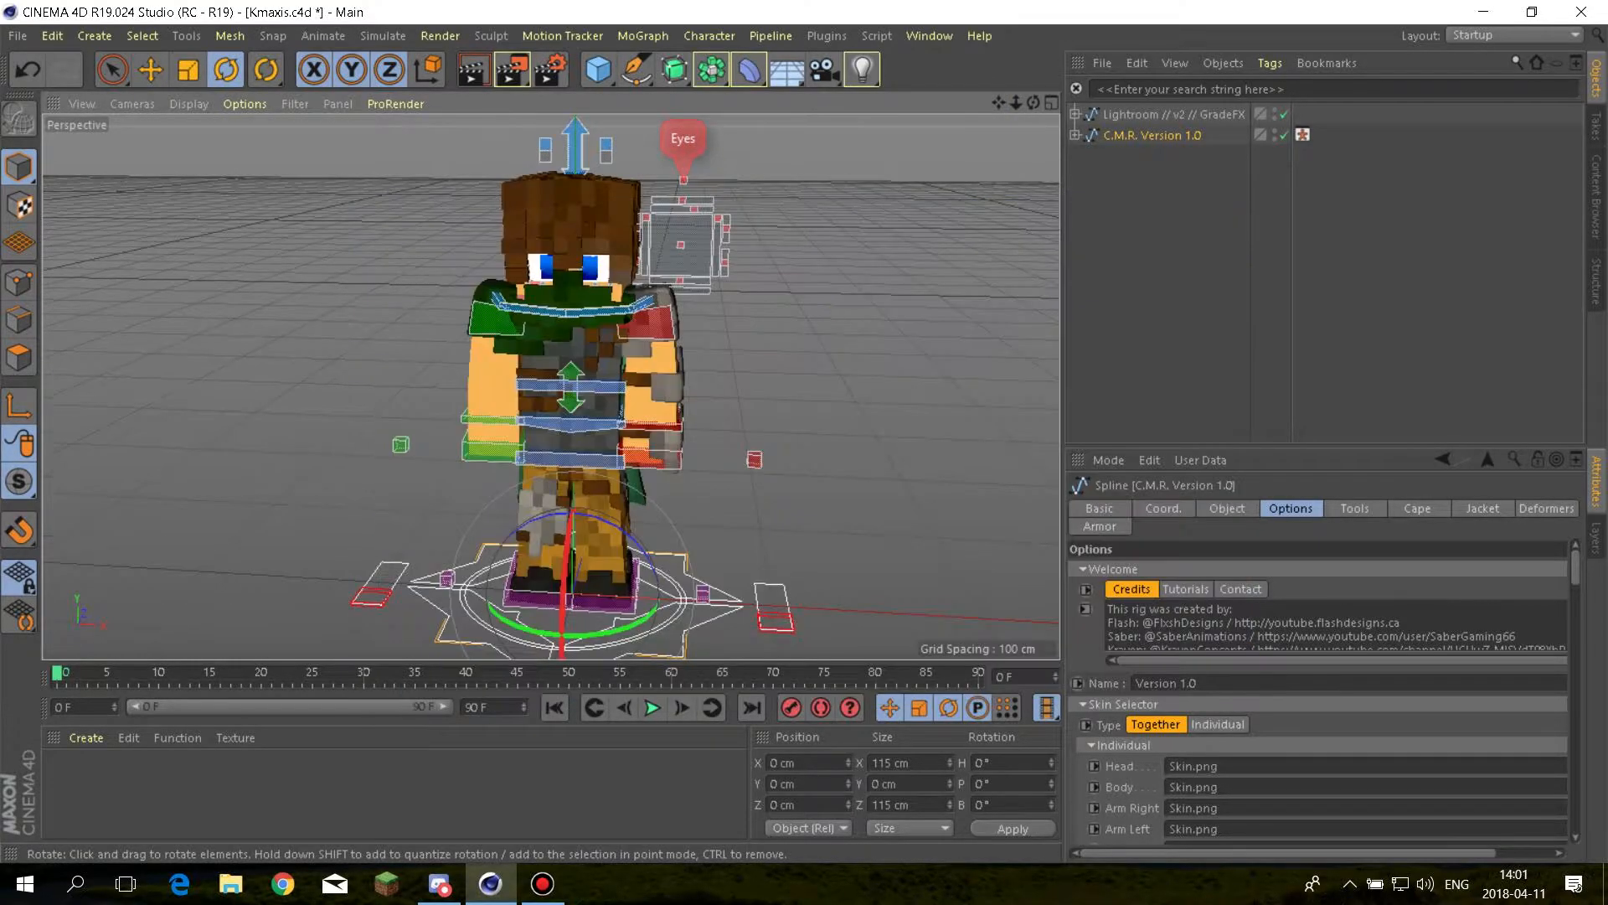
Examine the character rig from the front and sides, including its head, arms, torso and foot controllers
{"action": "scroll", "coordinate": [558, 292], "scroll_direction": "up", "scroll_amount": 6}
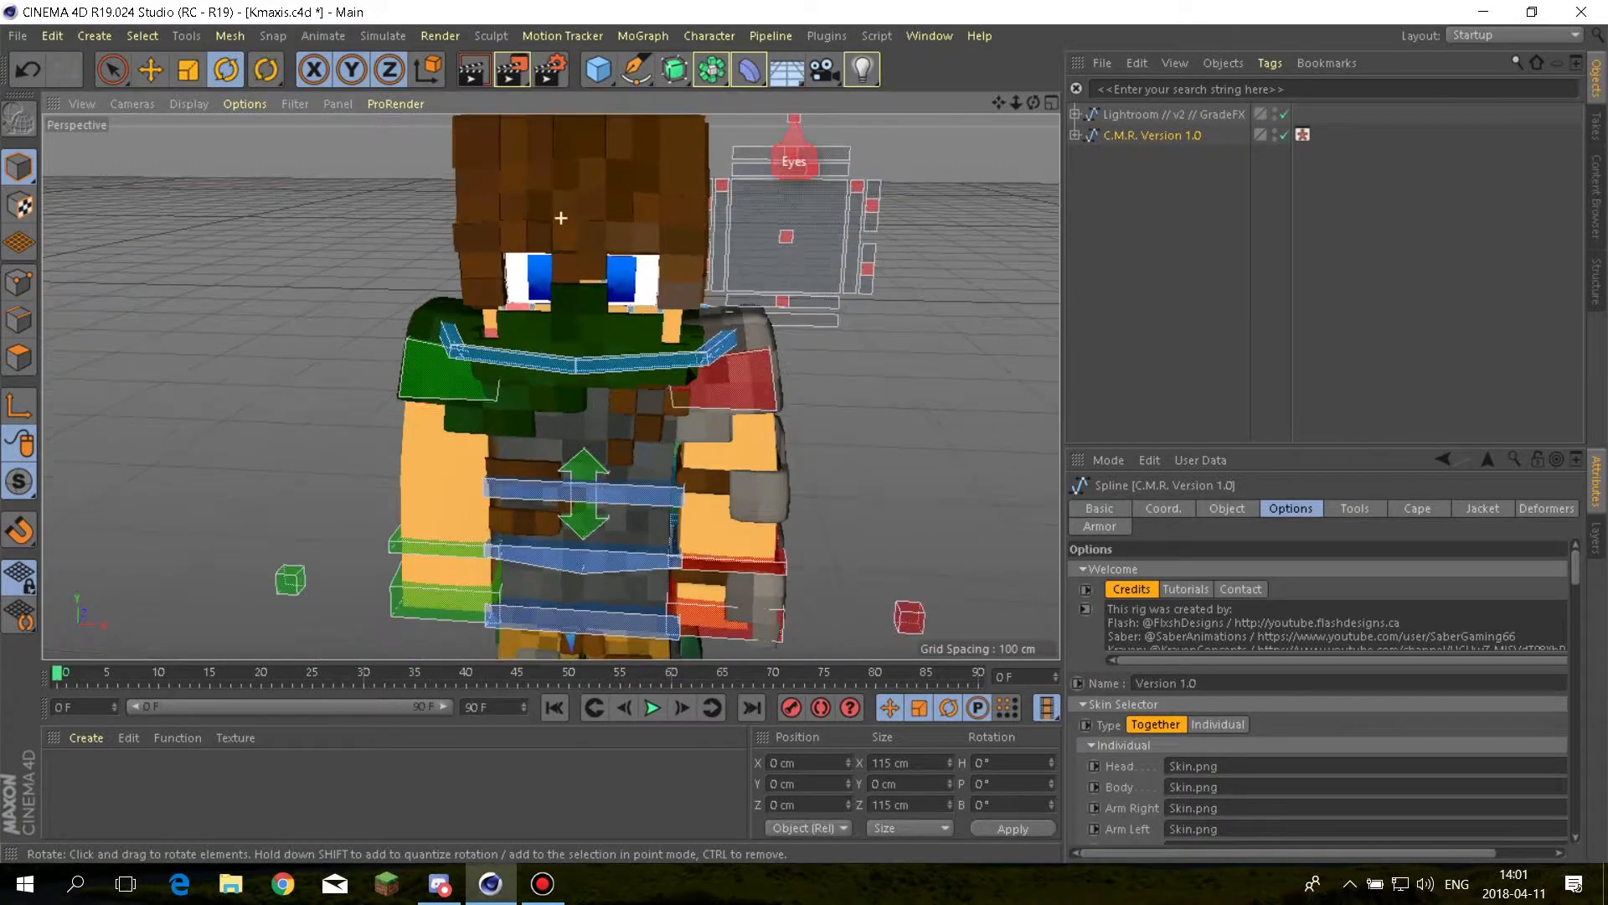
{"action": "left_click_drag", "start_coordinate": [624, 380], "coordinate": [536, 362], "text": "alt"}
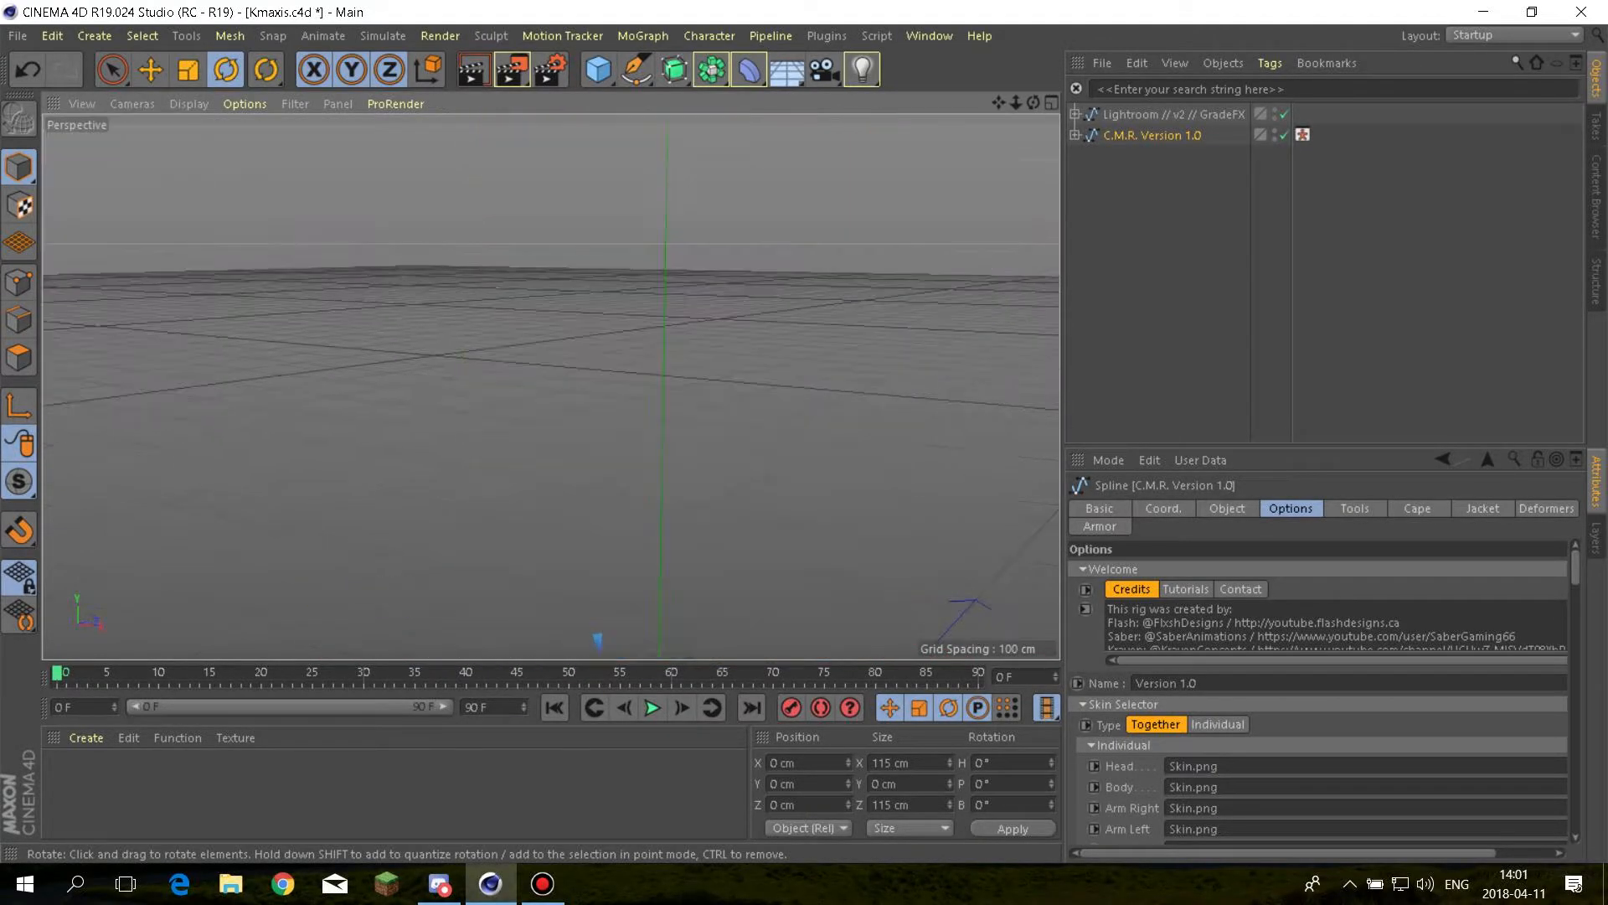
{"action": "scroll", "coordinate": [662, 419], "scroll_direction": "down", "scroll_amount": 4}
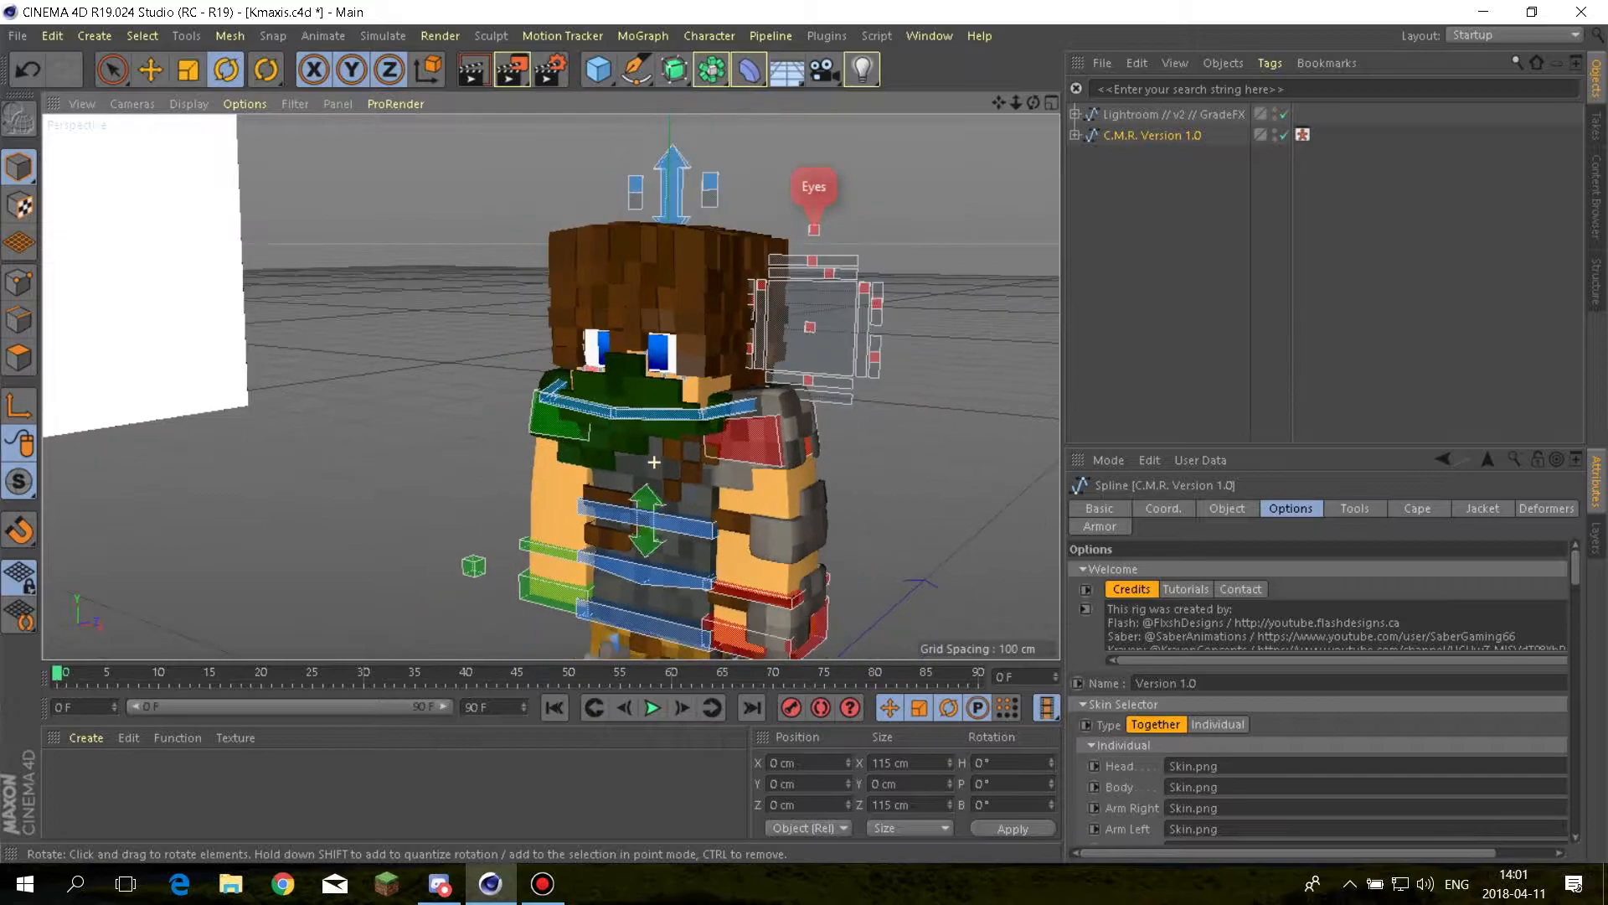
{"action": "left_click_drag", "start_coordinate": [661, 548], "coordinate": [771, 578], "text": "alt"}
{"action": "scroll", "coordinate": [754, 419], "scroll_direction": "down", "scroll_amount": 3}
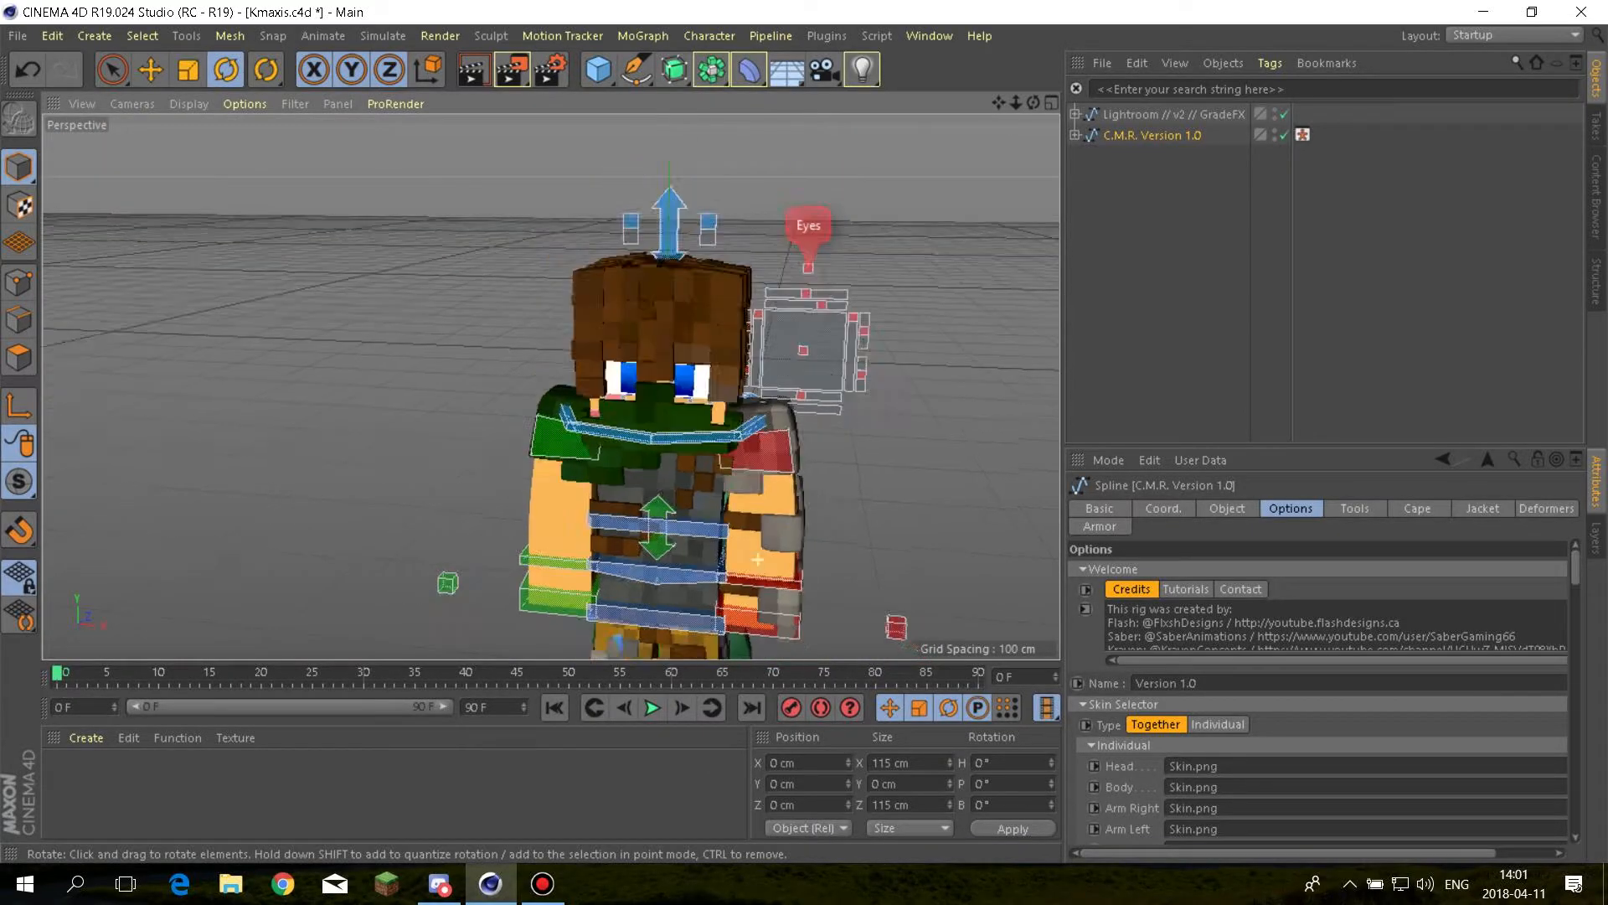
{"action": "left_click_drag", "start_coordinate": [998, 102], "coordinate": [909, 4]}
{"action": "left_click_drag", "start_coordinate": [549, 384], "coordinate": [620, 400], "text": "alt"}
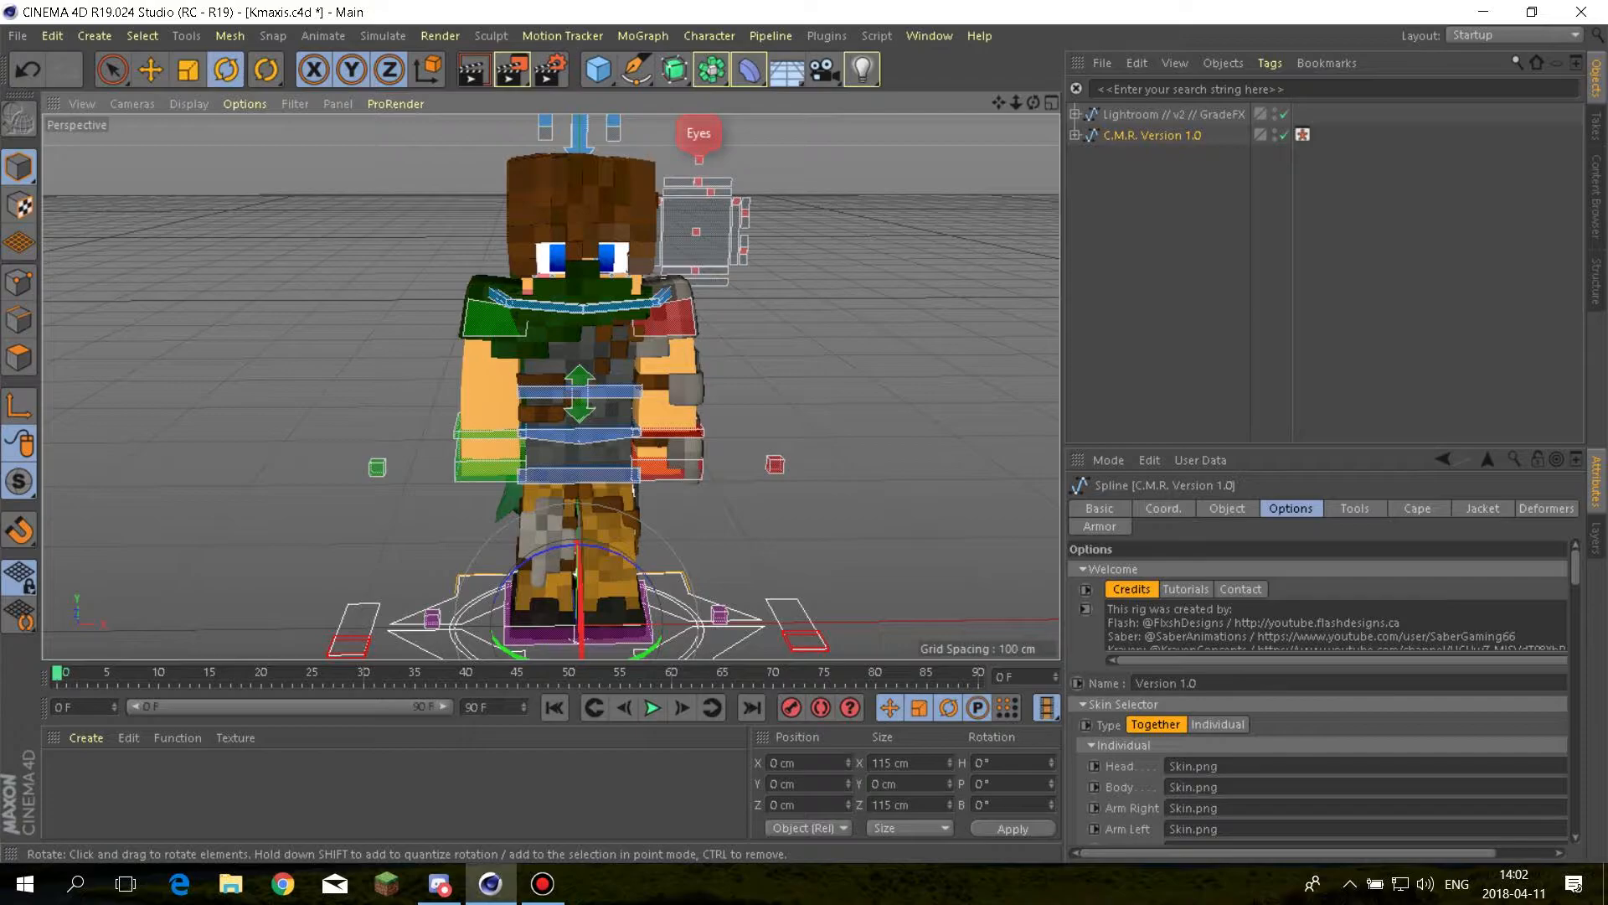
{"action": "scroll", "coordinate": [525, 326], "scroll_direction": "up", "scroll_amount": 8}
{"action": "left_click_drag", "start_coordinate": [525, 327], "coordinate": [653, 344], "text": "alt"}
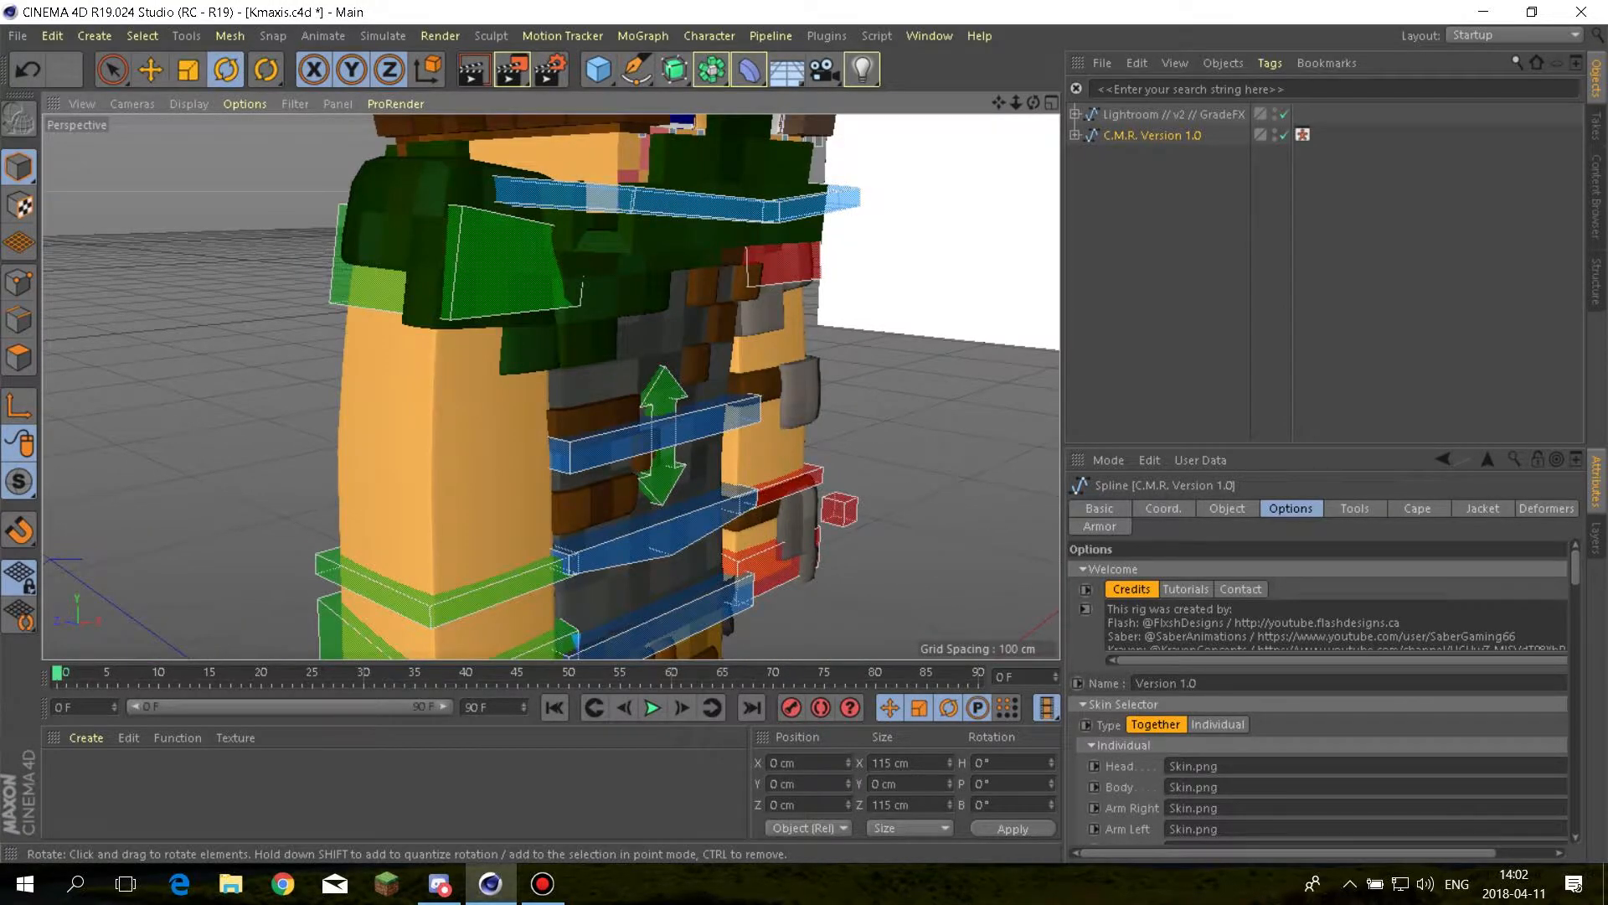
{"action": "scroll", "coordinate": [888, 376], "scroll_direction": "down", "scroll_amount": 6}
{"action": "middle_click_drag", "start_coordinate": [551, 388], "coordinate": [483, 318], "text": "alt"}
{"action": "left_click_drag", "start_coordinate": [550, 386], "coordinate": [482, 390], "text": "alt"}
{"action": "scroll", "coordinate": [639, 497], "scroll_direction": "up", "scroll_amount": 5}
{"action": "scroll", "coordinate": [639, 497], "scroll_direction": "down", "scroll_amount": 8}
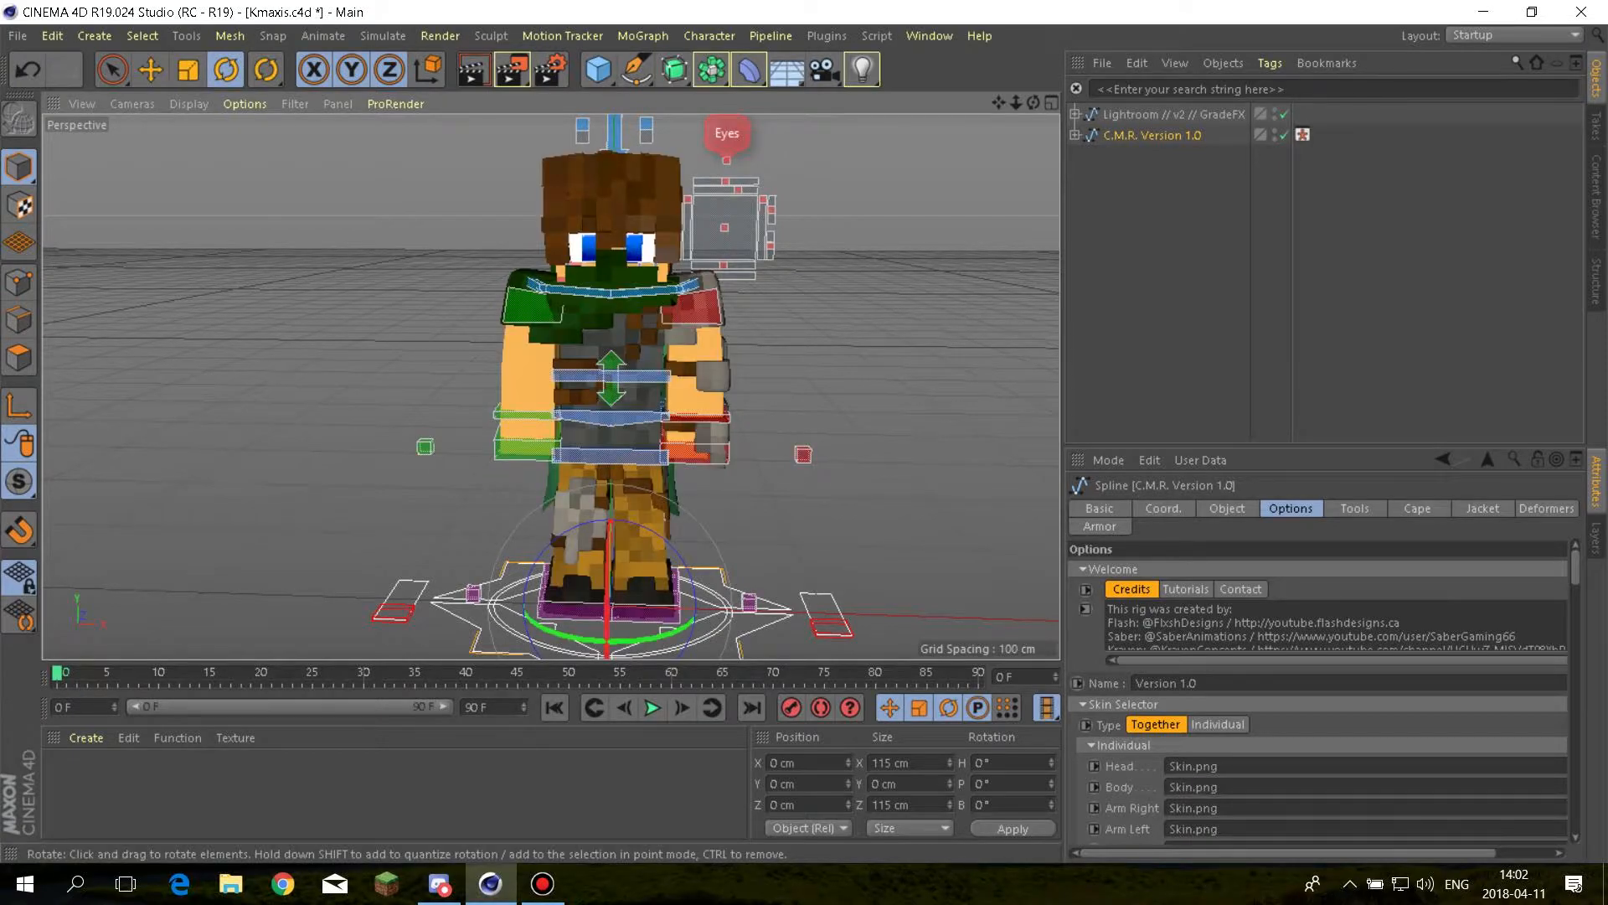
{"action": "scroll", "coordinate": [761, 234], "scroll_direction": "up", "scroll_amount": 1}
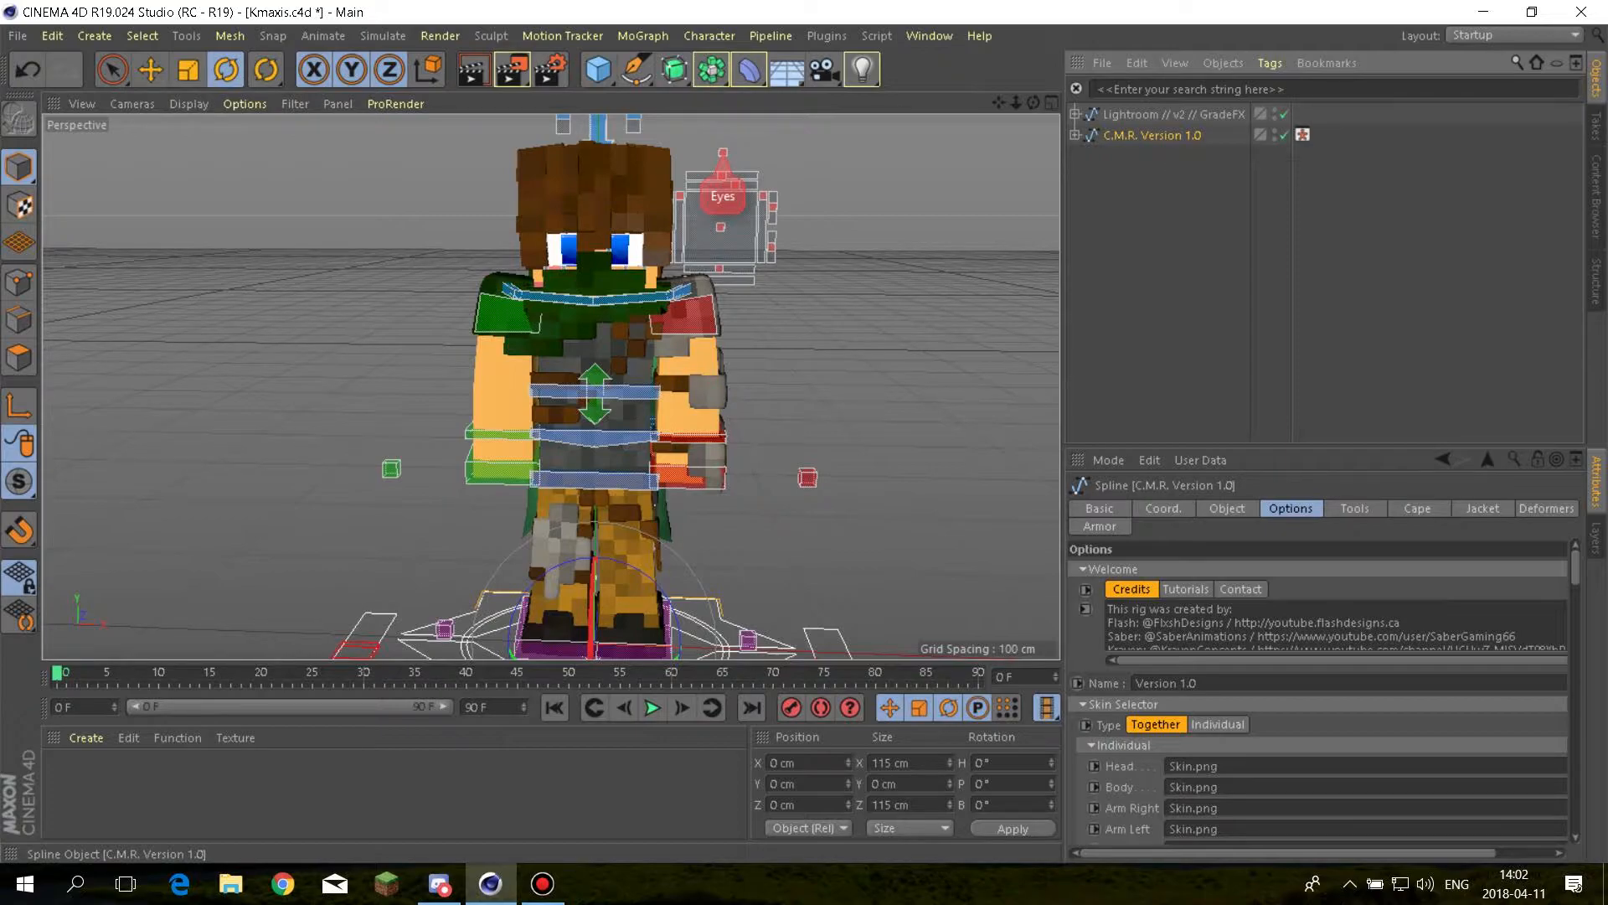
Inspect the attributes of the Lightroom // v2 // GradeFX object and the C.M.R. Version 1.0 rig
{"action": "left_click", "coordinate": [1152, 136]}
{"action": "left_click", "coordinate": [1173, 114]}
{"action": "left_click", "coordinate": [1152, 136]}
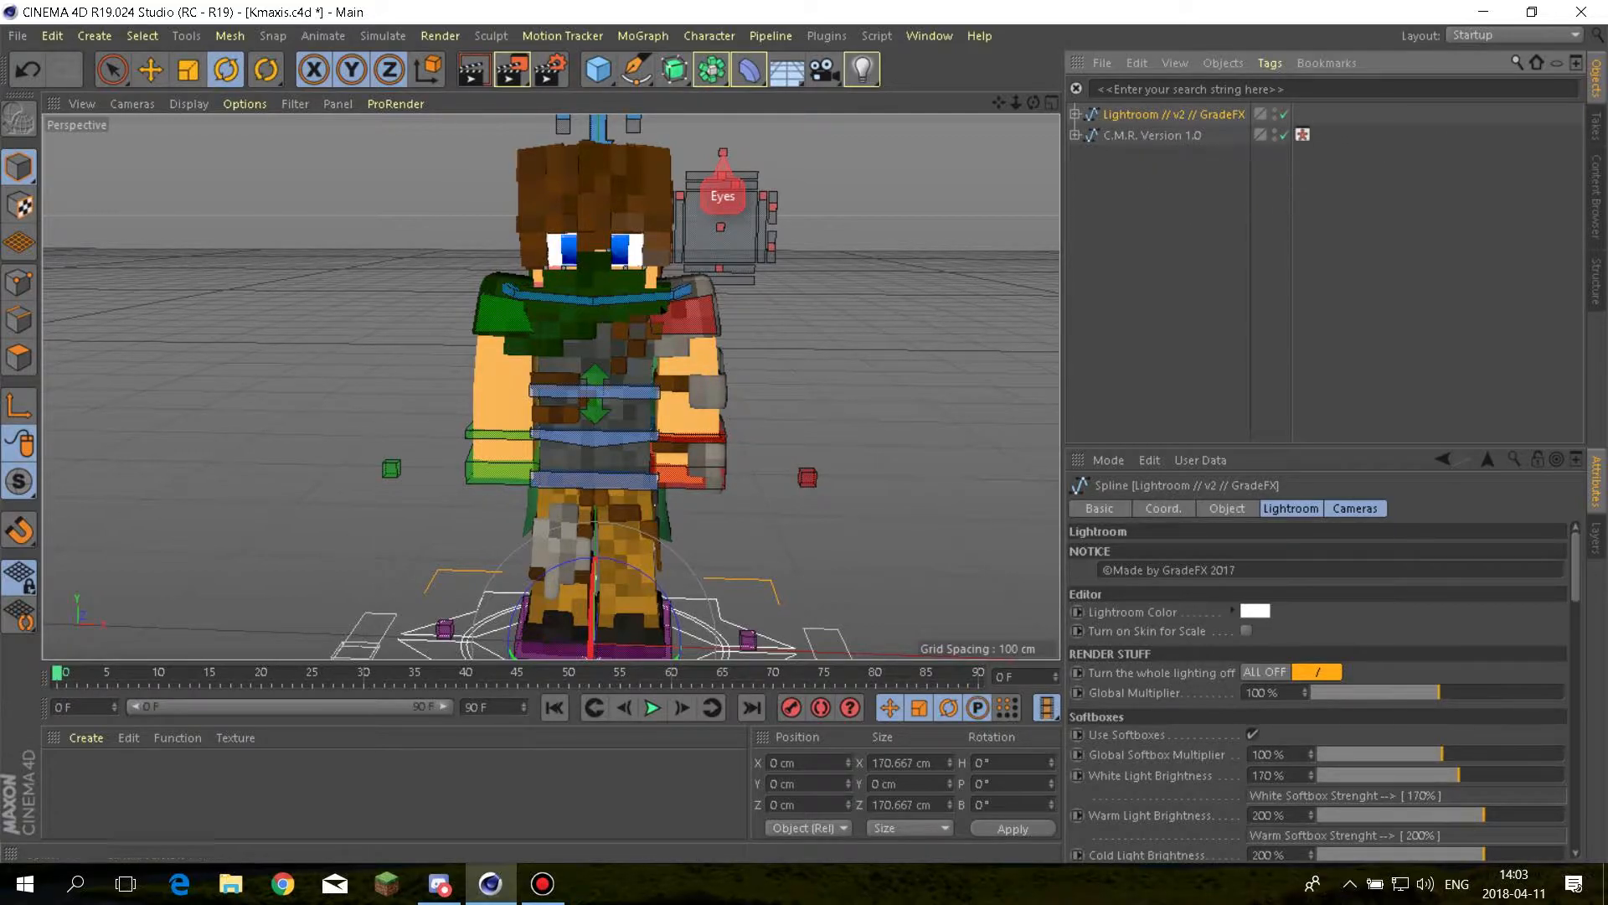
{"action": "scroll", "coordinate": [1028, 117], "scroll_direction": "down", "scroll_amount": 2}
{"action": "mouse_move", "coordinate": [1033, 102]}
{"action": "left_mouse_down"}
{"action": "mouse_move", "coordinate": [1256, 107]}
{"action": "mouse_move", "coordinate": [1424, 43]}
{"action": "mouse_move", "coordinate": [1541, 33]}
{"action": "mouse_move", "coordinate": [1604, 99]}
{"action": "mouse_move", "coordinate": [1590, 32]}
{"action": "mouse_move", "coordinate": [1173, 5]}
{"action": "mouse_move", "coordinate": [1081, 36]}
{"action": "mouse_move", "coordinate": [887, 272]}
{"action": "mouse_move", "coordinate": [900, 356]}
{"action": "left_mouse_up"}
{"action": "left_click", "coordinate": [1151, 135]}
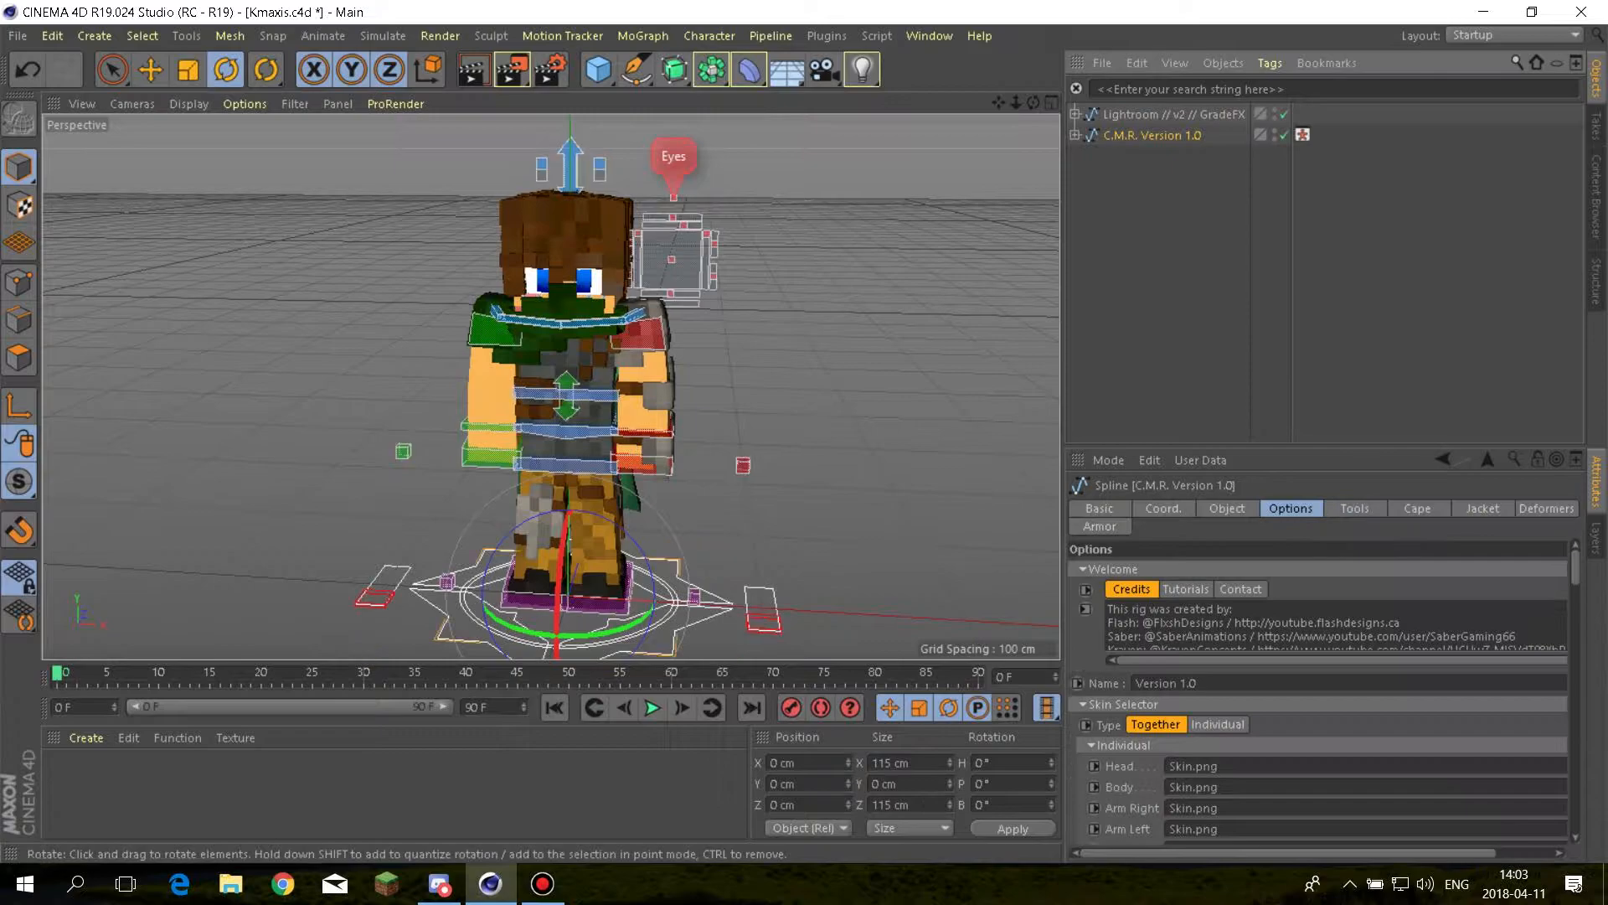
Select the red left-arm and green right-arm controllers in turn to identify the rig's arm controls
{"action": "scroll", "coordinate": [964, 178], "scroll_direction": "up", "scroll_amount": 1}
{"action": "middle_click_drag", "start_coordinate": [551, 387], "coordinate": [518, 418], "text": "alt"}
{"action": "scroll", "coordinate": [670, 372], "scroll_direction": "up", "scroll_amount": 1}
{"action": "left_click", "coordinate": [616, 404]}
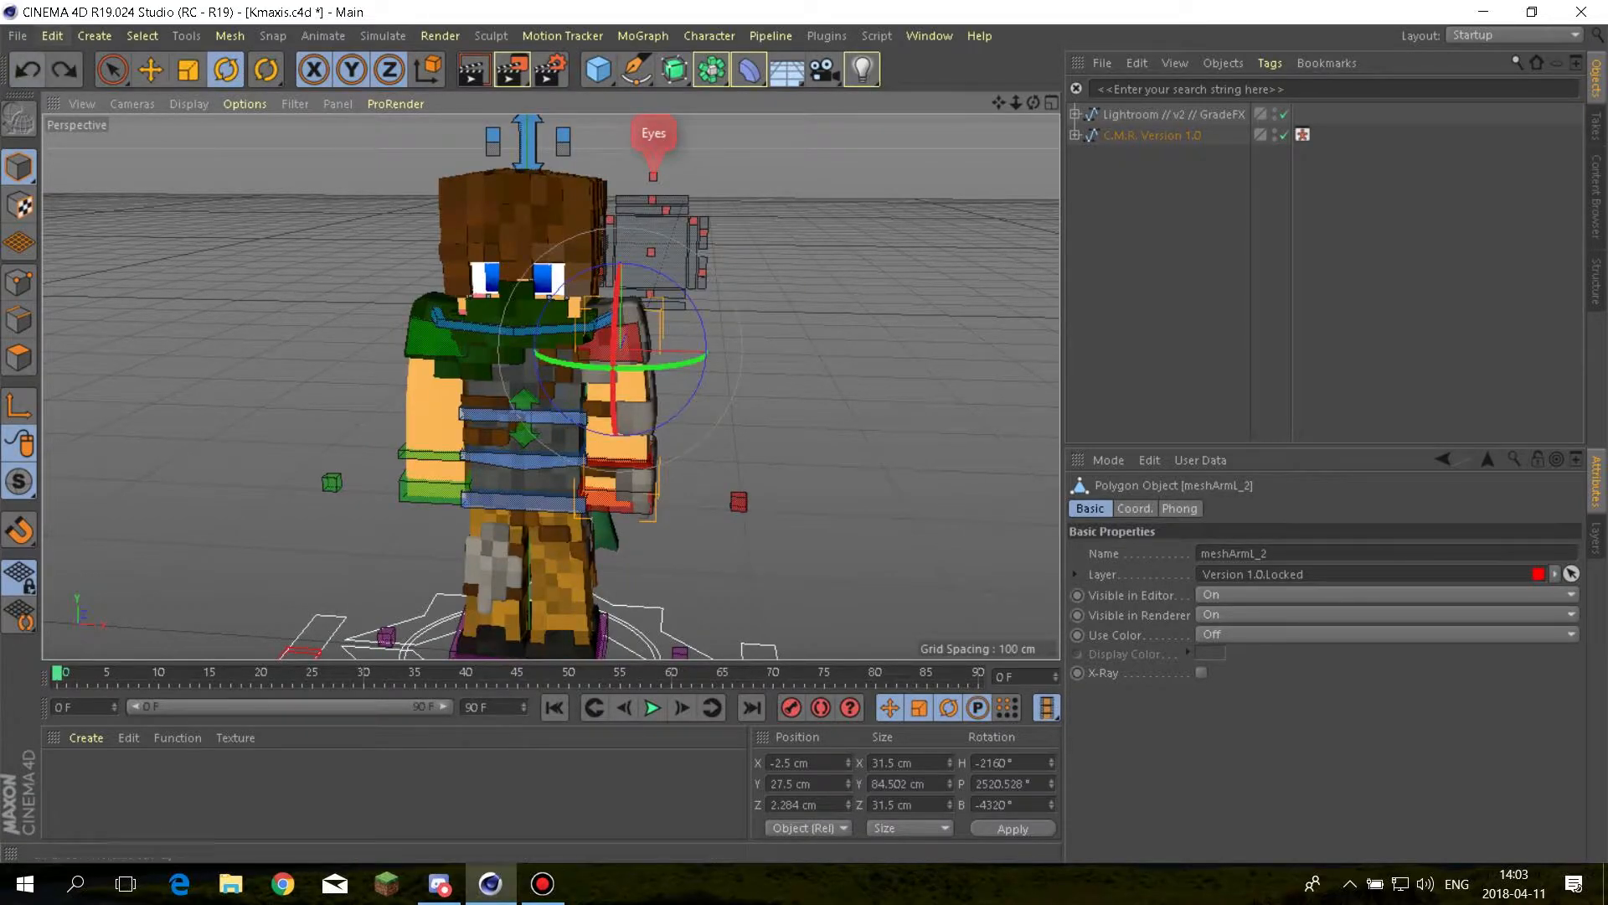
{"action": "scroll", "coordinate": [651, 404], "scroll_direction": "up", "scroll_amount": 2}
{"action": "left_click", "coordinate": [624, 328]}
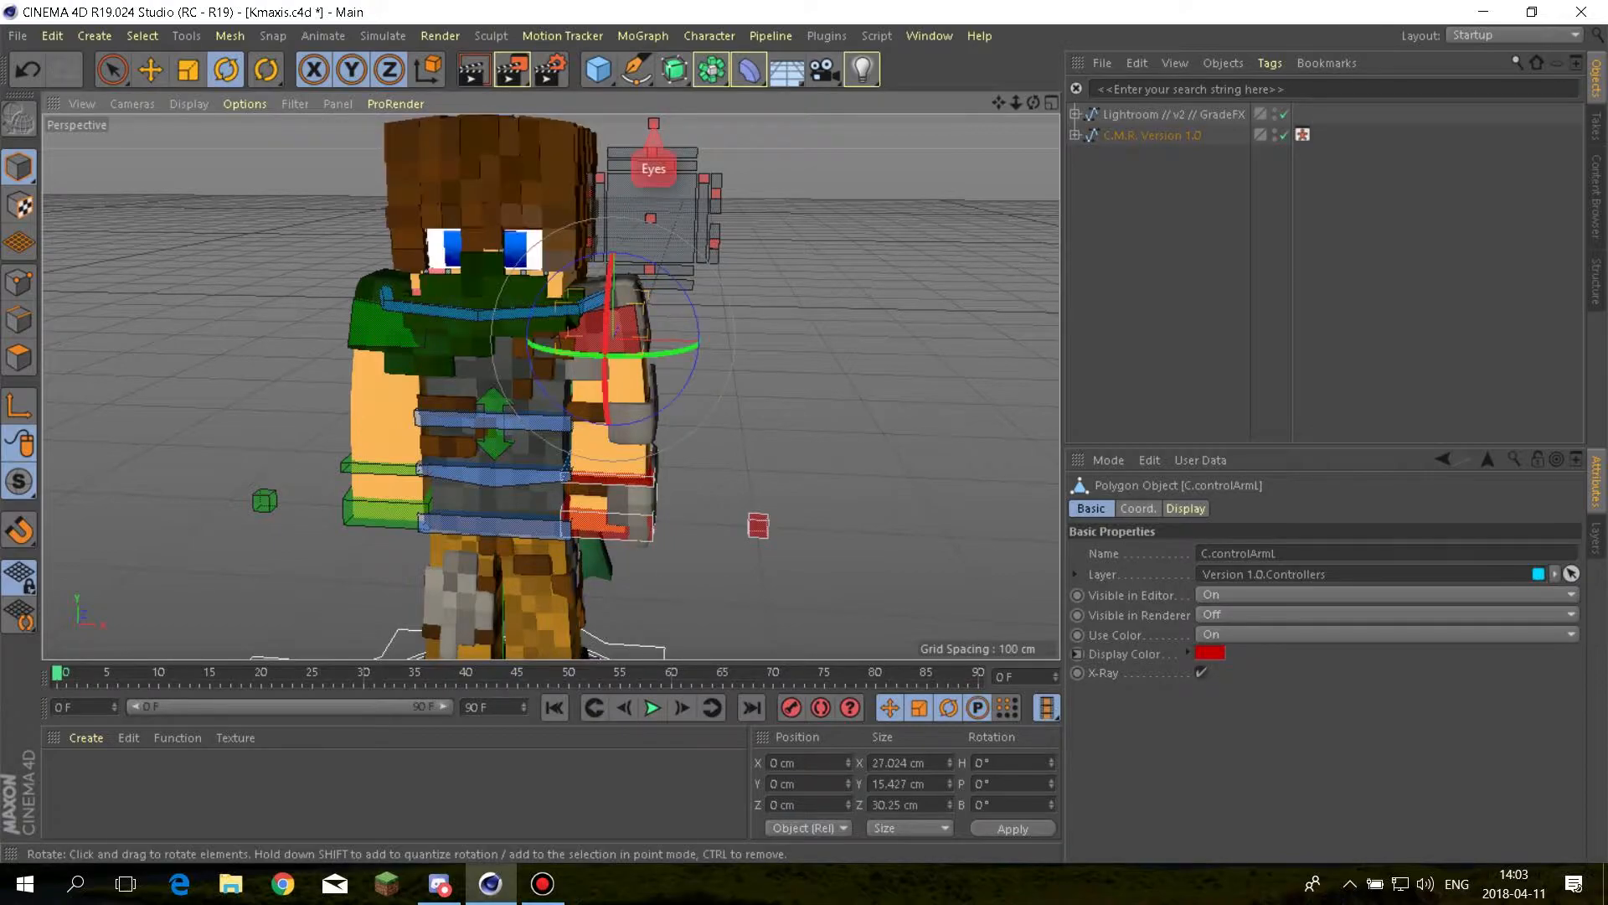
{"action": "left_click", "coordinate": [609, 526]}
{"action": "left_click", "coordinate": [385, 512]}
{"action": "left_click", "coordinate": [378, 325]}
{"action": "middle_click_drag", "start_coordinate": [469, 402], "coordinate": [505, 252], "text": "alt"}
{"action": "left_click", "coordinate": [646, 294]}
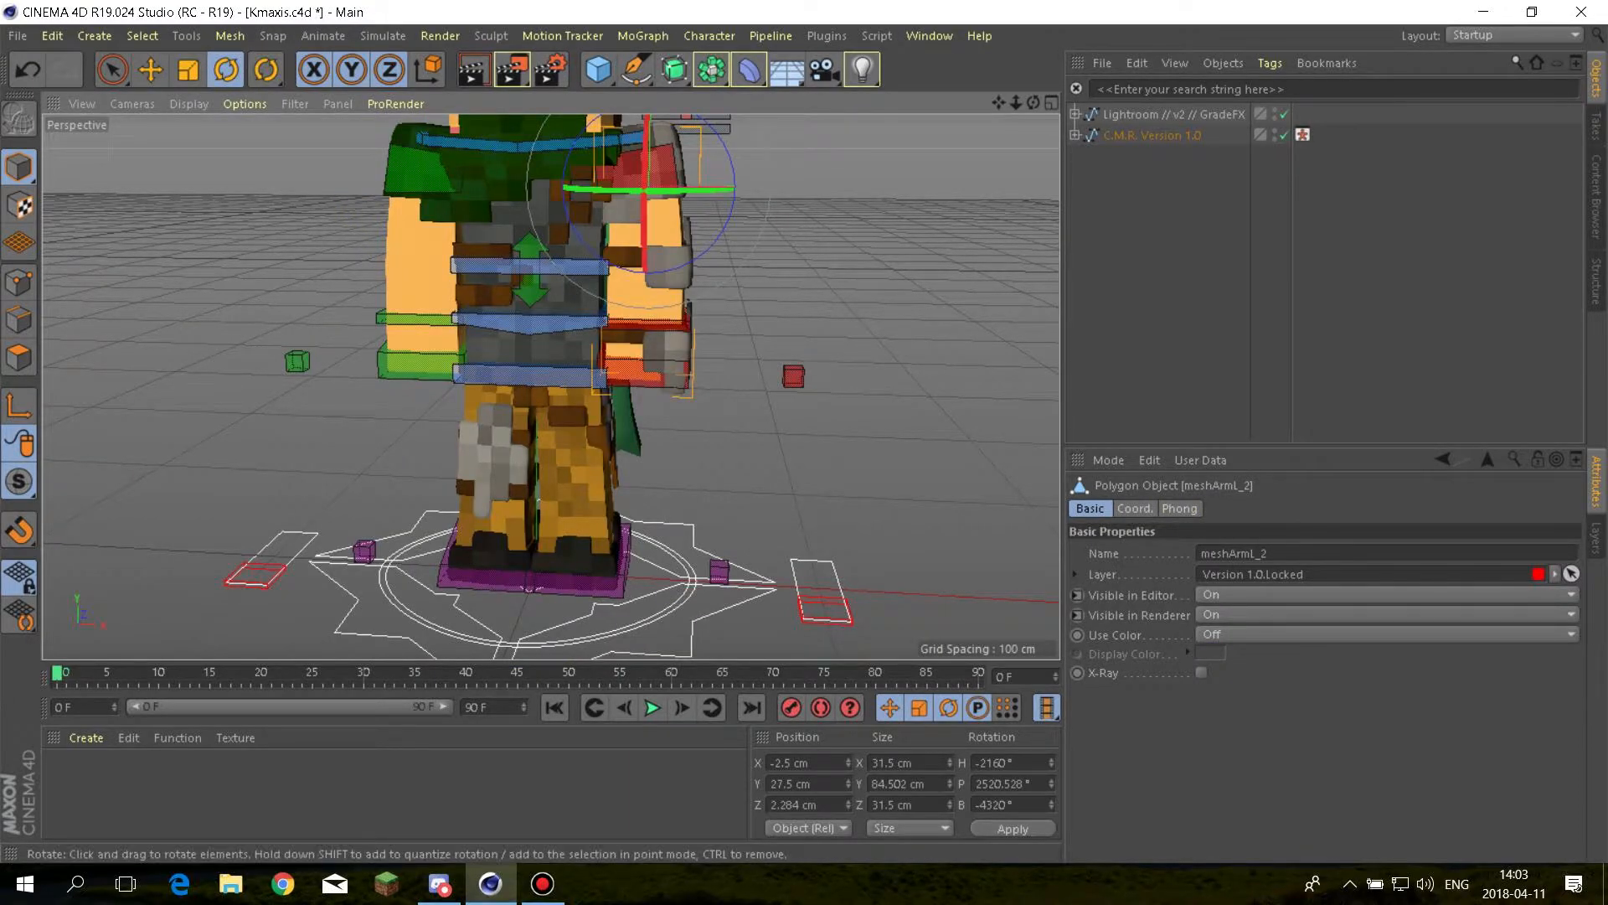
{"action": "left_click_drag", "start_coordinate": [646, 219], "coordinate": [646, 240]}
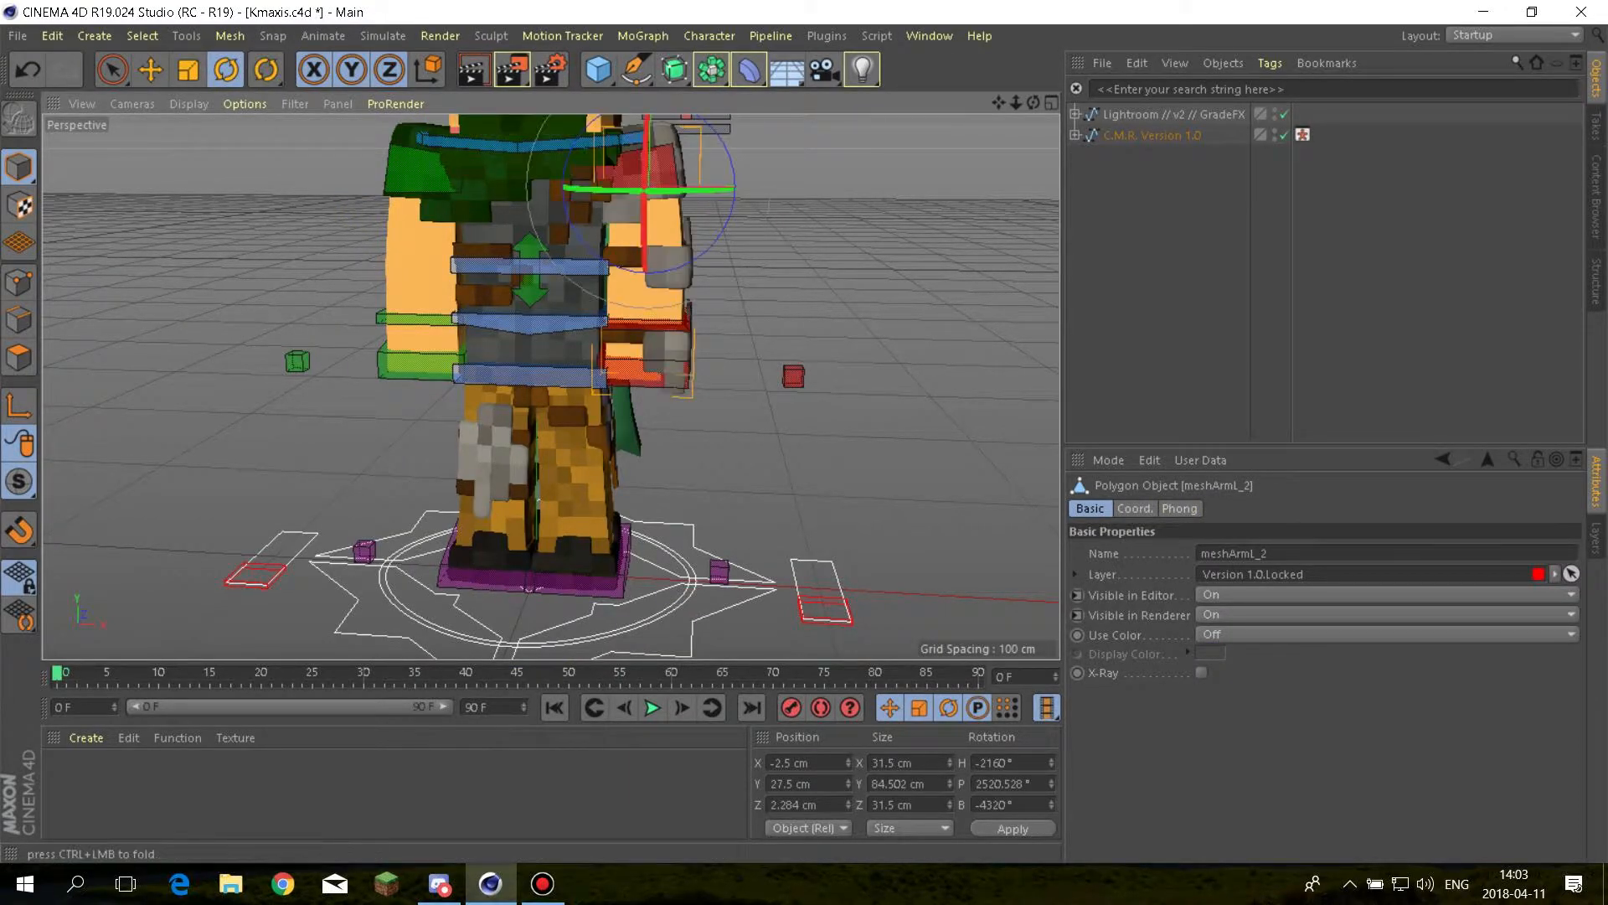
{"action": "left_click", "coordinate": [665, 164]}
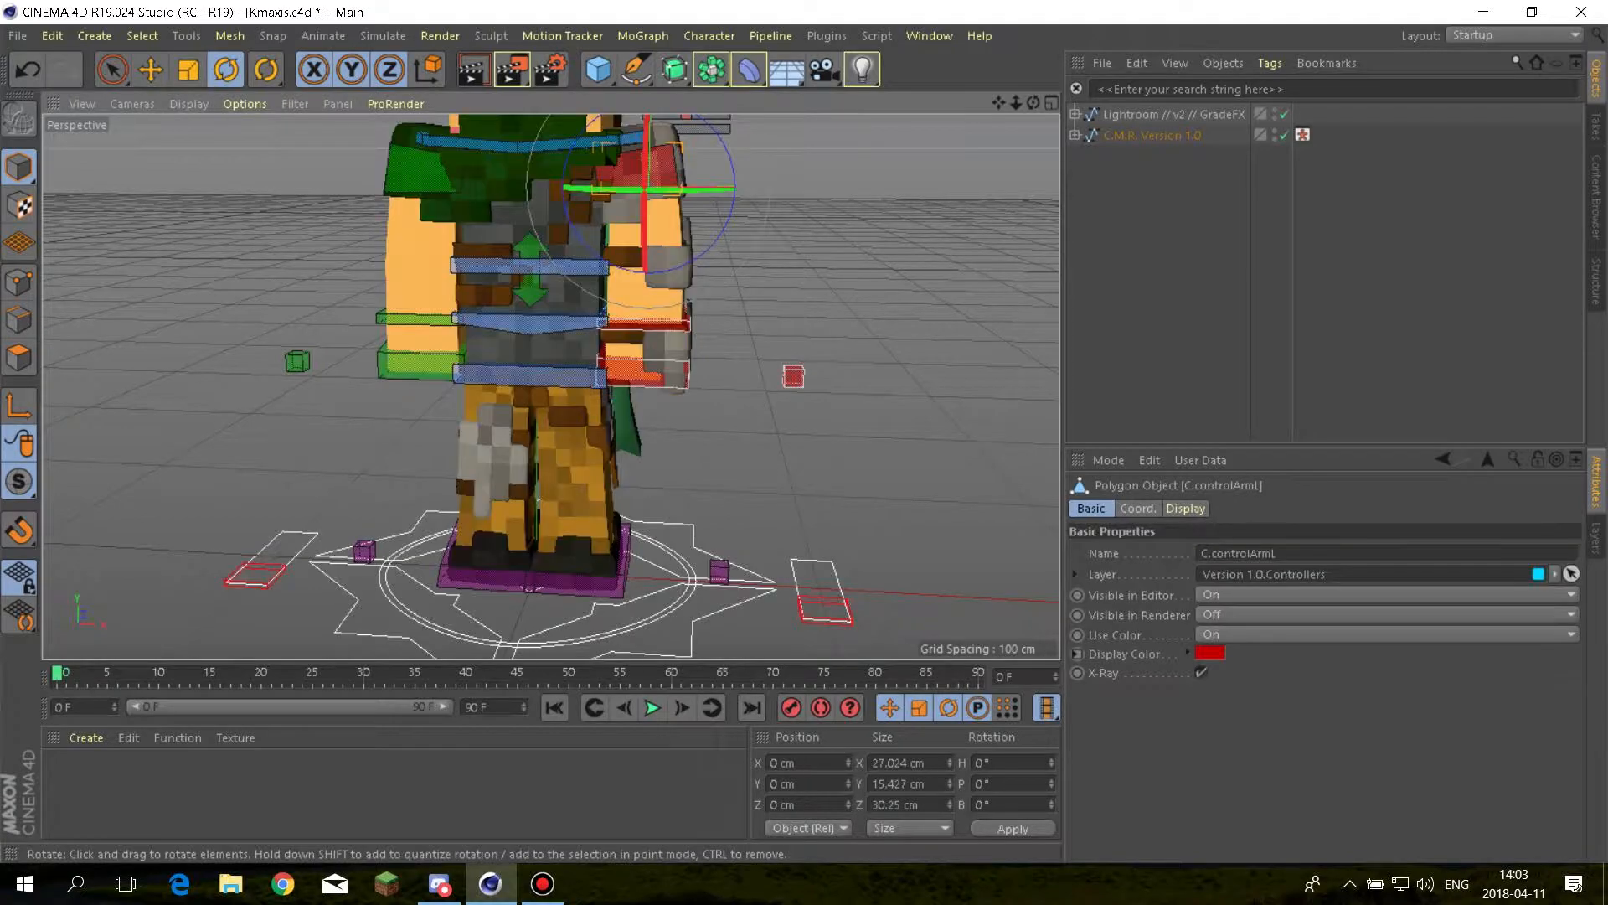
{"action": "left_click_drag", "start_coordinate": [646, 215], "coordinate": [651, 147]}
{"action": "middle_click_drag", "start_coordinate": [646, 286], "coordinate": [514, 423], "text": "alt"}
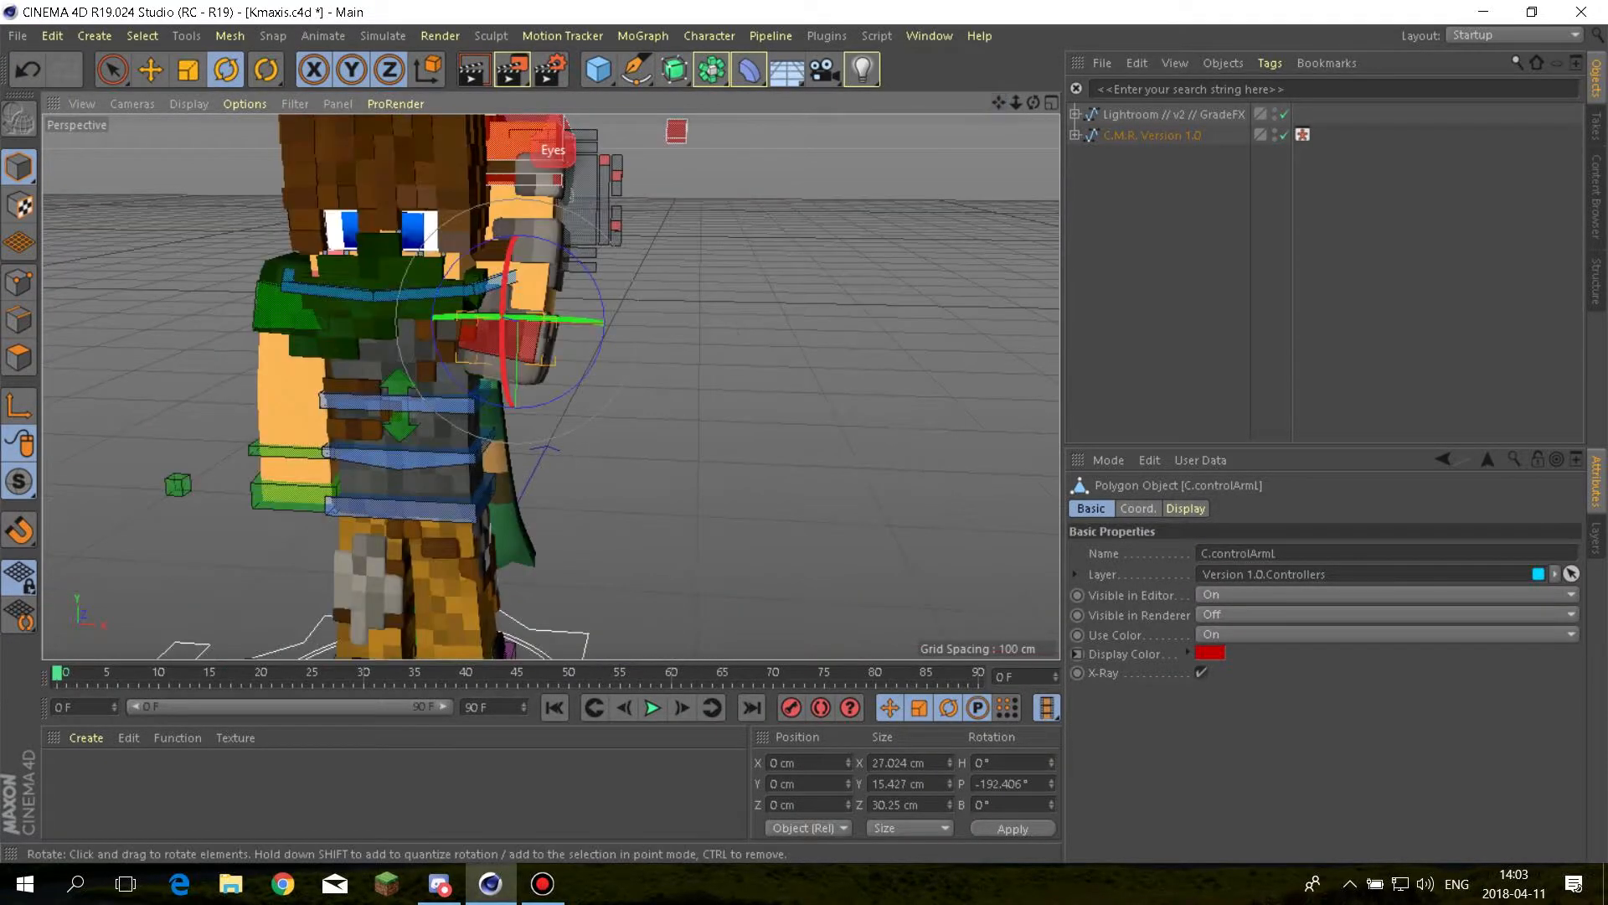
{"action": "left_click", "coordinate": [28, 70]}
{"action": "left_click", "coordinate": [28, 69]}
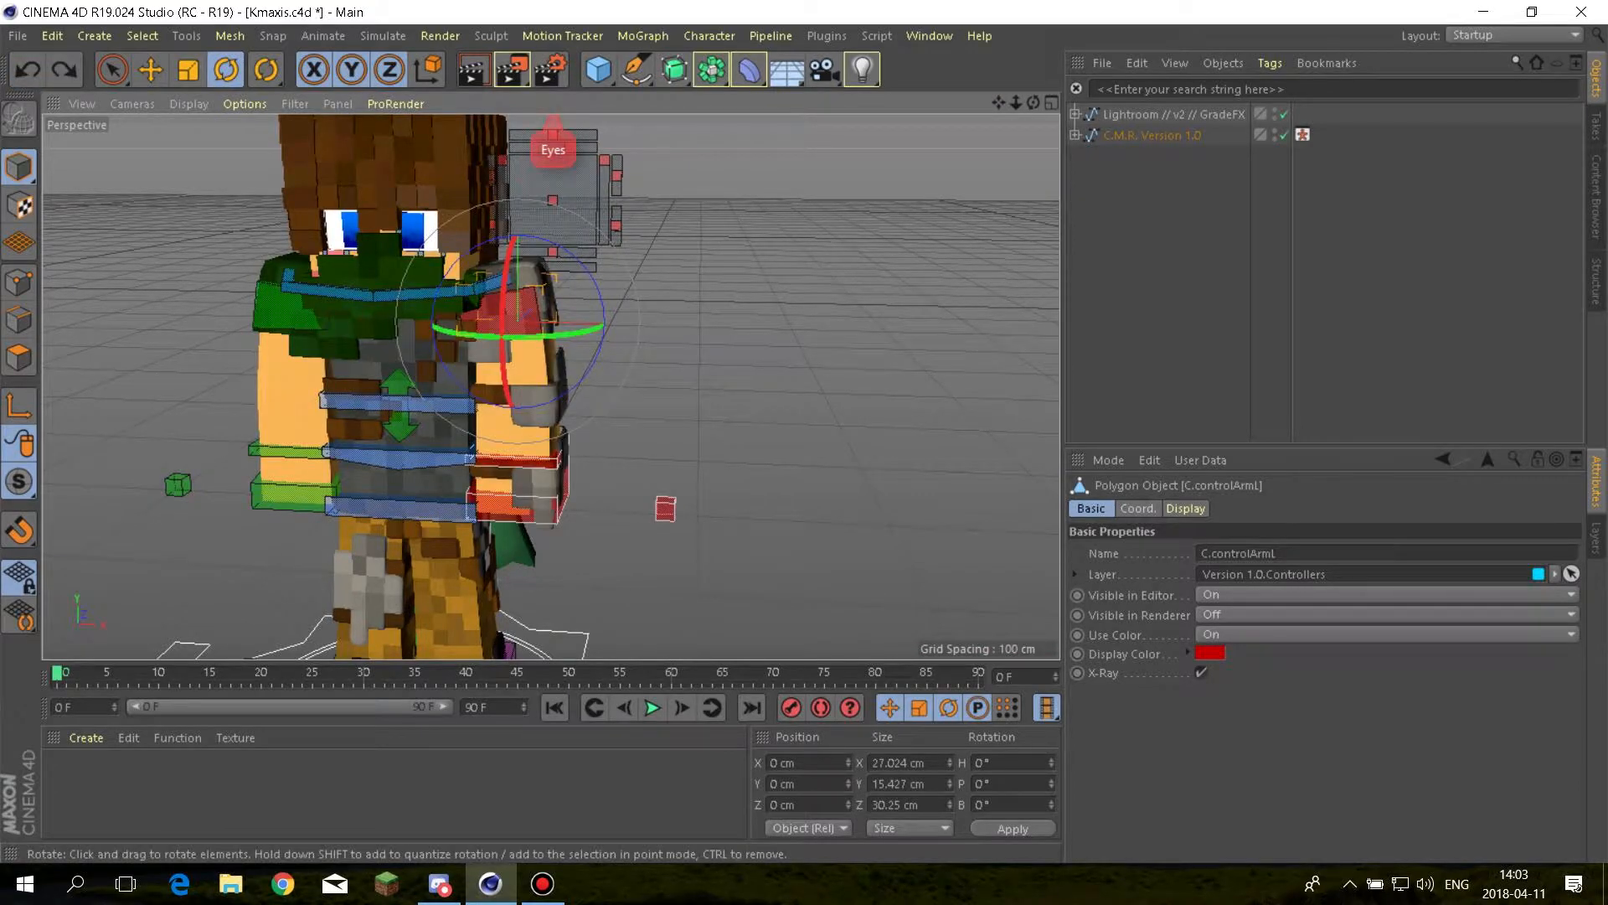
Rotate the left arm controller forward and outward to about -56° pitch and -42° bank
{"action": "left_click_drag", "start_coordinate": [502, 352], "coordinate": [506, 264]}
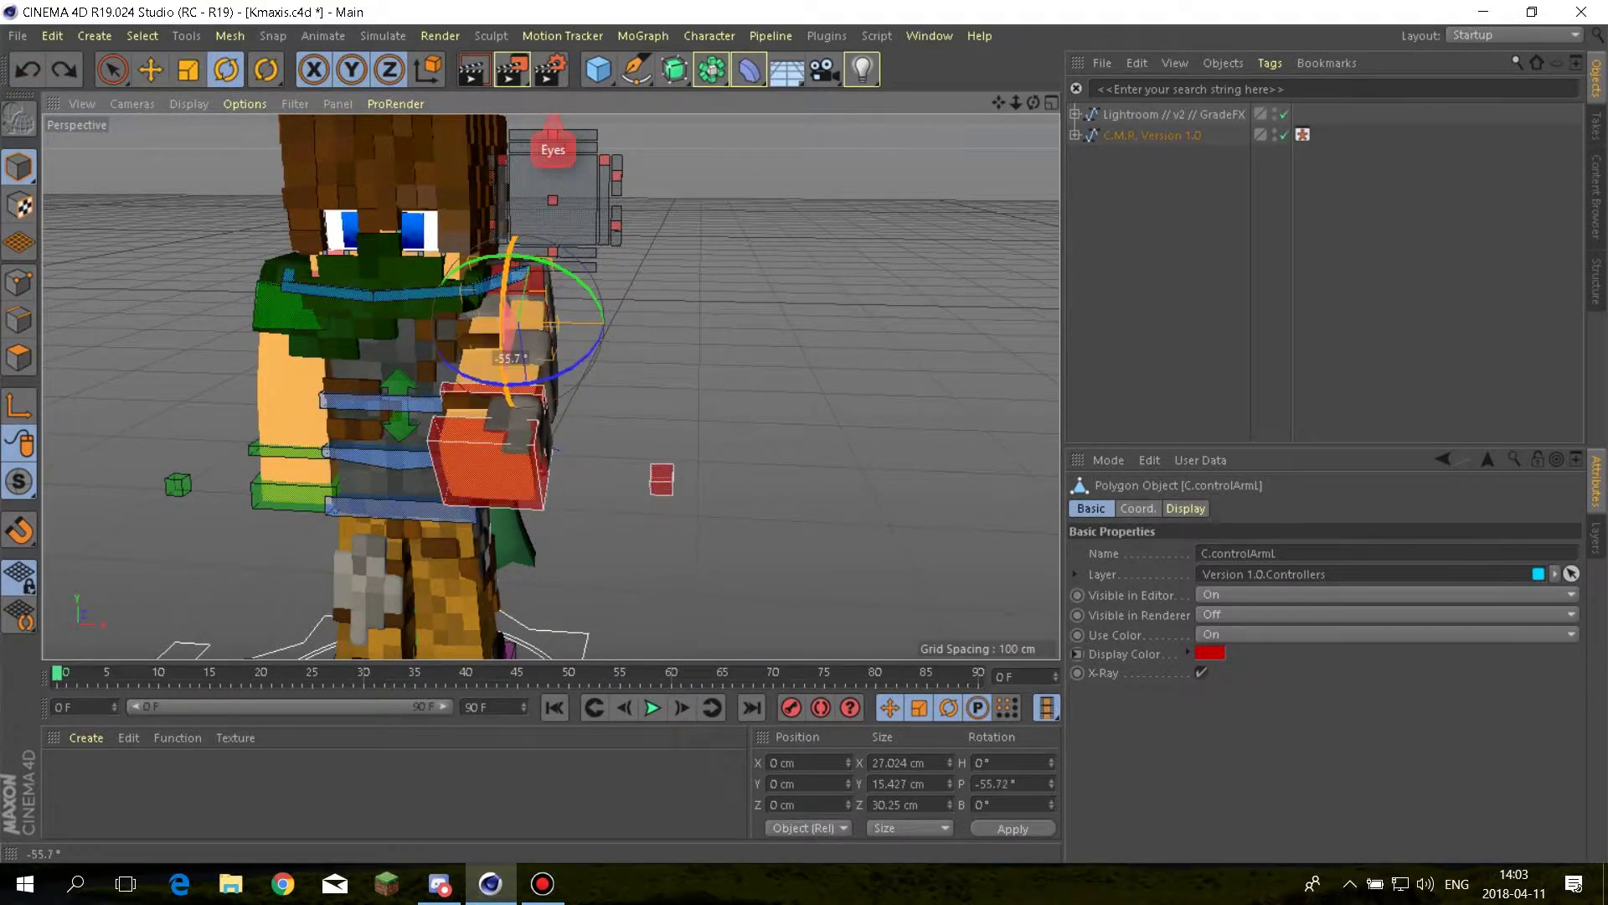
{"action": "left_click_drag", "start_coordinate": [586, 359], "coordinate": [630, 339]}
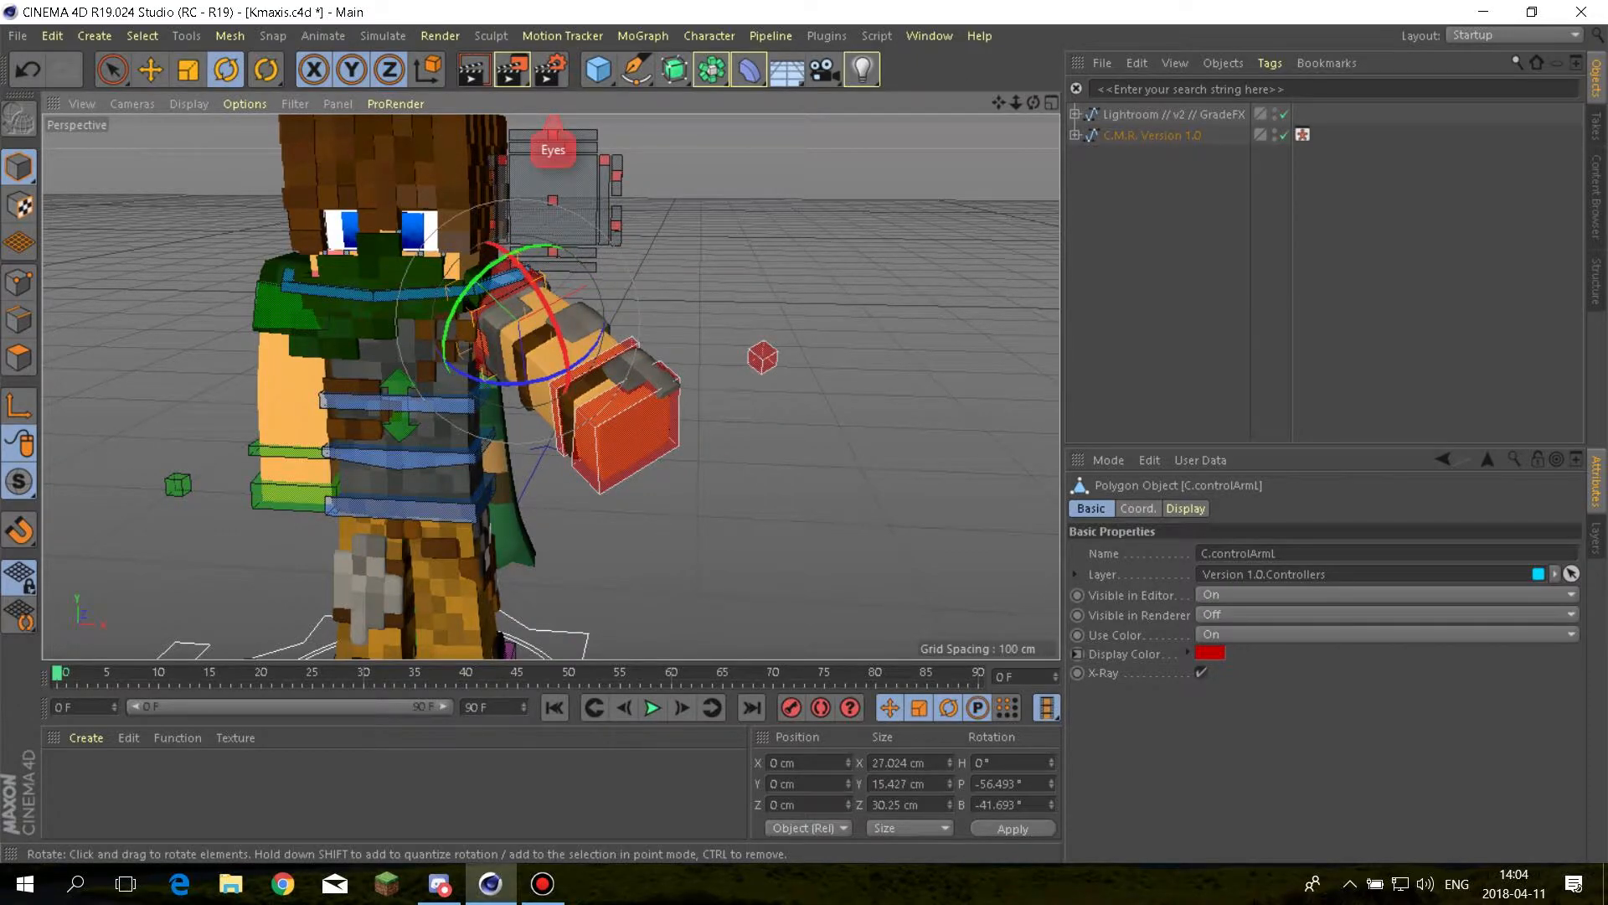
{"action": "left_click_drag", "start_coordinate": [999, 103], "coordinate": [1005, 134]}
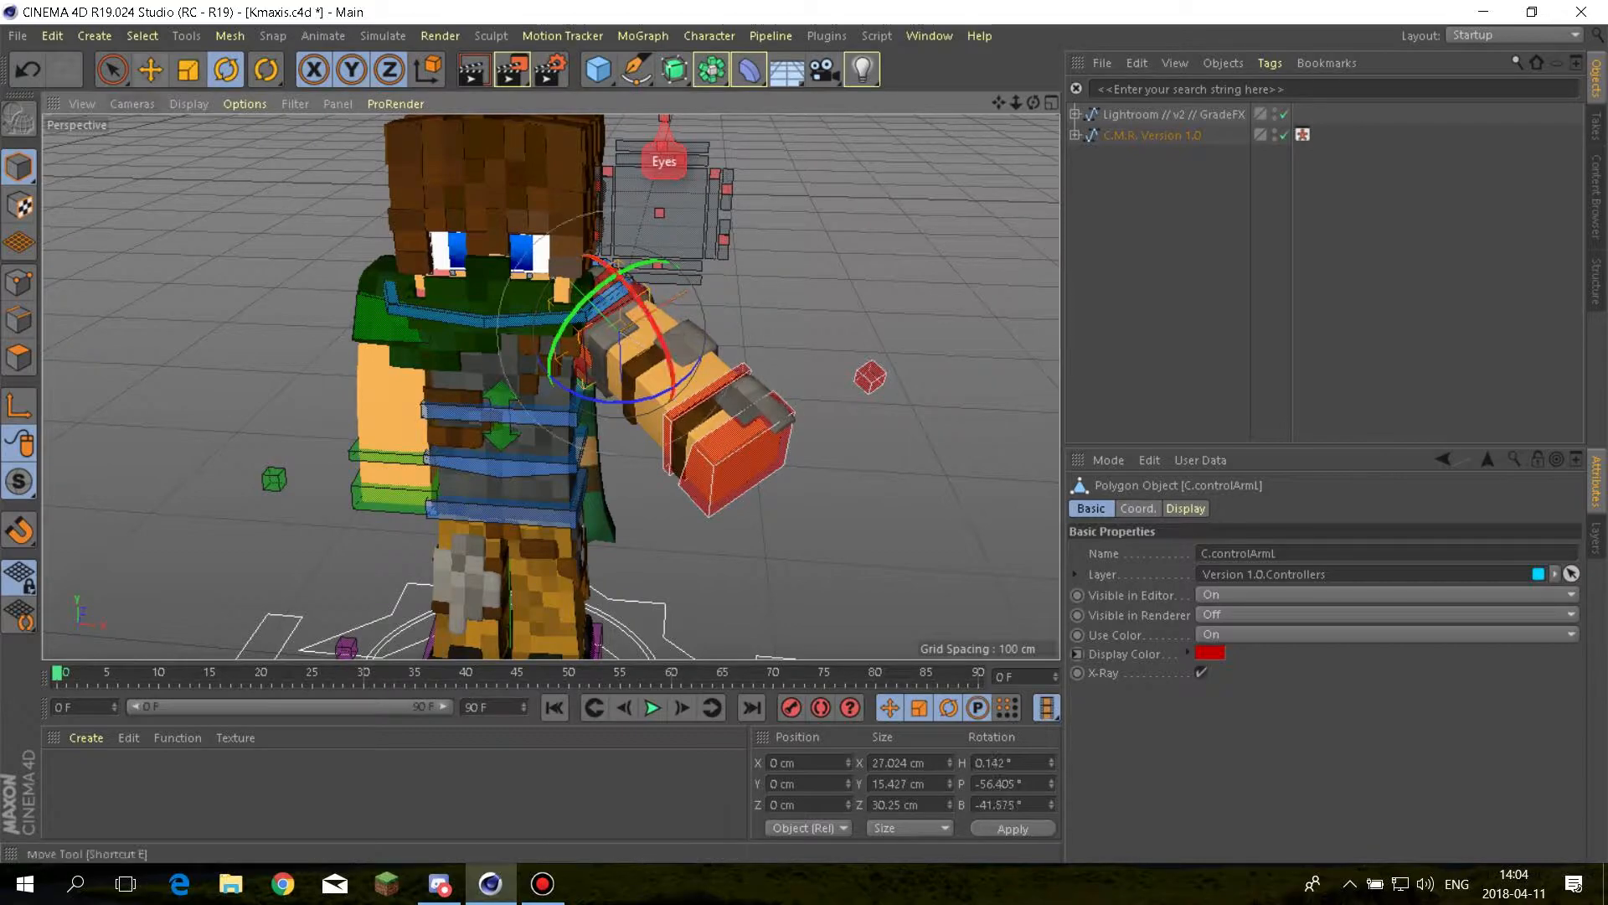
Move the left hand's goal controller slightly back toward the shoulder to bend the left arm
{"action": "key", "text": "e"}
{"action": "left_click", "coordinate": [660, 373]}
{"action": "left_click_drag", "start_coordinate": [660, 373], "coordinate": [665, 379]}
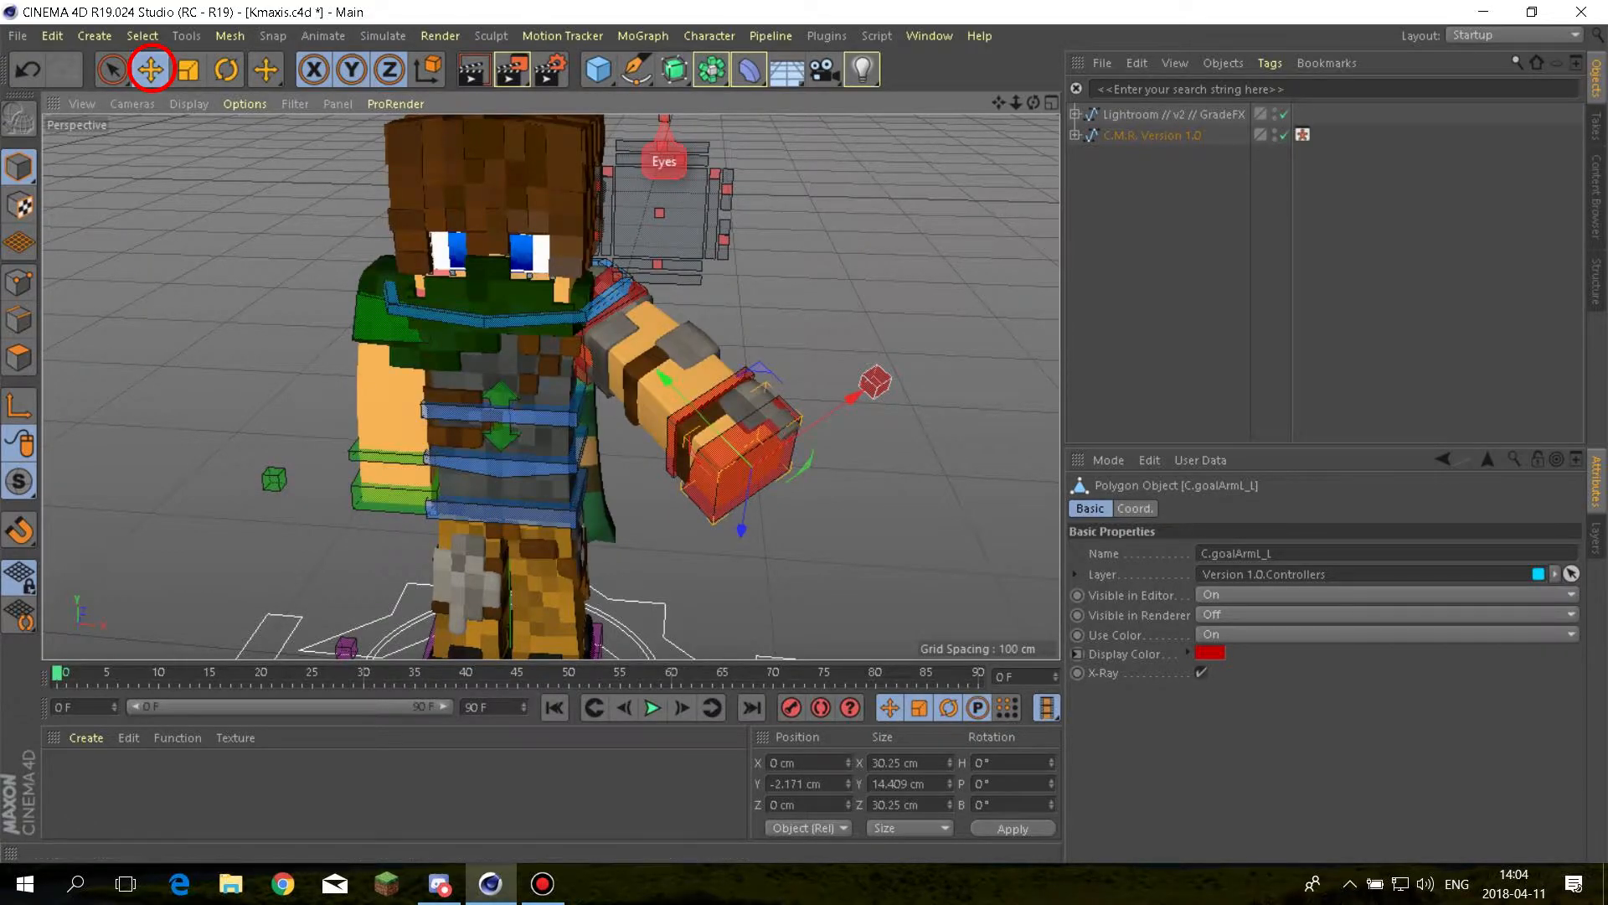
{"action": "left_click_drag", "start_coordinate": [665, 378], "coordinate": [652, 366]}
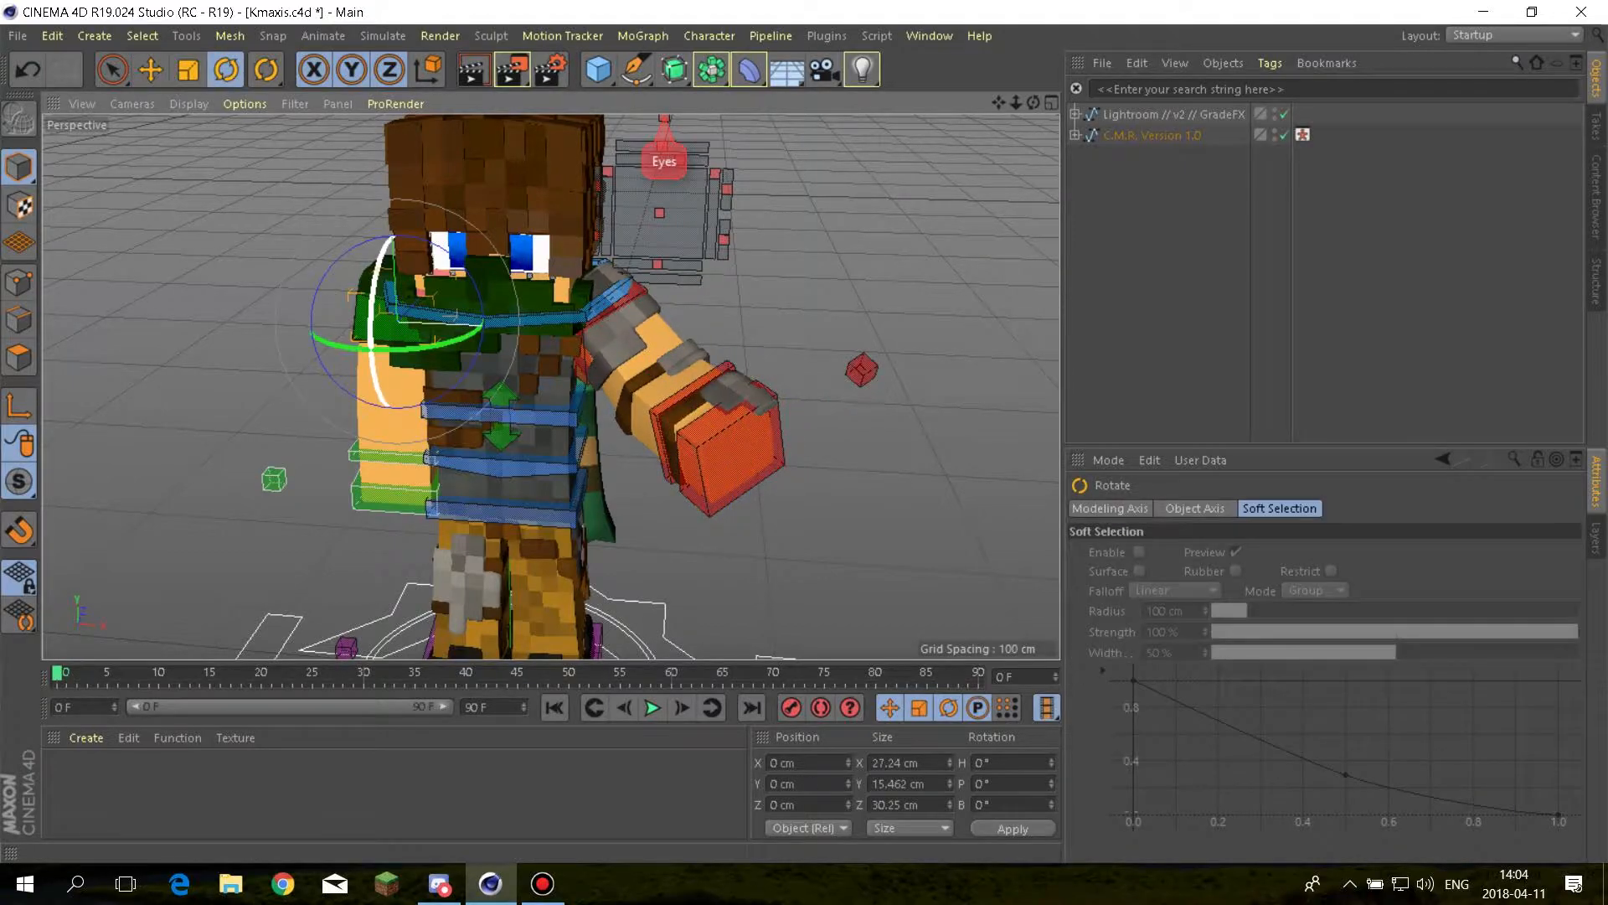
Rotate the right arm controller to about -75° pitch and 56° bank, and bend the arm by moving its hand goal controller
{"action": "left_click_drag", "start_coordinate": [371, 342], "coordinate": [362, 293]}
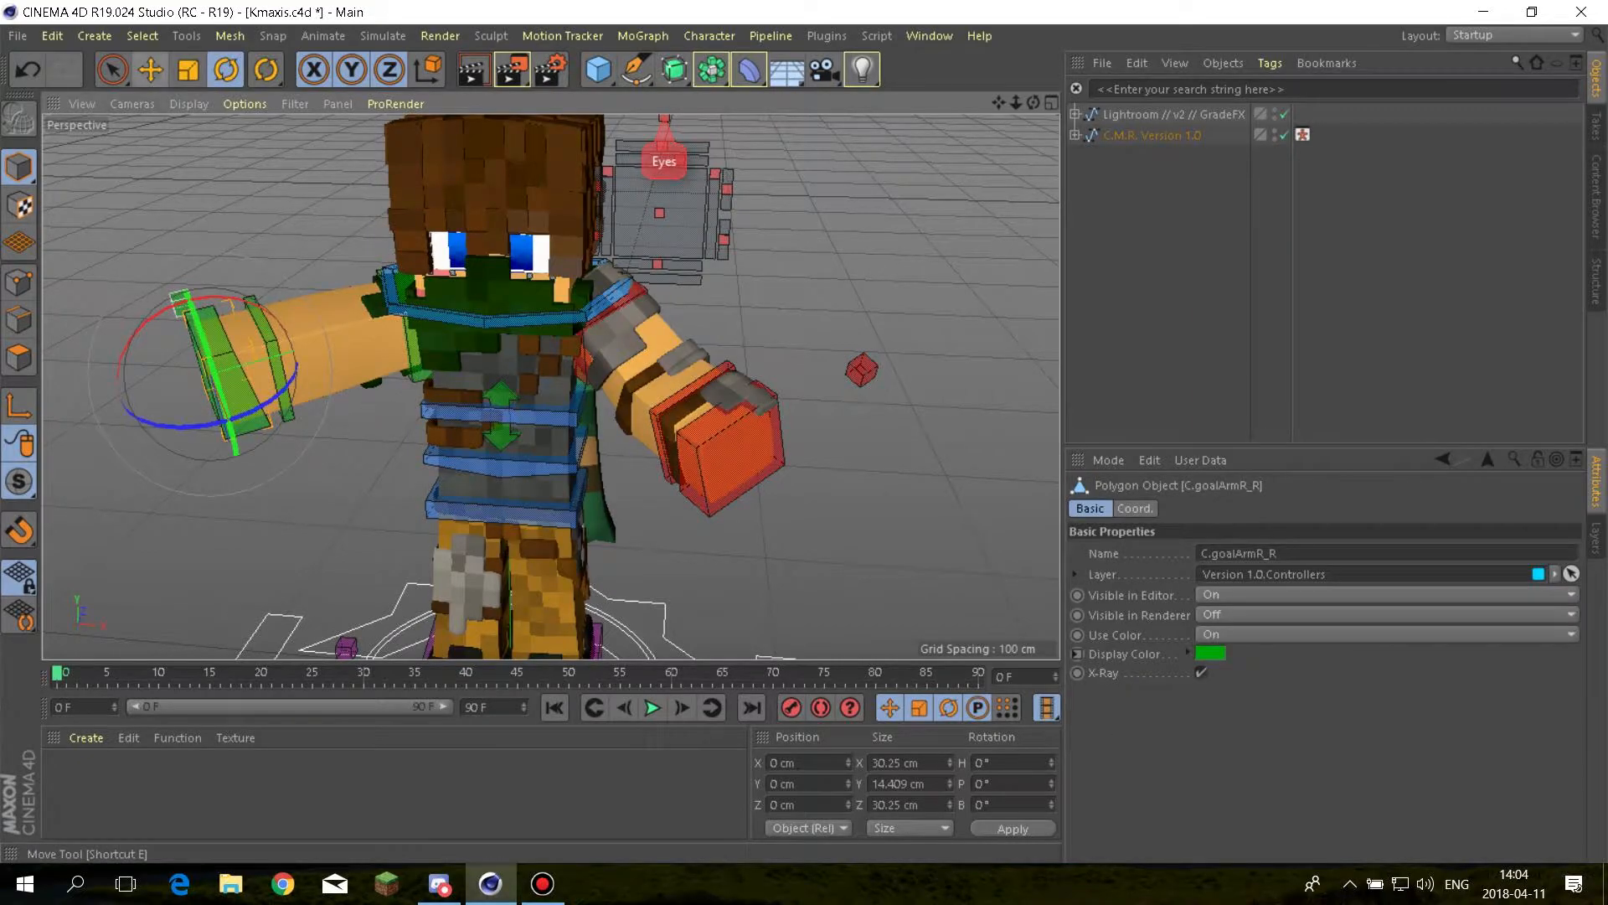
{"action": "key", "text": "e"}
{"action": "left_click_drag", "start_coordinate": [364, 332], "coordinate": [367, 310]}
Rotate the right arm controller further at the shoulder to refine the raised arm's pose
{"action": "left_click", "coordinate": [373, 322]}
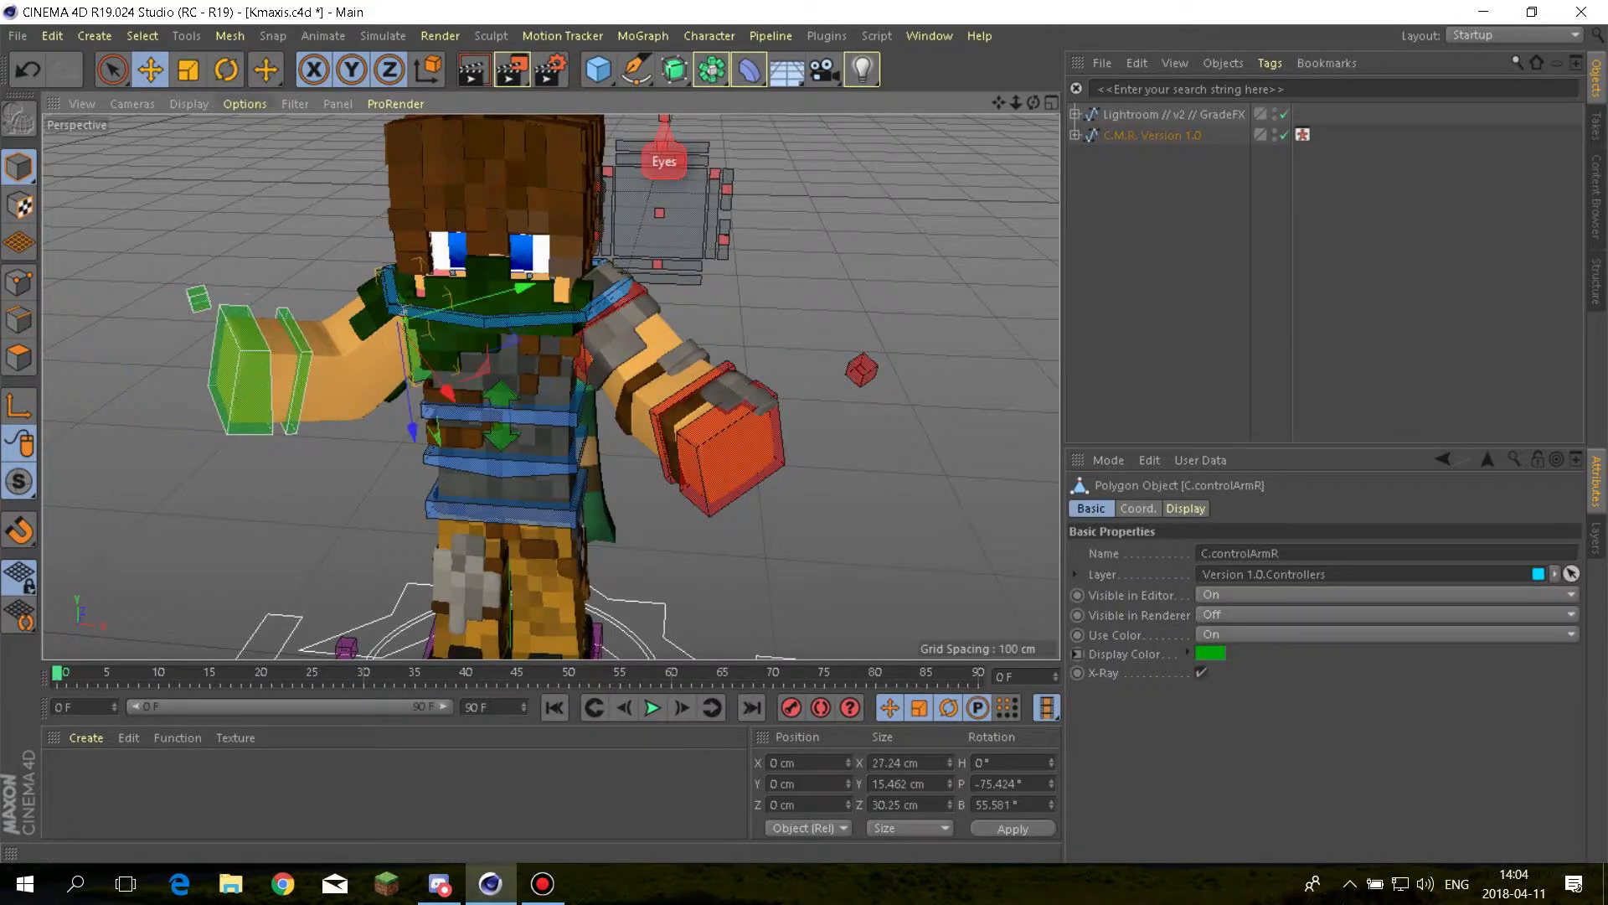
{"action": "left_click", "coordinate": [225, 70]}
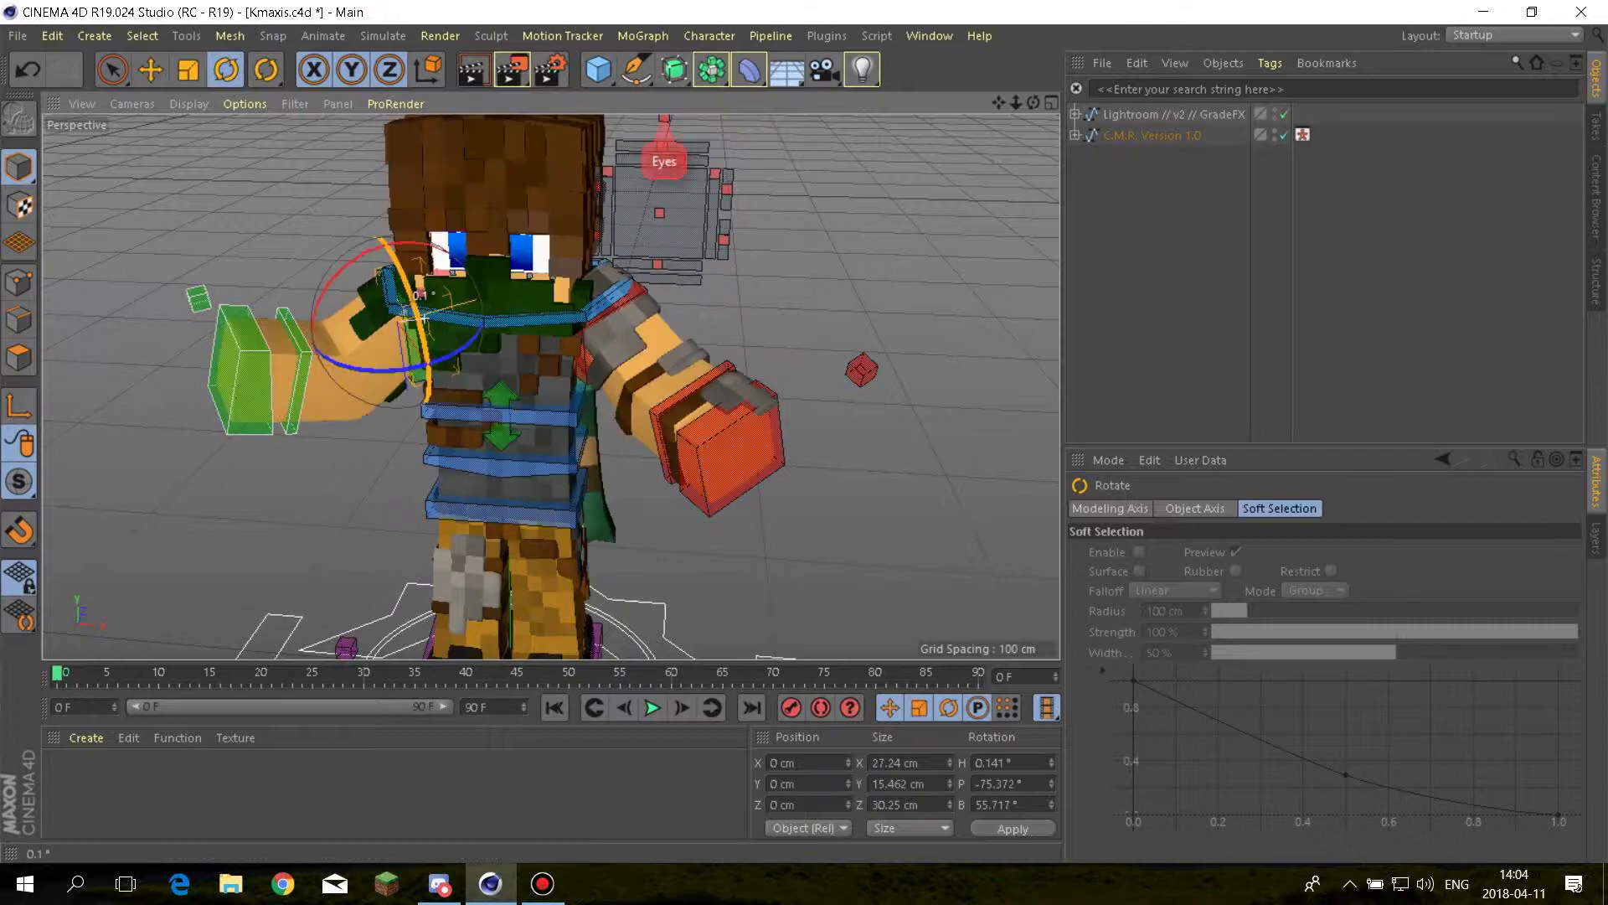
{"action": "left_click_drag", "start_coordinate": [423, 335], "coordinate": [469, 302]}
{"action": "left_click_drag", "start_coordinate": [430, 397], "coordinate": [424, 350]}
{"action": "left_click_drag", "start_coordinate": [411, 293], "coordinate": [392, 297]}
{"action": "left_click", "coordinate": [630, 322]}
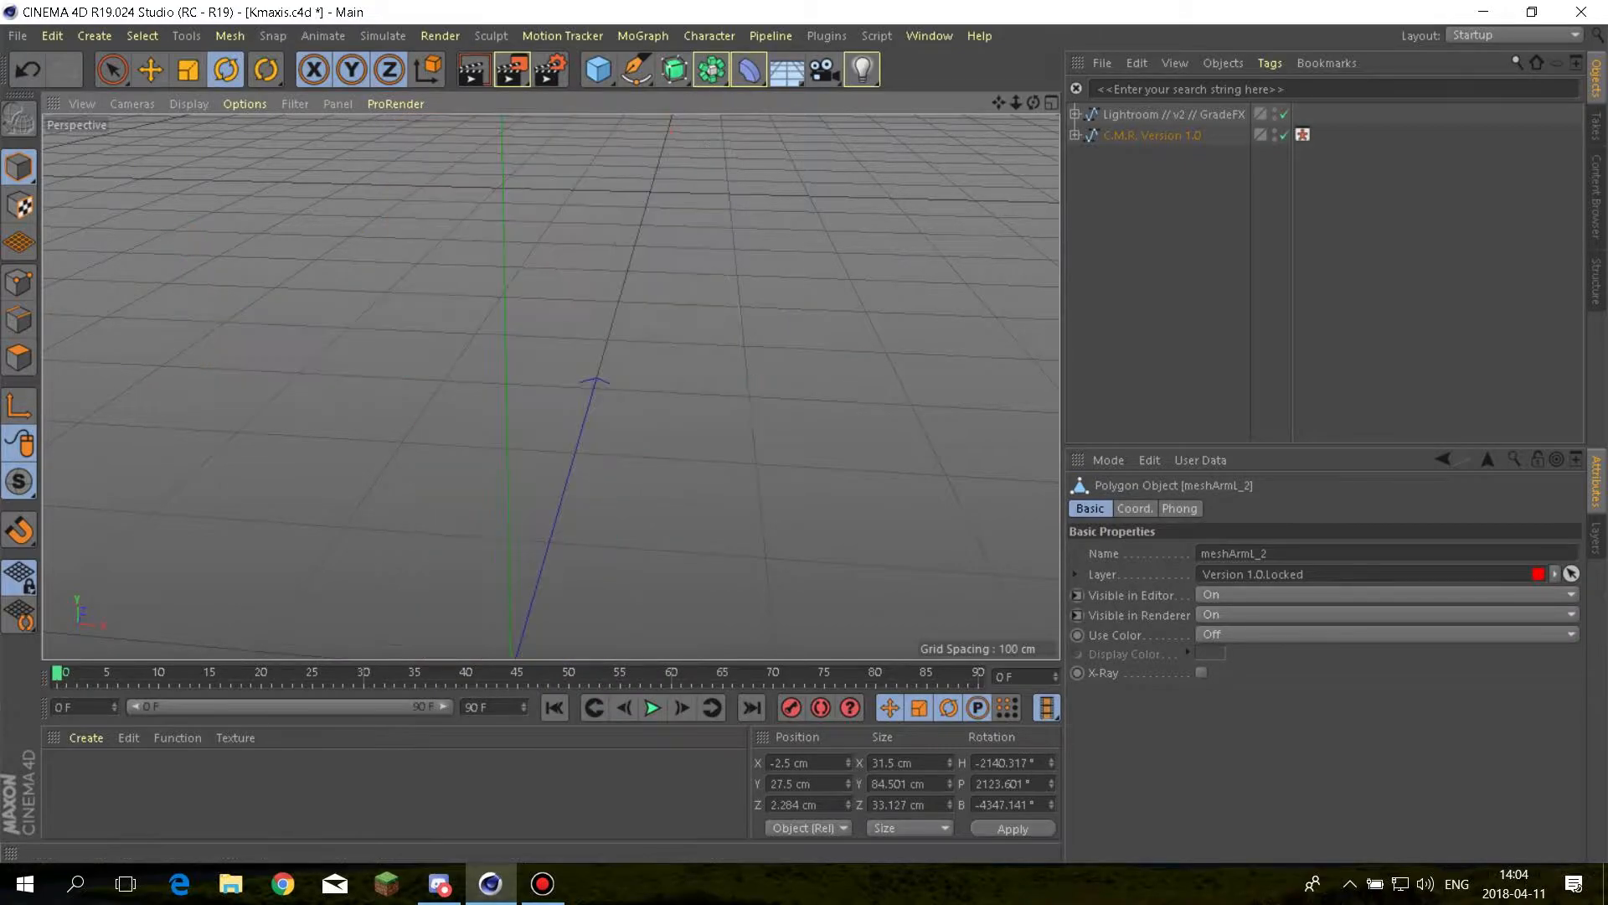
{"action": "left_click", "coordinate": [28, 69]}
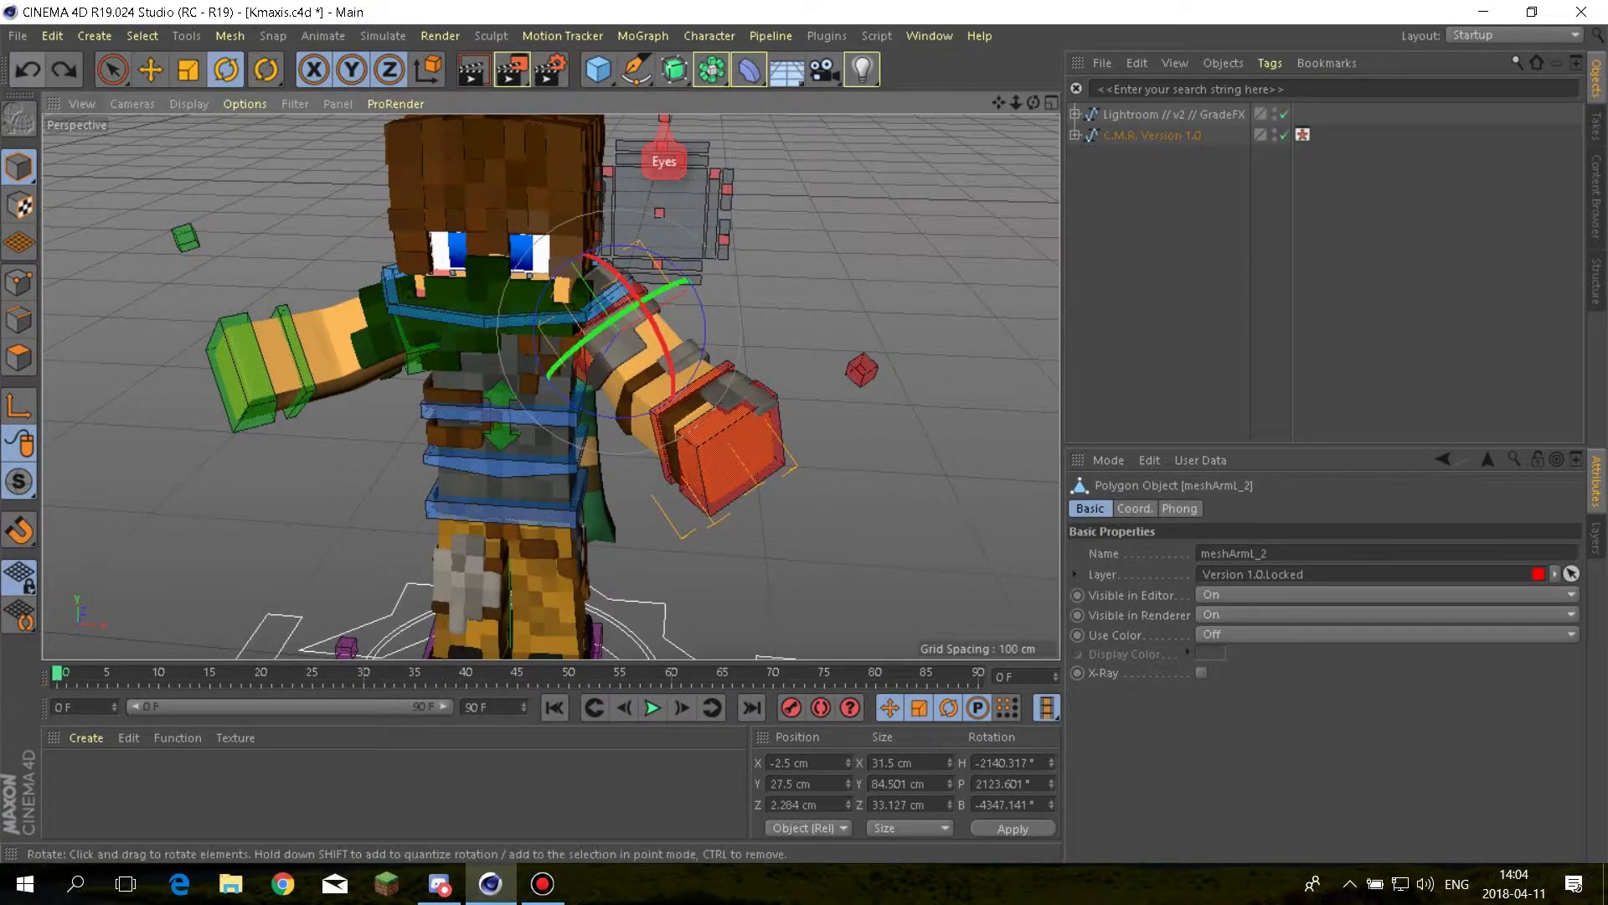
Move the right foot controller up and behind the body to about Y 26 cm and Z 30 cm
{"action": "left_click_drag", "start_coordinate": [704, 344], "coordinate": [705, 345]}
{"action": "left_click_drag", "start_coordinate": [600, 416], "coordinate": [547, 366]}
{"action": "middle_click_drag", "start_coordinate": [547, 377], "coordinate": [641, 188], "text": "alt"}
{"action": "scroll", "coordinate": [549, 502], "scroll_direction": "up", "scroll_amount": 2}
{"action": "key", "text": "e"}
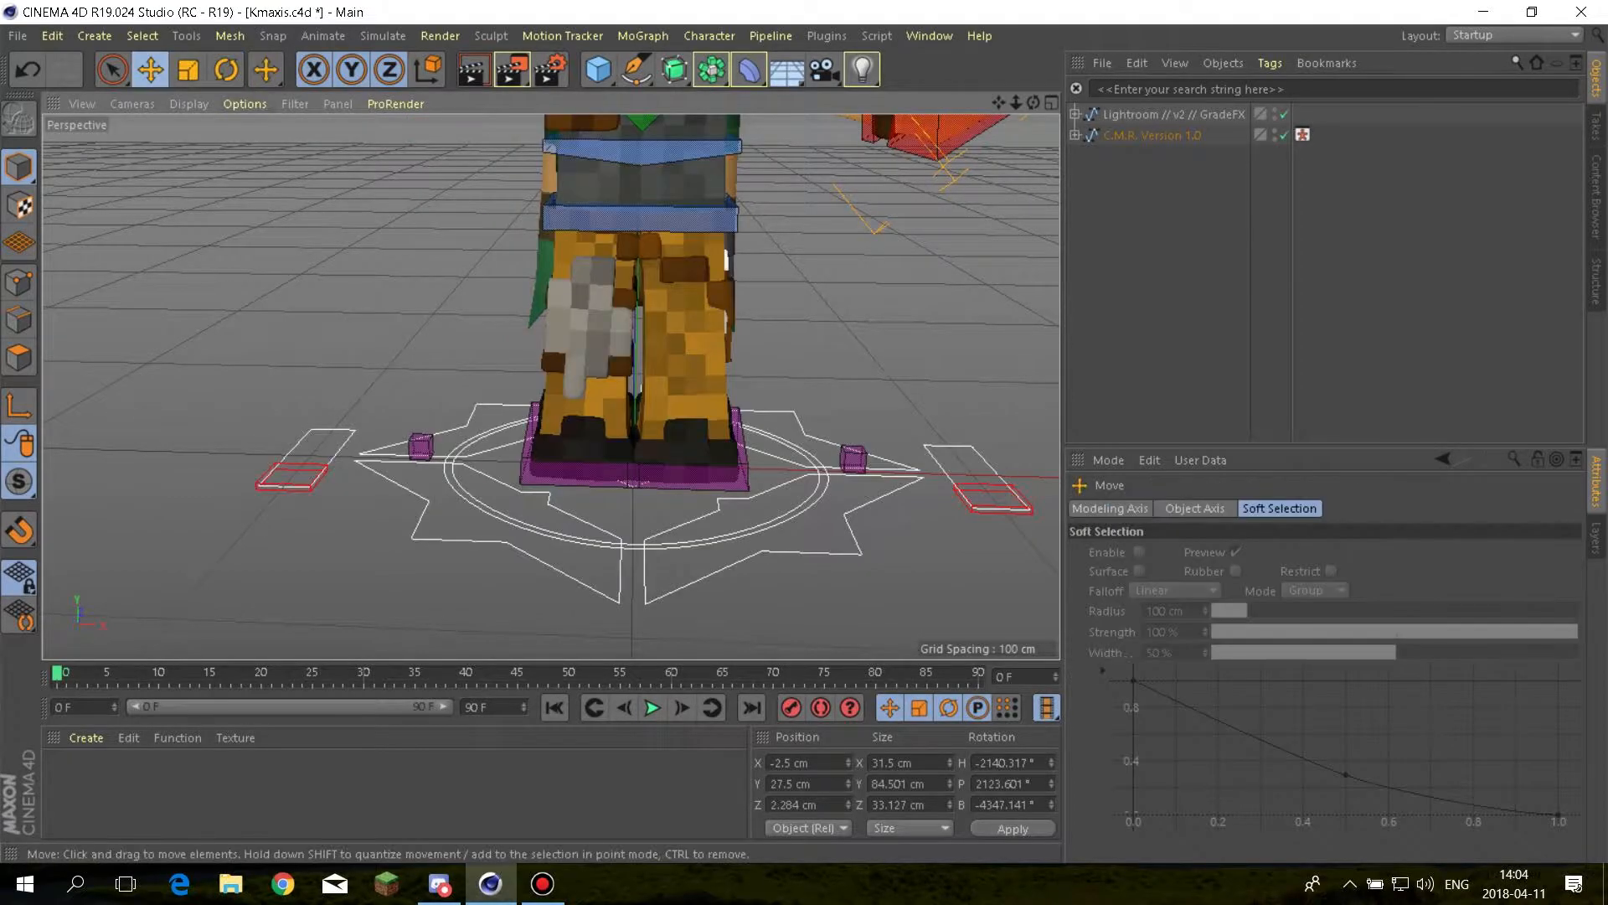
{"action": "left_click", "coordinate": [549, 453]}
{"action": "left_click_drag", "start_coordinate": [585, 385], "coordinate": [444, 364]}
{"action": "left_click_drag", "start_coordinate": [674, 448], "coordinate": [766, 423]}
{"action": "left_click_drag", "start_coordinate": [854, 377], "coordinate": [849, 379]}
{"action": "left_click_drag", "start_coordinate": [769, 269], "coordinate": [633, 211]}
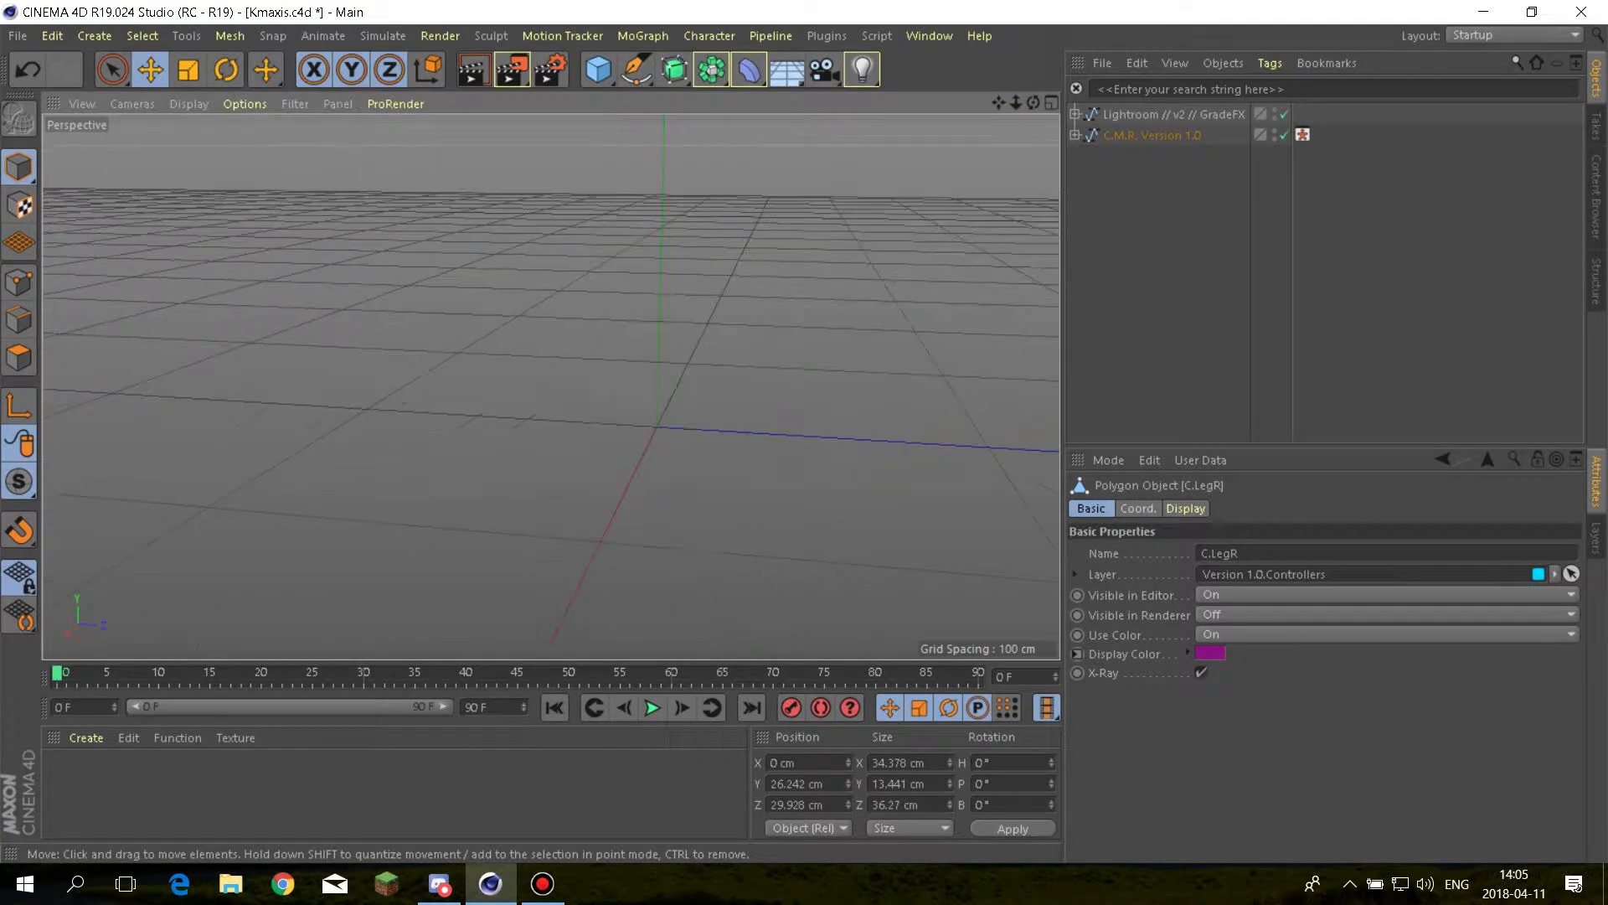
Rotate the right foot controller to about 81° pitch so the foot tilts backward
{"action": "key", "text": "r"}
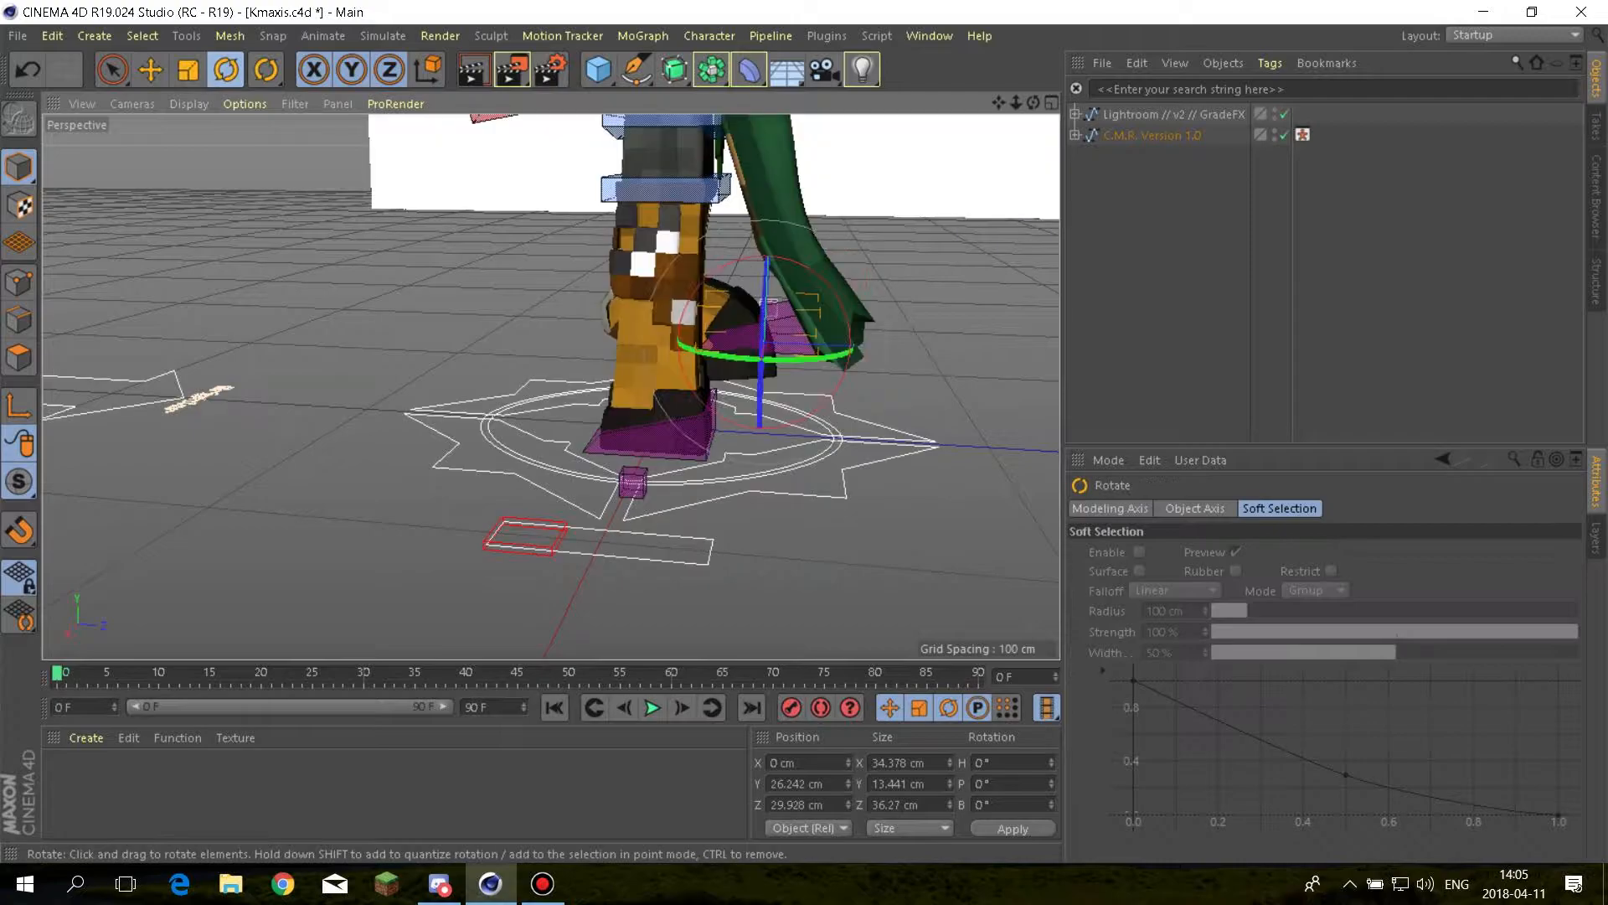
{"action": "left_click_drag", "start_coordinate": [844, 356], "coordinate": [834, 284]}
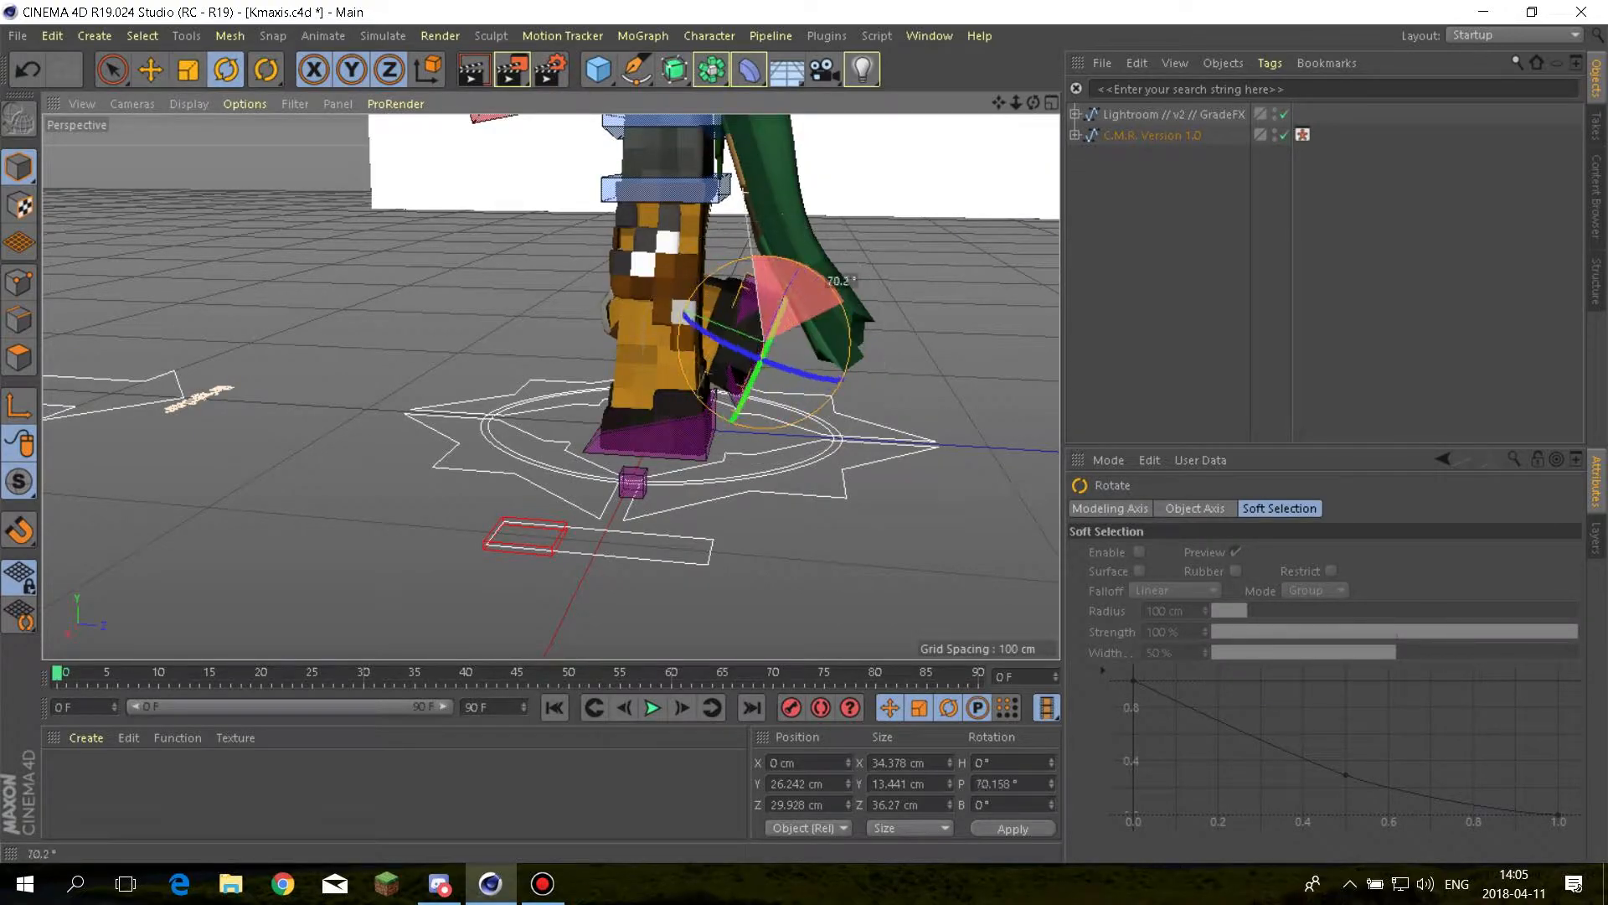
{"action": "left_click_drag", "start_coordinate": [744, 194], "coordinate": [718, 211]}
Raise the tilted right foot controller to about Y 32 cm and Z 31 cm
{"action": "left_click_drag", "start_coordinate": [829, 418], "coordinate": [959, 399], "text": "alt"}
{"action": "key", "text": "e"}
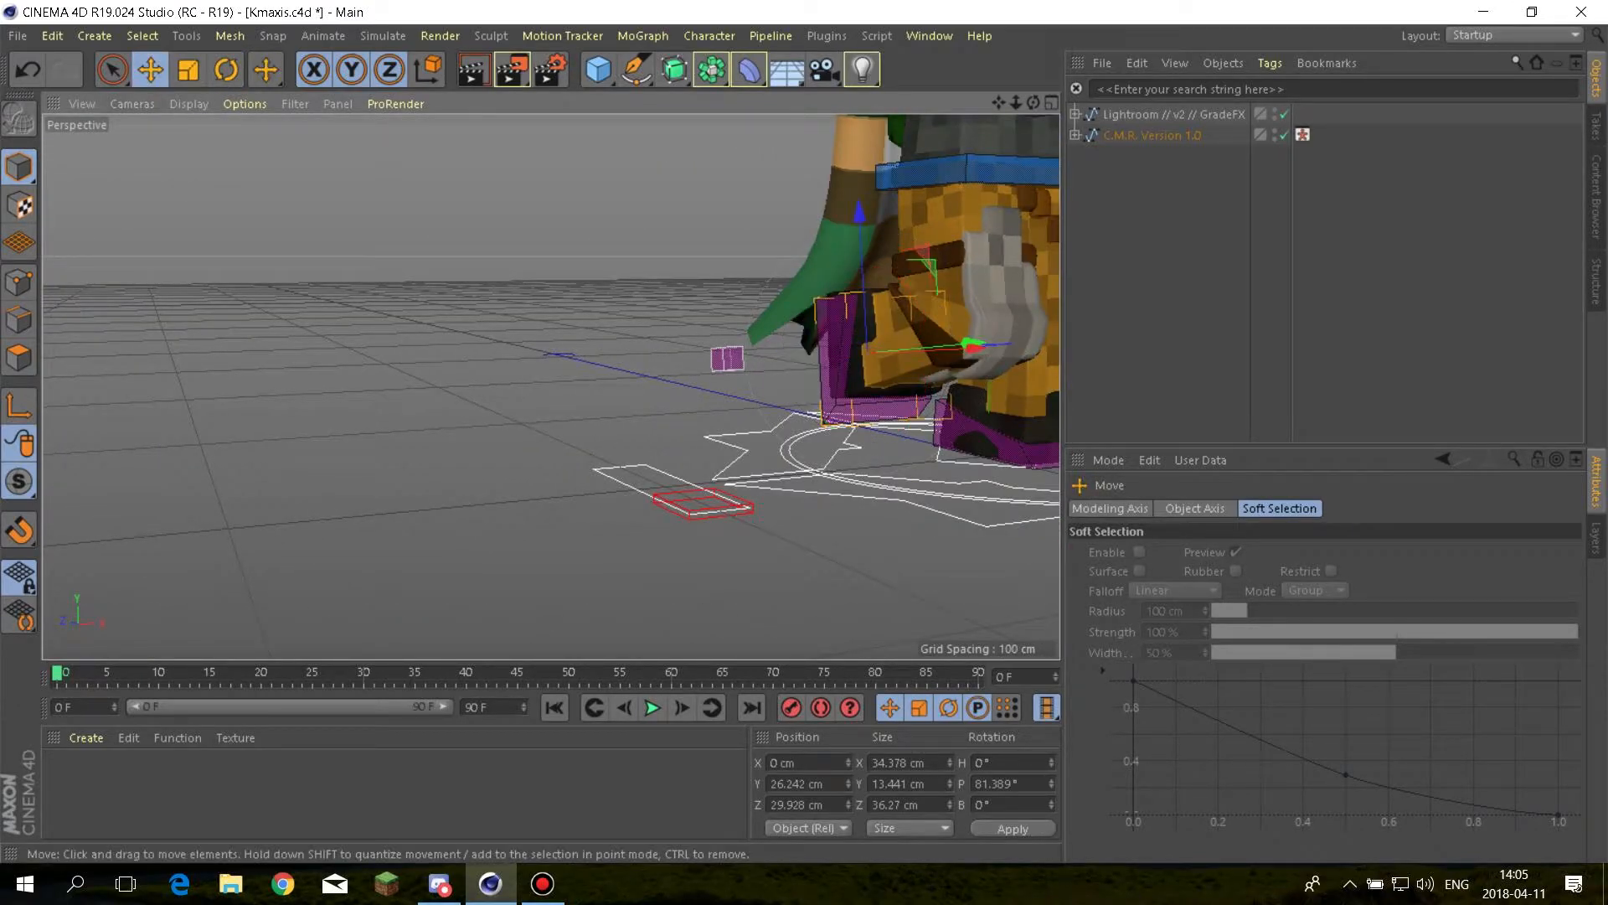
{"action": "left_click_drag", "start_coordinate": [860, 215], "coordinate": [858, 192]}
Raise the left foot controller to about Y 24 cm in front of the body
{"action": "left_click_drag", "start_coordinate": [549, 385], "coordinate": [305, 365], "text": "alt"}
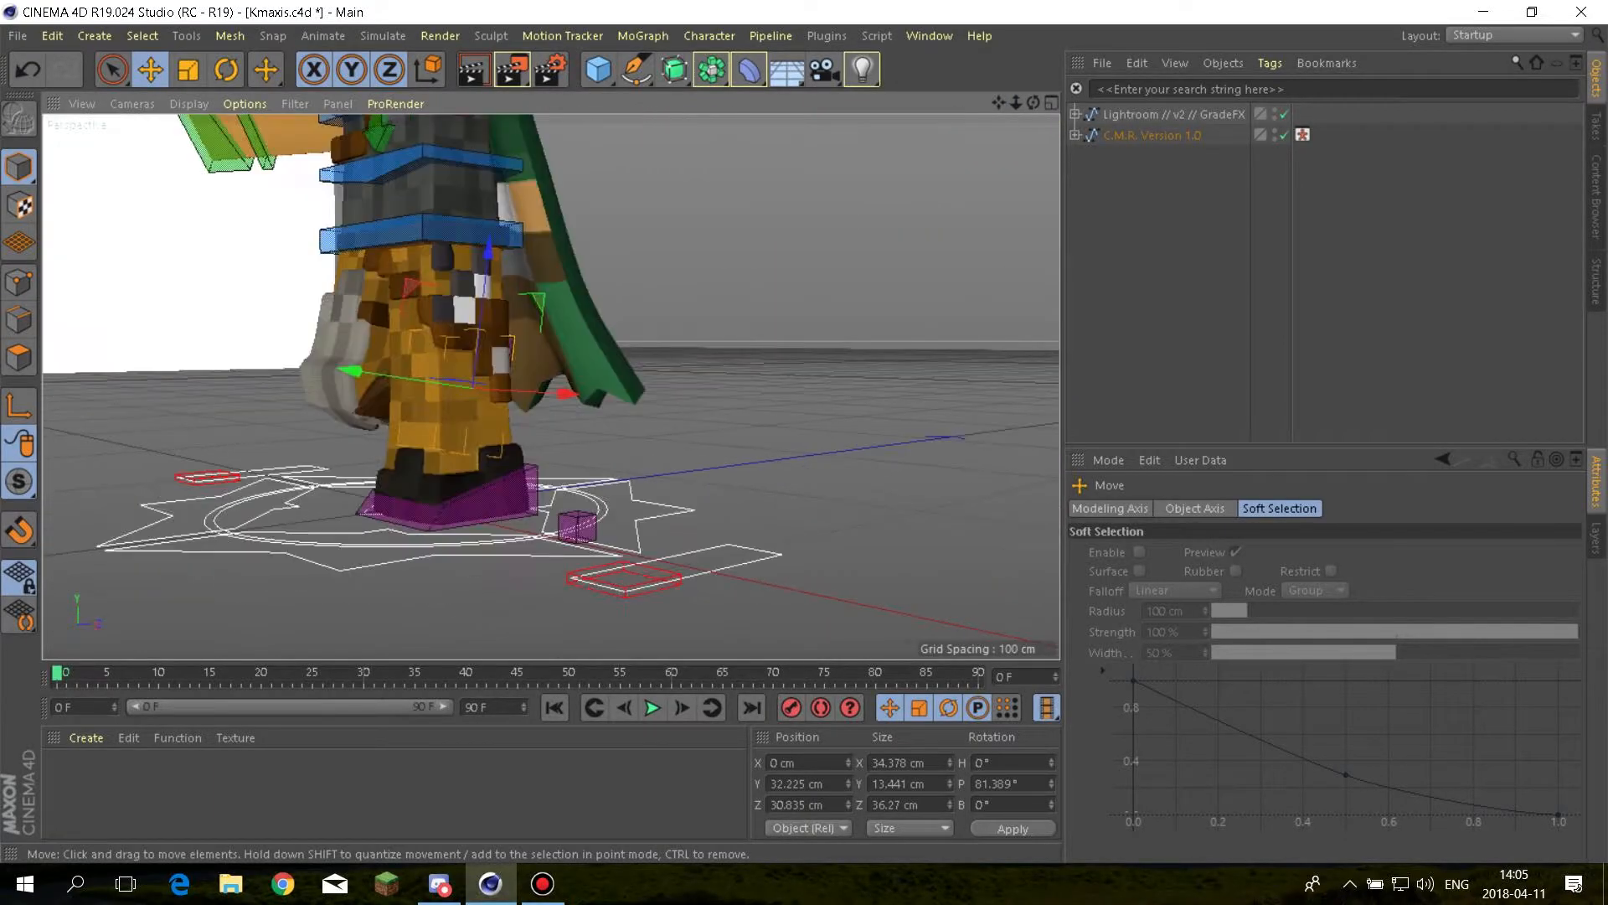
{"action": "left_click", "coordinate": [488, 502]}
{"action": "left_click_drag", "start_coordinate": [452, 370], "coordinate": [451, 263]}
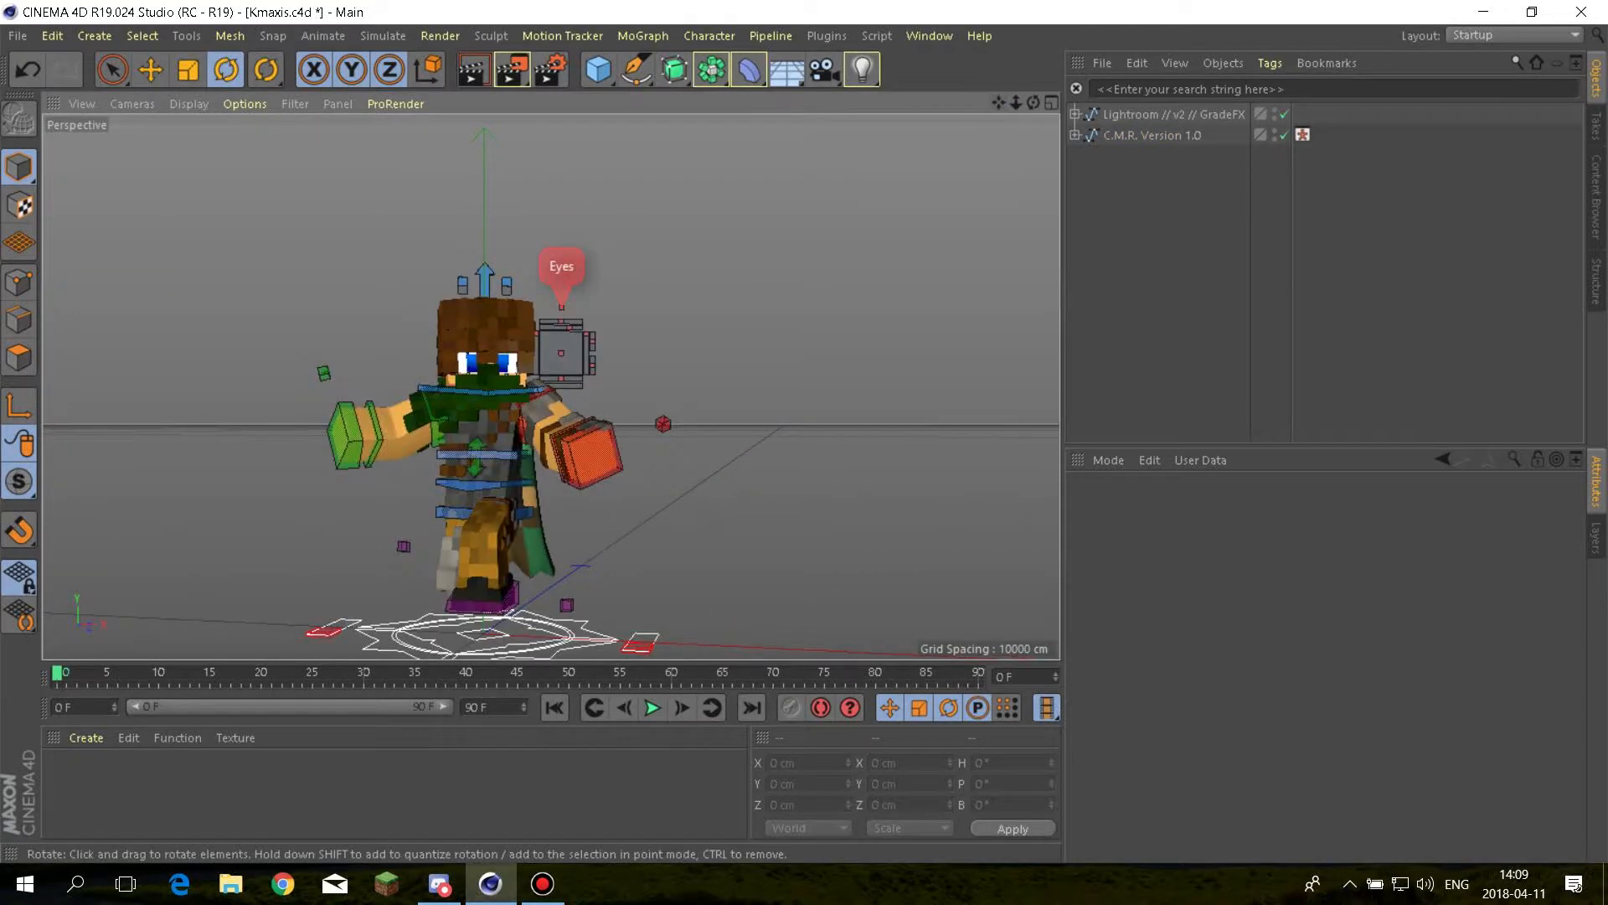
Move the left foot controller sideways along its X axis to about X 3.6 cm
{"action": "scroll", "coordinate": [550, 387], "scroll_direction": "up", "scroll_amount": 1}
{"action": "left_click", "coordinate": [503, 613]}
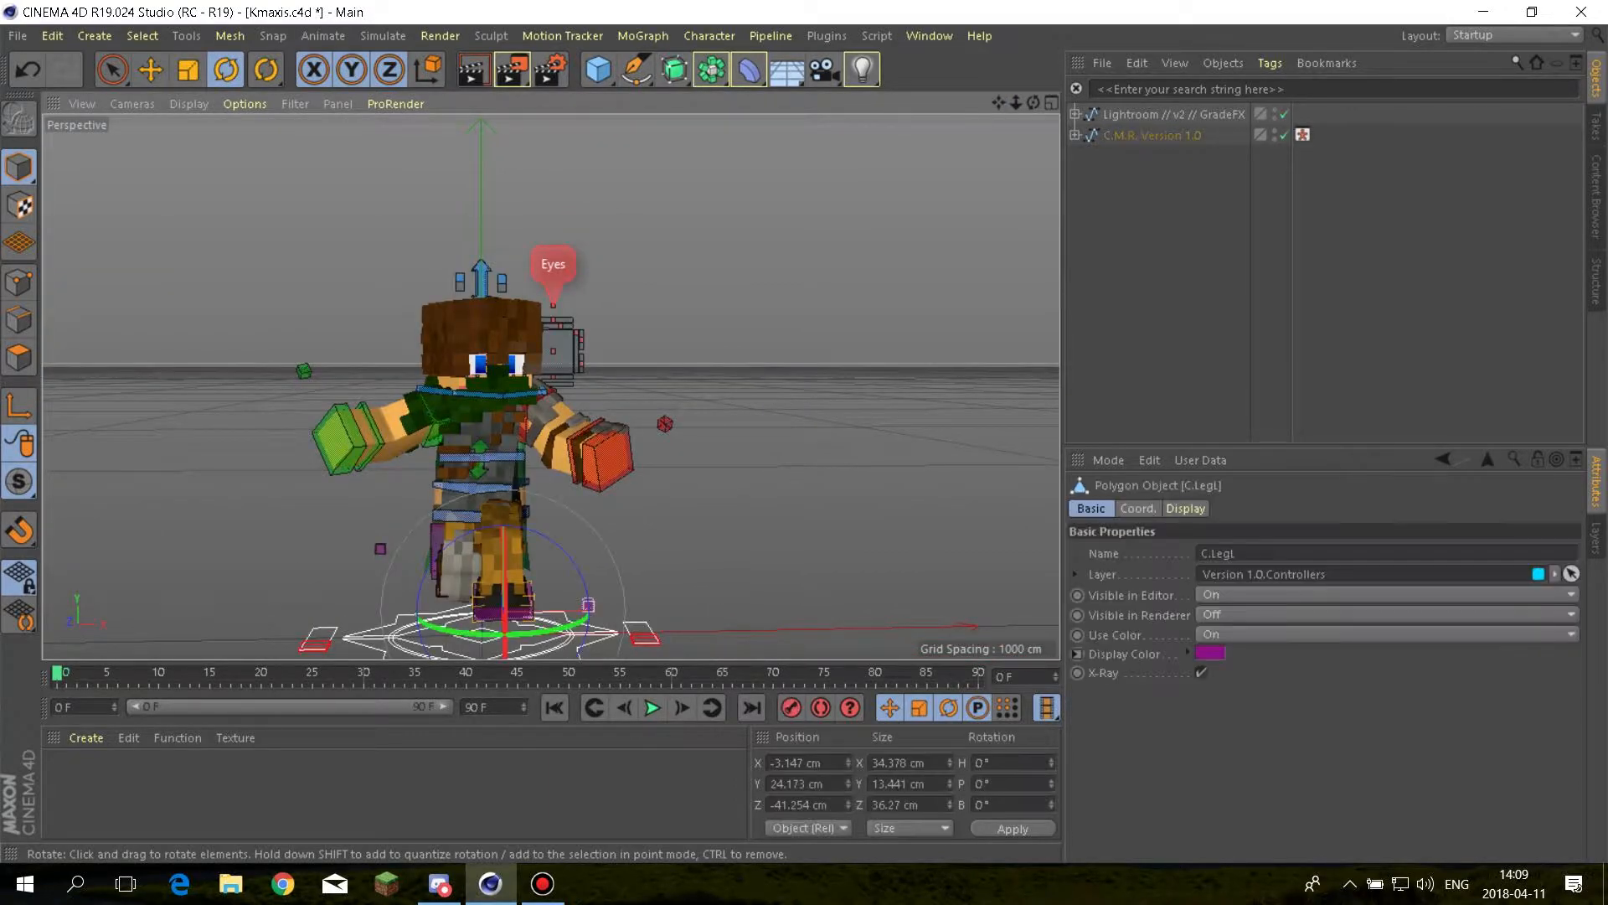
{"action": "left_click", "coordinate": [151, 69]}
{"action": "left_click_drag", "start_coordinate": [624, 609], "coordinate": [634, 609]}
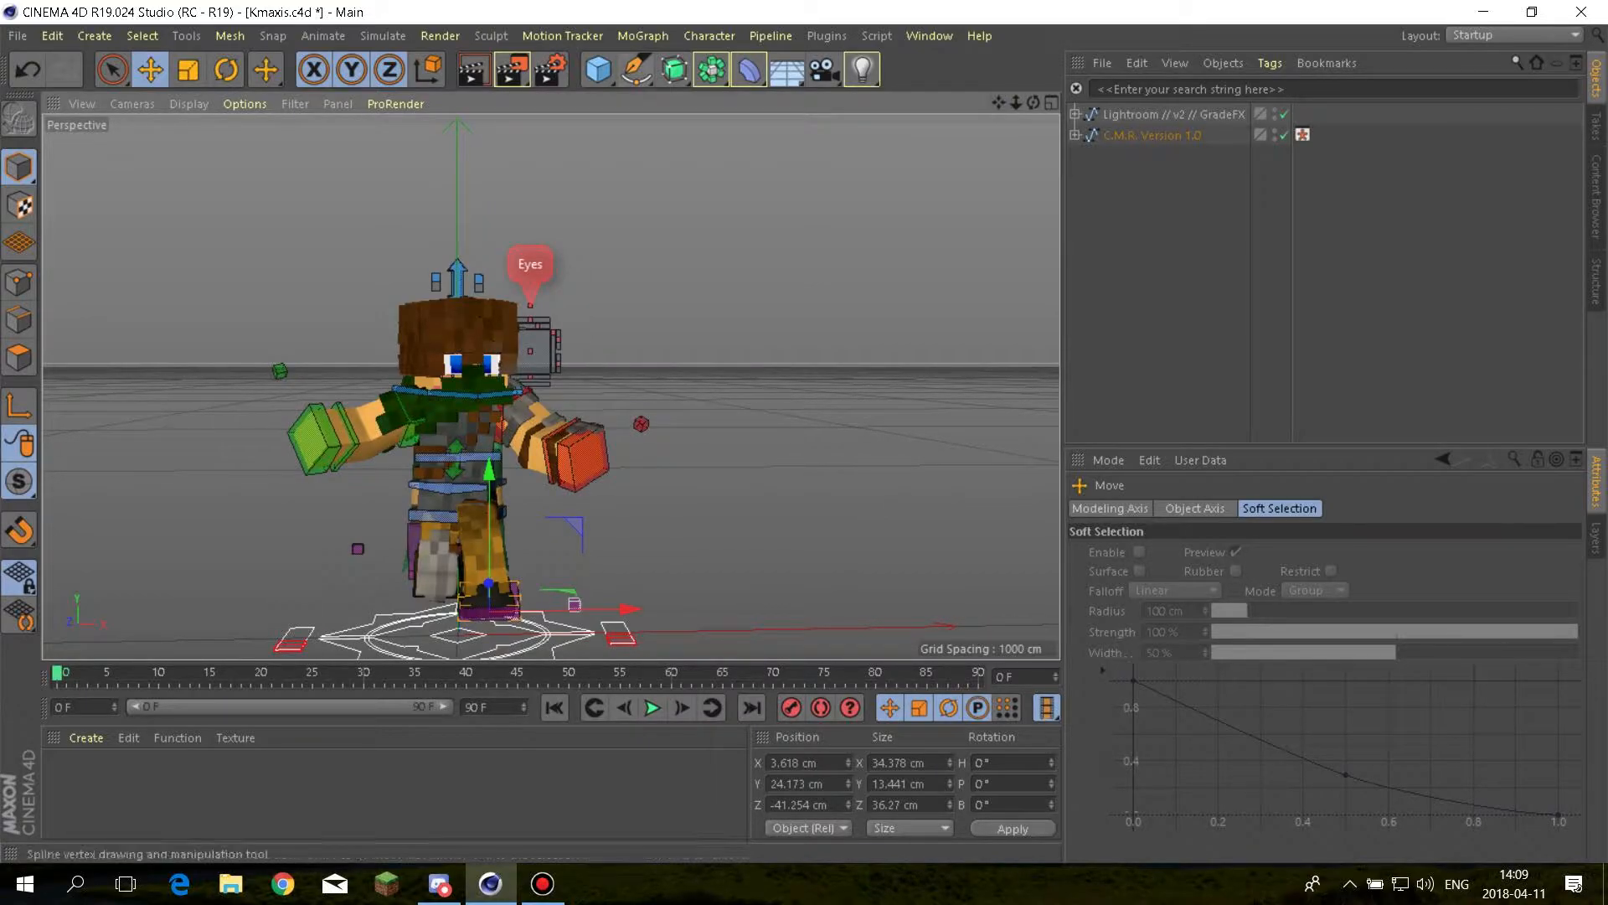
Add a MoText object to the scene and set its font to Amity Jack
{"action": "left_click", "coordinate": [642, 35]}
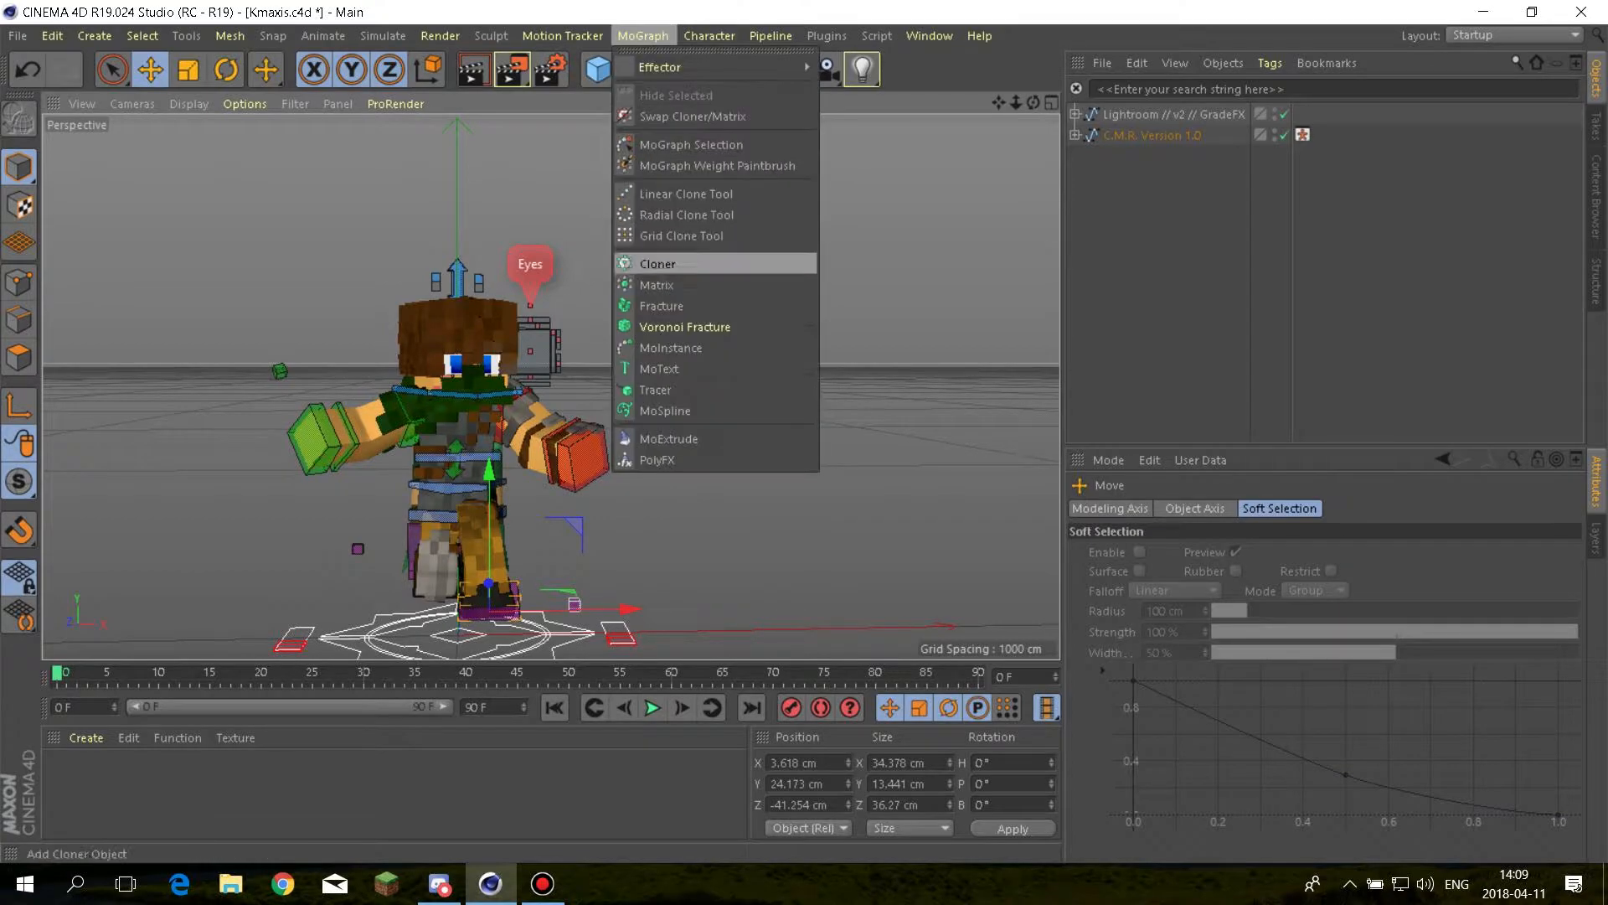
{"action": "left_click", "coordinate": [660, 368]}
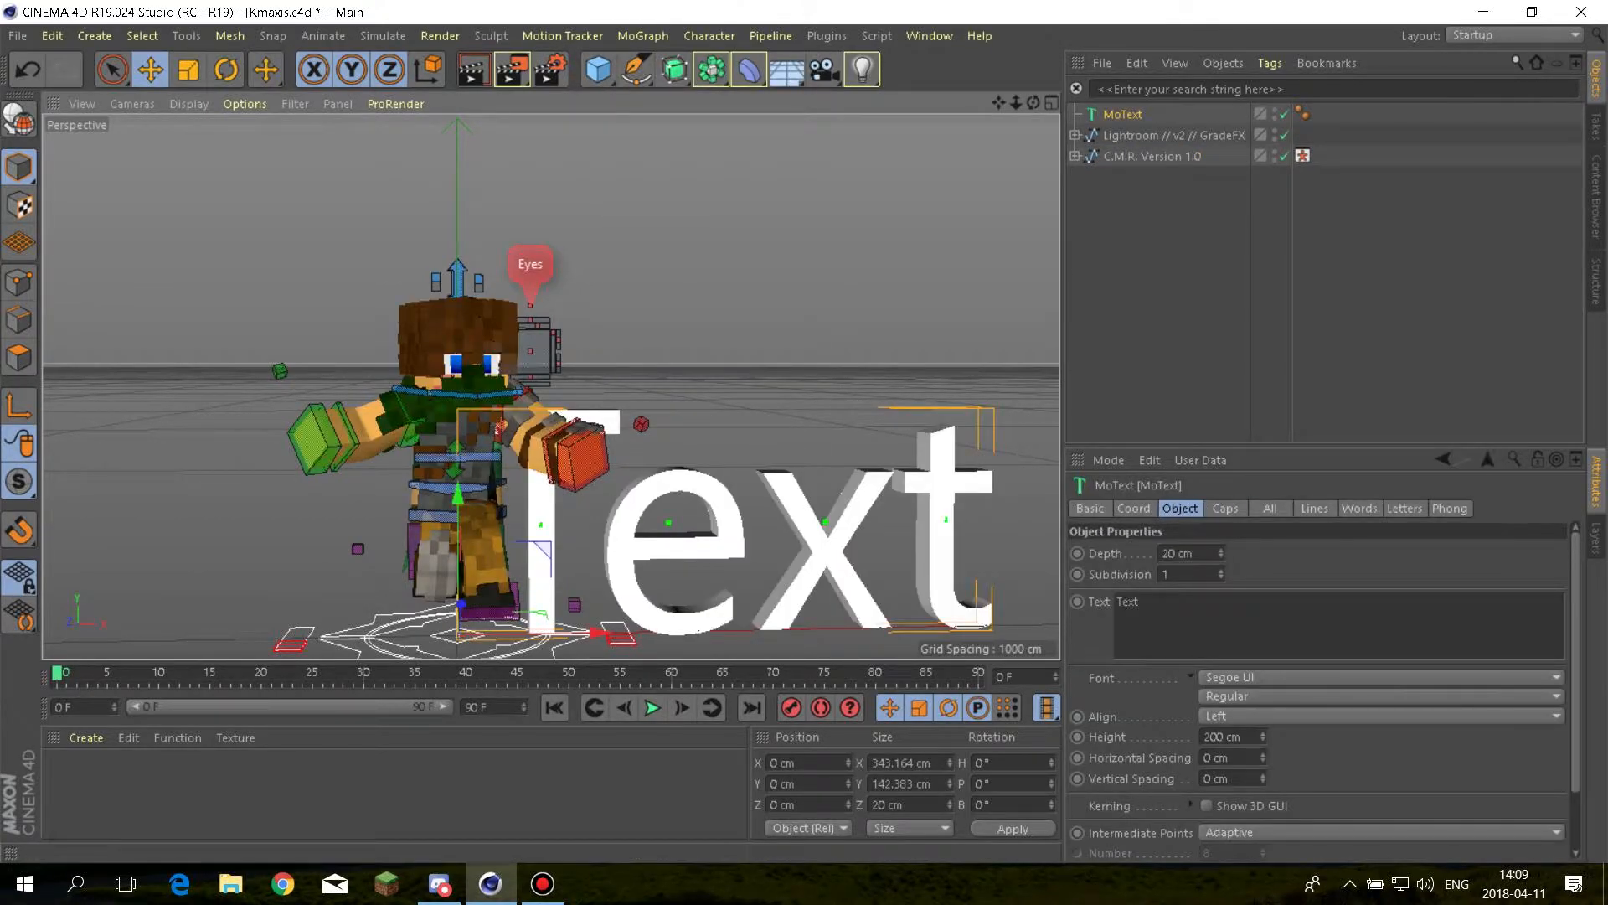
{"action": "left_click", "coordinate": [1381, 676]}
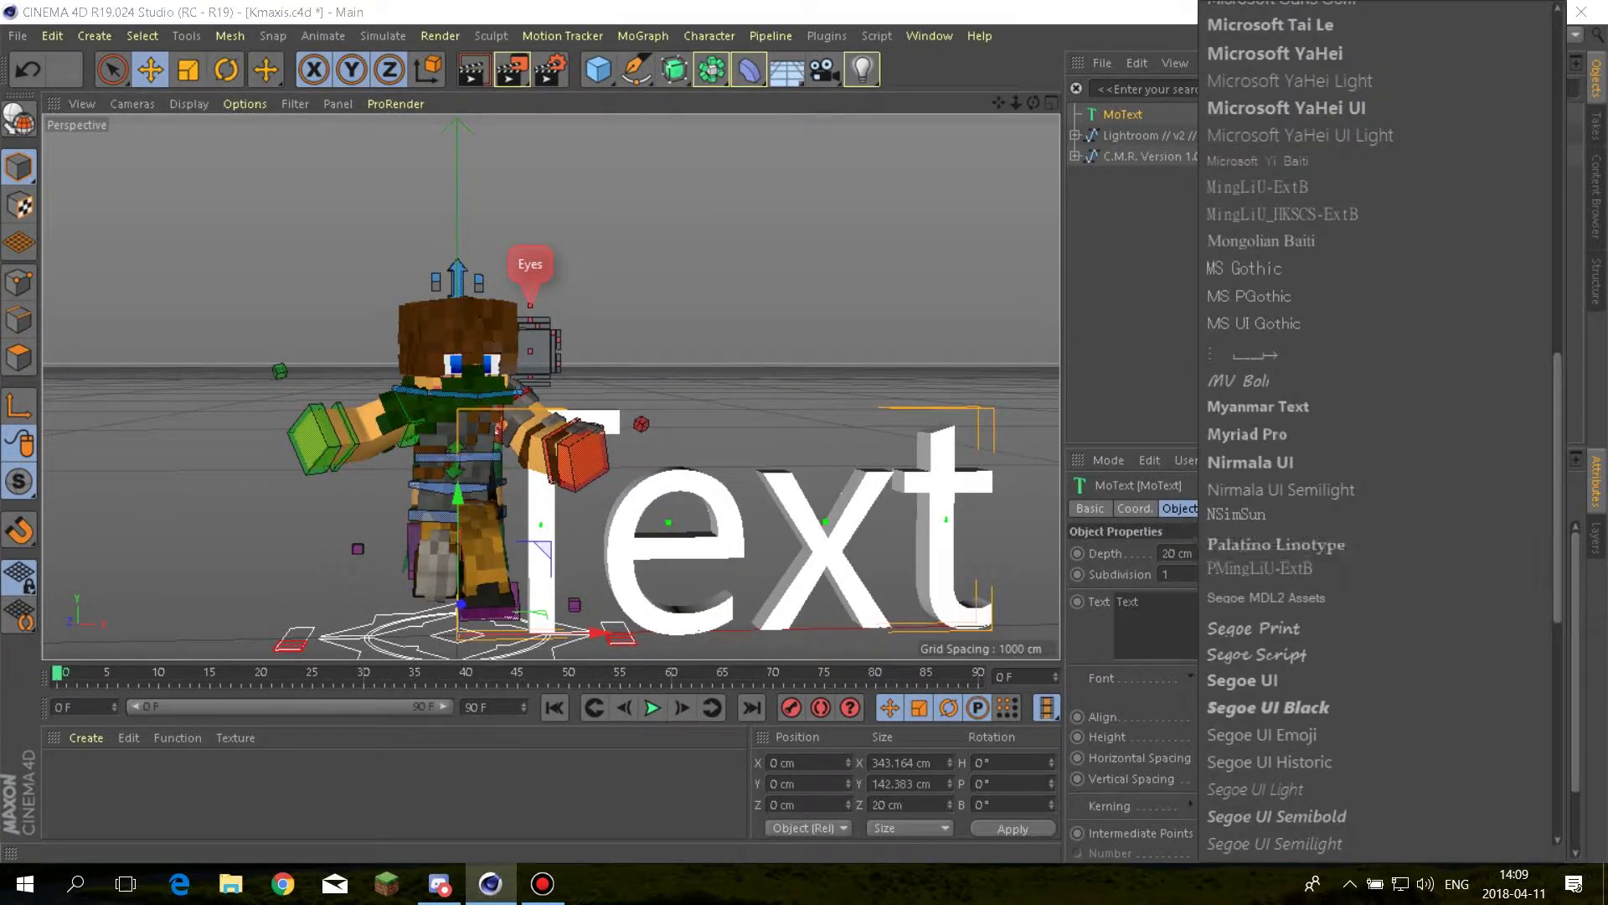
{"action": "scroll", "coordinate": [1378, 431], "scroll_direction": "up", "scroll_amount": 15}
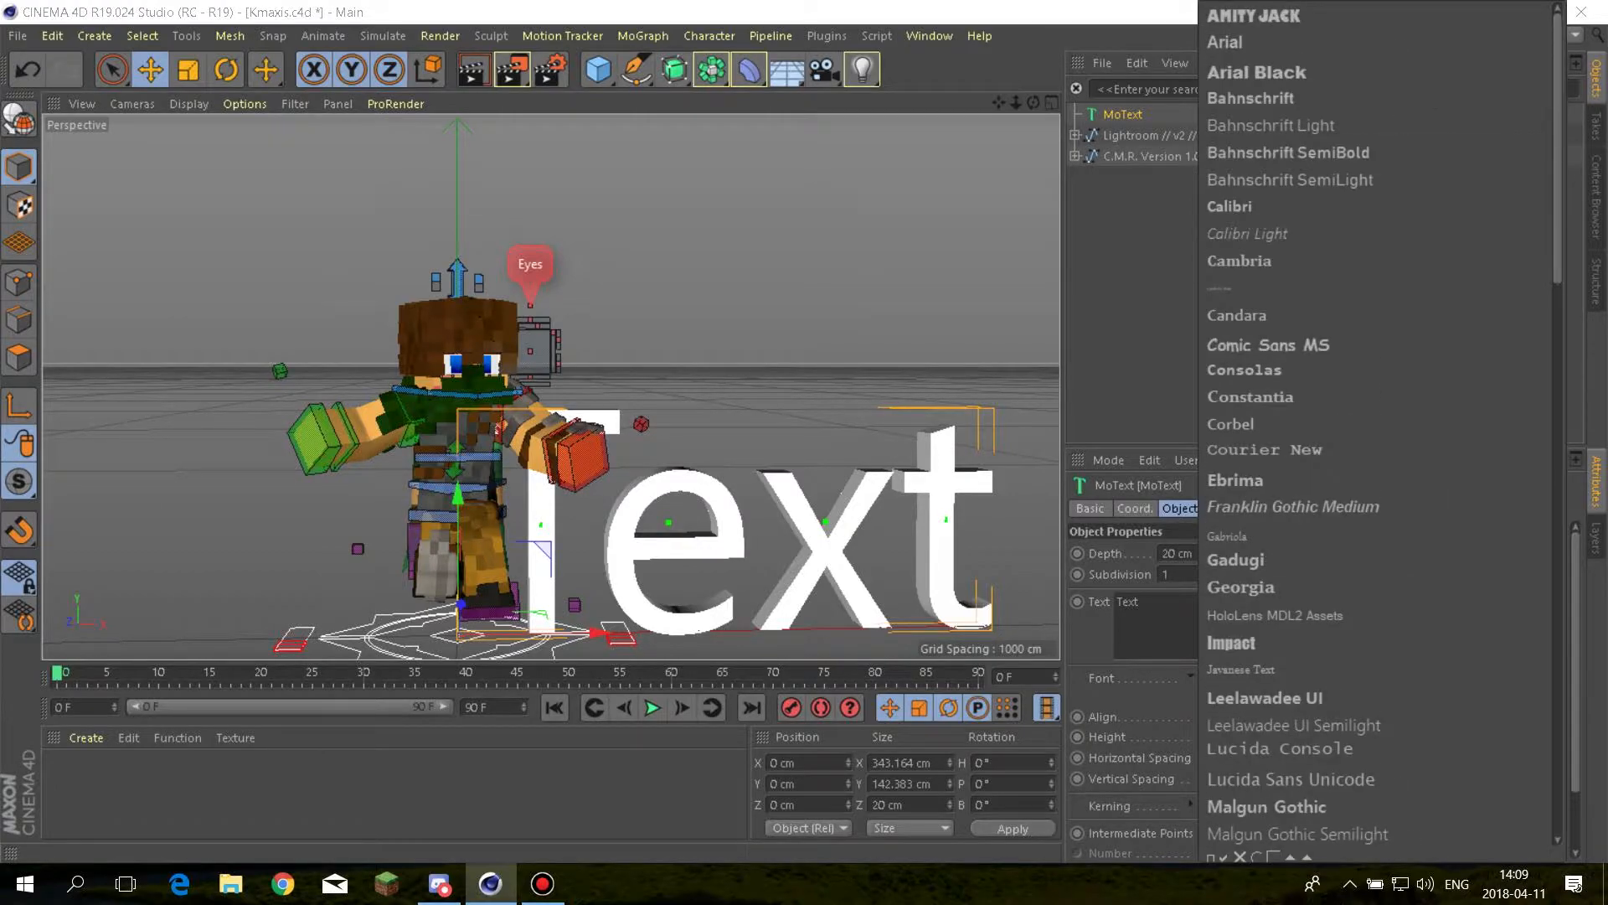
{"action": "left_click", "coordinate": [1256, 15]}
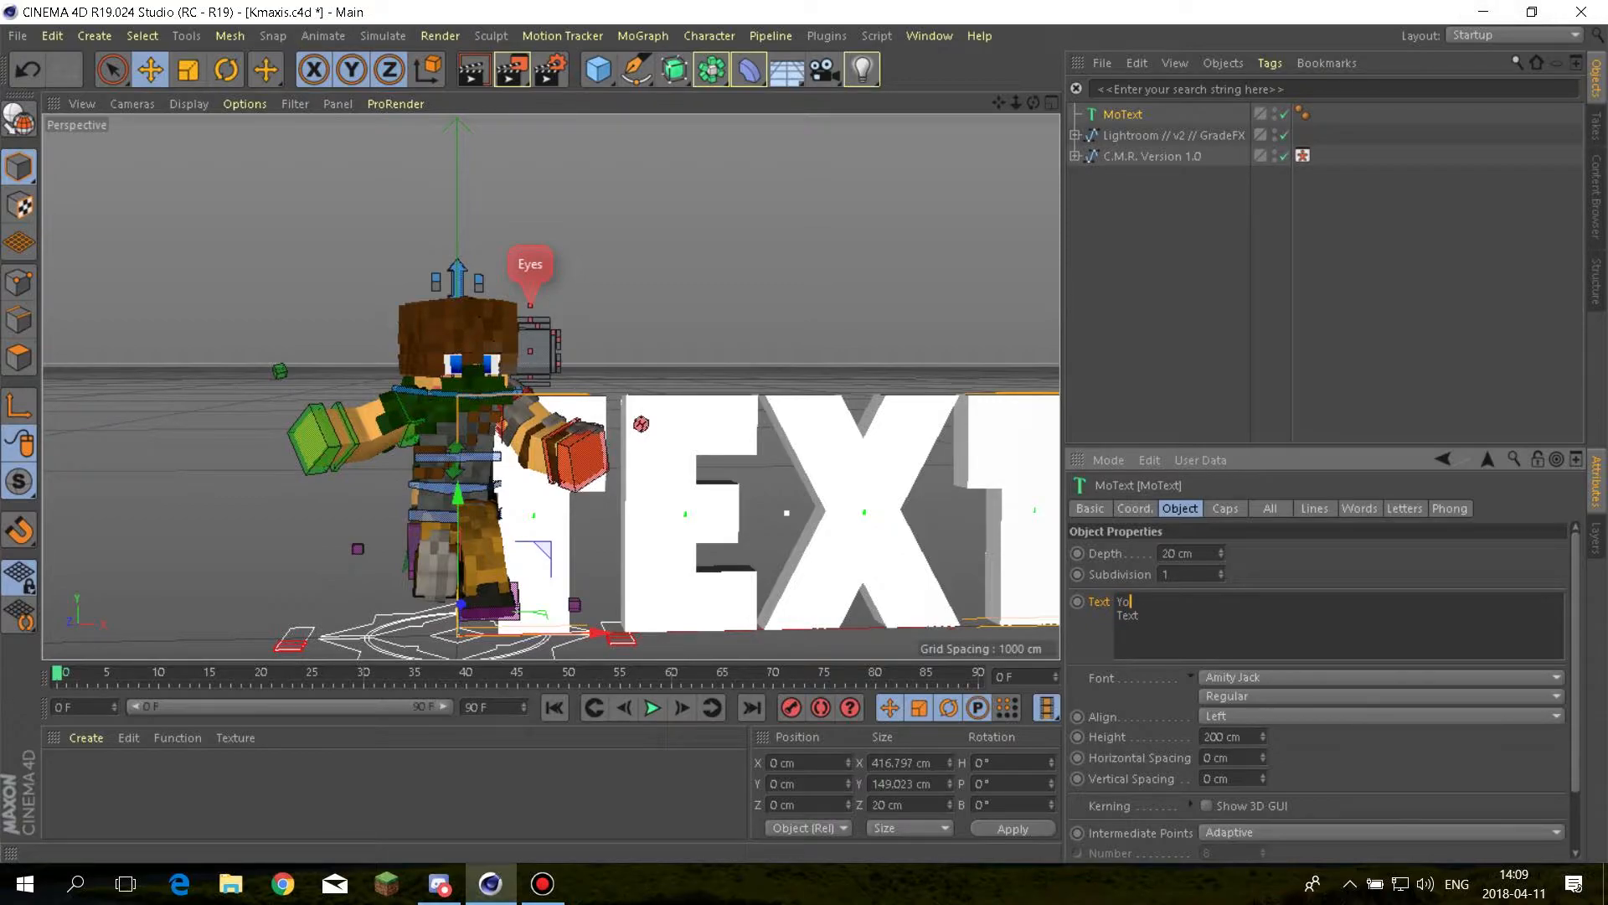
Set the MoText to read "Your" on a line above "Text" and align it to Middle
{"action": "left_click", "coordinate": [863, 494]}
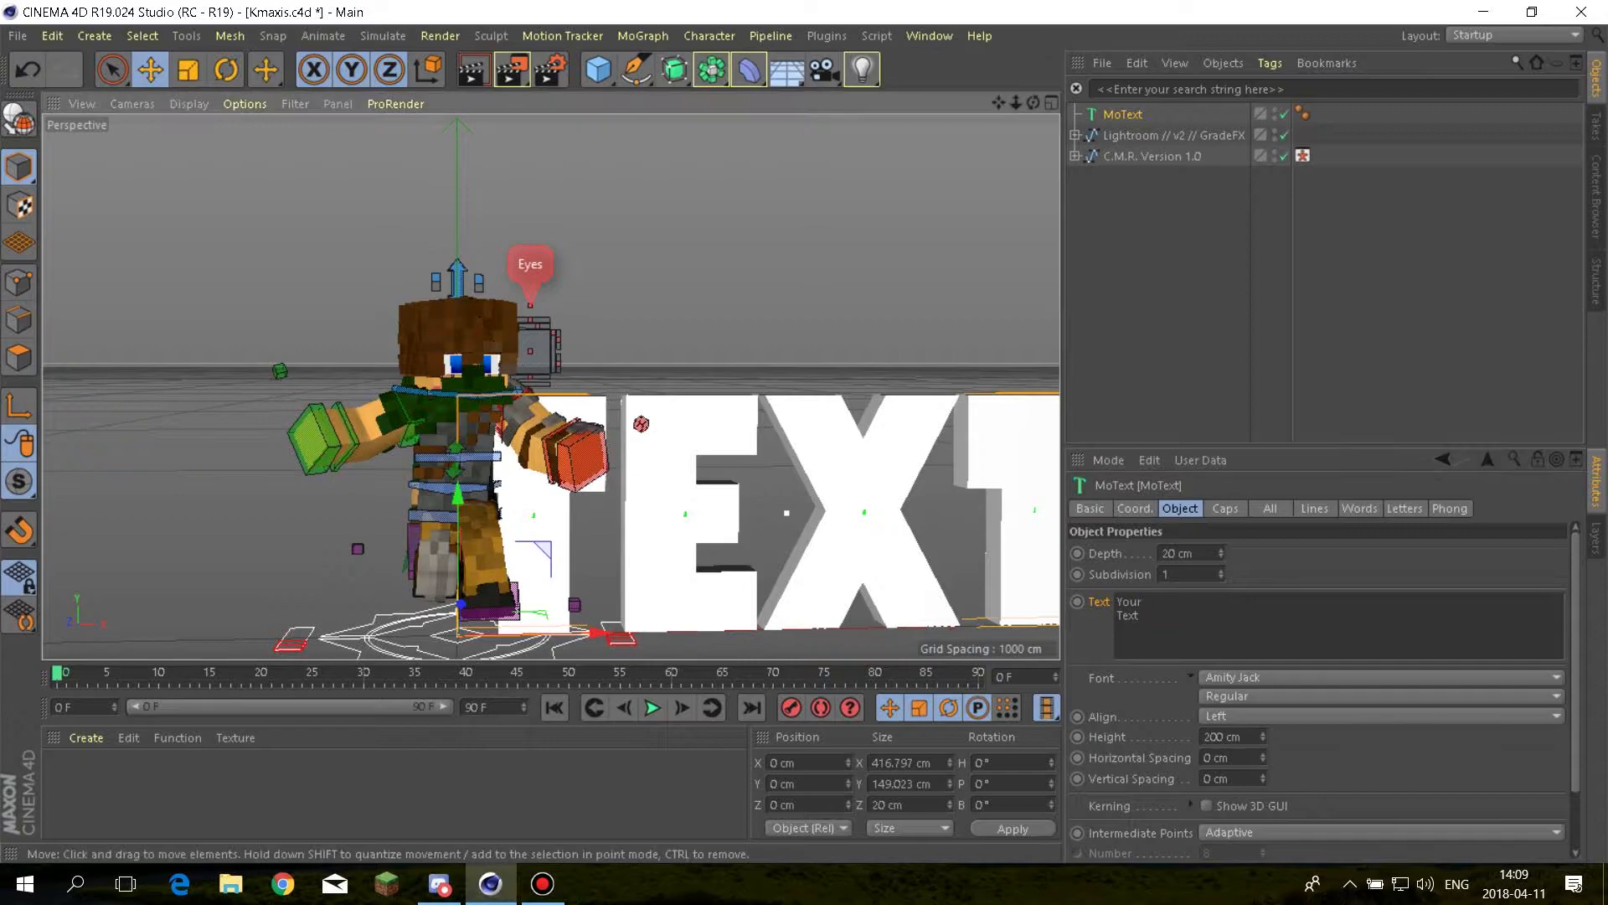
{"action": "left_click", "coordinate": [1378, 715]}
{"action": "left_click", "coordinate": [1256, 778]}
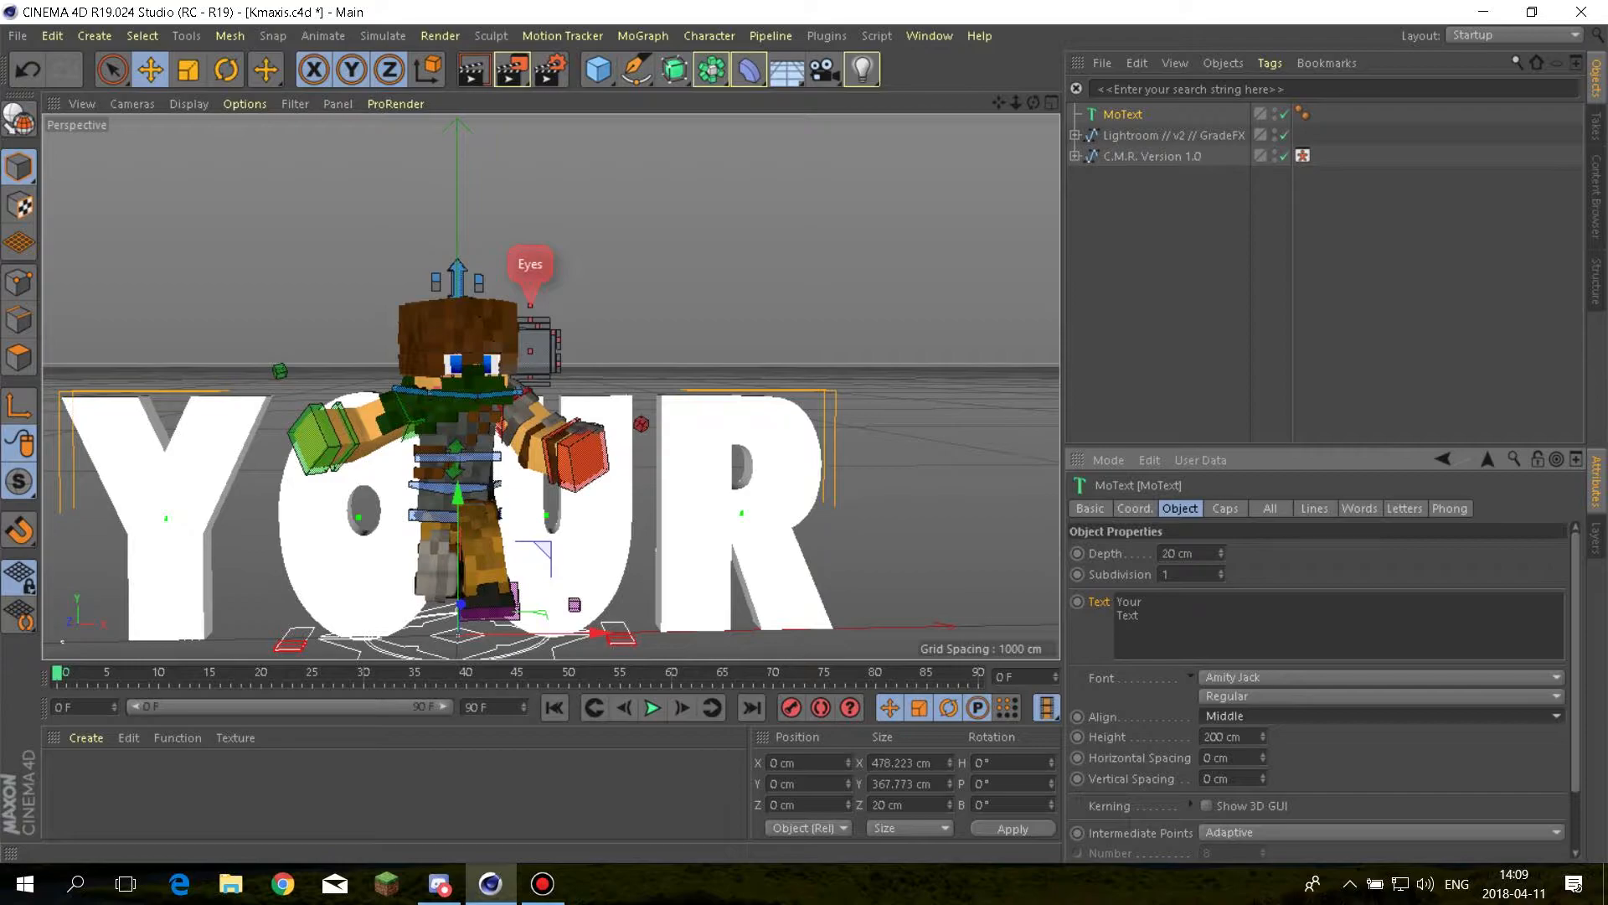
Move the text beside the character to about X 229 cm and Y 90 cm, and scale it down to about 281 cm wide
{"action": "scroll", "coordinate": [551, 385], "scroll_direction": "down", "scroll_amount": 5}
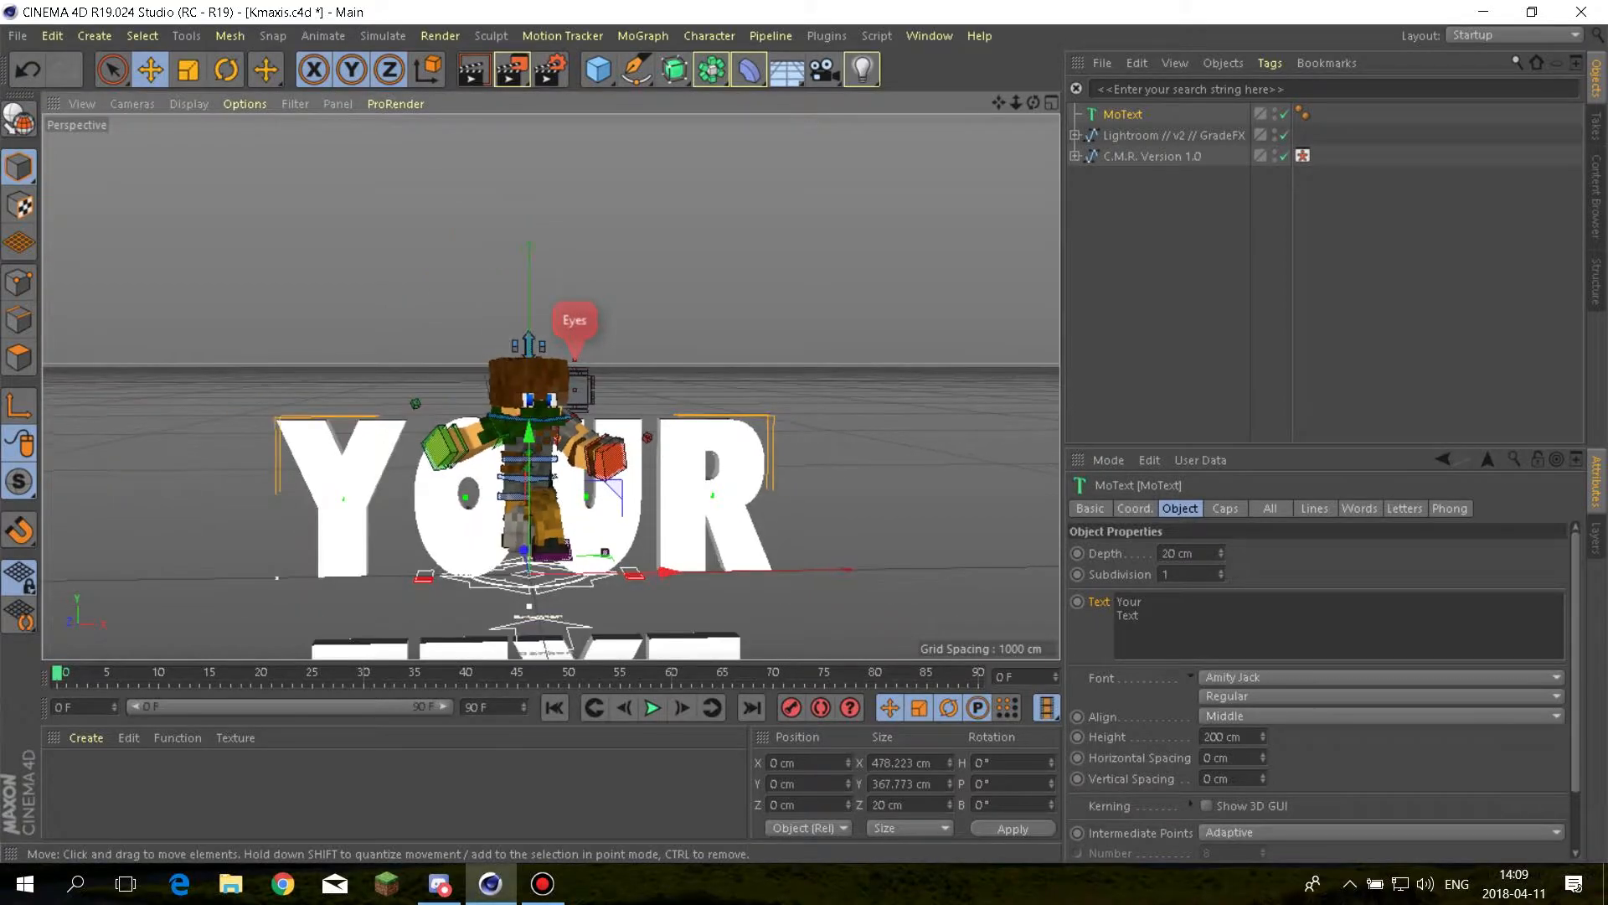
{"action": "left_click_drag", "start_coordinate": [998, 103], "coordinate": [947, 63]}
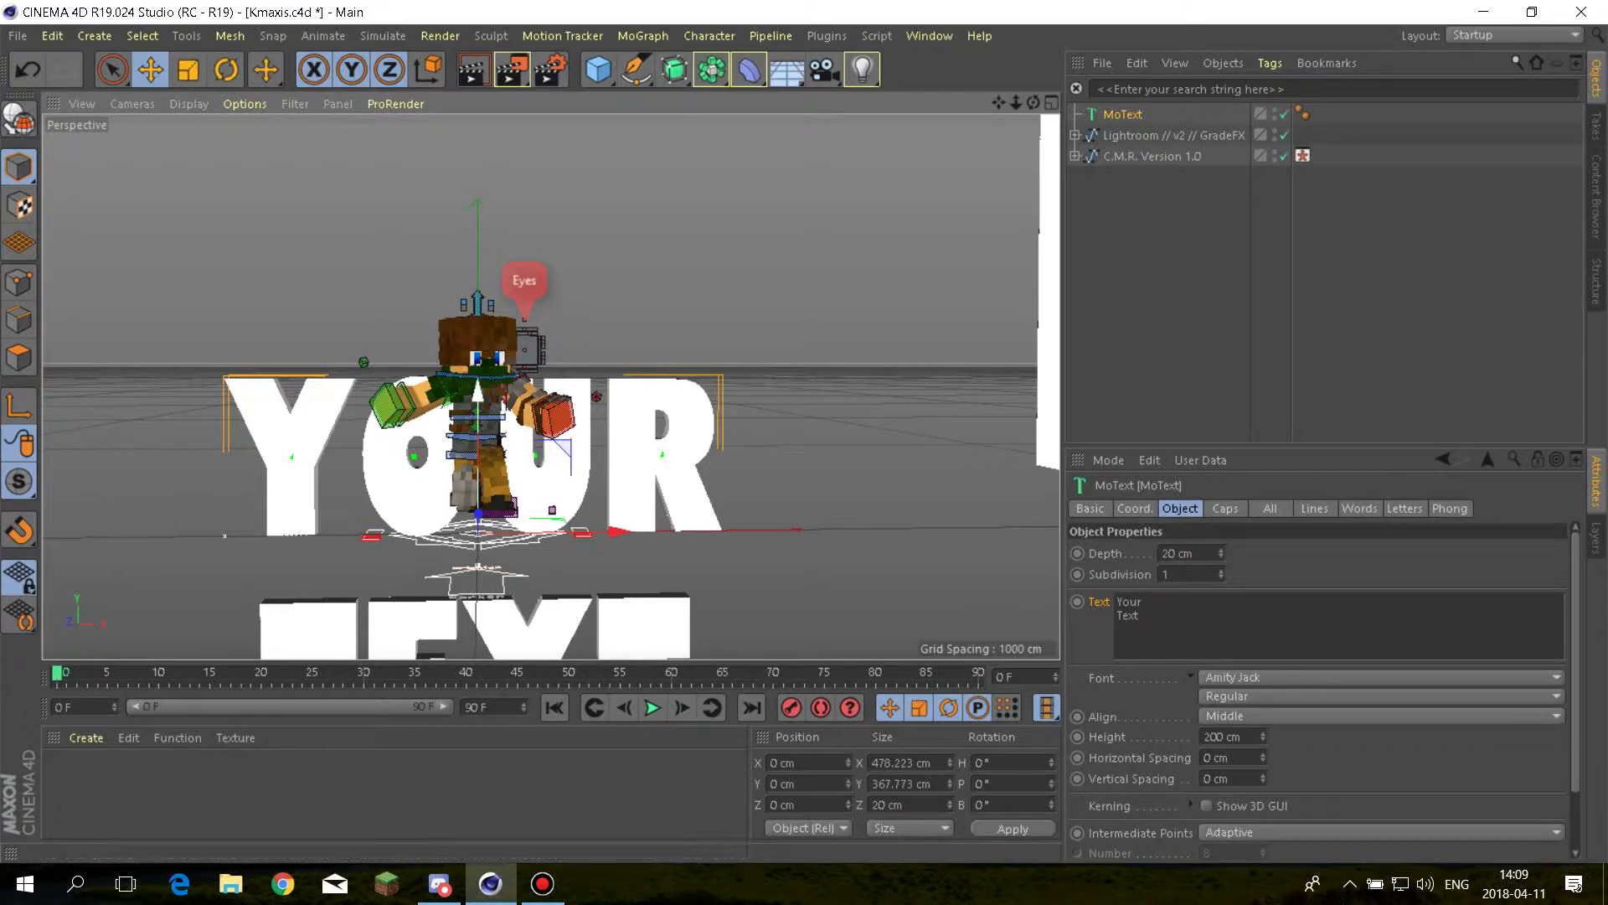
{"action": "left_click_drag", "start_coordinate": [480, 534], "coordinate": [681, 426]}
{"action": "key", "text": "t"}
{"action": "scroll", "coordinate": [674, 427], "scroll_direction": "up", "scroll_amount": 4}
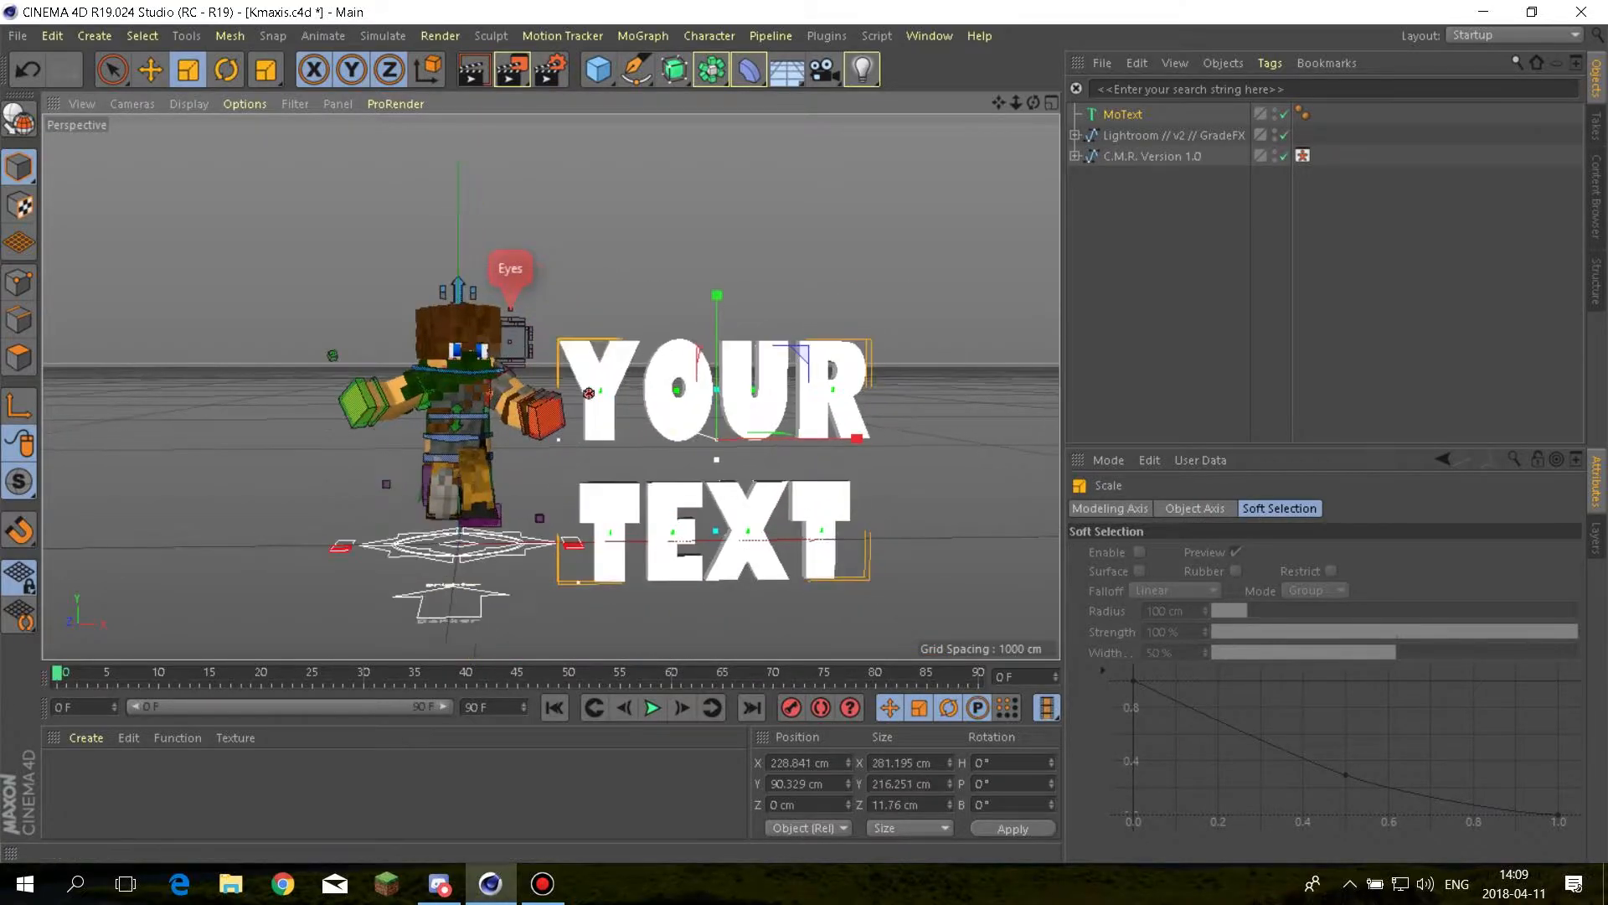
{"action": "scroll", "coordinate": [634, 457], "scroll_direction": "up", "scroll_amount": 2}
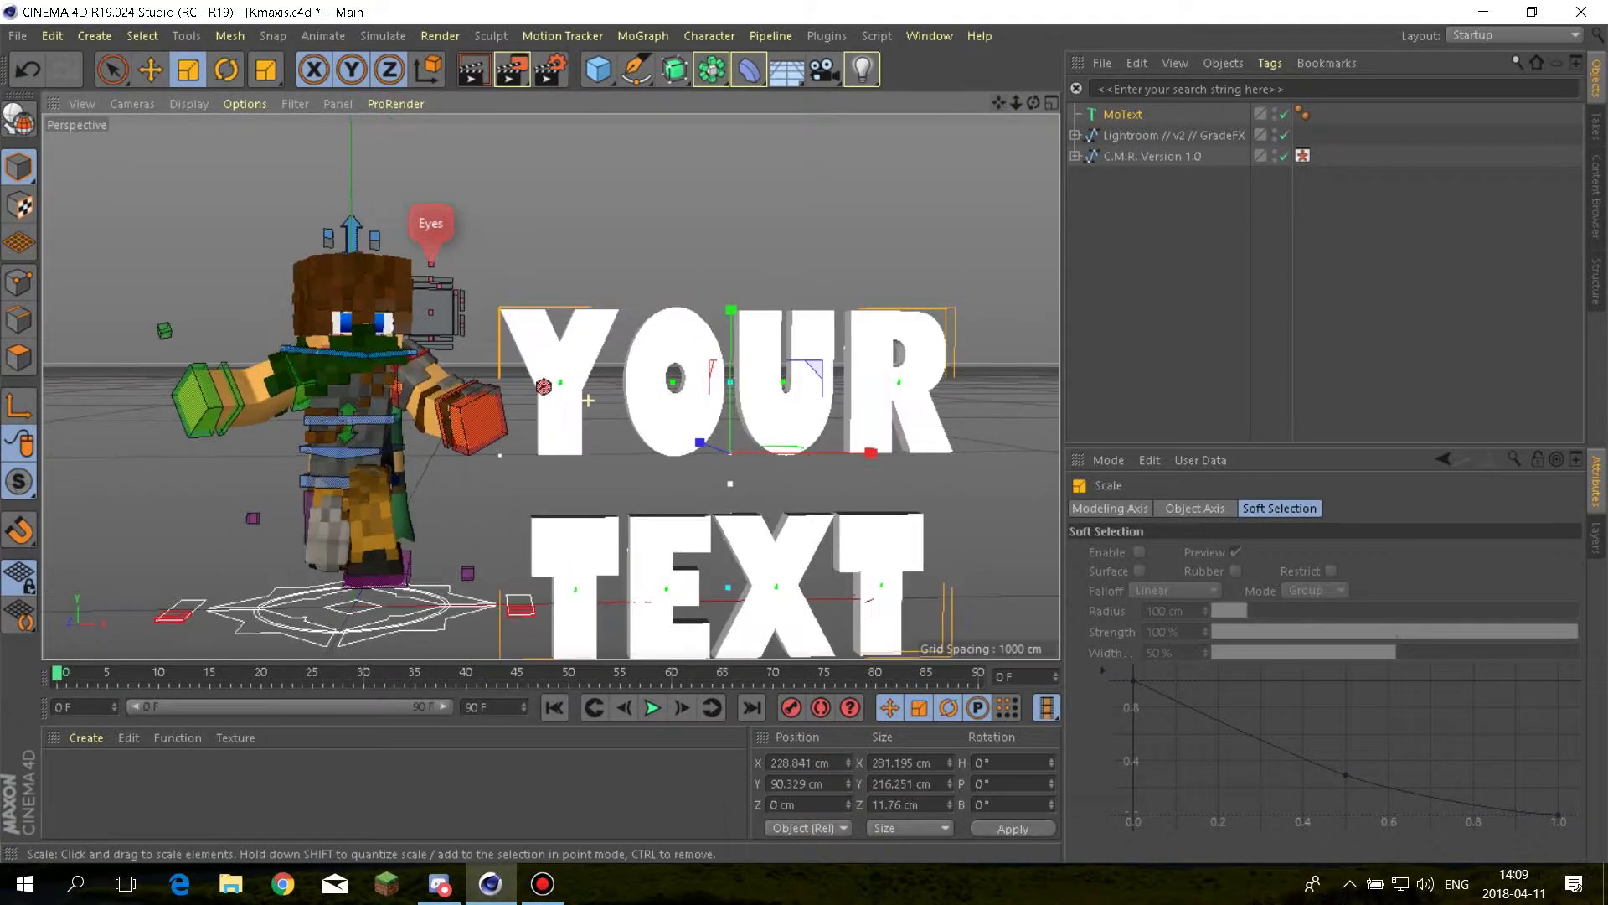
Scale the text down to about 244 cm wide, raise it to about Y 128 cm and rotate its heading to -17.6°
{"action": "left_click", "coordinate": [1122, 115]}
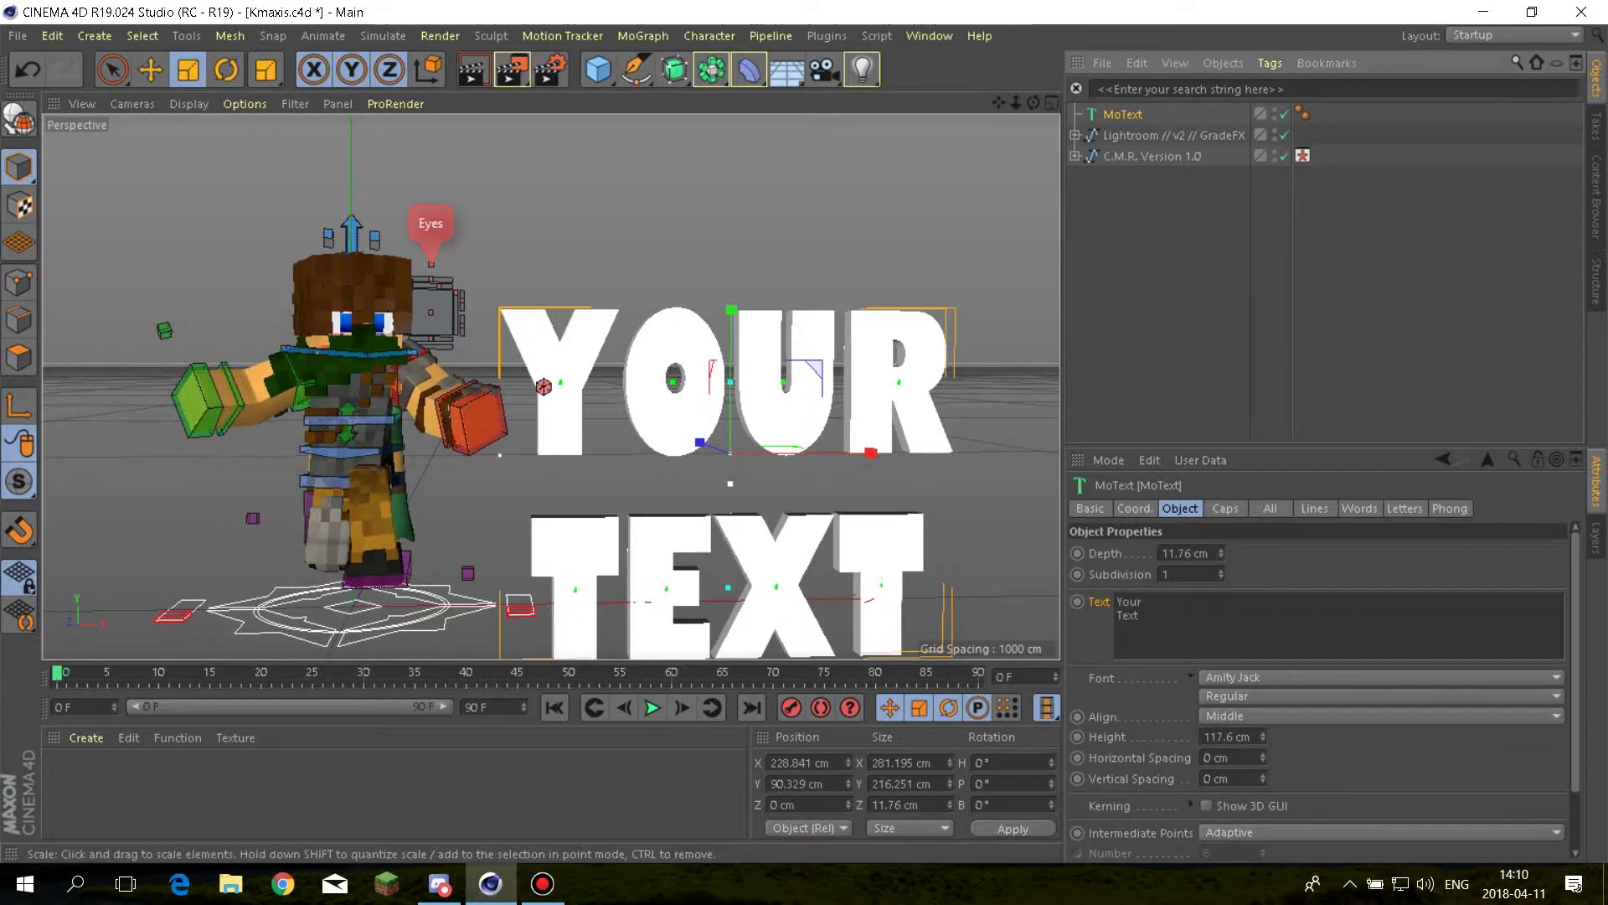
{"action": "left_click_drag", "start_coordinate": [718, 437], "coordinate": [713, 394]}
{"action": "left_click", "coordinate": [151, 70]}
{"action": "left_click", "coordinate": [226, 69]}
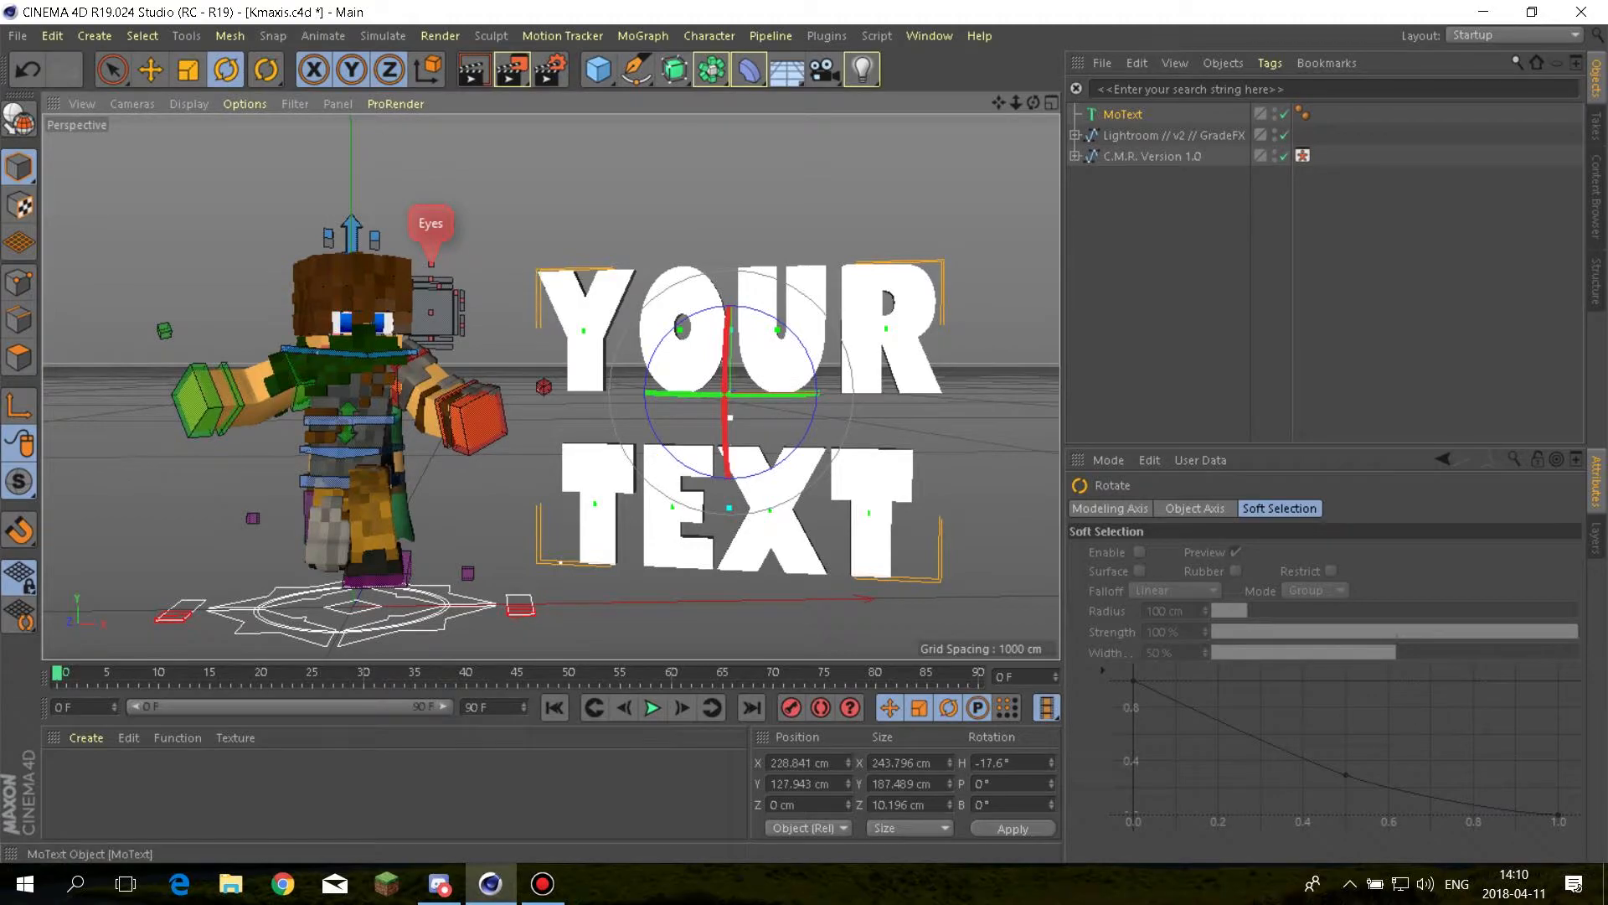
Increase the MoText extrusion depth to 25.196 cm
{"action": "left_click", "coordinate": [1122, 114]}
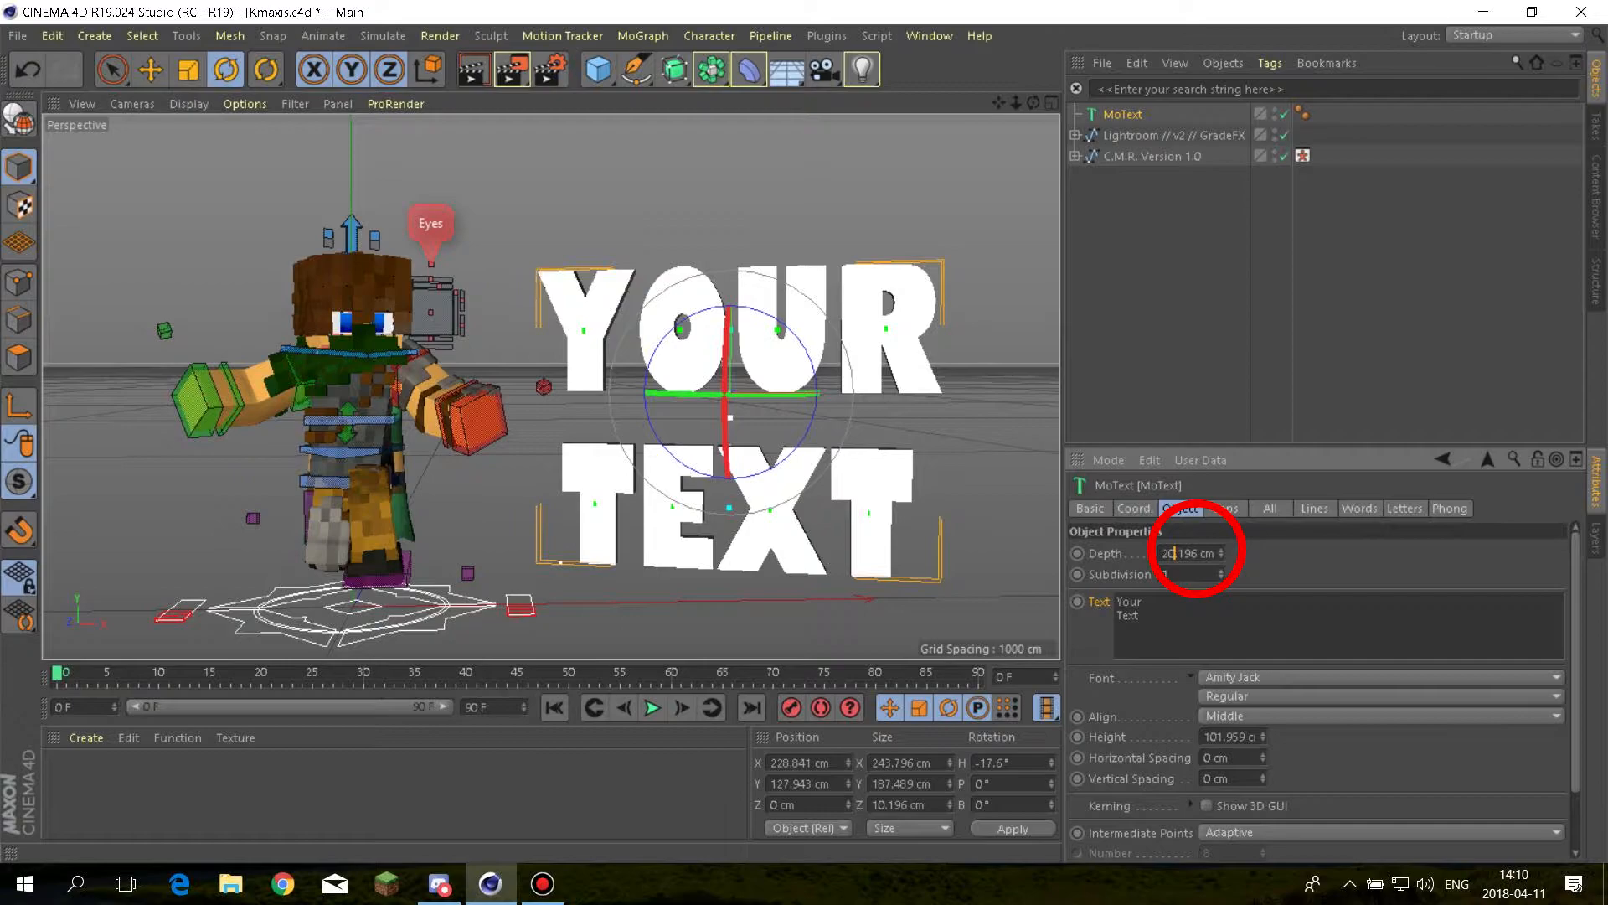
{"action": "mouse_move", "coordinate": [883, 395]}
{"action": "left_mouse_down", "text": "alt"}
{"action": "mouse_move", "coordinate": [825, 418]}
{"action": "mouse_move", "coordinate": [754, 402]}
{"action": "mouse_move", "coordinate": [863, 396]}
{"action": "left_mouse_up", "text": "alt"}
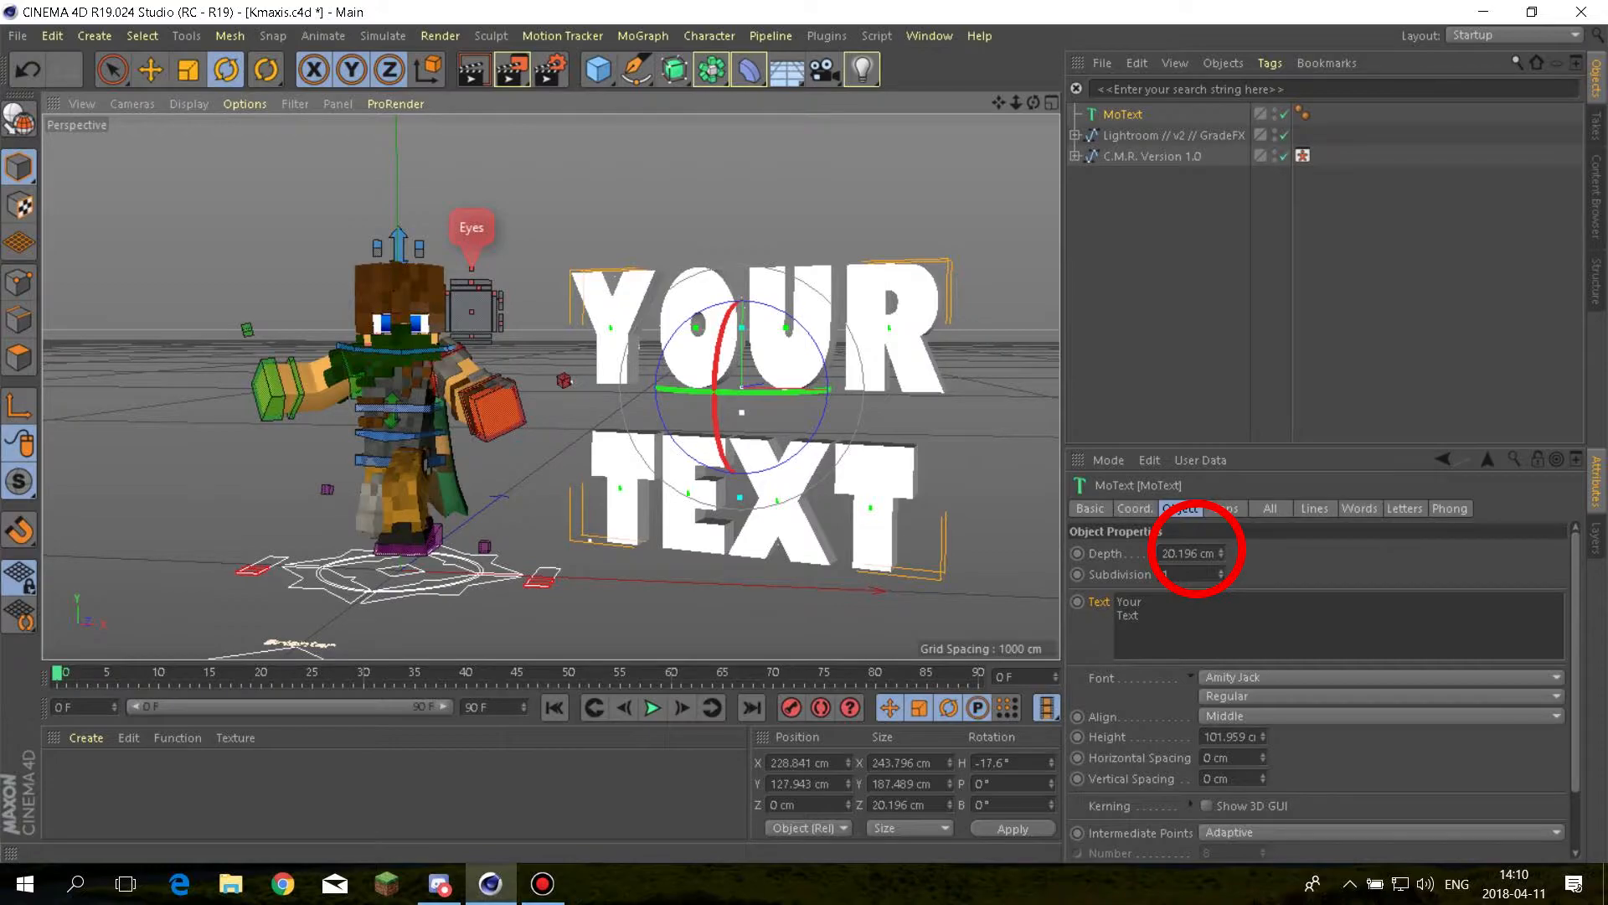
{"action": "left_click", "coordinate": [1175, 553]}
{"action": "key", "text": "Return"}
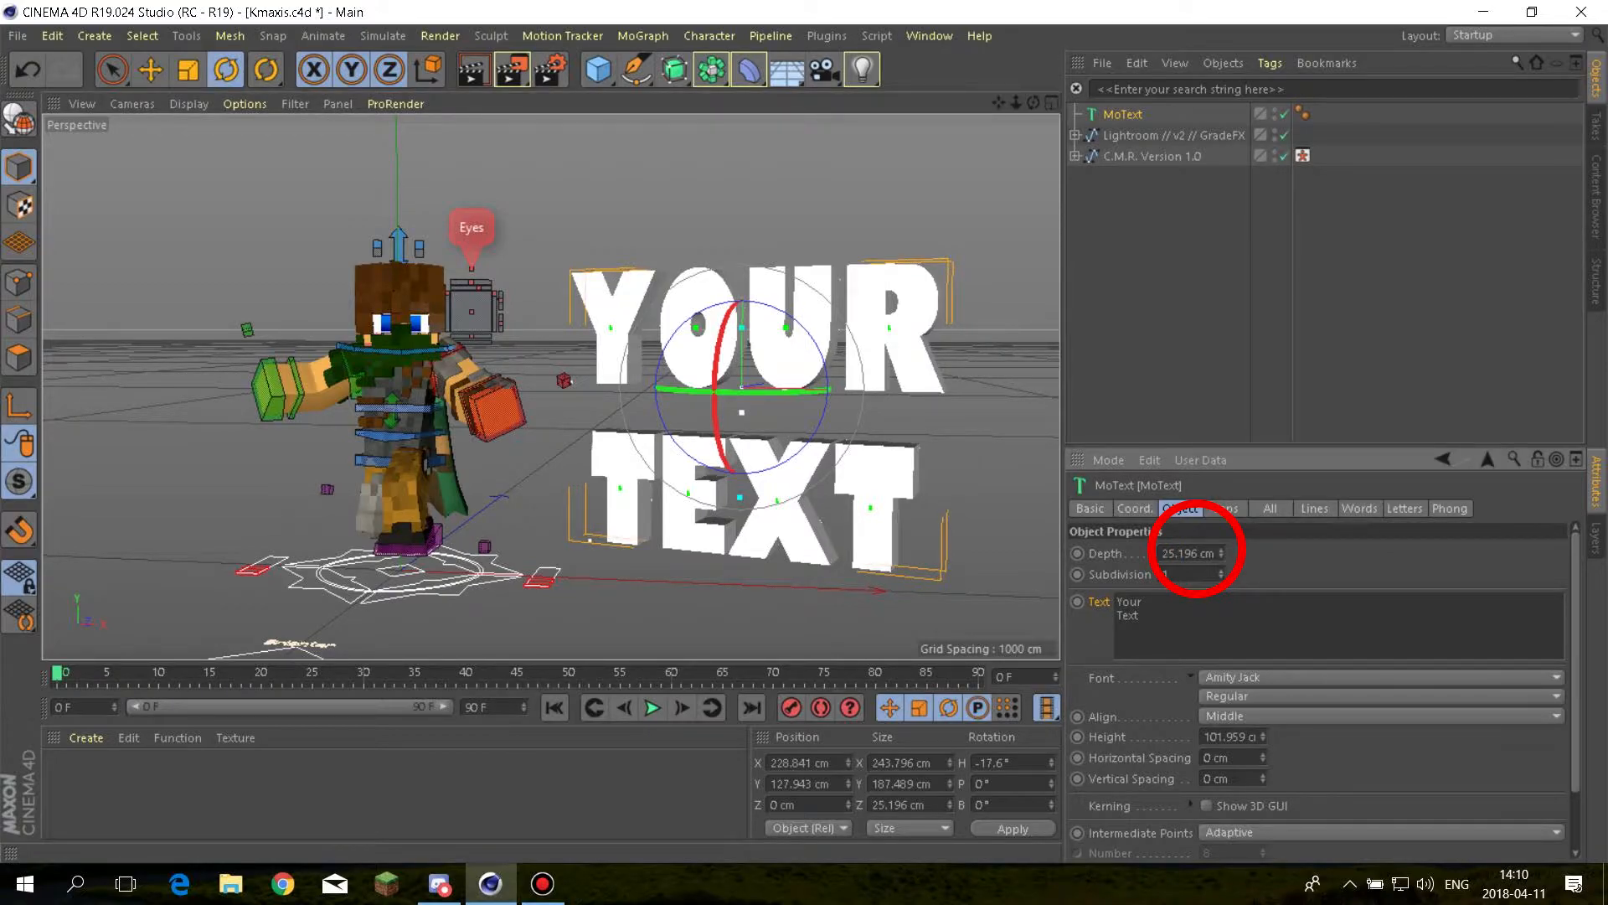
Set both the start and end caps of the text to Fillet Cap with 15 steps each
{"action": "left_click", "coordinate": [1225, 508]}
{"action": "left_click", "coordinate": [1403, 552]}
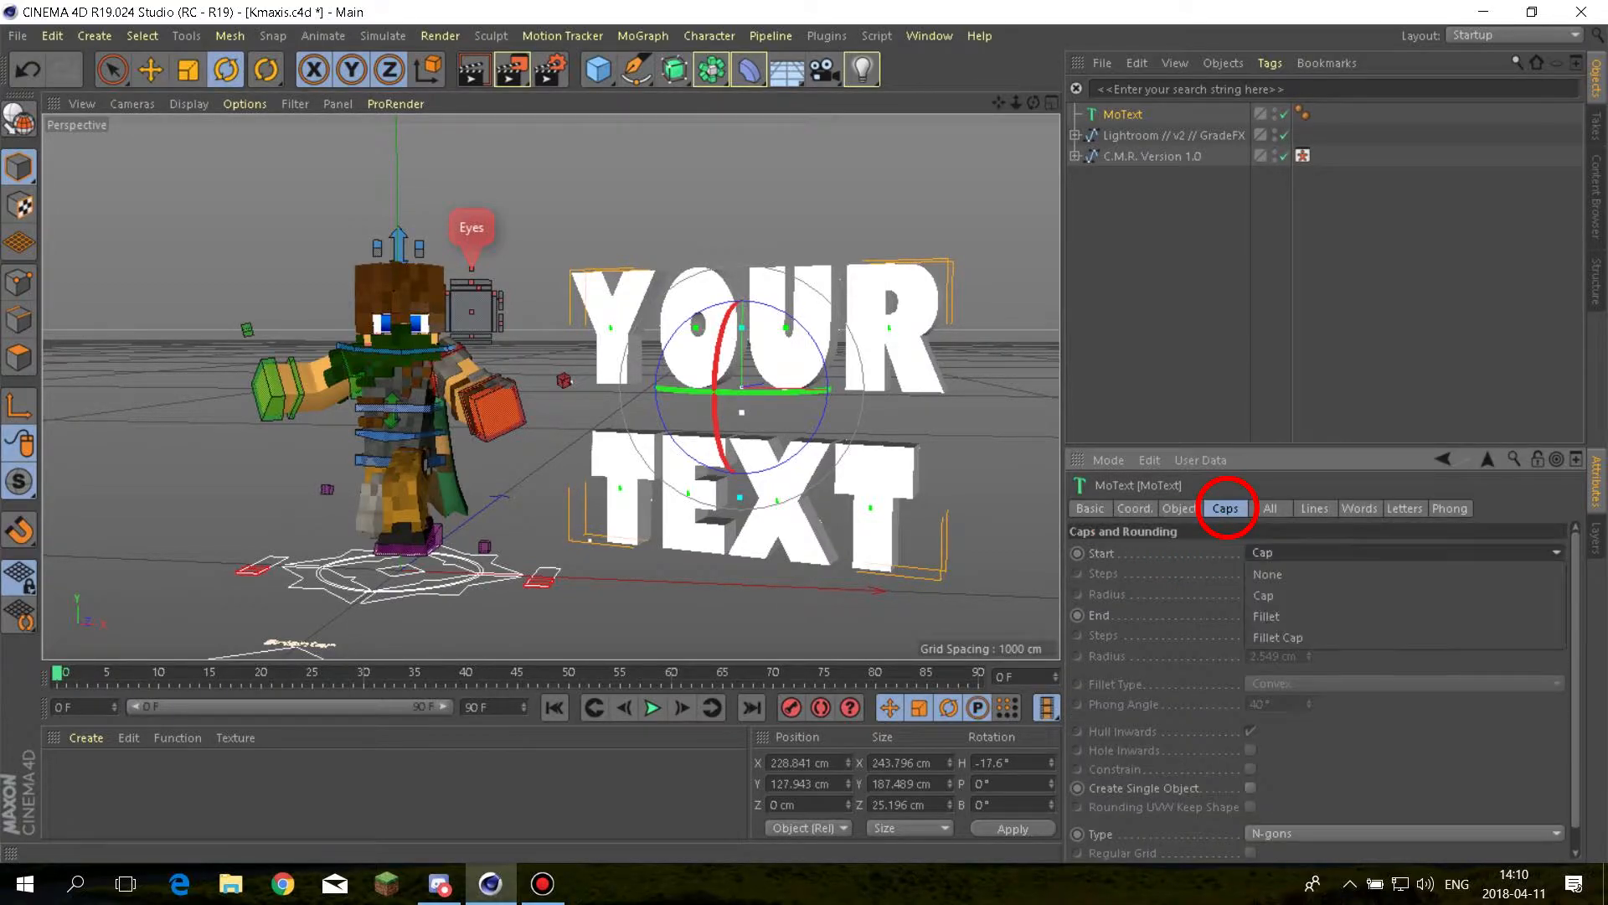
{"action": "left_click", "coordinate": [1282, 637]}
{"action": "left_click", "coordinate": [1269, 574]}
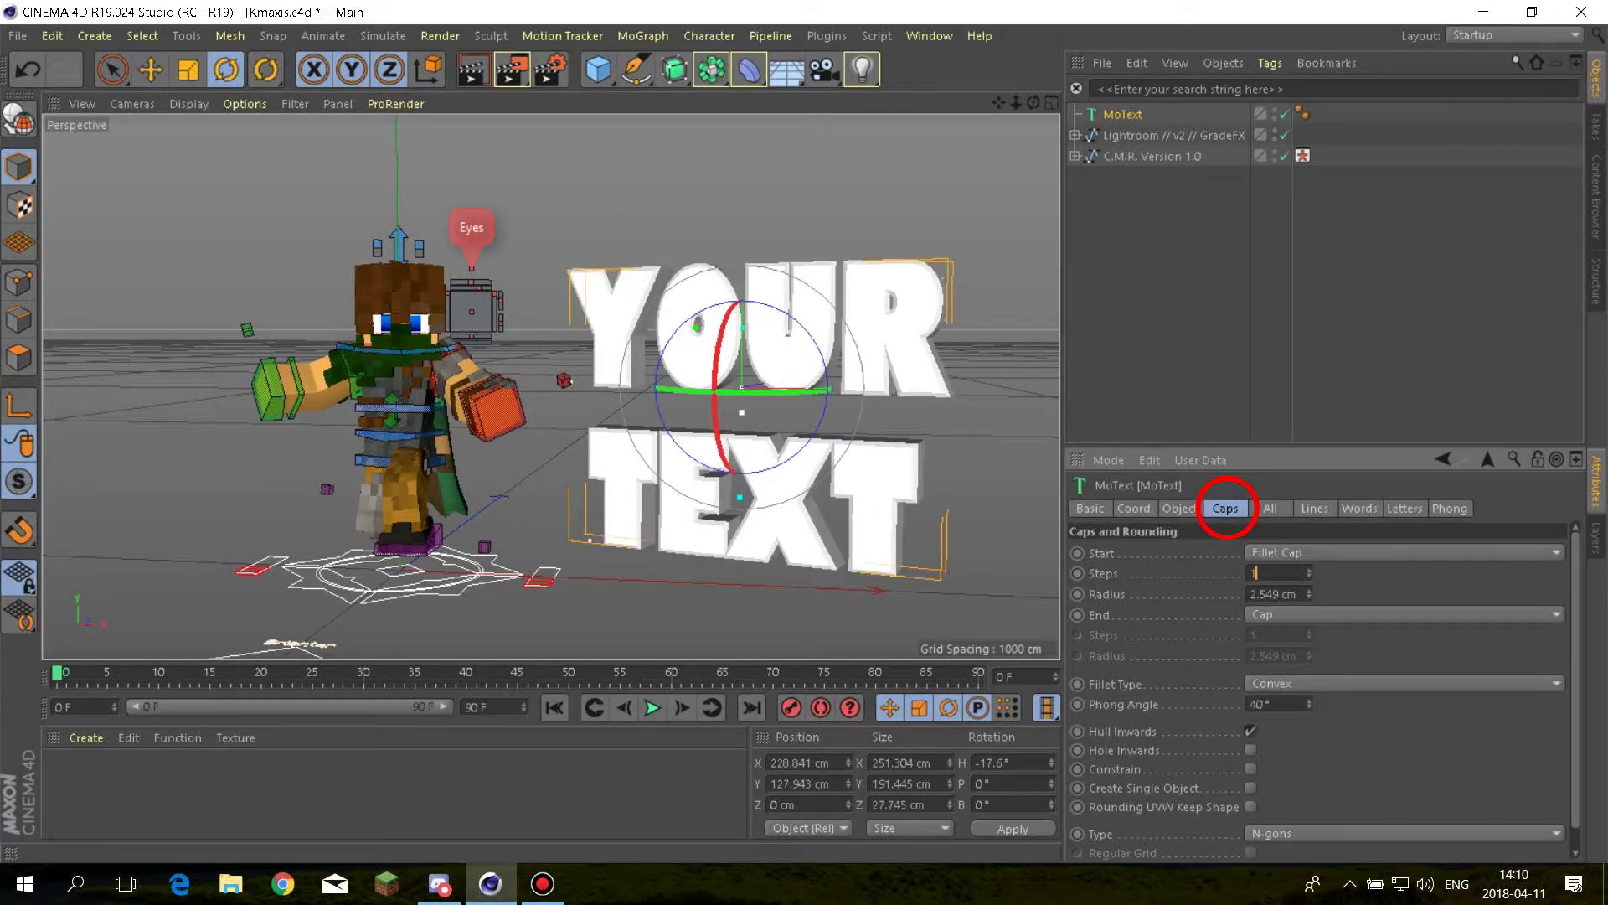
{"action": "left_click", "coordinate": [1403, 614]}
{"action": "left_click", "coordinate": [1282, 698]}
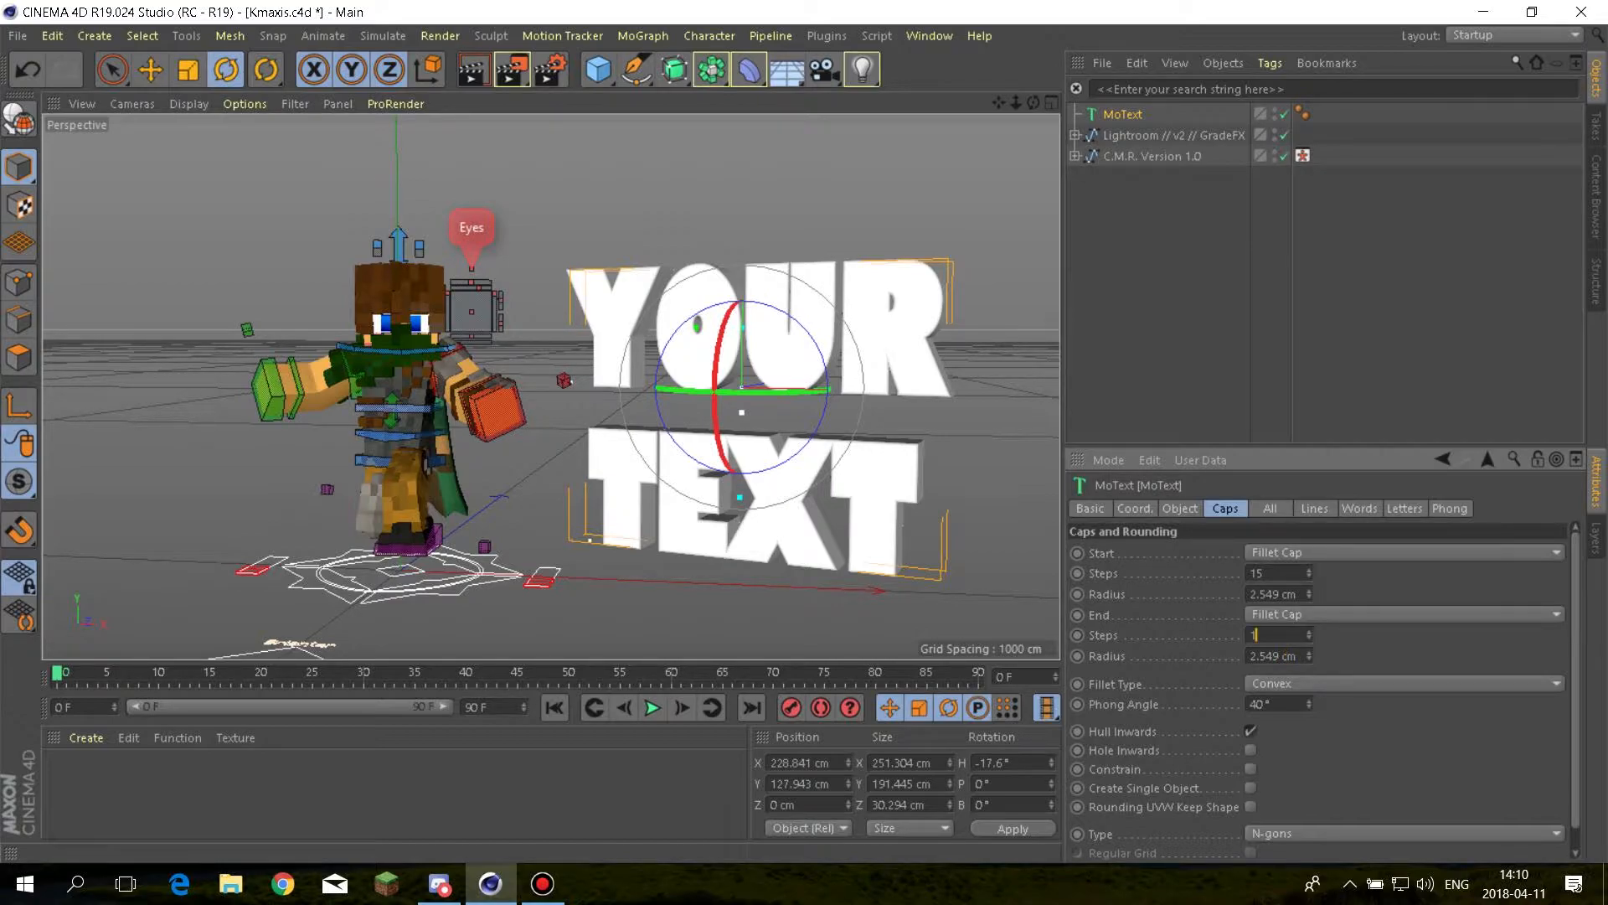
Try different fillet types on the text, including Linear, and settle on Engraved
{"action": "left_click", "coordinate": [1403, 684]}
{"action": "left_click", "coordinate": [1273, 790]}
{"action": "left_click", "coordinate": [1403, 683]}
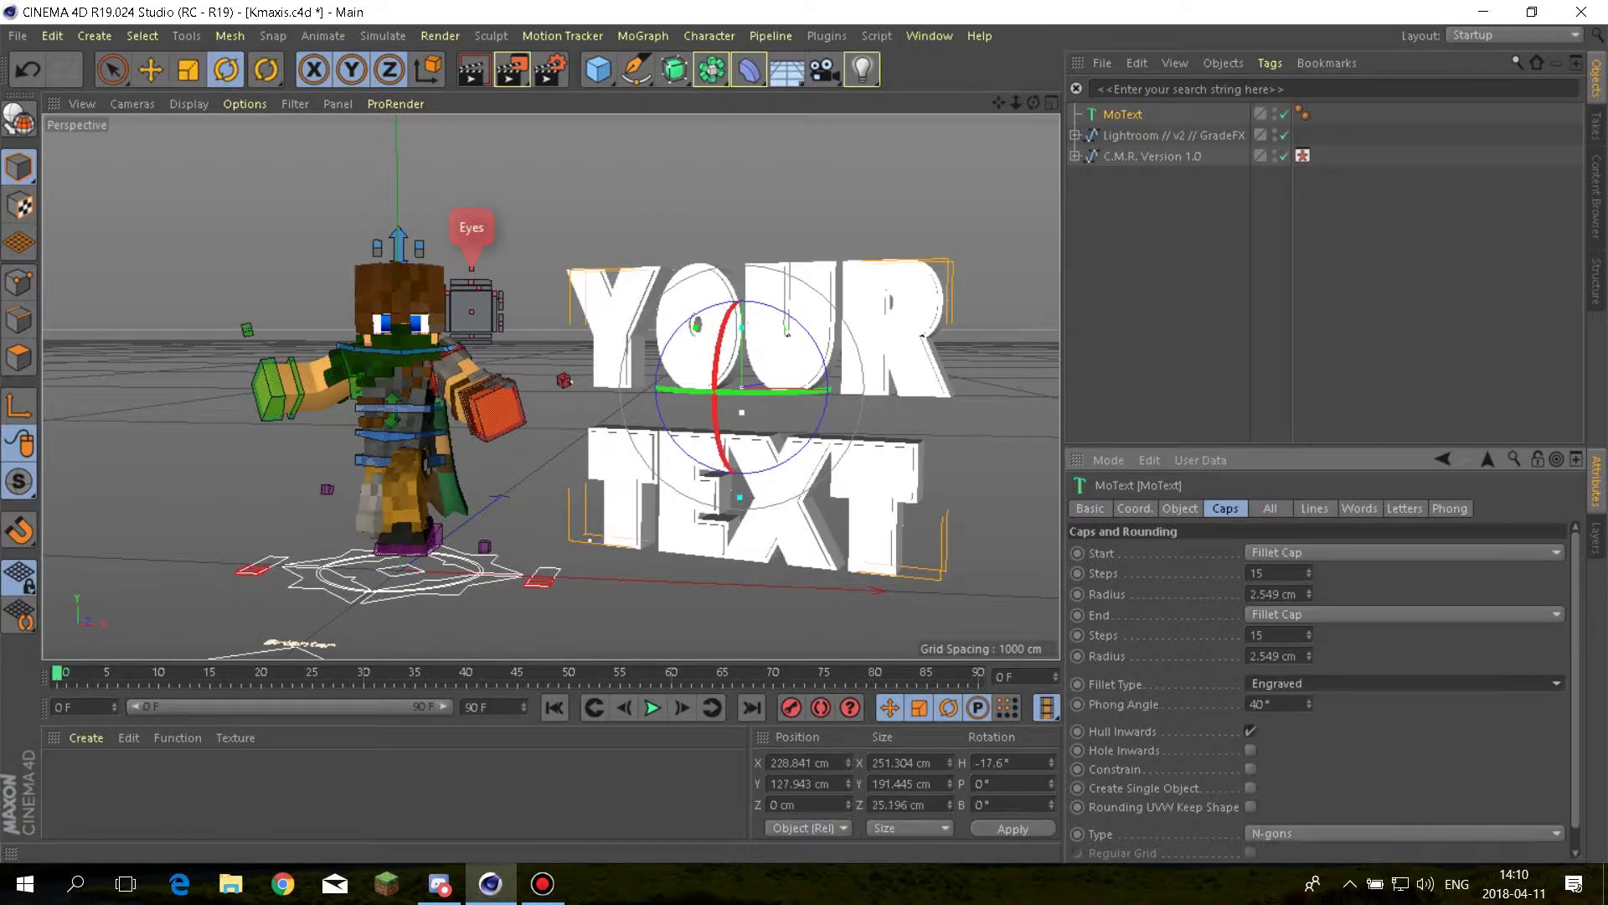
{"action": "left_click", "coordinate": [1273, 829]}
{"action": "left_click", "coordinate": [1403, 683]}
{"action": "left_click", "coordinate": [1273, 710]}
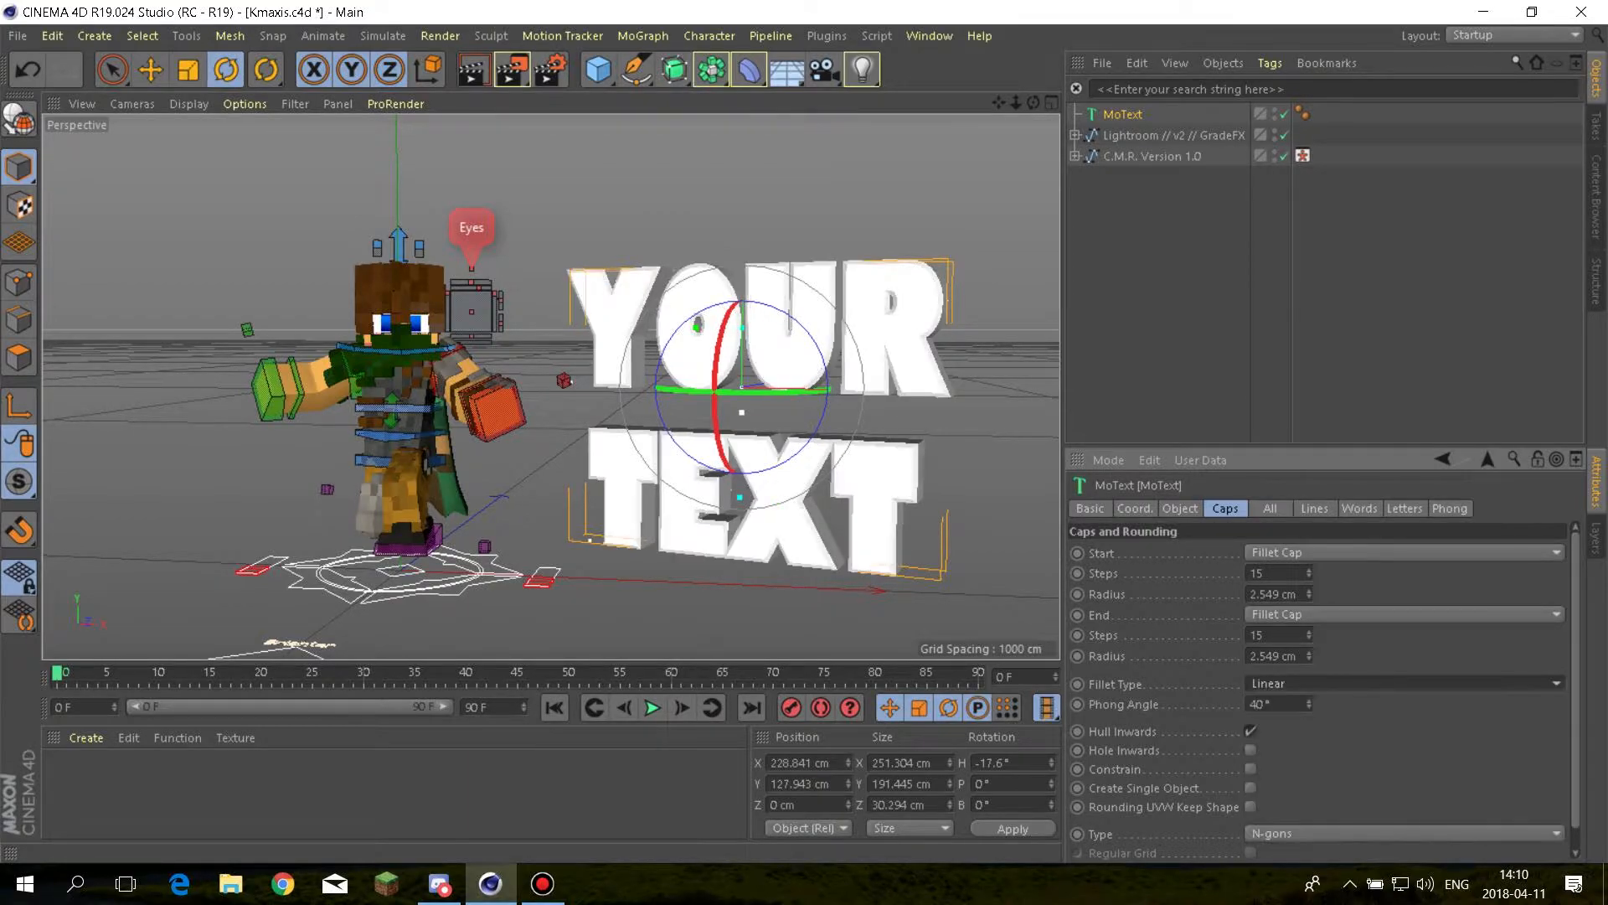
{"action": "left_click", "coordinate": [1403, 684]}
{"action": "left_click", "coordinate": [1273, 829]}
Move the text closer to the character, to about X 207 cm and Z 7 cm
{"action": "scroll", "coordinate": [661, 372], "scroll_direction": "up", "scroll_amount": 3}
{"action": "left_click_drag", "start_coordinate": [662, 372], "coordinate": [714, 413], "text": "alt"}
{"action": "left_click", "coordinate": [150, 69]}
{"action": "scroll", "coordinate": [715, 413], "scroll_direction": "up", "scroll_amount": 1}
{"action": "left_click_drag", "start_coordinate": [998, 102], "coordinate": [1034, 99]}
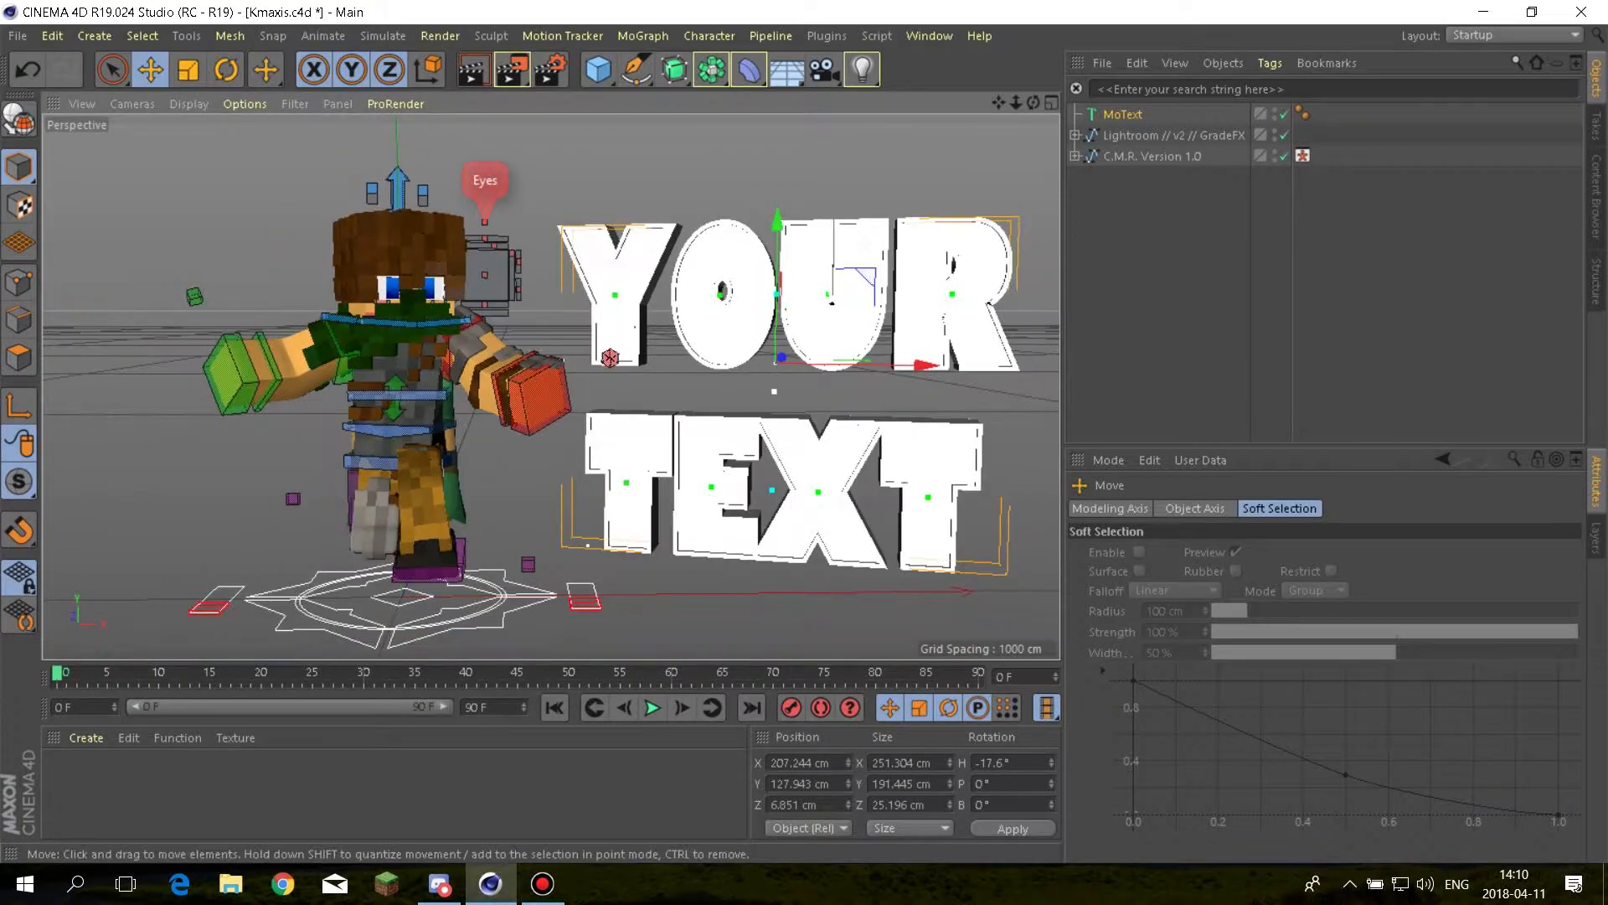
{"action": "left_click_drag", "start_coordinate": [1033, 99], "coordinate": [1019, 96]}
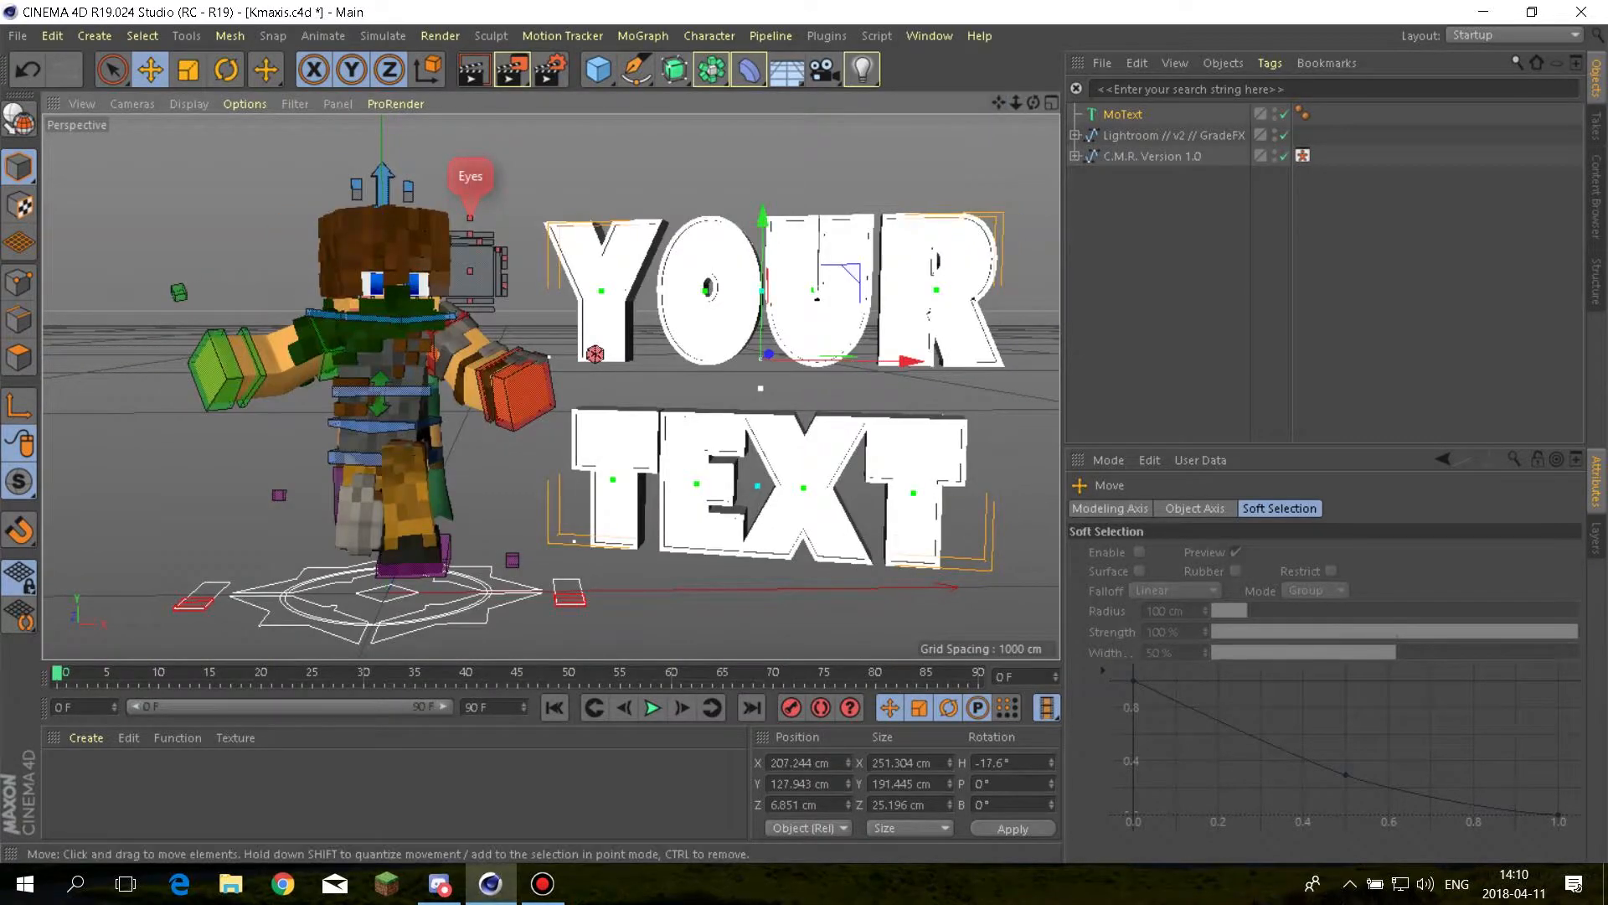
Create a new material and set its color to blue with H 240°, S 76% and V 80%
{"action": "left_click", "coordinate": [1122, 114]}
{"action": "left_click", "coordinate": [1164, 252]}
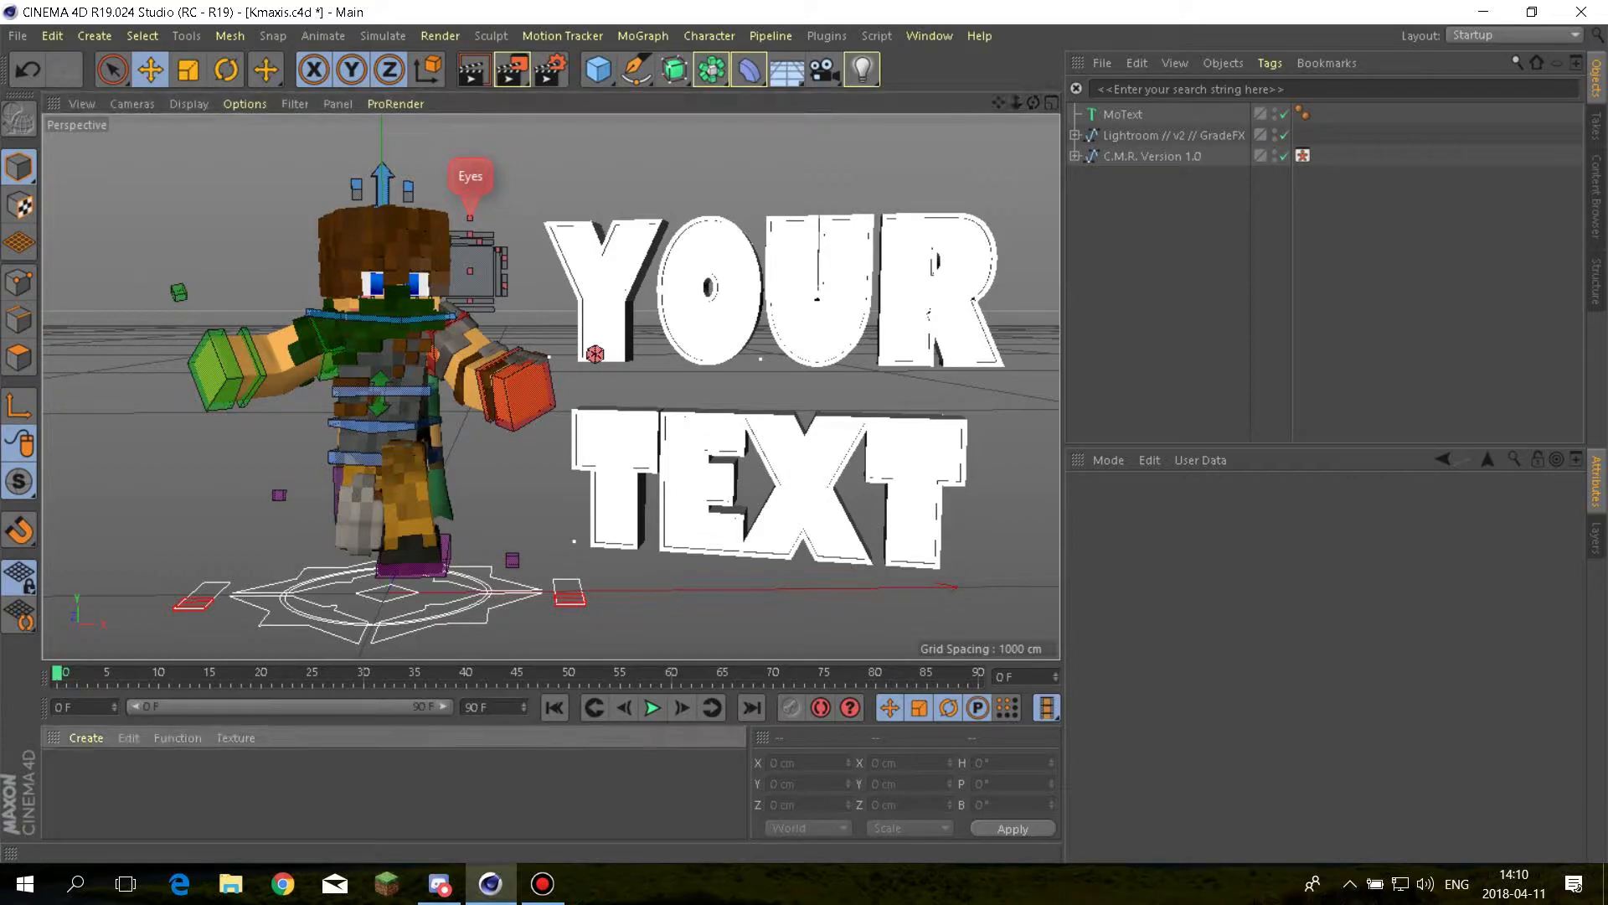
{"action": "double_click", "coordinate": [260, 792]}
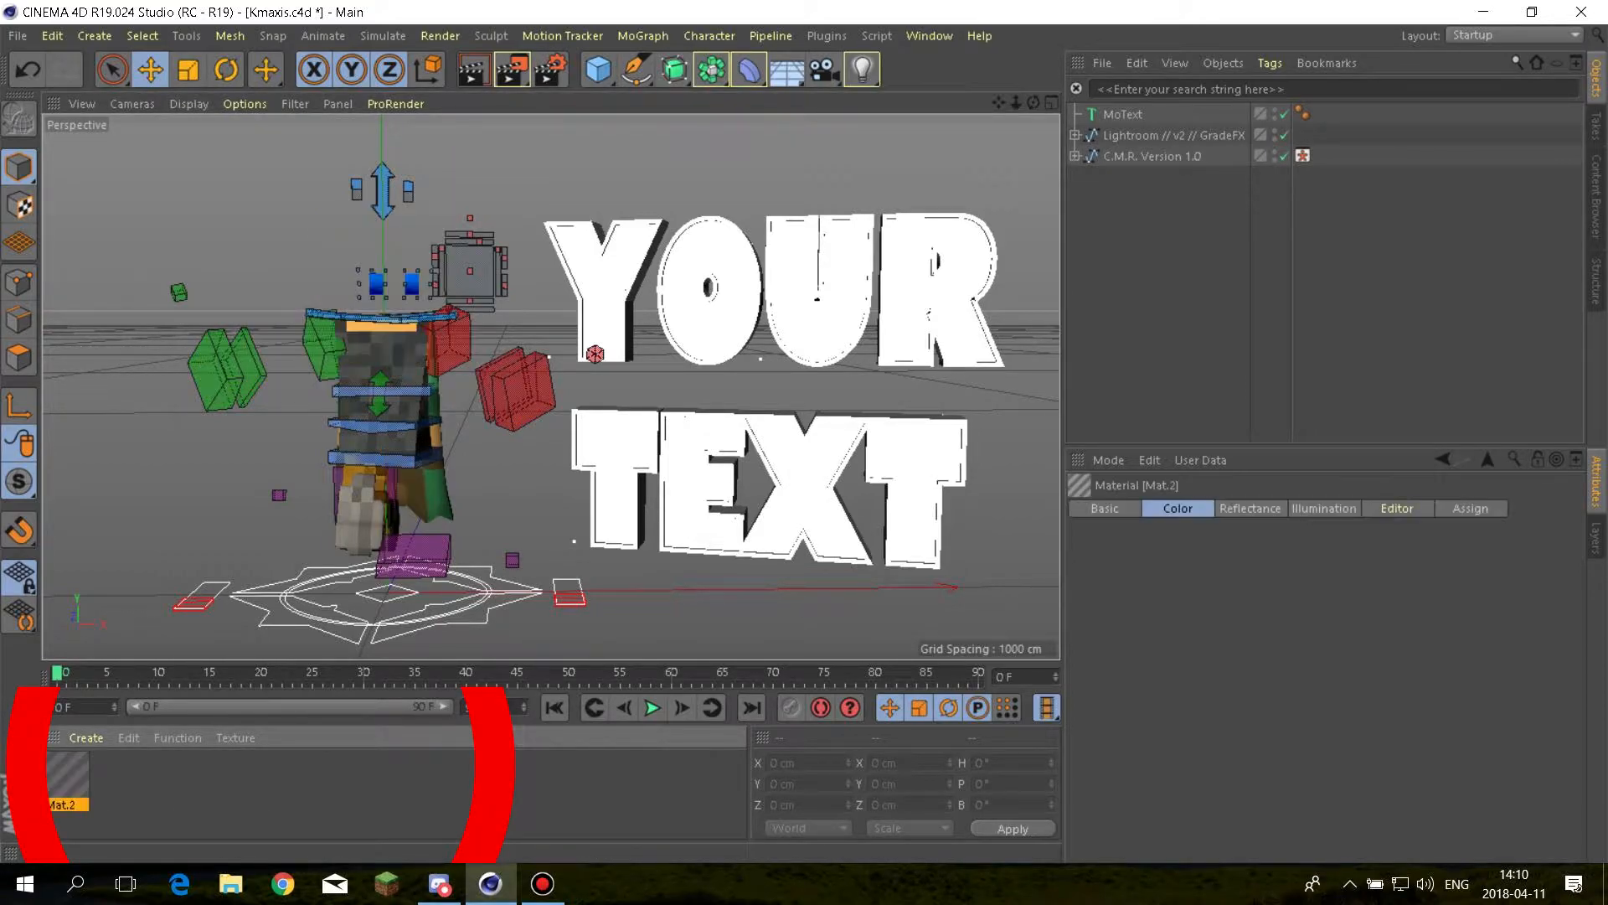
{"action": "left_click", "coordinate": [260, 792]}
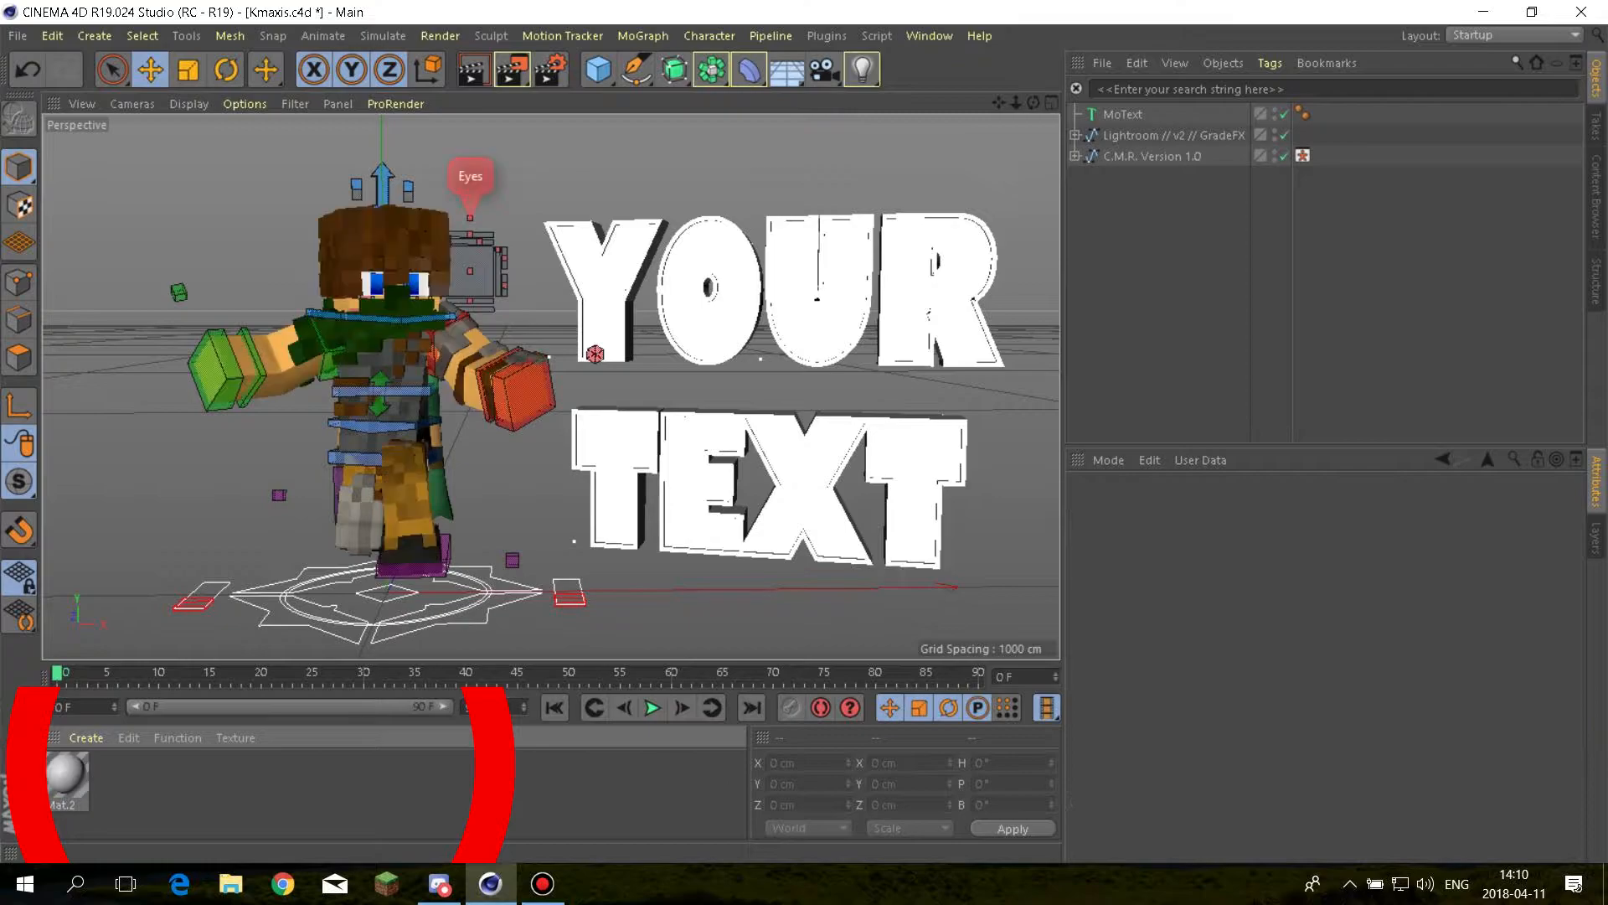
{"action": "left_click", "coordinate": [66, 774]}
{"action": "left_click_drag", "start_coordinate": [1403, 733], "coordinate": [1460, 734]}
{"action": "left_click_drag", "start_coordinate": [1254, 756], "coordinate": [1487, 755]}
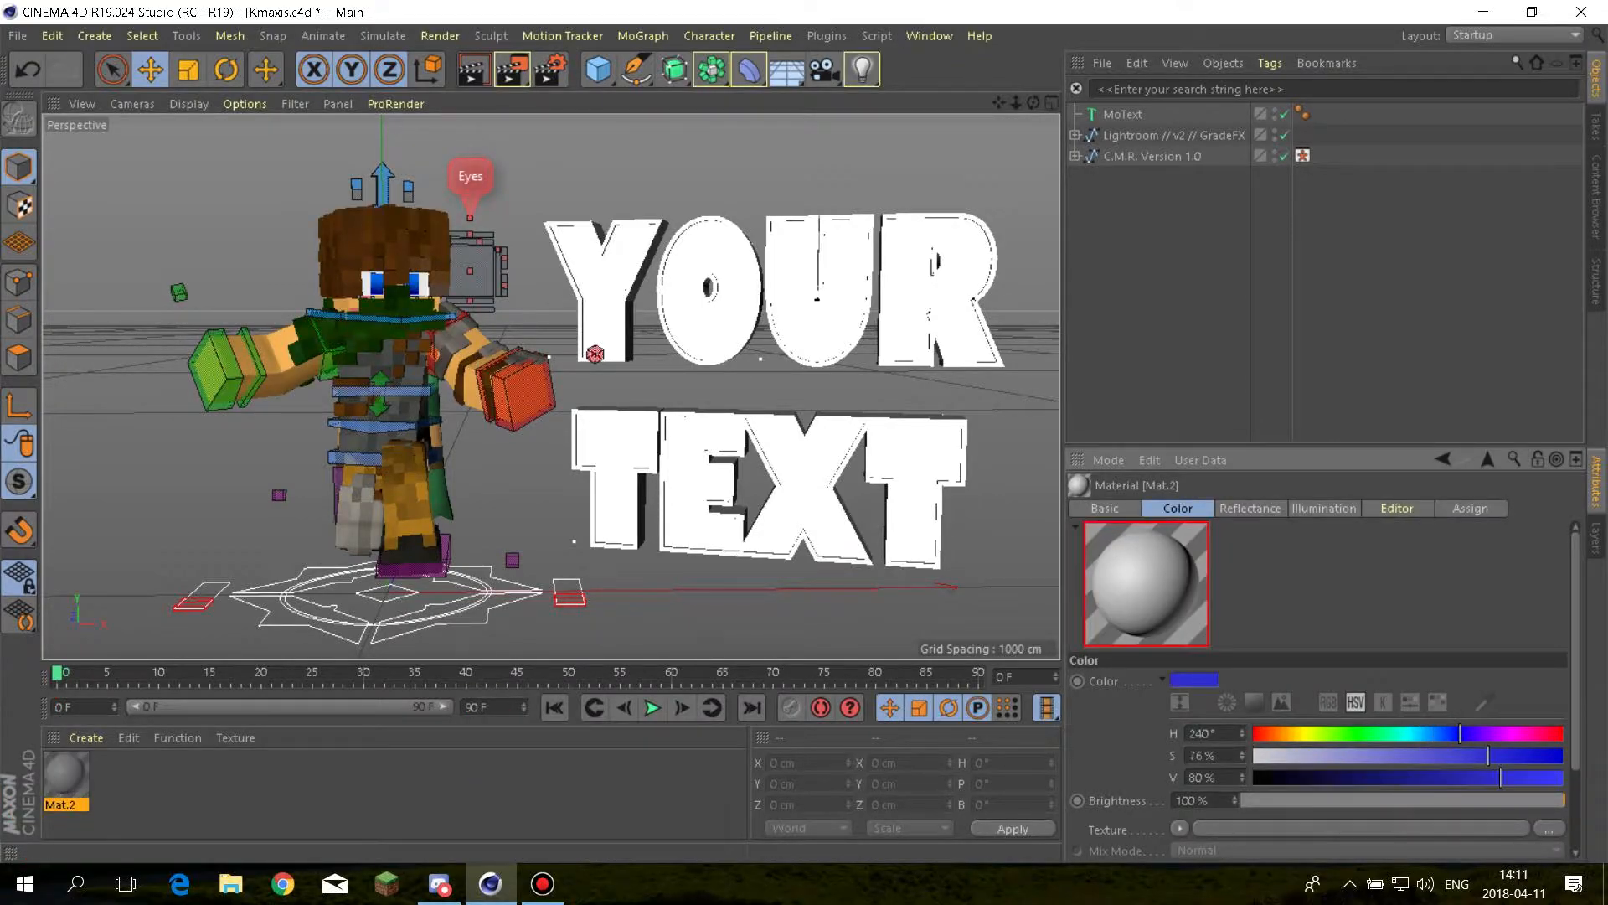
Try the blue material on the whole text object and undo the assignment
{"action": "left_click_drag", "start_coordinate": [66, 775], "coordinate": [618, 456]}
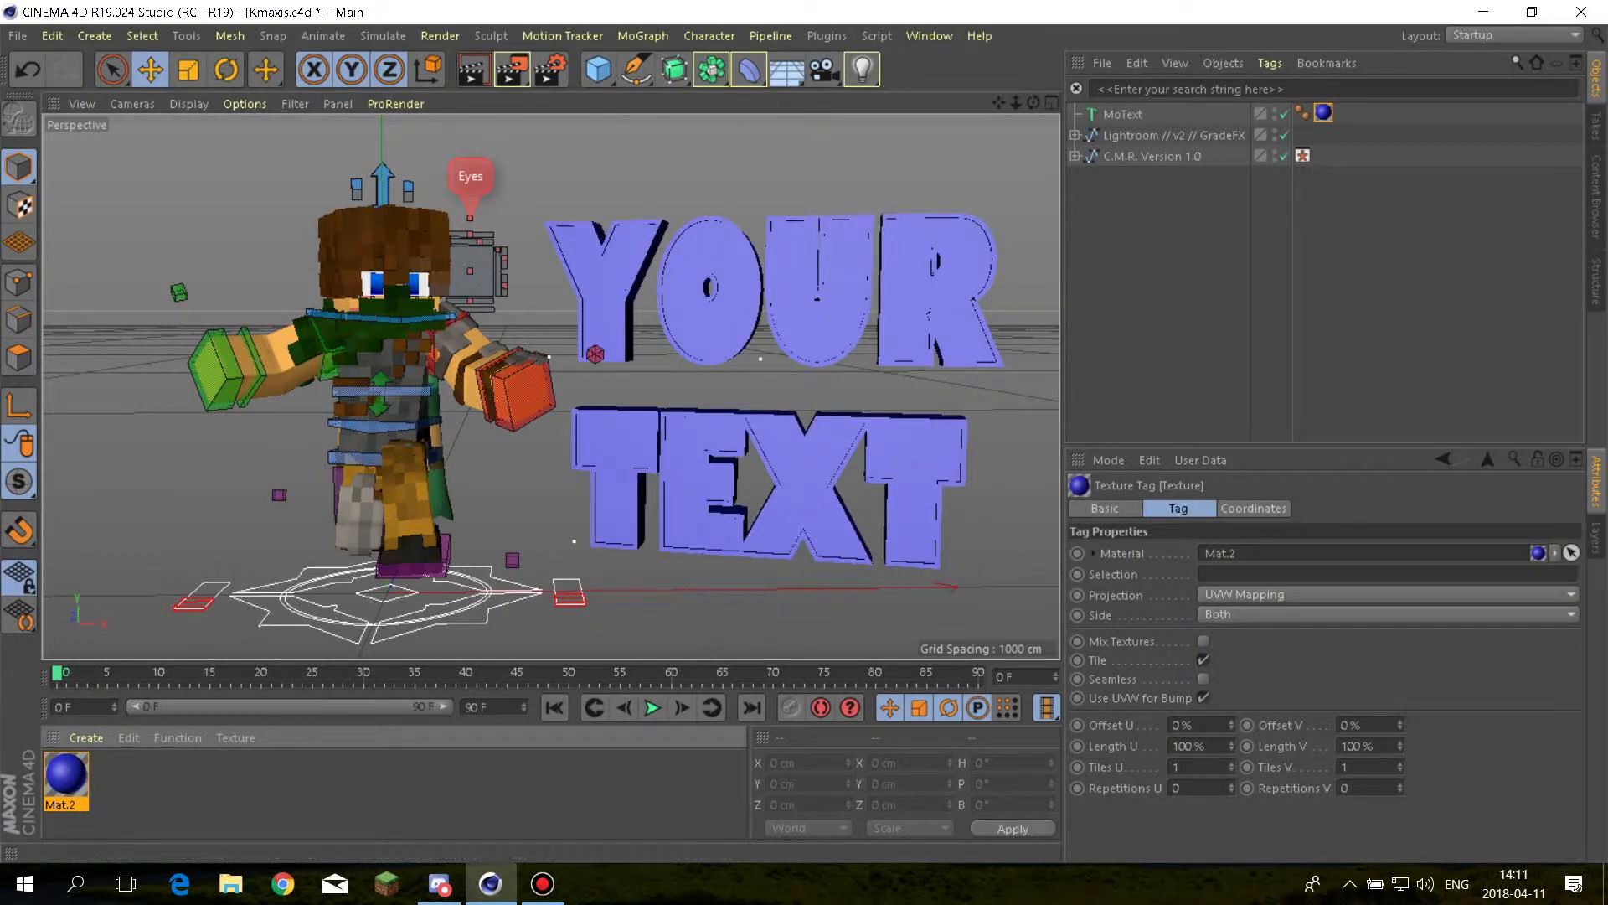
{"action": "key", "text": "ctrl+z"}
Convert the MoText object into an editable hierarchy of separate letters
{"action": "left_click", "coordinate": [1122, 114]}
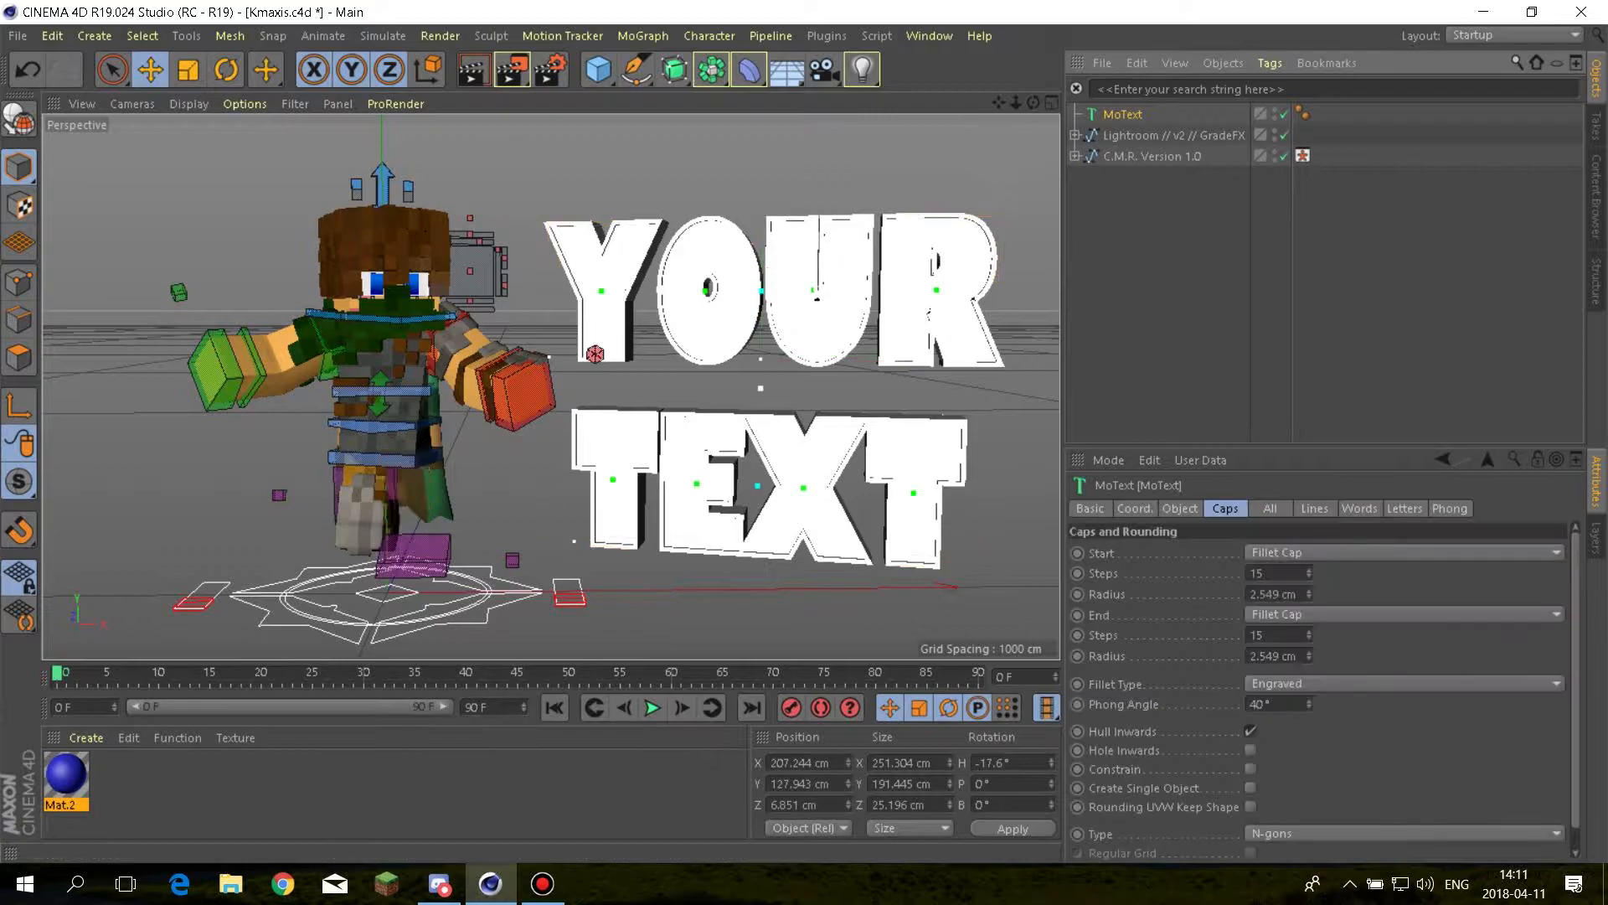
{"action": "left_click", "coordinate": [20, 119]}
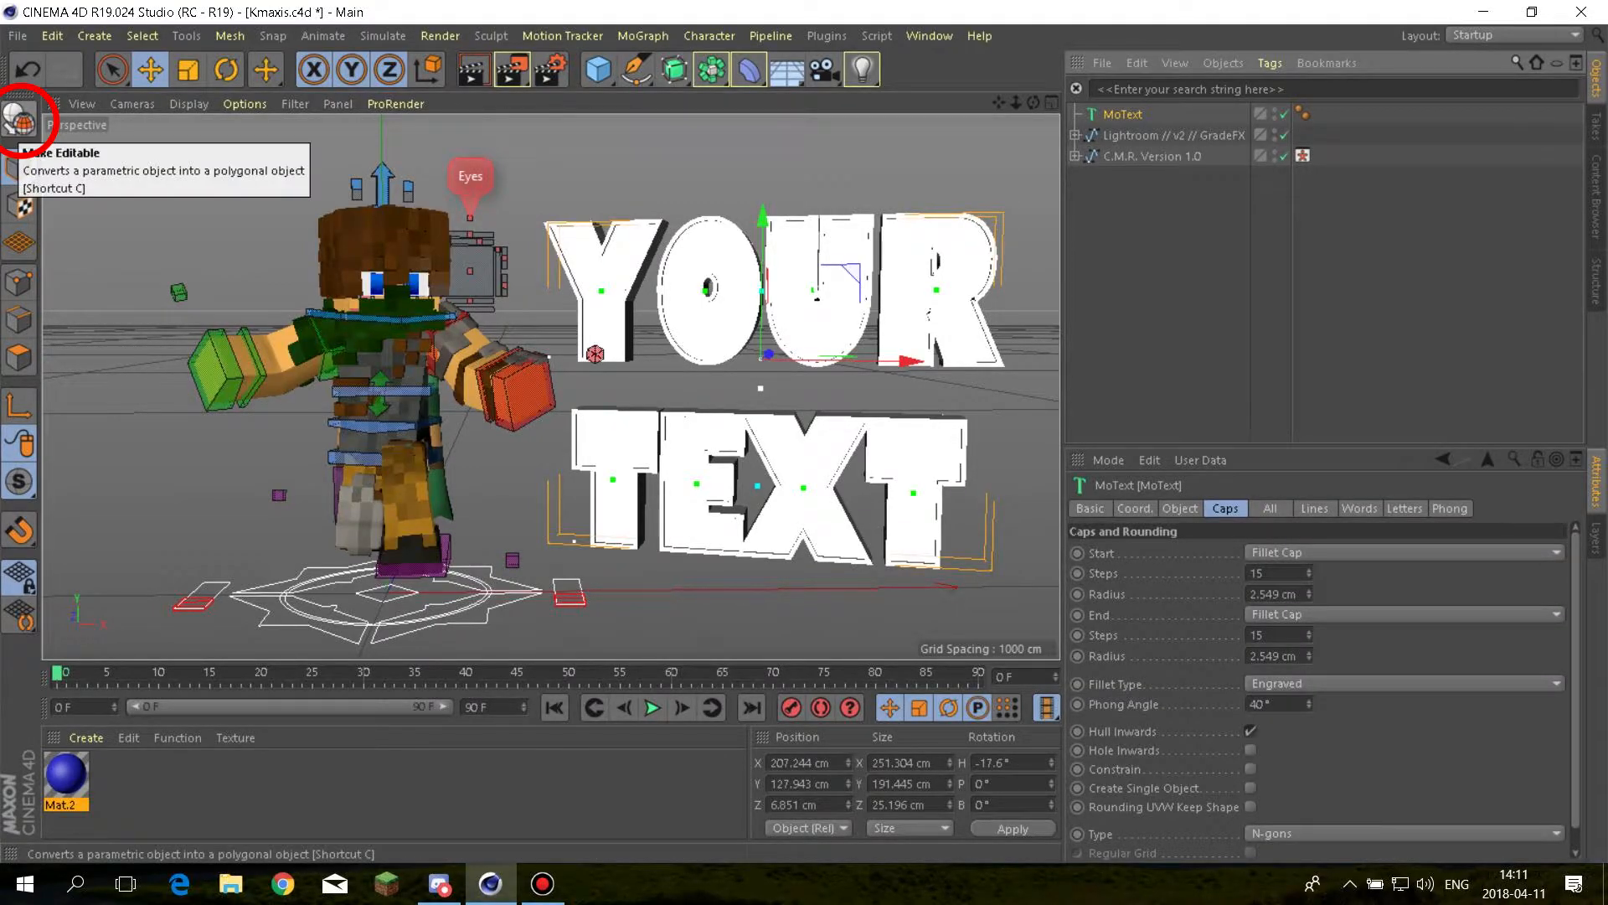
{"action": "left_click", "coordinate": [19, 119]}
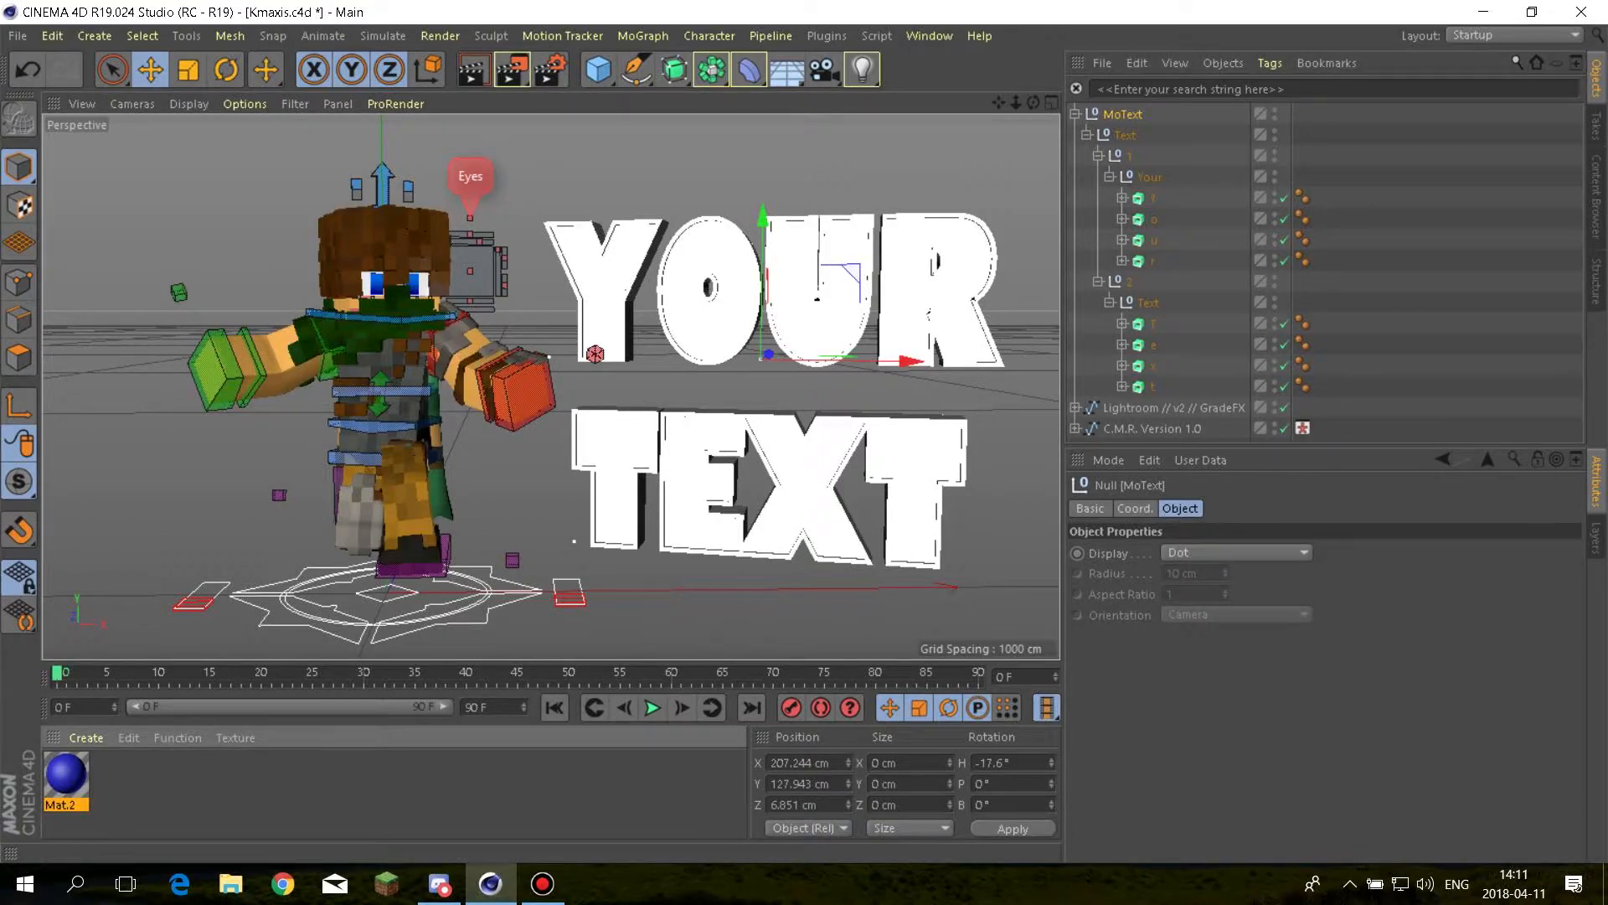
Try the blue material on the letter O alone and undo it
{"action": "left_click_drag", "start_coordinate": [66, 774], "coordinate": [710, 328]}
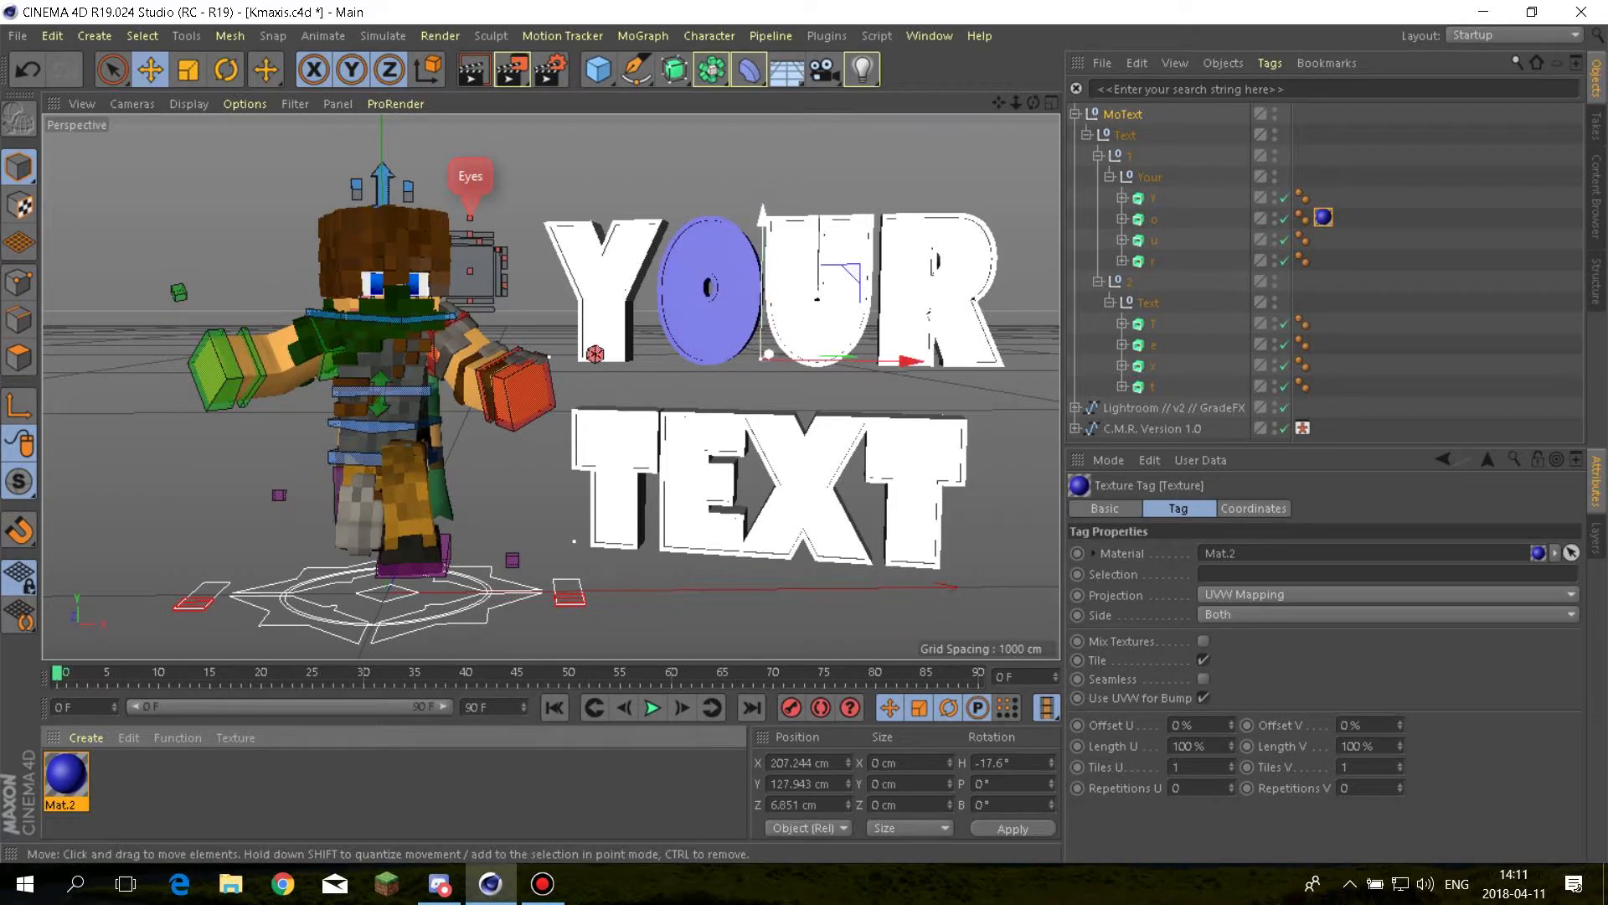
{"action": "key", "text": "ctrl+z"}
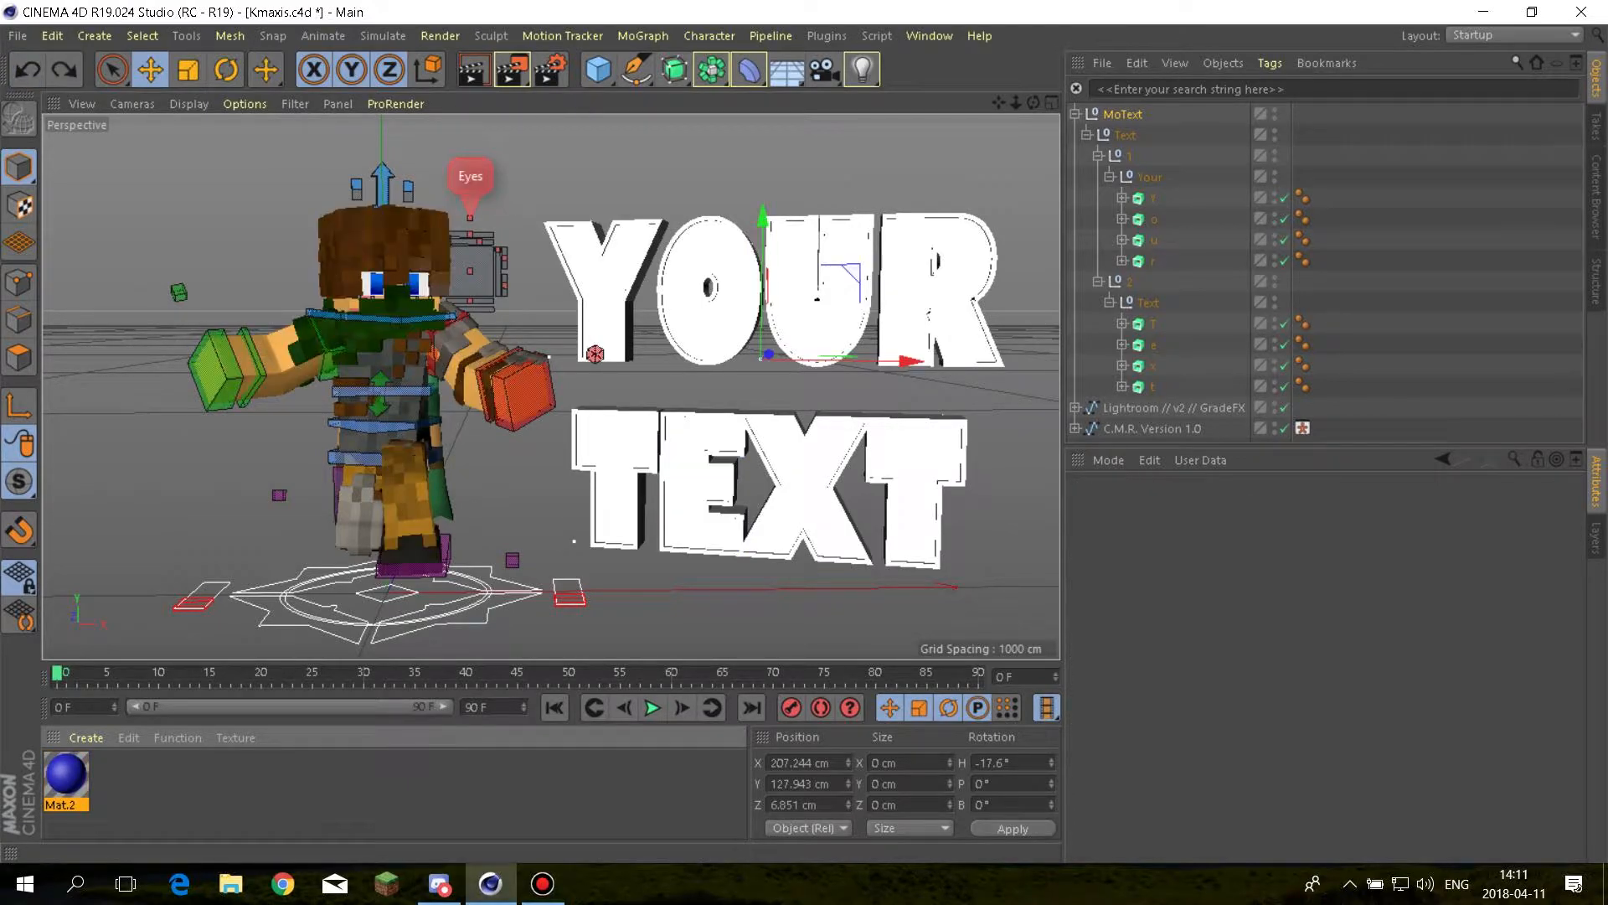
Create two new materials, coloring one bright green with H 128° and S 84%, the other red with H 1°, S 73% and V 93%
{"action": "key", "text": "ctrl+n"}
{"action": "key", "text": "ctrl+n"}
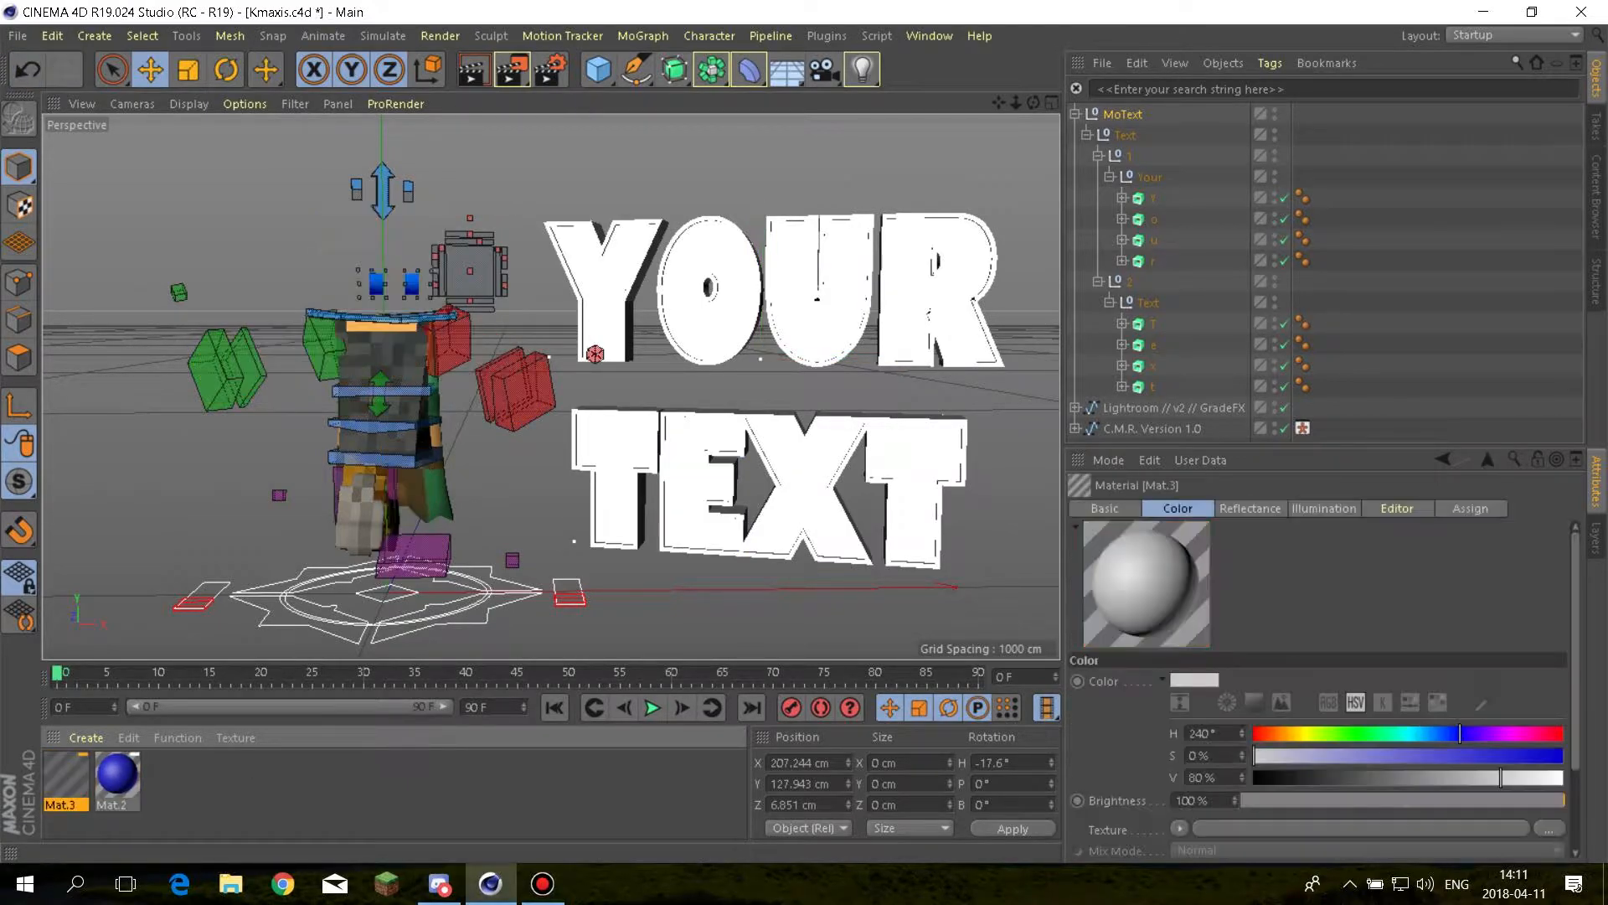
{"action": "left_click_drag", "start_coordinate": [1382, 734], "coordinate": [1364, 733]}
{"action": "left_click", "coordinate": [1513, 755]}
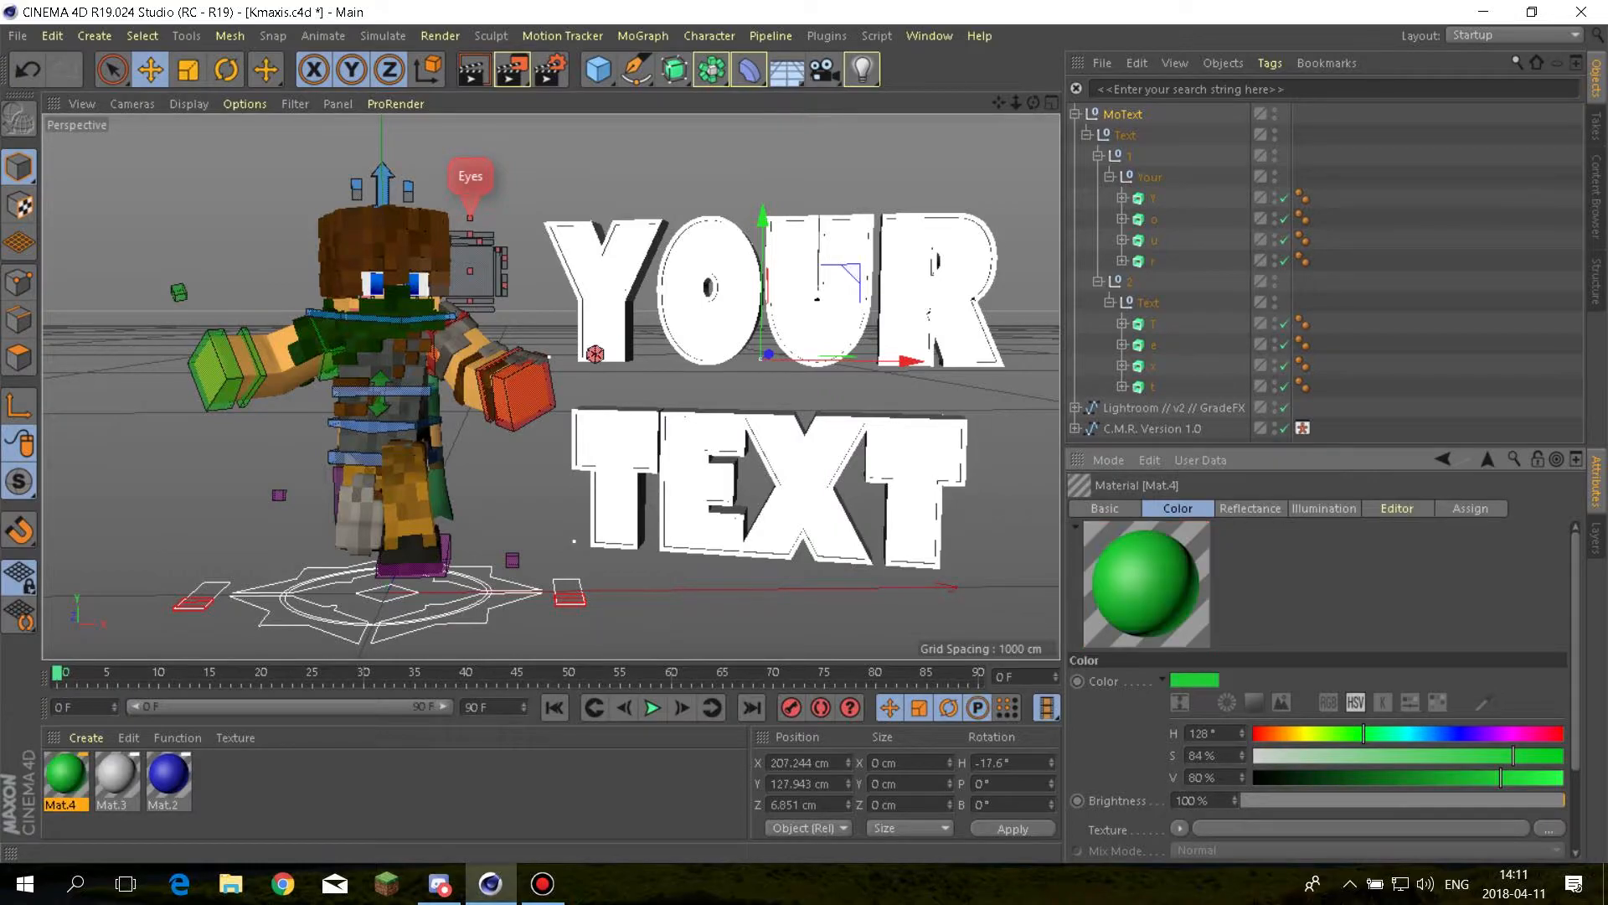
{"action": "left_click_drag", "start_coordinate": [1501, 778], "coordinate": [1563, 778]}
{"action": "left_click", "coordinate": [117, 774]}
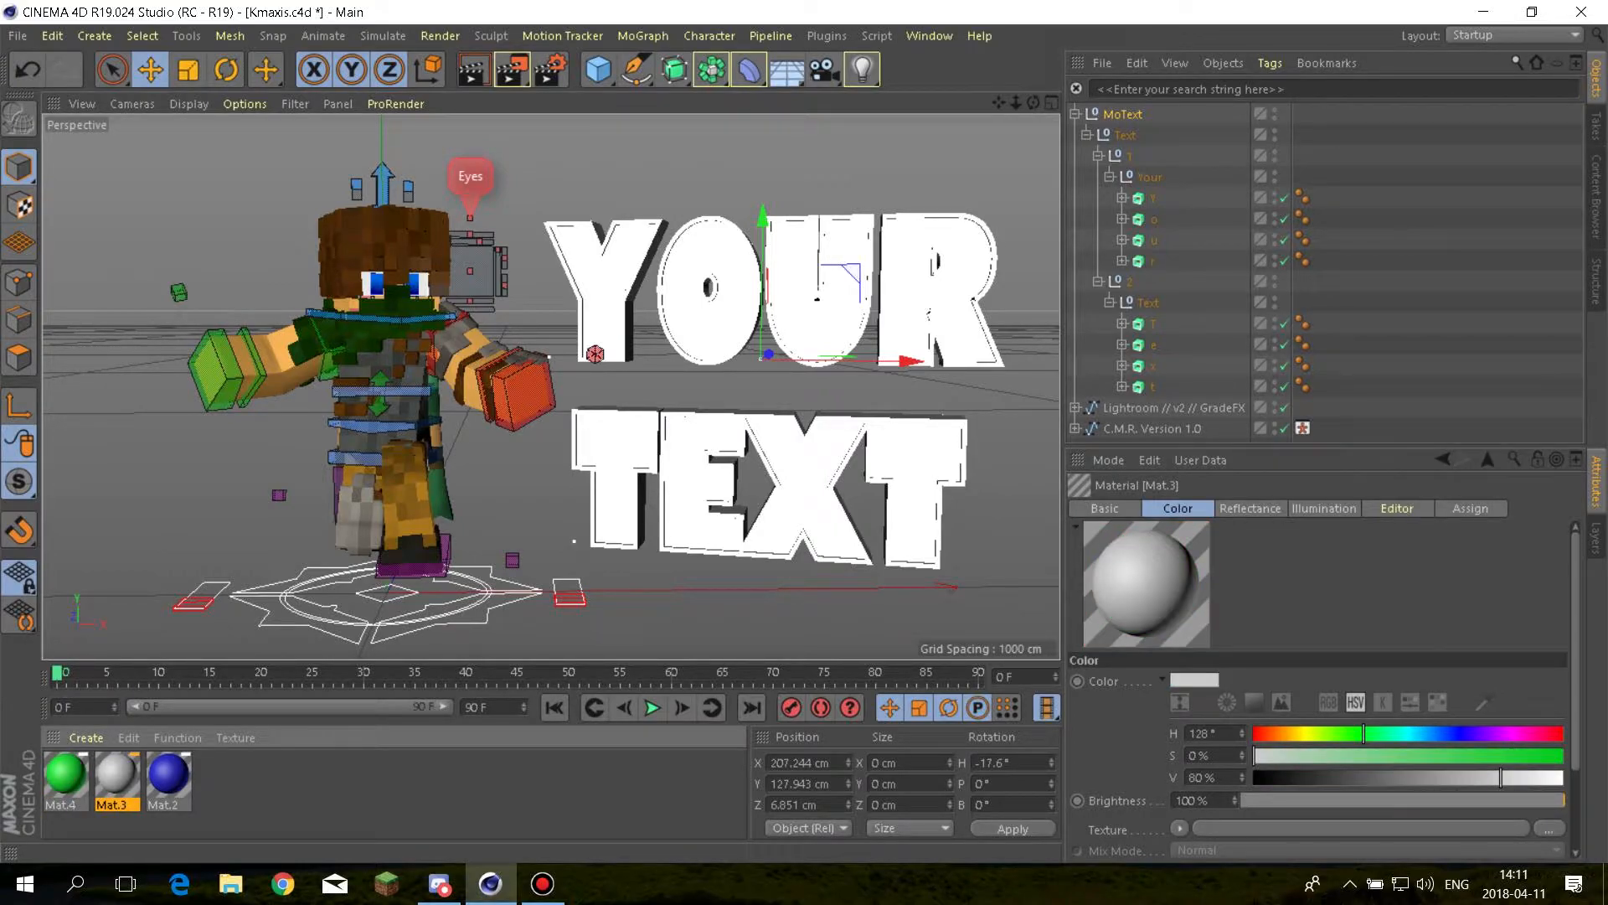
{"action": "left_click_drag", "start_coordinate": [1550, 734], "coordinate": [1540, 778]}
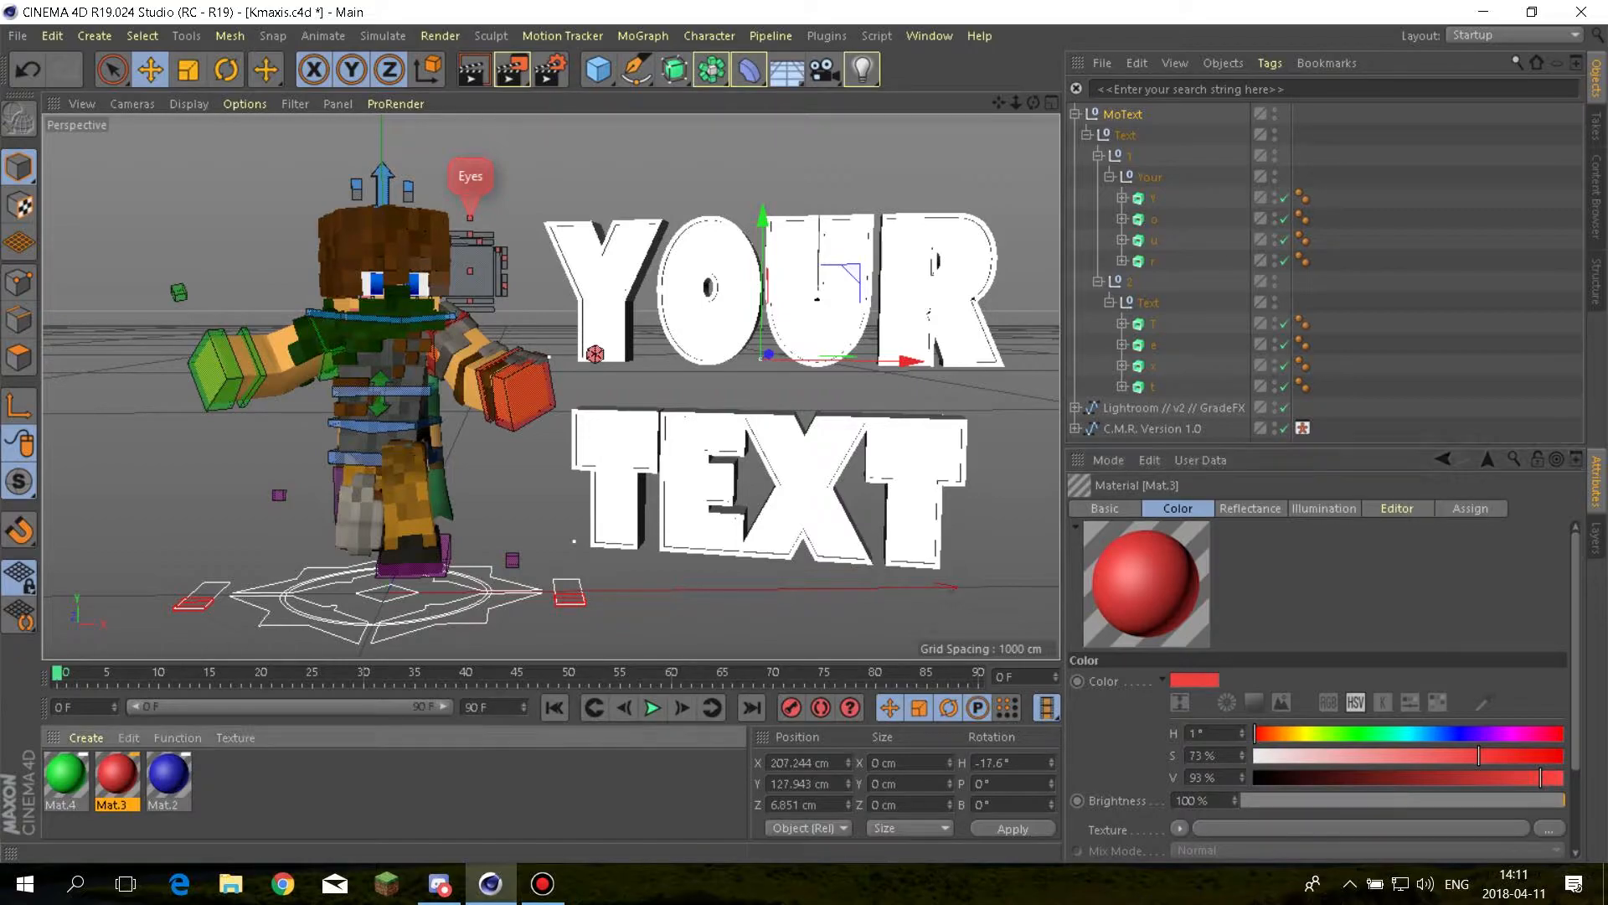
Apply the blue material to each of the eight letters in YOUR TEXT
{"action": "left_click_drag", "start_coordinate": [168, 777], "coordinate": [607, 284]}
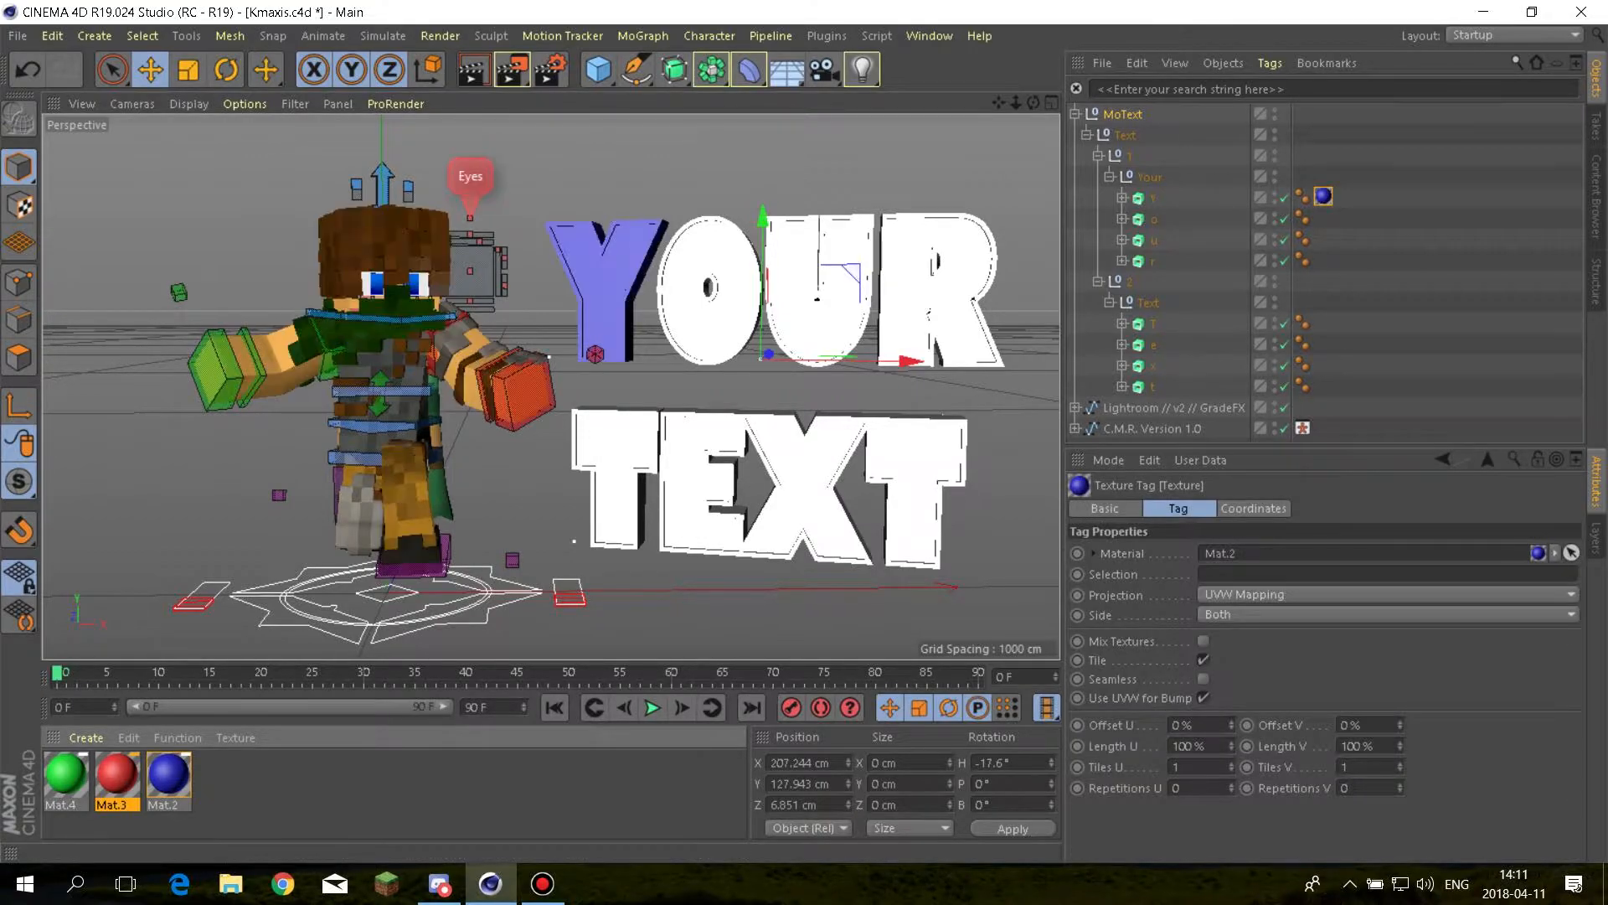
{"action": "left_click_drag", "start_coordinate": [168, 774], "coordinate": [686, 293]}
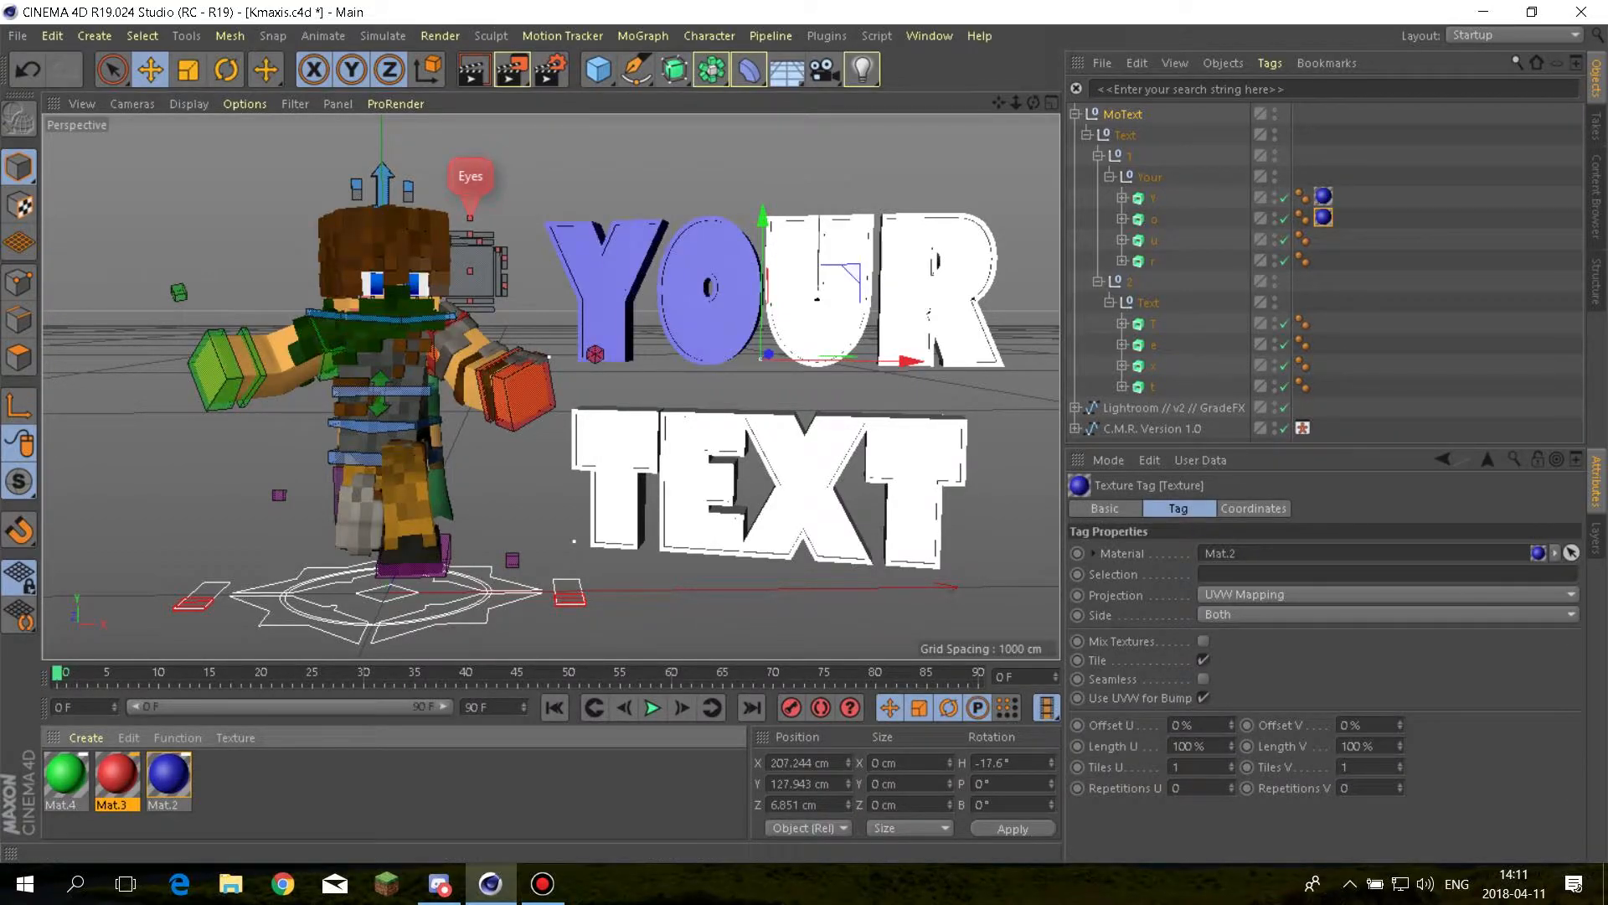
{"action": "left_click_drag", "start_coordinate": [168, 776], "coordinate": [817, 293]}
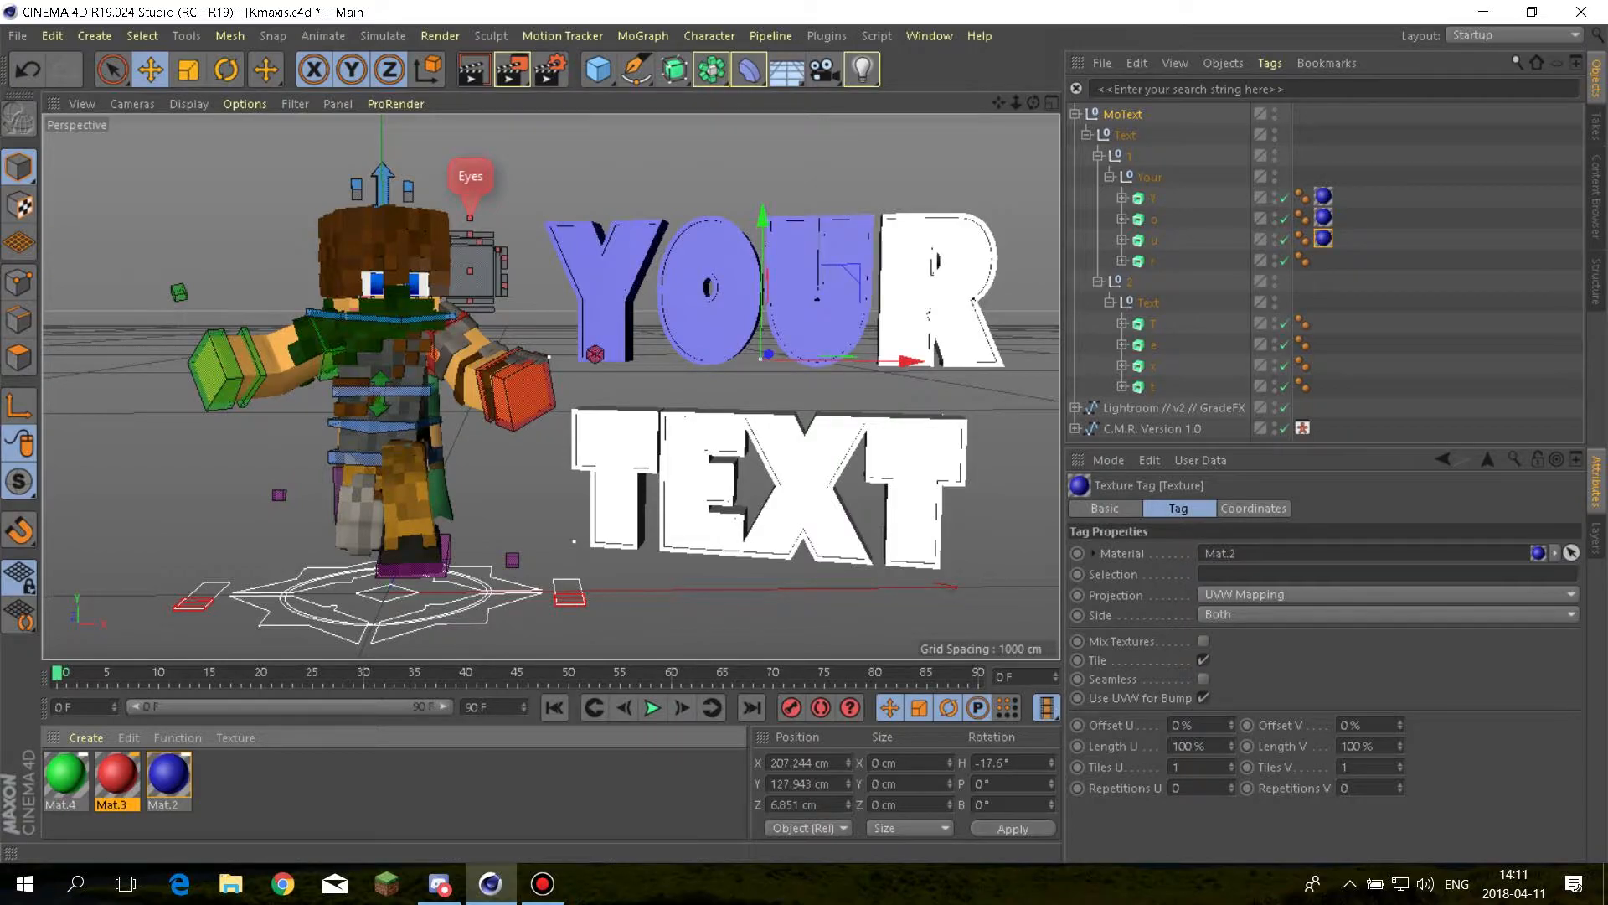
{"action": "left_click_drag", "start_coordinate": [169, 776], "coordinate": [939, 289]}
{"action": "left_click_drag", "start_coordinate": [169, 776], "coordinate": [616, 478]}
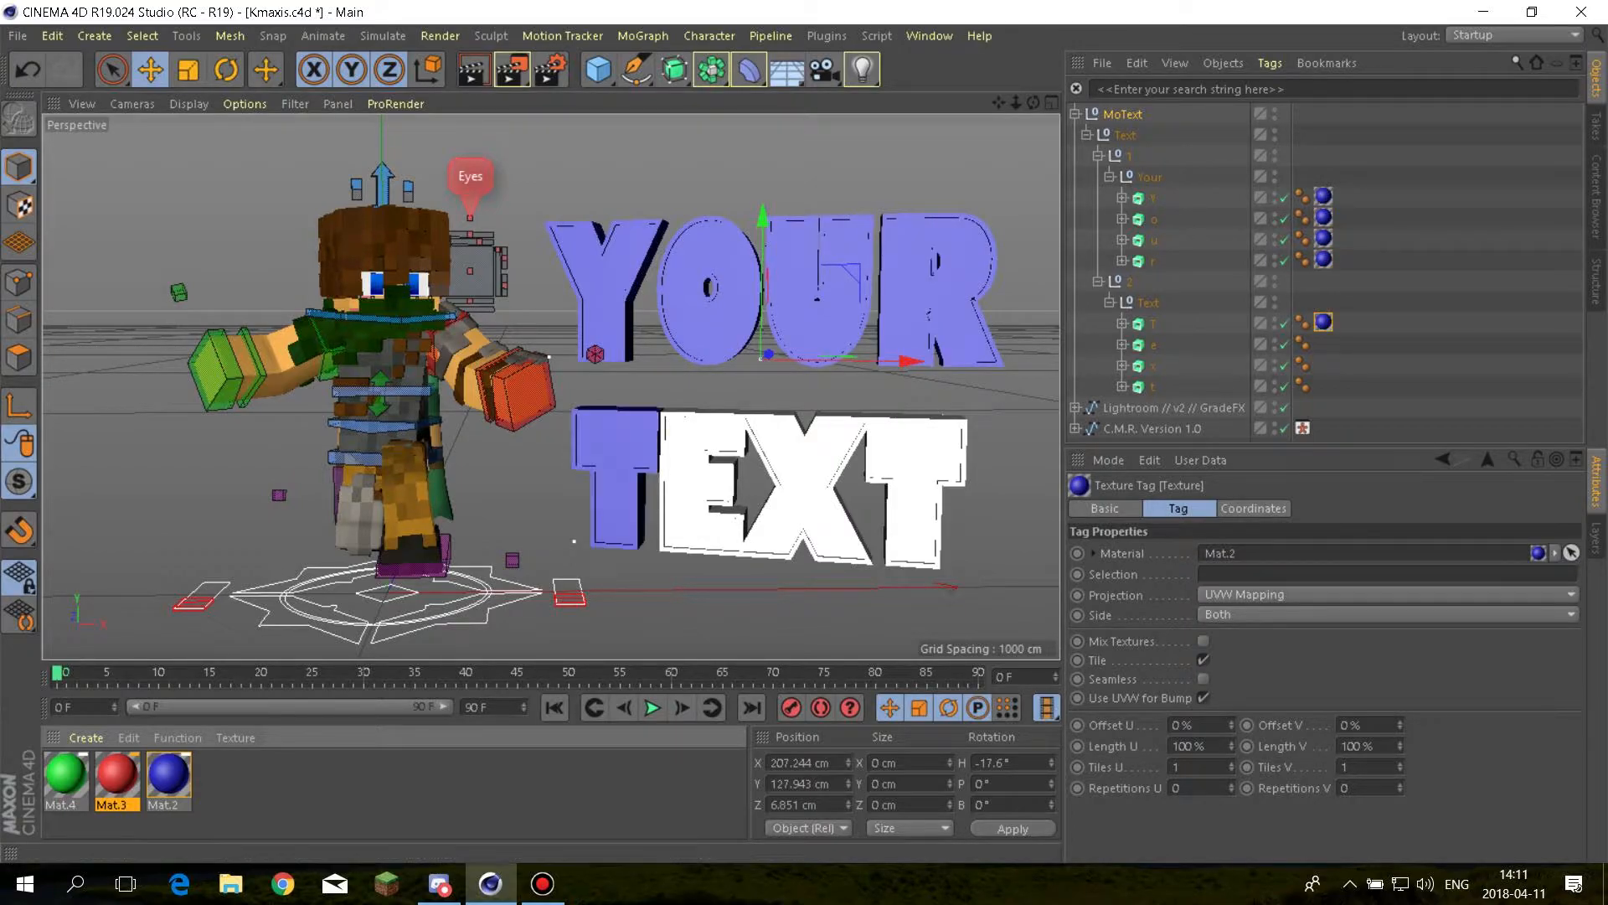
{"action": "left_click_drag", "start_coordinate": [168, 776], "coordinate": [703, 482]}
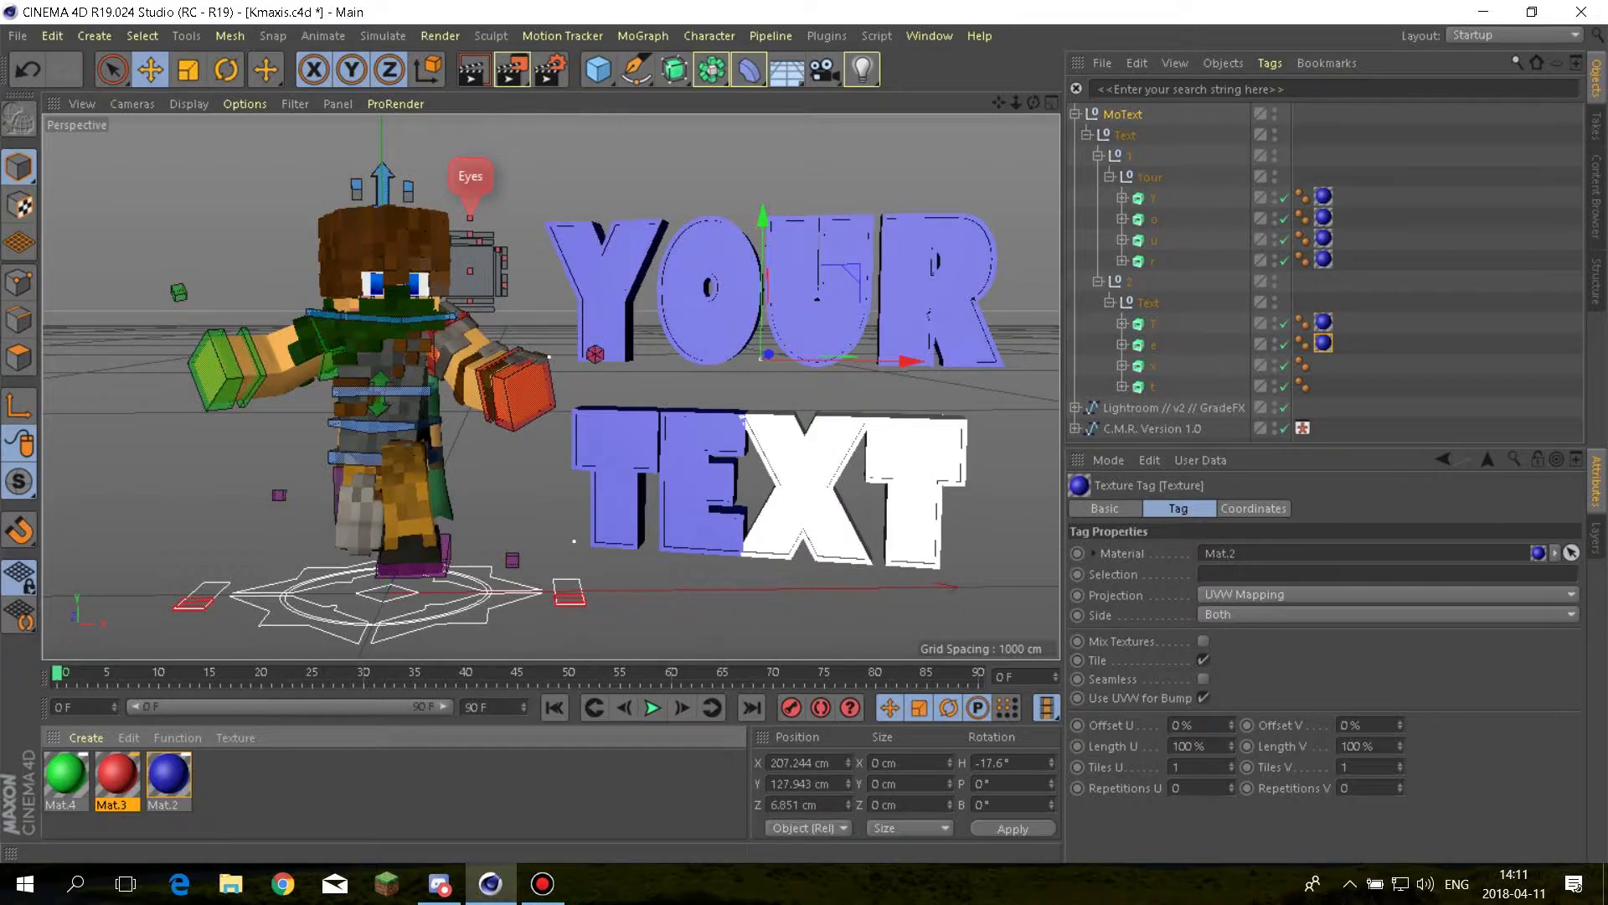
{"action": "left_click_drag", "start_coordinate": [168, 775], "coordinate": [804, 486]}
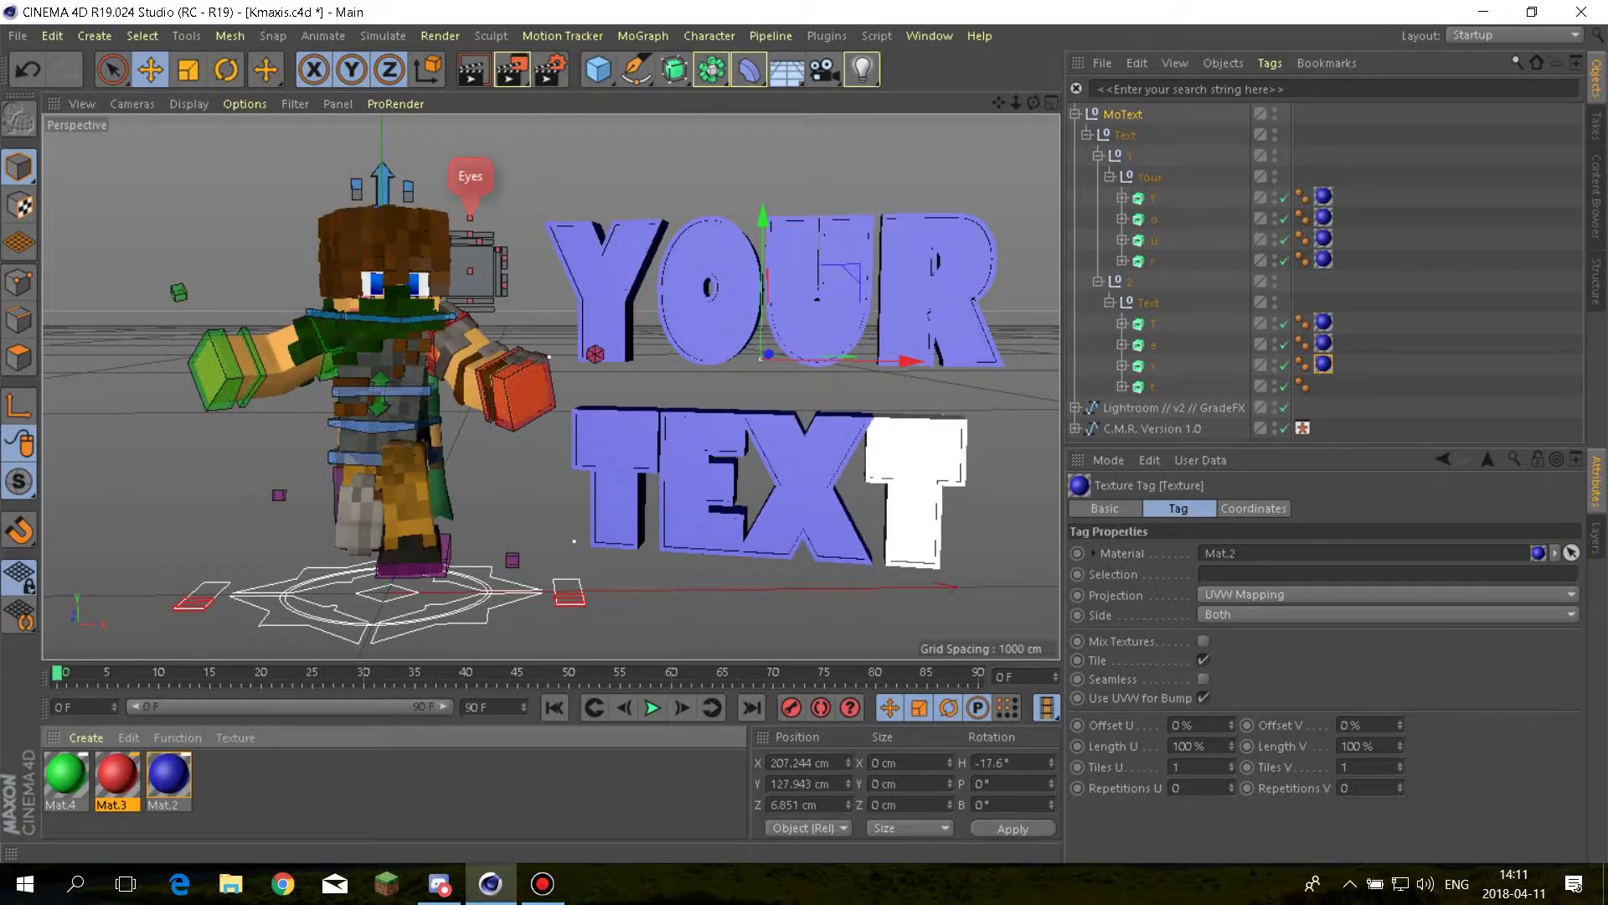
{"action": "left_click_drag", "start_coordinate": [169, 776], "coordinate": [917, 486]}
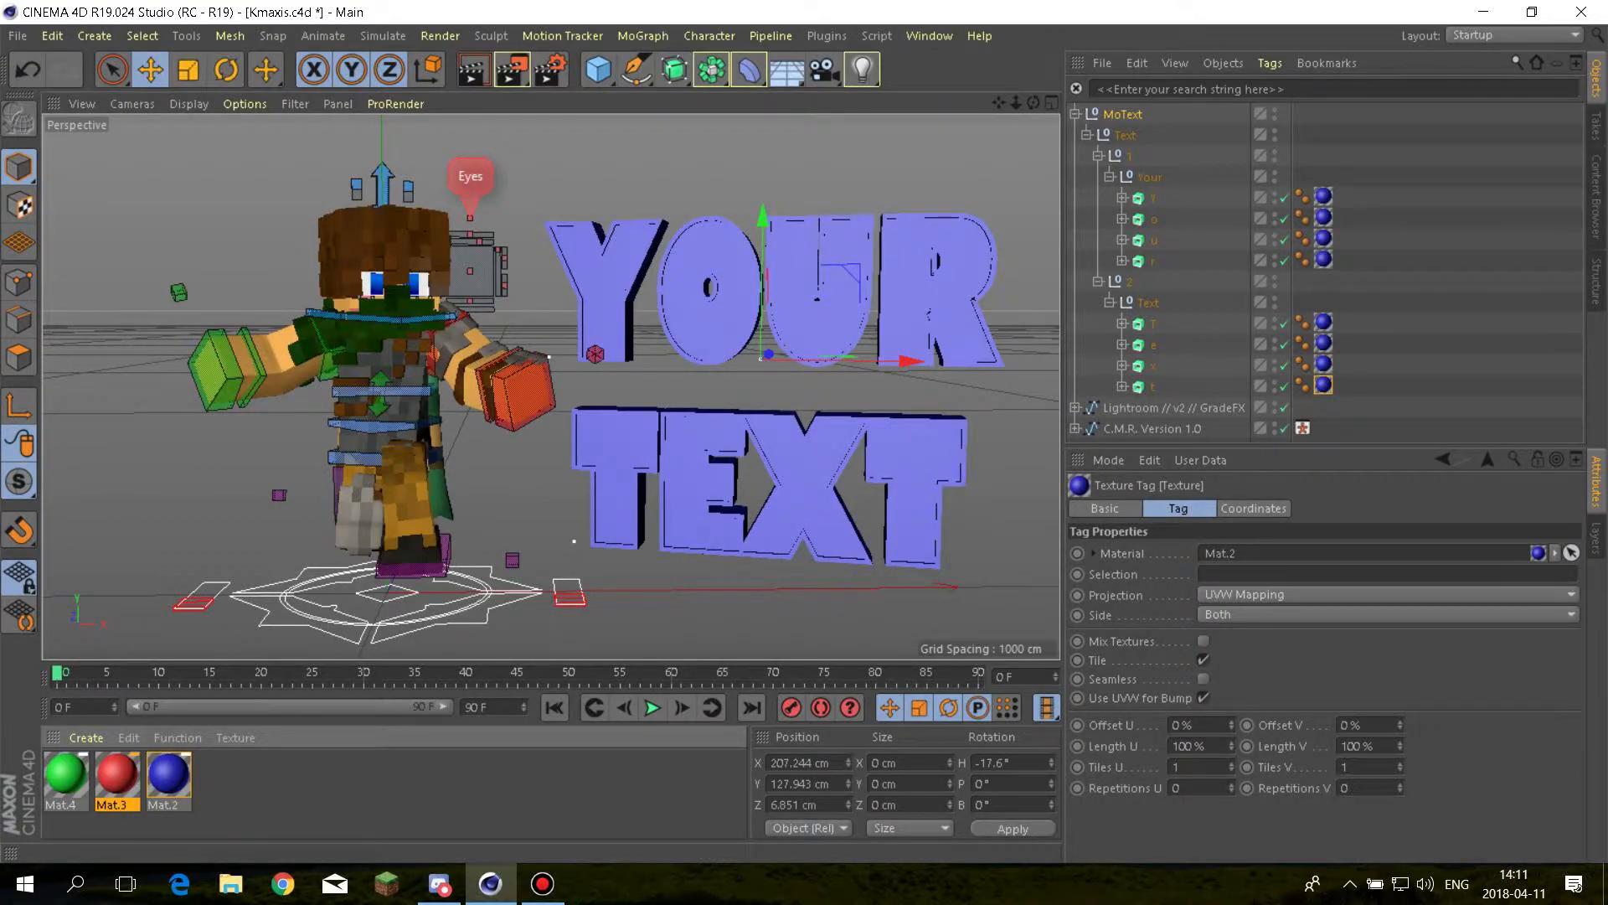
Add the red material over the blue one on each letter of the word YOUR
{"action": "left_click_drag", "start_coordinate": [117, 776], "coordinate": [603, 293]}
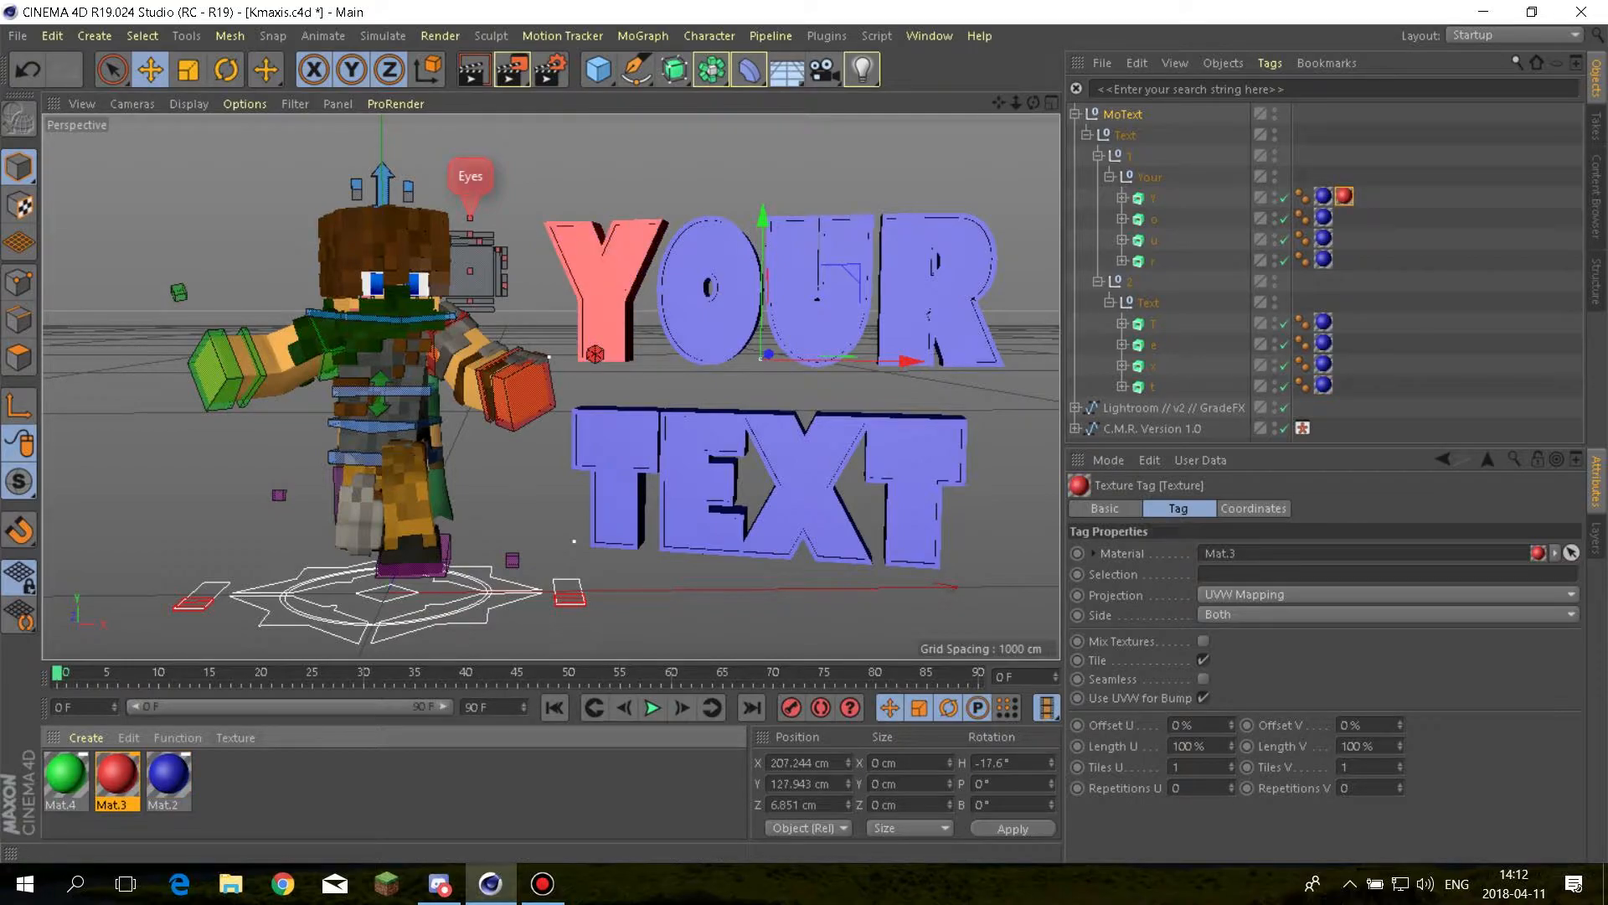
{"action": "left_click_drag", "start_coordinate": [117, 776], "coordinate": [687, 293]}
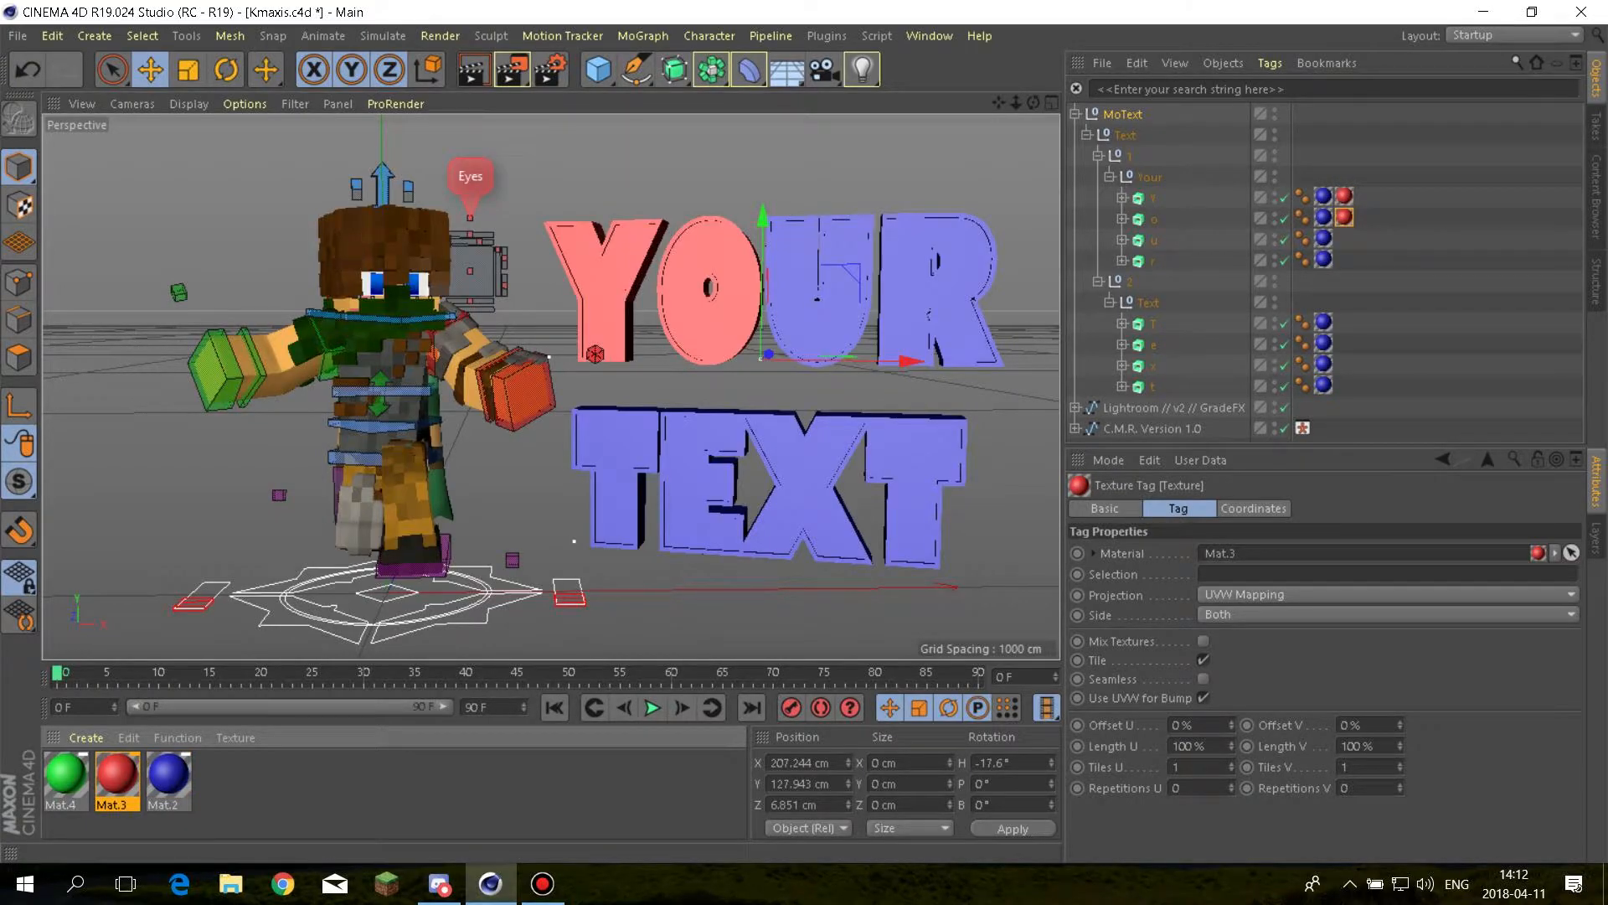
{"action": "left_click_drag", "start_coordinate": [117, 776], "coordinate": [817, 293]}
{"action": "left_click_drag", "start_coordinate": [117, 775], "coordinate": [938, 293]}
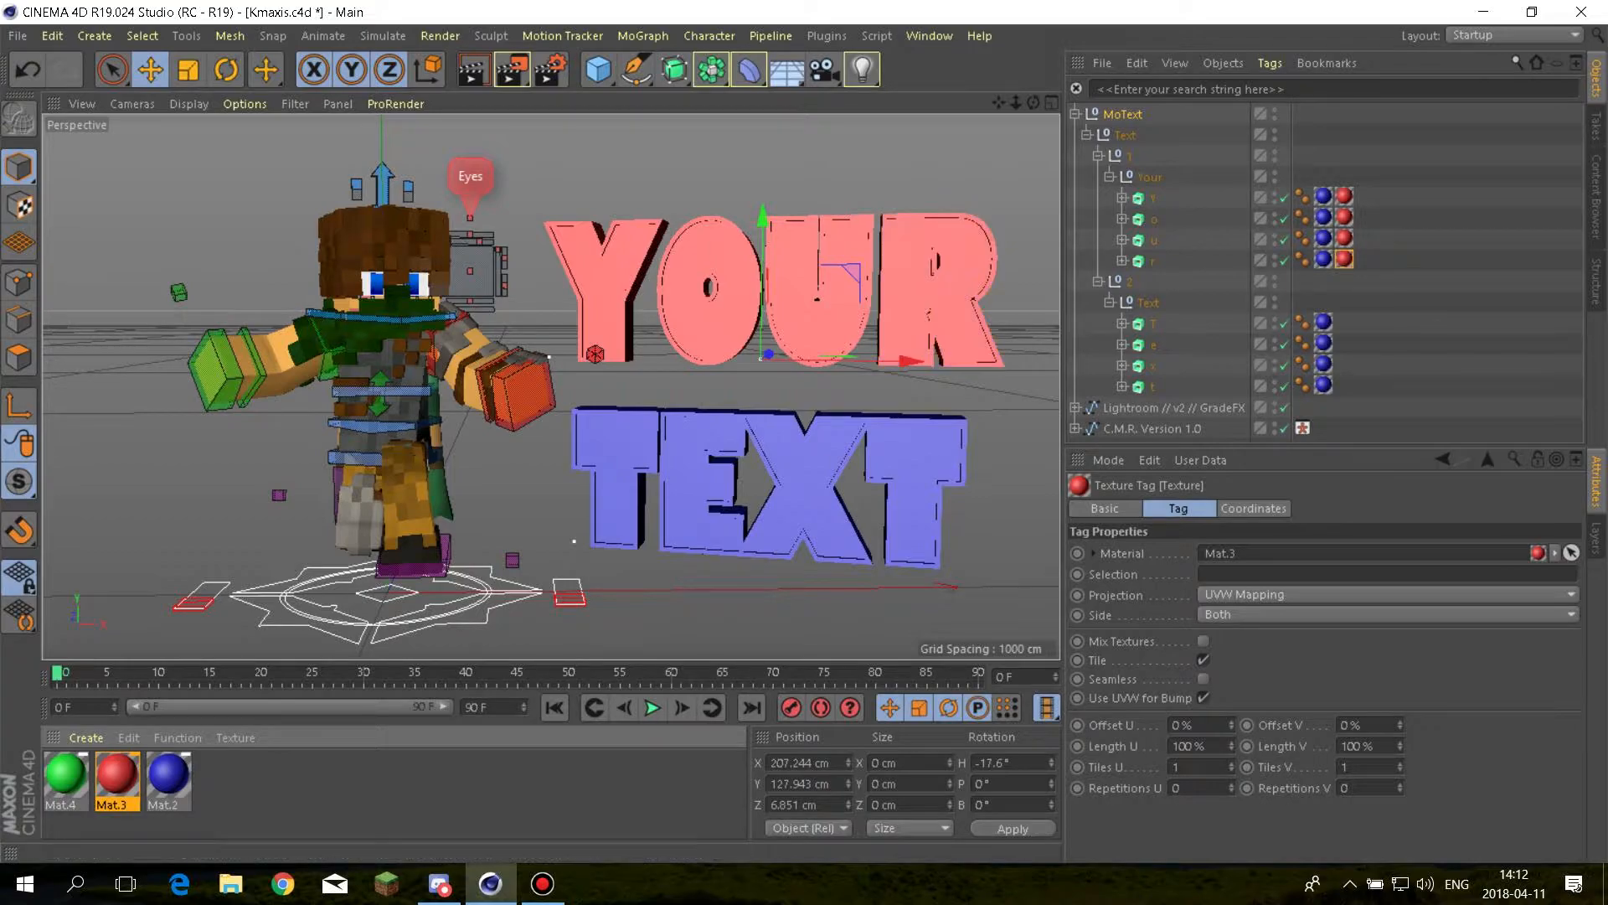
Add the green material over the blue one on each letter of the word TEXT, and deselect the text
{"action": "left_click_drag", "start_coordinate": [65, 776], "coordinate": [616, 477]}
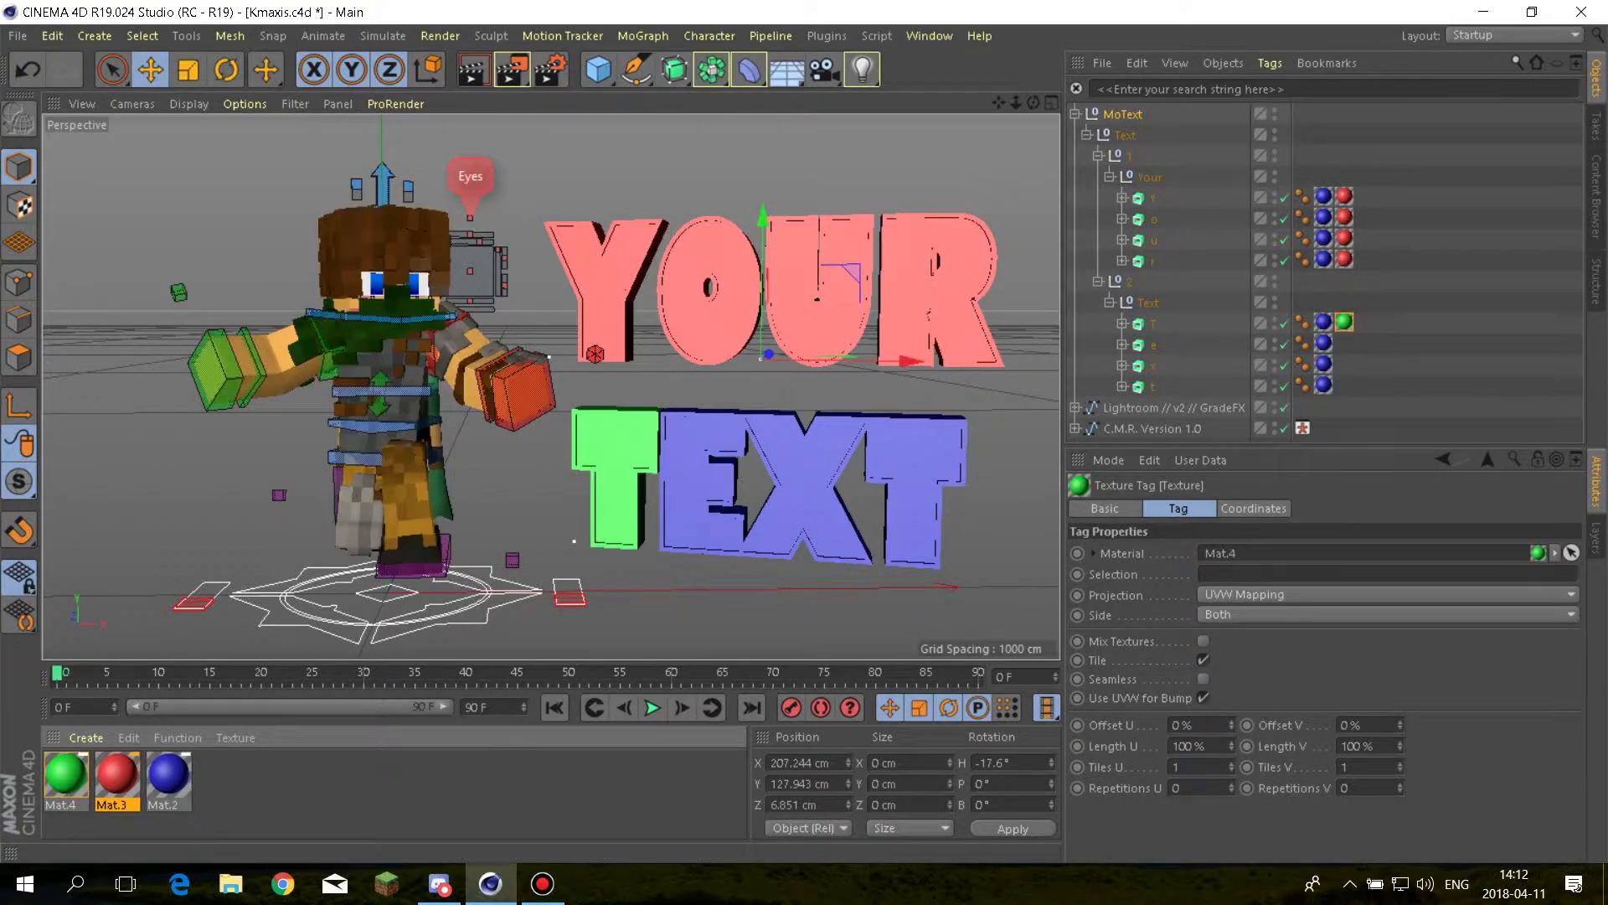
{"action": "left_click_drag", "start_coordinate": [65, 775], "coordinate": [703, 482]}
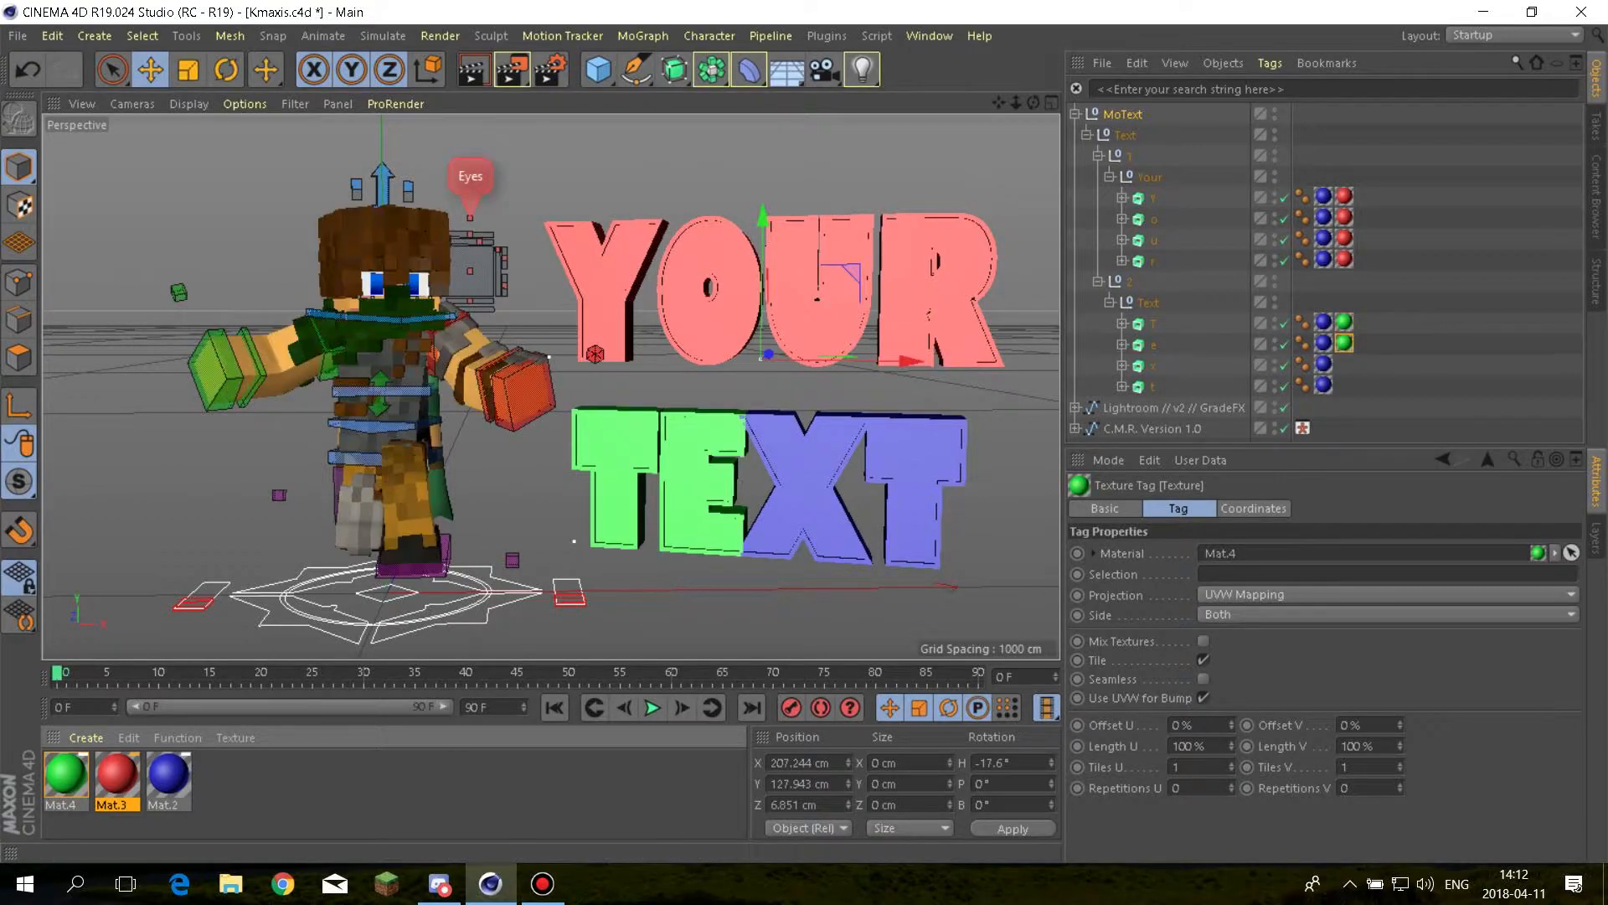
{"action": "left_click_drag", "start_coordinate": [65, 775], "coordinate": [804, 486]}
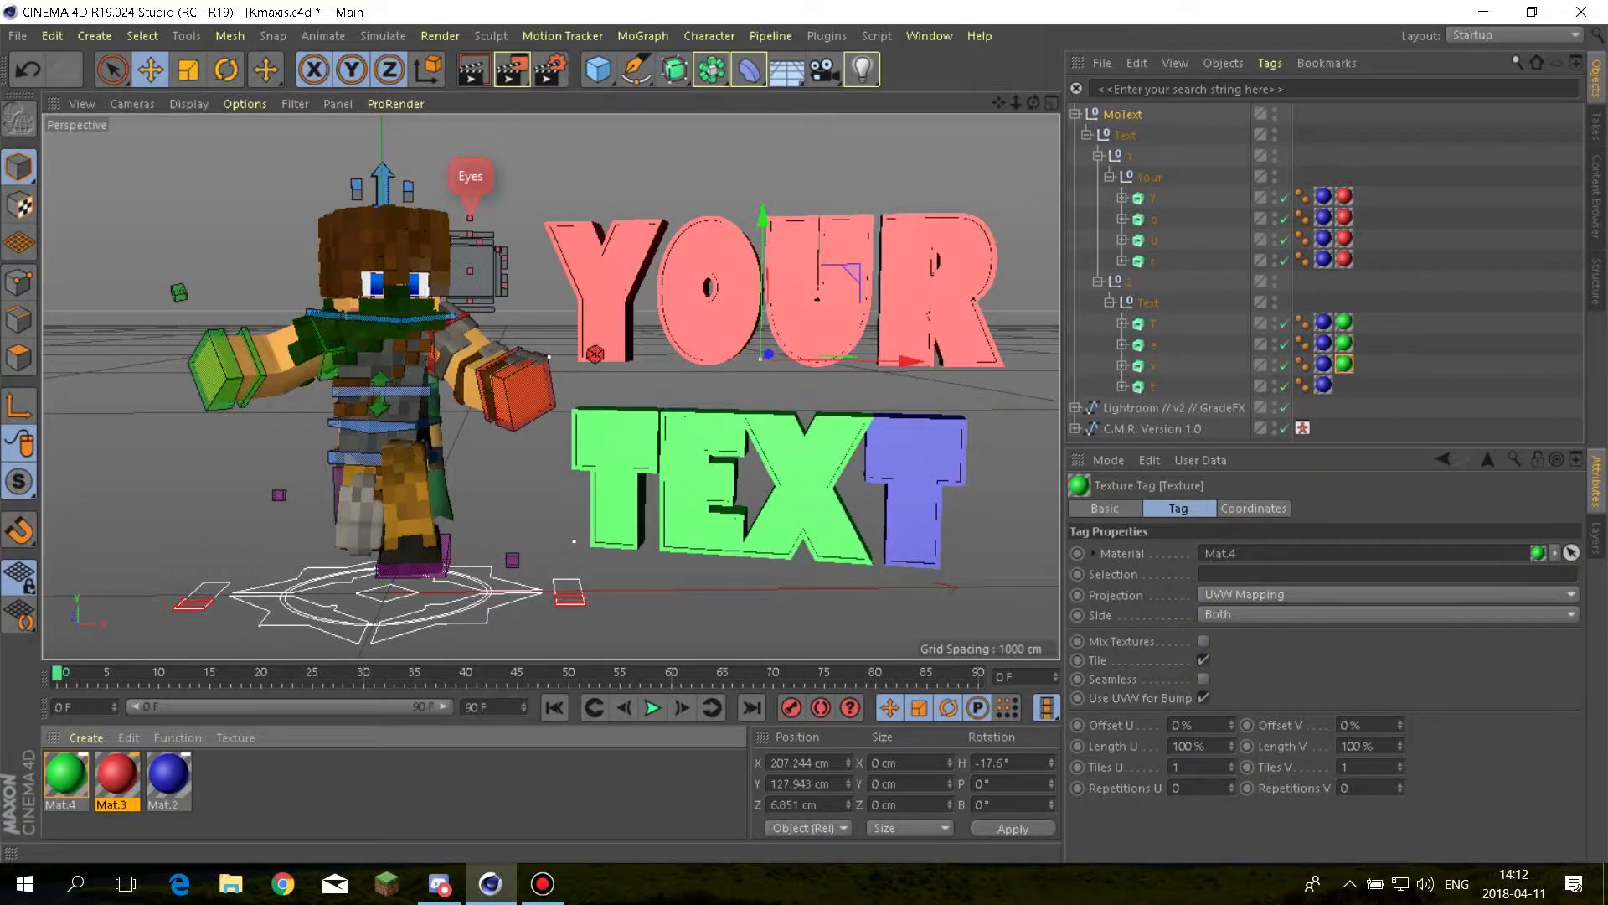
{"action": "left_click_drag", "start_coordinate": [65, 775], "coordinate": [912, 477]}
{"action": "left_click", "coordinate": [1453, 251]}
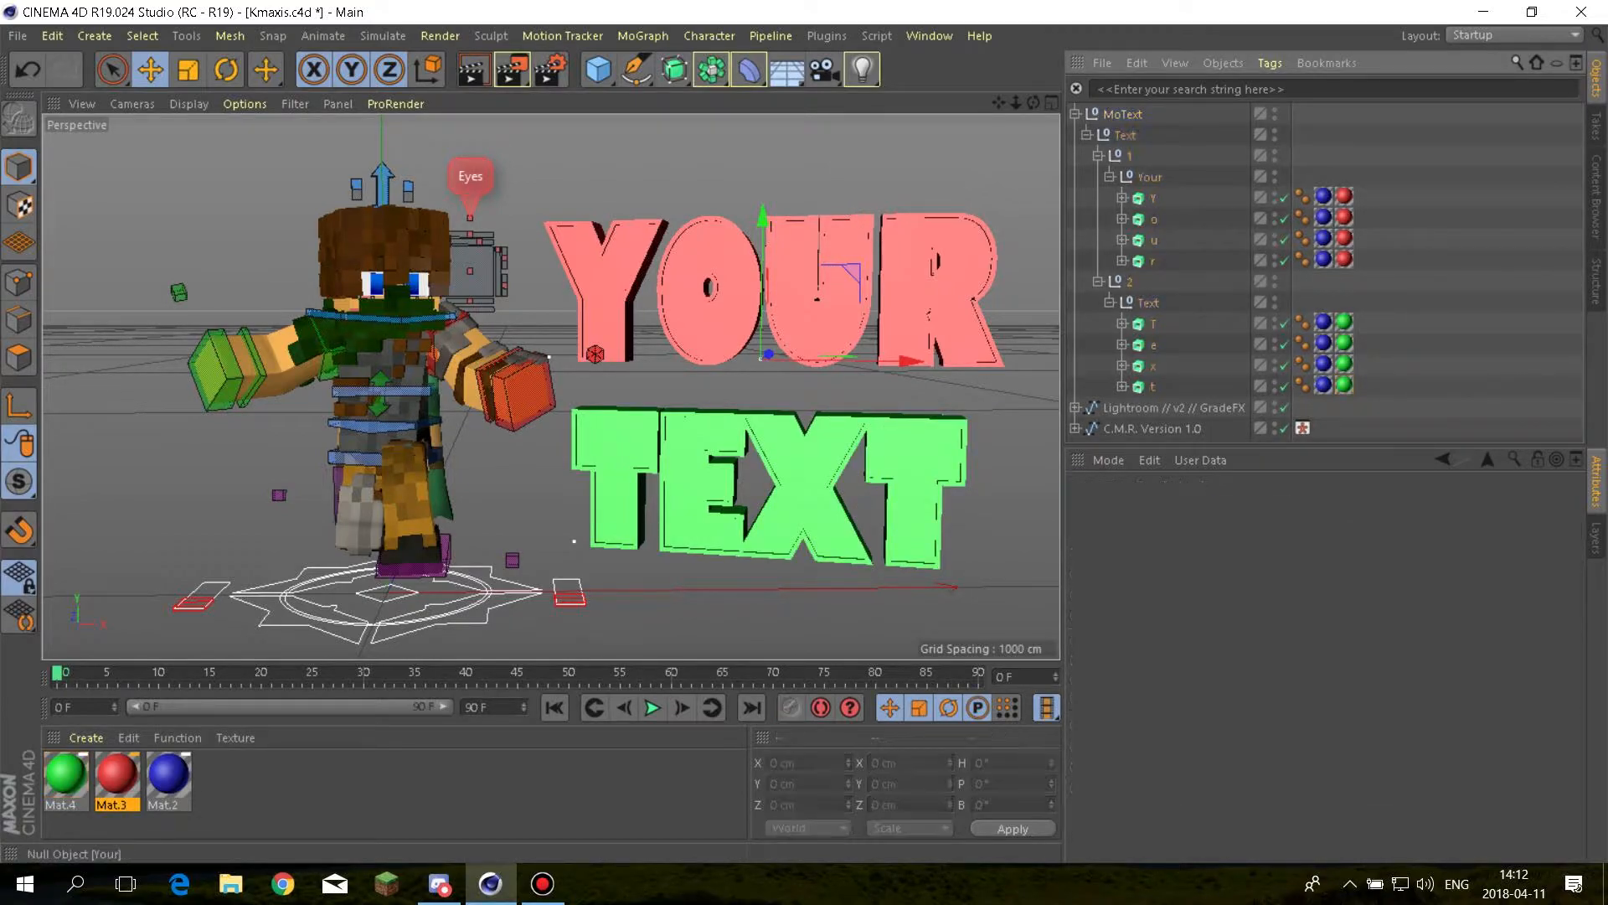
Restrict the red texture tag on each letter of YOUR to the front cap with selection C1
{"action": "left_click", "coordinate": [1345, 197]}
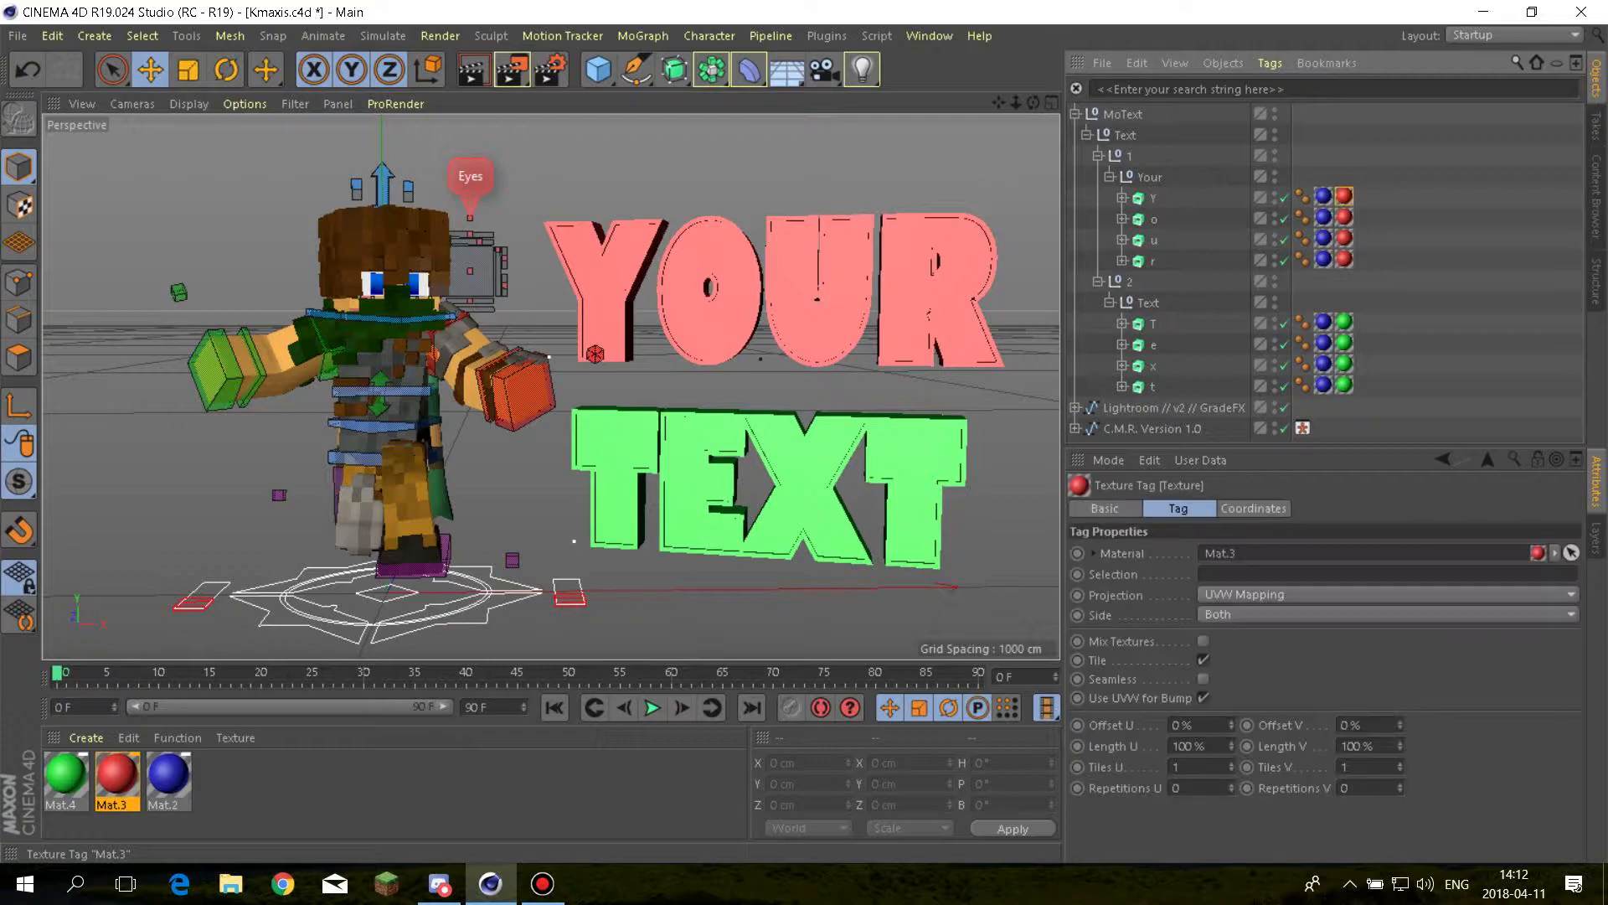
{"action": "left_click", "coordinate": [1256, 574]}
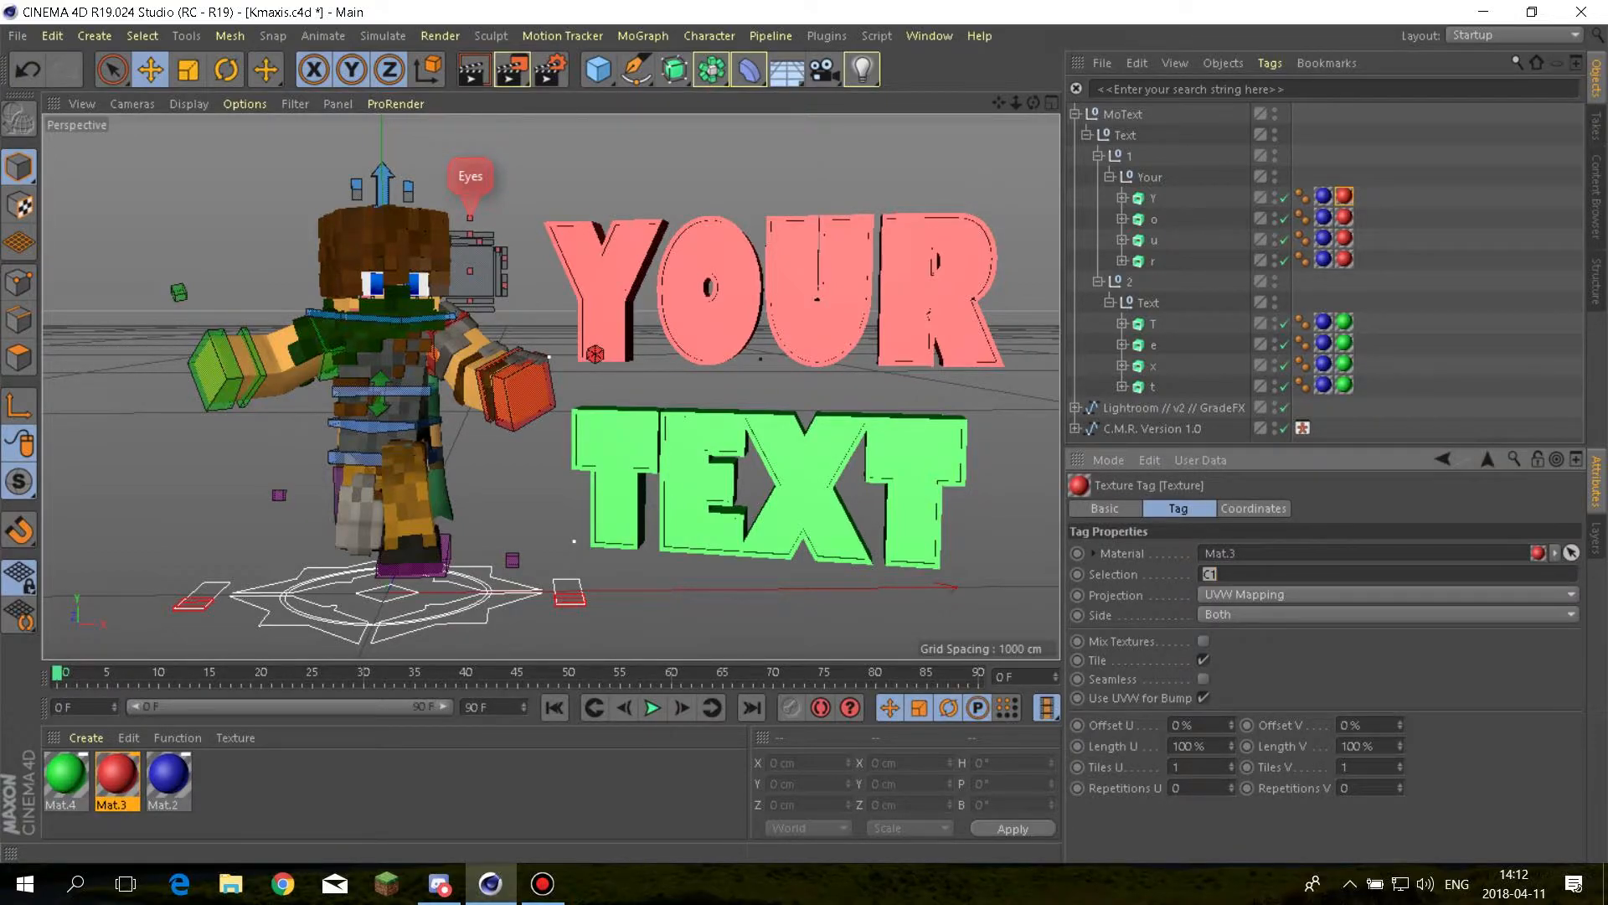
{"action": "left_click", "coordinate": [1345, 218]}
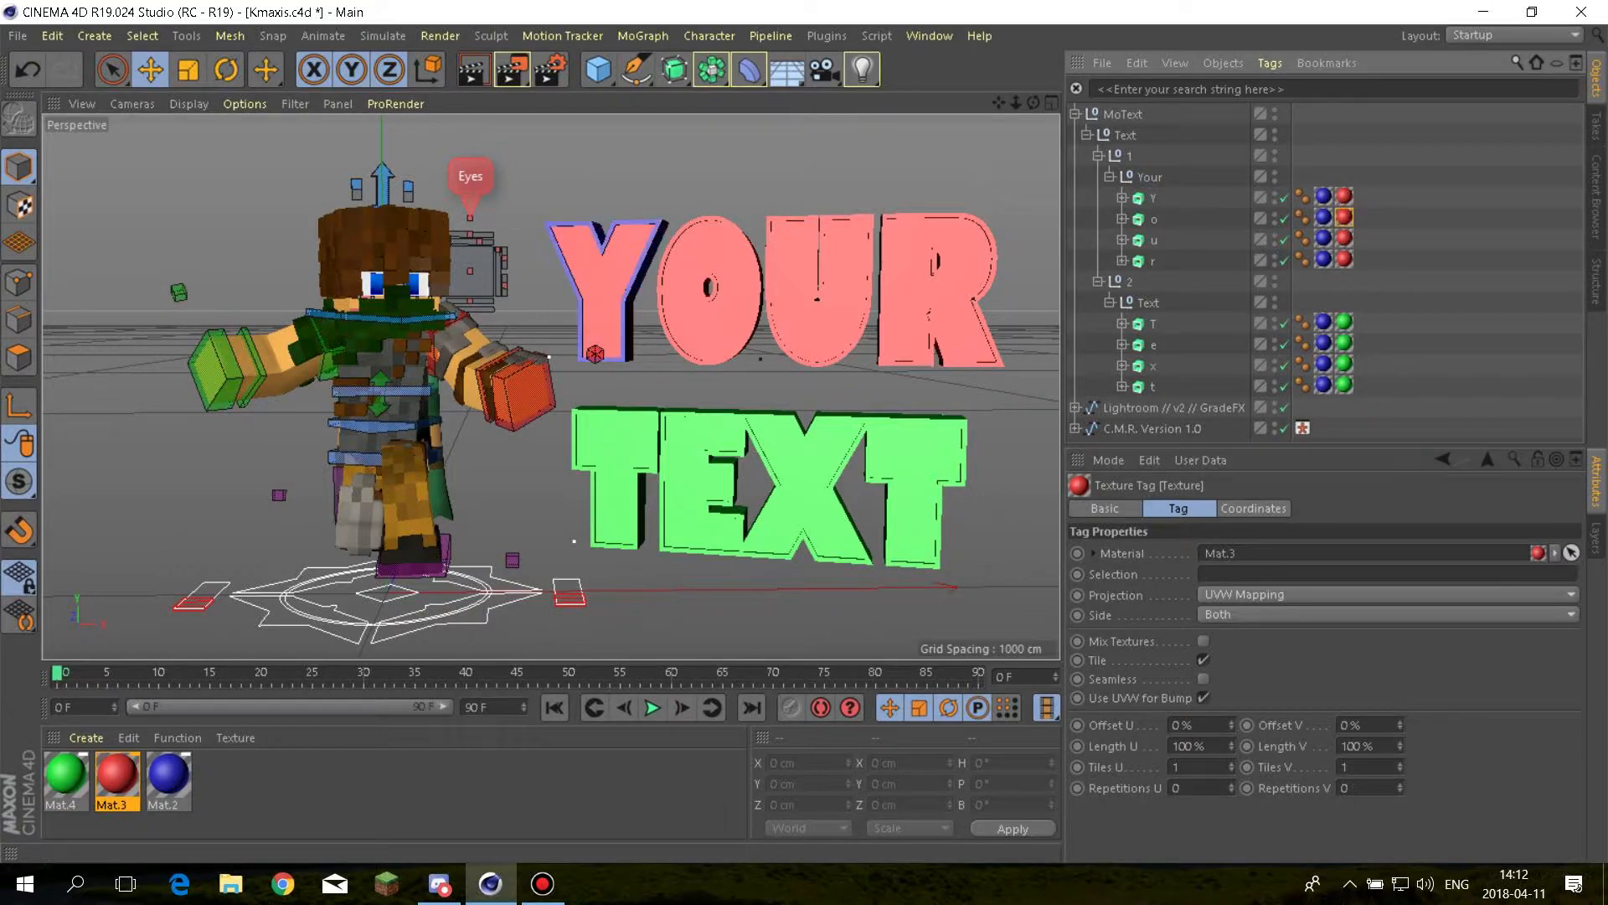
{"action": "left_click", "coordinate": [1256, 573]}
{"action": "type", "text": "C1"}
{"action": "left_click", "coordinate": [1344, 238]}
{"action": "left_click", "coordinate": [1257, 573]}
{"action": "type", "text": "C1"}
{"action": "left_click", "coordinate": [1345, 260]}
{"action": "left_click", "coordinate": [1256, 574]}
{"action": "type", "text": "C1"}
{"action": "left_click", "coordinate": [1391, 302]}
Restrict the green texture tag on each letter of TEXT to the front cap with selection C1
{"action": "left_click", "coordinate": [1345, 323]}
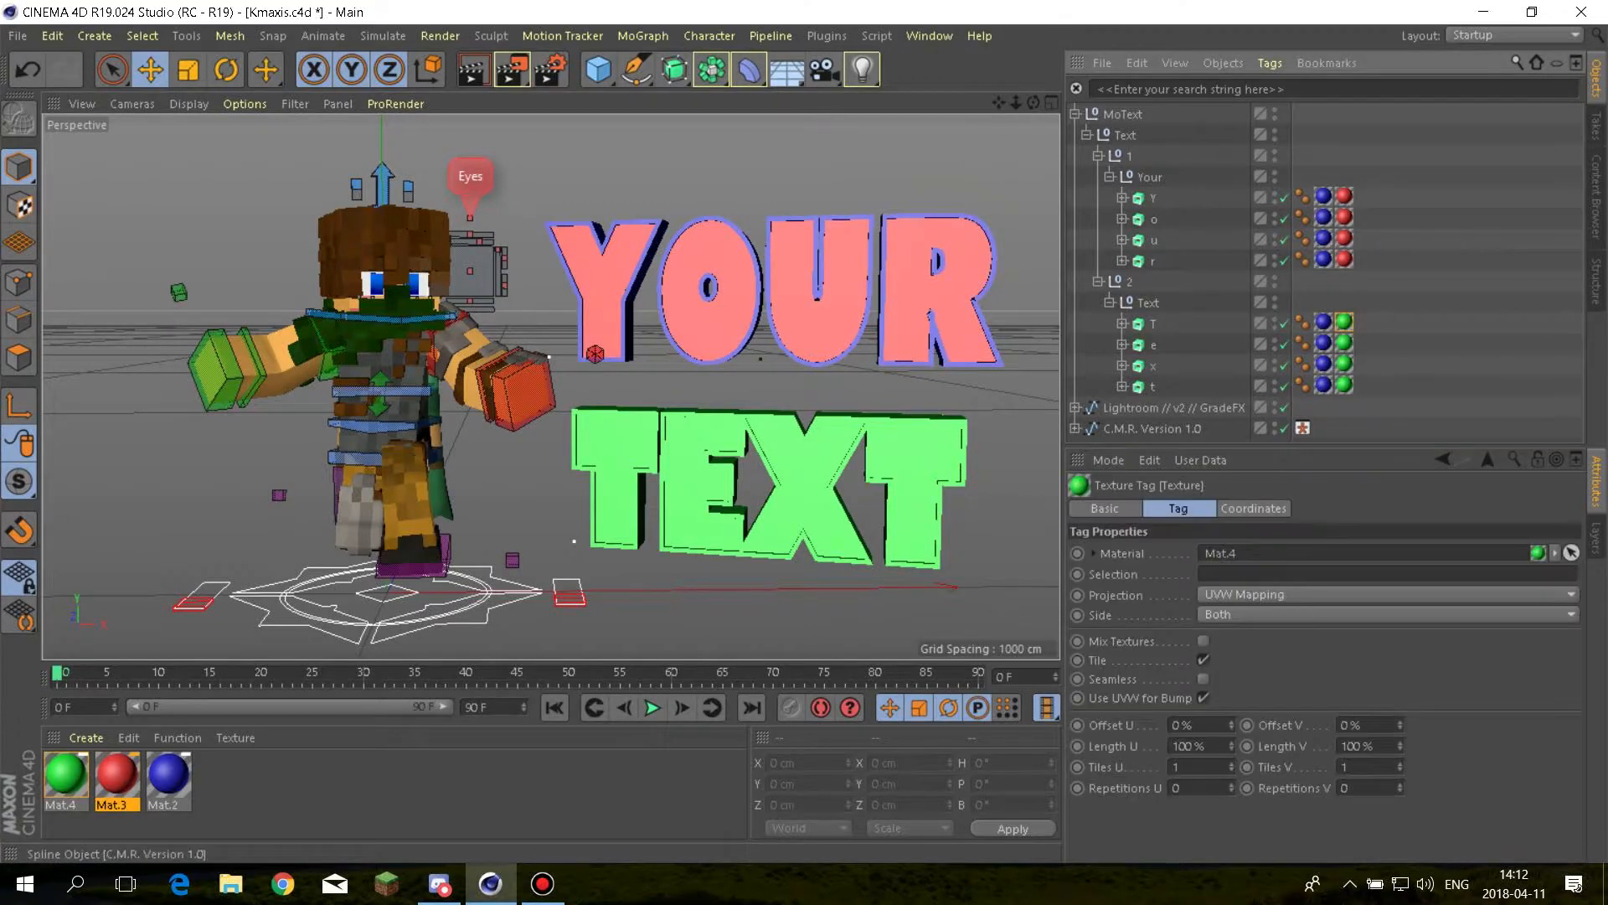
{"action": "left_click", "coordinate": [1307, 574]}
{"action": "type", "text": "C1"}
{"action": "left_click", "coordinate": [1344, 344]}
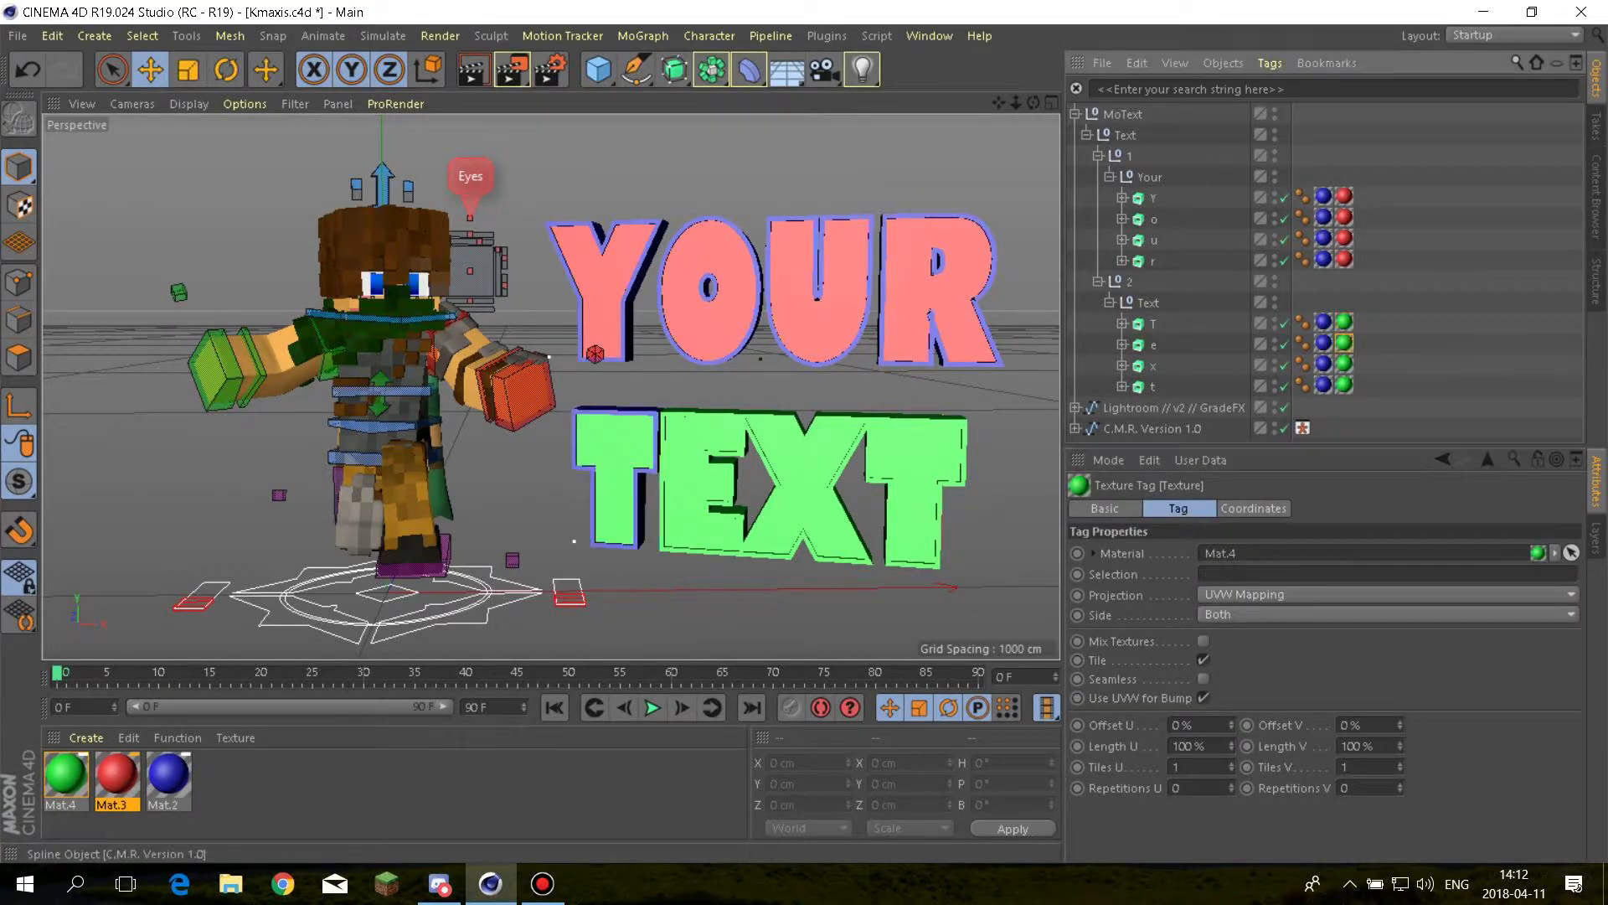
{"action": "left_click", "coordinate": [1307, 573]}
{"action": "type", "text": "C1"}
{"action": "left_click", "coordinate": [1344, 364]}
{"action": "left_click", "coordinate": [1307, 574]}
{"action": "type", "text": "C1"}
{"action": "left_click", "coordinate": [1344, 386]}
{"action": "left_click", "coordinate": [1307, 574]}
{"action": "type", "text": "C1"}
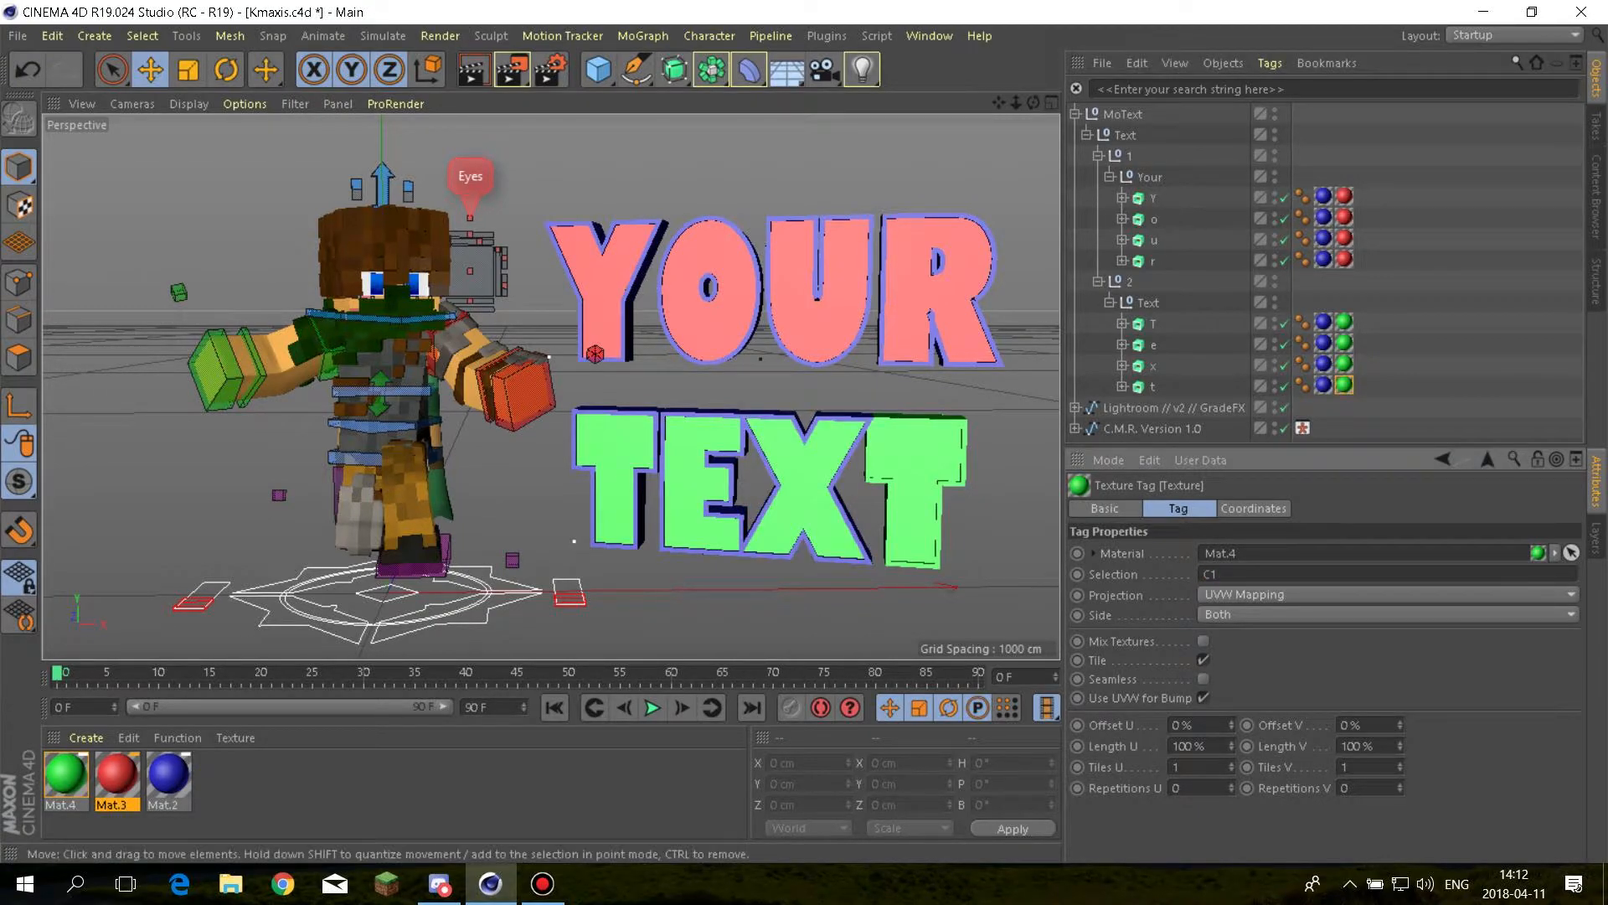
{"action": "left_click", "coordinate": [618, 477]}
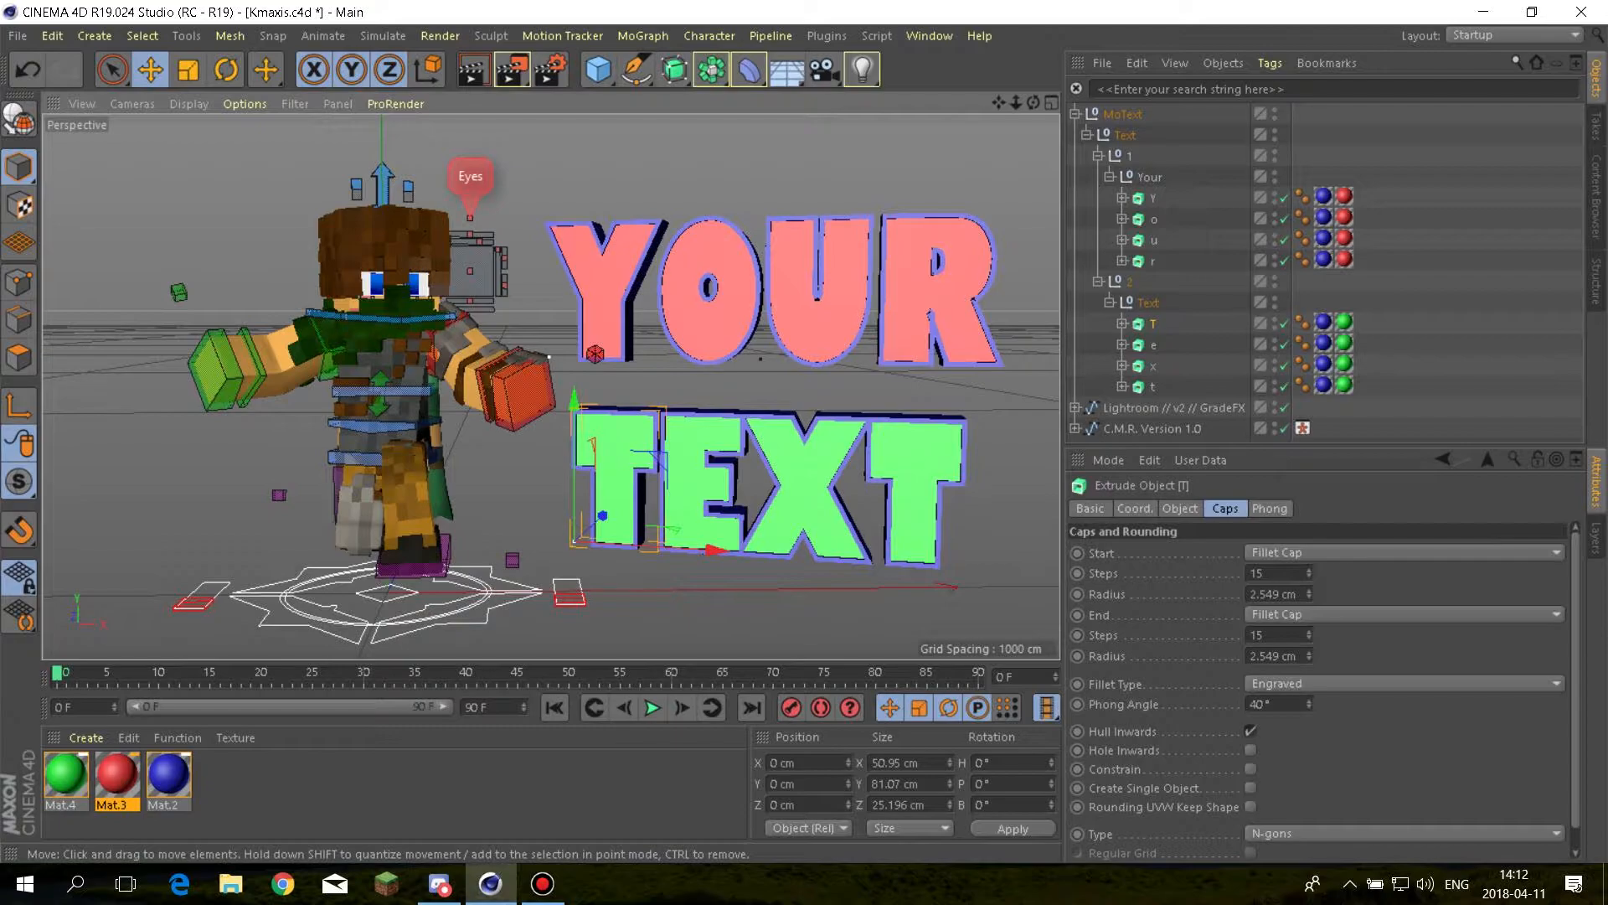
Undo the cap selections and all material assignments on the letters, keeping the three materials
{"action": "left_click", "coordinate": [27, 70]}
{"action": "left_click", "coordinate": [27, 70]}
{"action": "left_click", "coordinate": [26, 70]}
{"action": "left_click", "coordinate": [27, 69]}
{"action": "left_click", "coordinate": [27, 69]}
{"action": "left_click", "coordinate": [27, 70]}
{"action": "left_click", "coordinate": [27, 70]}
{"action": "left_click", "coordinate": [27, 70]}
{"action": "left_click", "coordinate": [26, 69]}
{"action": "left_click", "coordinate": [27, 70]}
{"action": "left_click", "coordinate": [27, 69]}
{"action": "left_click", "coordinate": [27, 69]}
{"action": "left_click", "coordinate": [27, 69]}
{"action": "left_click", "coordinate": [27, 69]}
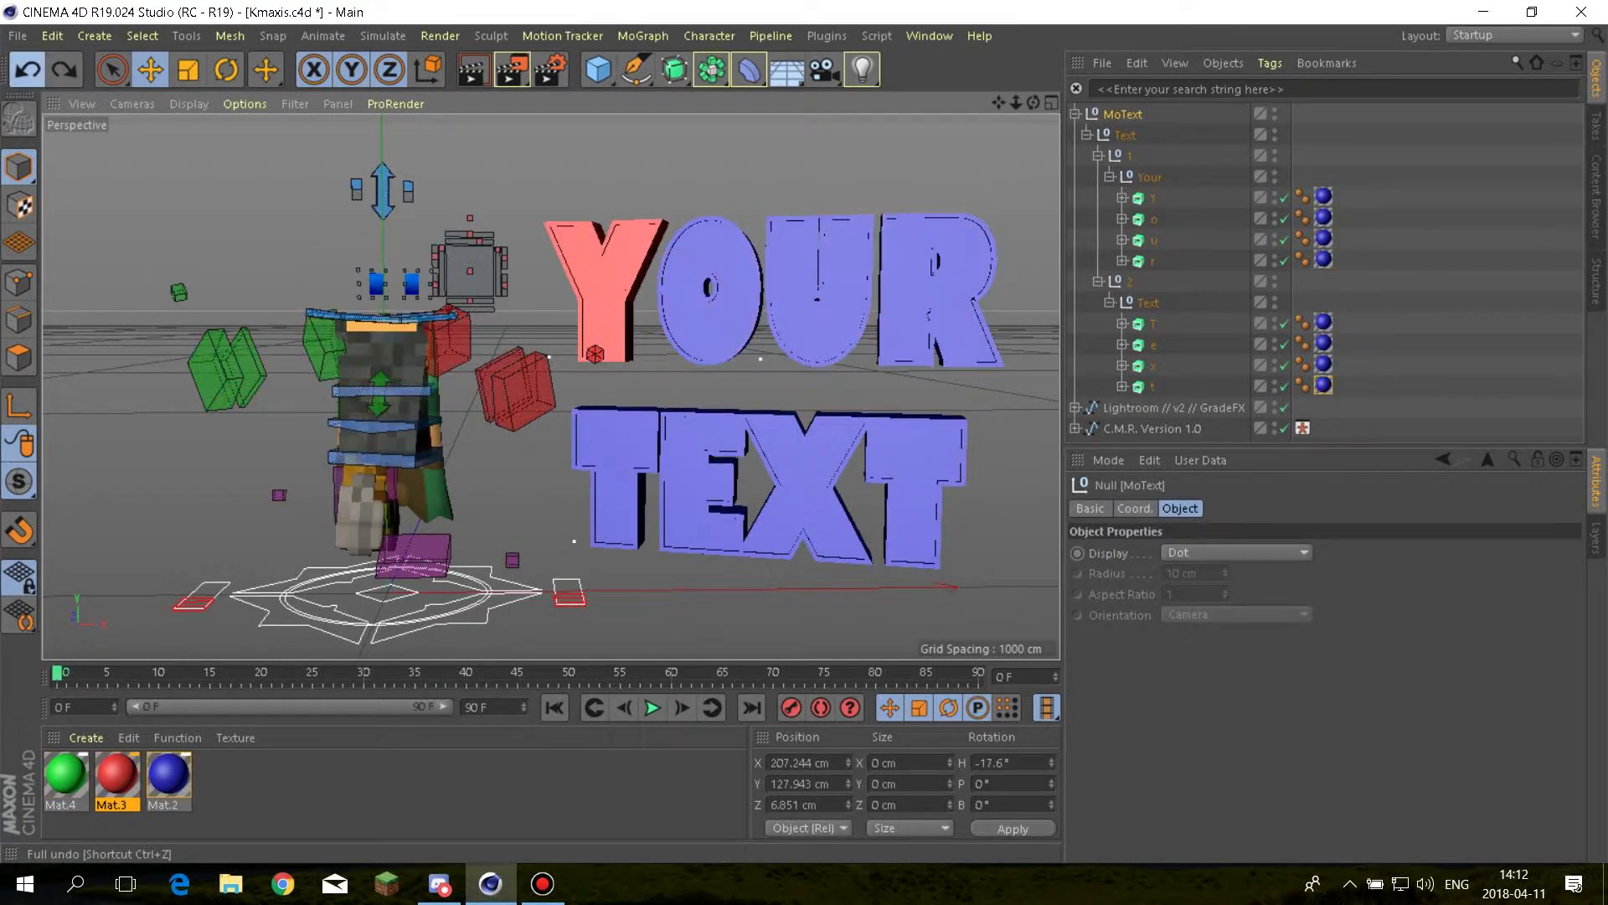
{"action": "left_click", "coordinate": [27, 70]}
{"action": "left_click", "coordinate": [27, 69]}
{"action": "left_click", "coordinate": [27, 70]}
{"action": "left_click", "coordinate": [26, 70]}
{"action": "left_click", "coordinate": [27, 69]}
{"action": "left_click", "coordinate": [27, 70]}
{"action": "left_click", "coordinate": [26, 69]}
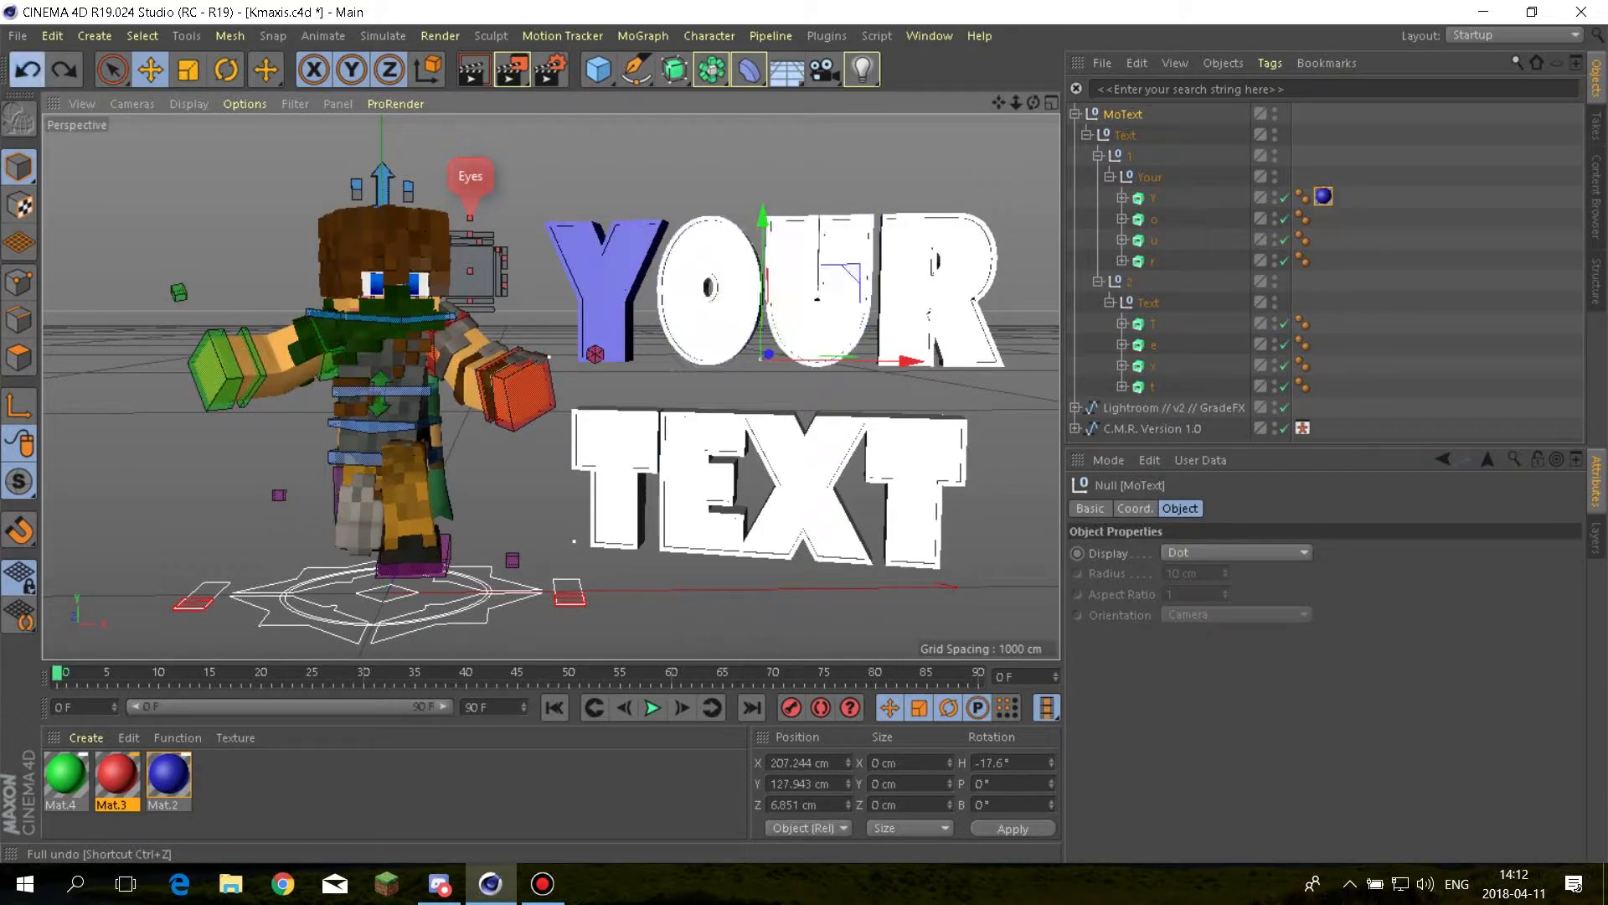
{"action": "left_click", "coordinate": [27, 69]}
Switch to File Explorer and open the C4D Rigs folder inside Videos > Thumbnails
{"action": "left_click", "coordinate": [231, 884]}
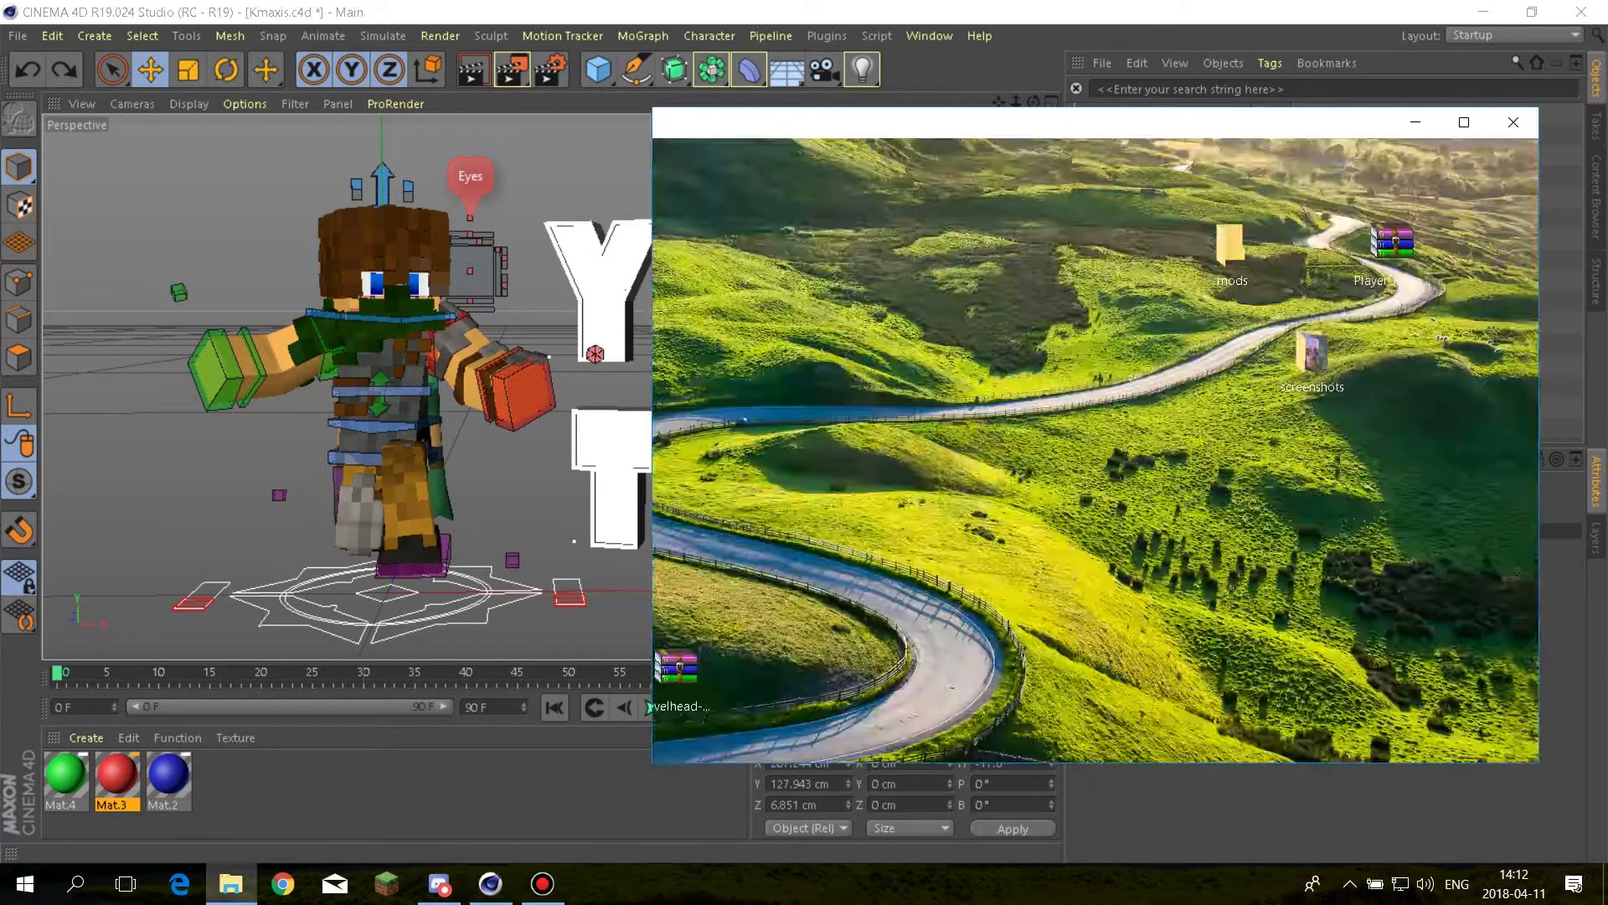
{"action": "left_click", "coordinate": [725, 452]}
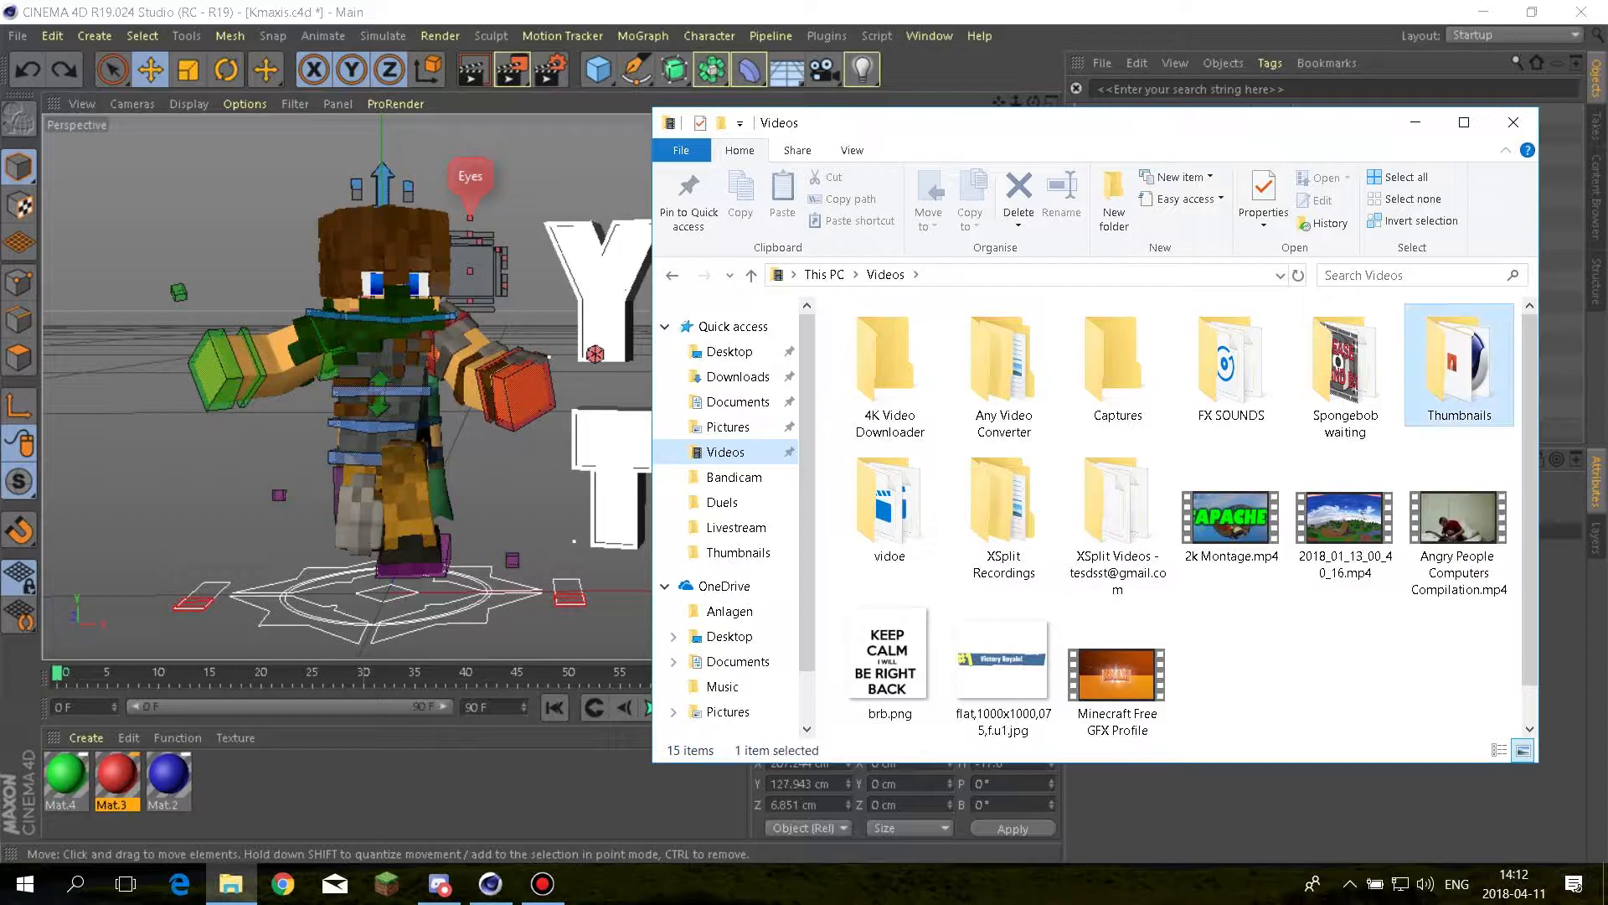
{"action": "key", "text": "Return"}
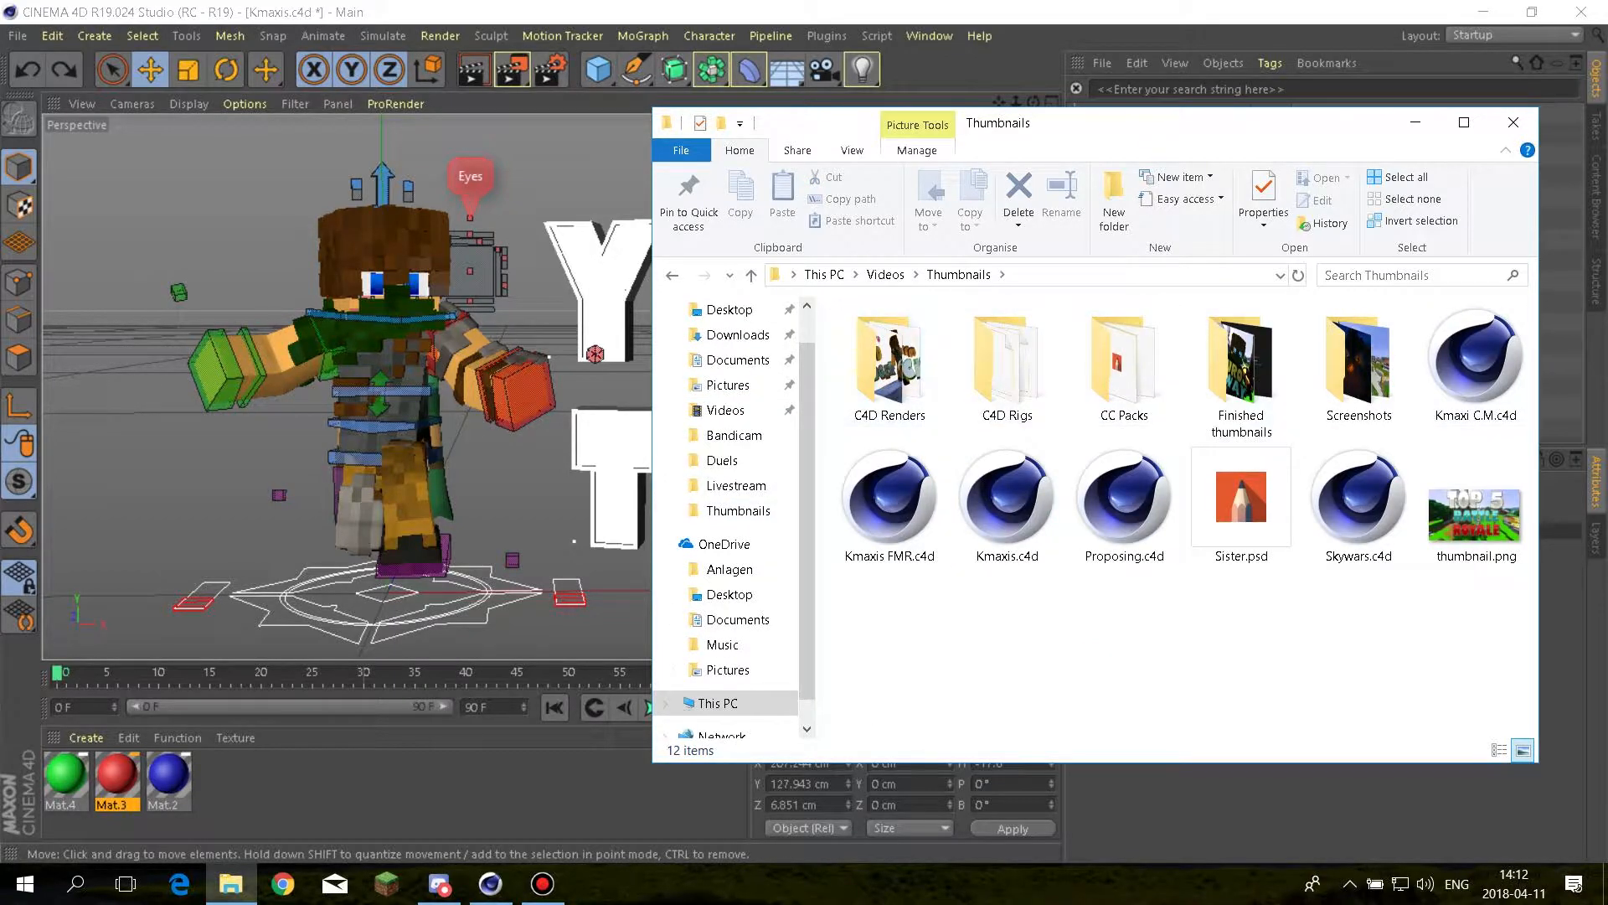
{"action": "left_click", "coordinate": [1124, 369]}
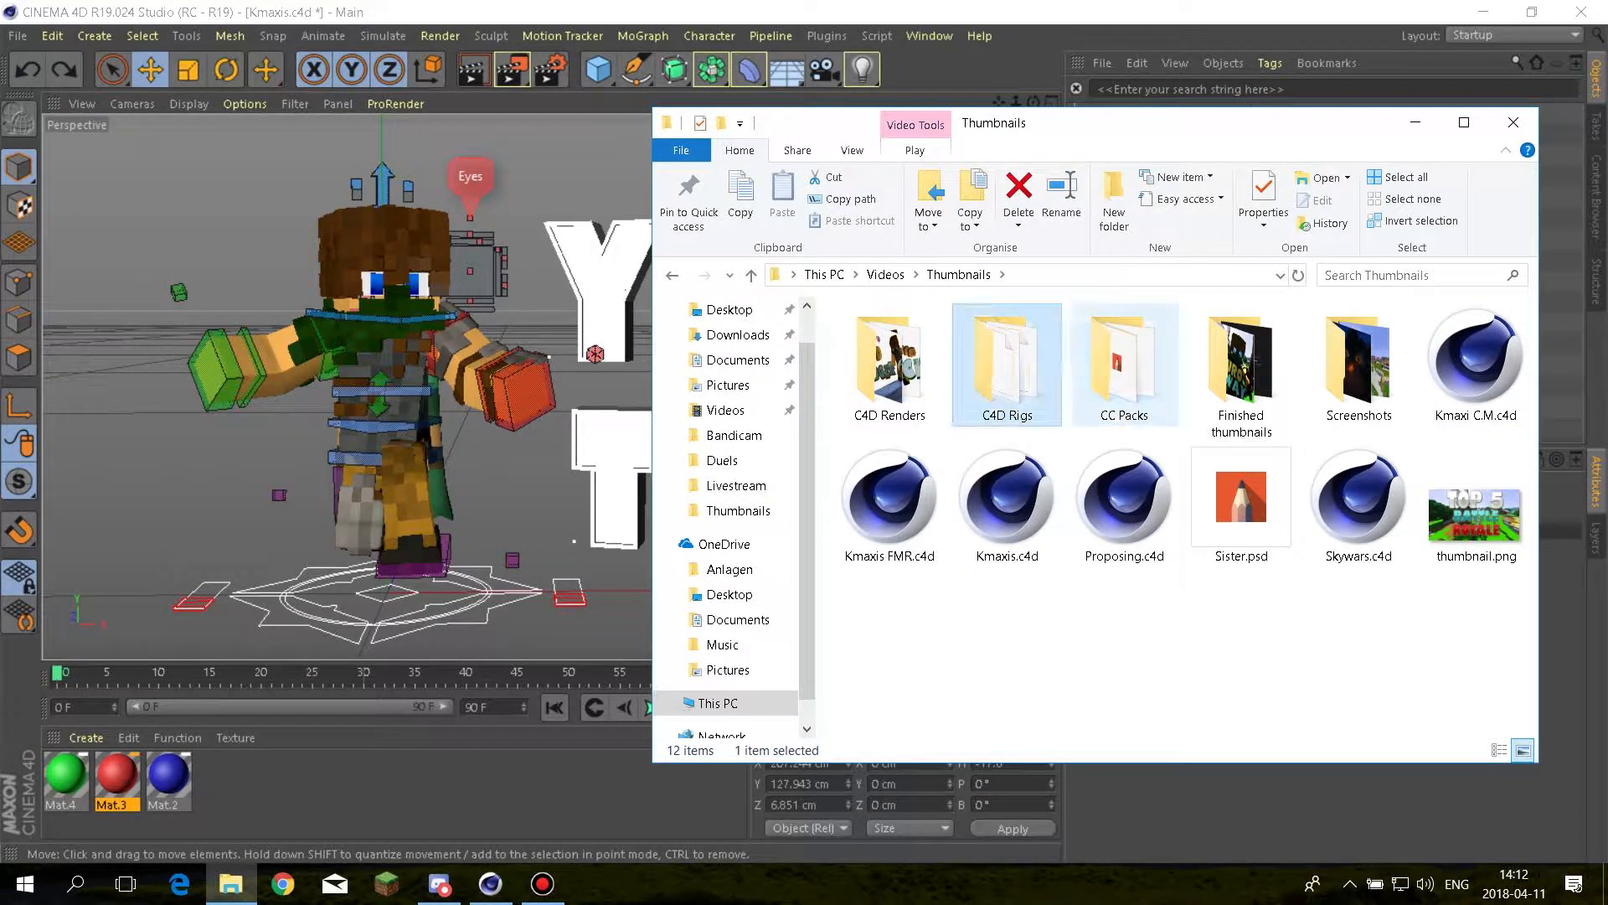
{"action": "double_click", "coordinate": [1006, 366]}
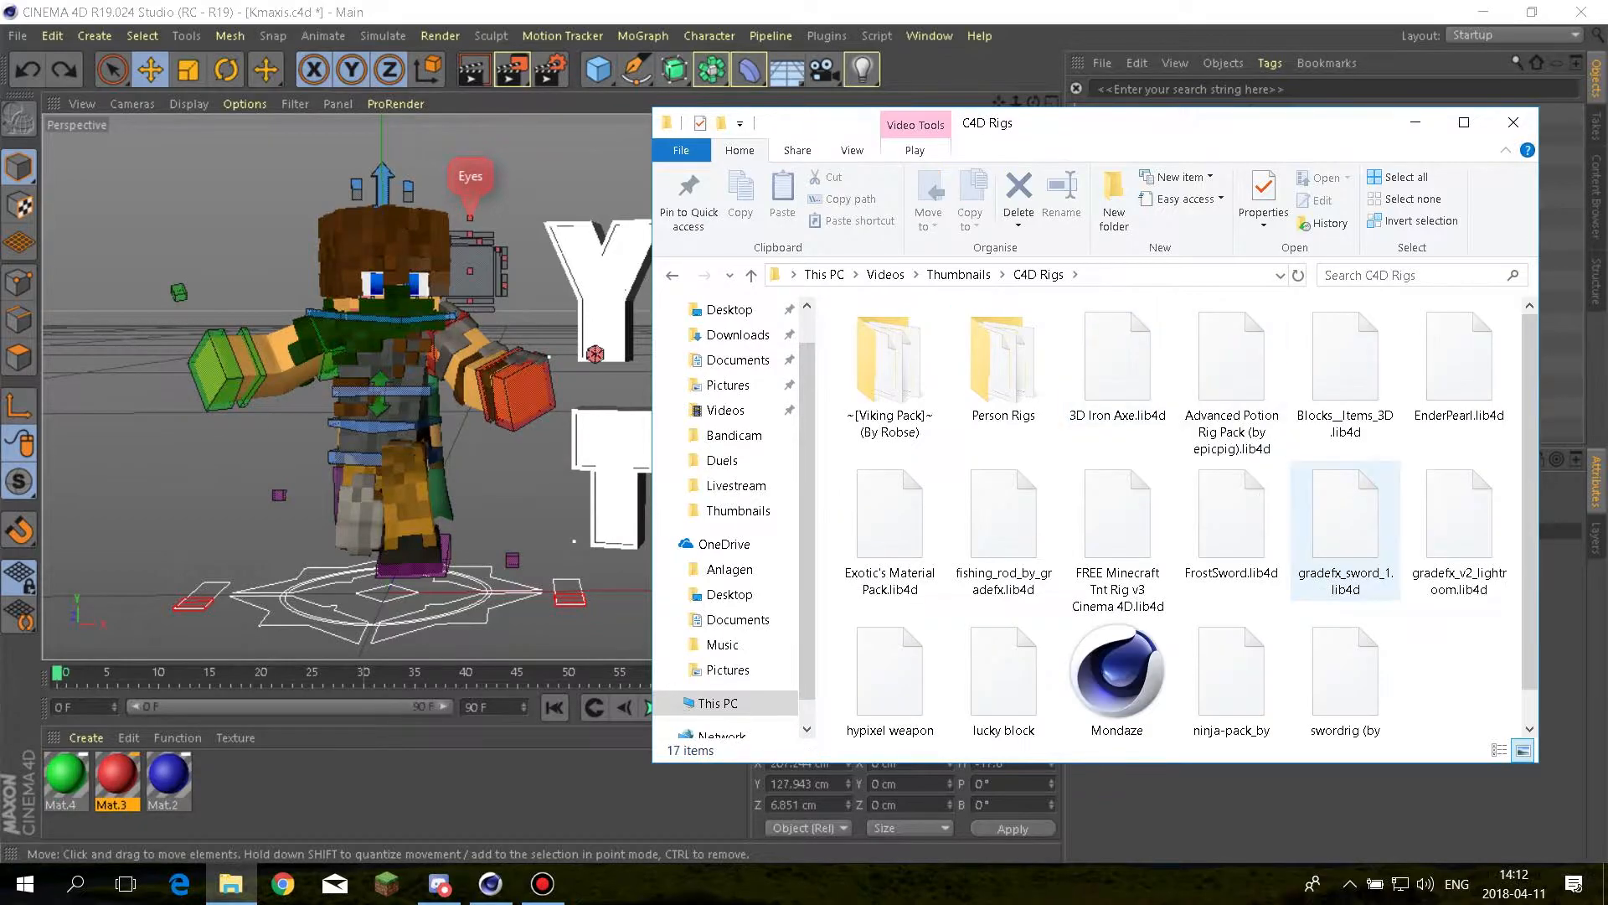
Load the Blocks__Items_3D.lib4d preset library into Cinema 4D and open its Blocks folder
{"action": "scroll", "coordinate": [1357, 502], "scroll_direction": "down", "scroll_amount": 1}
{"action": "left_click", "coordinate": [1345, 362]}
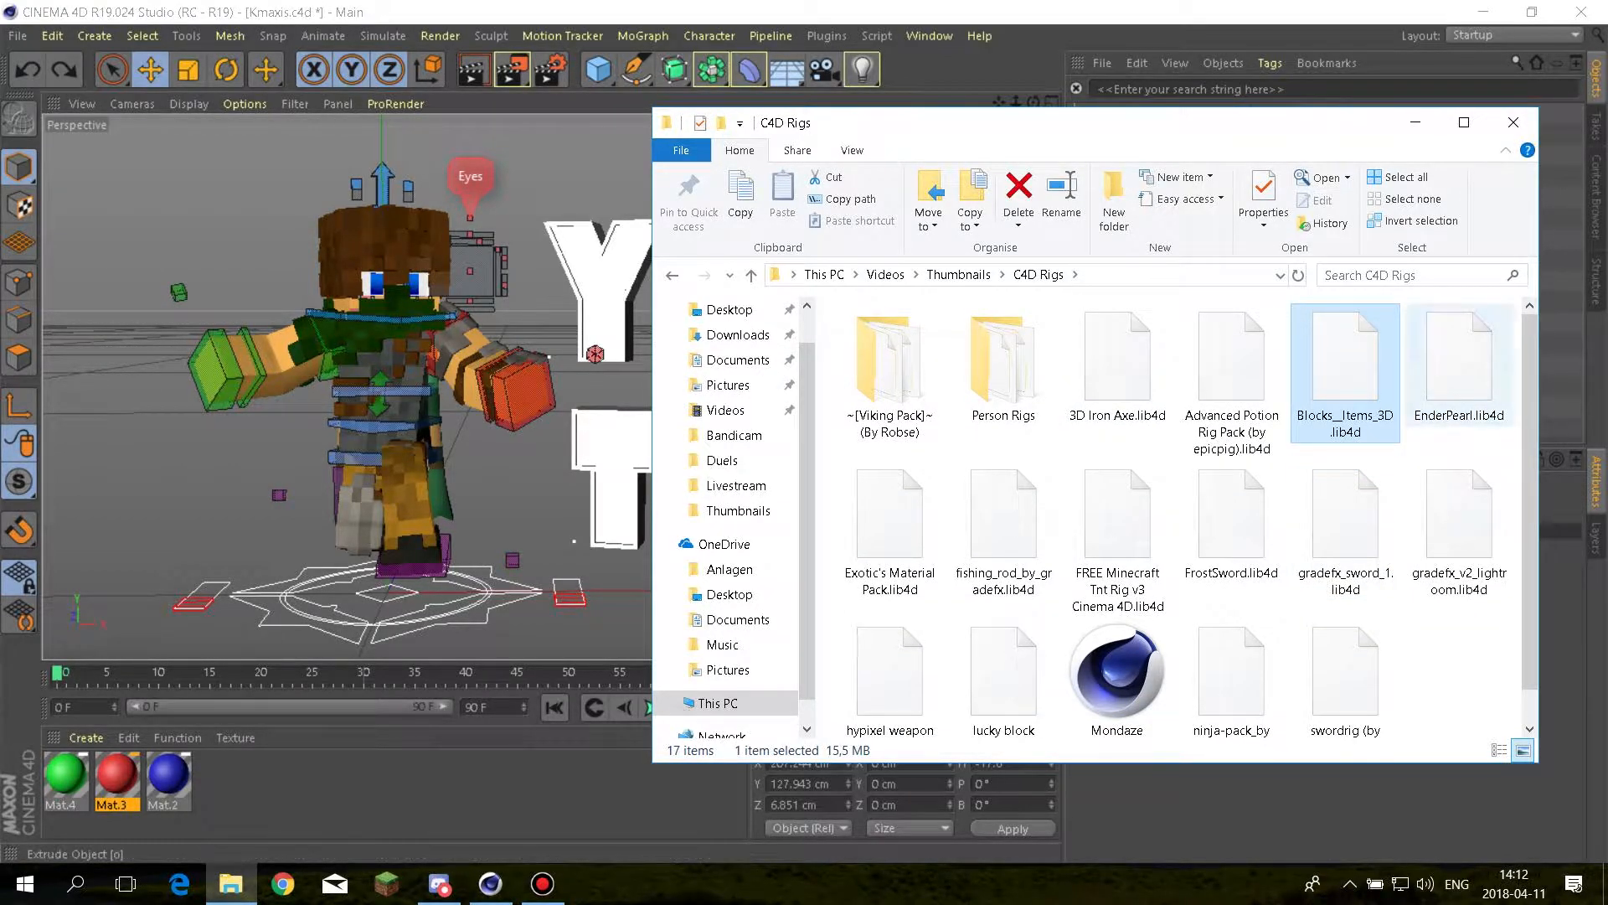
{"action": "key", "text": "Return"}
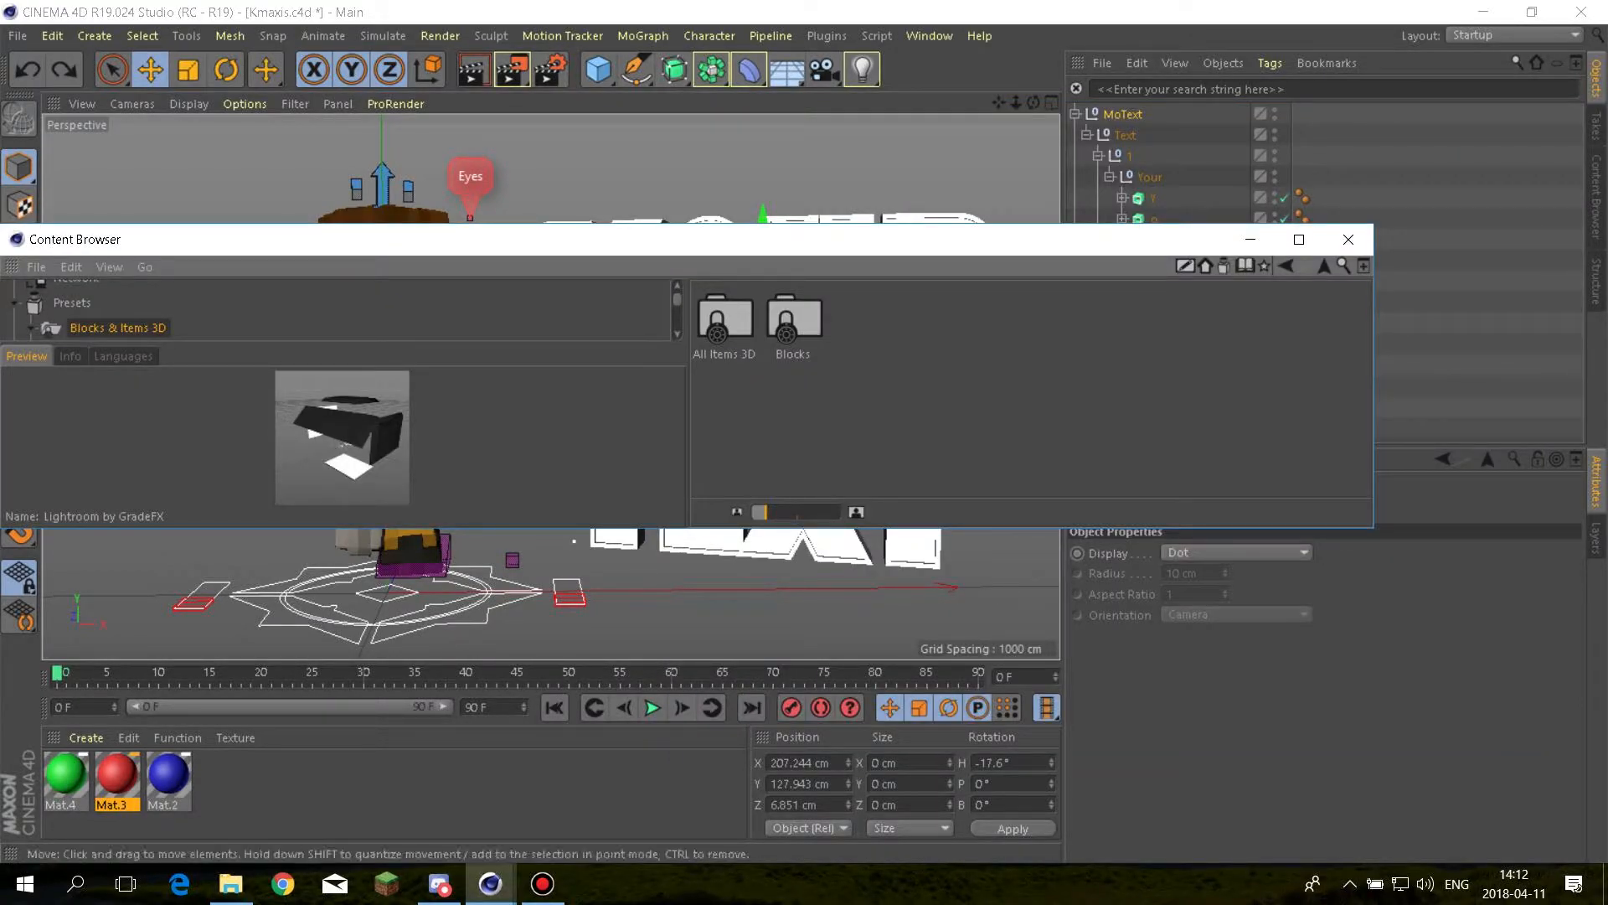
{"action": "double_click", "coordinate": [794, 320]}
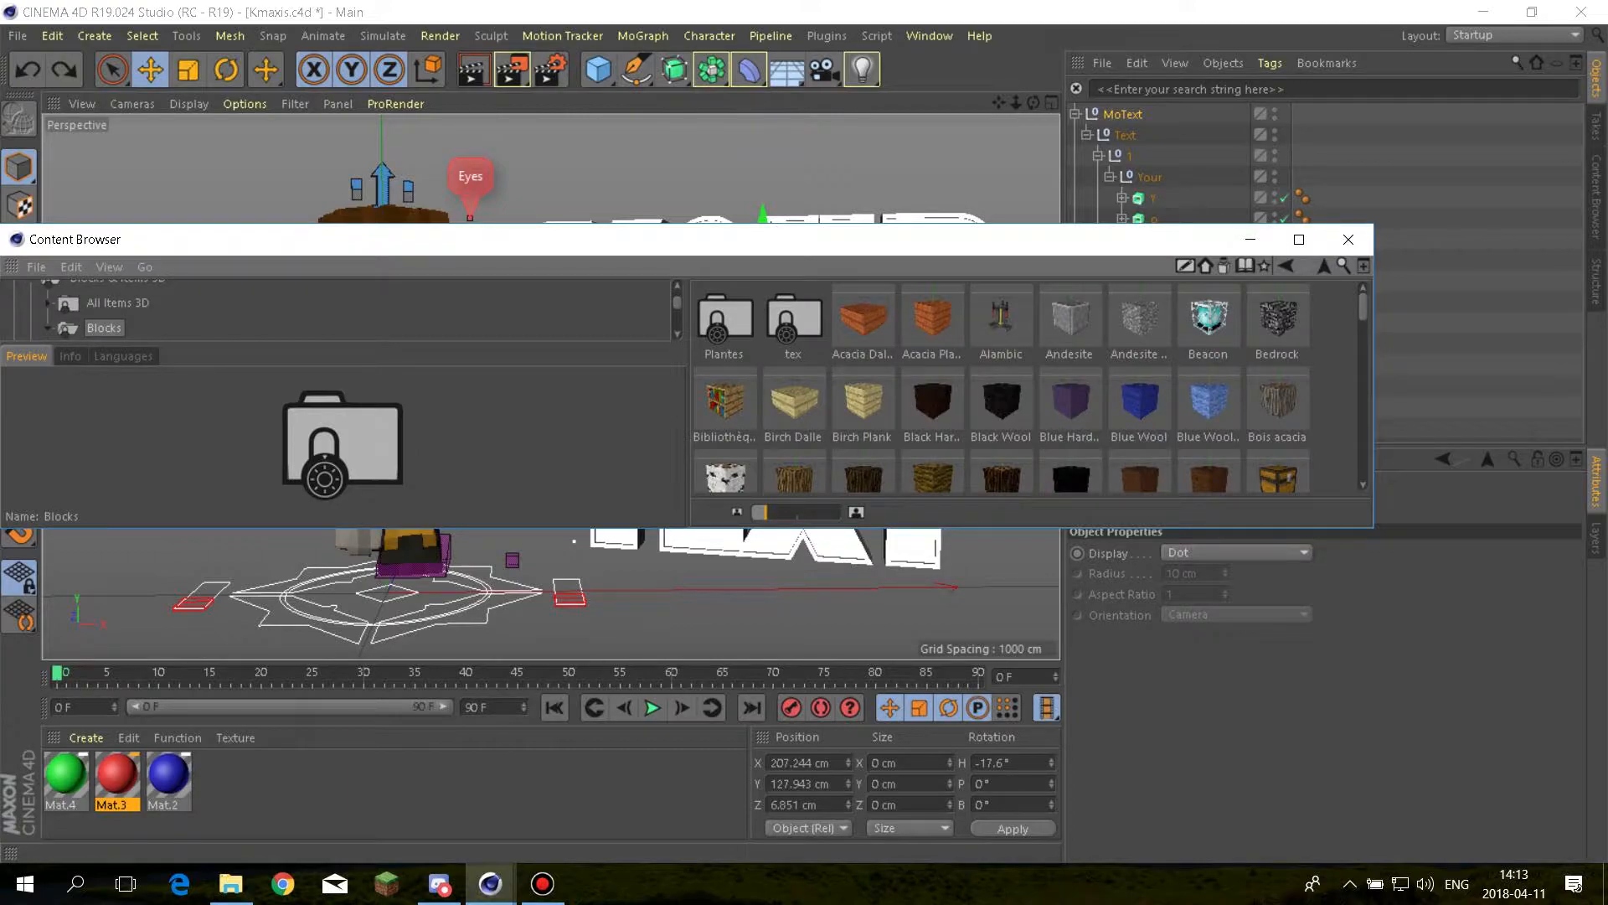
Add the Dark Oak Plank, Diamond Block and Gold Block presets to the scene and close the Content Browser
{"action": "left_click", "coordinate": [1300, 239]}
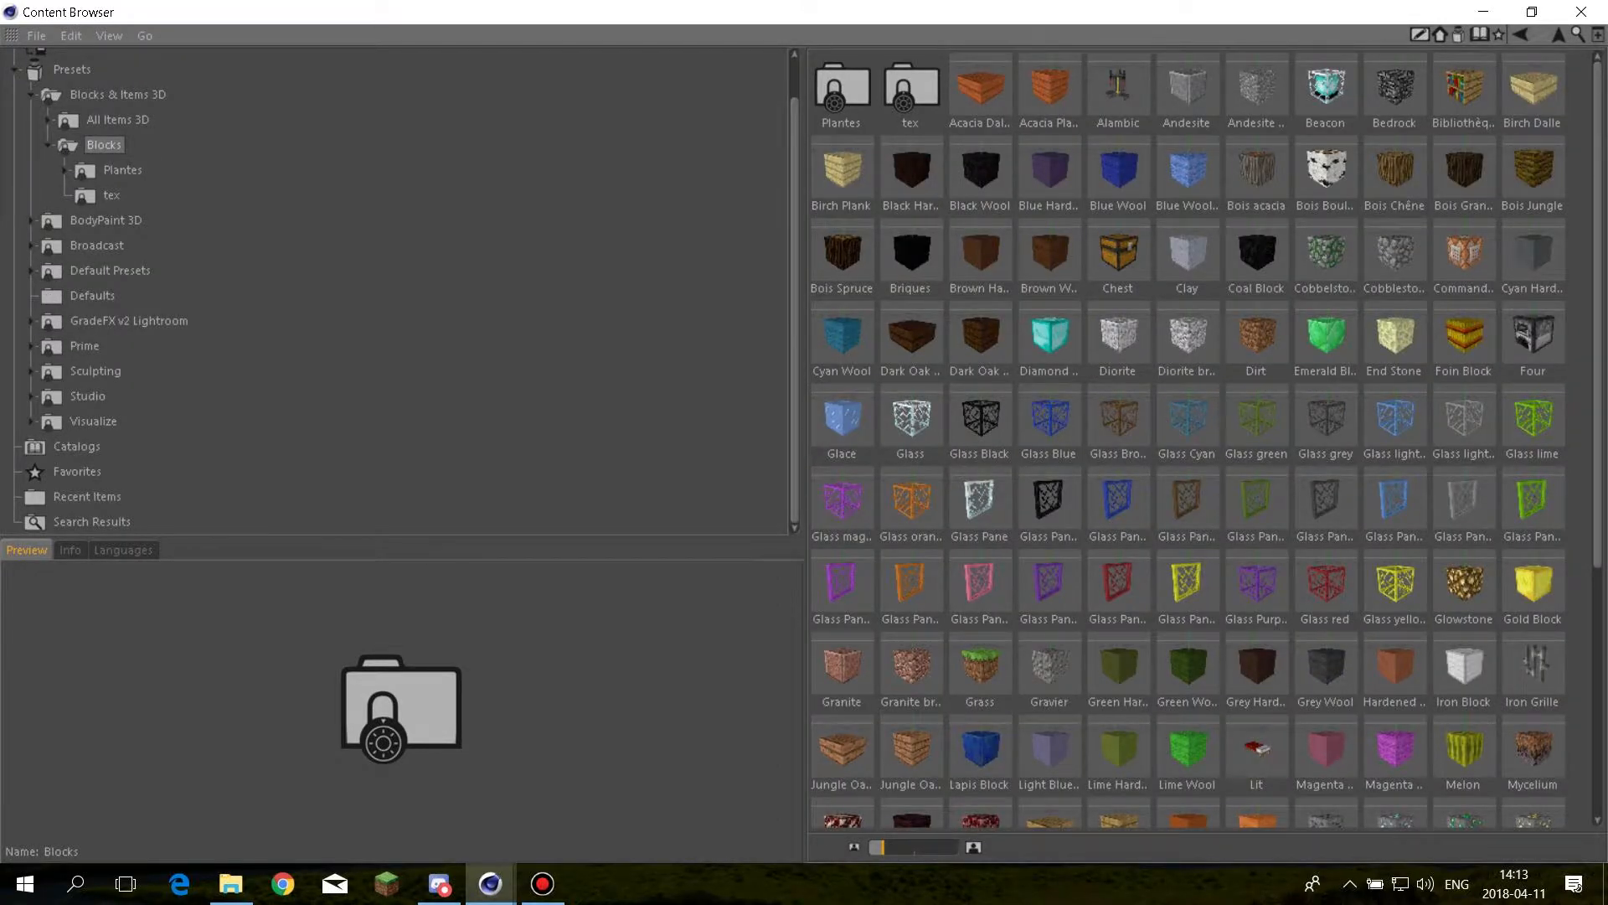
{"action": "left_click", "coordinate": [1049, 88]}
{"action": "left_click", "coordinate": [1533, 88]}
{"action": "left_click", "coordinate": [1533, 172]}
{"action": "left_click", "coordinate": [842, 255]}
{"action": "left_click", "coordinate": [980, 338]}
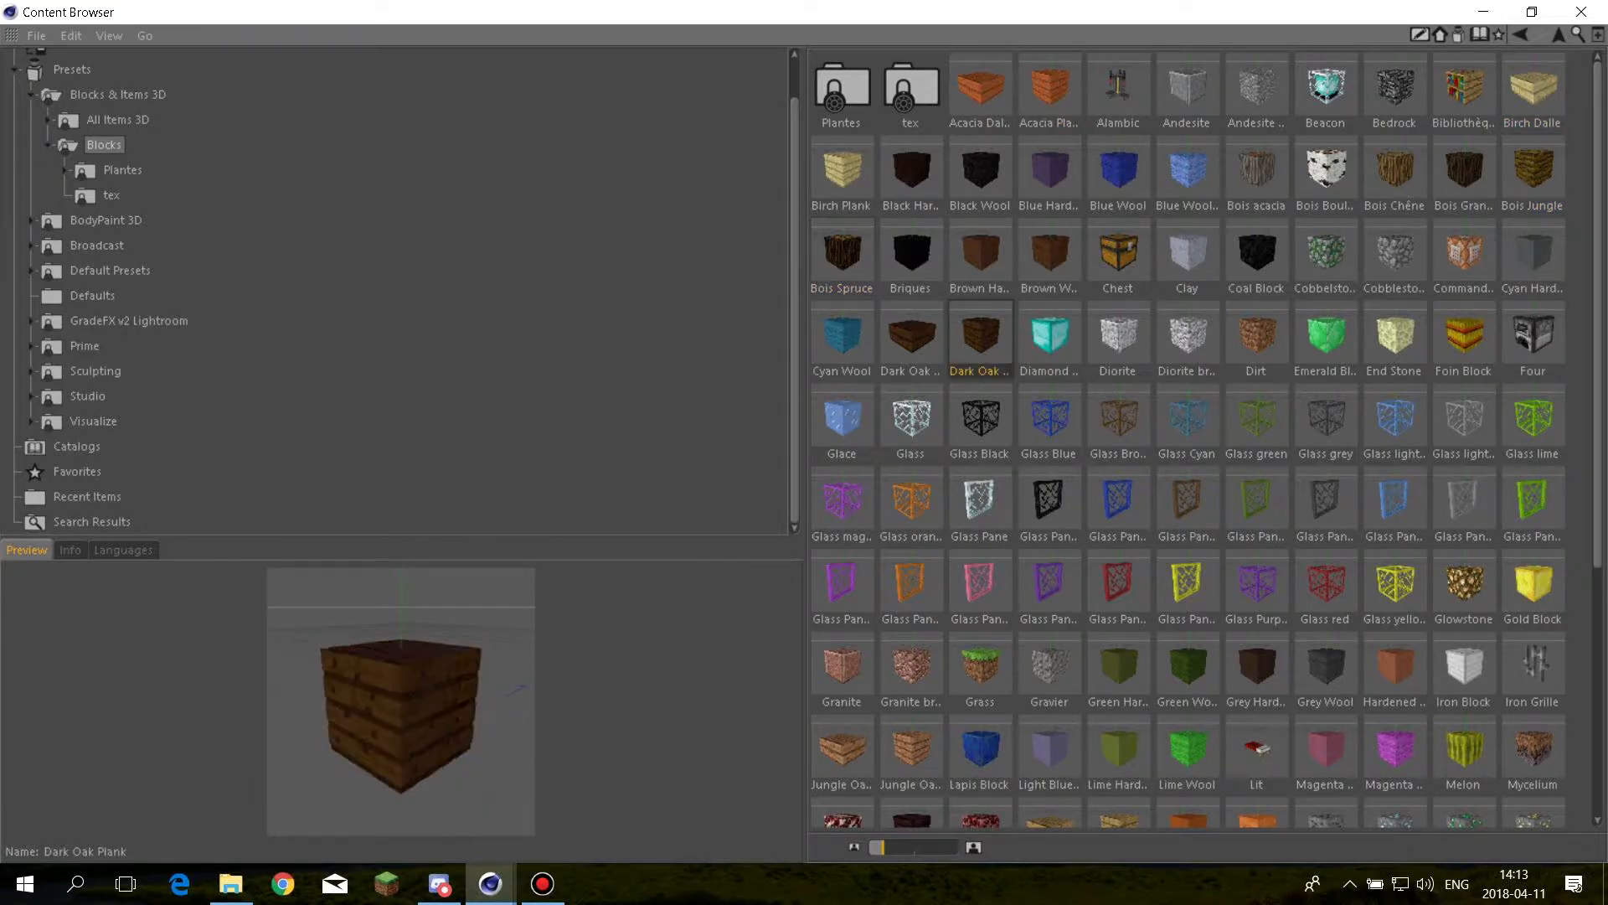
{"action": "left_click", "coordinate": [1050, 338]}
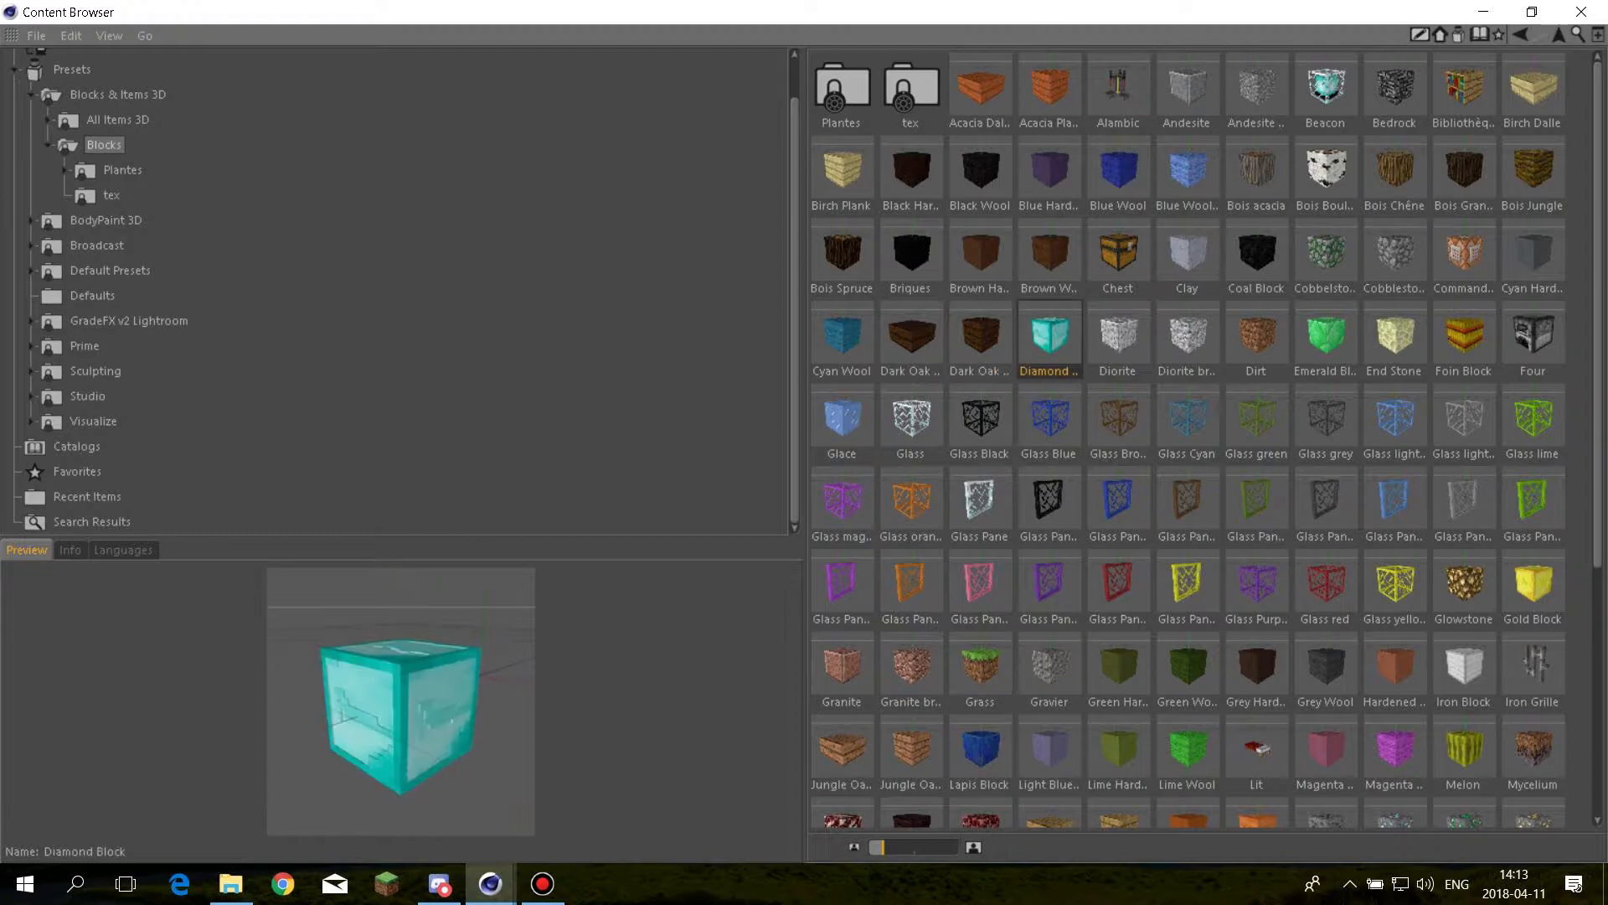
{"action": "left_click", "coordinate": [1533, 586]}
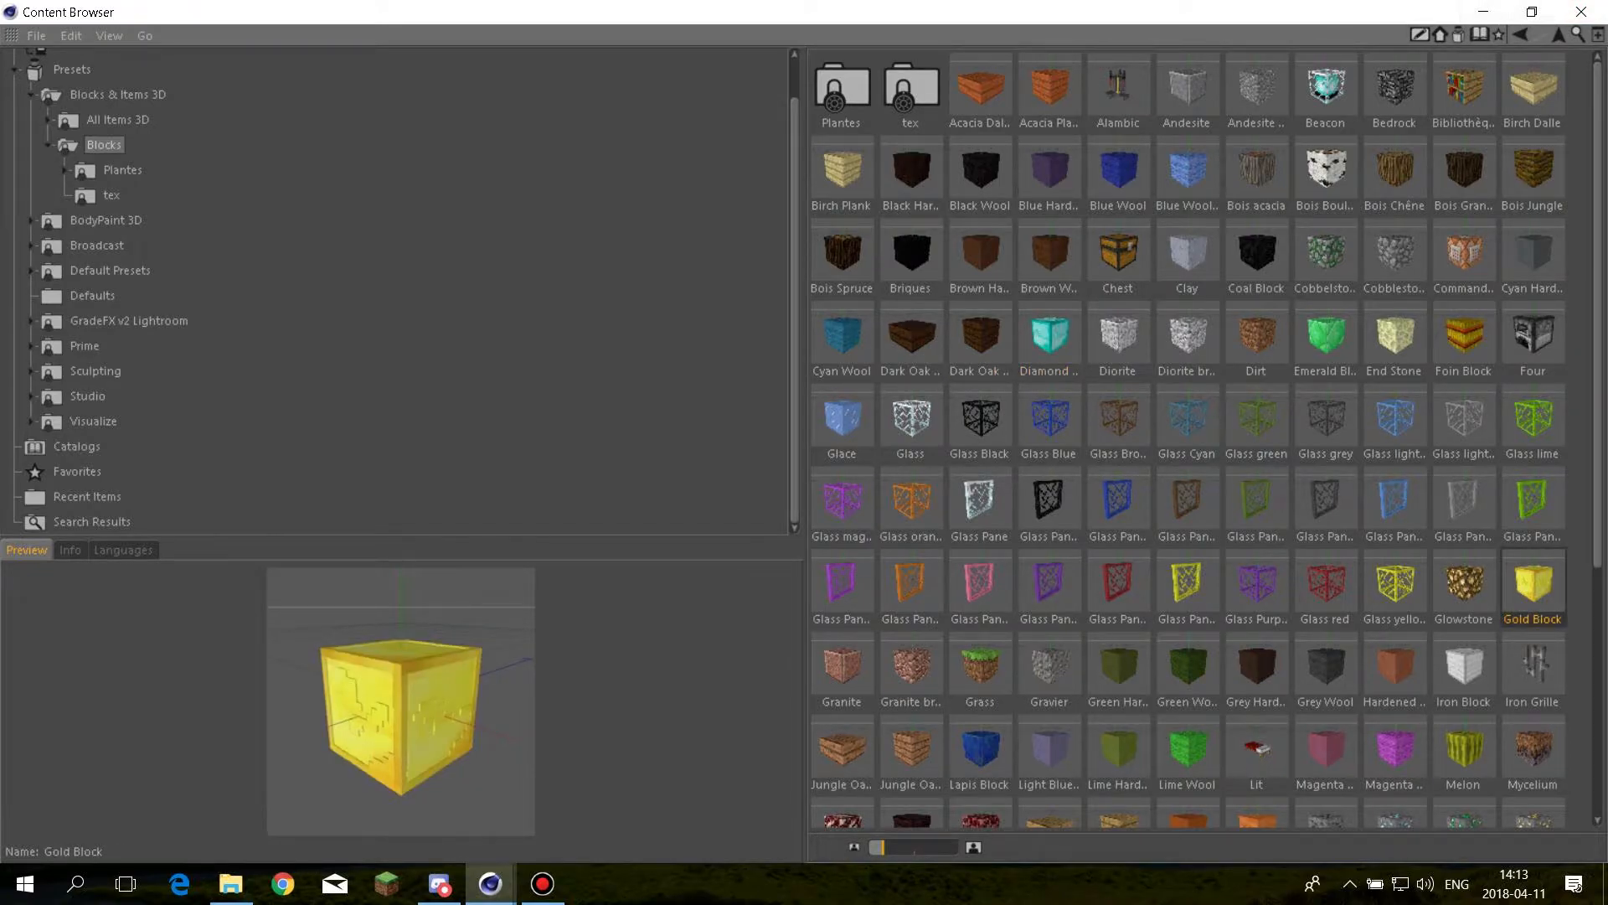
{"action": "left_click", "coordinate": [1580, 12]}
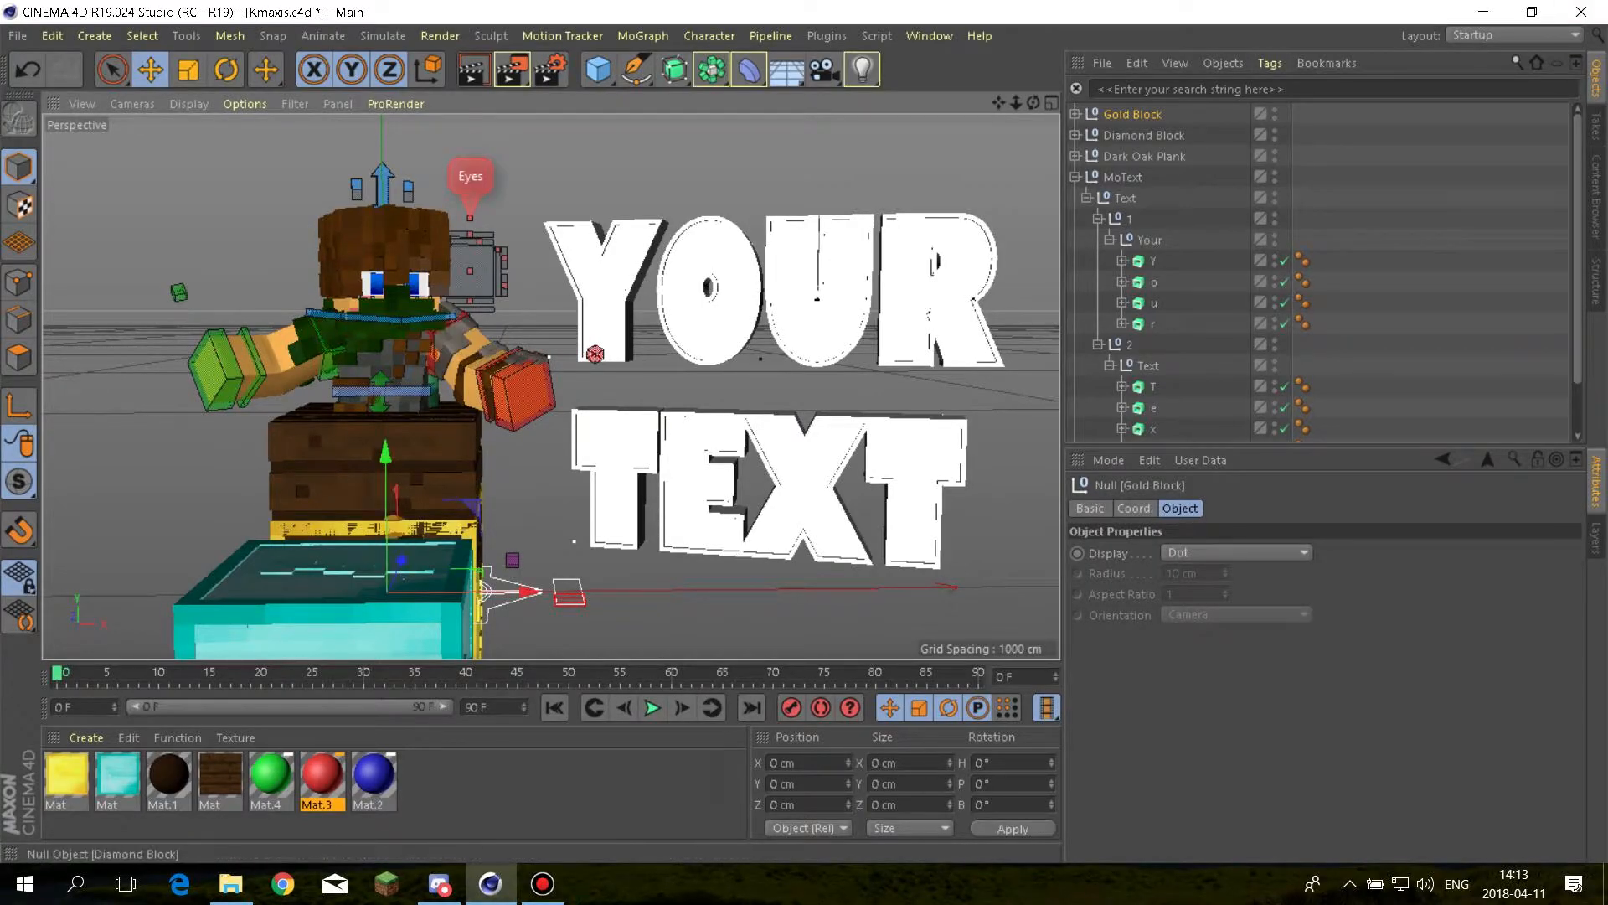
Delete the Gold Block, Diamond Block and Dark Oak Plank objects from the scene, keeping their materials
{"action": "left_click", "coordinate": [1144, 156]}
{"action": "left_click", "coordinate": [1132, 115]}
{"action": "key", "text": "Delete"}
{"action": "left_click", "coordinate": [1133, 115]}
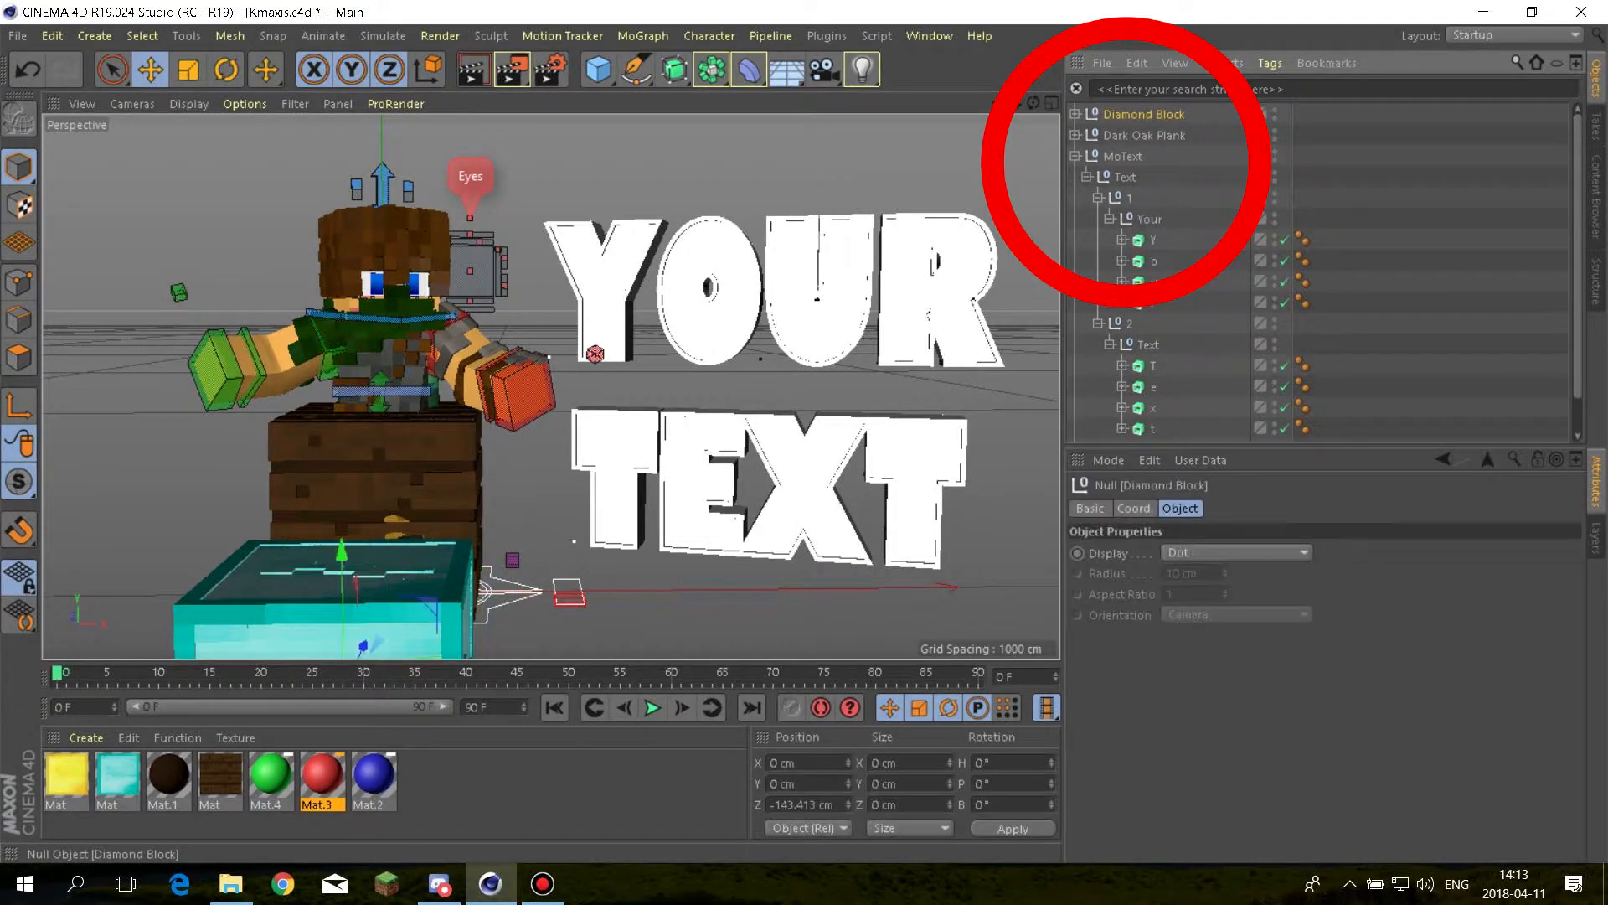
{"action": "key", "text": "Delete"}
{"action": "left_click", "coordinate": [1133, 115]}
{"action": "key", "text": "Delete"}
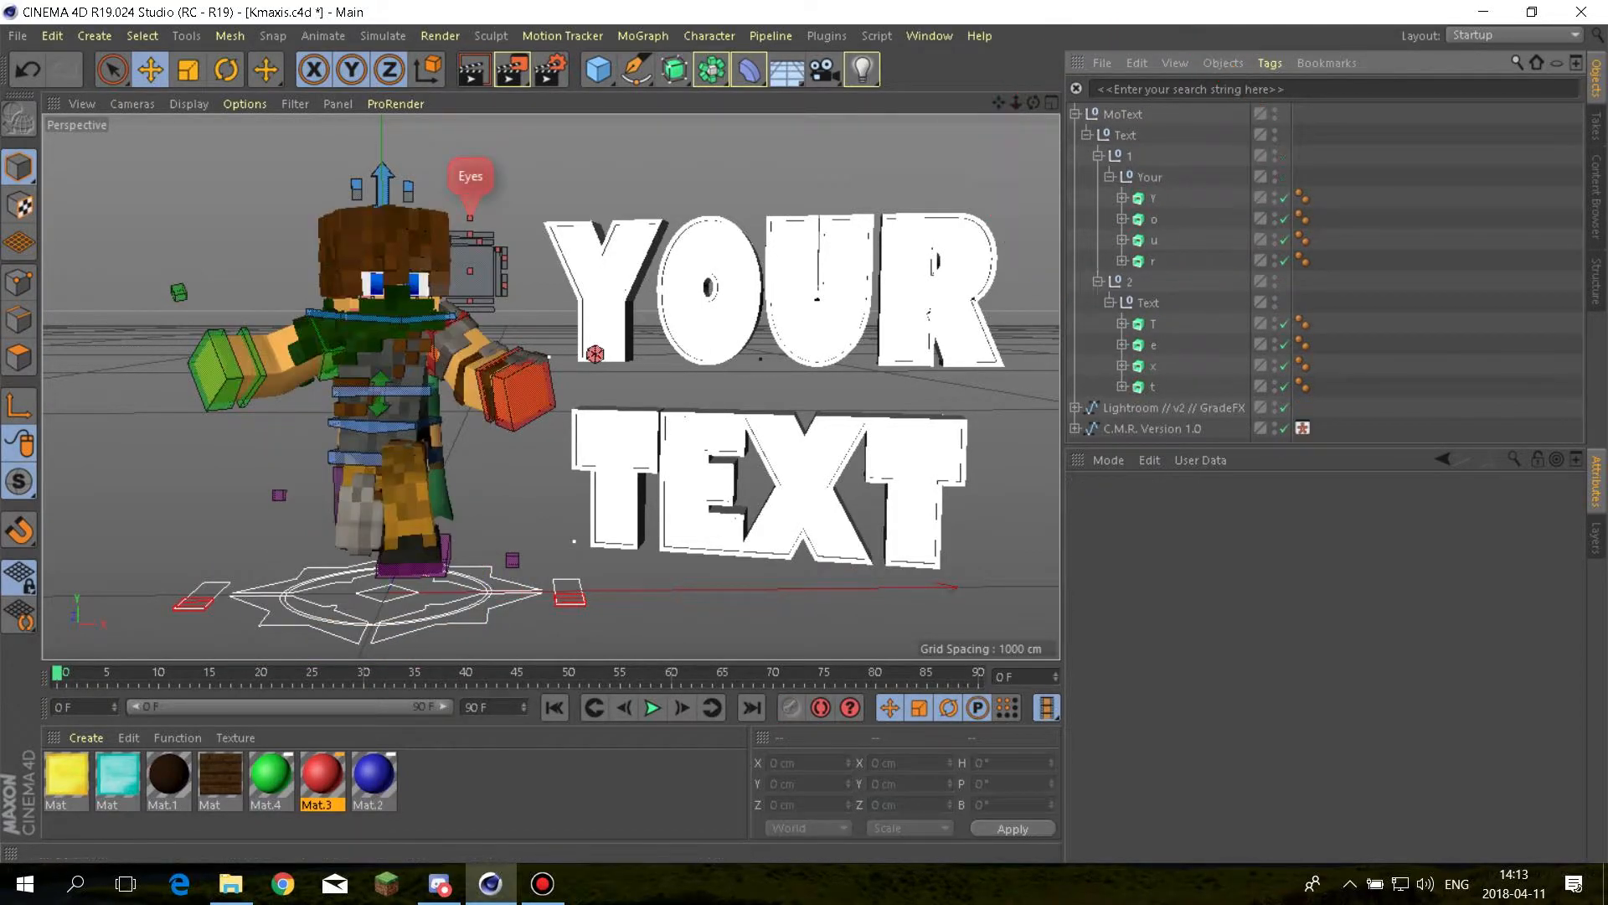
Apply the dark oak plank material to every letter of YOUR and TEXT
{"action": "left_click", "coordinate": [66, 774]}
{"action": "left_click", "coordinate": [117, 775]}
{"action": "left_click", "coordinate": [169, 775]}
{"action": "left_click", "coordinate": [220, 775]}
{"action": "left_click", "coordinate": [118, 775]}
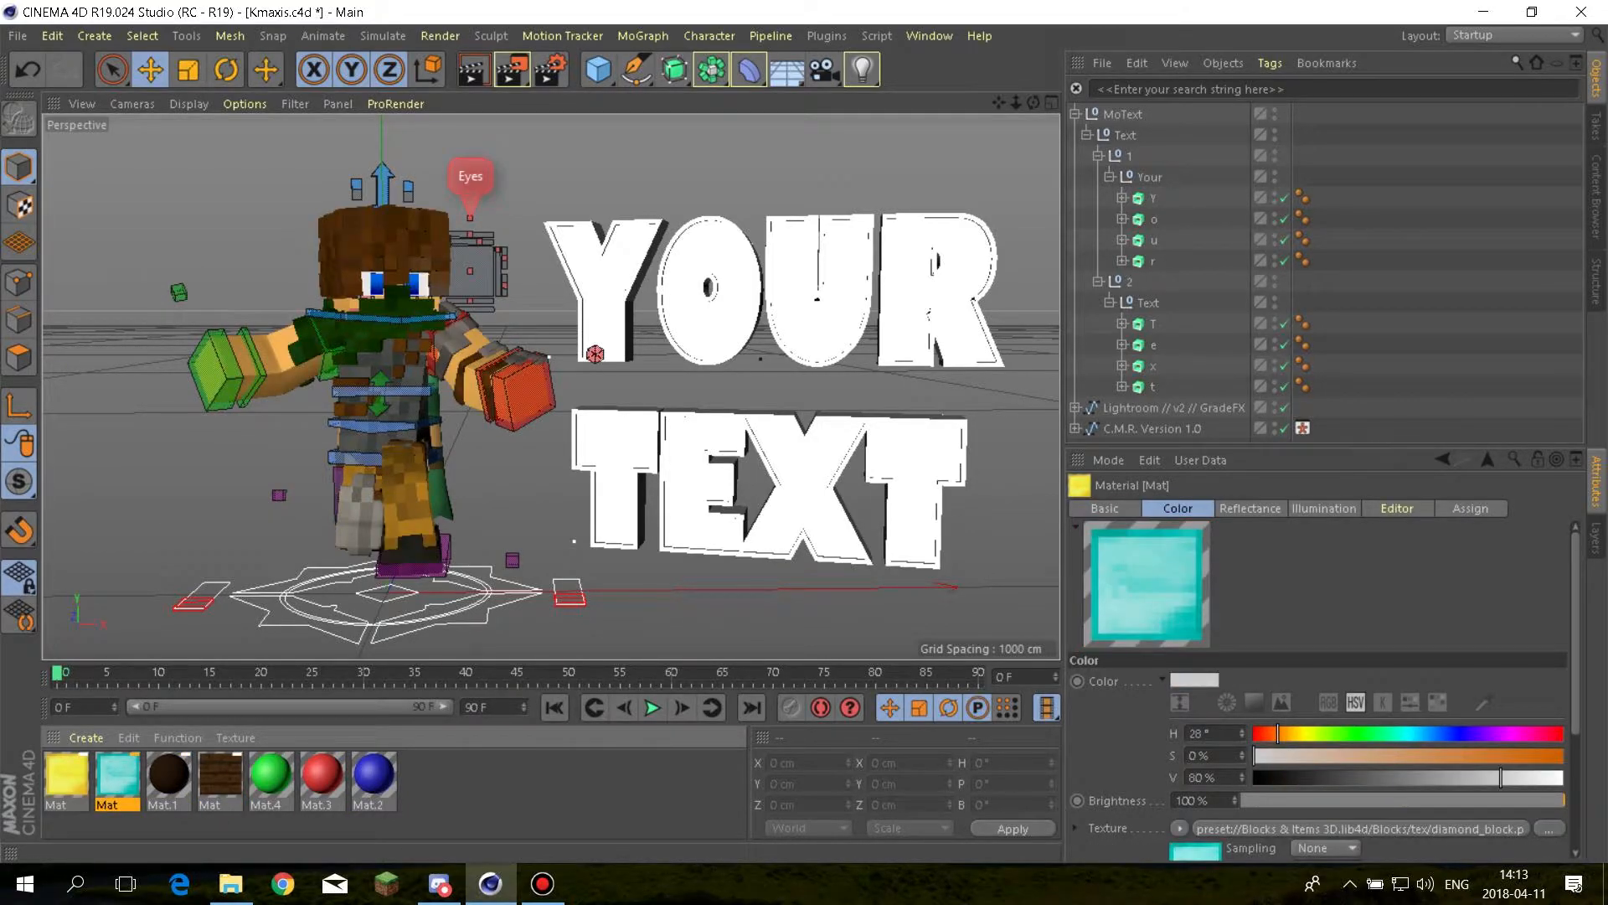
{"action": "left_click", "coordinate": [66, 774]}
{"action": "left_click", "coordinate": [220, 775]}
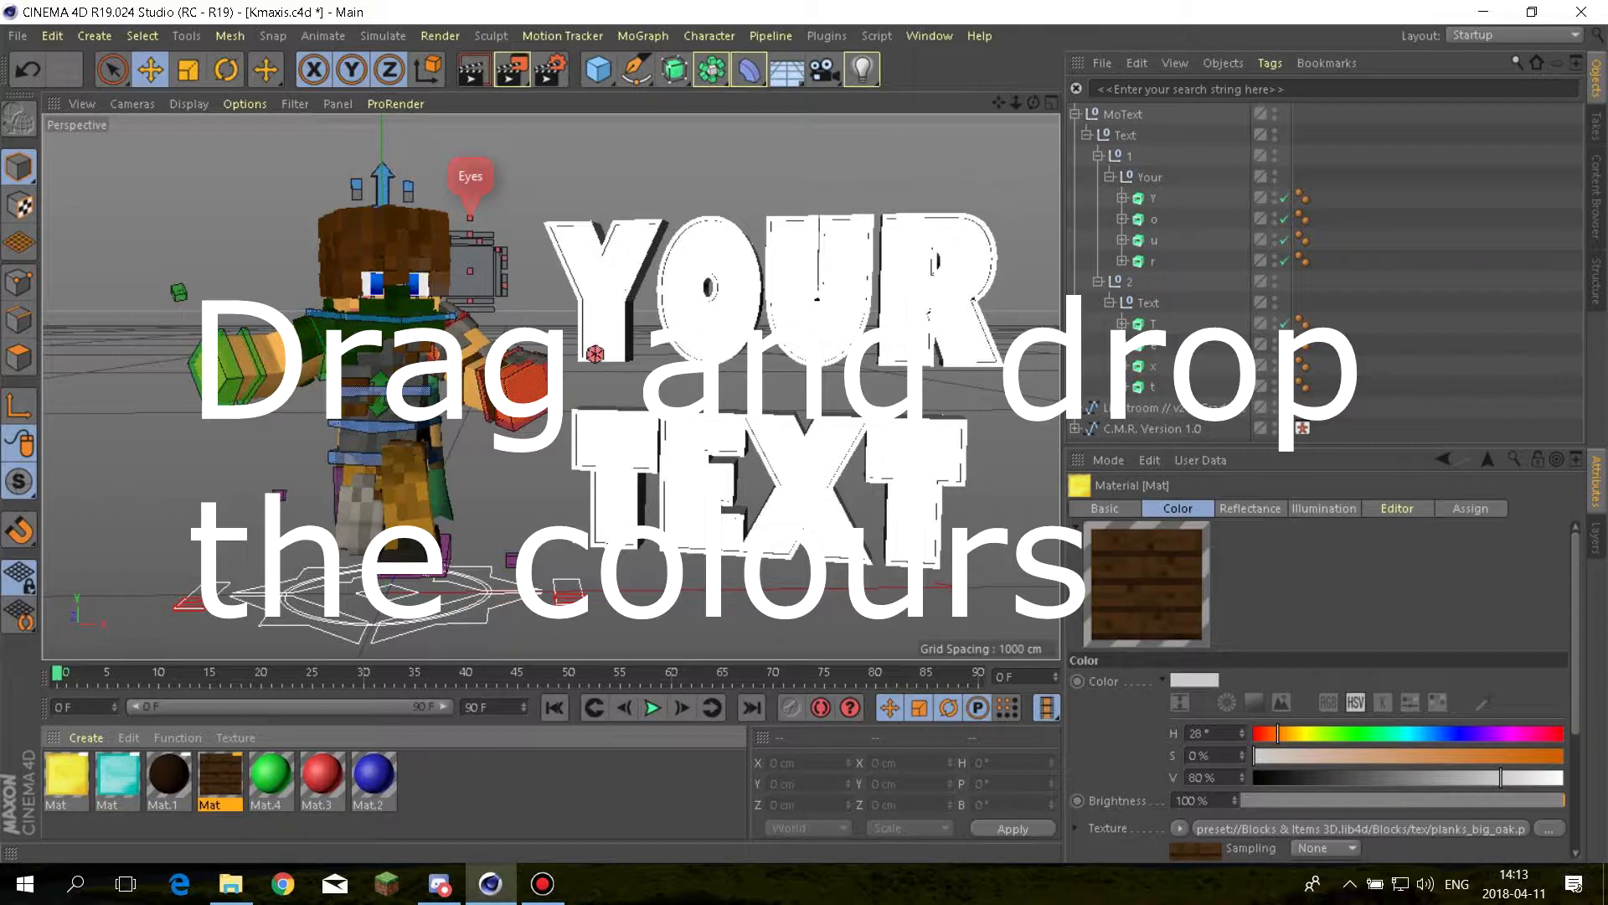
{"action": "left_click_drag", "start_coordinate": [220, 775], "coordinate": [1156, 198]}
{"action": "left_click_drag", "start_coordinate": [220, 775], "coordinate": [1156, 218]}
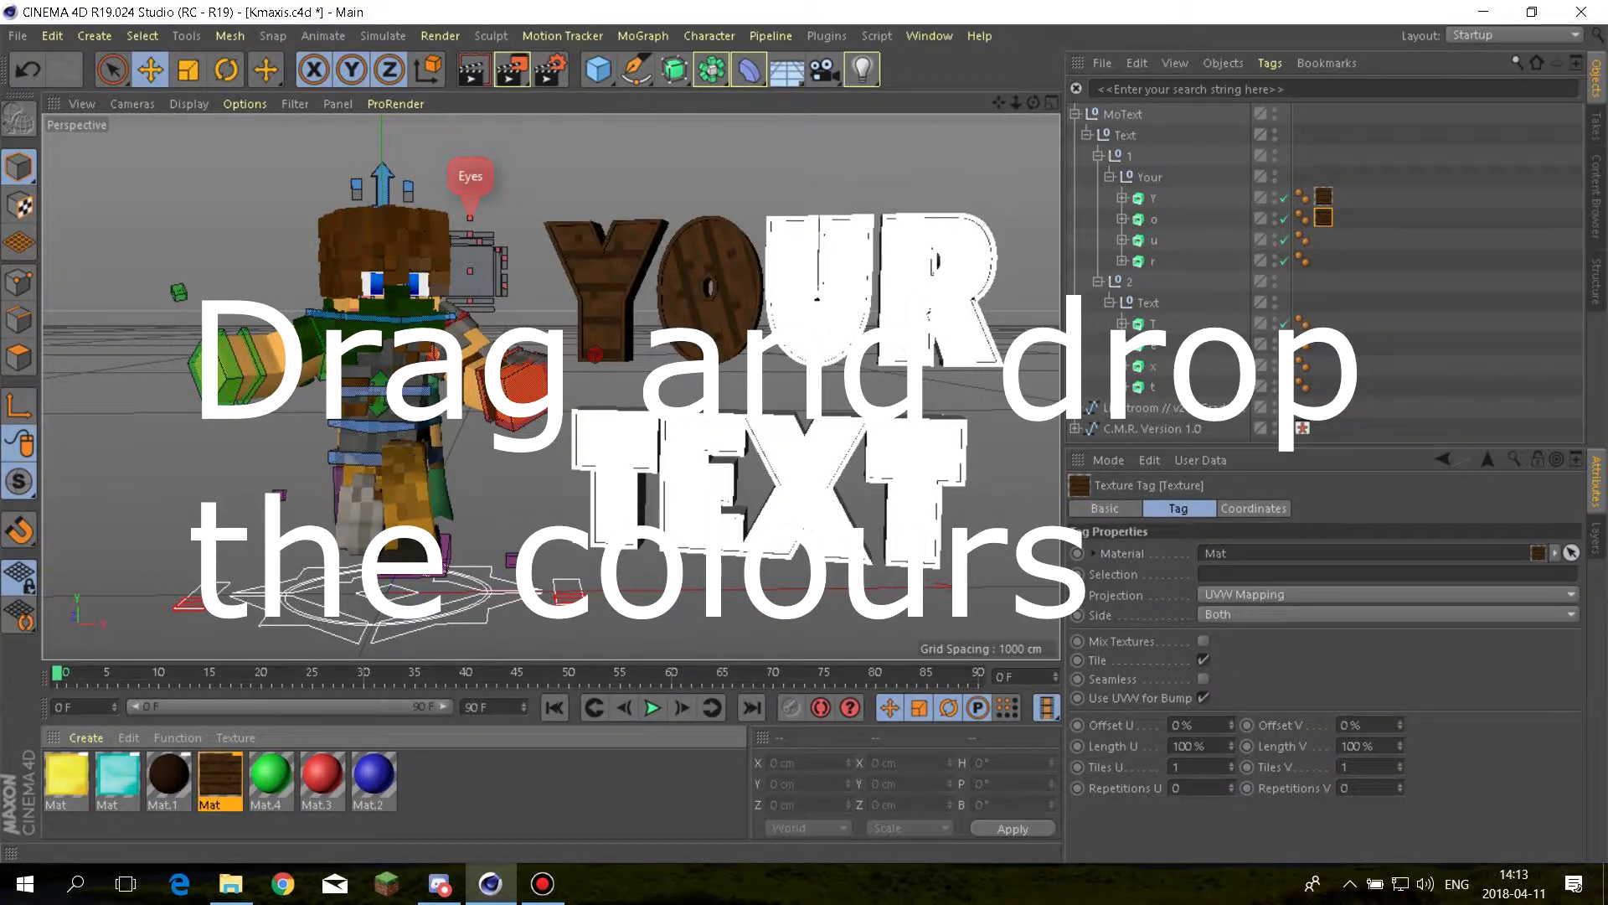
{"action": "left_click_drag", "start_coordinate": [220, 775], "coordinate": [1156, 239]}
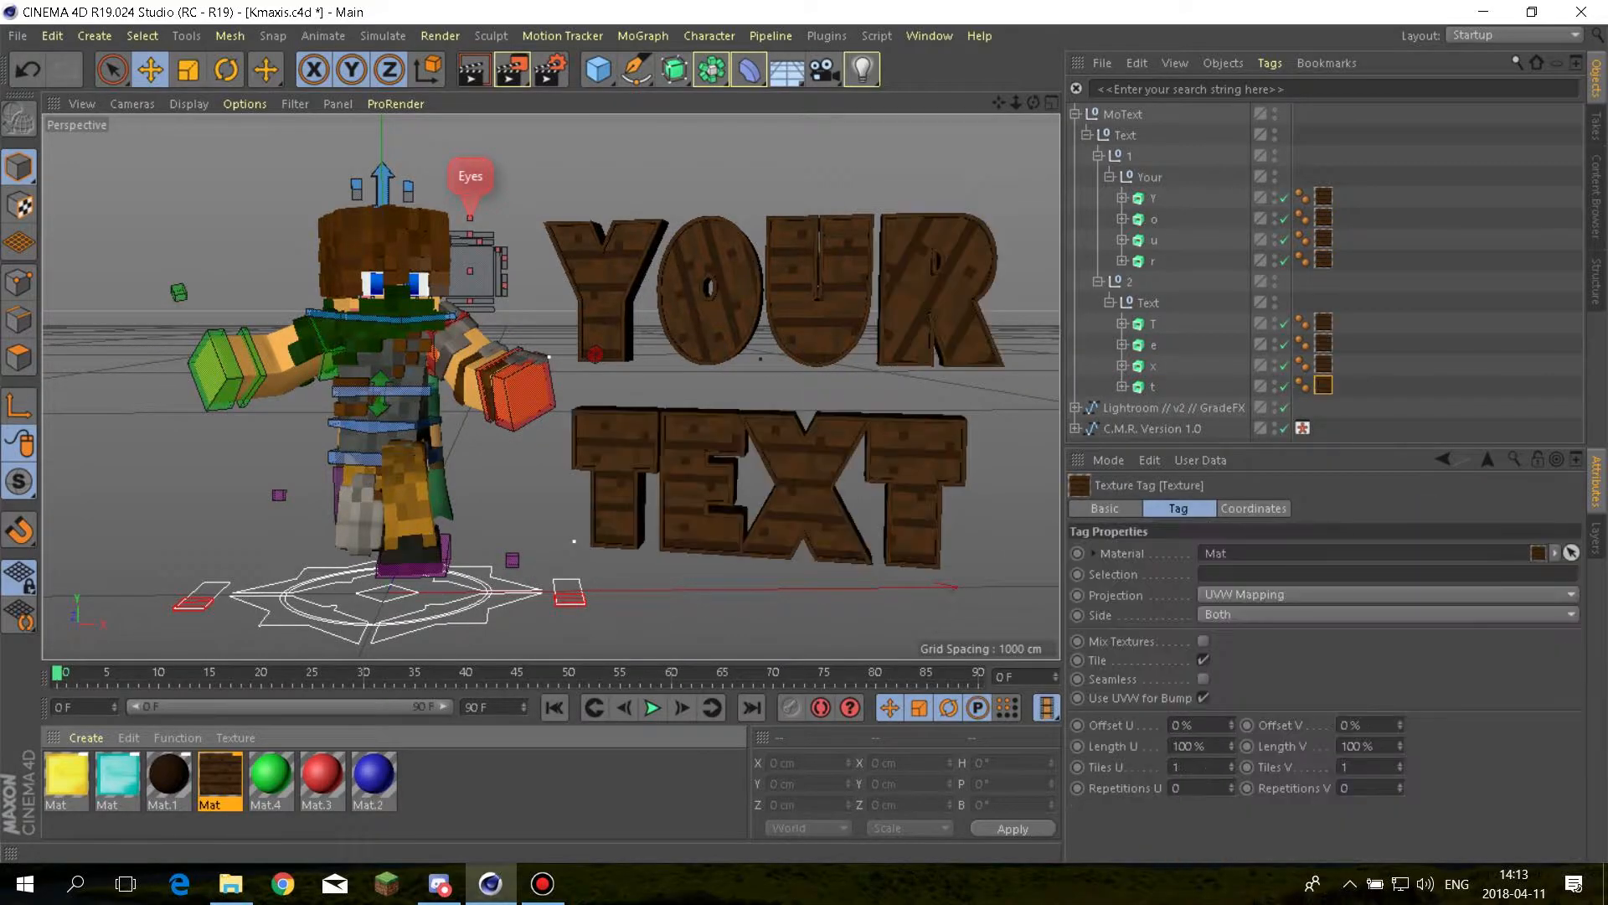
Add the gold block material to each letter of YOUR and the diamond block material to each letter of TEXT
{"action": "left_click", "coordinate": [67, 774]}
{"action": "left_click_drag", "start_coordinate": [67, 775], "coordinate": [1156, 198]}
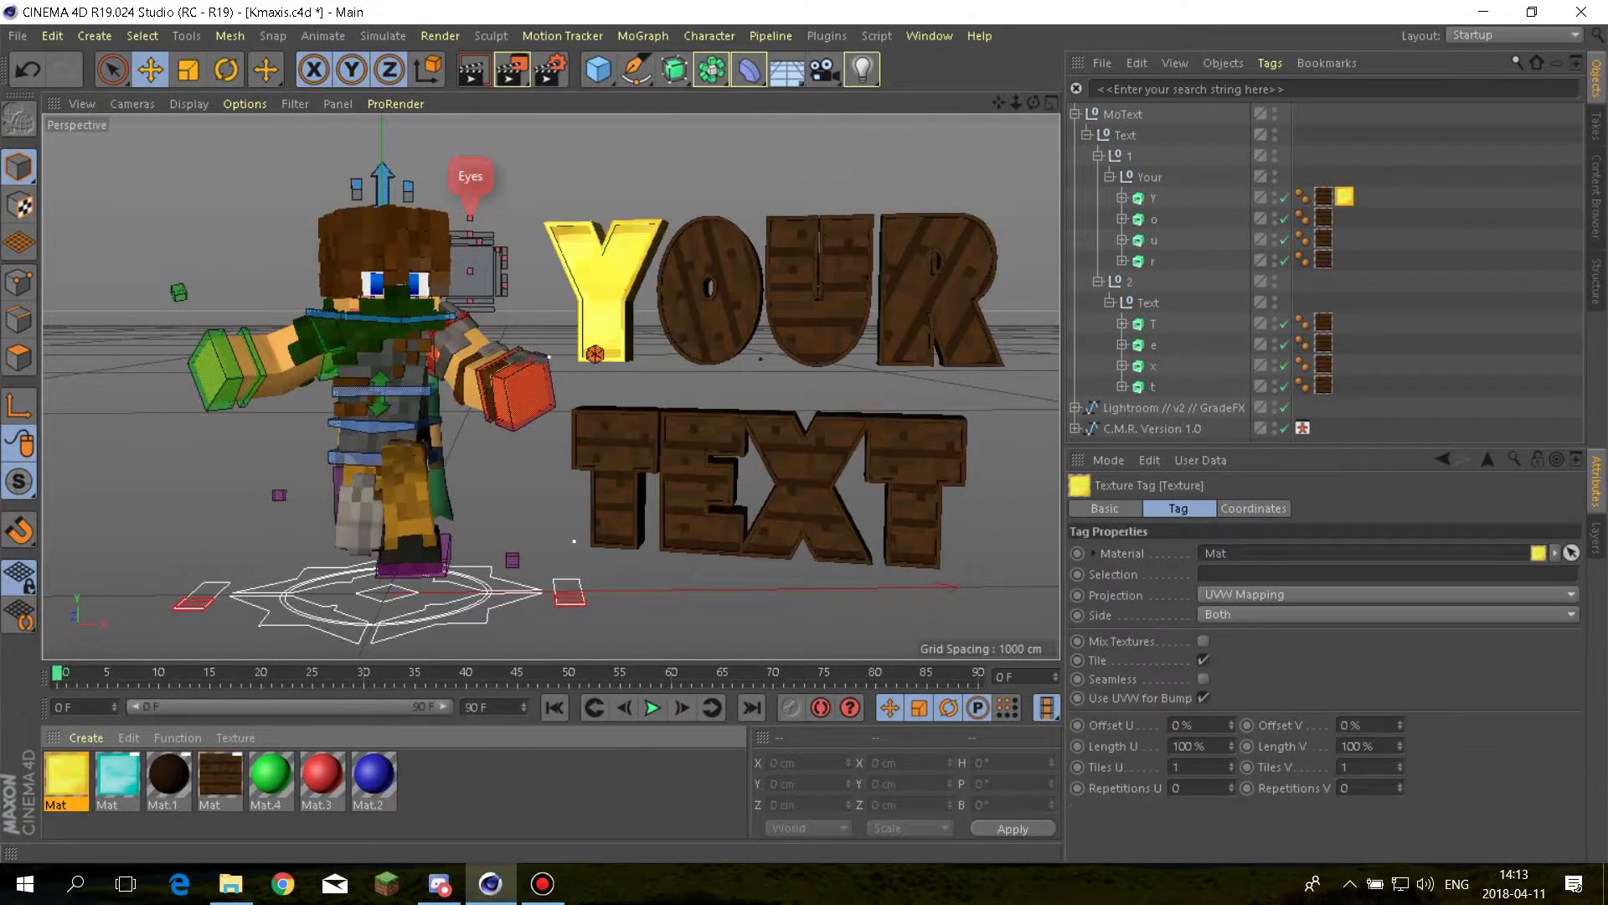
{"action": "left_click_drag", "start_coordinate": [67, 775], "coordinate": [1154, 219]}
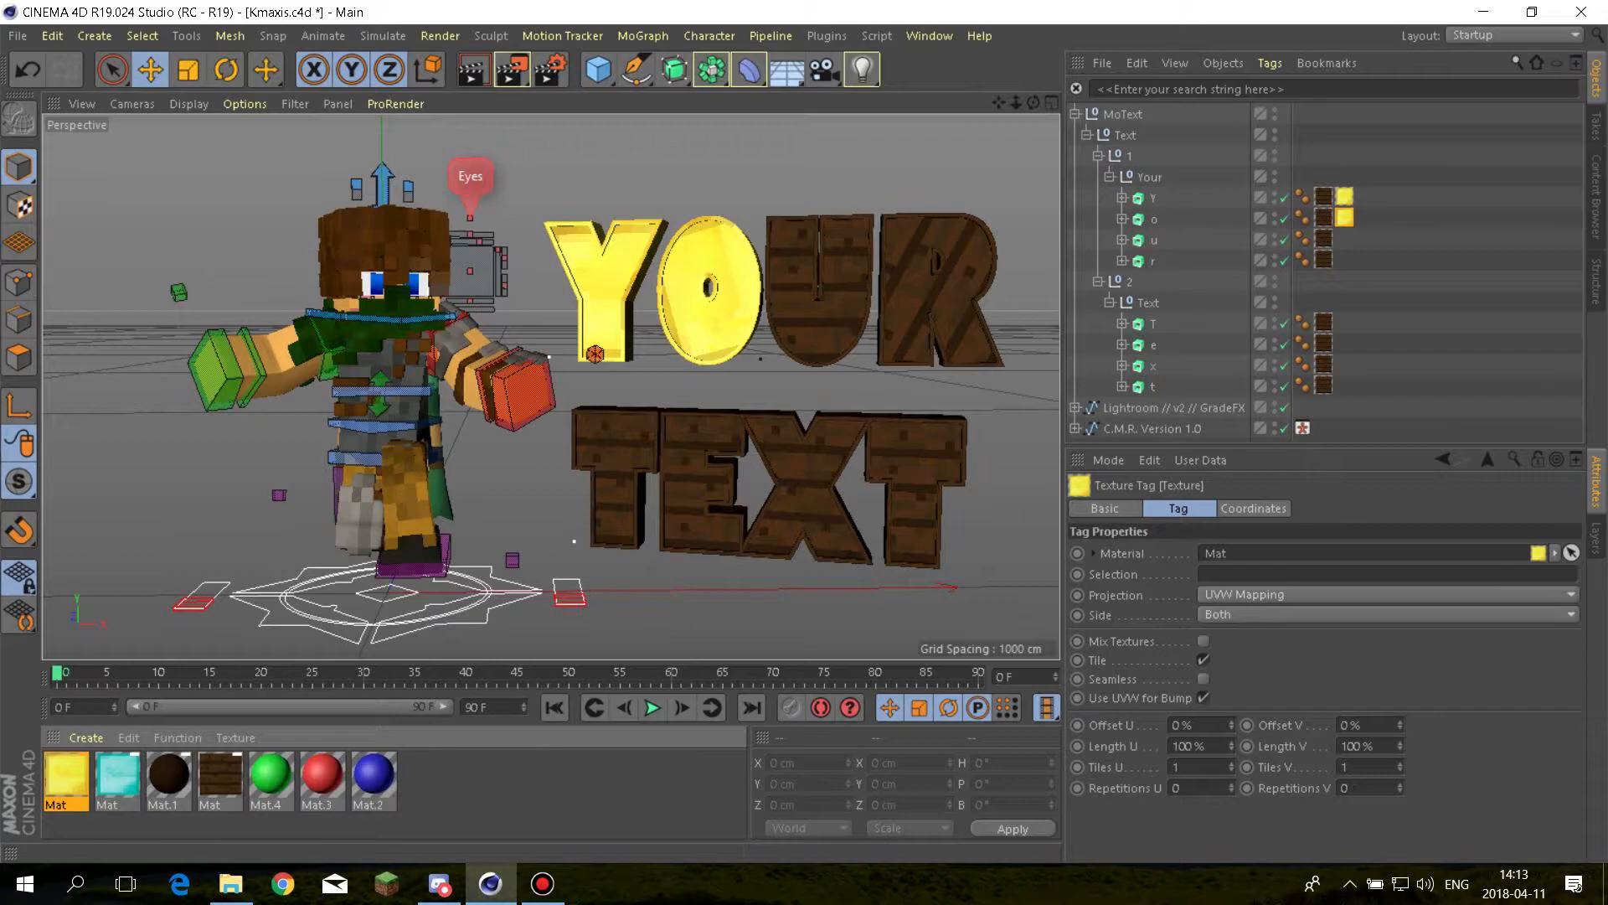
{"action": "left_click_drag", "start_coordinate": [67, 774], "coordinate": [1154, 240]}
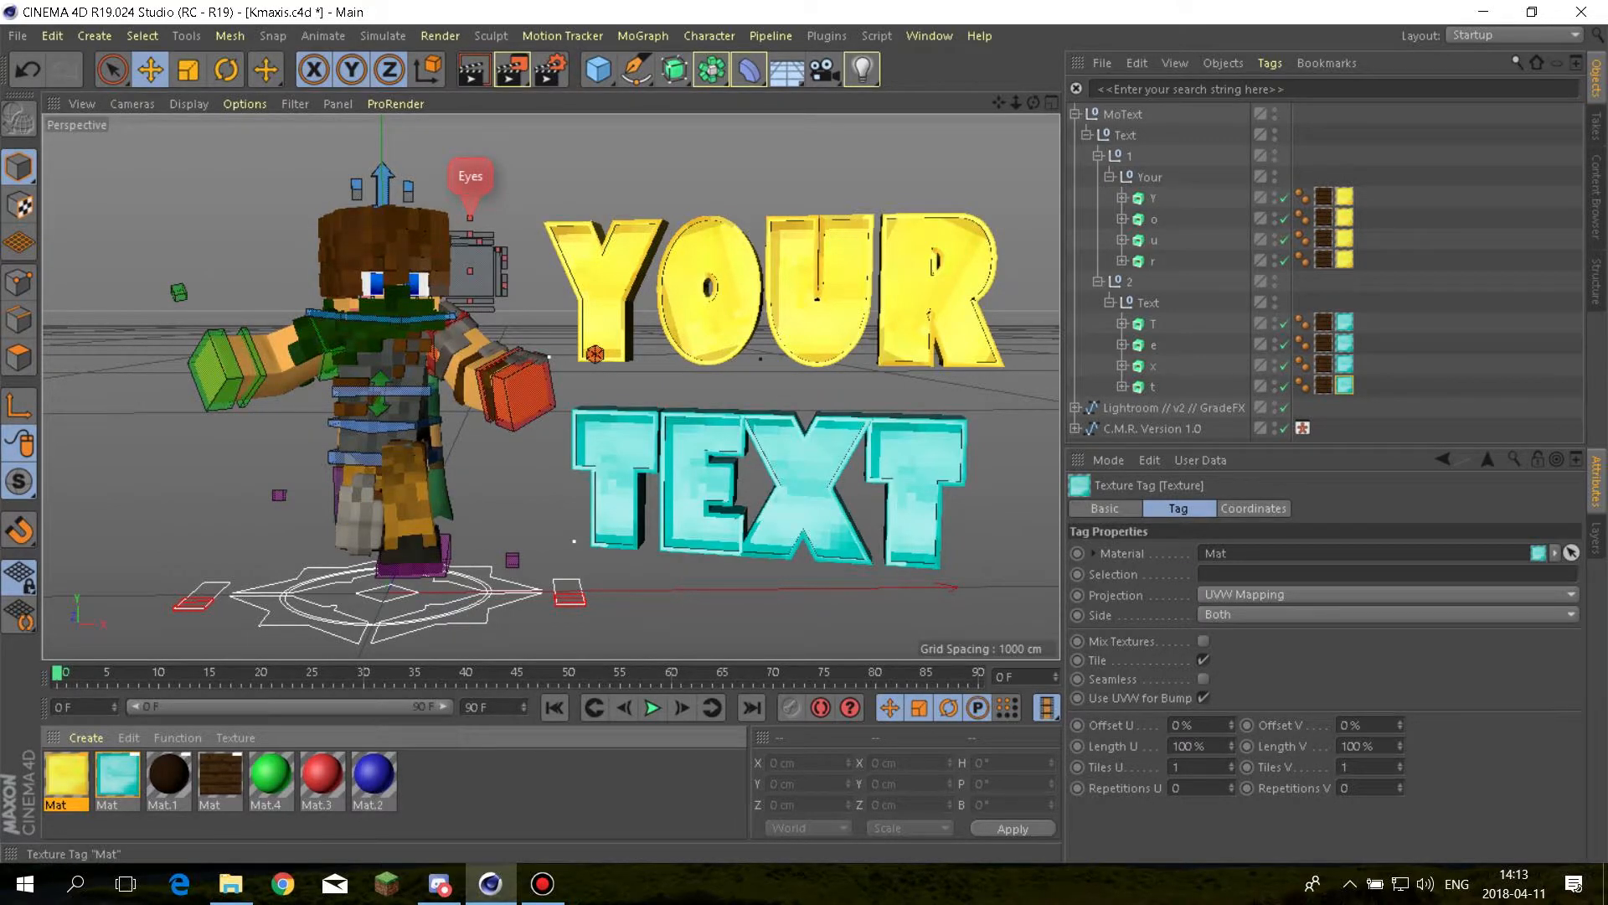
Restrict the gold texture tag on each letter of YOUR to the front cap with selection C1
{"action": "left_click", "coordinate": [1344, 197]}
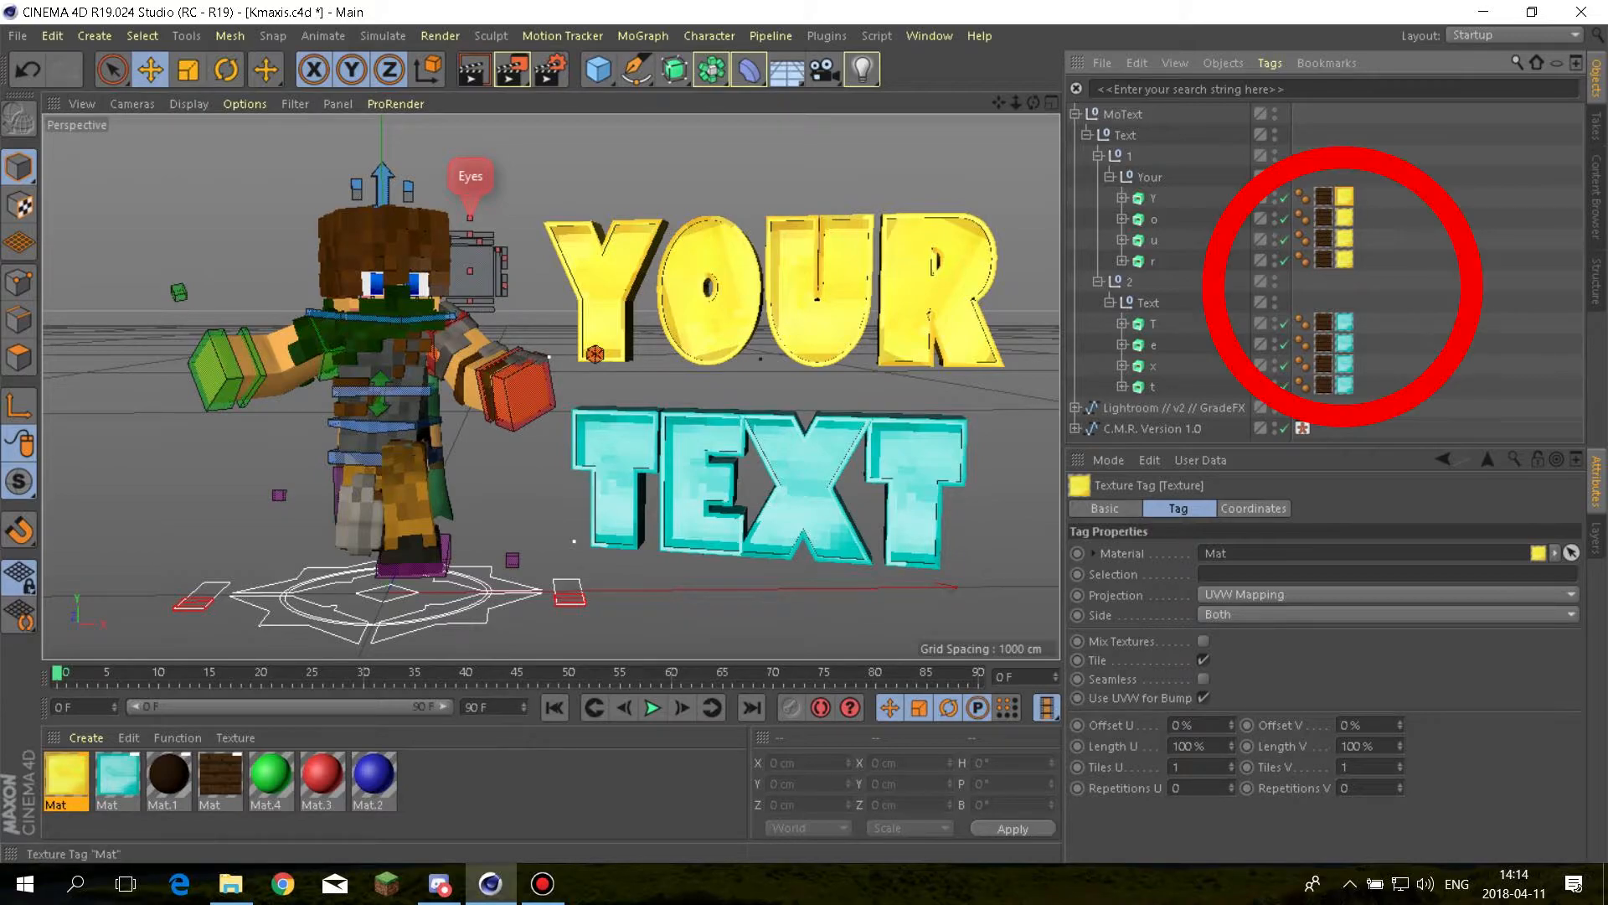
{"action": "left_click", "coordinate": [1206, 575]}
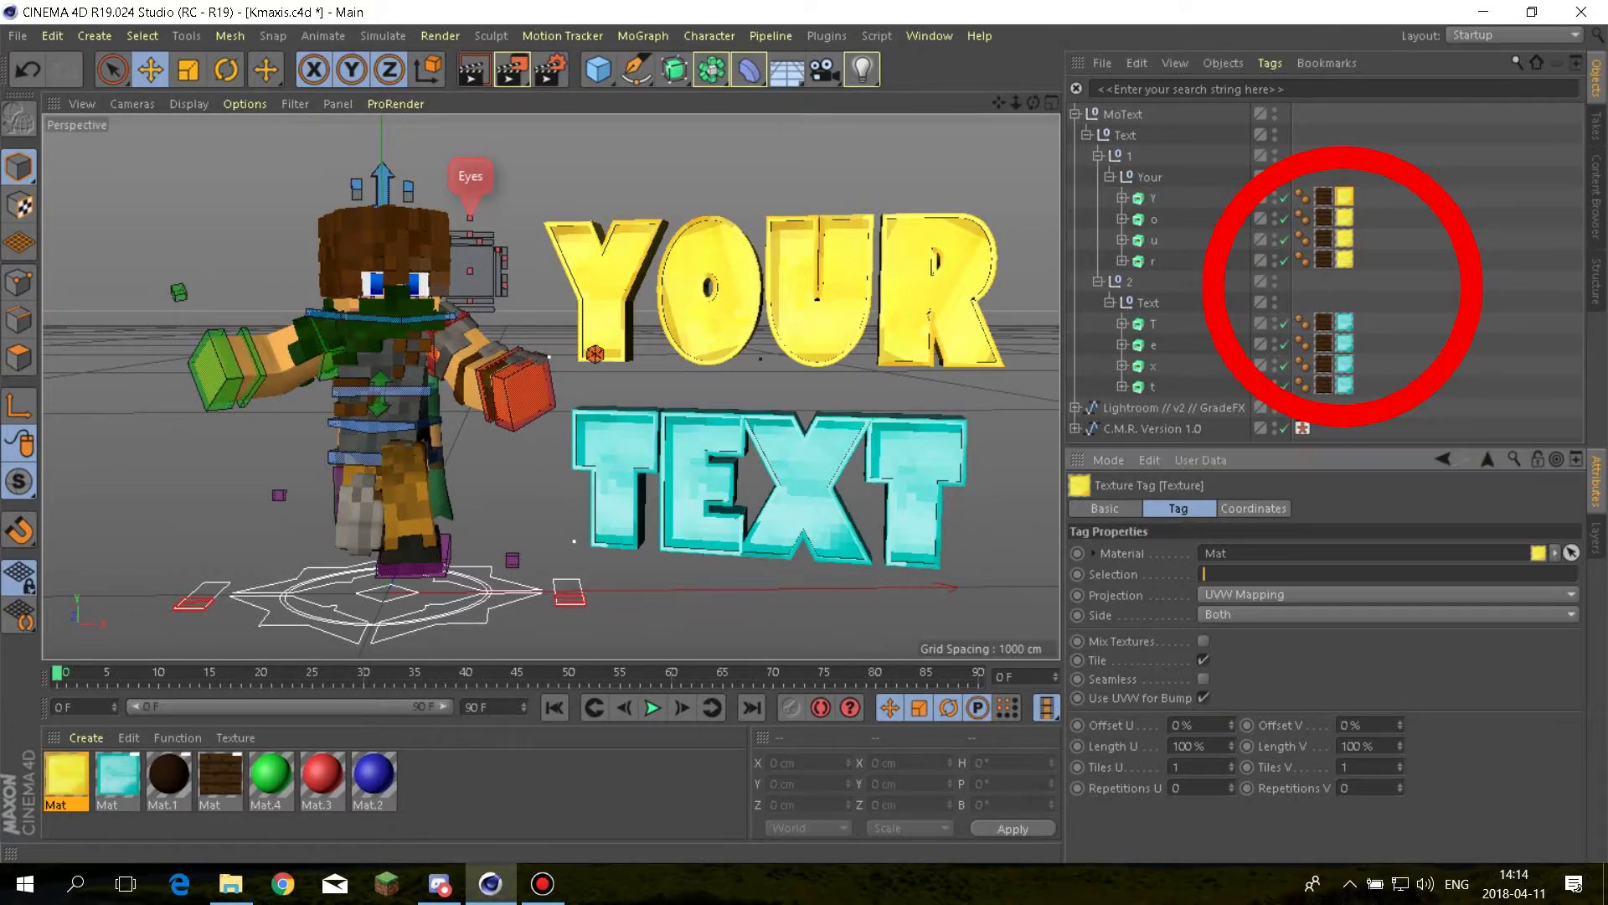
{"action": "type", "text": "C1"}
{"action": "left_click", "coordinate": [1345, 218]}
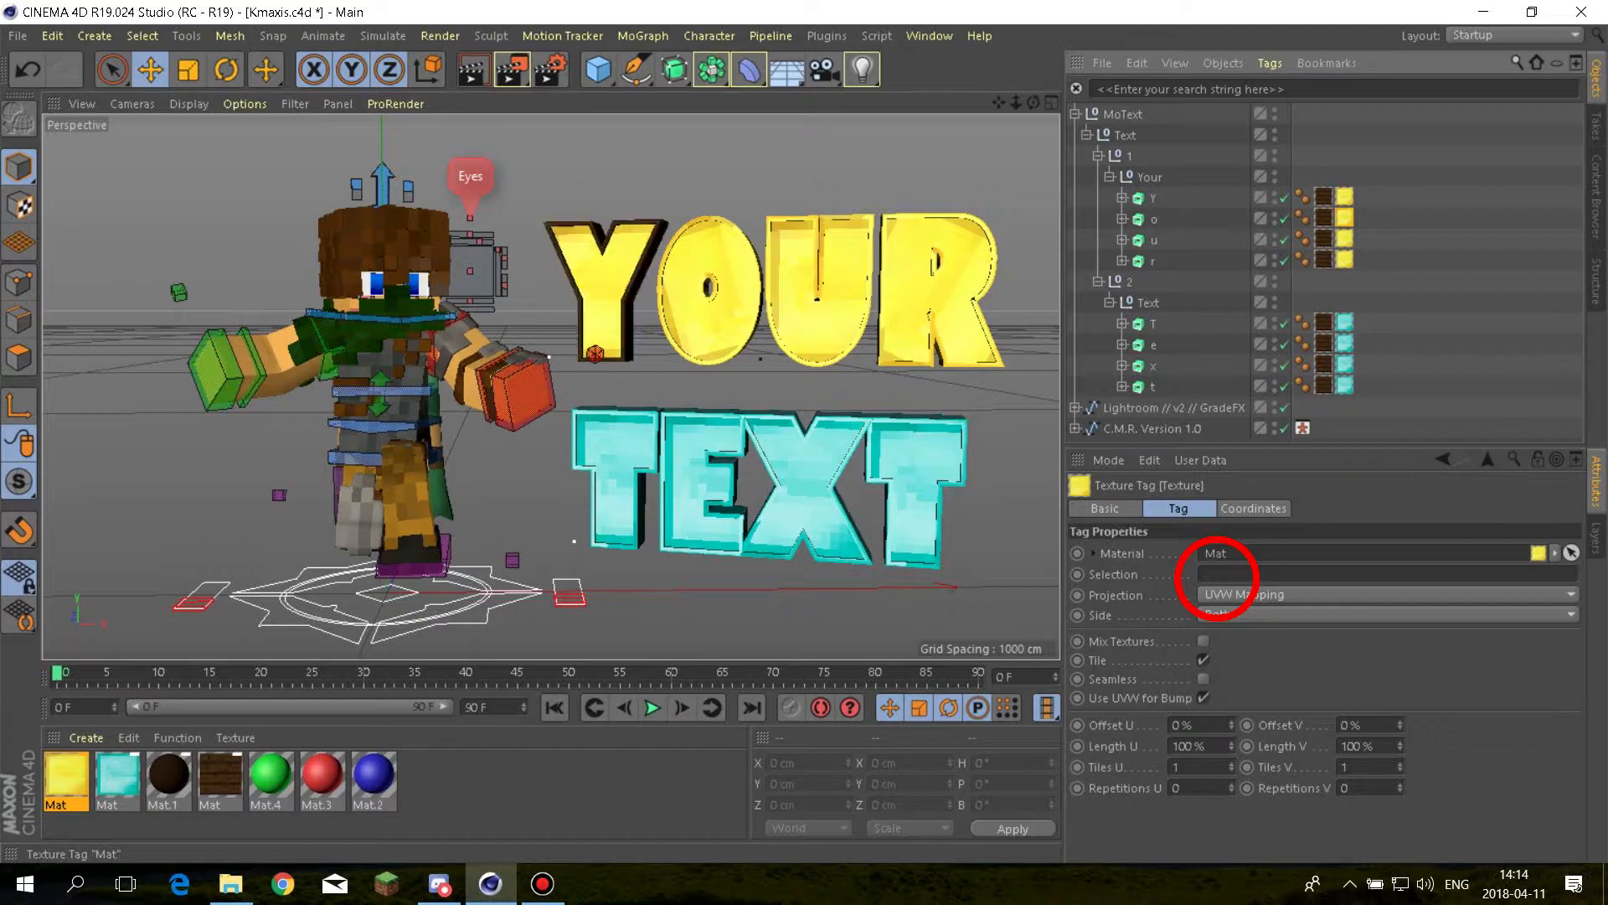
{"action": "left_click", "coordinate": [1217, 575]}
{"action": "type", "text": "C1"}
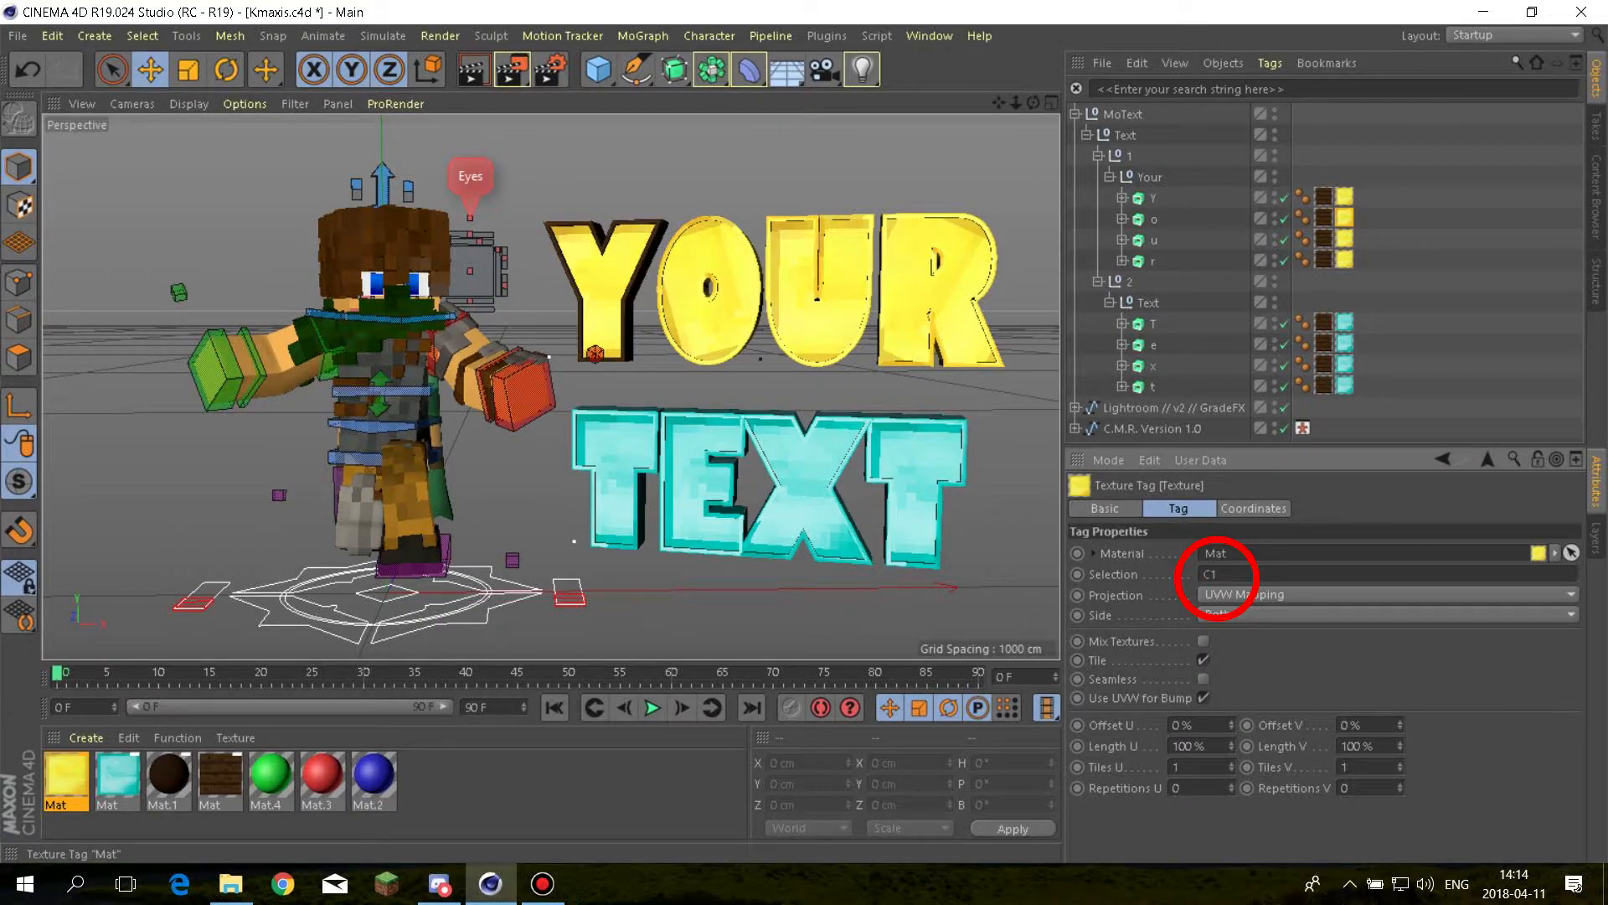
{"action": "left_click", "coordinate": [1344, 239]}
{"action": "left_click", "coordinate": [1217, 593]}
{"action": "left_click", "coordinate": [1217, 574]}
{"action": "type", "text": "C1"}
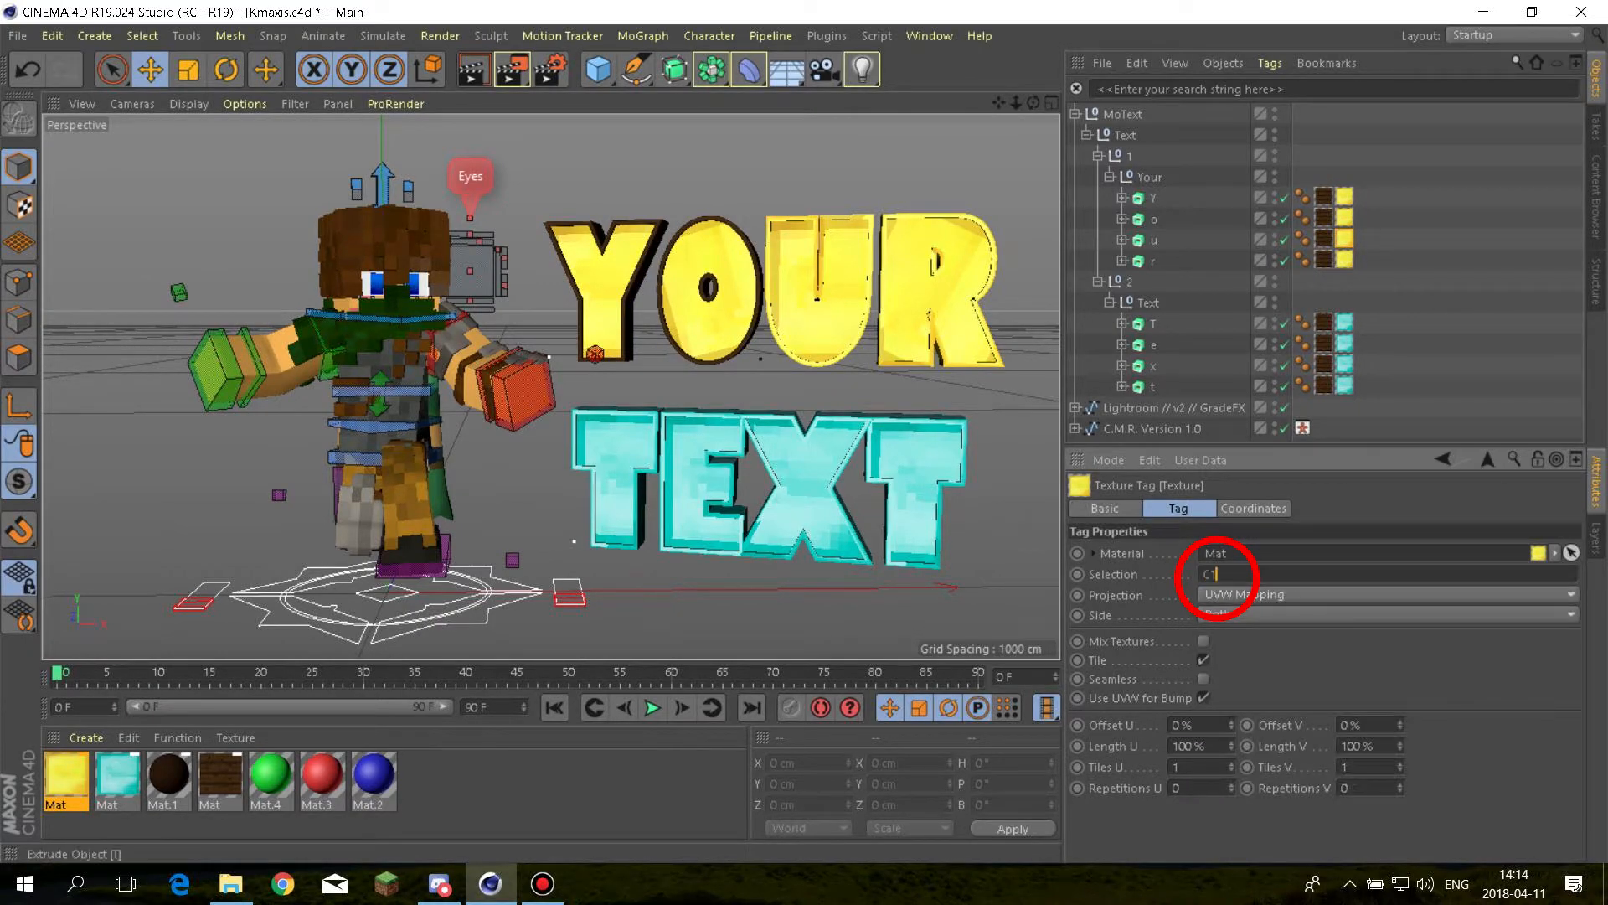
{"action": "left_click", "coordinate": [1345, 259]}
{"action": "left_click", "coordinate": [1217, 575]}
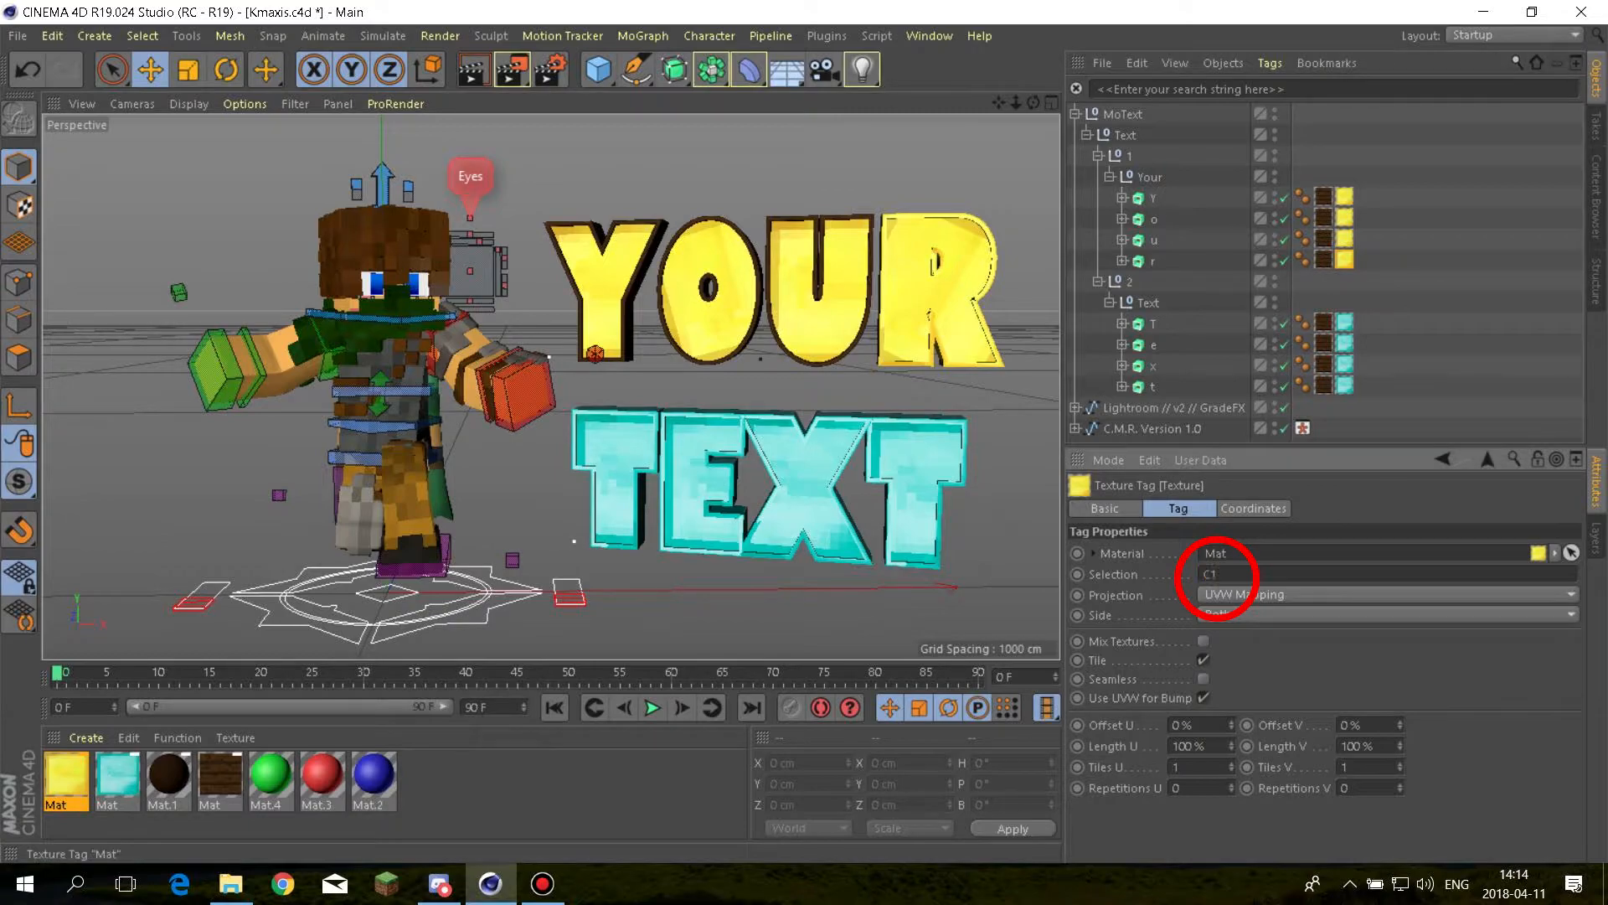
Restrict the diamond texture tag on each letter of TEXT to the front cap with selection C1
{"action": "left_click", "coordinate": [1344, 323]}
{"action": "left_click", "coordinate": [1217, 574]}
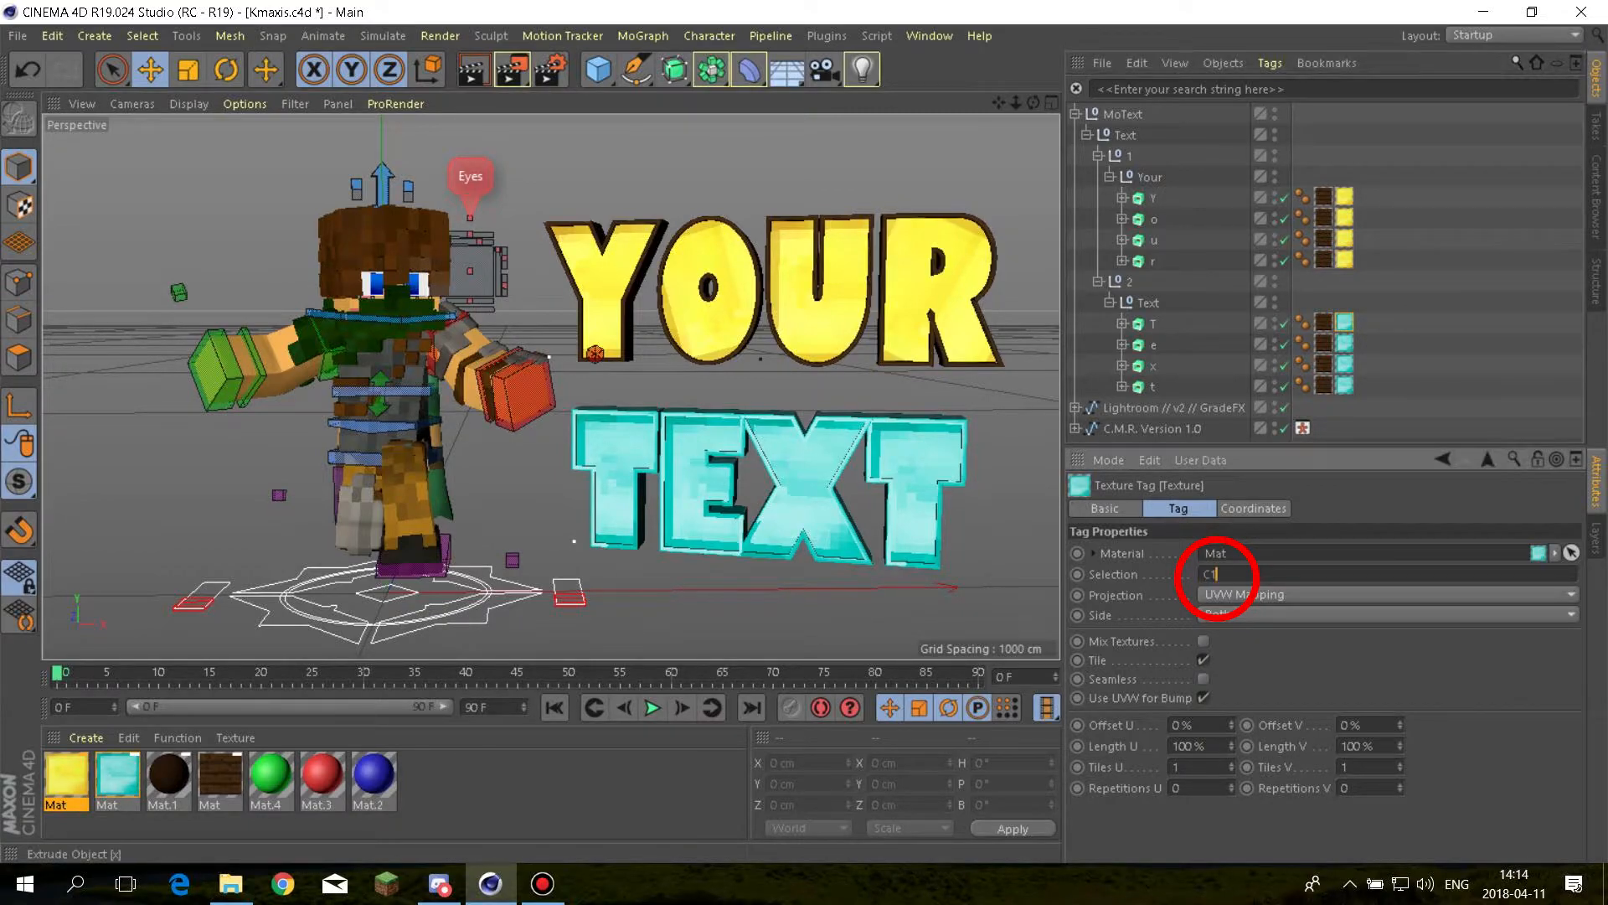
{"action": "left_click", "coordinate": [1345, 343]}
{"action": "left_click", "coordinate": [1217, 575]}
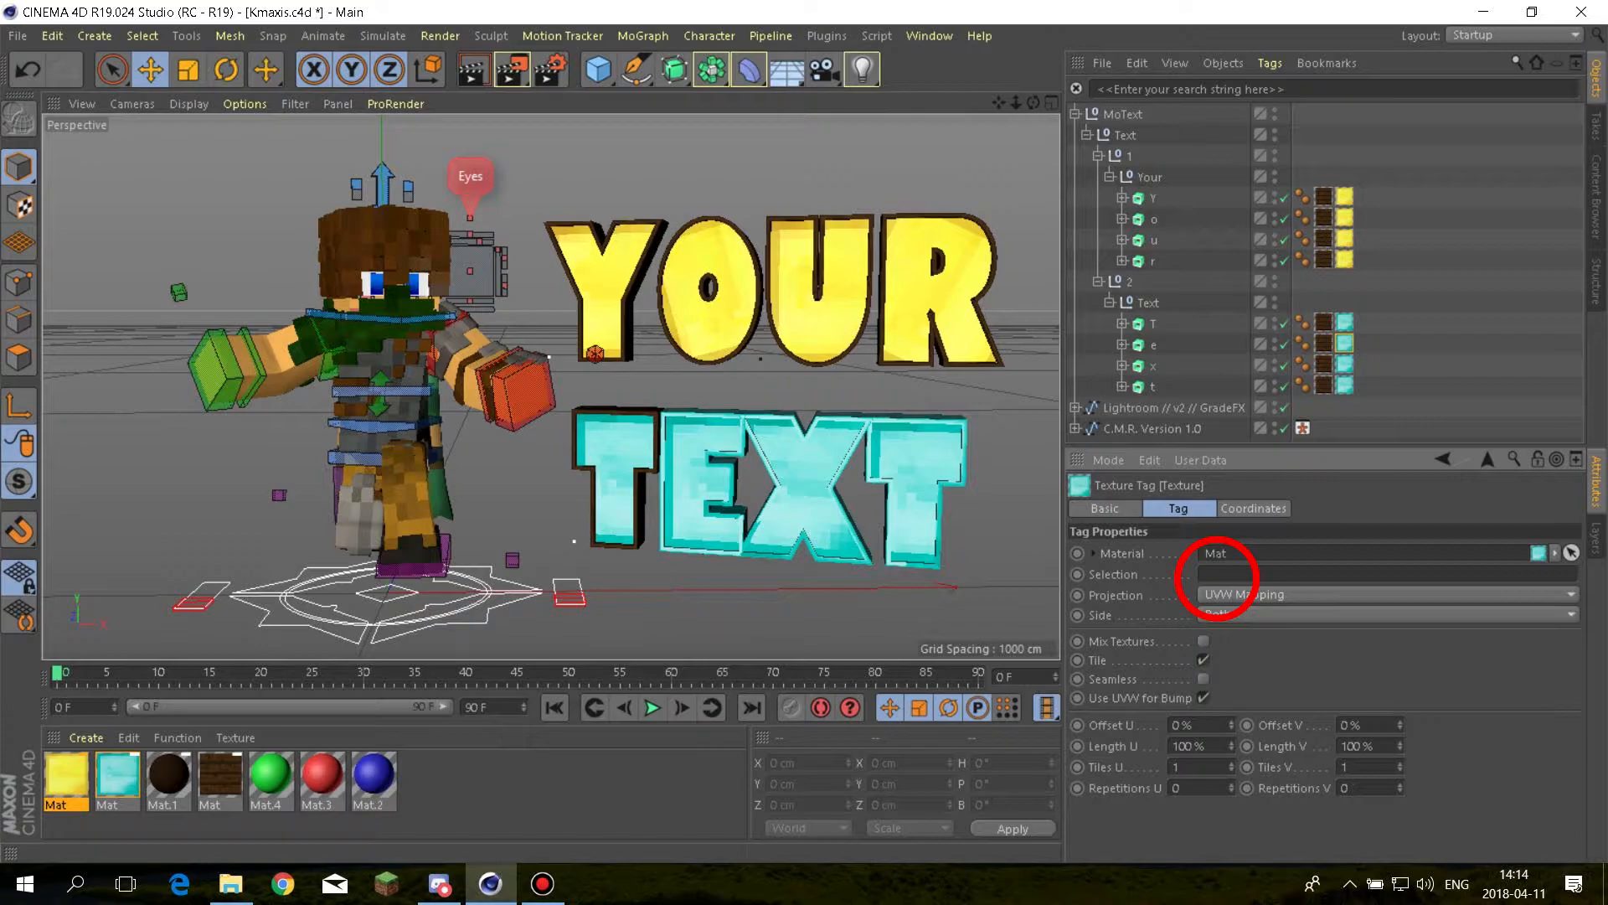
{"action": "left_click", "coordinate": [1345, 365]}
{"action": "left_click", "coordinate": [1217, 574]}
{"action": "type", "text": "C1"}
{"action": "left_click", "coordinate": [1345, 386]}
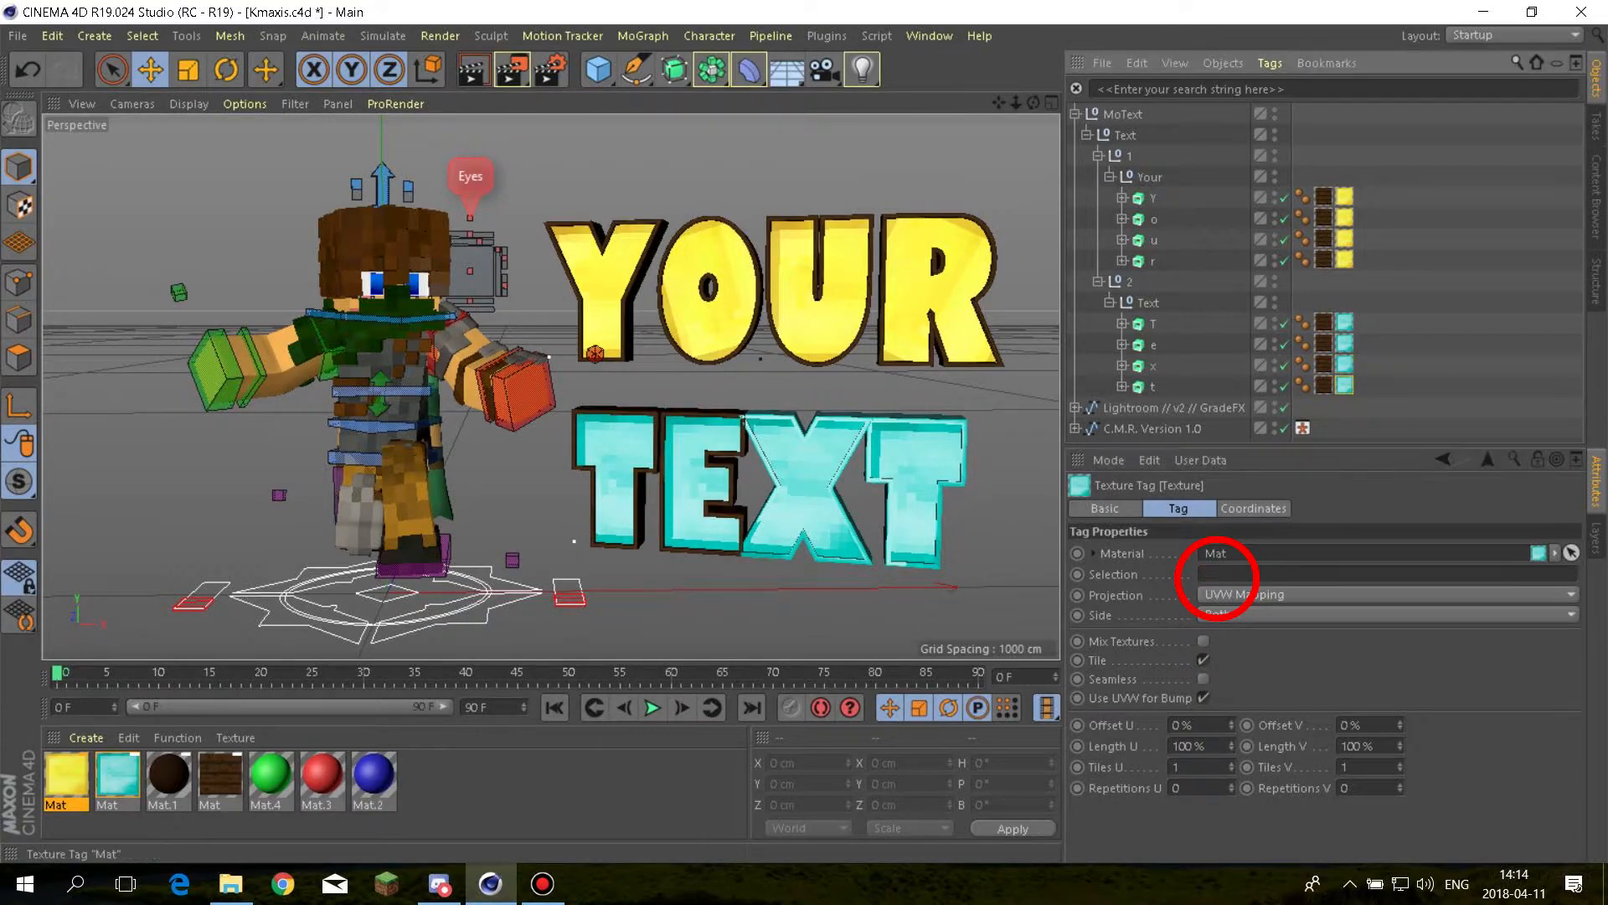
{"action": "left_click", "coordinate": [1217, 575]}
{"action": "type", "text": "C1"}
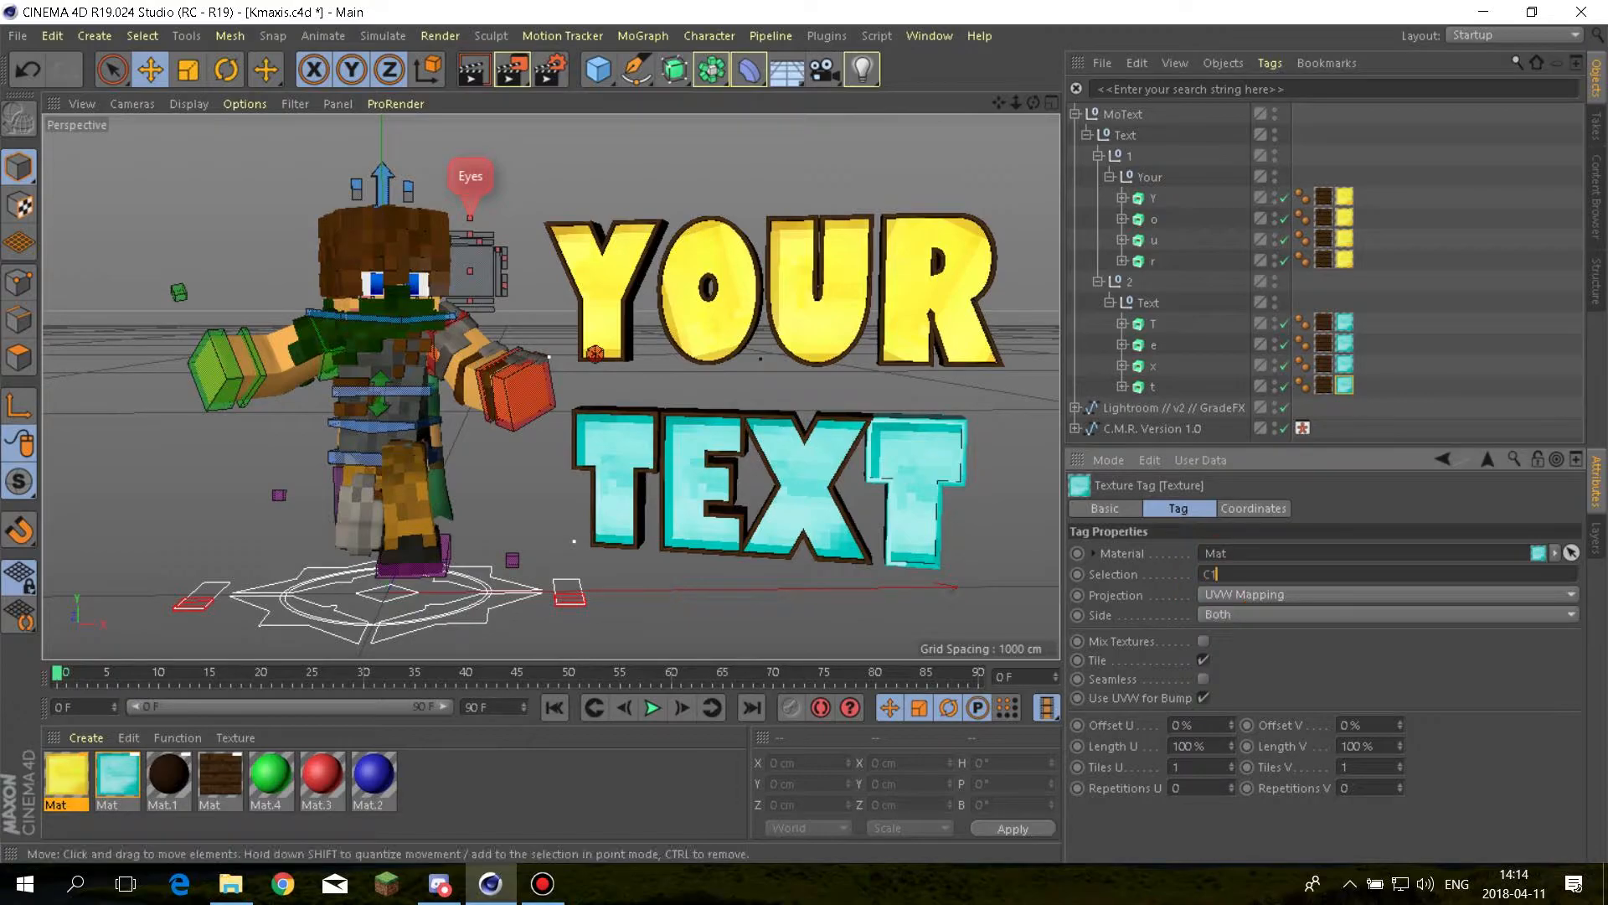
{"action": "left_click", "coordinate": [1023, 503]}
Try rotating the letter Y of YOUR to a heading of about -25.6°, and undo the rotations
{"action": "scroll", "coordinate": [501, 374], "scroll_direction": "up", "scroll_amount": 1}
{"action": "left_click_drag", "start_coordinate": [679, 455], "coordinate": [707, 463], "text": "alt"}
{"action": "middle_click_drag", "start_coordinate": [616, 391], "coordinate": [553, 388], "text": "alt"}
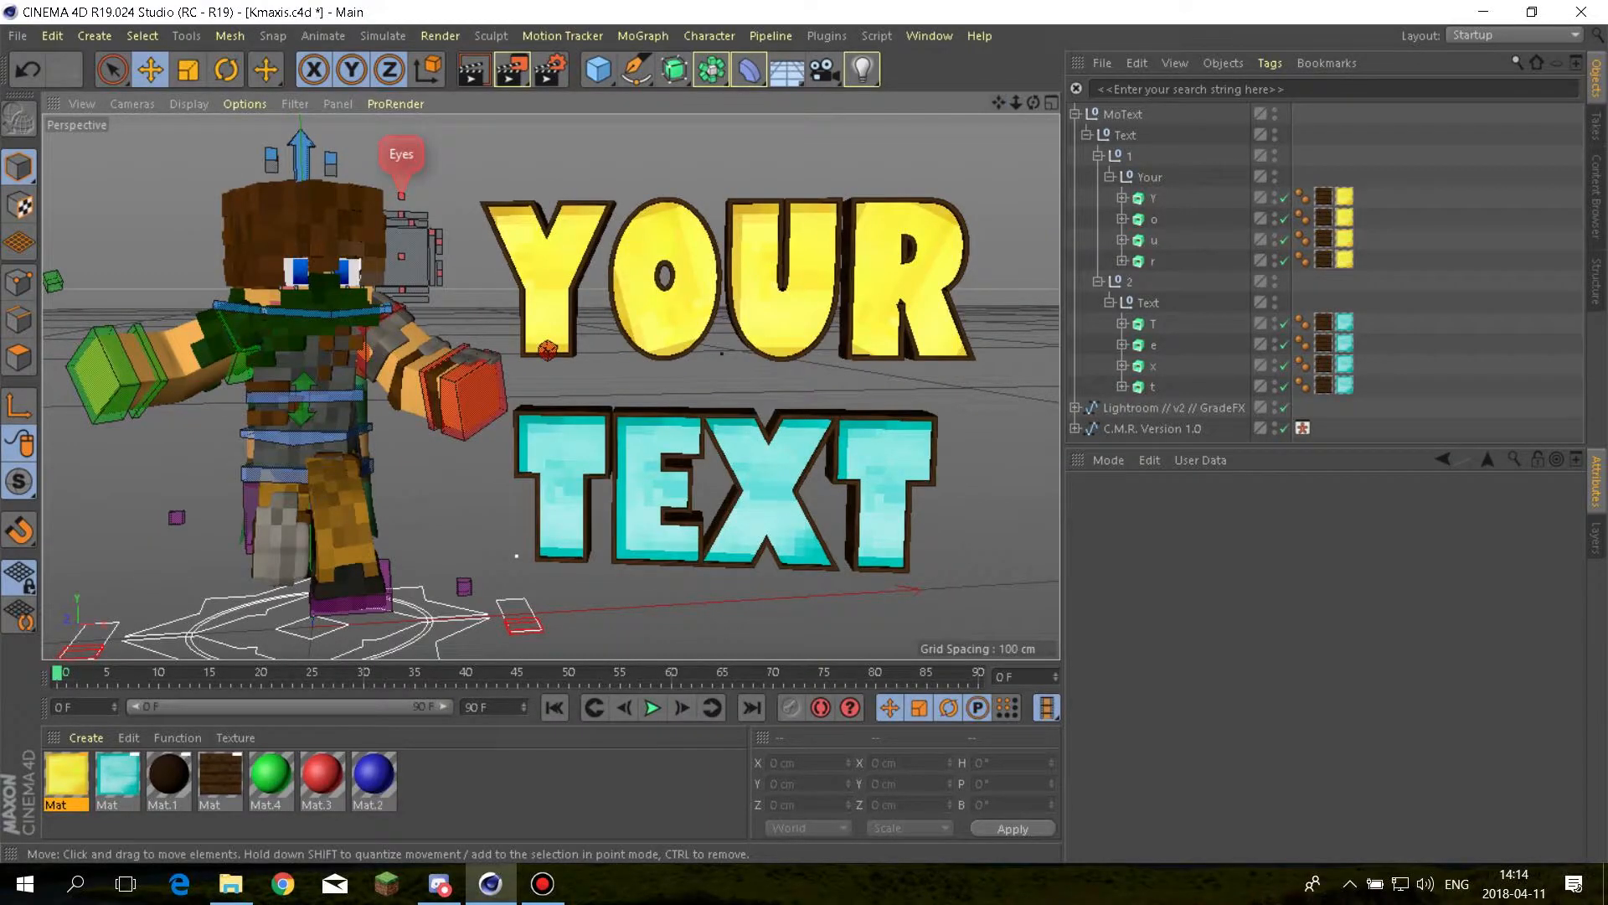
{"action": "left_click", "coordinate": [803, 260]}
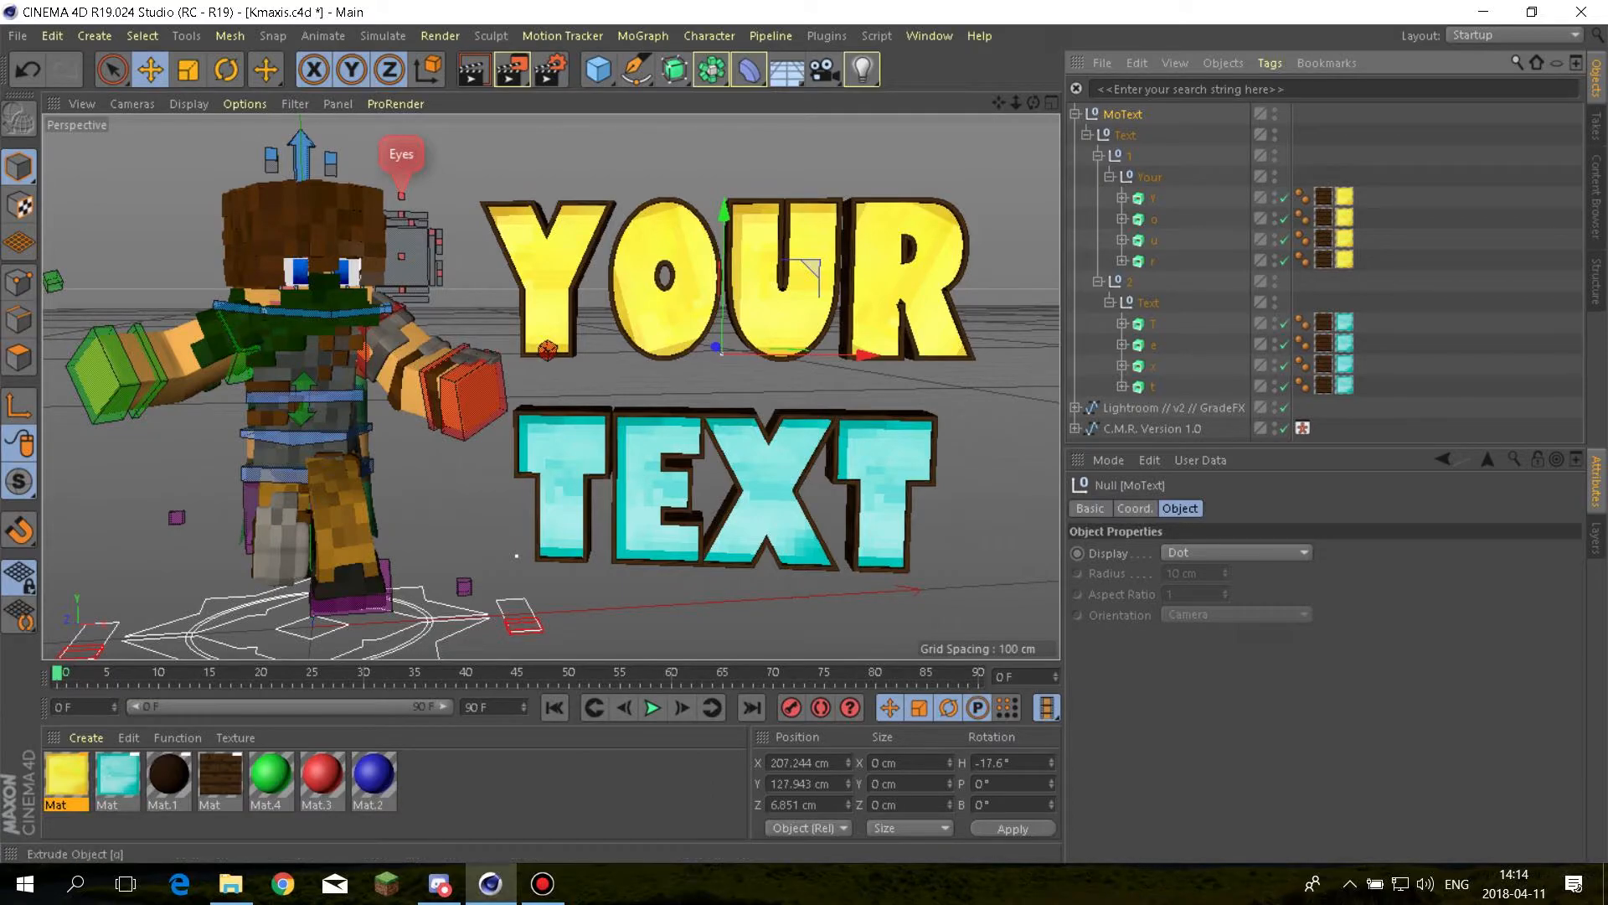
{"action": "left_click", "coordinate": [1153, 199]}
{"action": "key", "text": "r"}
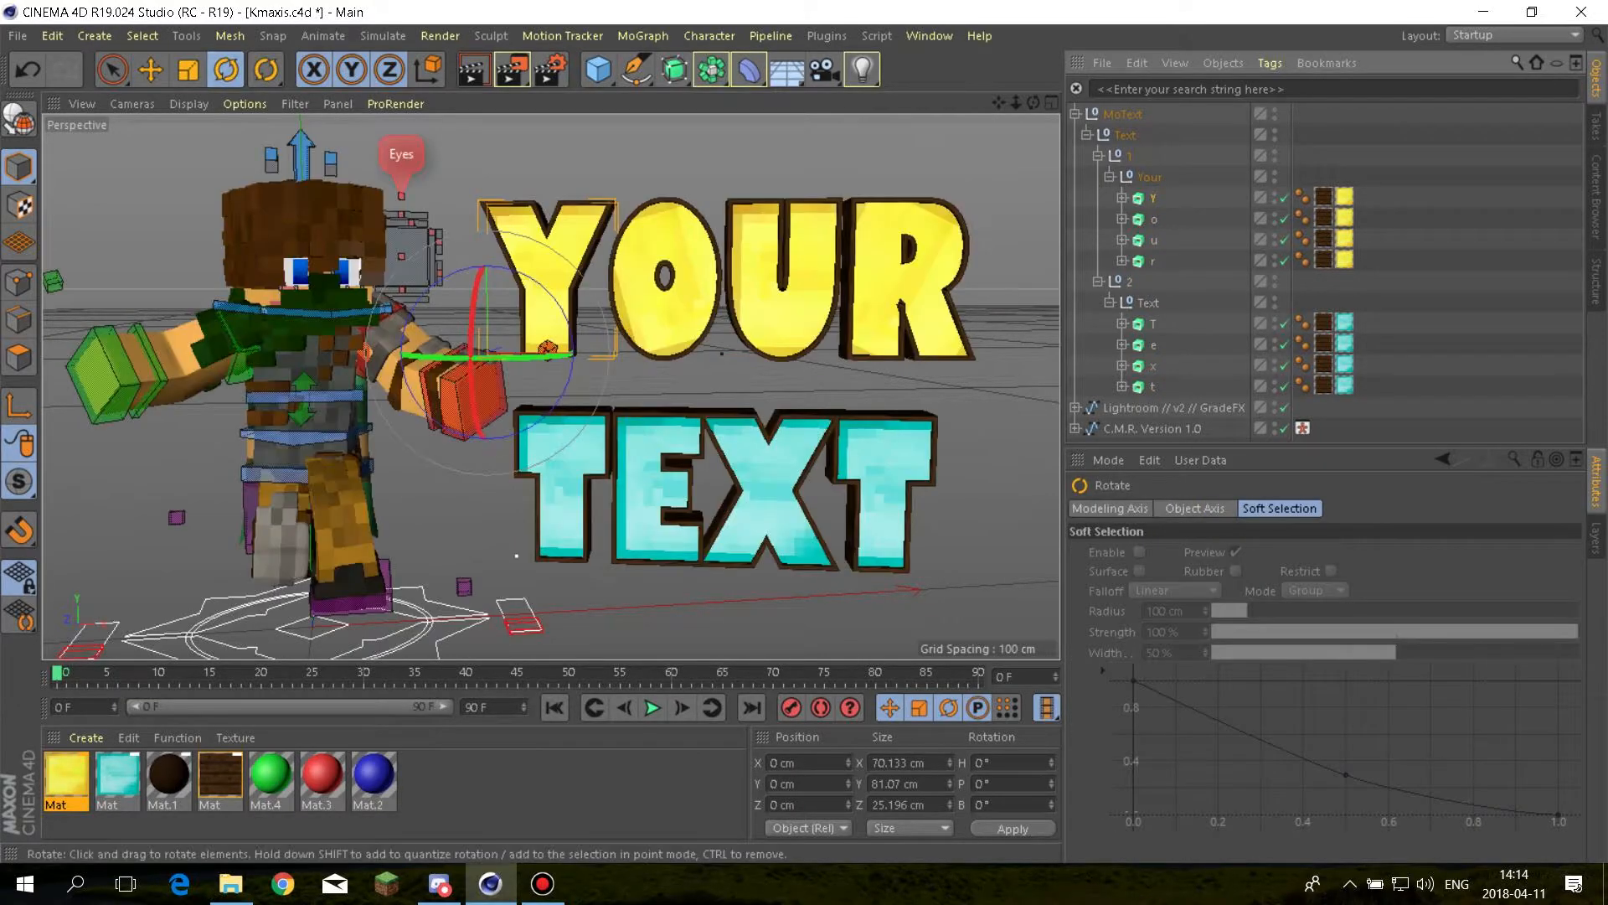
{"action": "left_click_drag", "start_coordinate": [572, 356], "coordinate": [521, 355]}
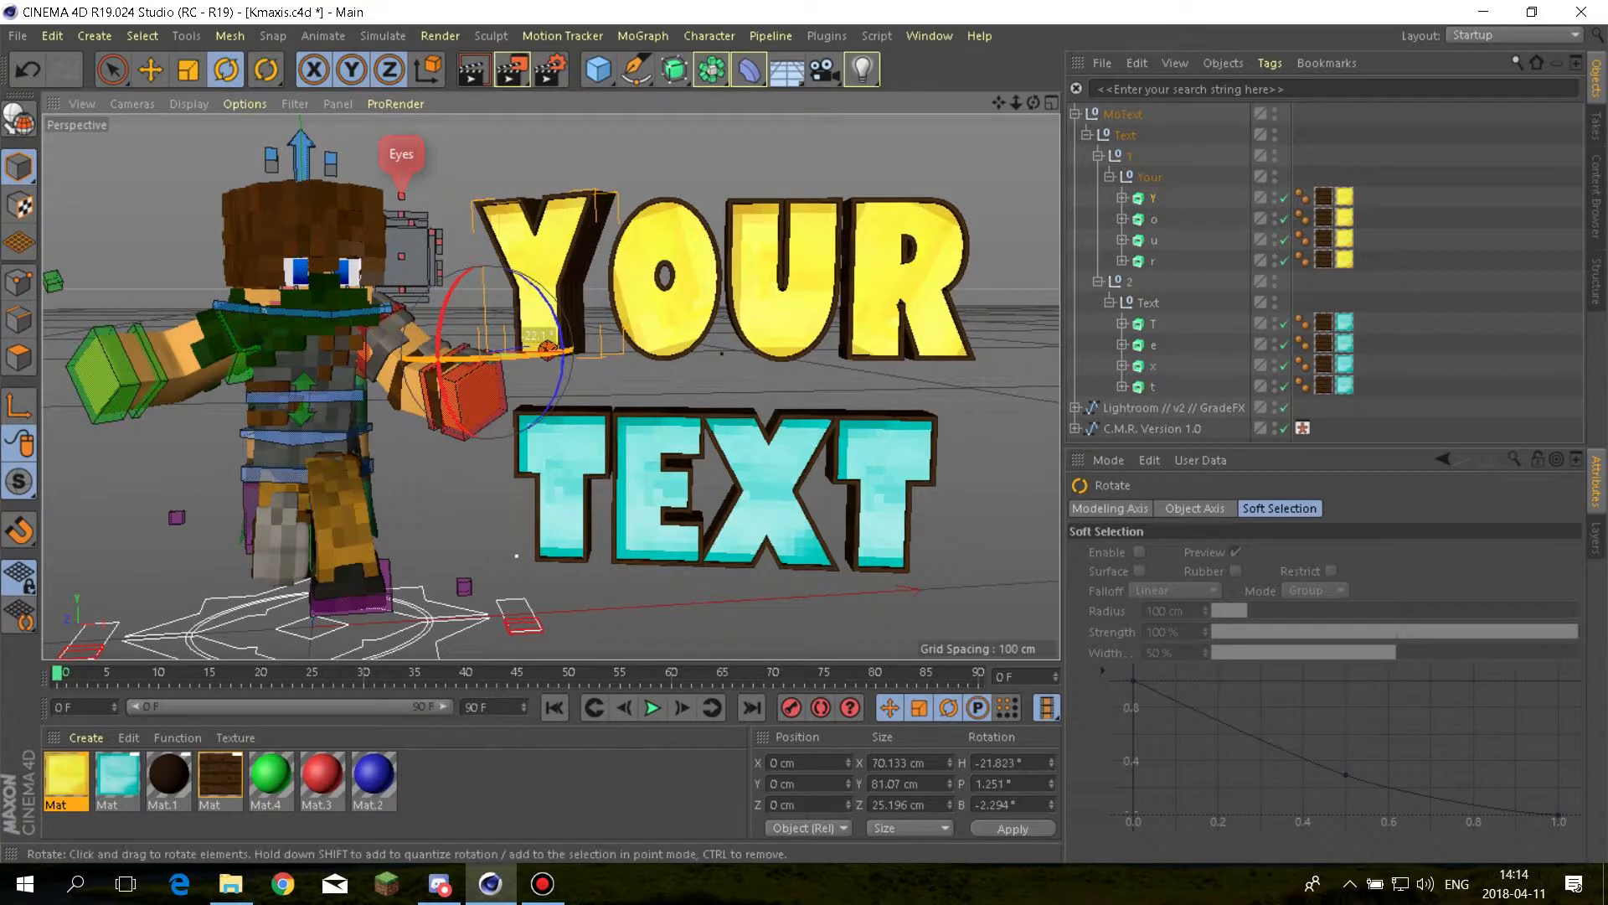
{"action": "left_click", "coordinate": [28, 70]}
{"action": "left_click", "coordinate": [27, 69]}
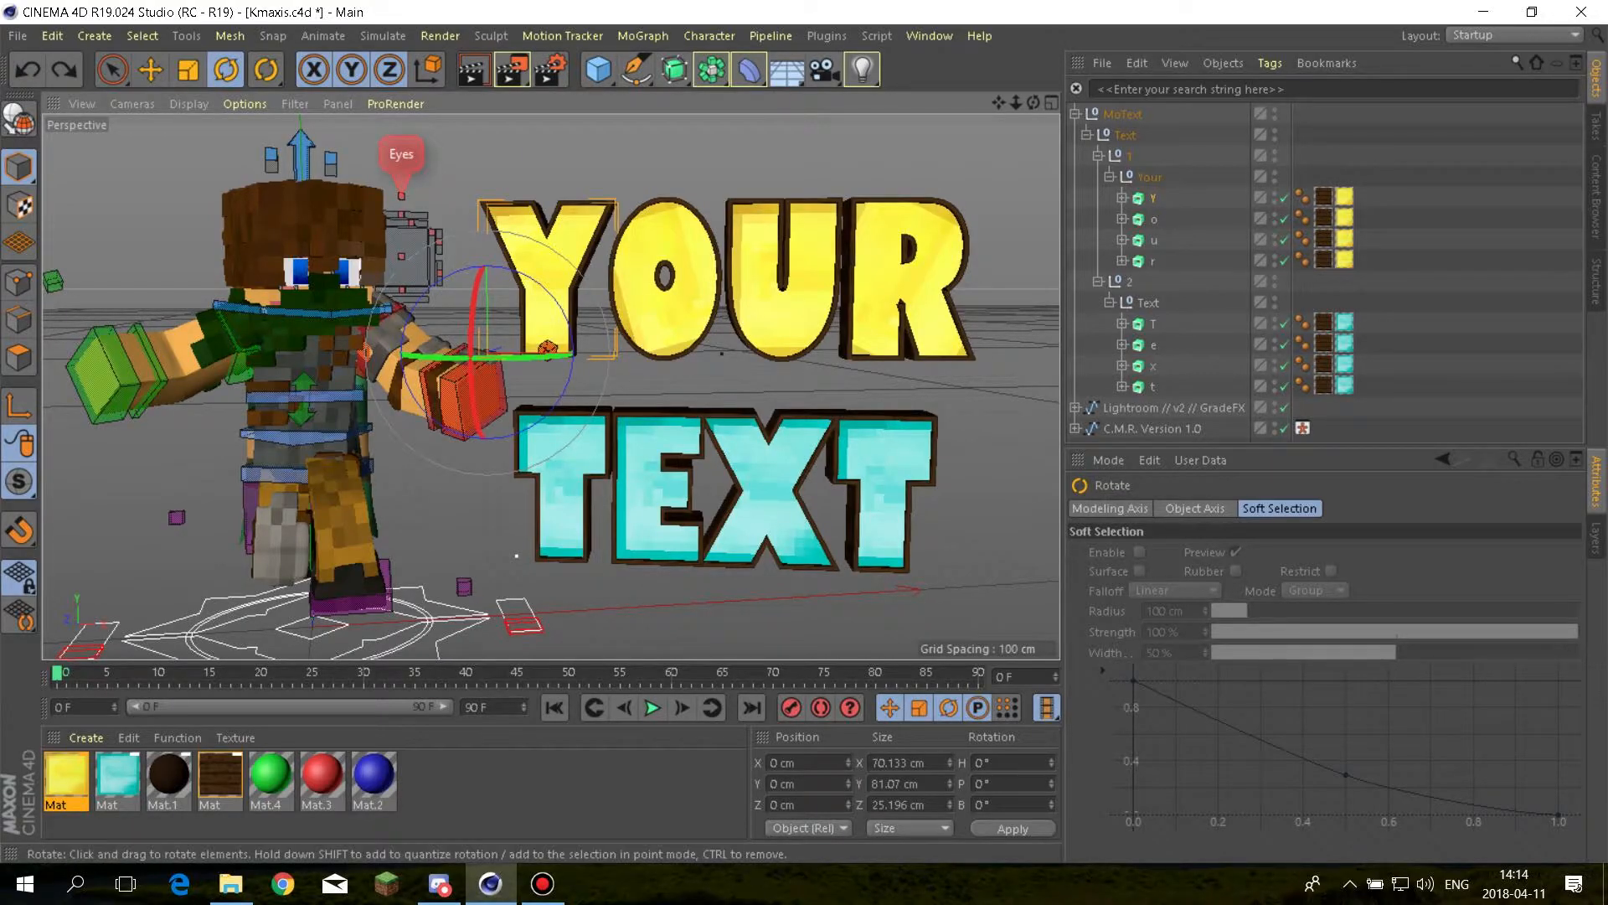
{"action": "left_click_drag", "start_coordinate": [496, 359], "coordinate": [457, 359]}
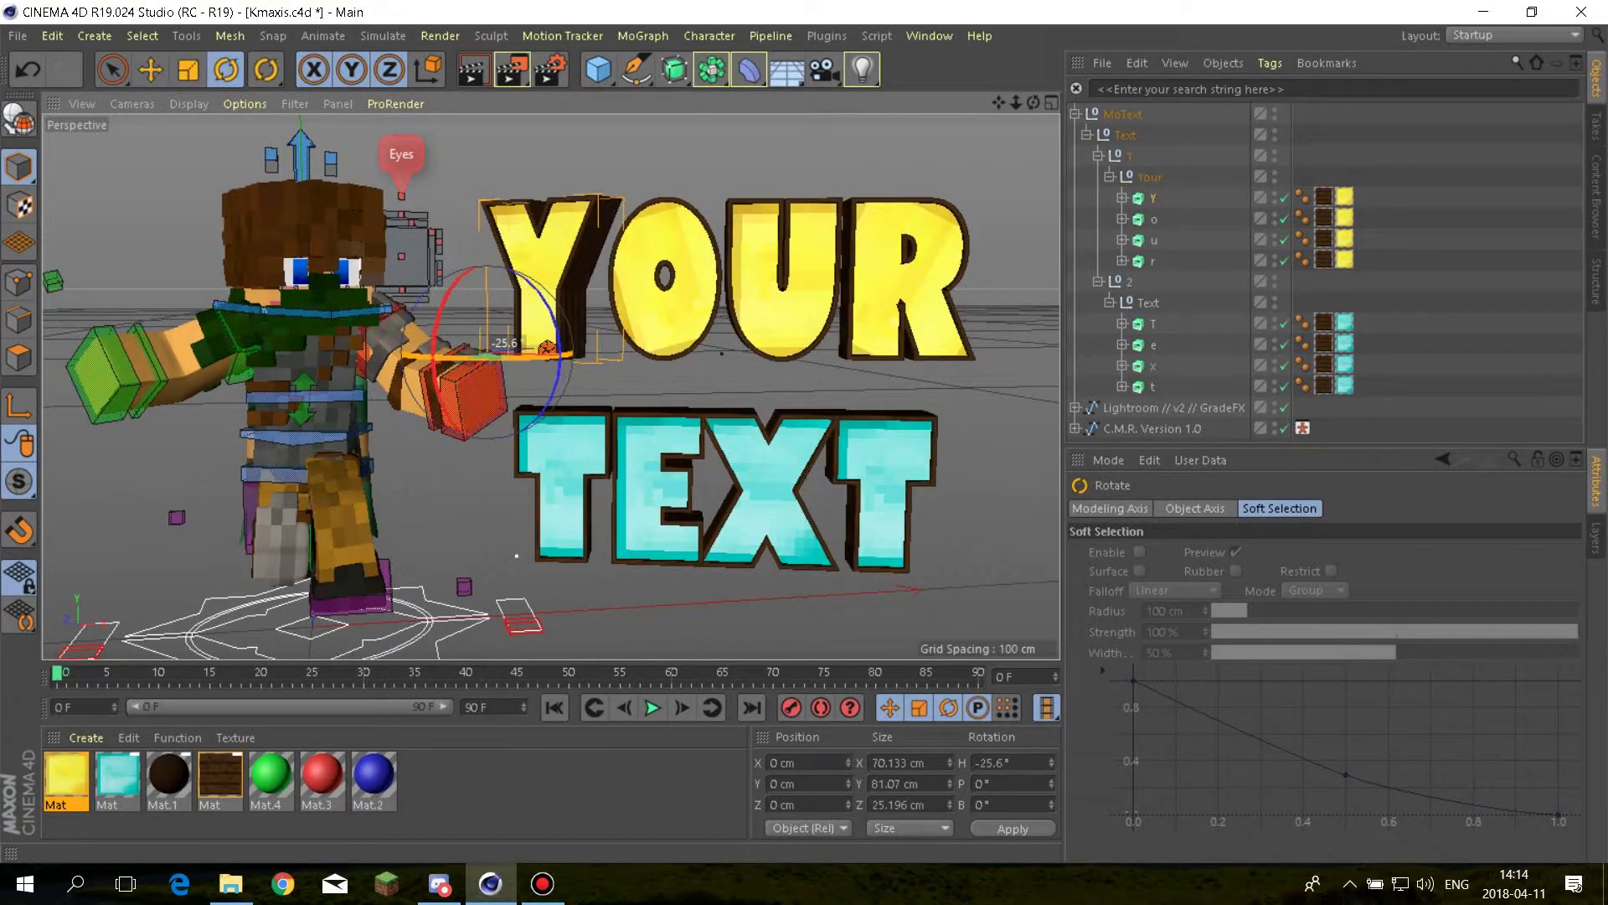
{"action": "left_click", "coordinate": [28, 70]}
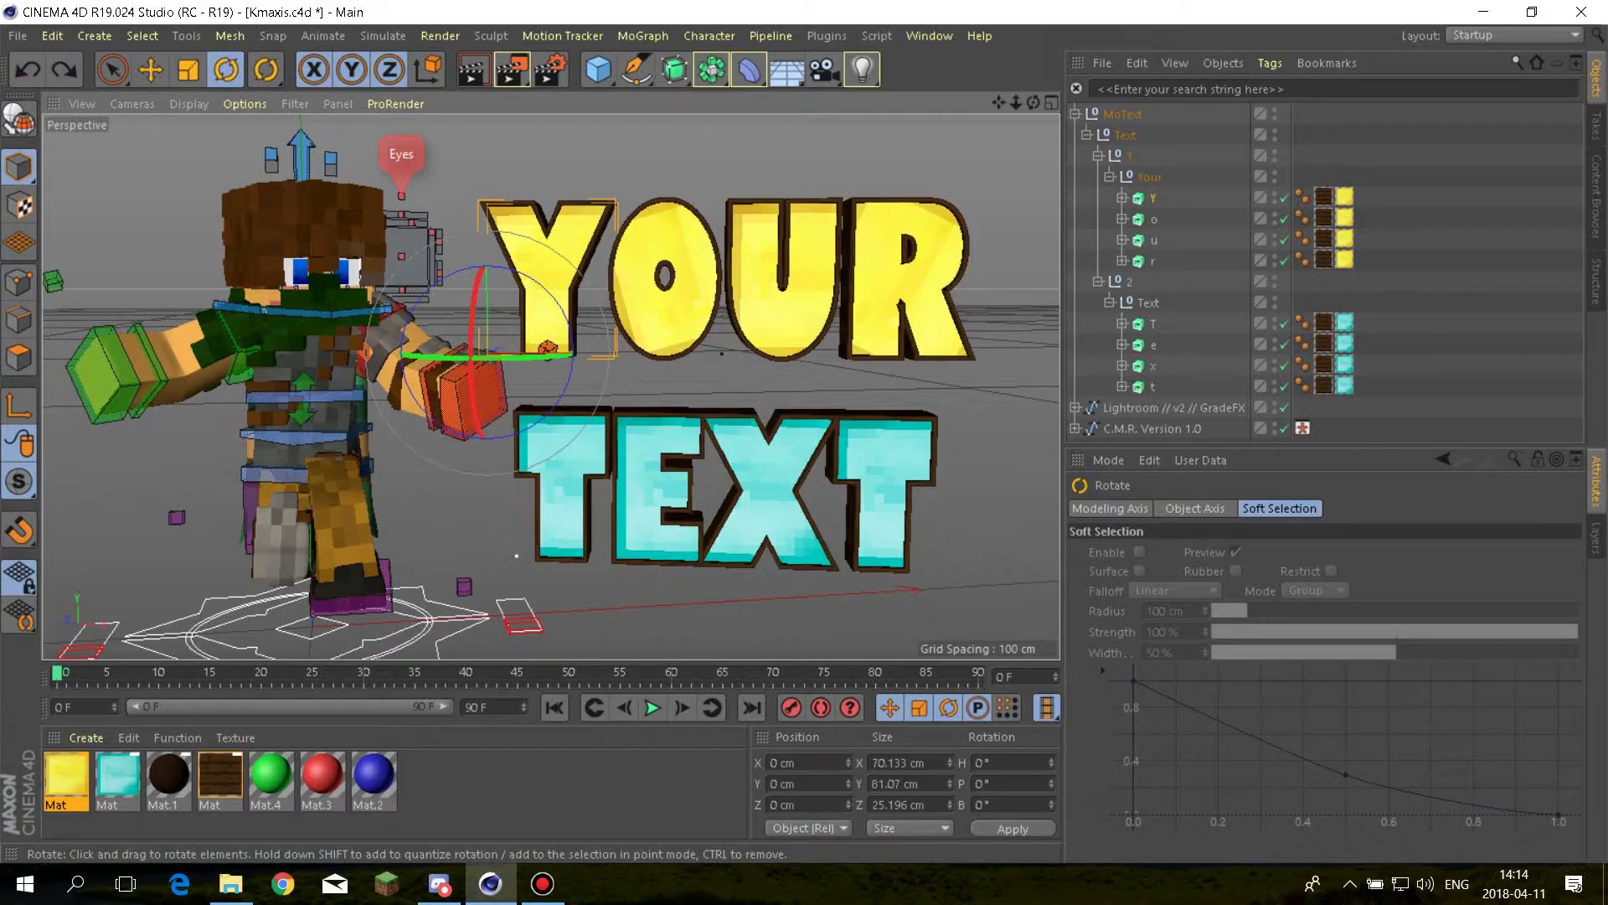
Rotate the character rig's neck controller to a heading of about 14°
{"action": "left_click", "coordinate": [908, 293]}
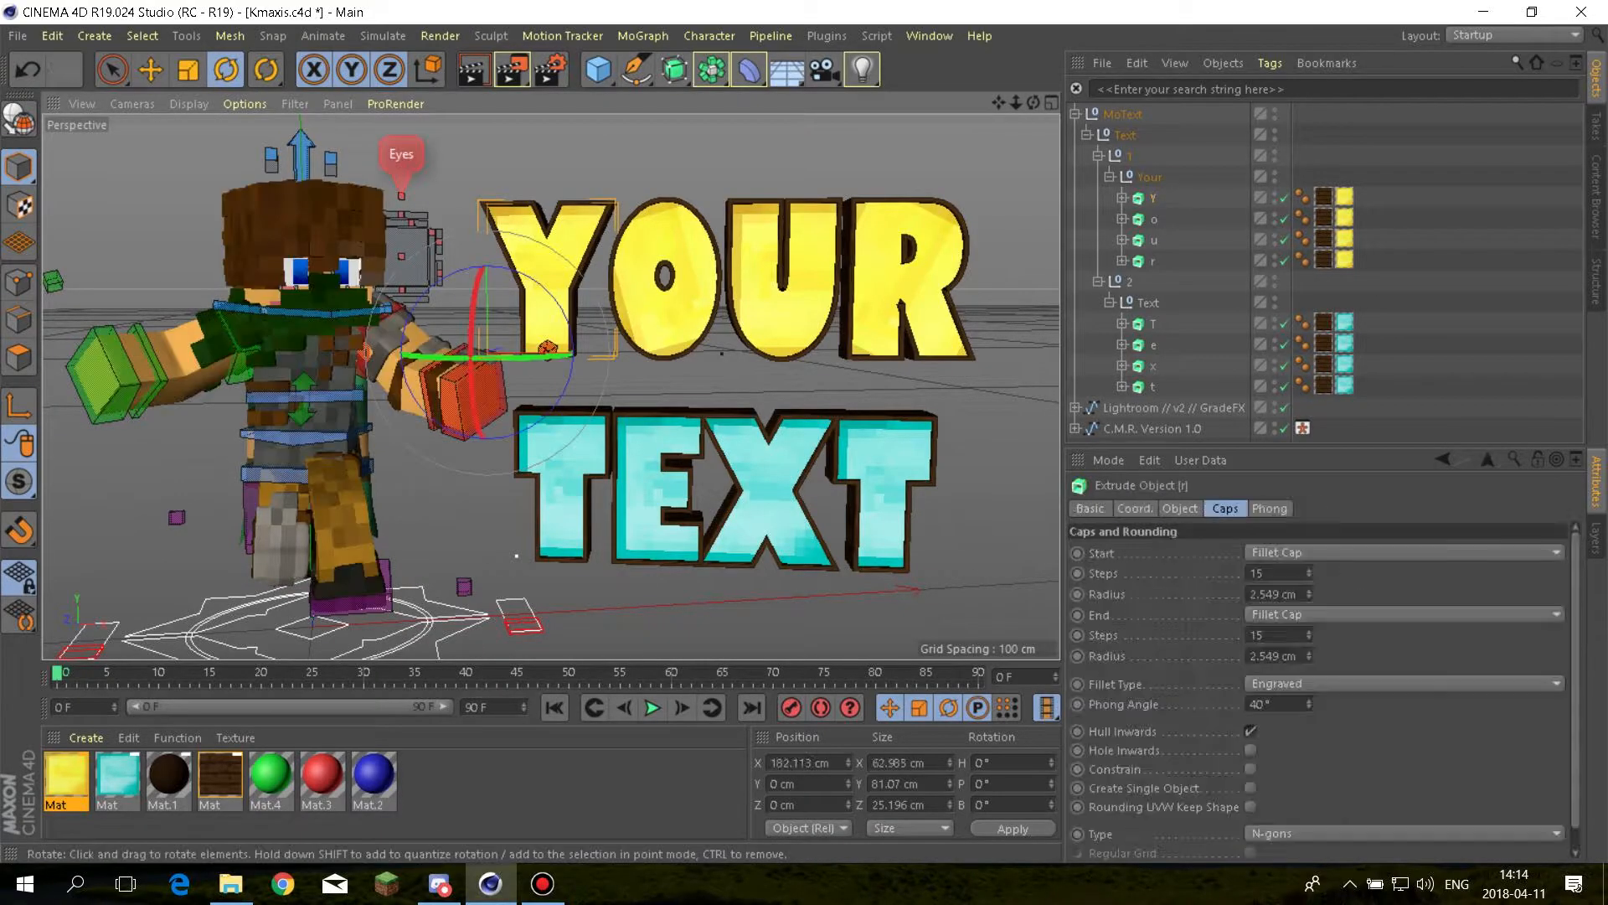
{"action": "left_click", "coordinate": [996, 419]}
{"action": "left_click", "coordinate": [310, 314]}
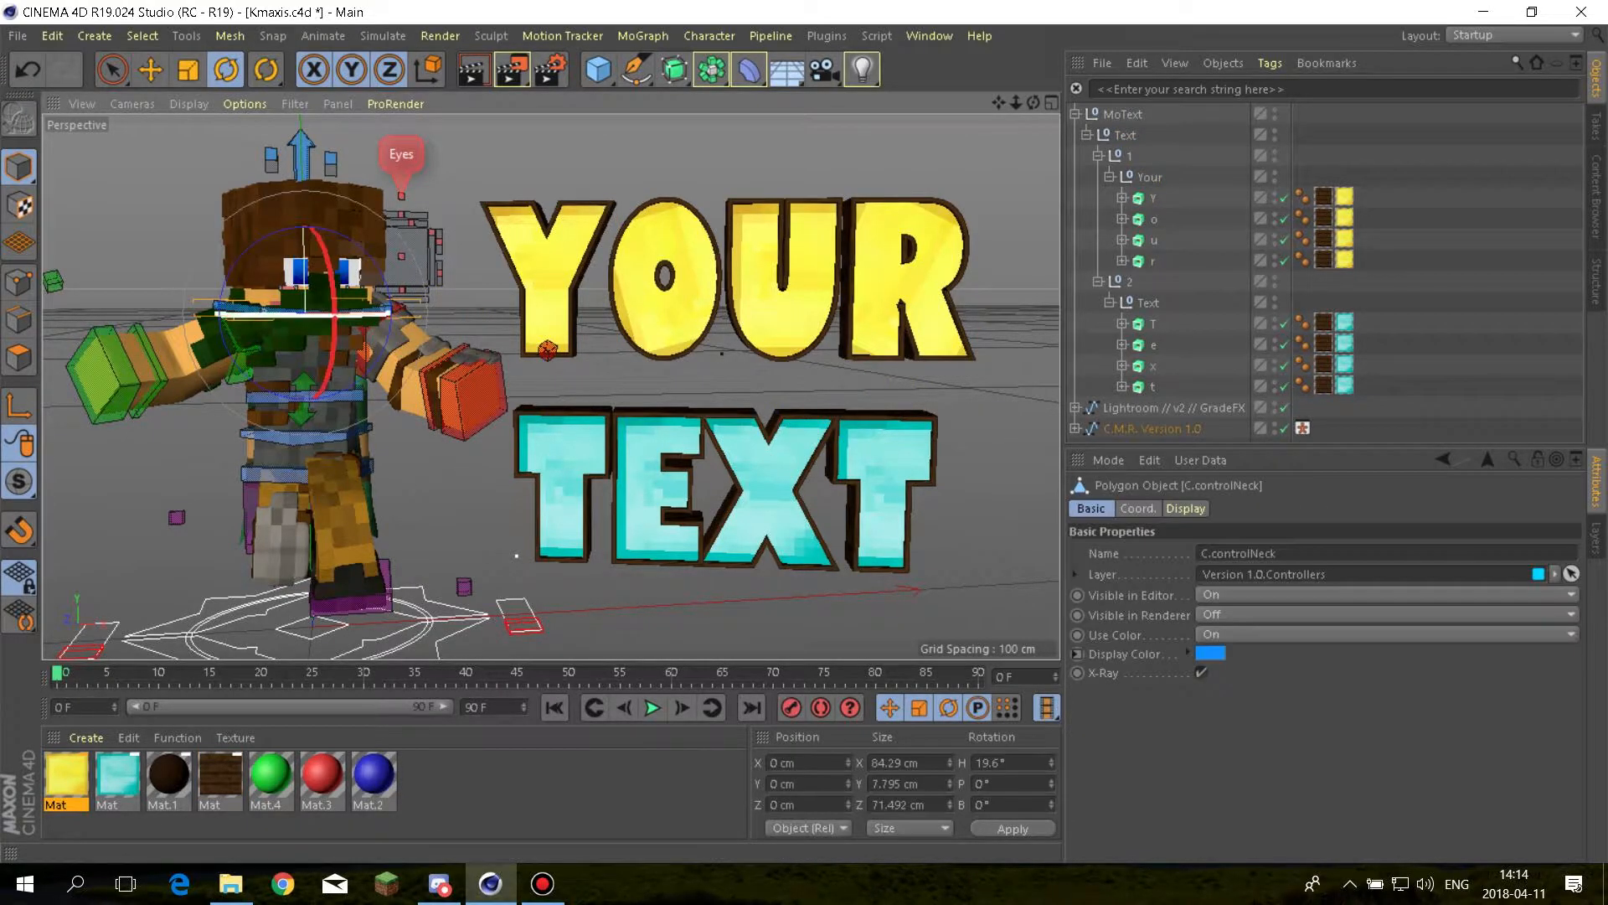
{"action": "left_click_drag", "start_coordinate": [310, 315], "coordinate": [297, 315]}
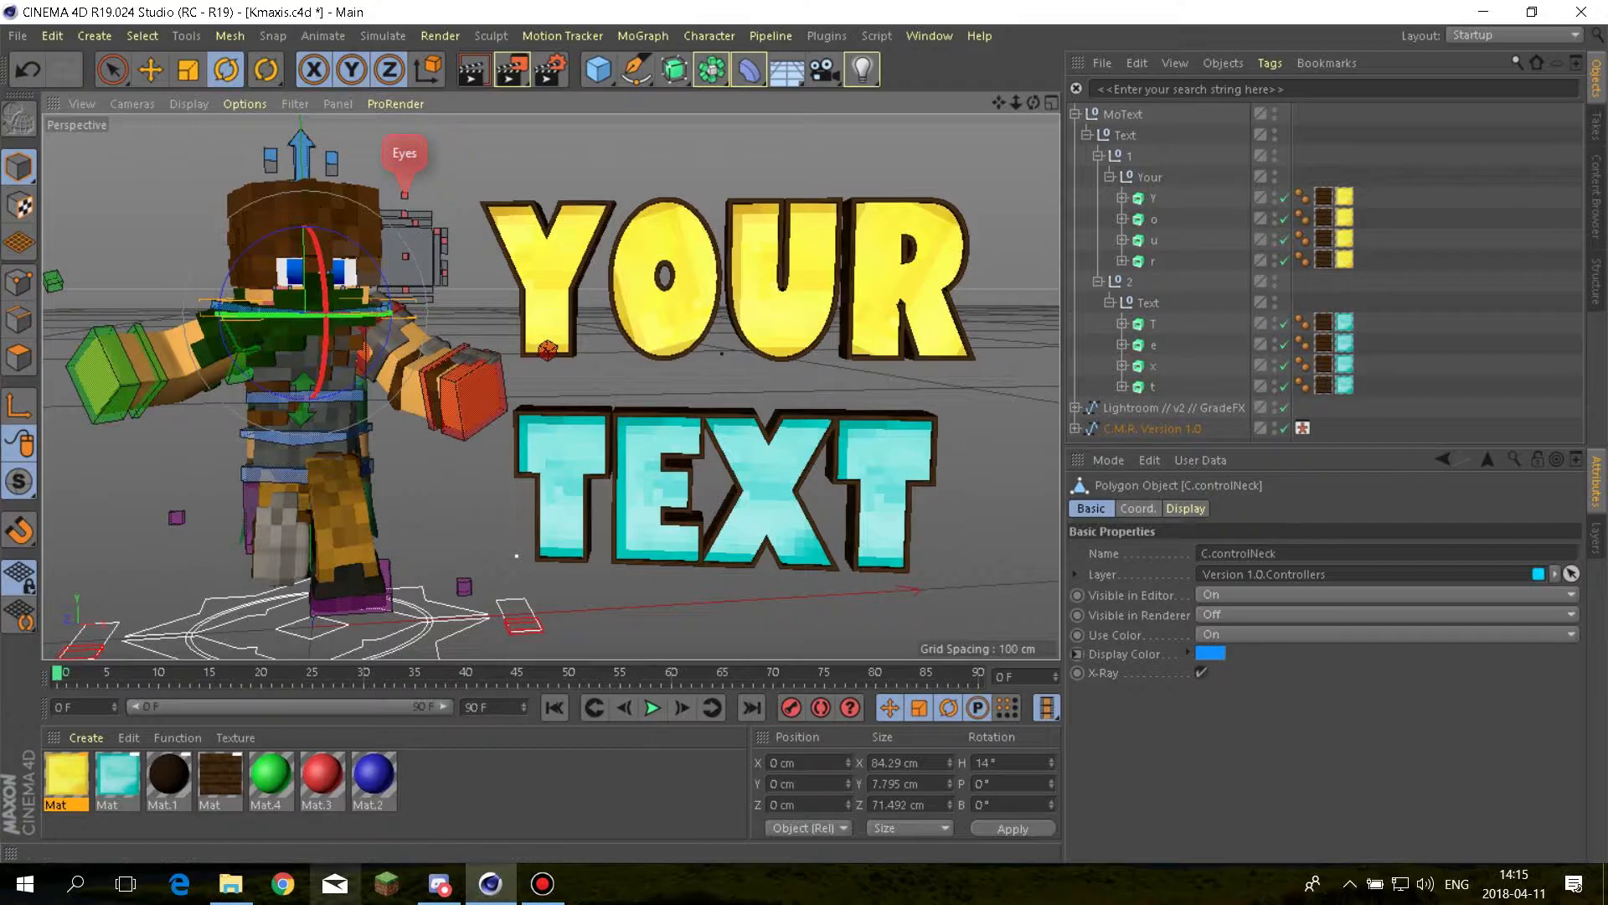
Load the Grass block preset from the Blocks folder of the Blocks & Items 3D library into the scene
{"action": "left_click", "coordinate": [231, 883]}
{"action": "double_click", "coordinate": [1342, 373]}
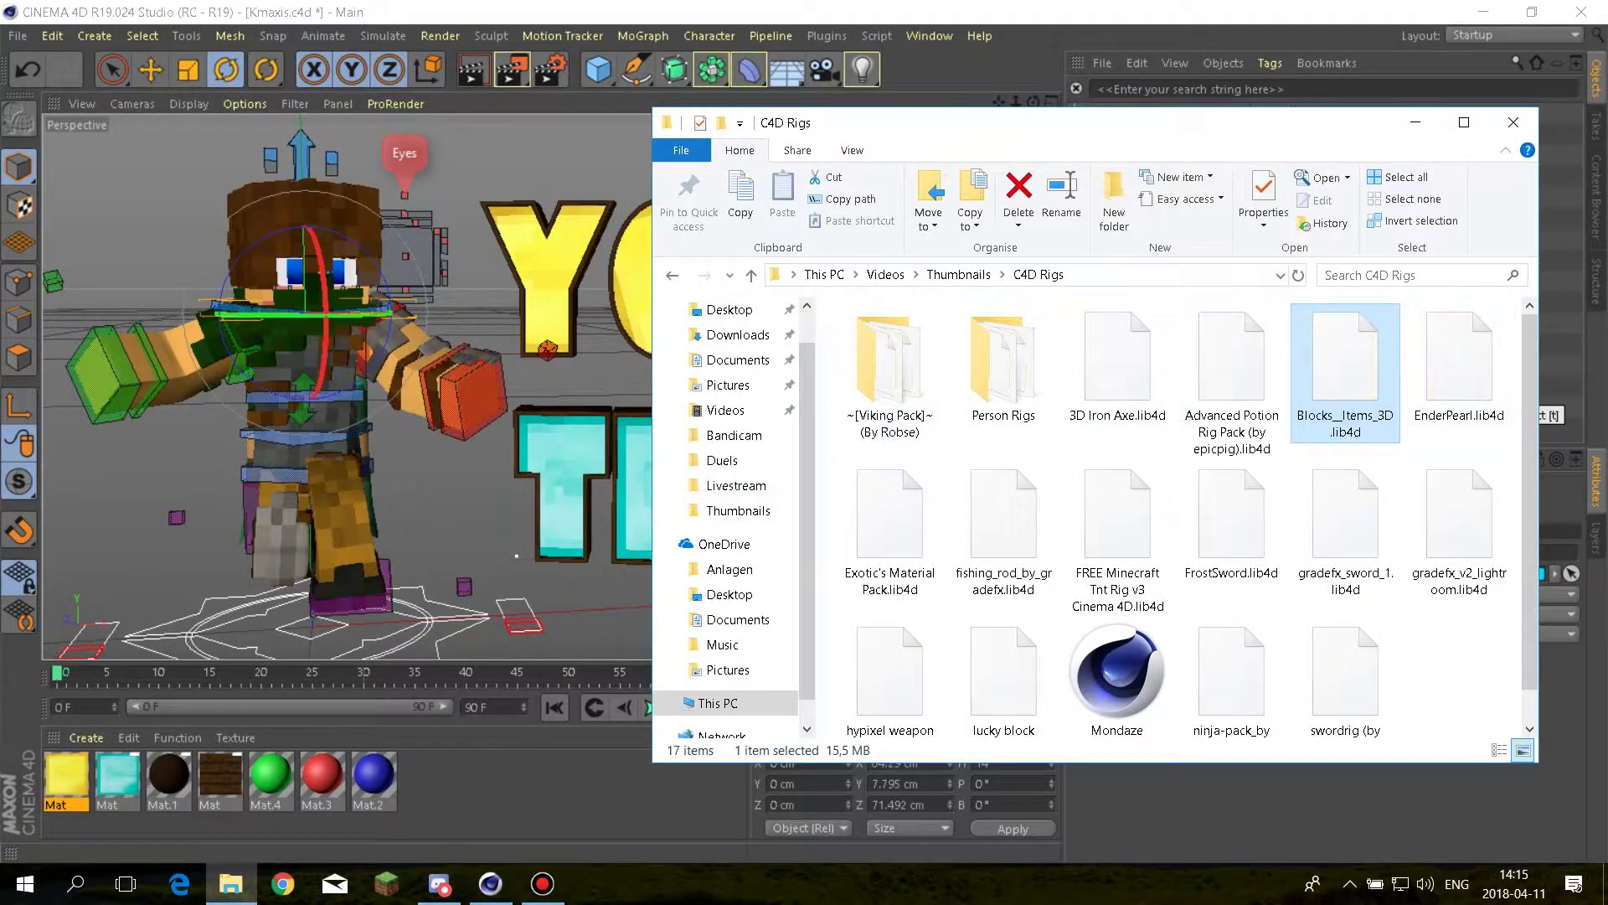
{"action": "left_click", "coordinate": [1415, 122]}
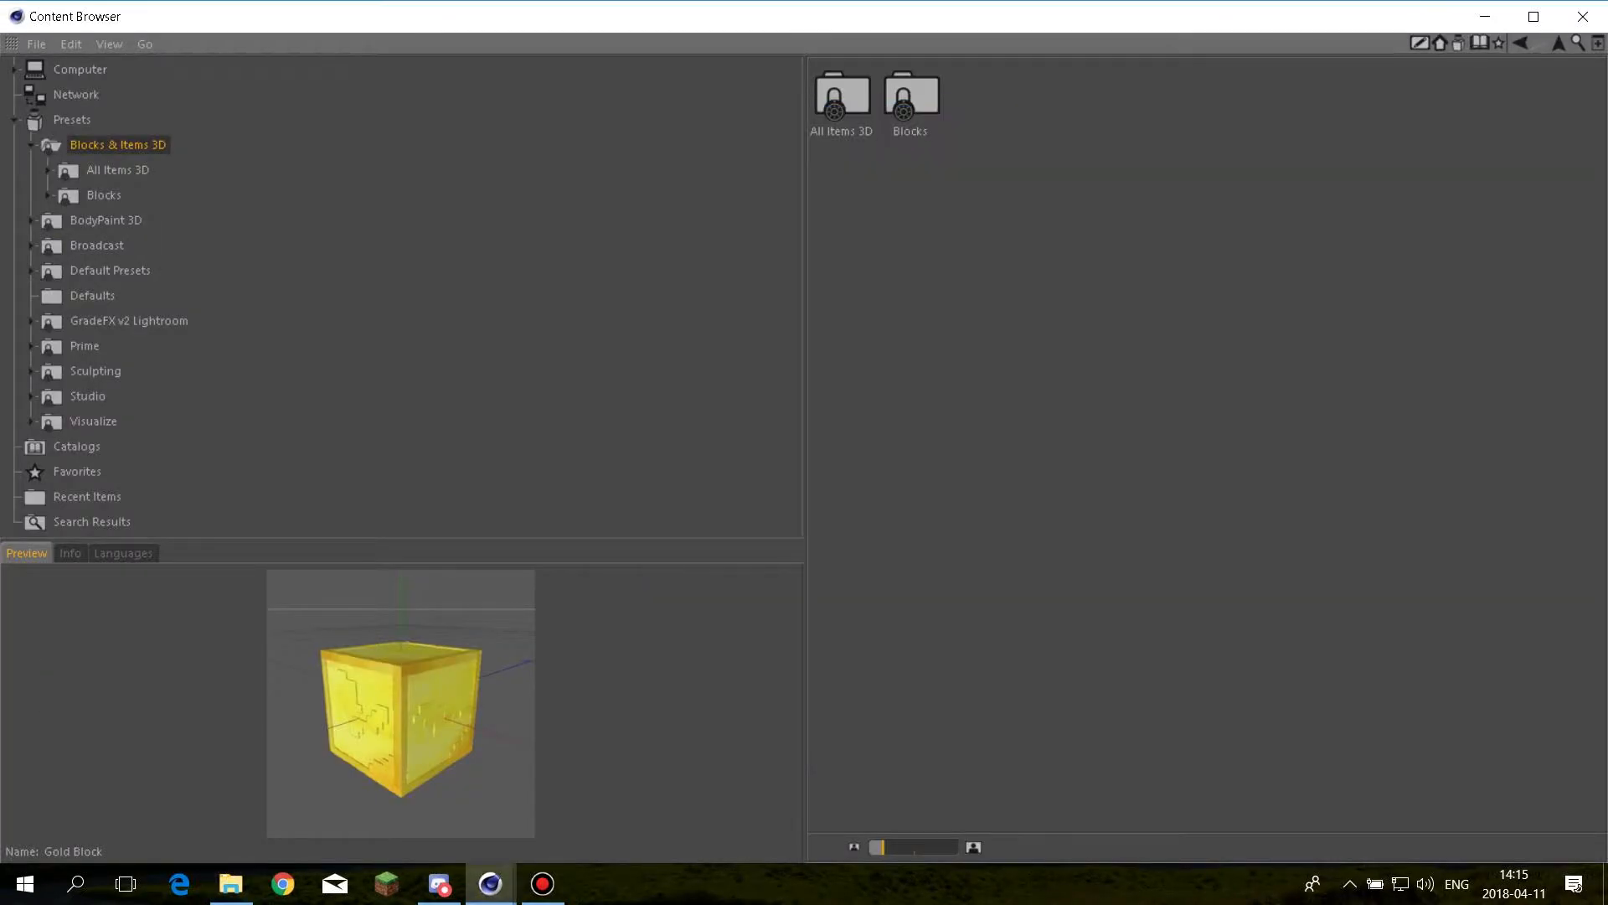
{"action": "double_click", "coordinate": [912, 96]}
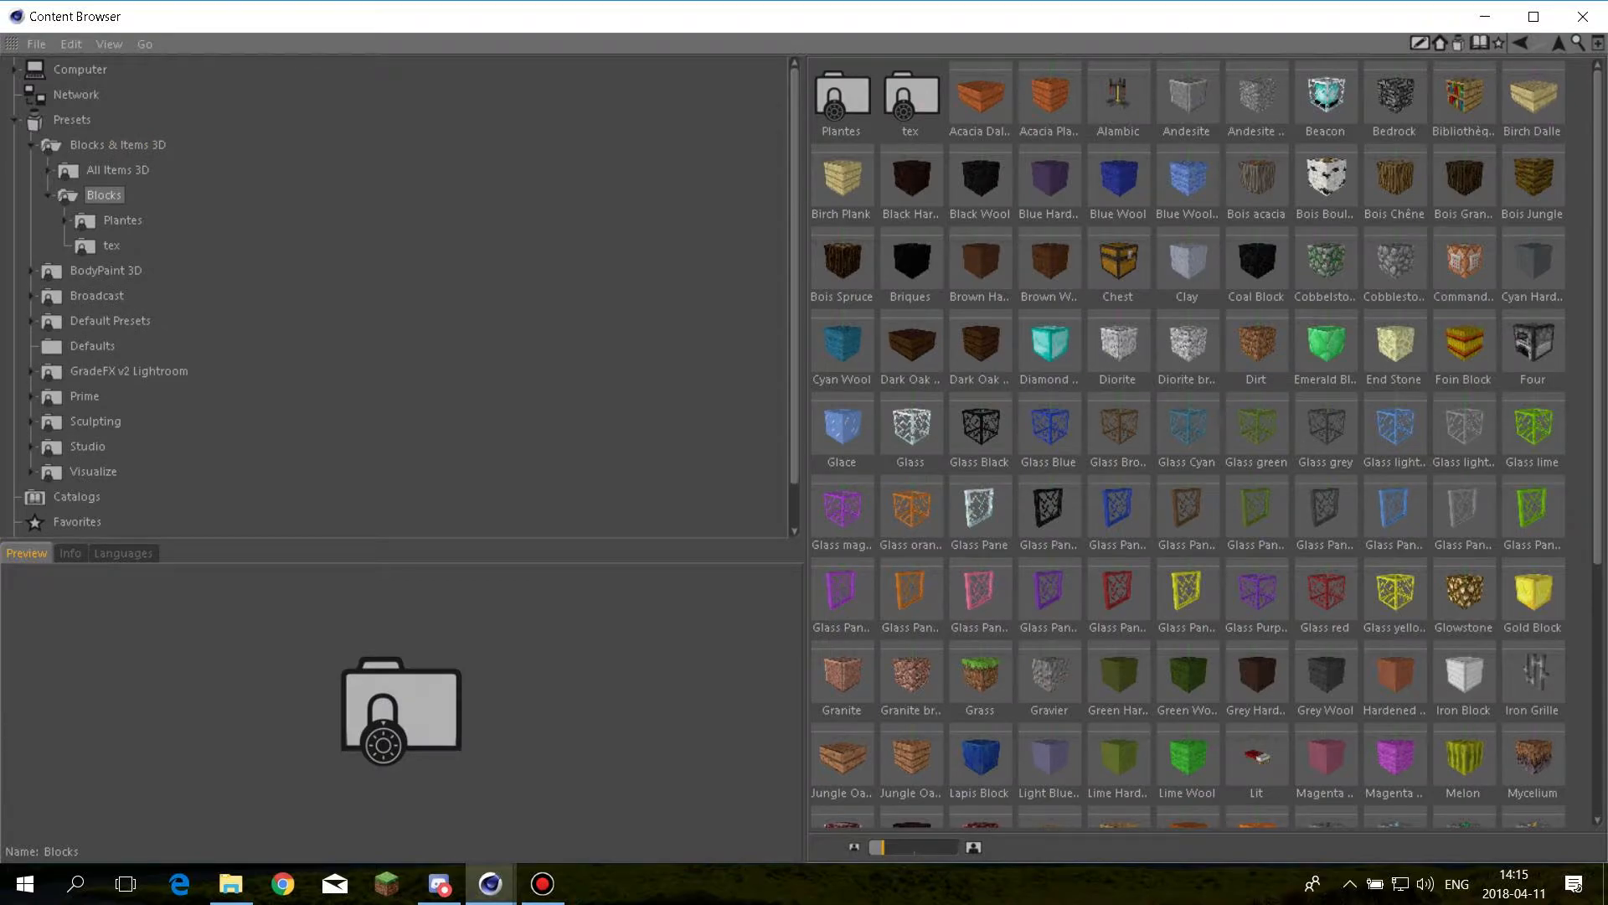
{"action": "scroll", "coordinate": [1204, 444], "scroll_direction": "down", "scroll_amount": 5}
{"action": "scroll", "coordinate": [1204, 443], "scroll_direction": "up", "scroll_amount": 5}
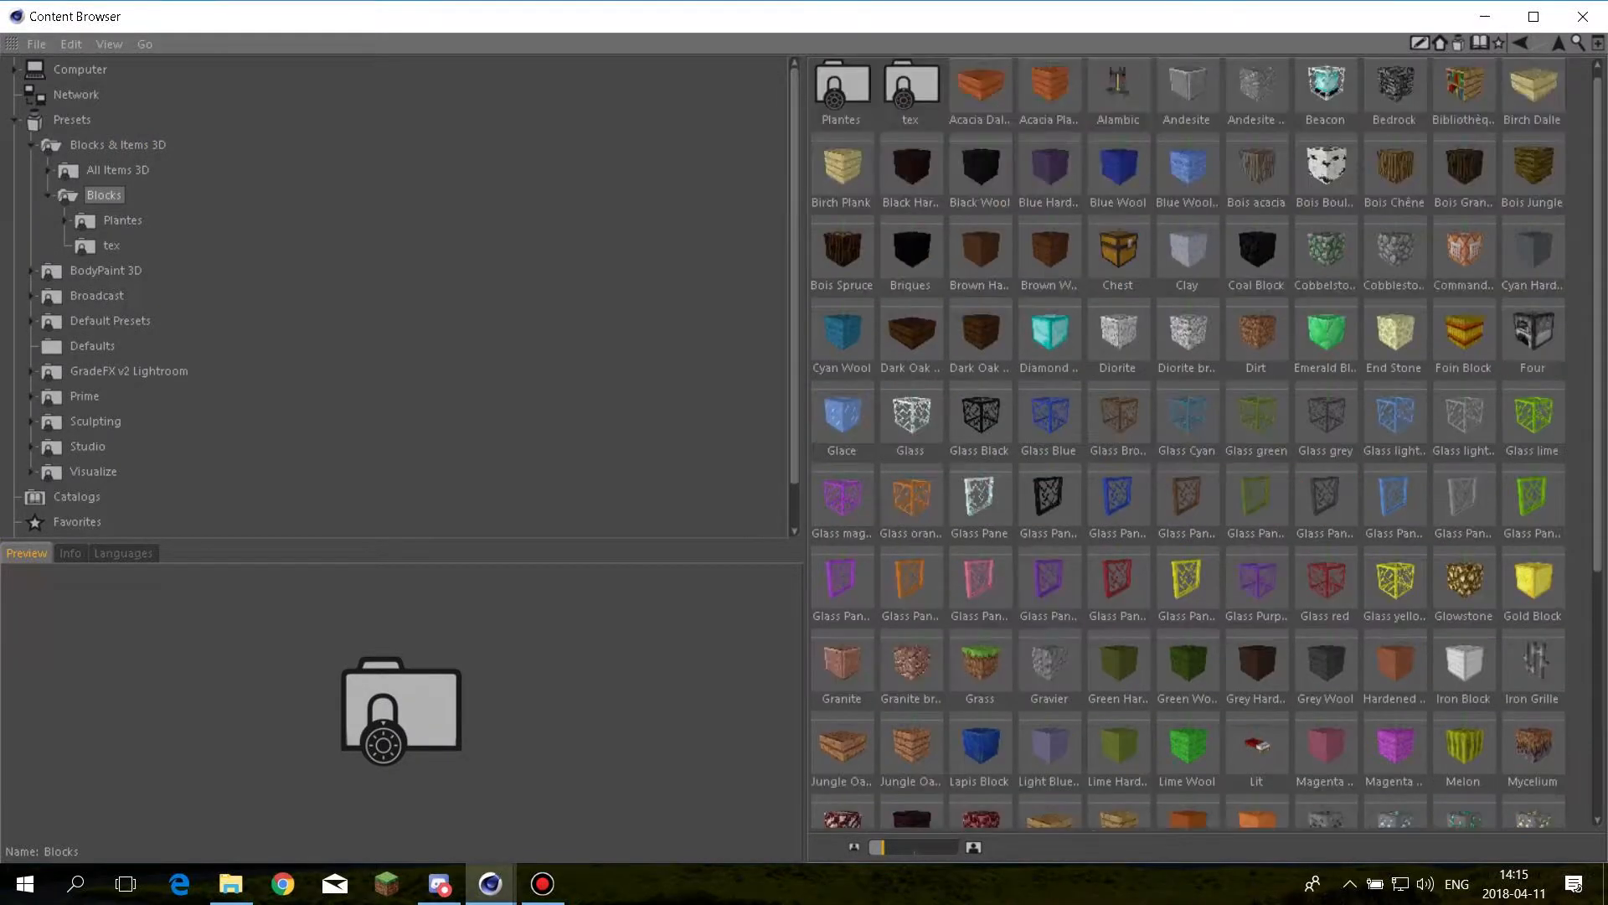
{"action": "left_click", "coordinate": [980, 674]}
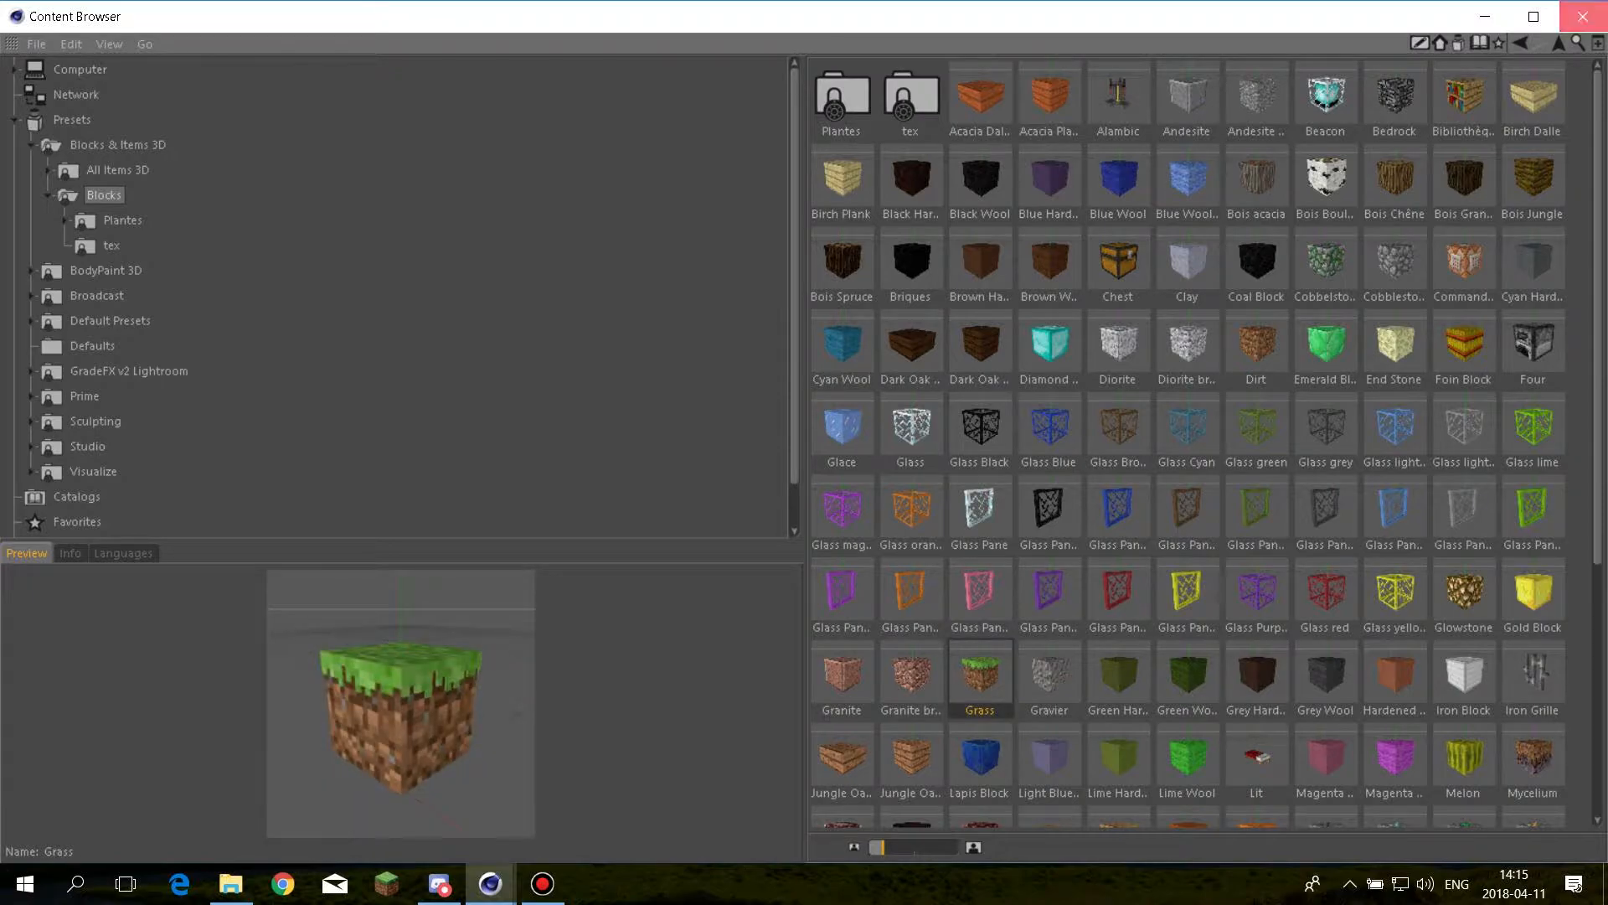
{"action": "left_click", "coordinate": [1583, 16]}
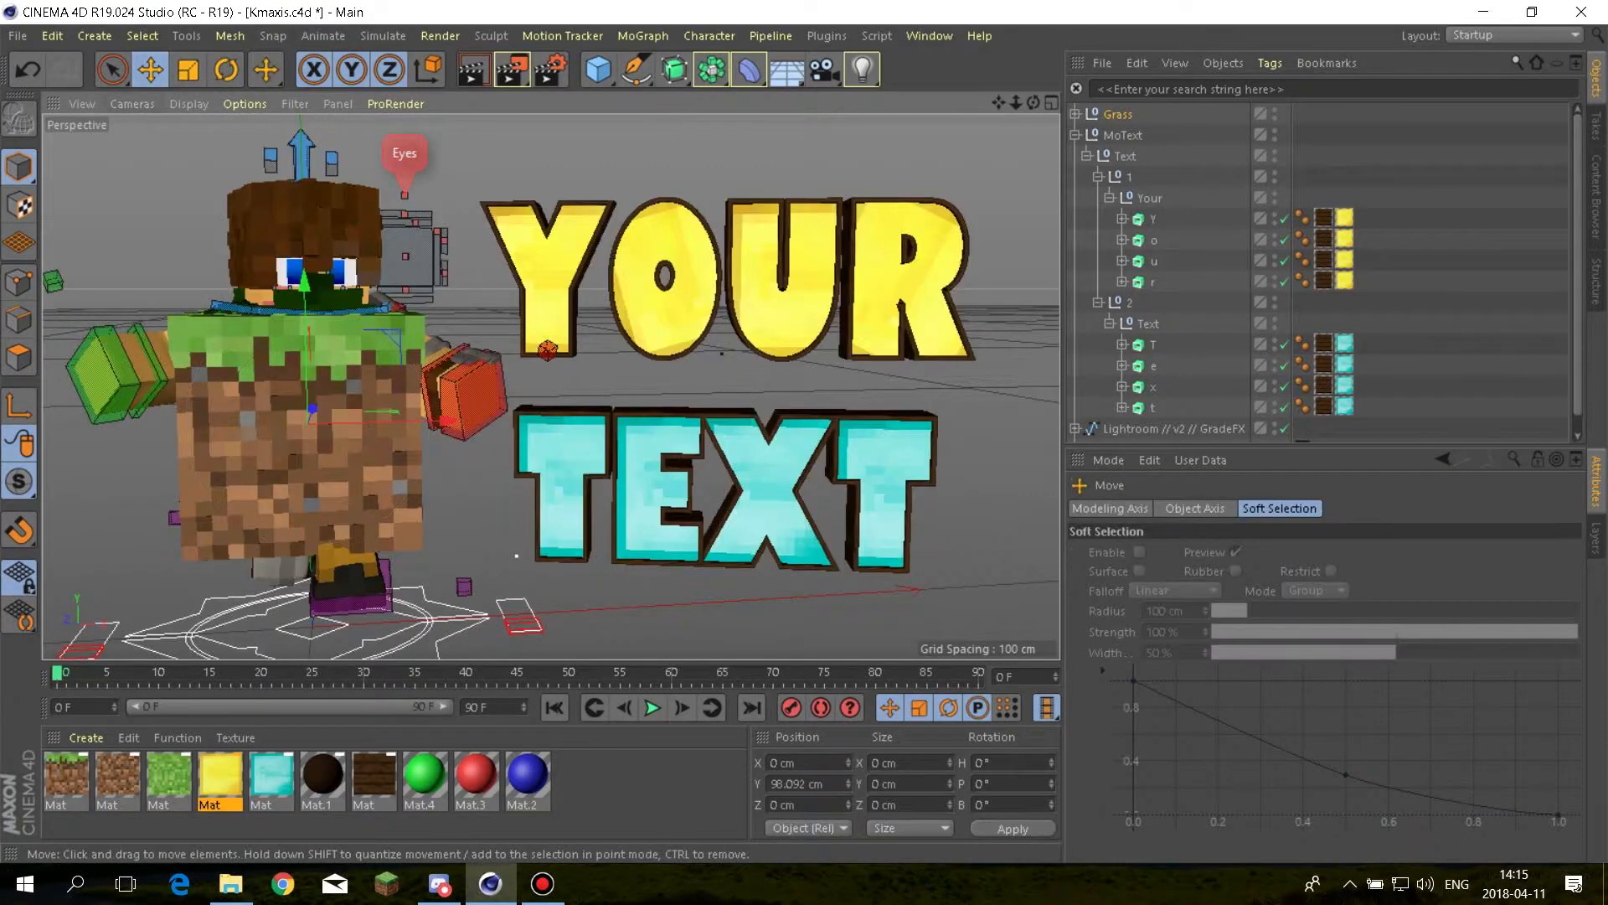
Lower the Grass block beneath the character's feet to about Y -33.4 cm
{"action": "left_click_drag", "start_coordinate": [308, 407], "coordinate": [311, 561]}
{"action": "scroll", "coordinate": [312, 587], "scroll_direction": "up", "scroll_amount": 3}
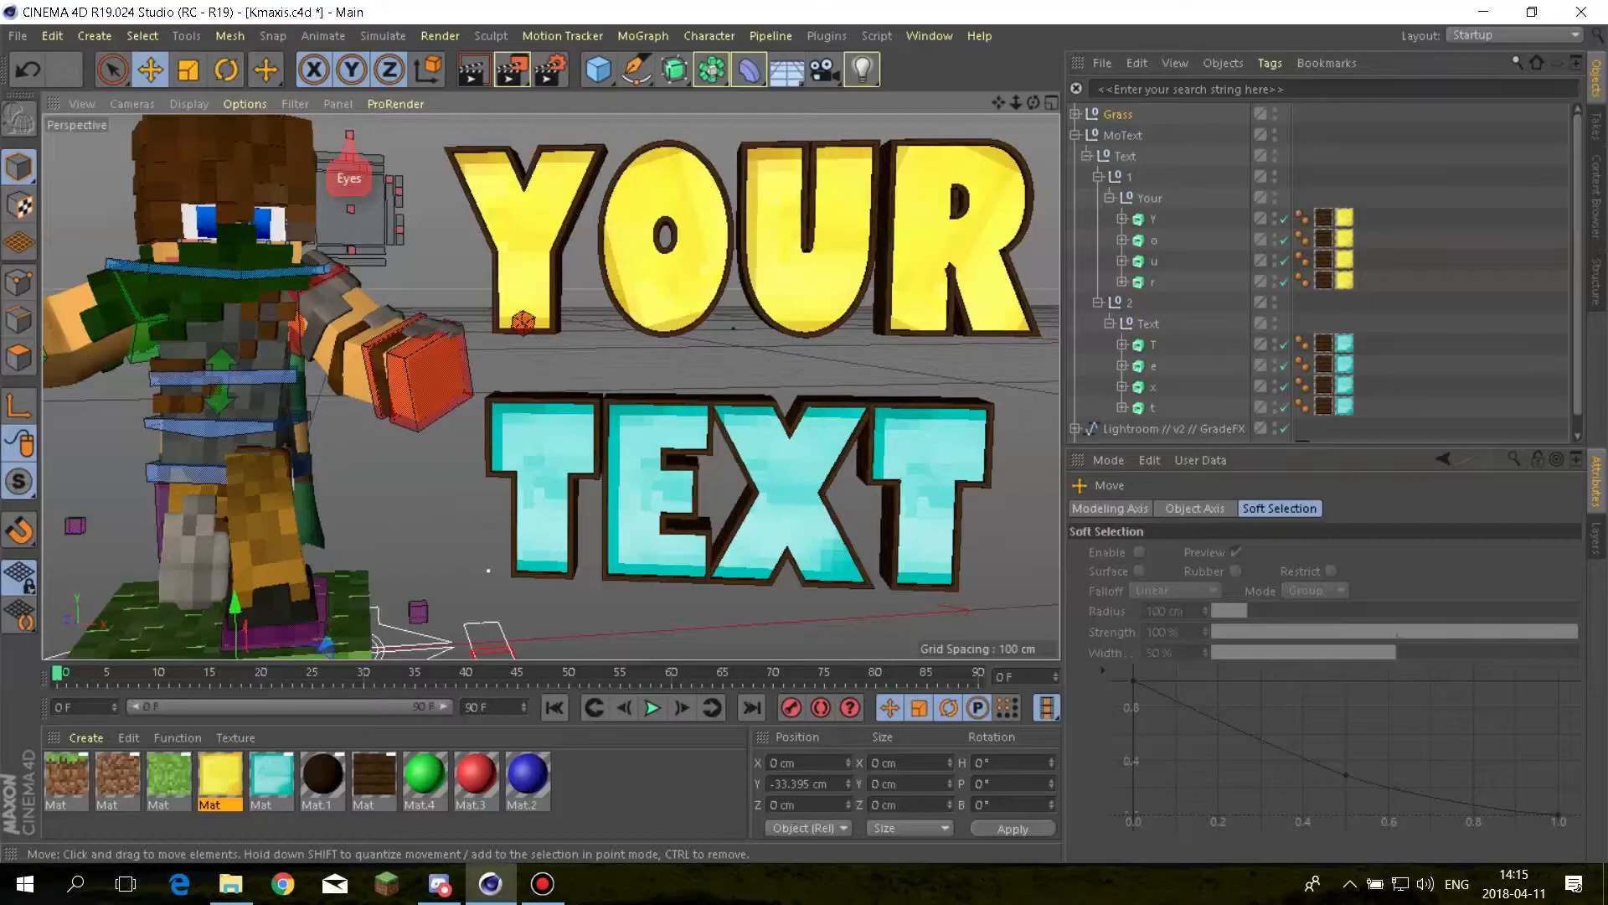
{"action": "middle_click_drag", "start_coordinate": [489, 571], "coordinate": [637, 413], "text": "alt"}
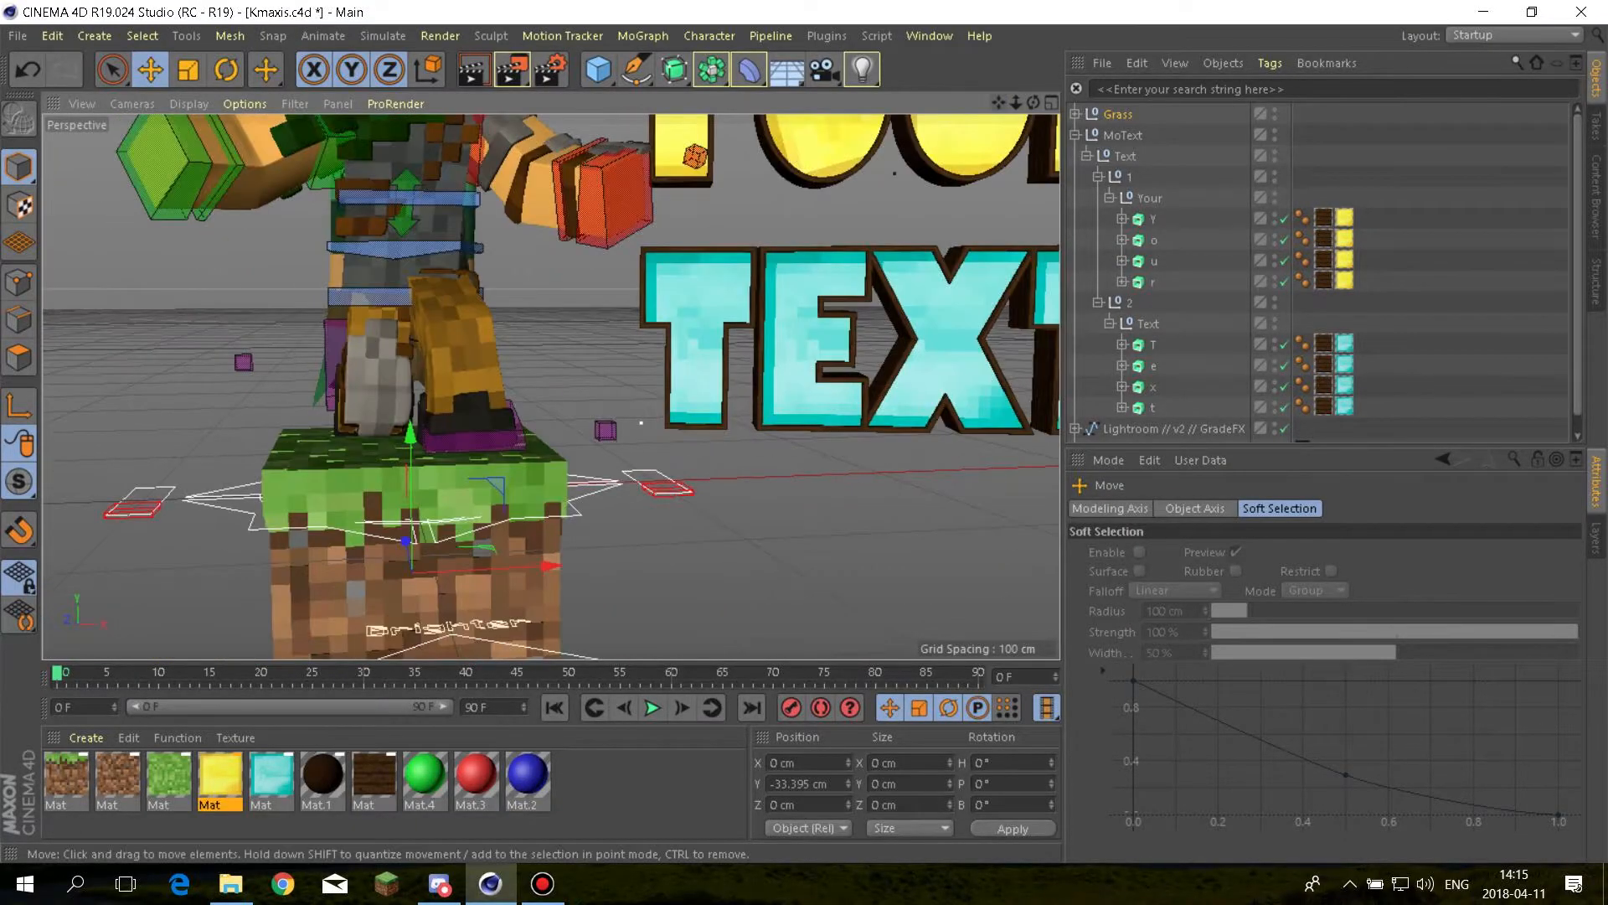
{"action": "scroll", "coordinate": [443, 465], "scroll_direction": "down", "scroll_amount": 5}
Adjust the heights of the character's leg controllers so the feet rest on top of the grass block
{"action": "left_click", "coordinate": [502, 404]}
{"action": "left_click_drag", "start_coordinate": [499, 289], "coordinate": [500, 300]}
{"action": "scroll", "coordinate": [368, 459], "scroll_direction": "up", "scroll_amount": 2}
{"action": "scroll", "coordinate": [551, 386], "scroll_direction": "up", "scroll_amount": 5}
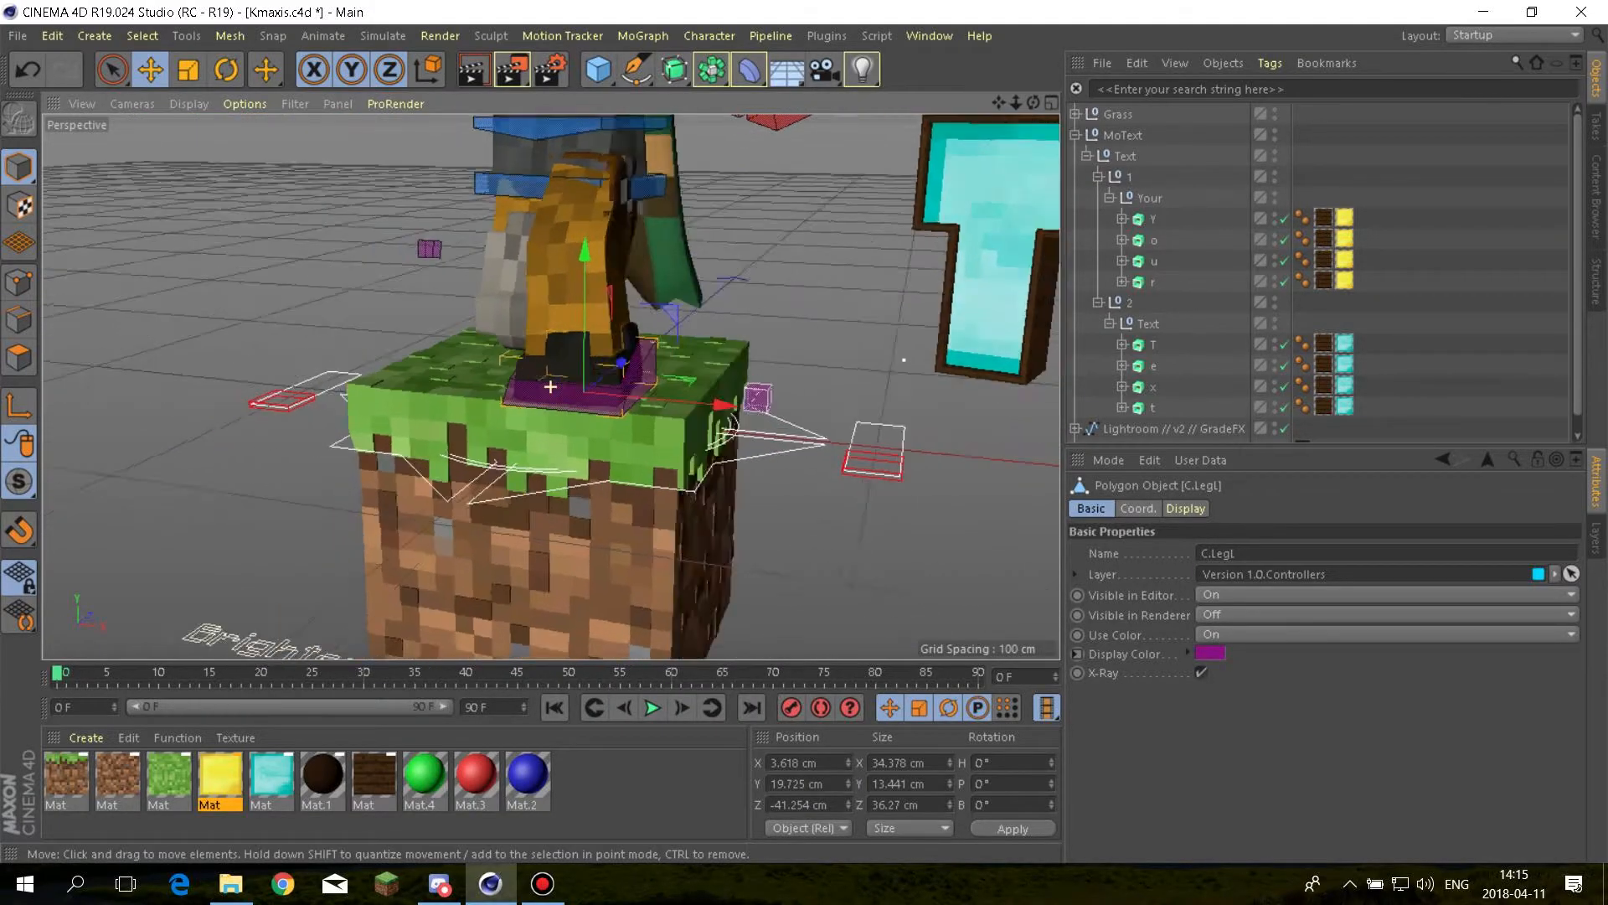
{"action": "left_click_drag", "start_coordinate": [551, 386], "coordinate": [512, 354], "text": "alt"}
{"action": "left_click", "coordinate": [904, 281]}
{"action": "left_click_drag", "start_coordinate": [936, 180], "coordinate": [938, 159]}
{"action": "left_click", "coordinate": [646, 402]}
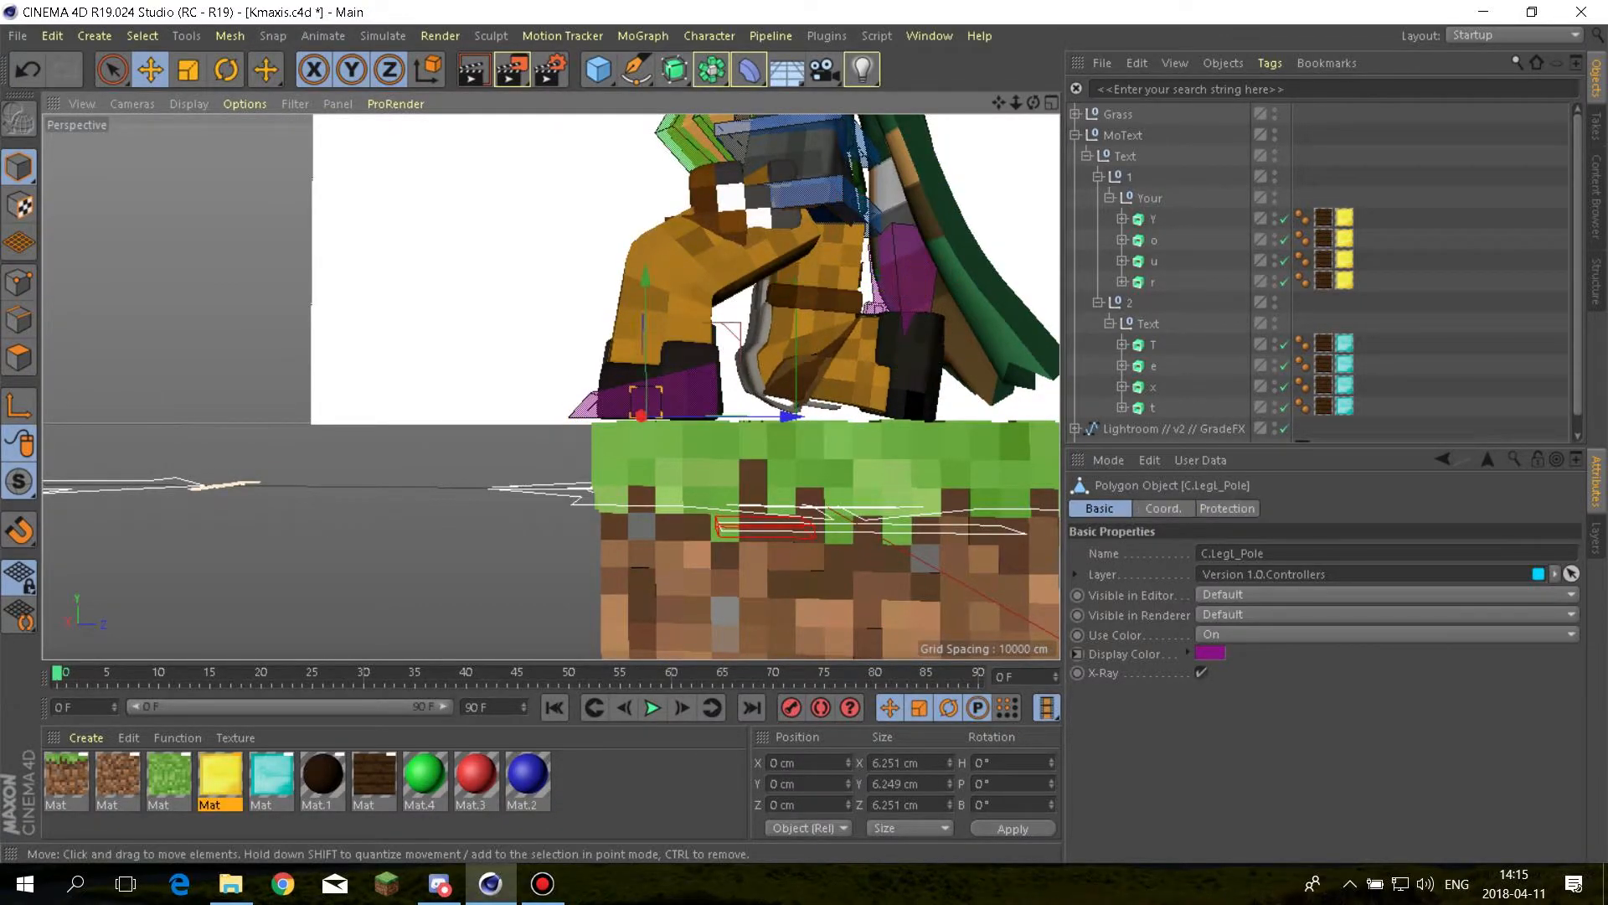
{"action": "left_click_drag", "start_coordinate": [646, 402], "coordinate": [724, 445], "text": "alt"}
{"action": "left_click", "coordinate": [588, 393]}
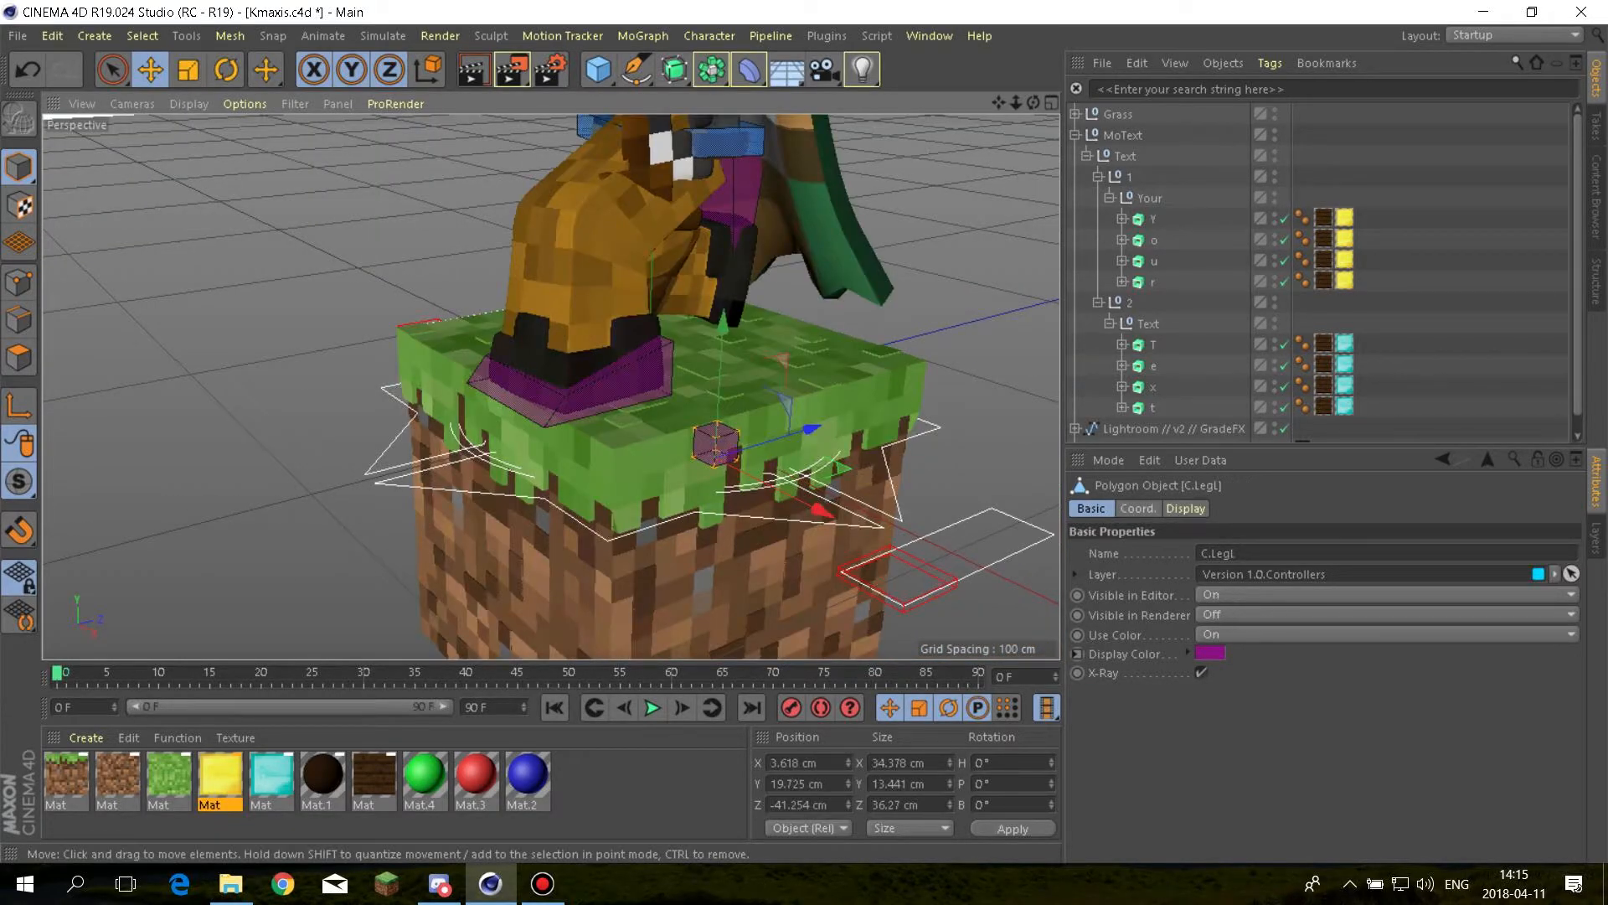
{"action": "left_click_drag", "start_coordinate": [575, 251], "coordinate": [575, 239]}
{"action": "left_click", "coordinate": [586, 252]}
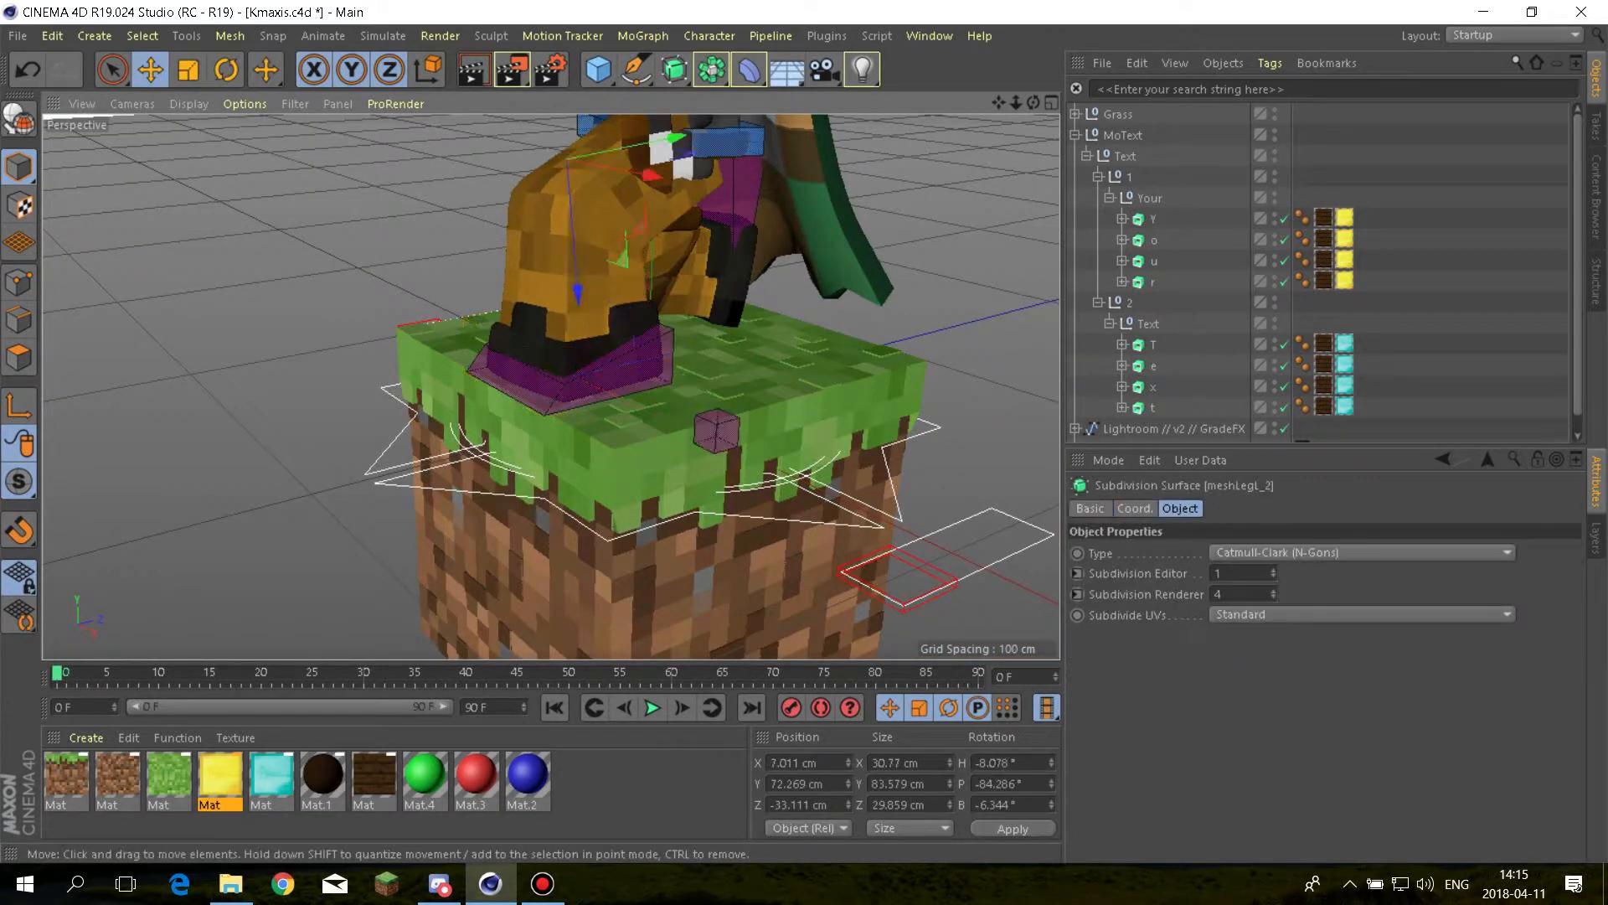
Reposition the Grass block under the character at about X -1.5, Y -30.8 and Z -13.6 cm
{"action": "left_click", "coordinate": [1123, 135]}
{"action": "left_click", "coordinate": [1118, 115]}
{"action": "mouse_move", "coordinate": [644, 510]}
{"action": "left_mouse_down"}
{"action": "mouse_move", "coordinate": [621, 494]}
{"action": "mouse_move", "coordinate": [639, 501]}
{"action": "left_mouse_up"}
{"action": "scroll", "coordinate": [768, 388], "scroll_direction": "up", "scroll_amount": 3}
{"action": "left_click_drag", "start_coordinate": [768, 387], "coordinate": [666, 322], "text": "alt"}
{"action": "left_click_drag", "start_coordinate": [955, 593], "coordinate": [884, 592]}
{"action": "left_click_drag", "start_coordinate": [822, 418], "coordinate": [679, 440], "text": "alt"}
{"action": "right_click_drag", "start_coordinate": [680, 440], "coordinate": [189, 71], "text": "alt"}
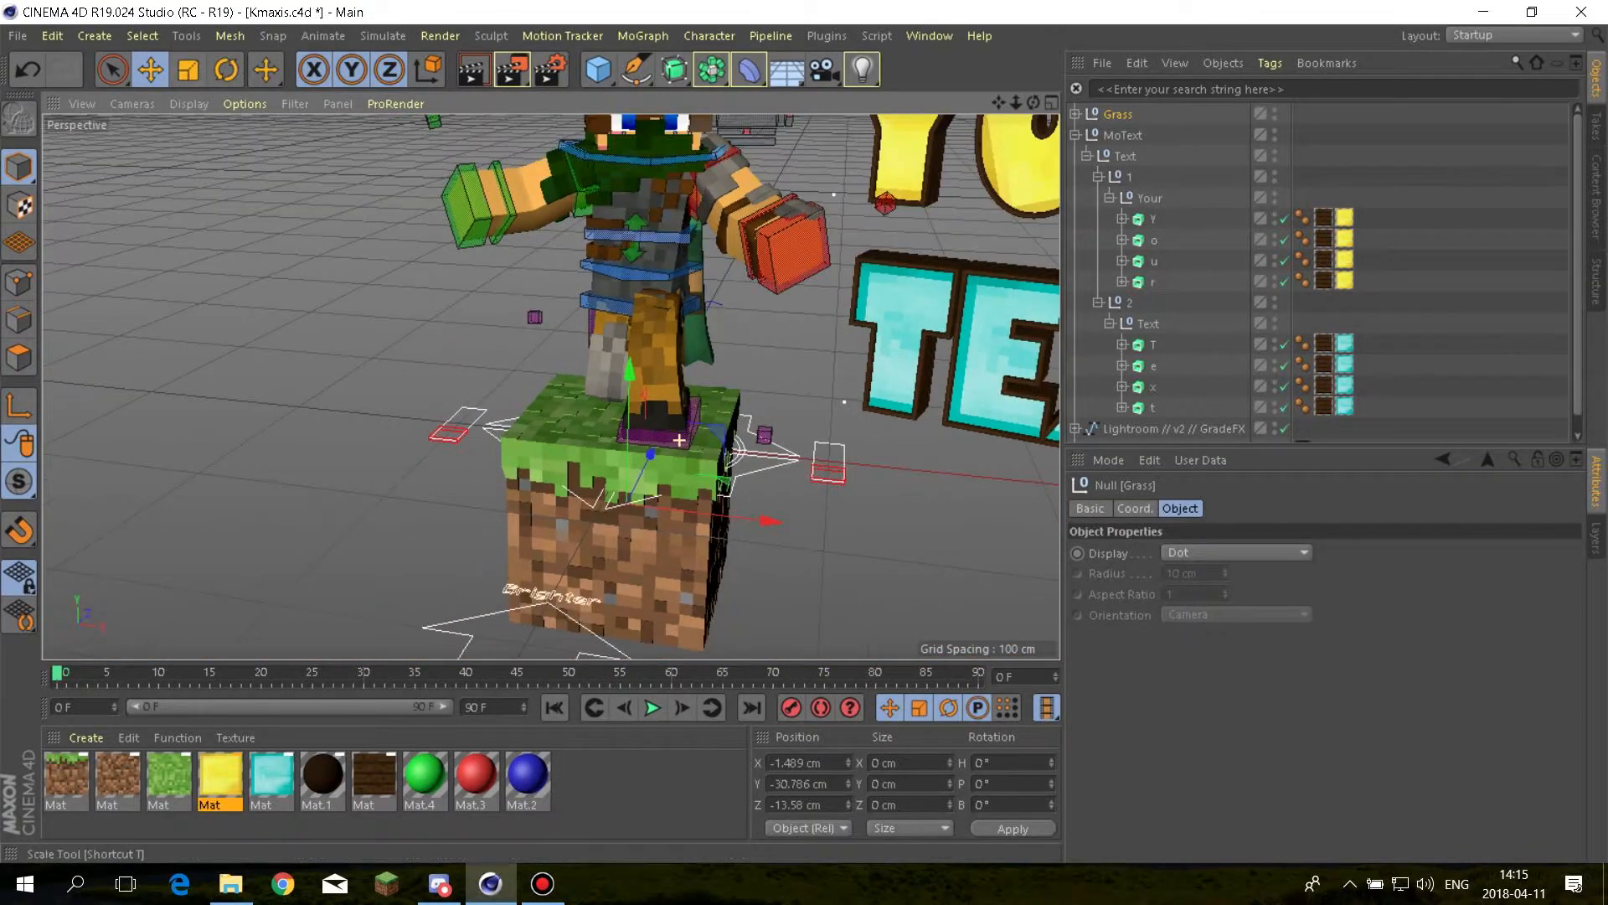
Scale up the Grass block, lower it to about Y -46.4 cm under the feet, and clear the selection
{"action": "left_click", "coordinate": [188, 70]}
{"action": "left_click_drag", "start_coordinate": [772, 521], "coordinate": [807, 526]}
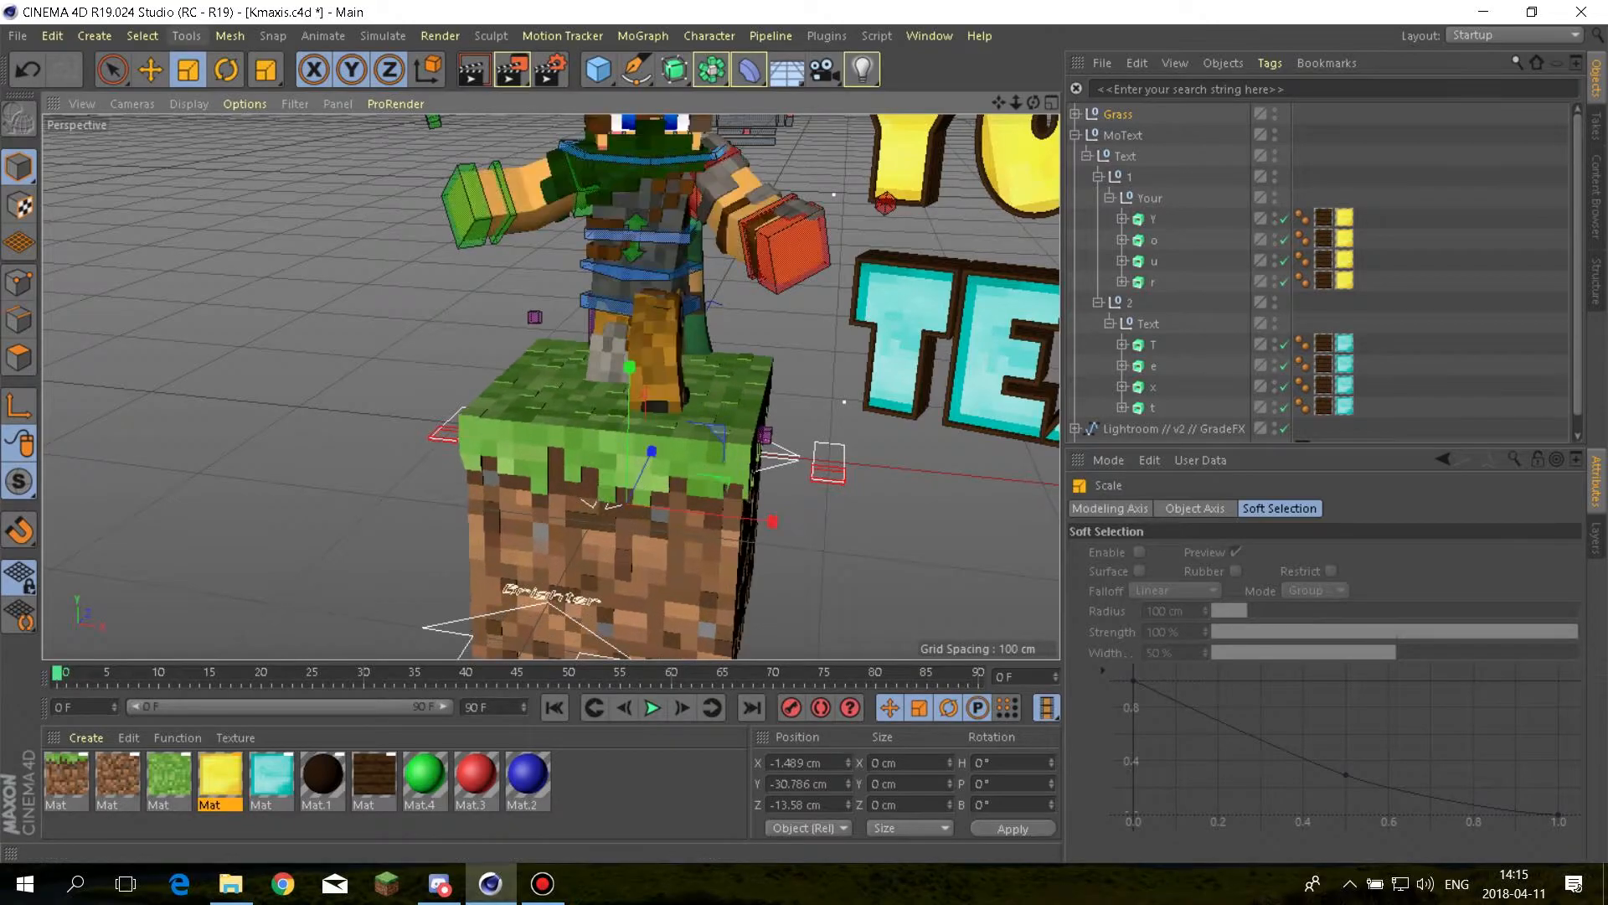
{"action": "key", "text": "e"}
{"action": "left_click_drag", "start_coordinate": [628, 373], "coordinate": [628, 532]}
{"action": "scroll", "coordinate": [680, 454], "scroll_direction": "up", "scroll_amount": 5}
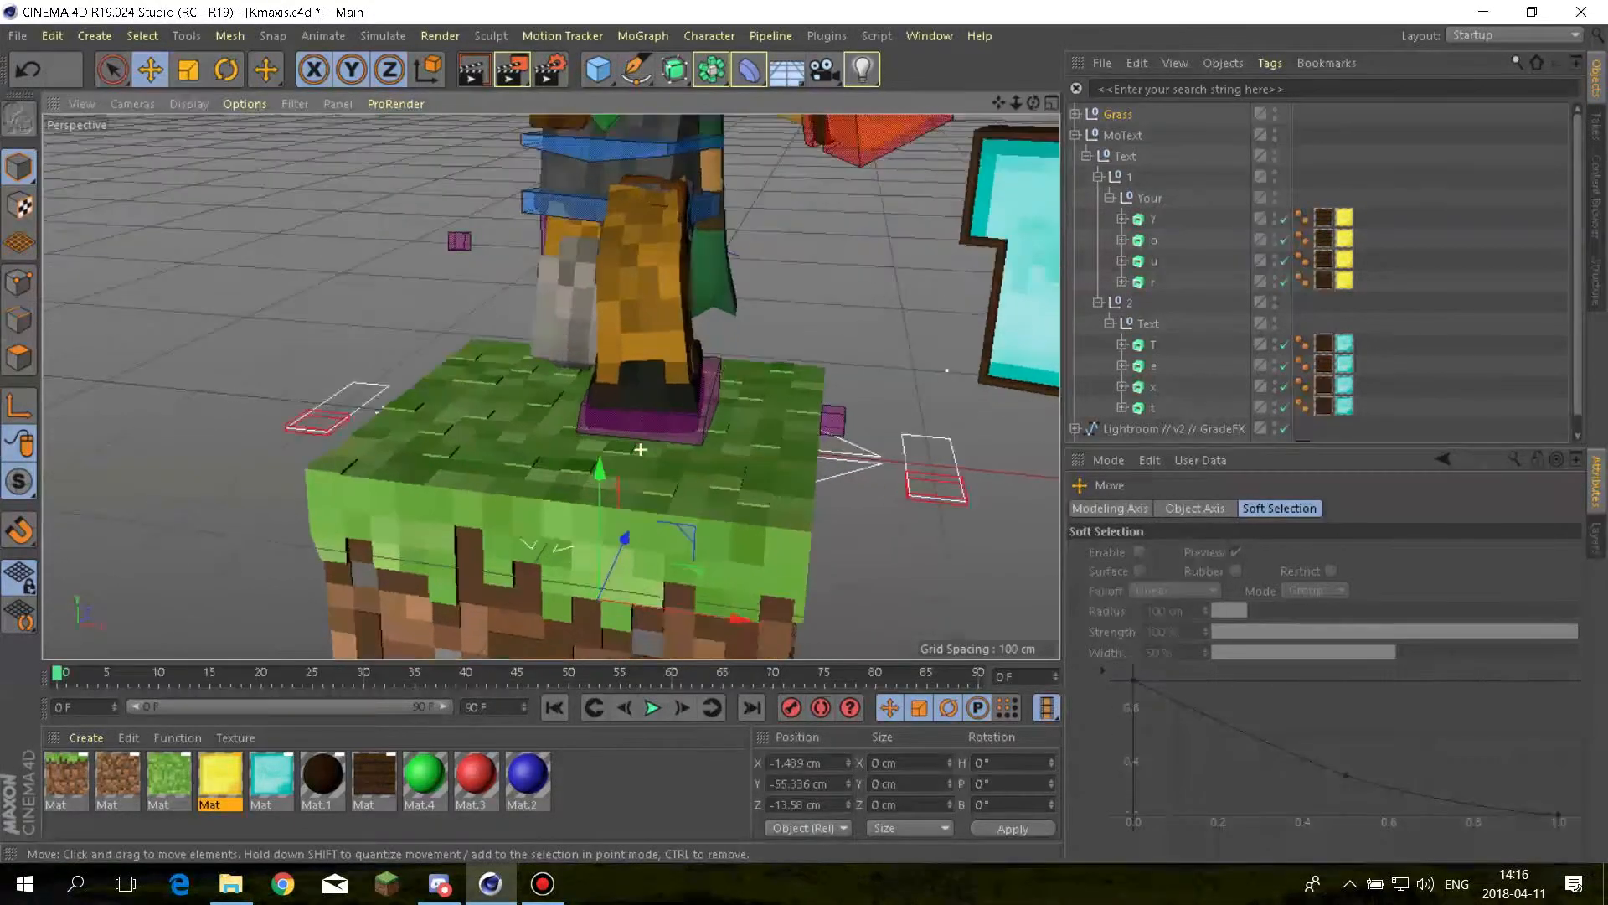
{"action": "scroll", "coordinate": [964, 361], "scroll_direction": "down", "scroll_amount": 6}
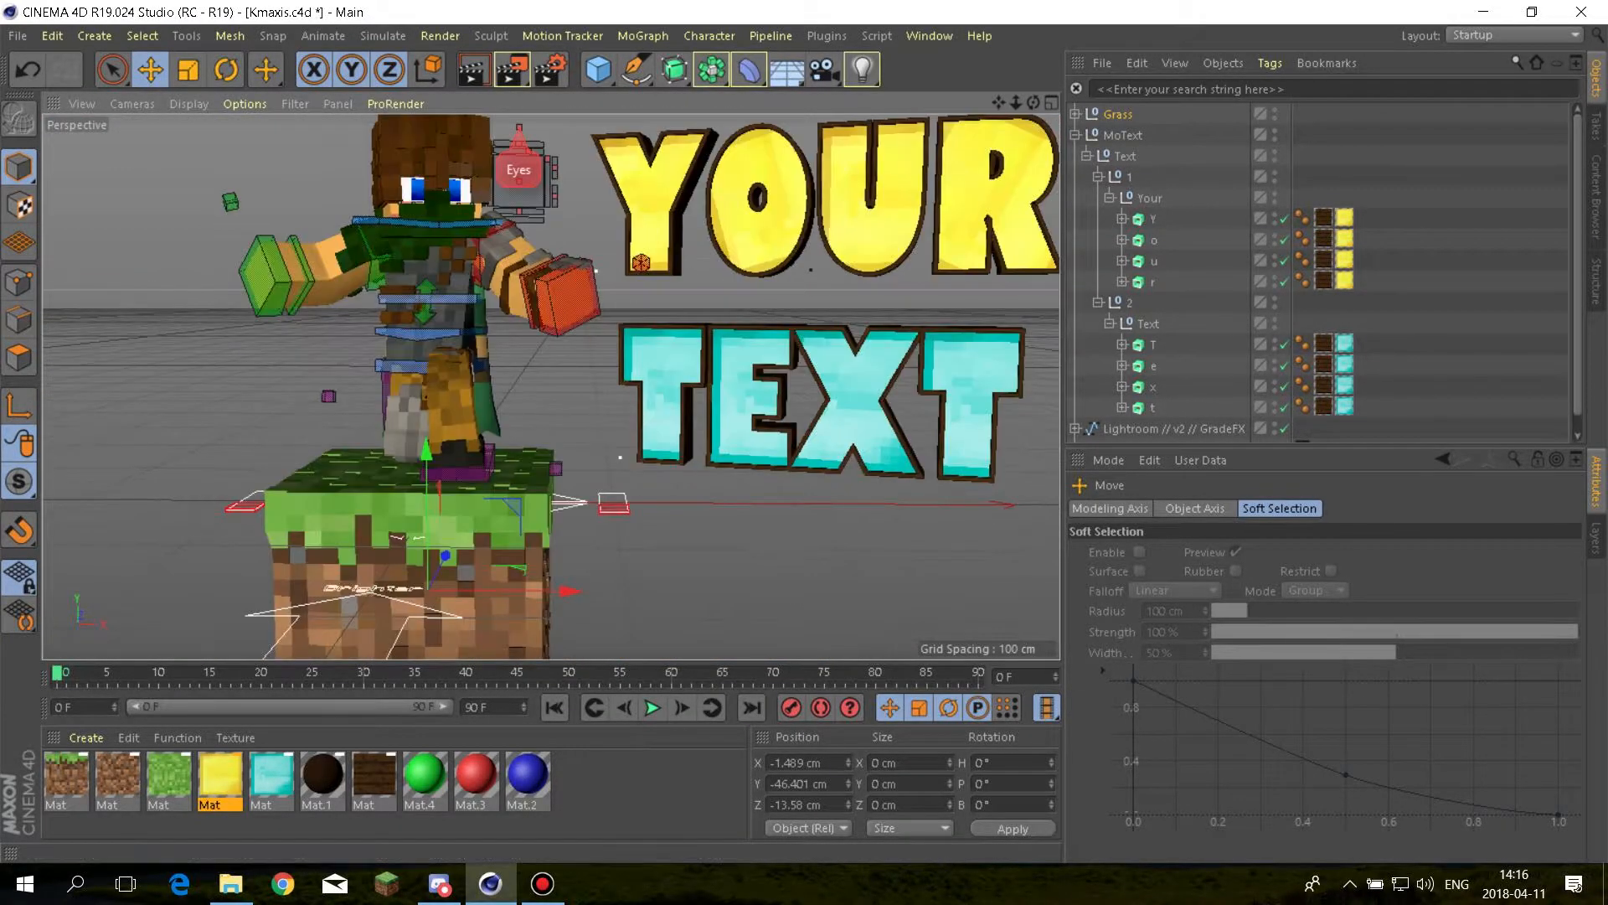
{"action": "scroll", "coordinate": [550, 388], "scroll_direction": "up", "scroll_amount": 6}
{"action": "scroll", "coordinate": [550, 388], "scroll_direction": "down", "scroll_amount": 8}
{"action": "scroll", "coordinate": [551, 388], "scroll_direction": "up", "scroll_amount": 4}
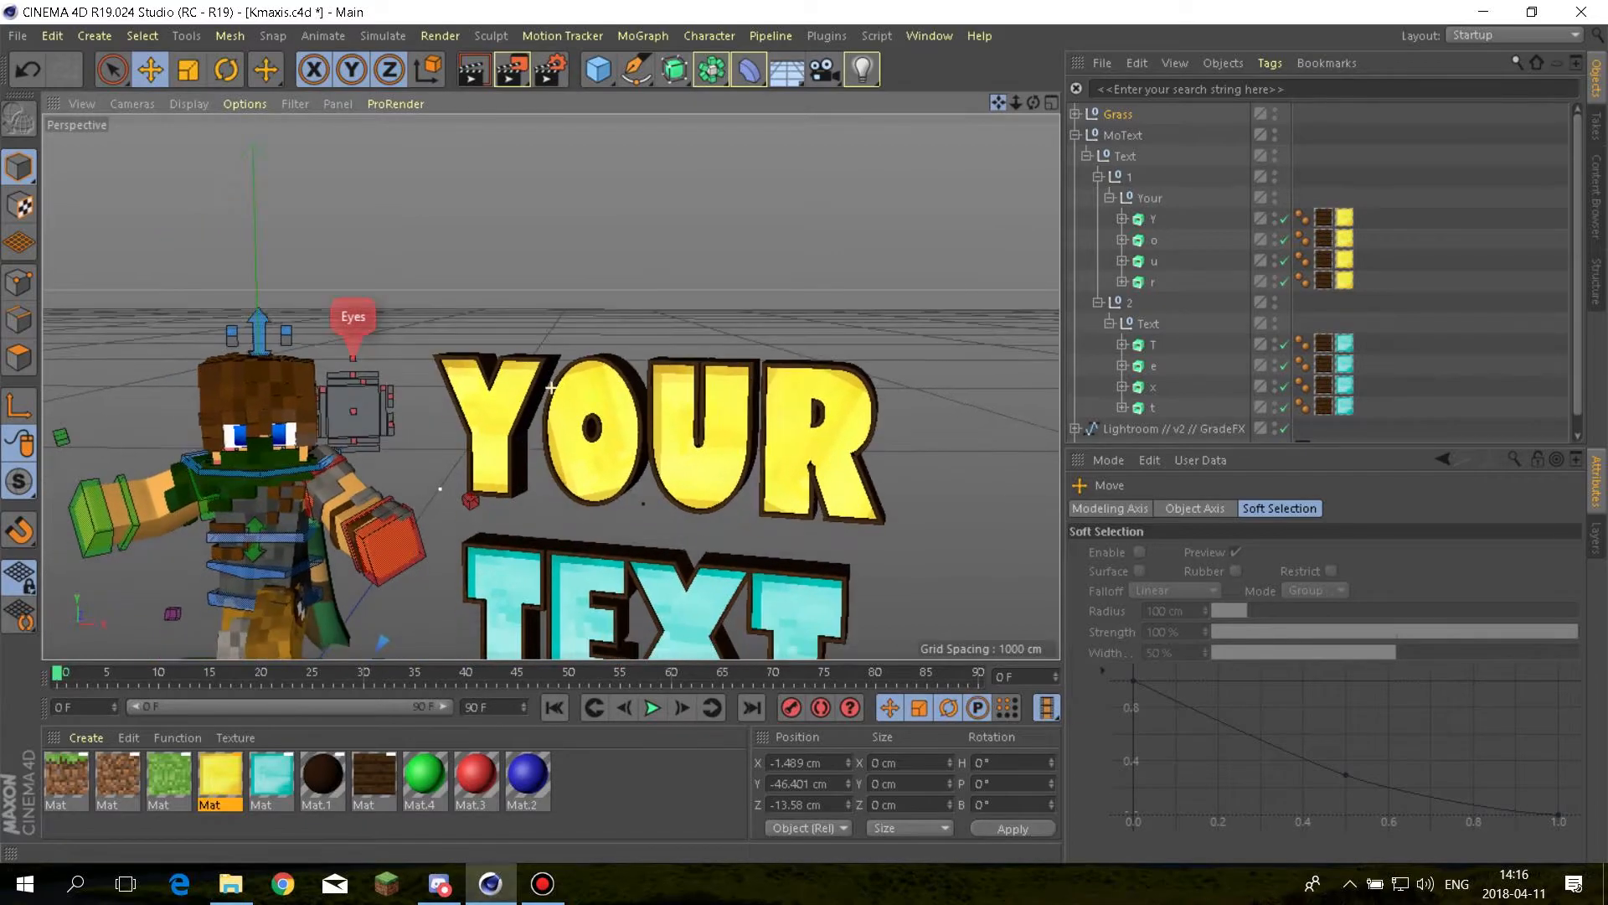
{"action": "middle_click_drag", "start_coordinate": [553, 388], "coordinate": [592, 365], "text": "alt"}
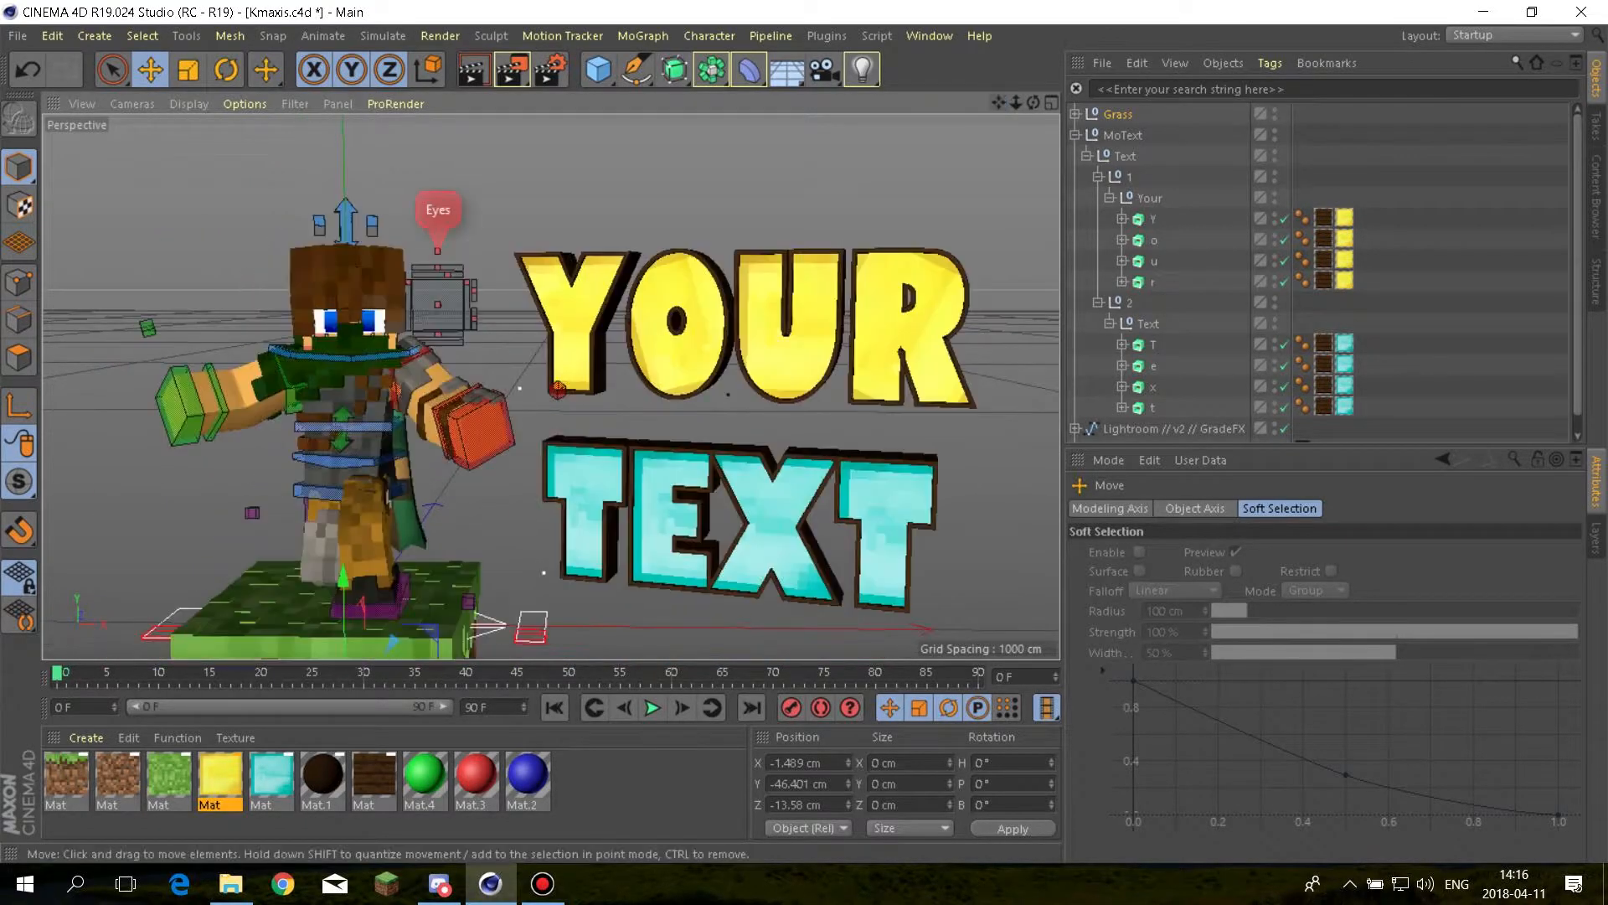
{"action": "key", "text": "ctrl+shift+a"}
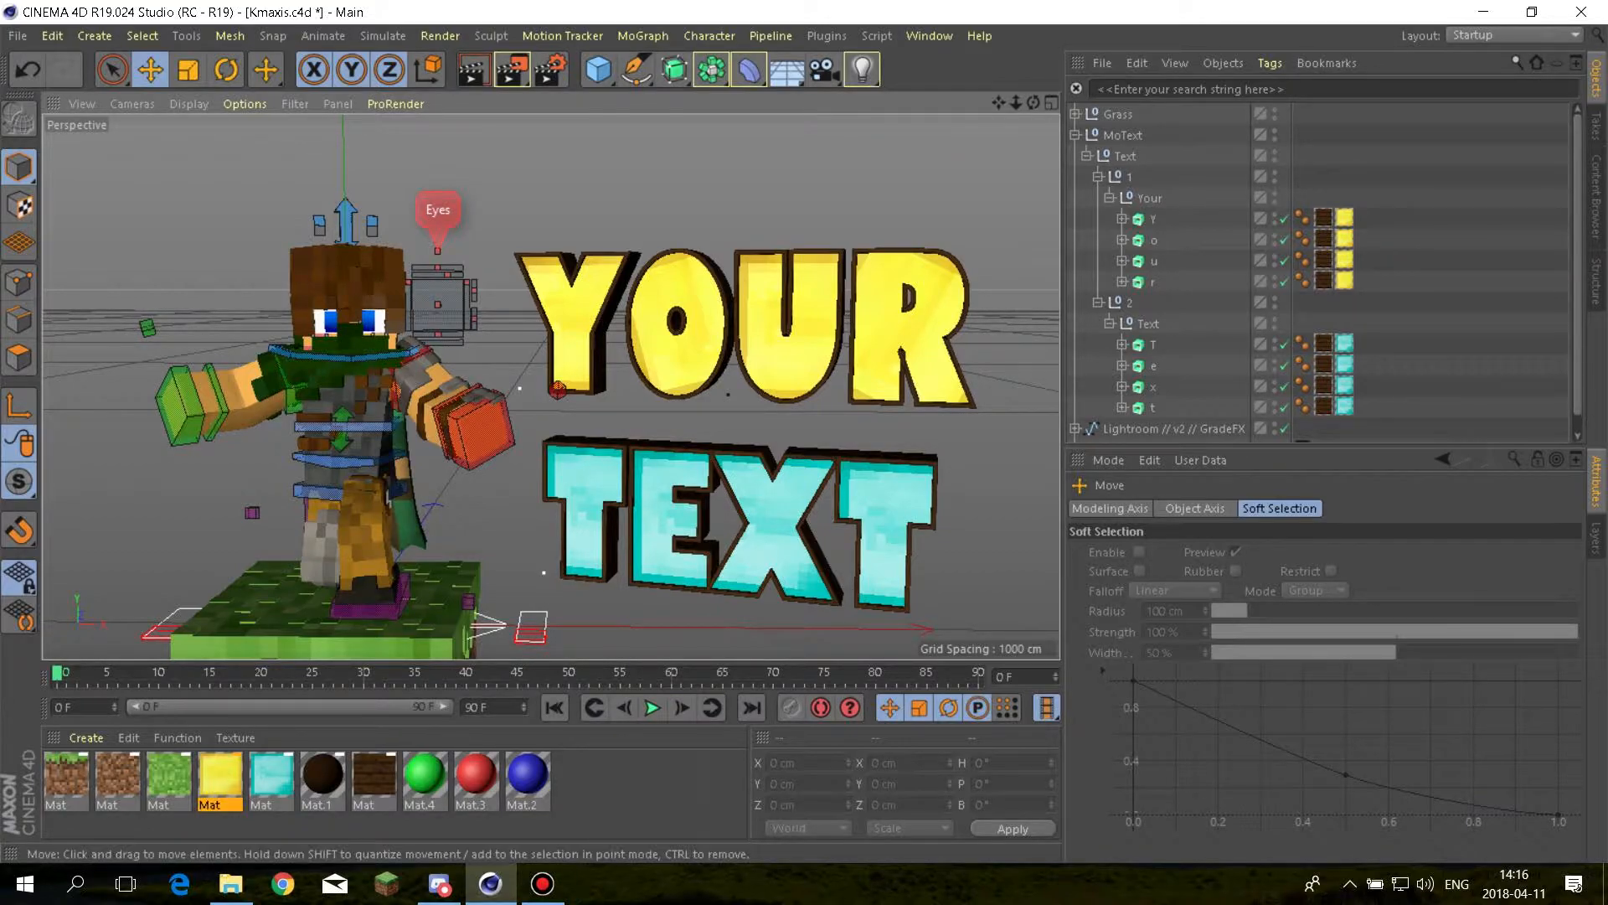
Open the library swordrig (by woots).lib4d from the C4D Rigs folder and load its swordRig preset into the scene
{"action": "left_click", "coordinate": [230, 883]}
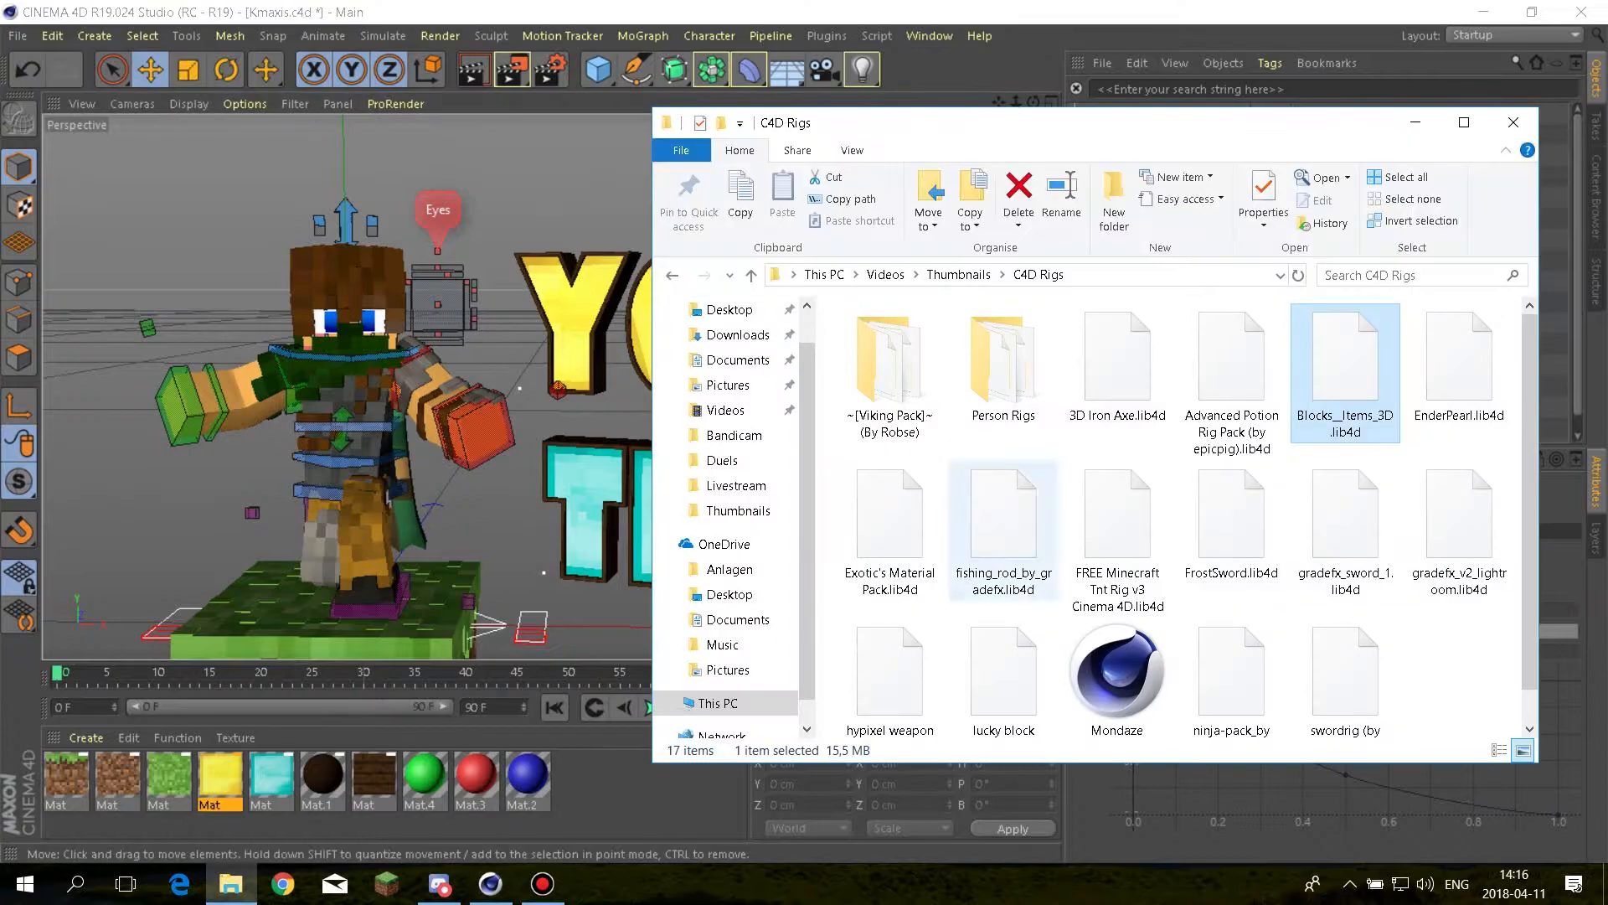
{"action": "scroll", "coordinate": [1118, 536], "scroll_direction": "down", "scroll_amount": 1}
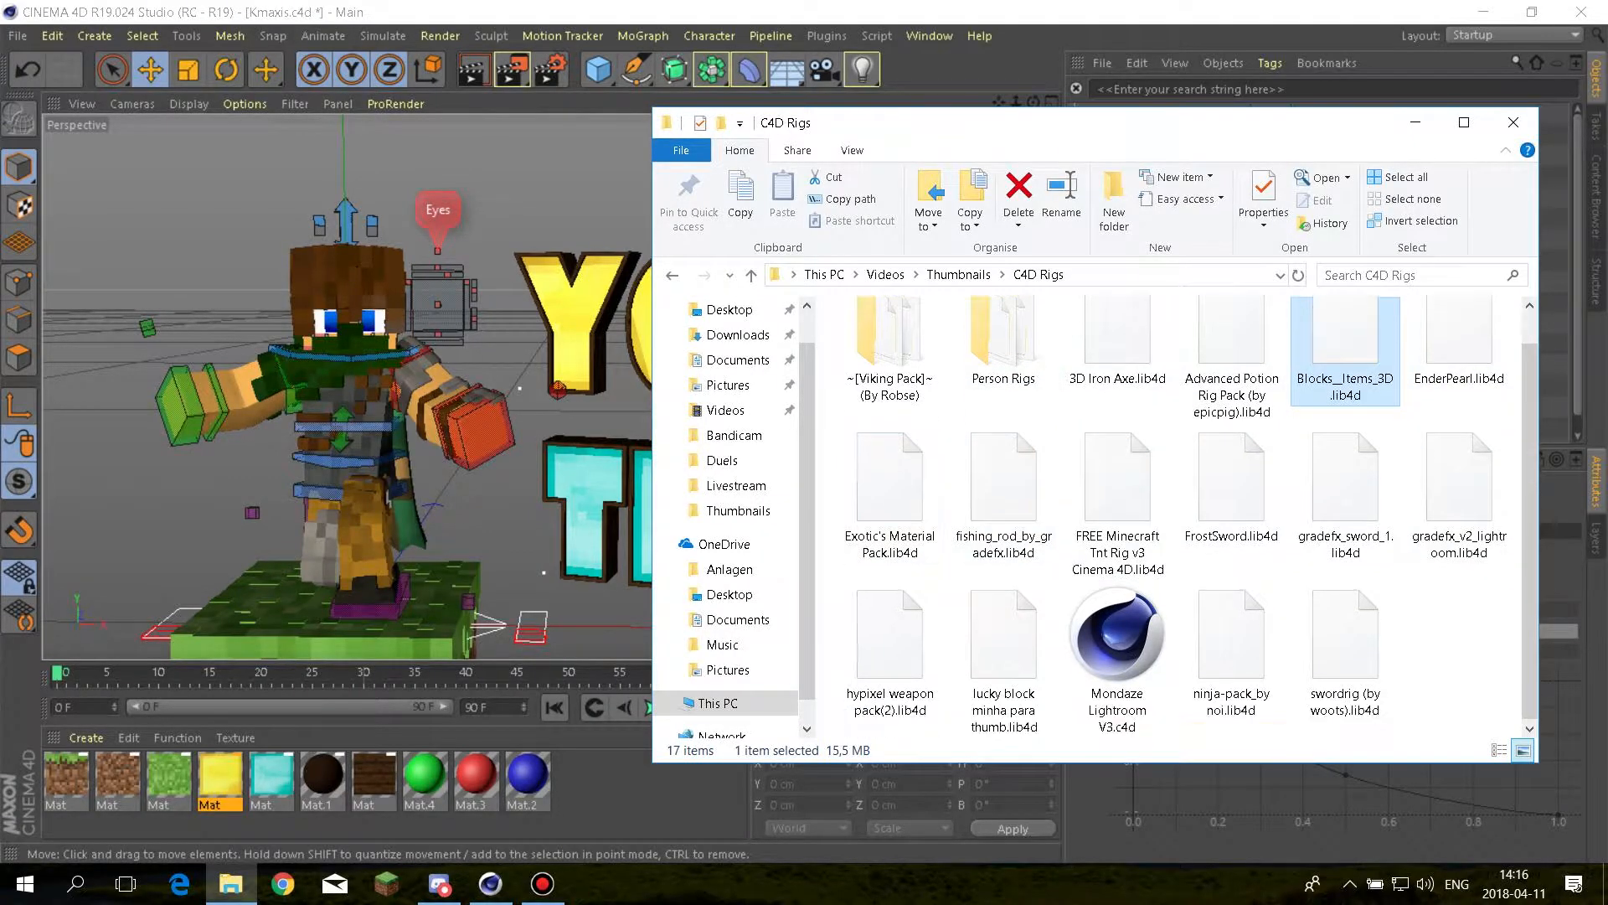
{"action": "left_click", "coordinate": [913, 640]}
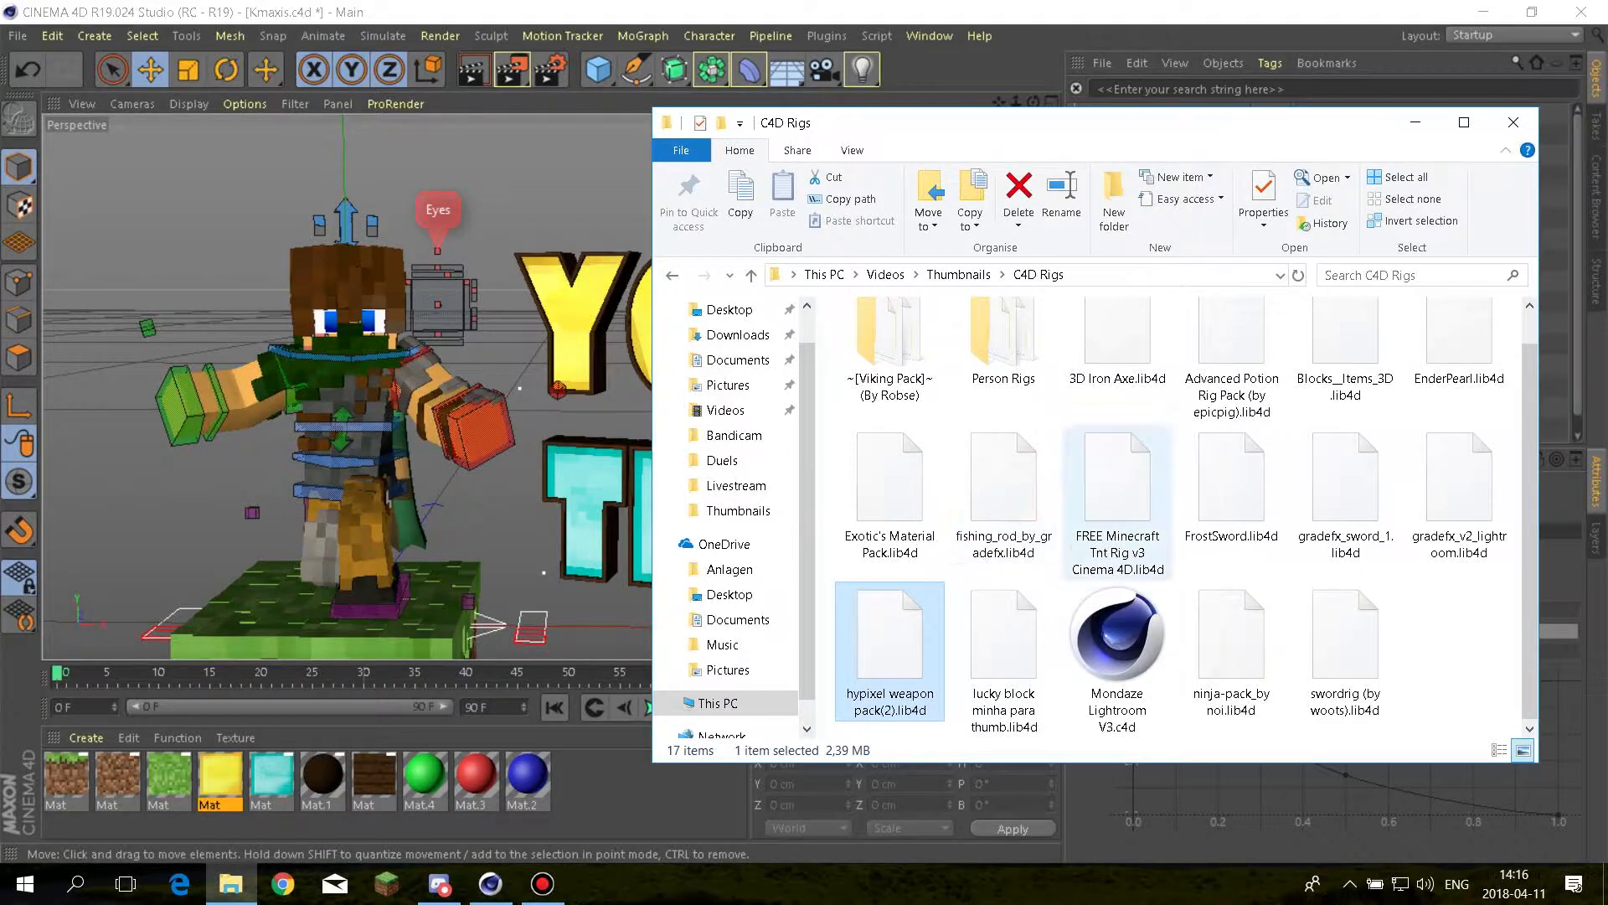
{"action": "left_click", "coordinate": [1232, 649]}
{"action": "left_click", "coordinate": [1345, 649]}
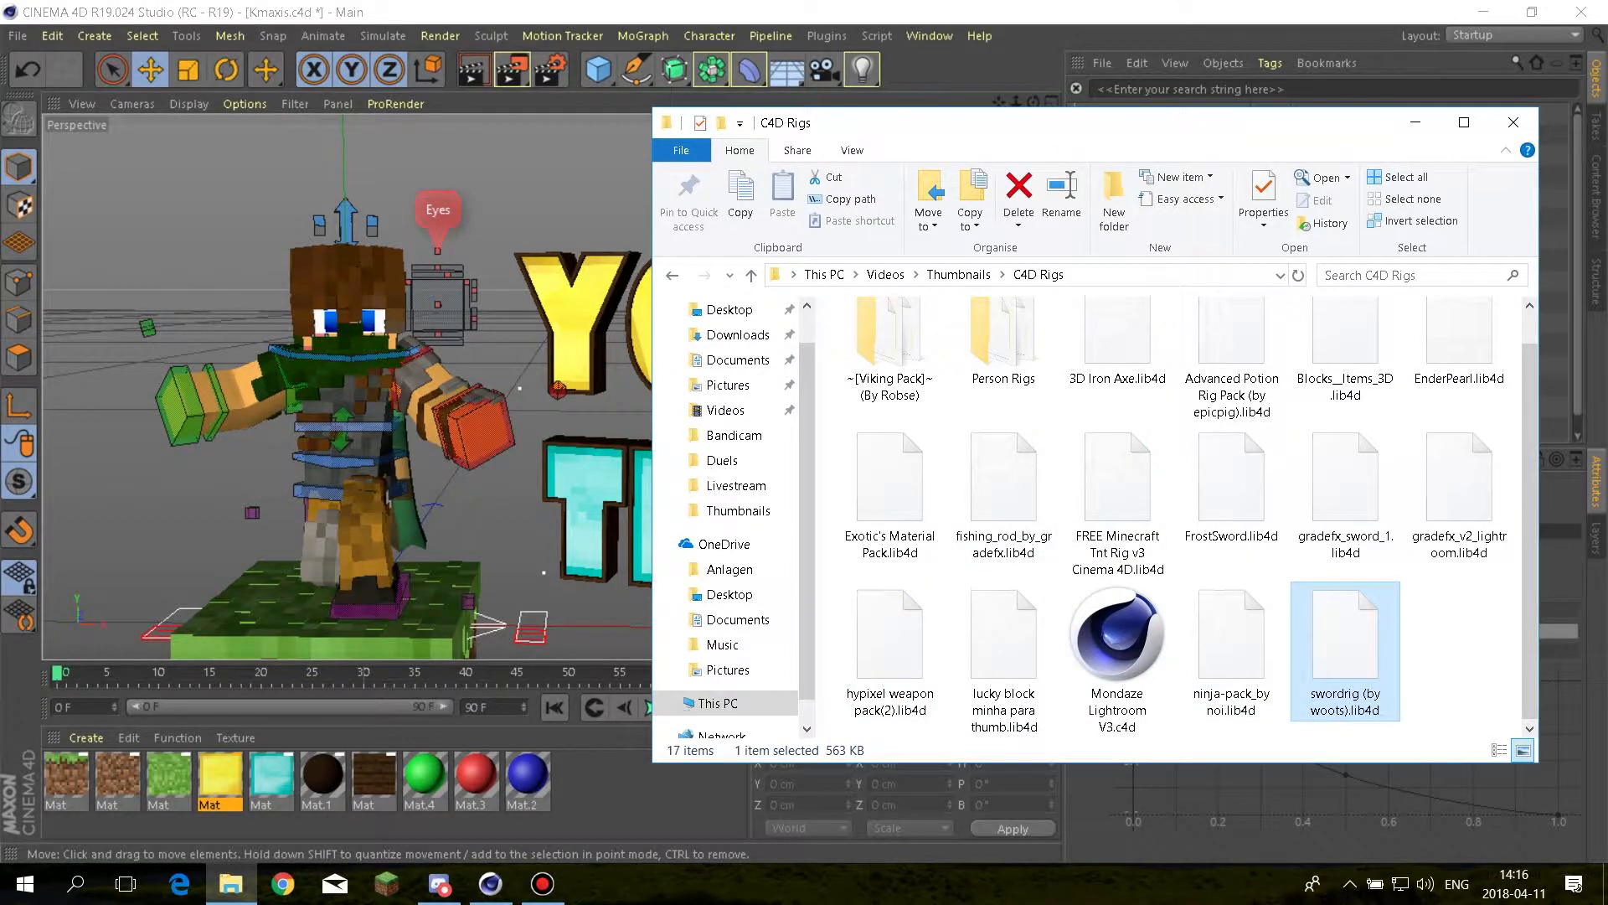
{"action": "double_click", "coordinate": [1345, 641]}
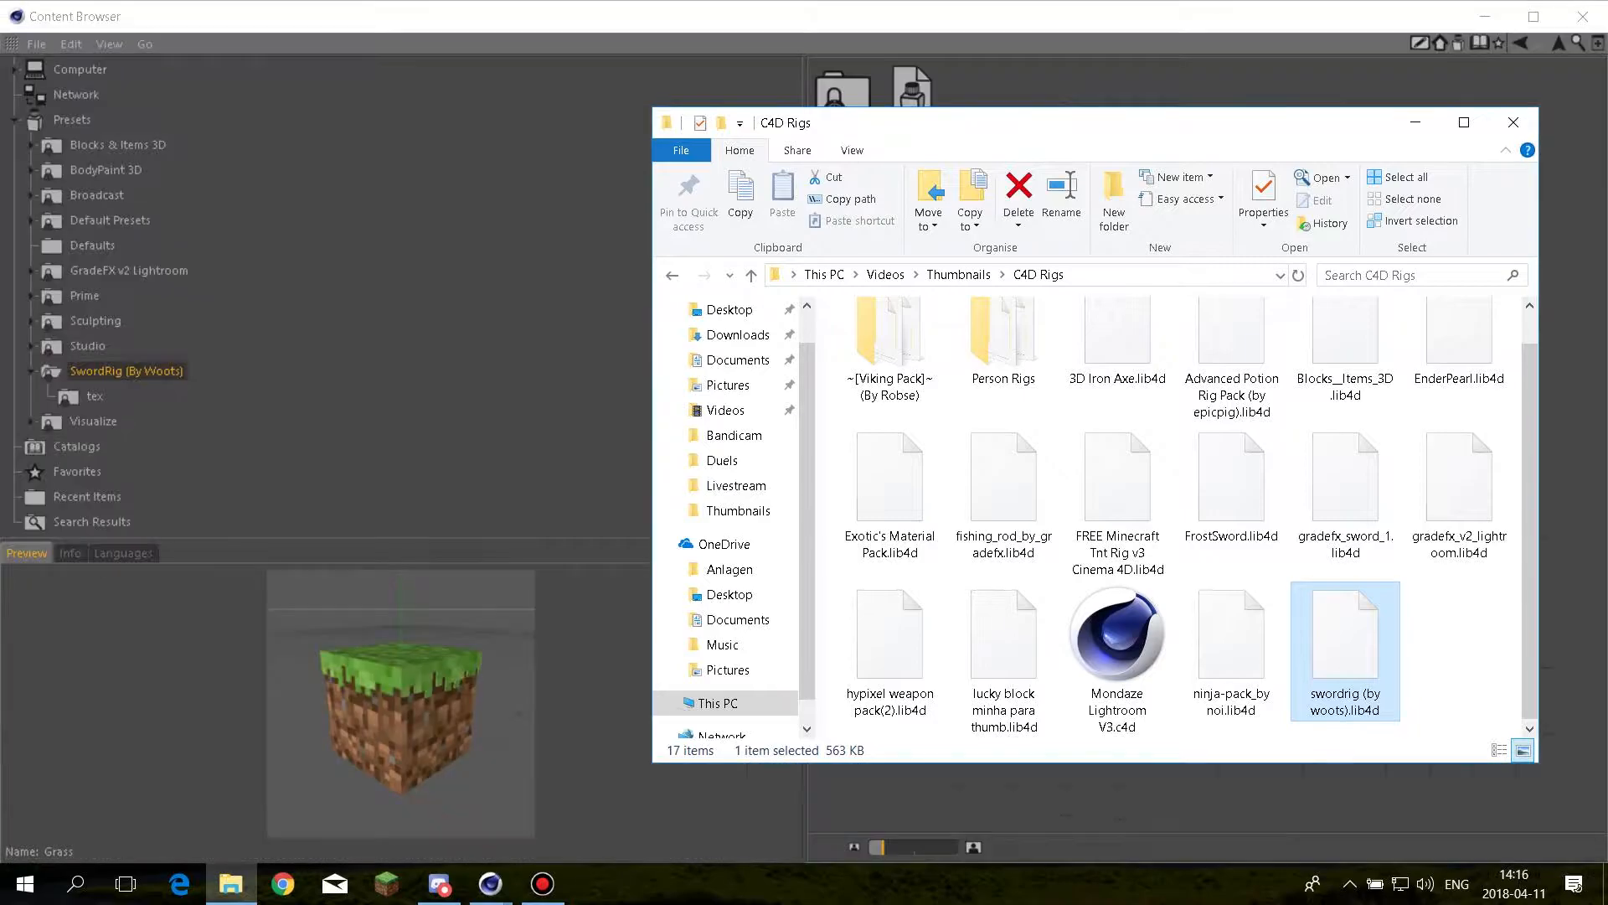
{"action": "left_click", "coordinate": [1512, 123]}
{"action": "left_click", "coordinate": [911, 99]}
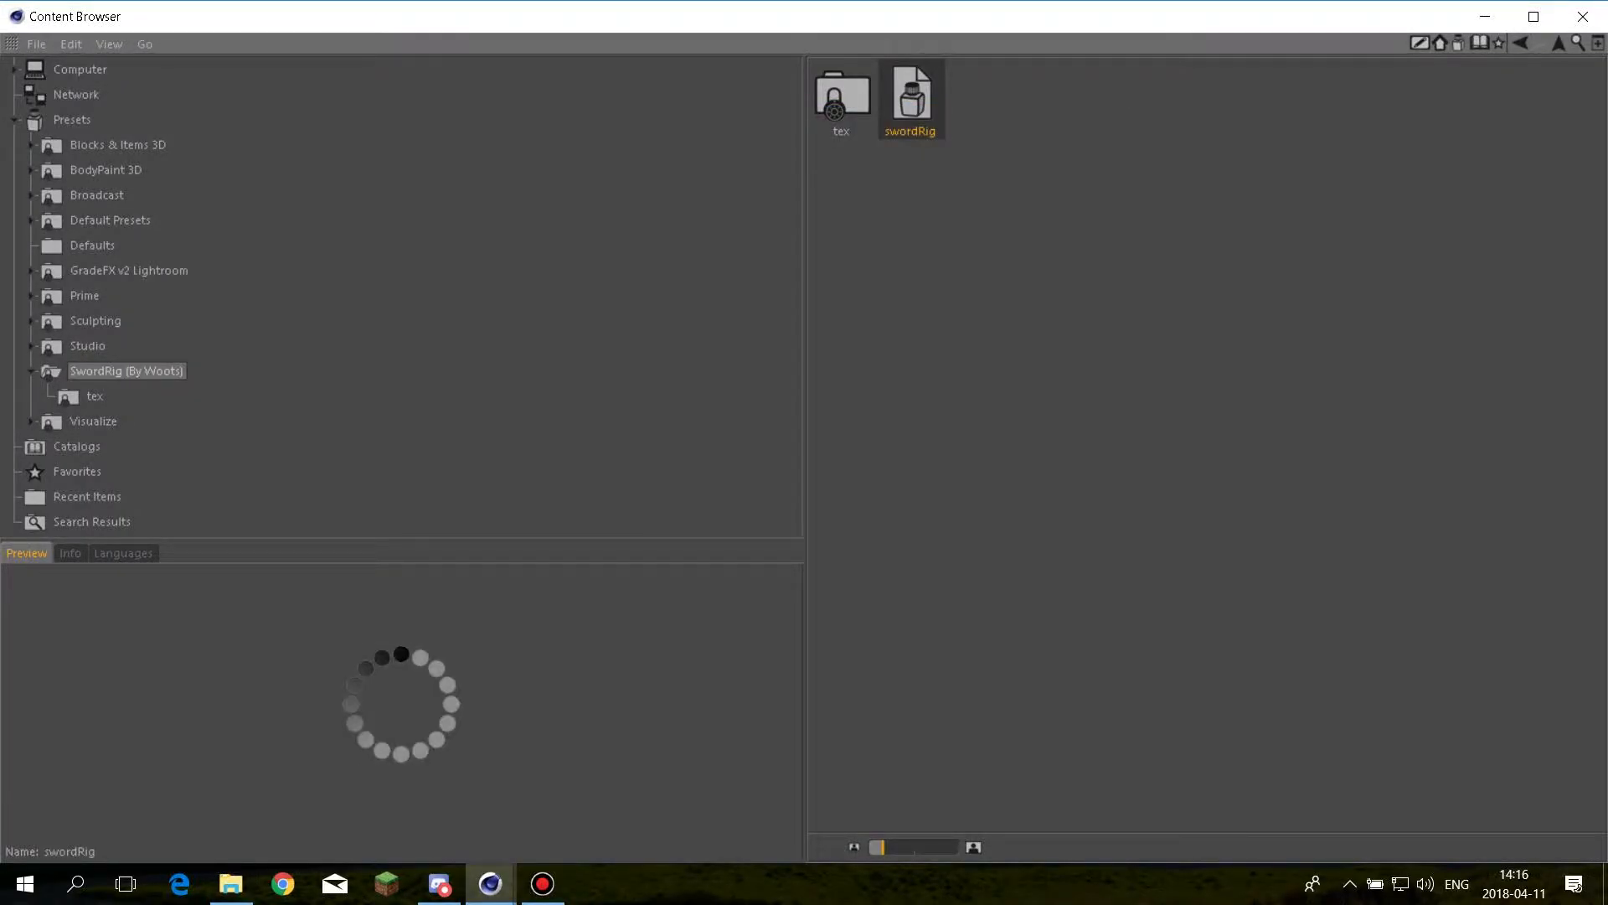
{"action": "left_click", "coordinate": [1582, 16]}
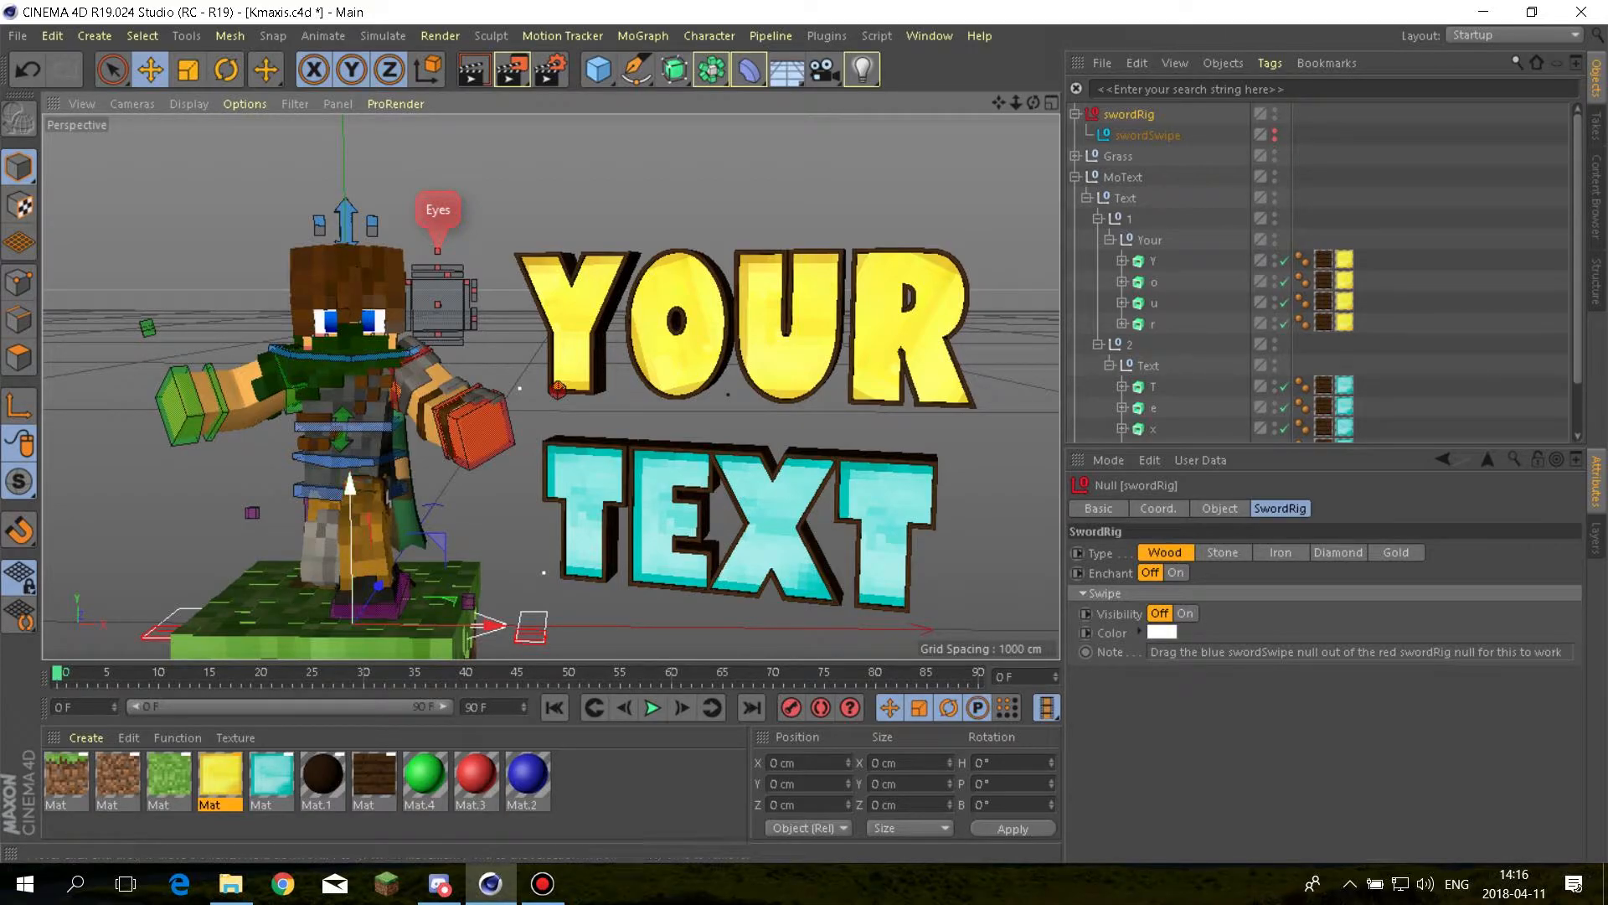
Move the sword rig in front of the character to about X 39.1, Y 104.4 and Z -85.7 cm
{"action": "left_click_drag", "start_coordinate": [348, 616], "coordinate": [304, 529]}
{"action": "left_click_drag", "start_coordinate": [482, 437], "coordinate": [641, 437]}
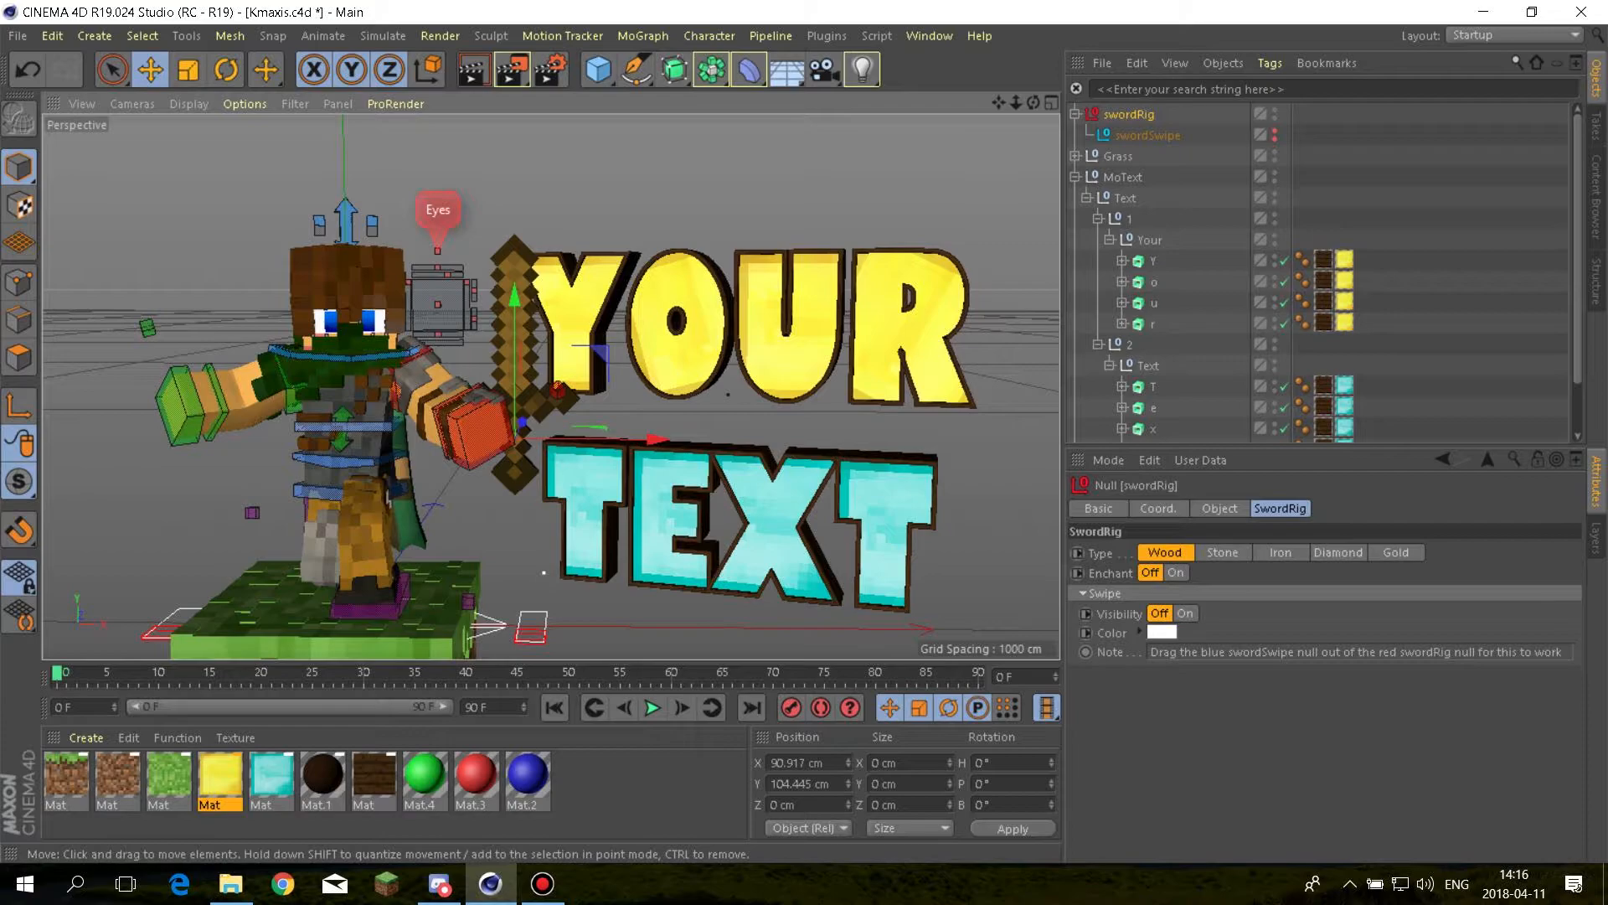
{"action": "left_click_drag", "start_coordinate": [523, 421], "coordinate": [520, 387]}
{"action": "left_click_drag", "start_coordinate": [553, 466], "coordinate": [532, 466]}
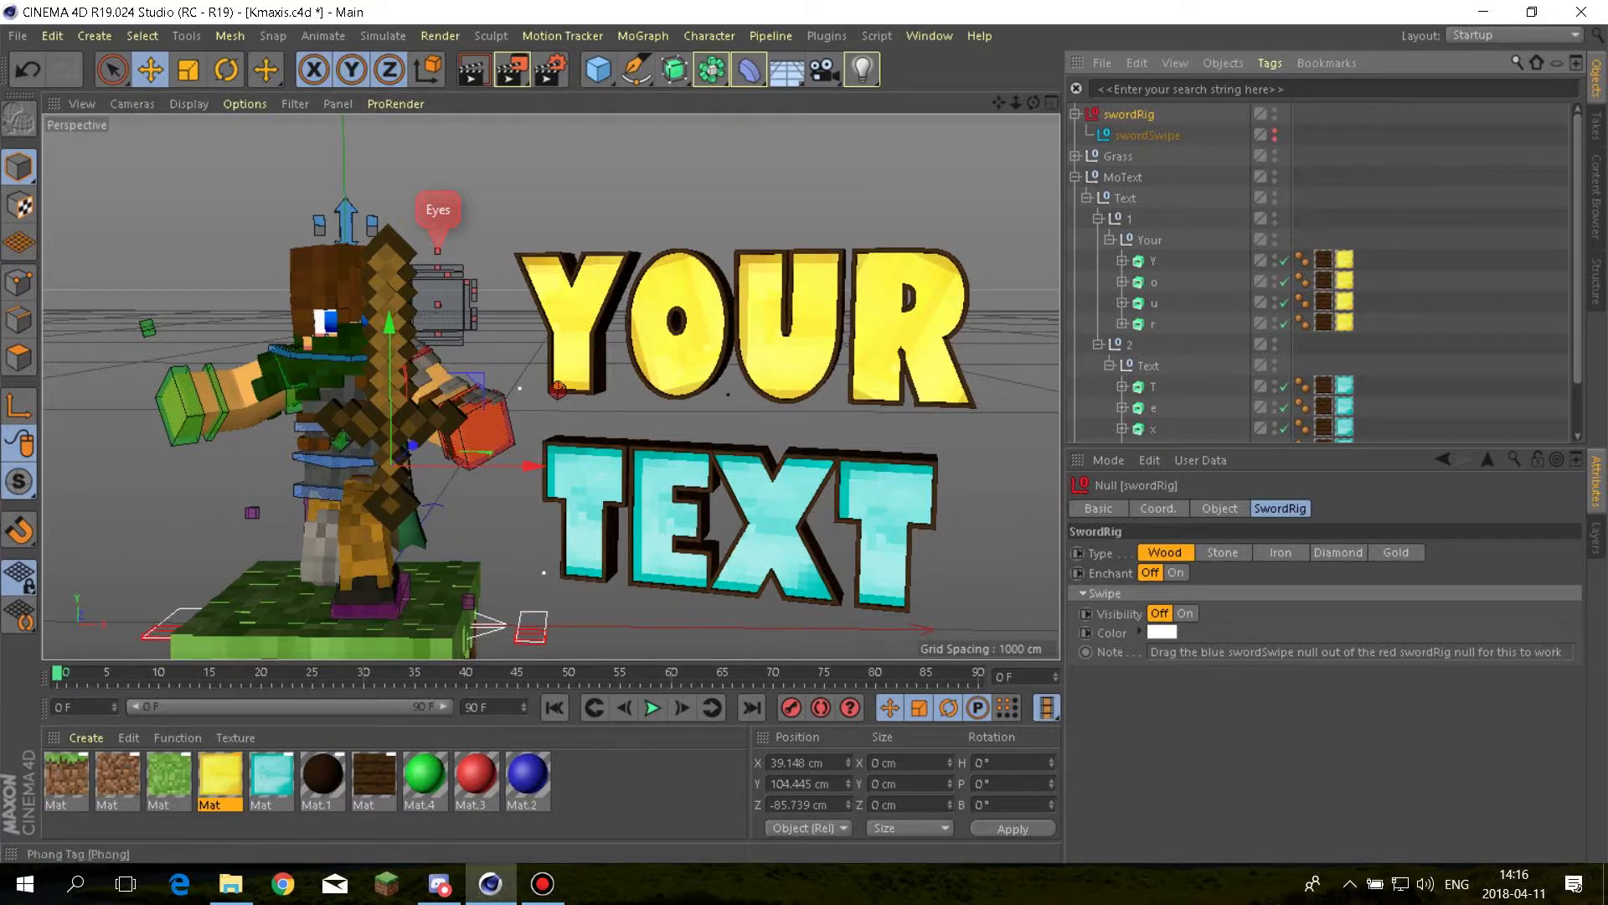
Try the Stone, Iron, Gold and Wood sword types, and set the sword rig's type to Diamond
{"action": "left_click", "coordinate": [1223, 553]}
{"action": "left_click", "coordinate": [1280, 553]}
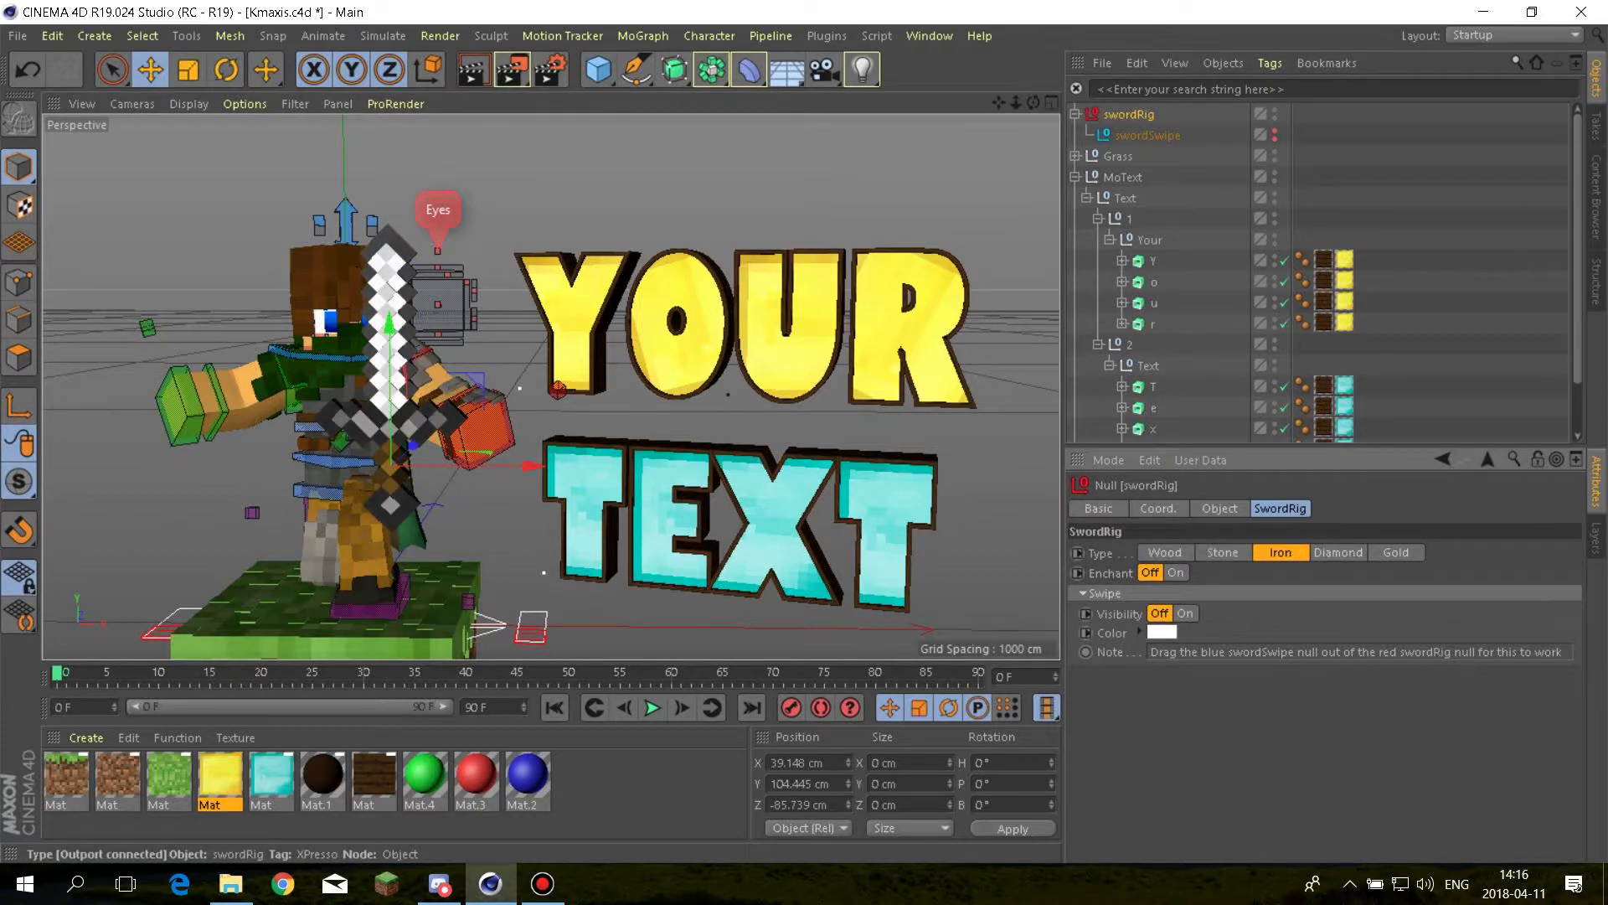
{"action": "left_click", "coordinate": [1395, 553]}
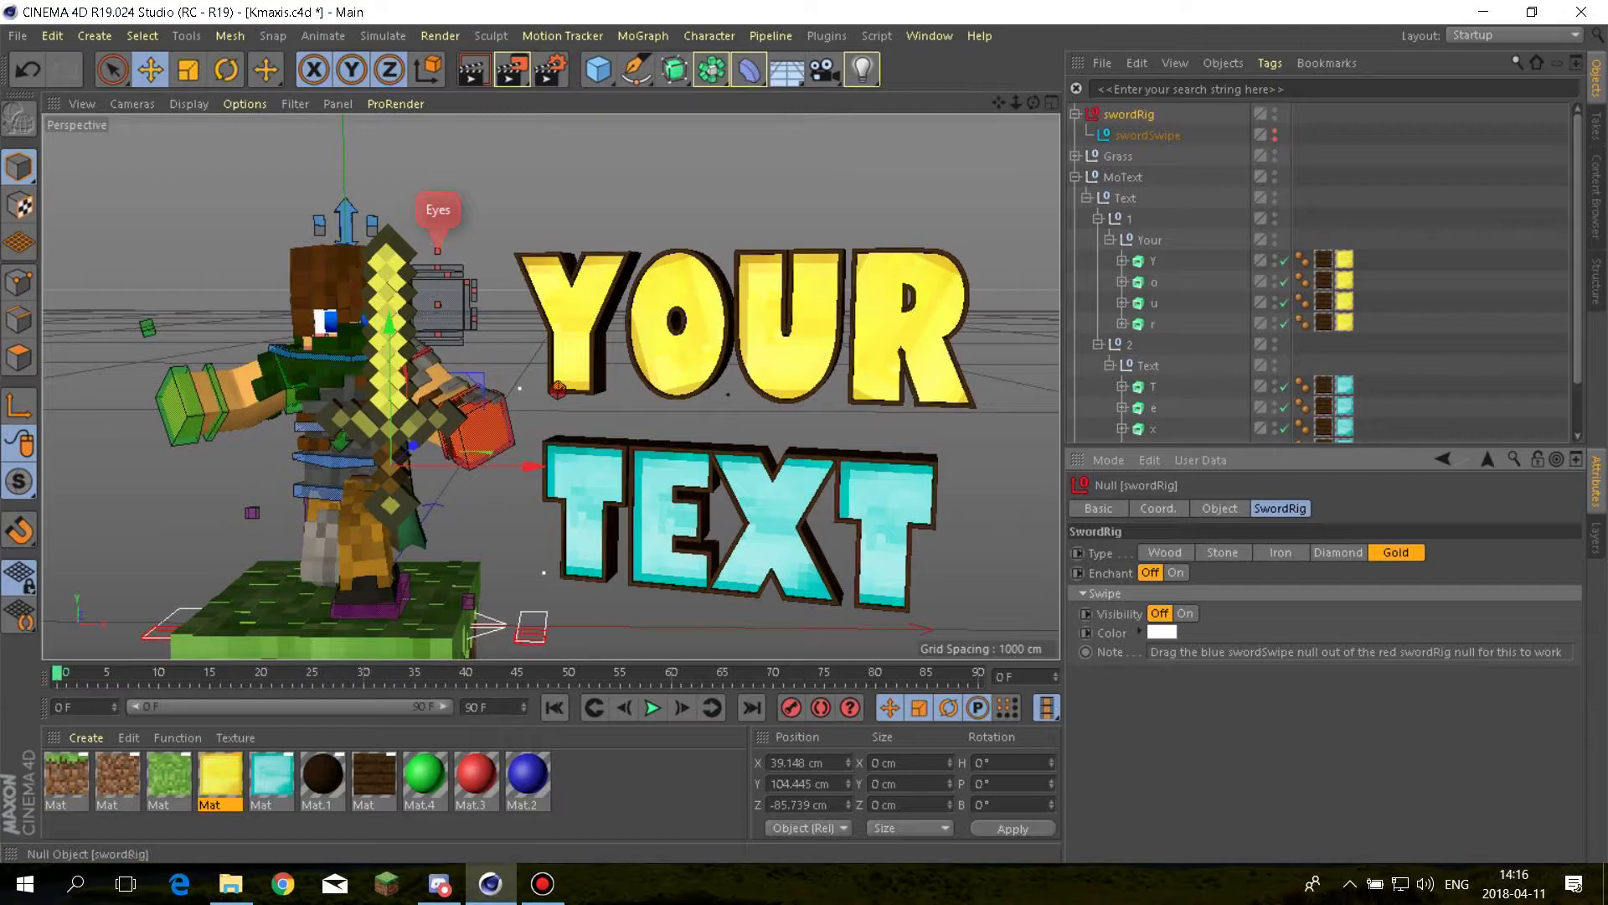
{"action": "left_click", "coordinate": [1164, 553]}
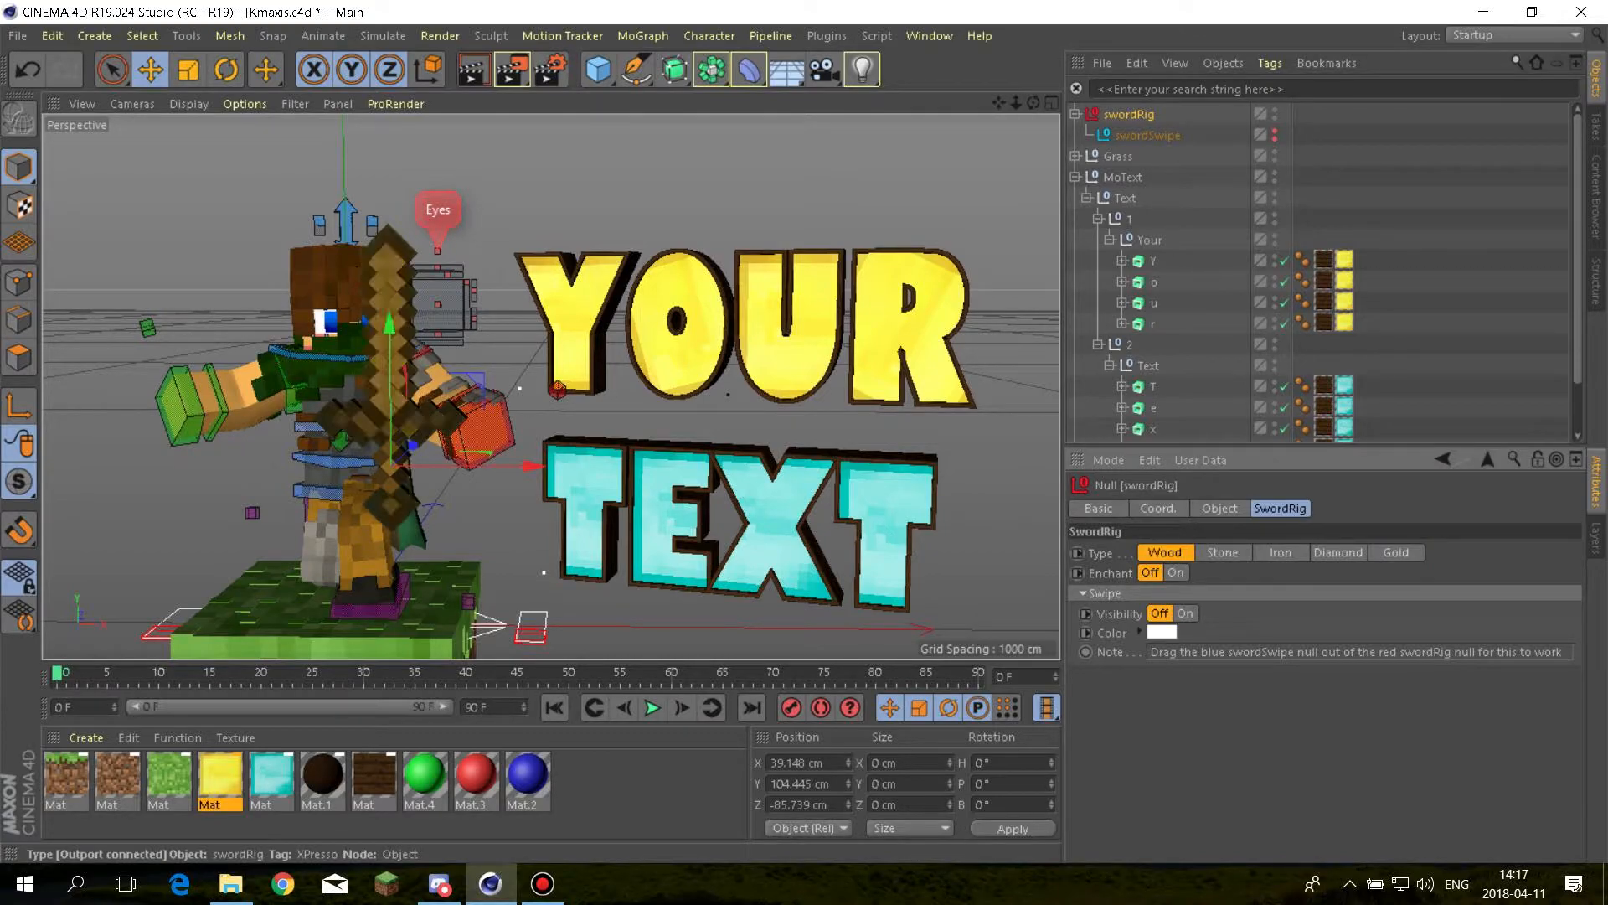
{"action": "left_click", "coordinate": [1280, 553]}
{"action": "left_click", "coordinate": [1338, 553]}
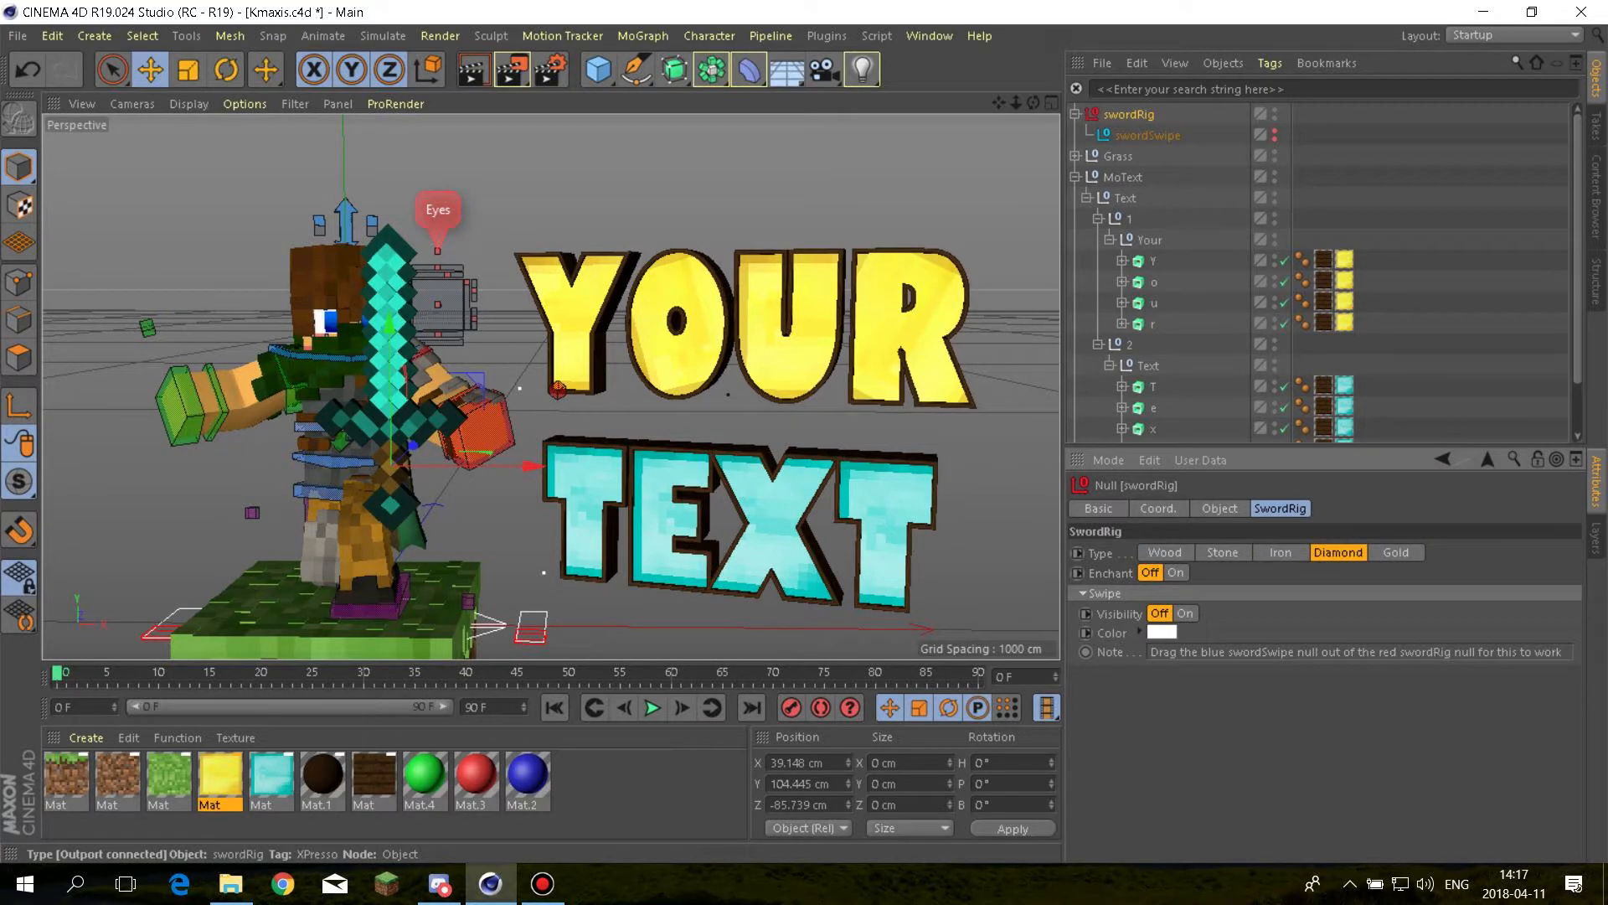
{"action": "left_click", "coordinate": [1338, 553]}
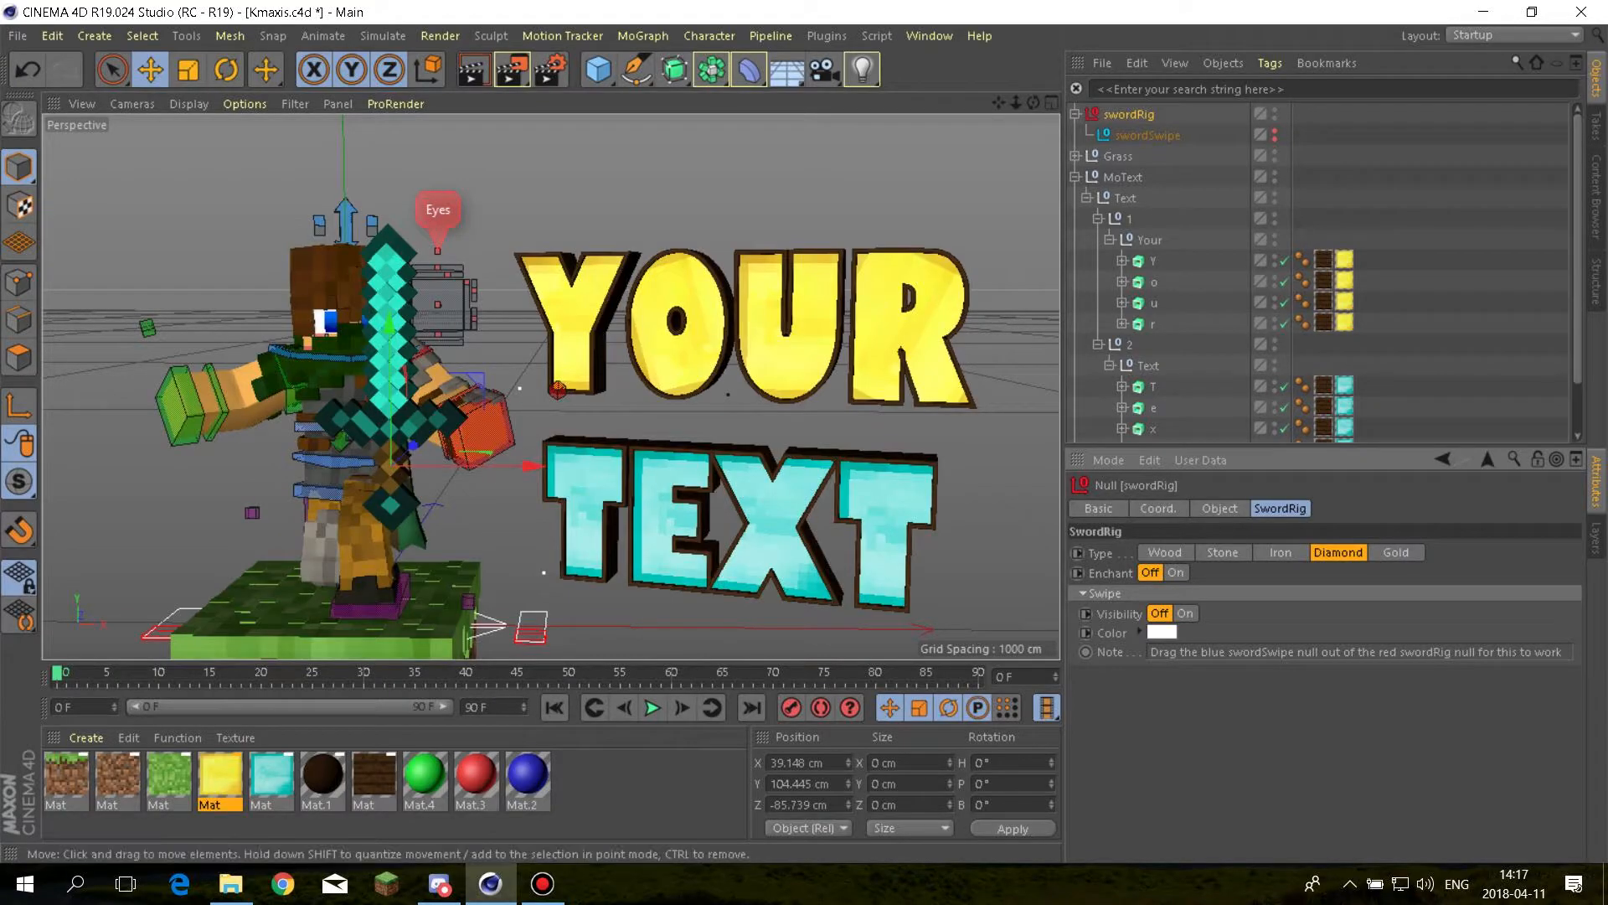
Rotate the sword to a heading of about -46.4° and move it beside the red hand at about X 87.5, Z -39.7 cm
{"action": "key", "text": "r"}
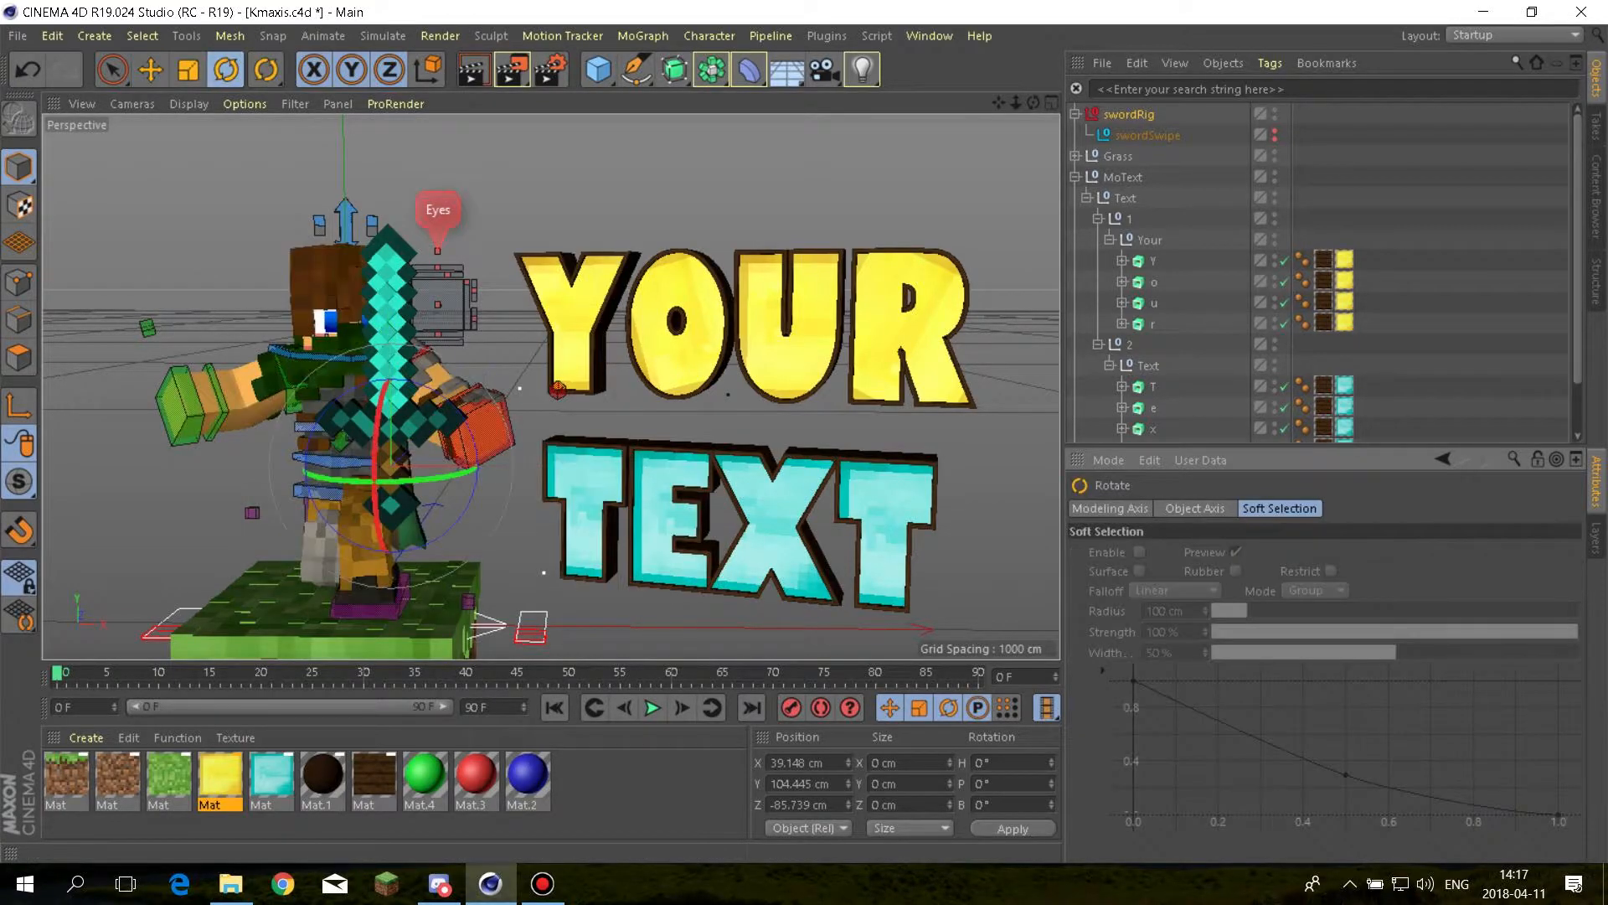
{"action": "left_click_drag", "start_coordinate": [404, 482], "coordinate": [342, 480]}
{"action": "left_click", "coordinate": [151, 69]}
{"action": "left_click_drag", "start_coordinate": [495, 452], "coordinate": [607, 437]}
{"action": "scroll", "coordinate": [304, 464], "scroll_direction": "up", "scroll_amount": 3}
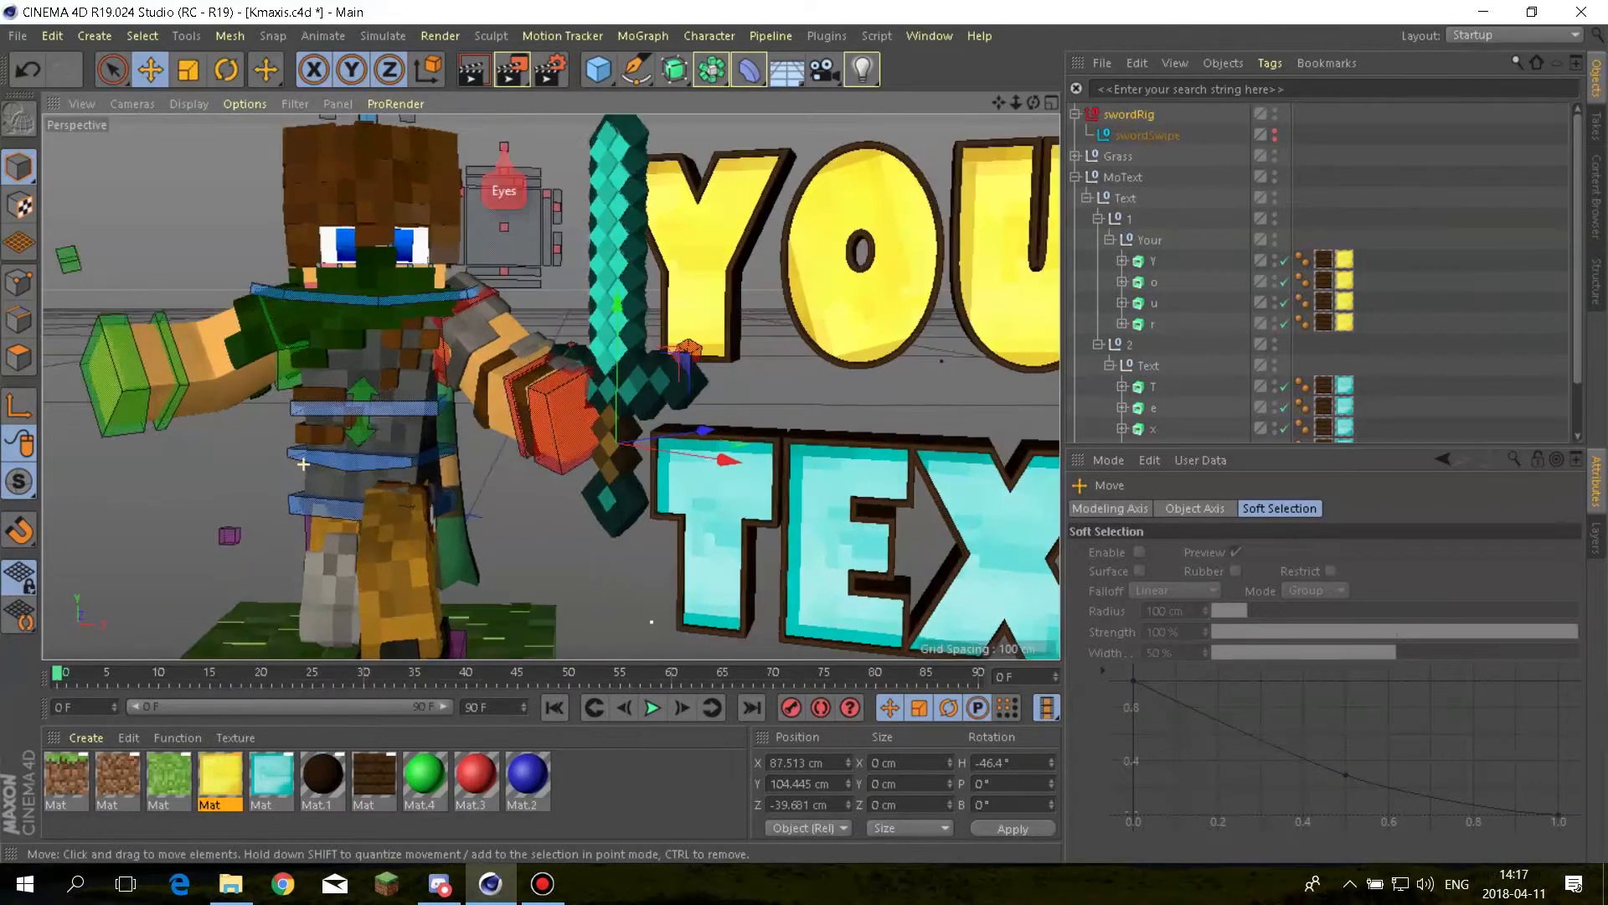
Move the diamond sword into the red hand at about X 70.6, Y 114.5 and Z -21.9 cm
{"action": "left_click_drag", "start_coordinate": [452, 429], "coordinate": [519, 457], "text": "alt"}
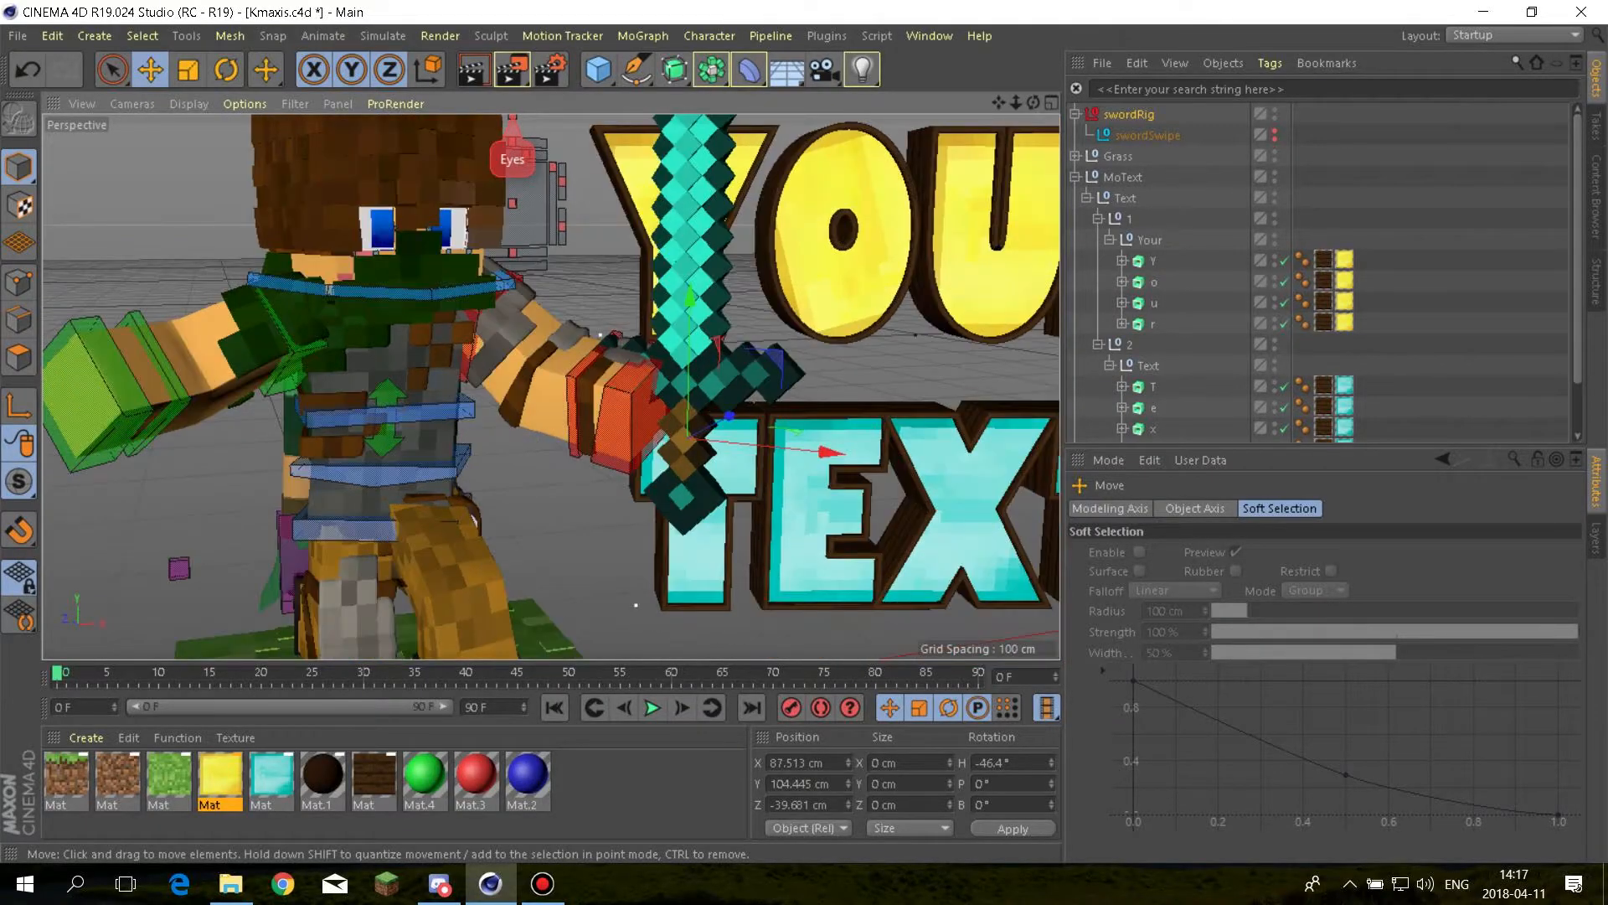
{"action": "left_click_drag", "start_coordinate": [691, 297], "coordinate": [691, 265]}
{"action": "left_click_drag", "start_coordinate": [825, 418], "coordinate": [742, 400]}
{"action": "scroll", "coordinate": [652, 442], "scroll_direction": "up", "scroll_amount": 2}
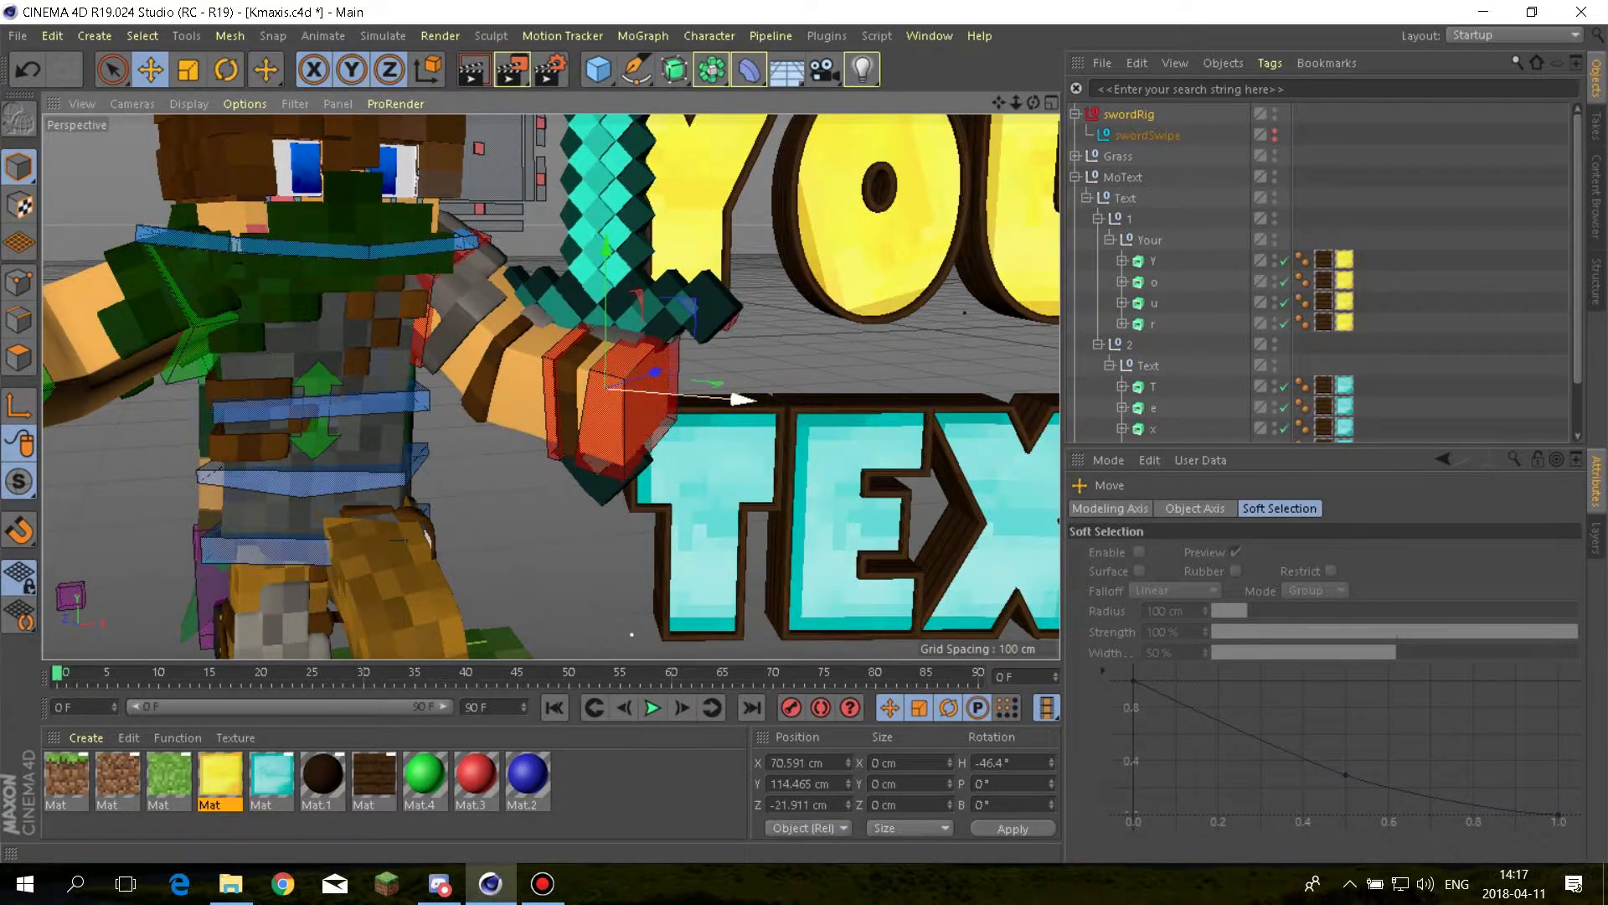
Rotate the sword to a pitch of about 22° and shift it to about X 79.9, Y 116.5, Z -32.9 cm
{"action": "left_click_drag", "start_coordinate": [662, 335], "coordinate": [480, 362], "text": "alt"}
{"action": "left_click", "coordinate": [225, 69]}
{"action": "scroll", "coordinate": [534, 348], "scroll_direction": "up", "scroll_amount": 2}
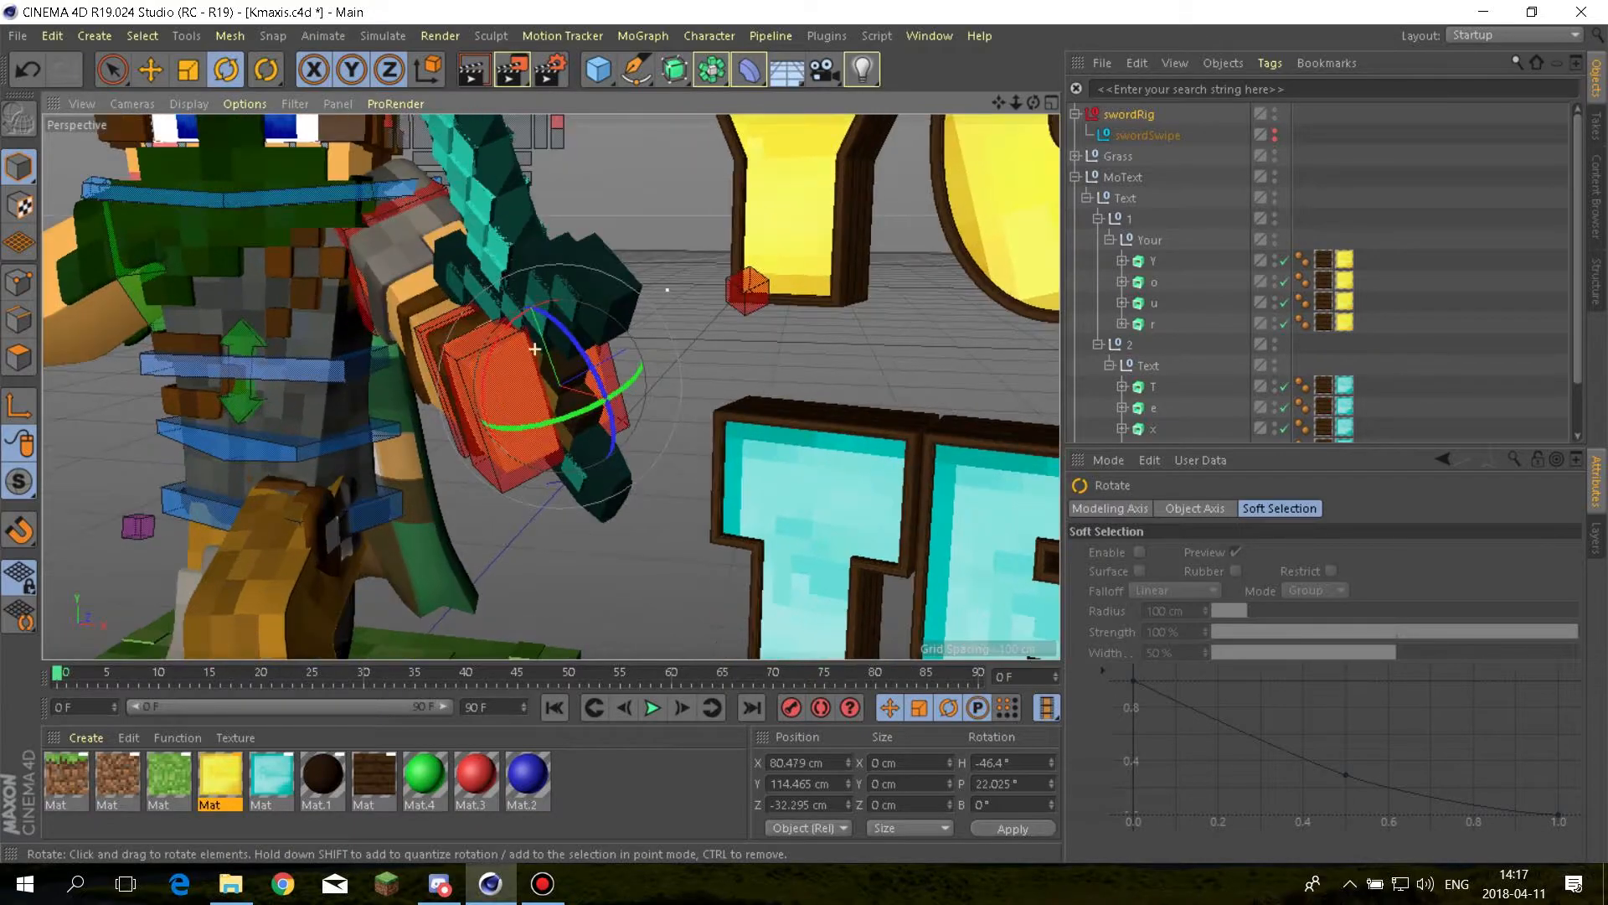
{"action": "key", "text": "e"}
{"action": "left_click_drag", "start_coordinate": [513, 254], "coordinate": [507, 243]}
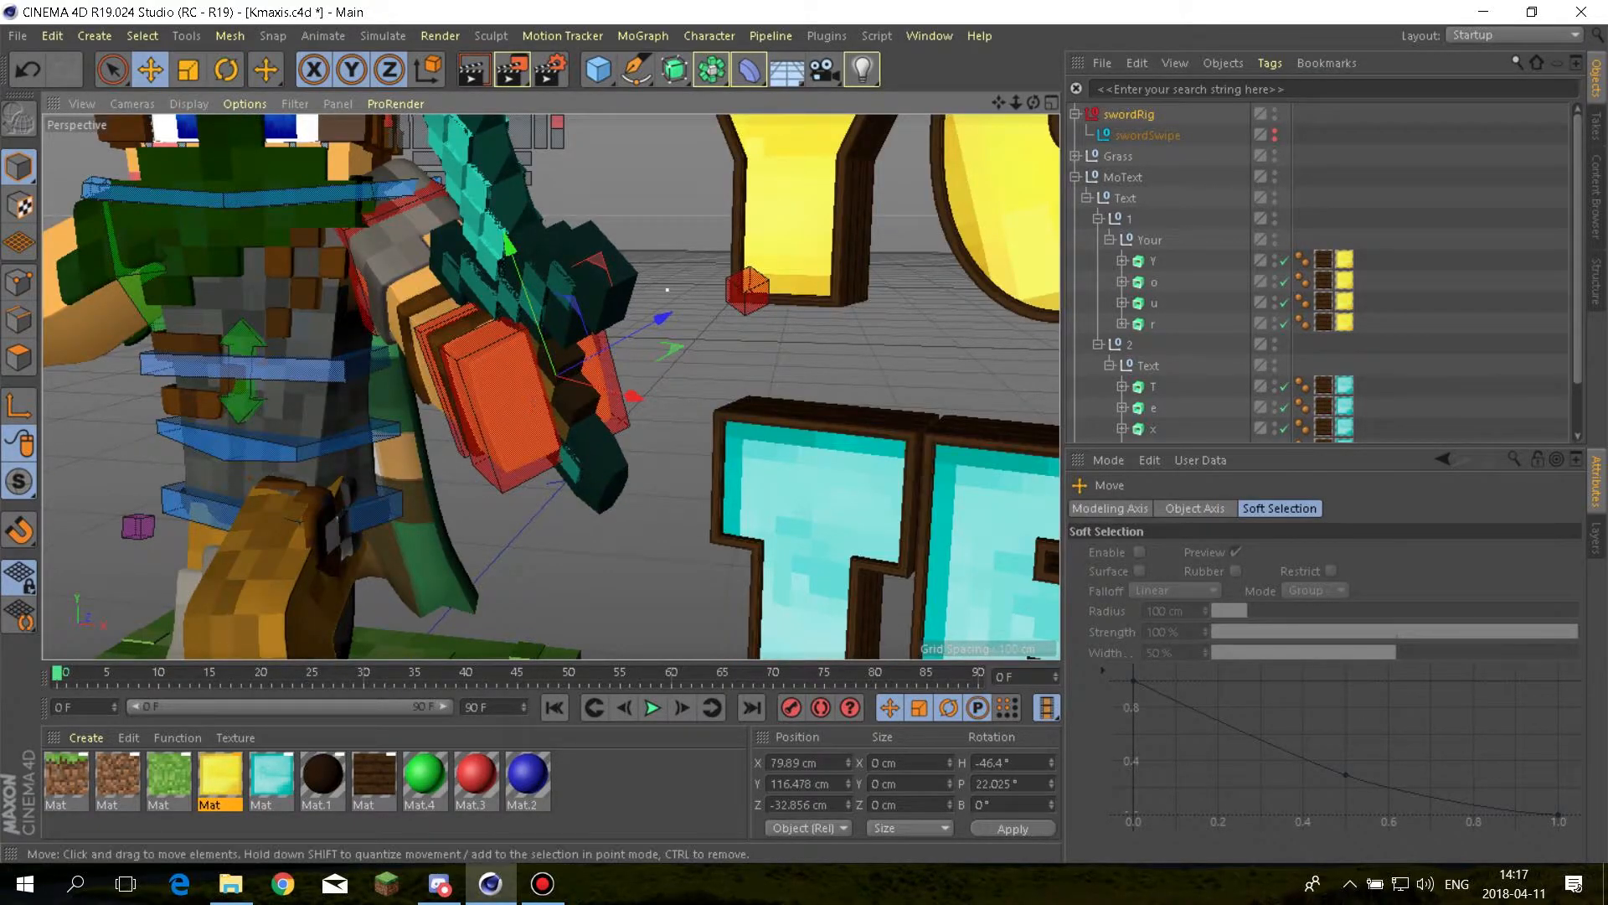
Fit the sword's handle into the red hand at about X 77.2, Y 115, Z -35.4 cm and deselect it
{"action": "scroll", "coordinate": [419, 385], "scroll_direction": "up", "scroll_amount": 2}
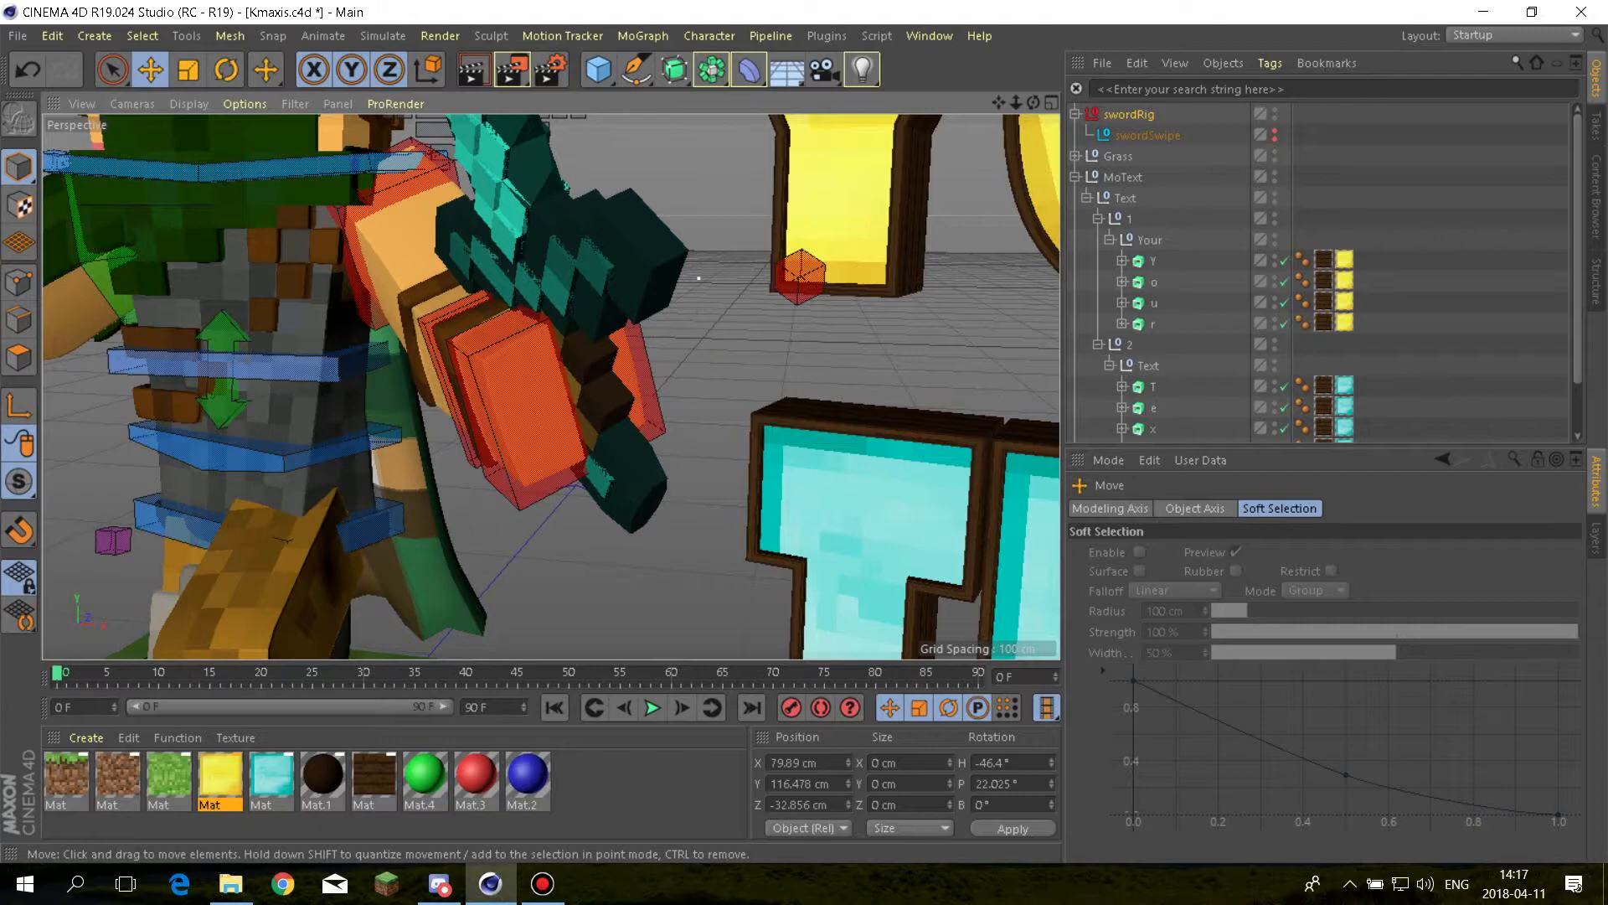
{"action": "left_click_drag", "start_coordinate": [698, 278], "coordinate": [745, 243], "text": "alt"}
{"action": "left_click_drag", "start_coordinate": [550, 386], "coordinate": [717, 287], "text": "alt"}
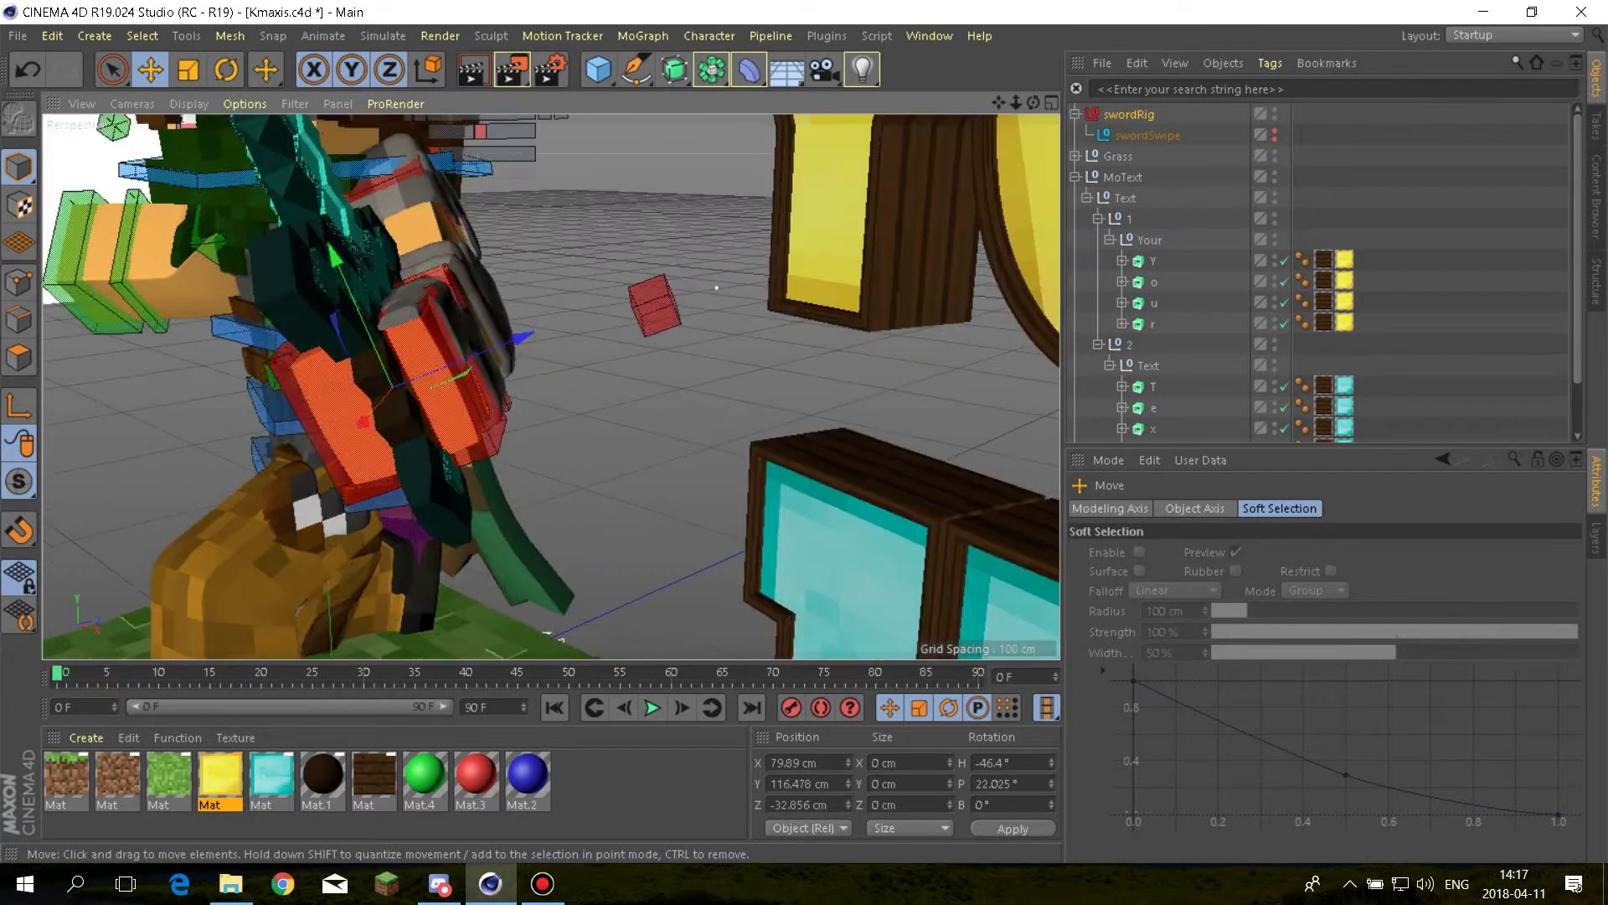
{"action": "left_click_drag", "start_coordinate": [521, 338], "coordinate": [578, 294]}
{"action": "scroll", "coordinate": [564, 435], "scroll_direction": "down", "scroll_amount": 8}
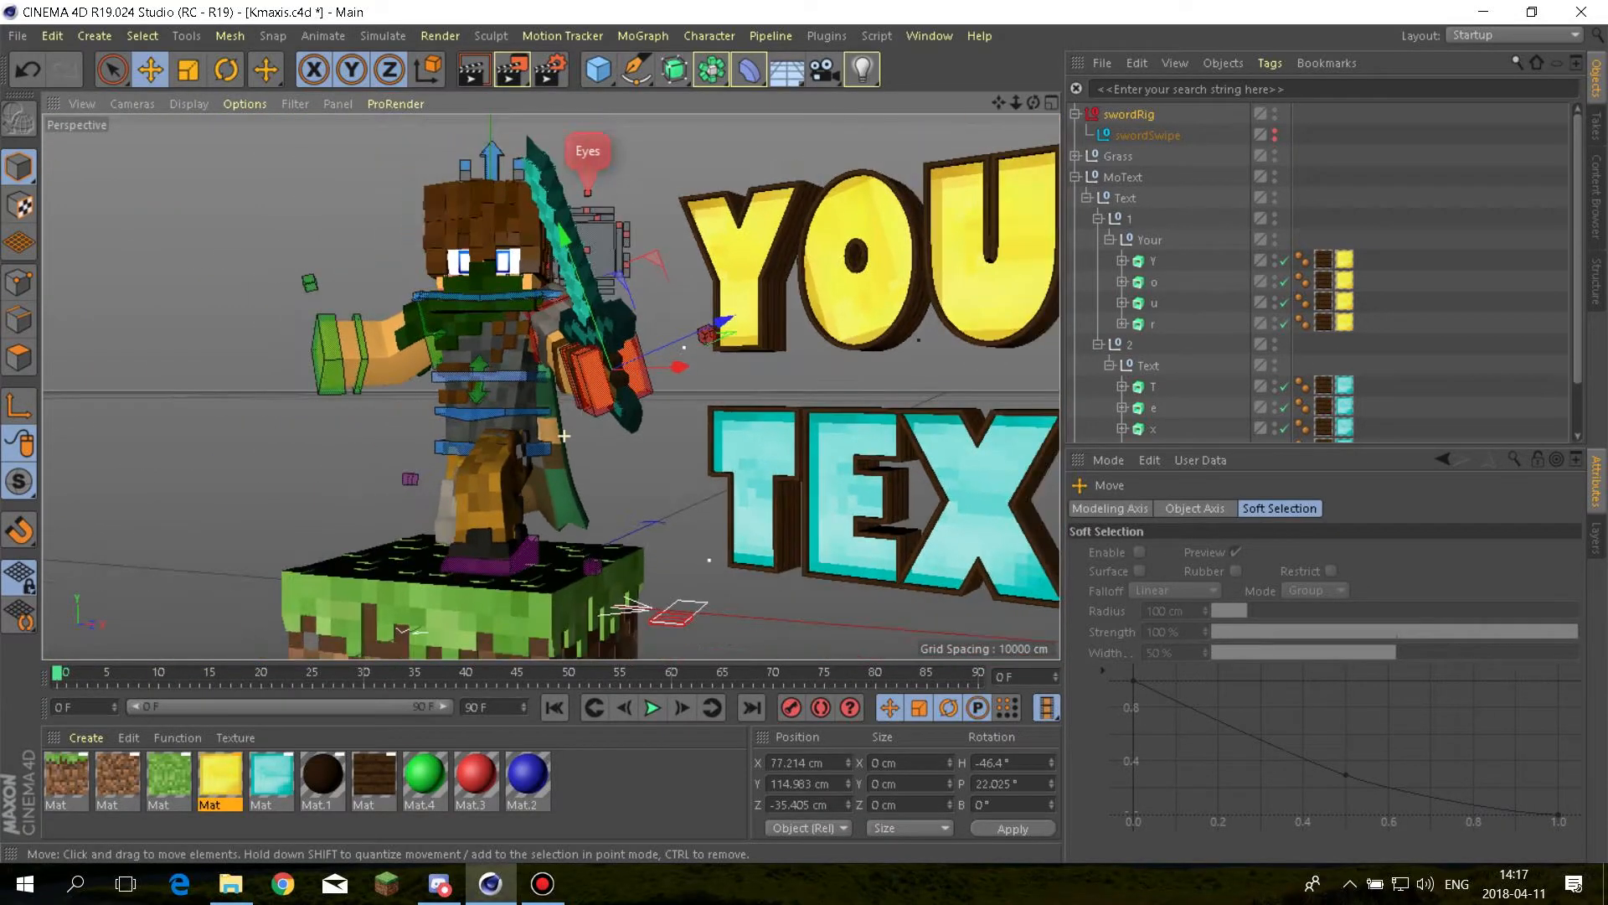
{"action": "left_click", "coordinate": [653, 465]}
{"action": "left_click_drag", "start_coordinate": [586, 436], "coordinate": [658, 456], "text": "alt"}
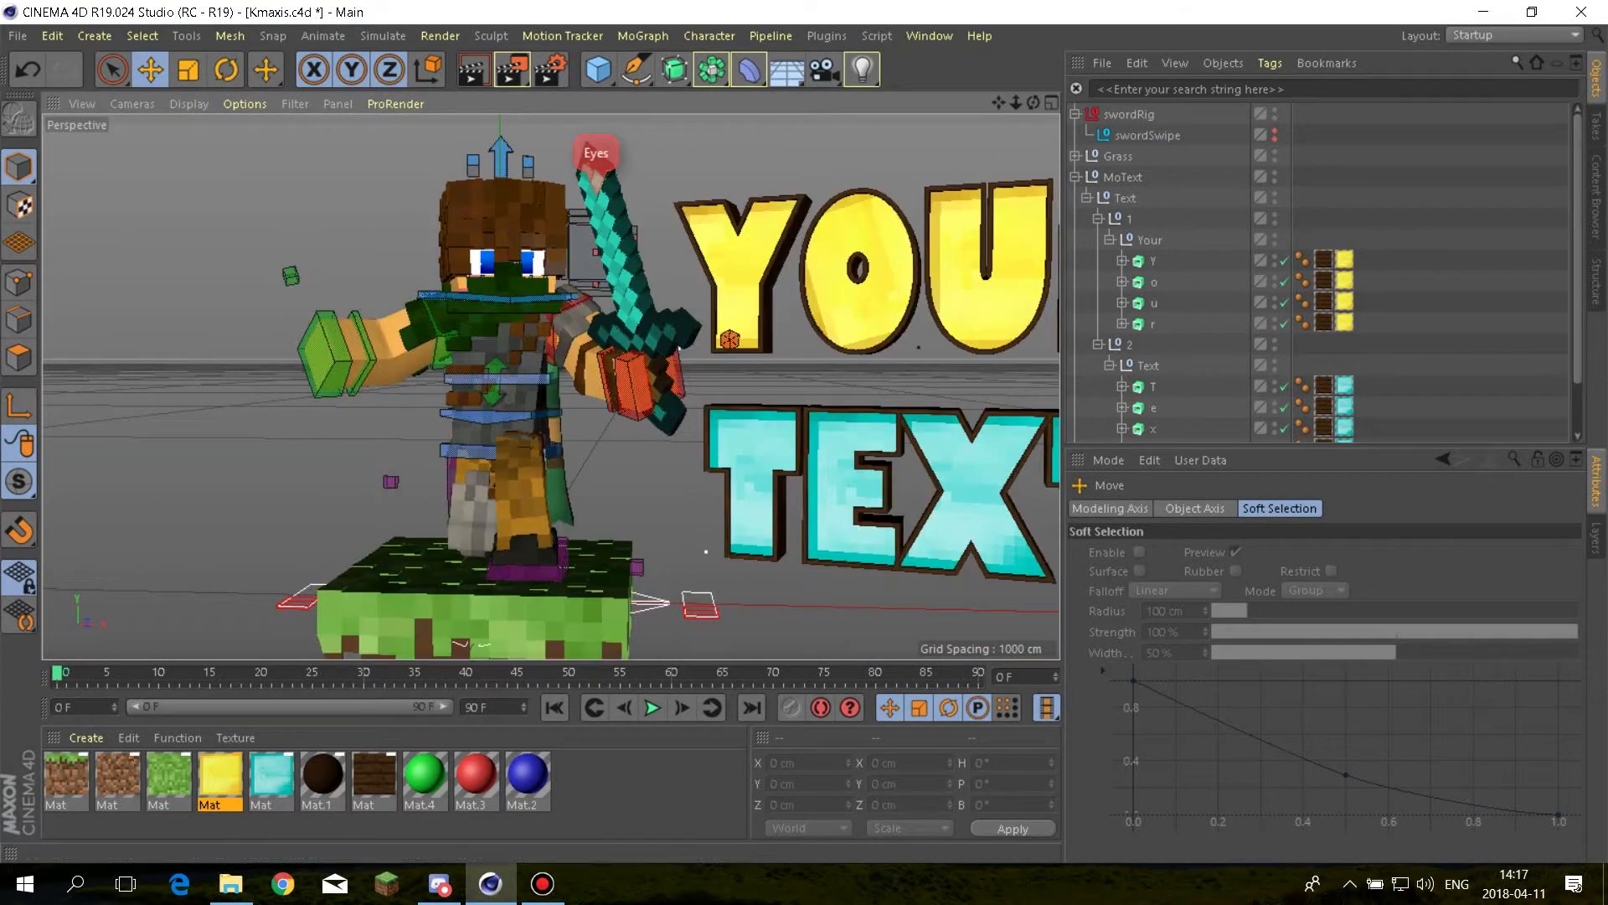
{"action": "middle_click_drag", "start_coordinate": [683, 297], "coordinate": [553, 385], "text": "alt"}
{"action": "scroll", "coordinate": [801, 254], "scroll_direction": "down", "scroll_amount": 1}
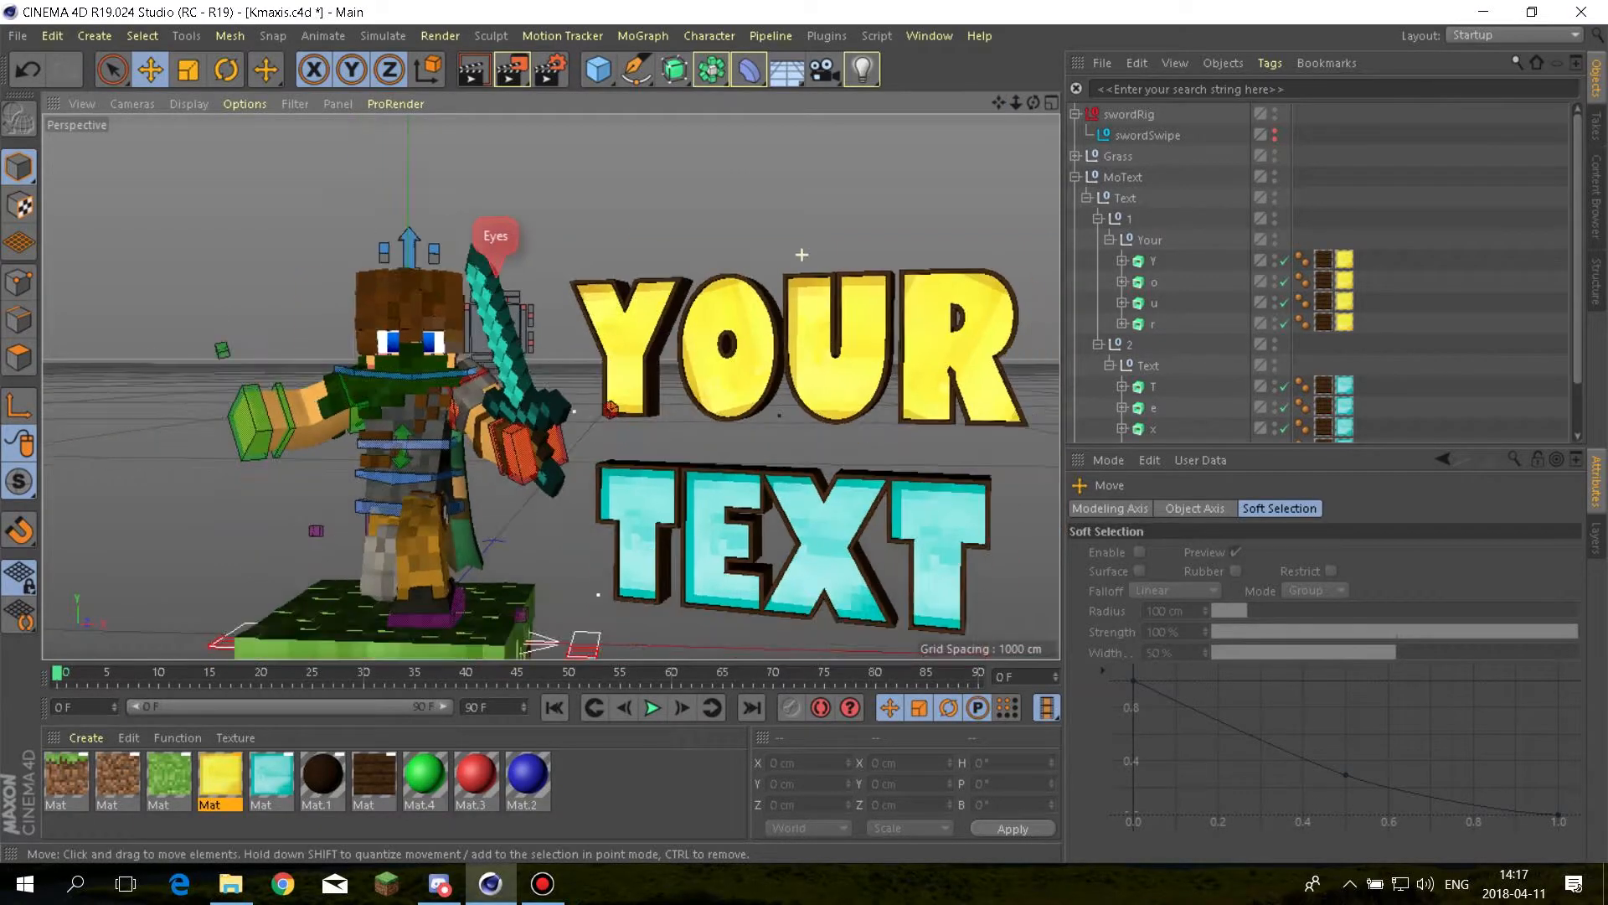
{"action": "scroll", "coordinate": [362, 476], "scroll_direction": "up", "scroll_amount": 2}
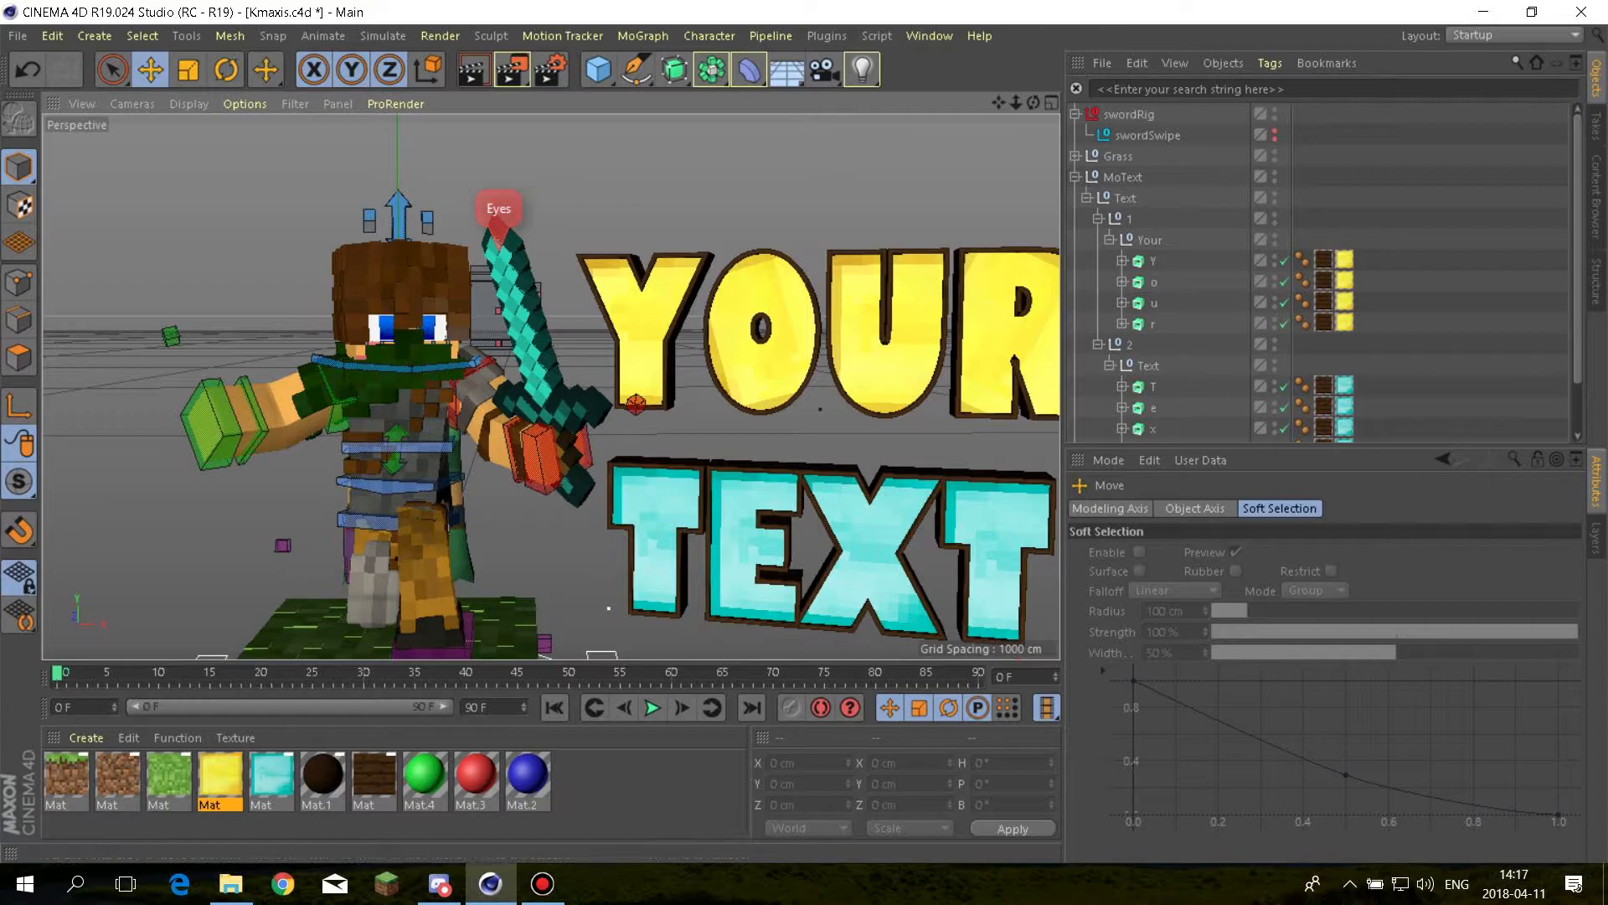
Open the library Advanced Potion Rig Pack (by epicpig).lib4d from the C4D Rigs folder in Cinema 4D
{"action": "left_click", "coordinate": [230, 884]}
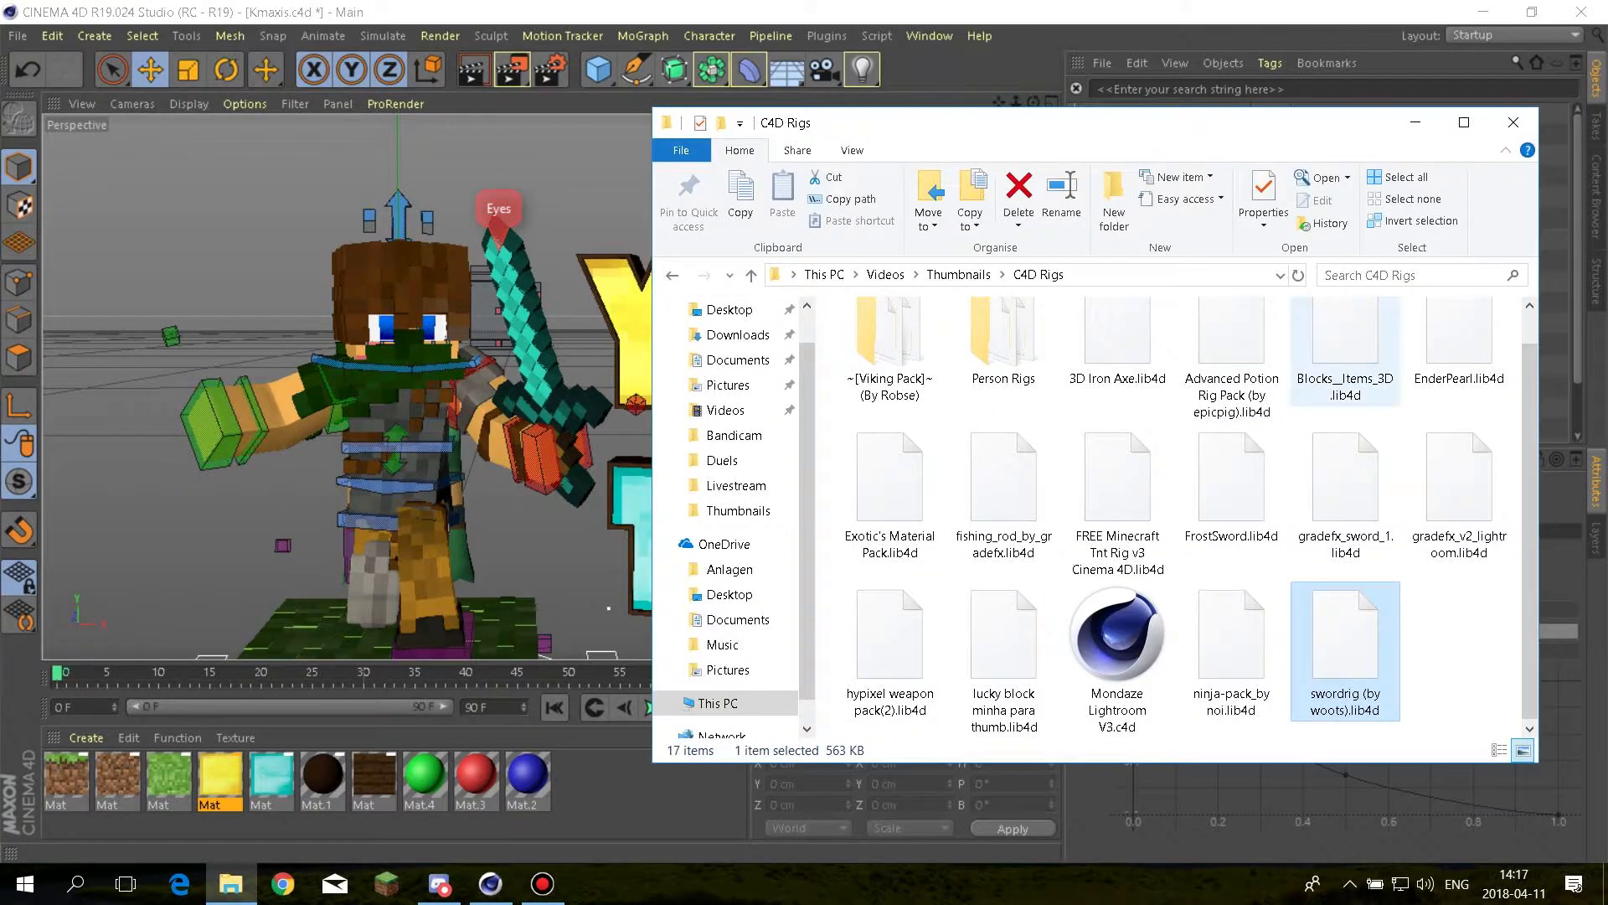
{"action": "scroll", "coordinate": [1346, 360], "scroll_direction": "up", "scroll_amount": 1}
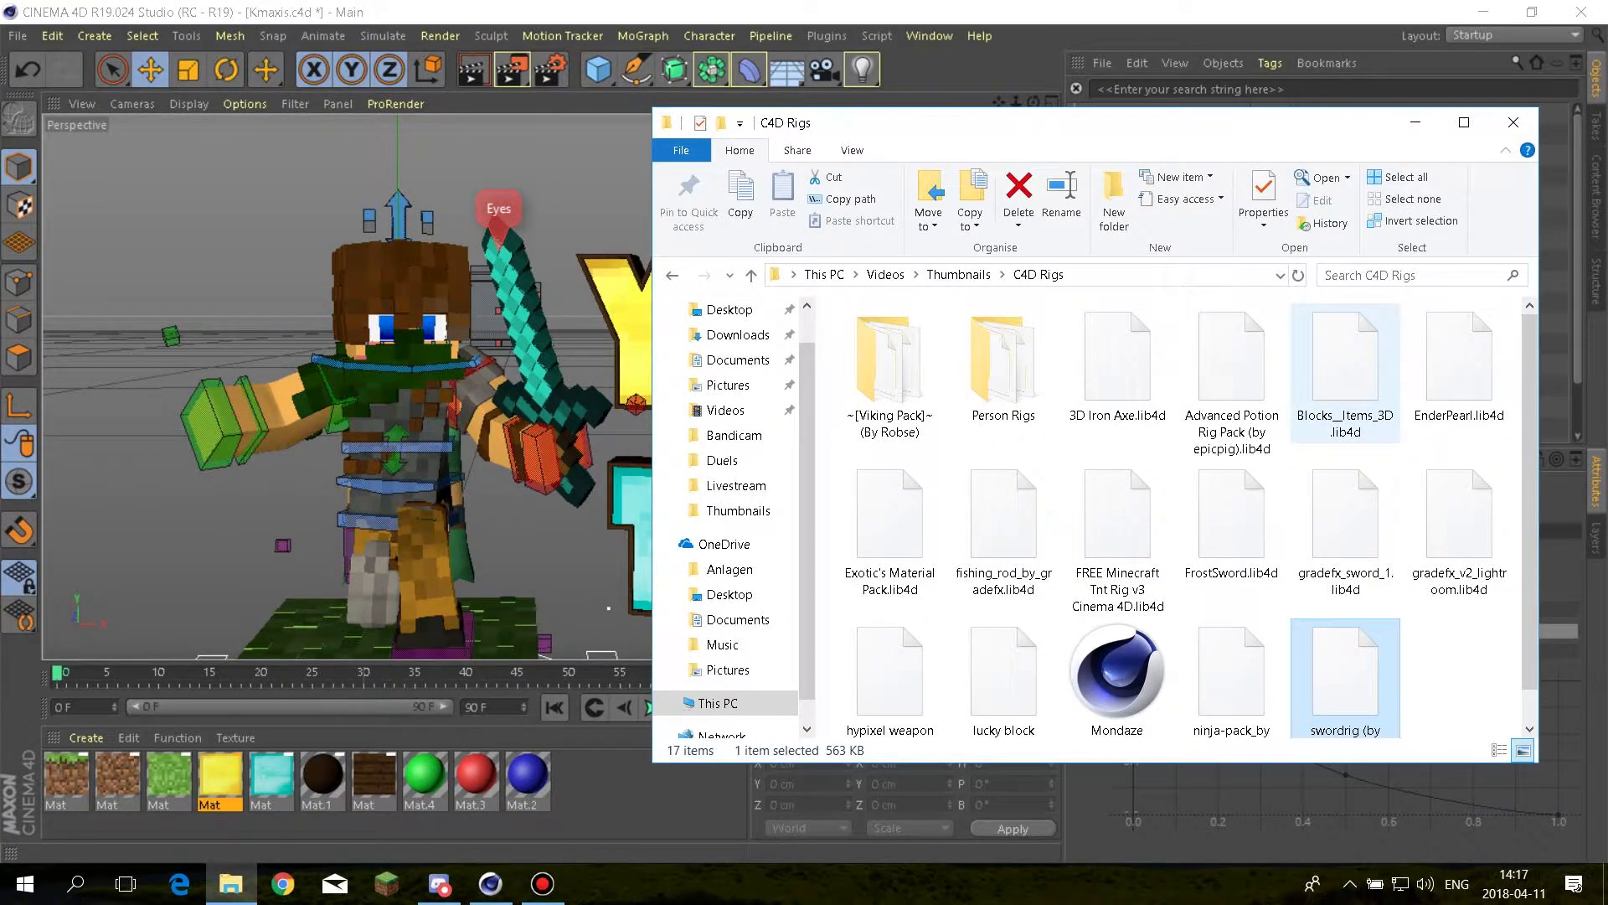
{"action": "left_click", "coordinate": [1231, 377]}
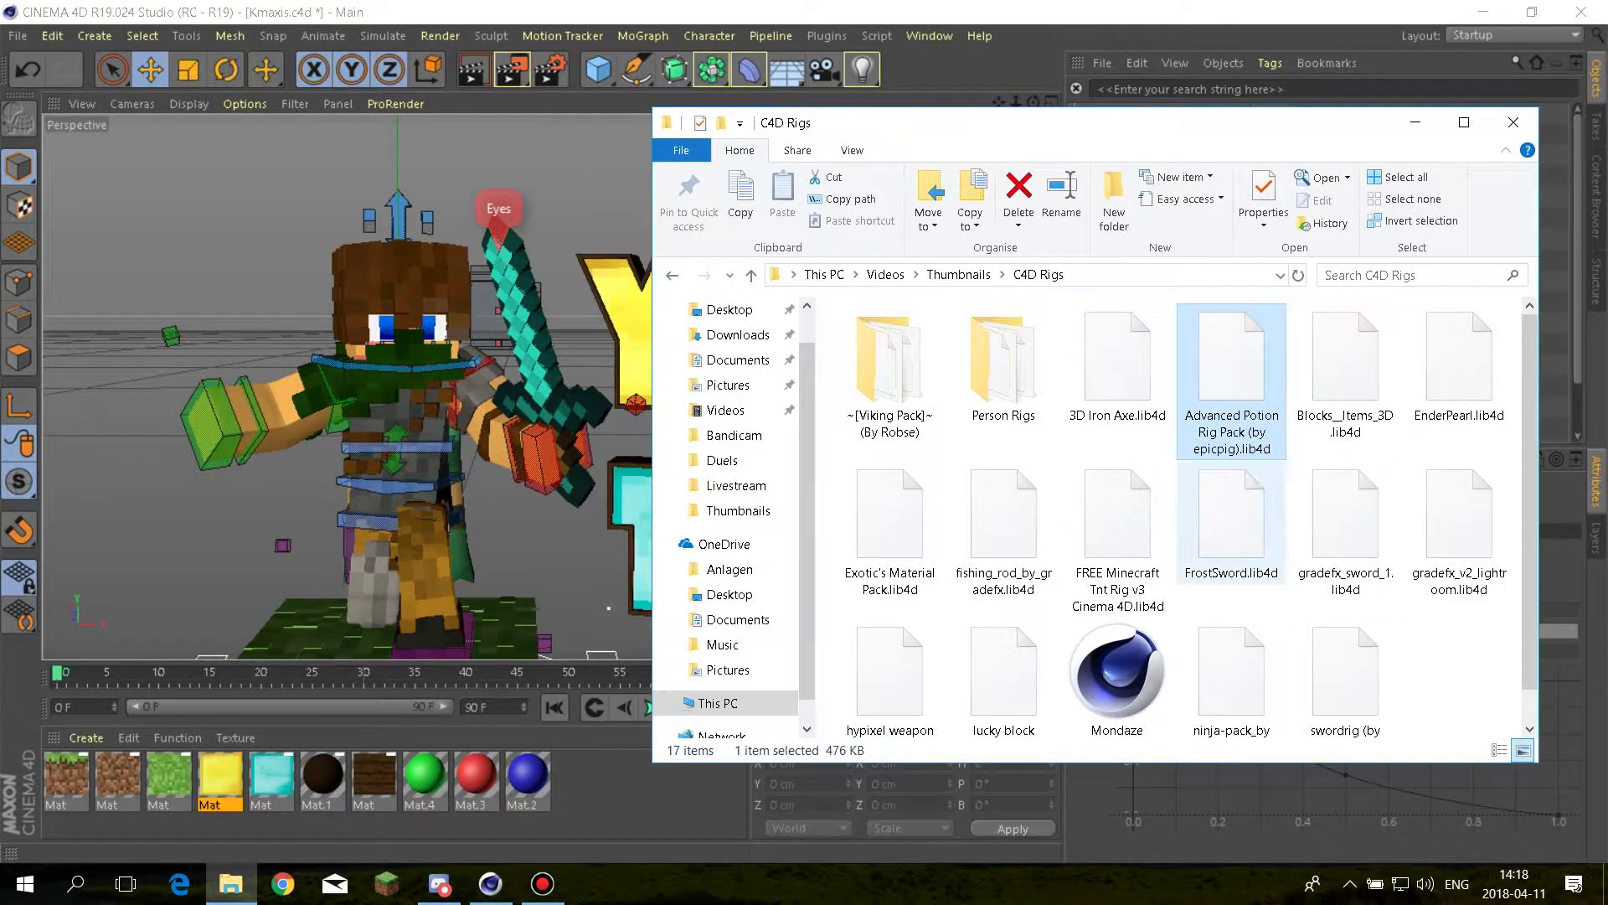
{"action": "left_click_drag", "start_coordinate": [1231, 377], "coordinate": [536, 411]}
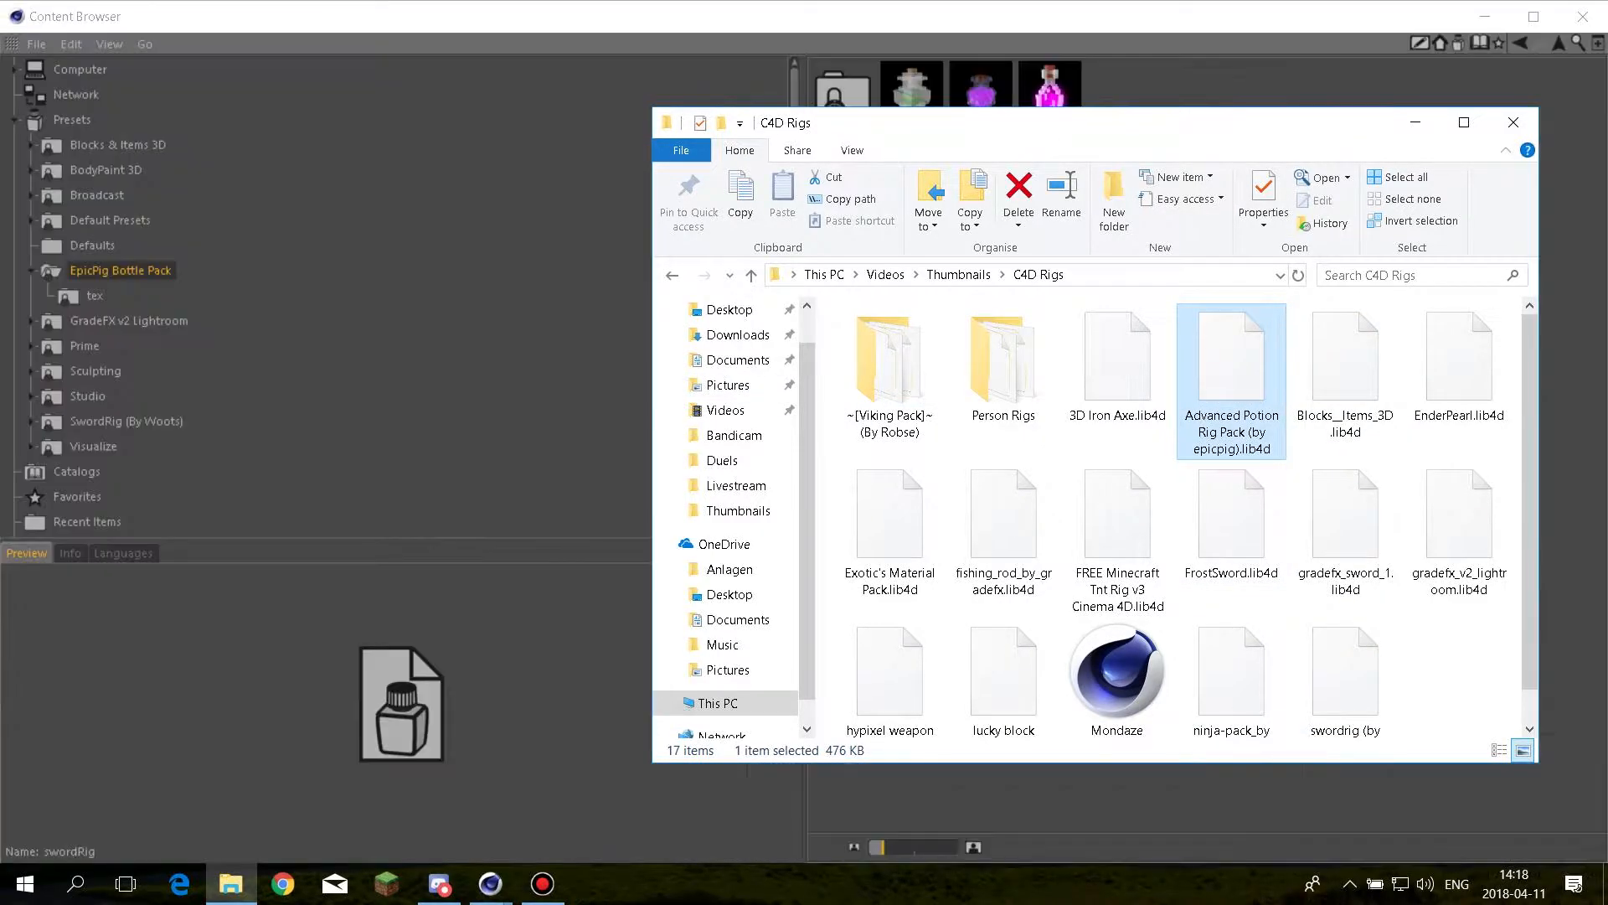
{"action": "left_click", "coordinate": [1415, 122]}
Compare the three presets in EpicPig Bottle Pack and load Advanced Potion Glow into the scene
{"action": "left_click", "coordinate": [1050, 94]}
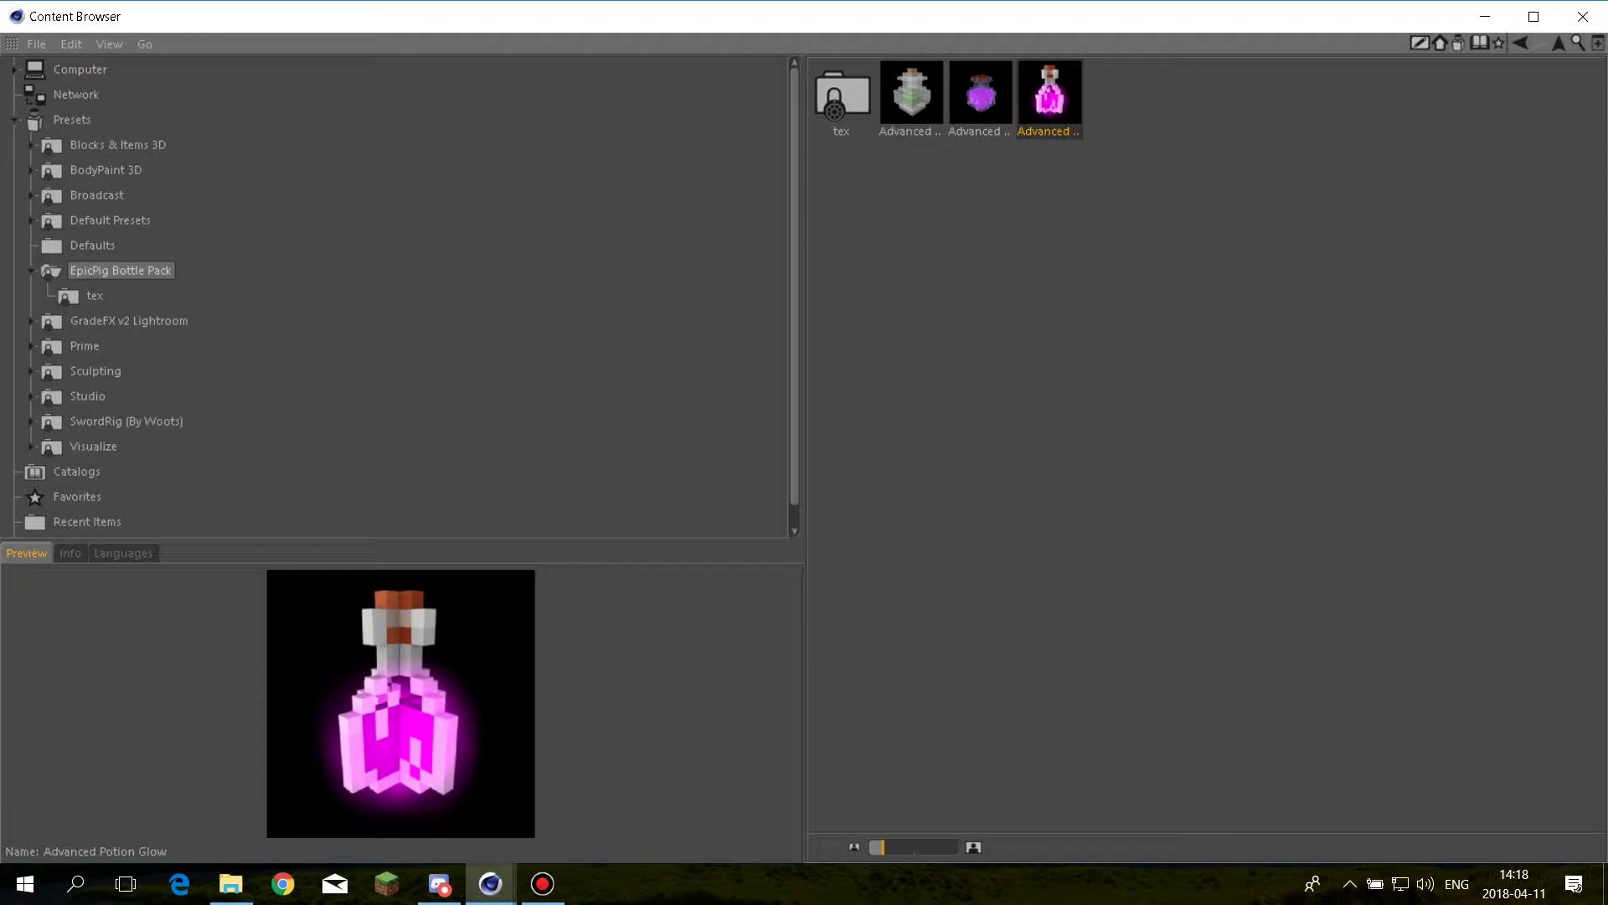
{"action": "left_click", "coordinate": [911, 94]}
{"action": "left_click", "coordinate": [980, 93]}
{"action": "left_click", "coordinate": [912, 93]}
{"action": "left_click", "coordinate": [1049, 93]}
{"action": "left_click", "coordinate": [980, 93]}
{"action": "left_click", "coordinate": [1049, 94]}
{"action": "left_click", "coordinate": [1582, 17]}
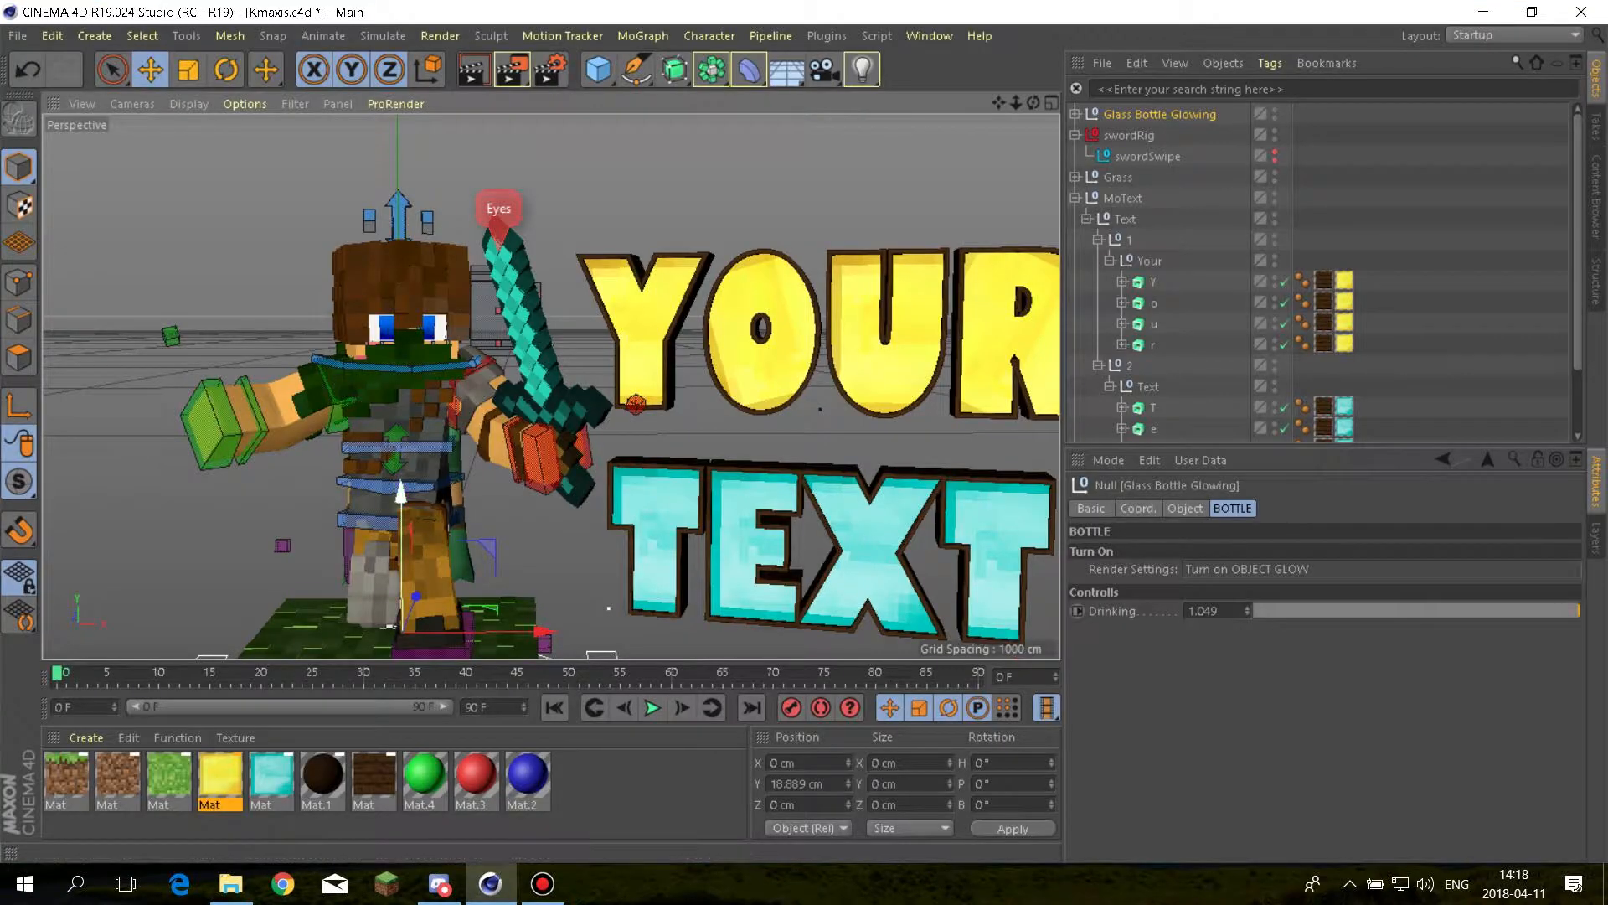
Move the glowing bottle to the green hand at about X -90.3, Y 126.2 and Z -26.6 cm
{"action": "left_click_drag", "start_coordinate": [401, 494], "coordinate": [400, 319]}
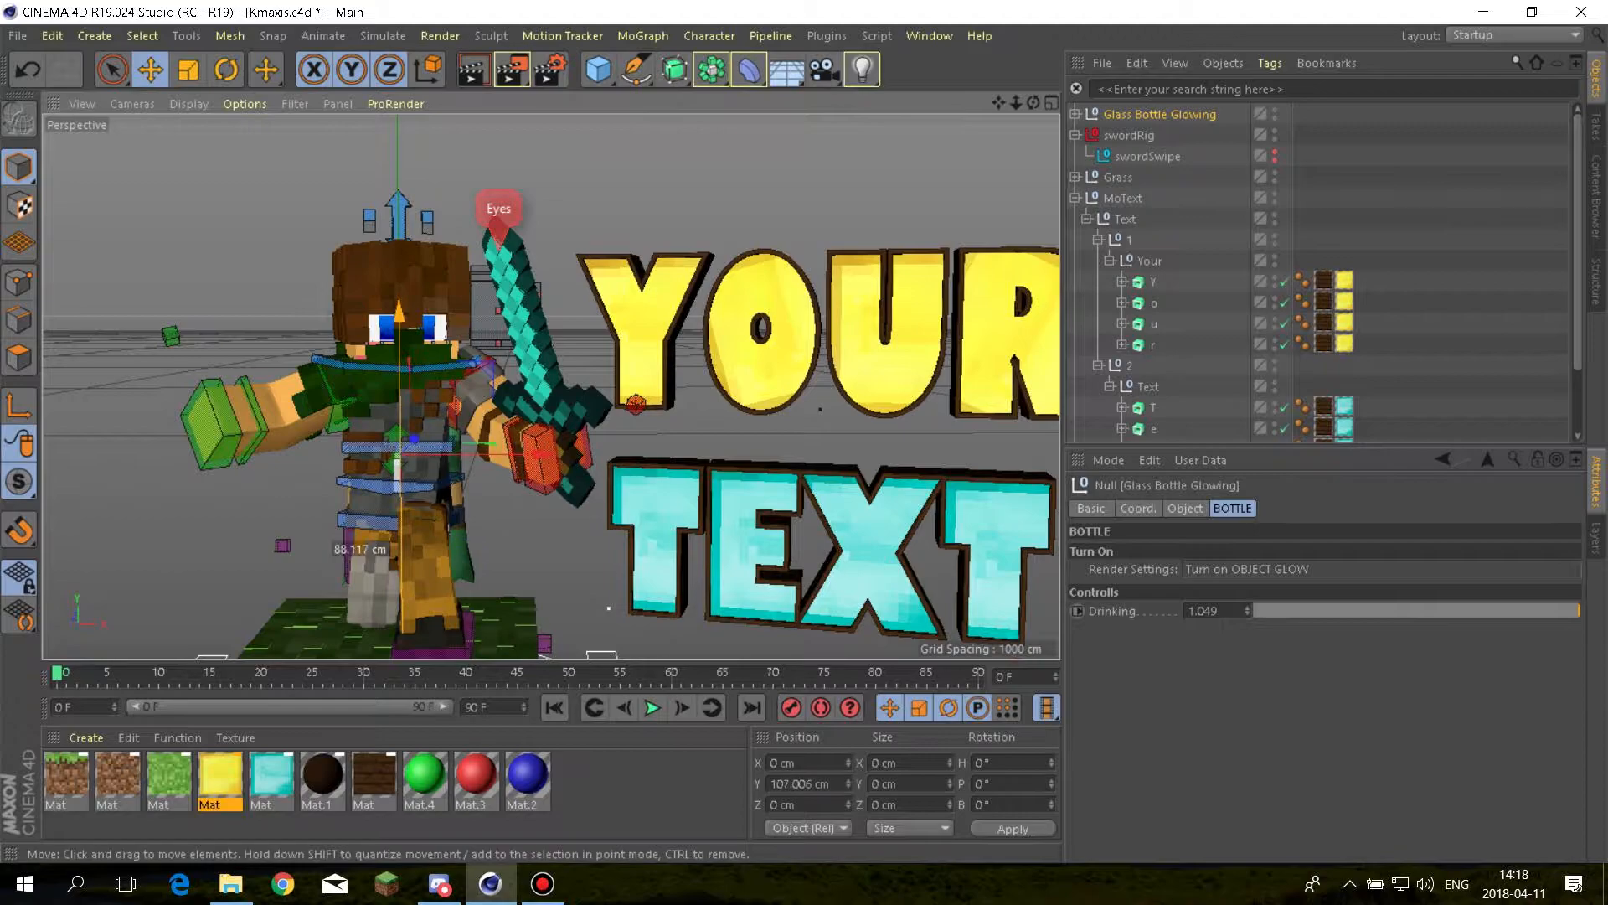
{"action": "left_click_drag", "start_coordinate": [544, 455], "coordinate": [295, 455]}
{"action": "mouse_move", "coordinate": [199, 439]}
{"action": "left_mouse_down"}
{"action": "mouse_move", "coordinate": [130, 462]}
{"action": "mouse_move", "coordinate": [205, 411]}
{"action": "mouse_move", "coordinate": [191, 419]}
{"action": "left_mouse_up"}
{"action": "scroll", "coordinate": [172, 481], "scroll_direction": "up", "scroll_amount": 4}
{"action": "left_click_drag", "start_coordinate": [536, 351], "coordinate": [469, 428], "text": "alt"}
{"action": "left_click_drag", "start_coordinate": [1034, 103], "coordinate": [1093, 58]}
{"action": "scroll", "coordinate": [541, 253], "scroll_direction": "up", "scroll_amount": 3}
{"action": "middle_click_drag", "start_coordinate": [540, 252], "coordinate": [612, 225], "text": "alt"}
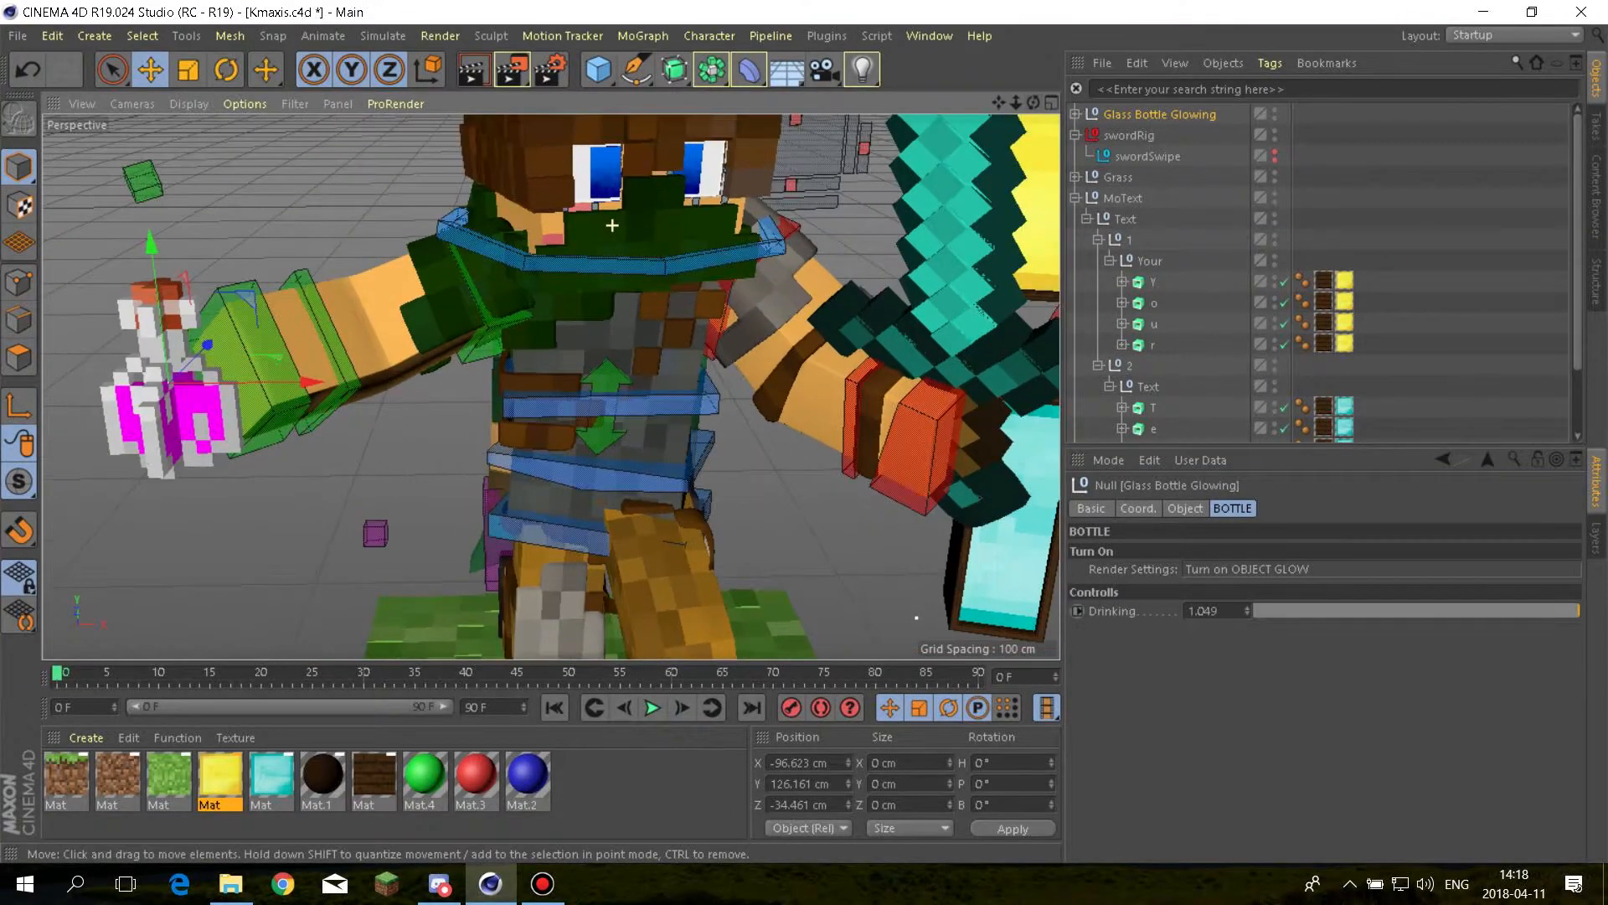
{"action": "left_click_drag", "start_coordinate": [435, 368], "coordinate": [345, 359], "text": "alt"}
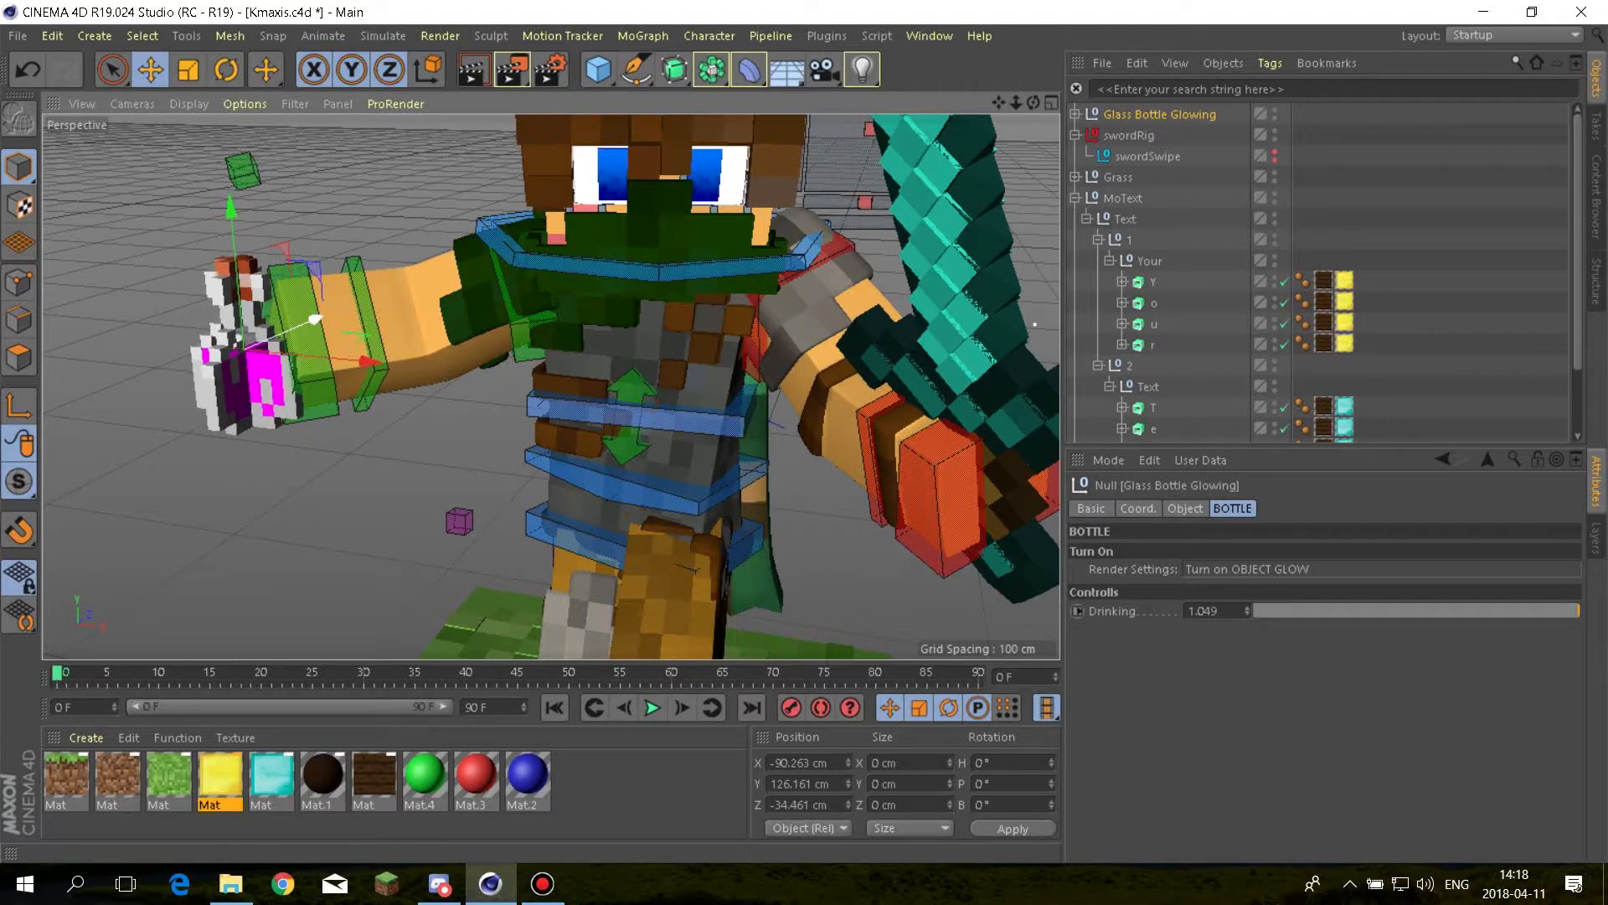
Rotate the bottle to a pitch of about 21.7° and bank of 19.3°, and nudge it to about Y 125.9, Z -27.3 cm
{"action": "key", "text": "r"}
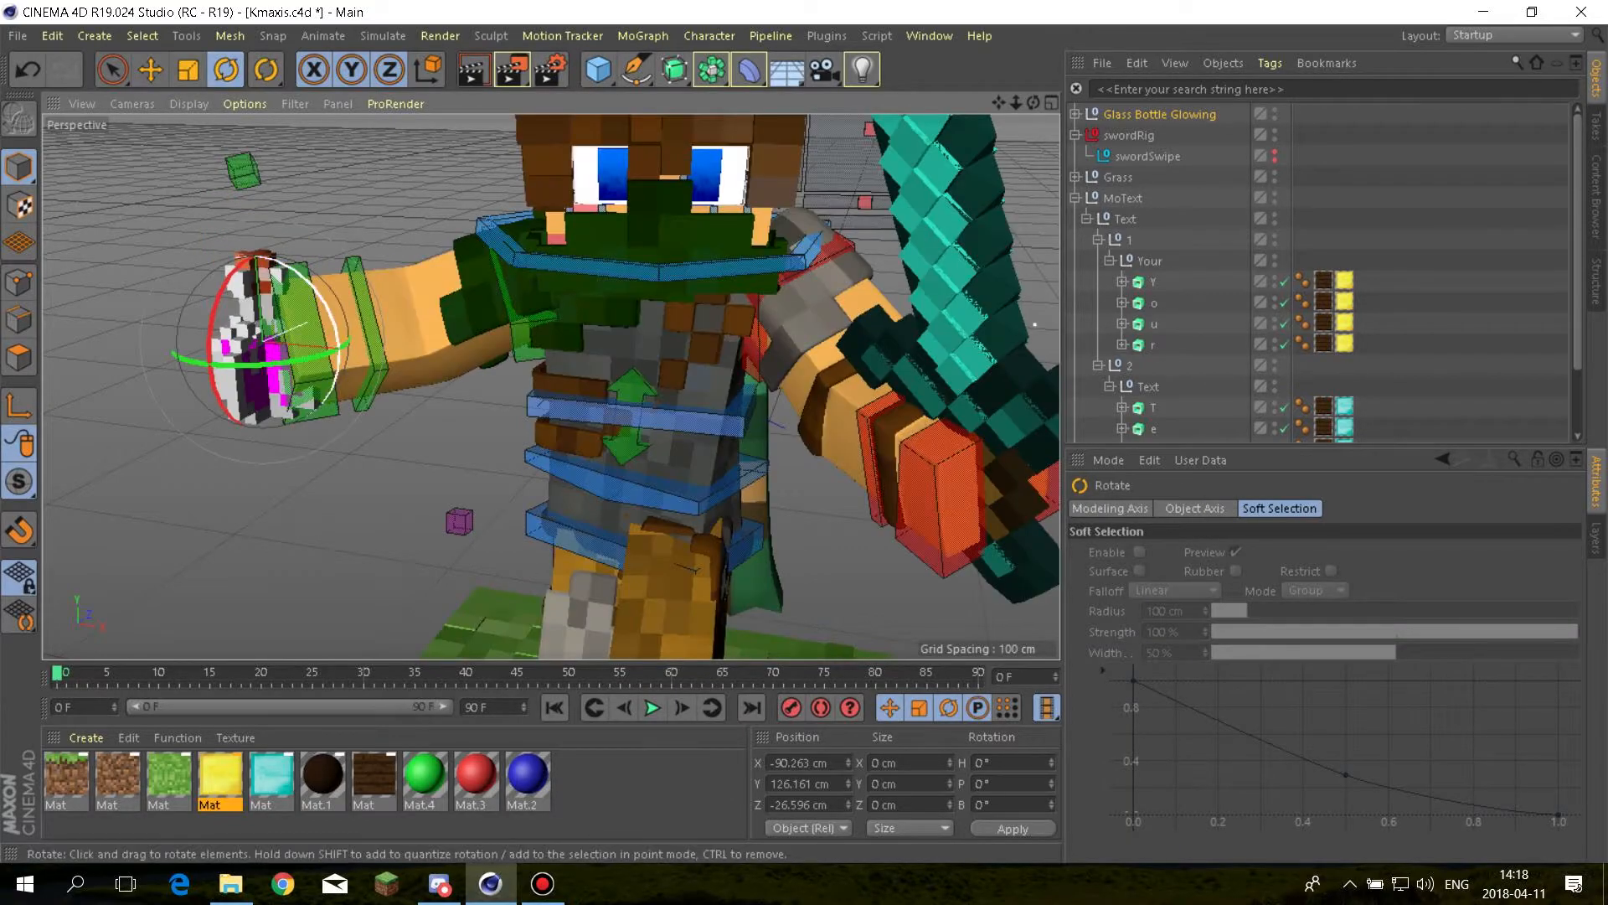
{"action": "left_click_drag", "start_coordinate": [193, 348], "coordinate": [365, 308]}
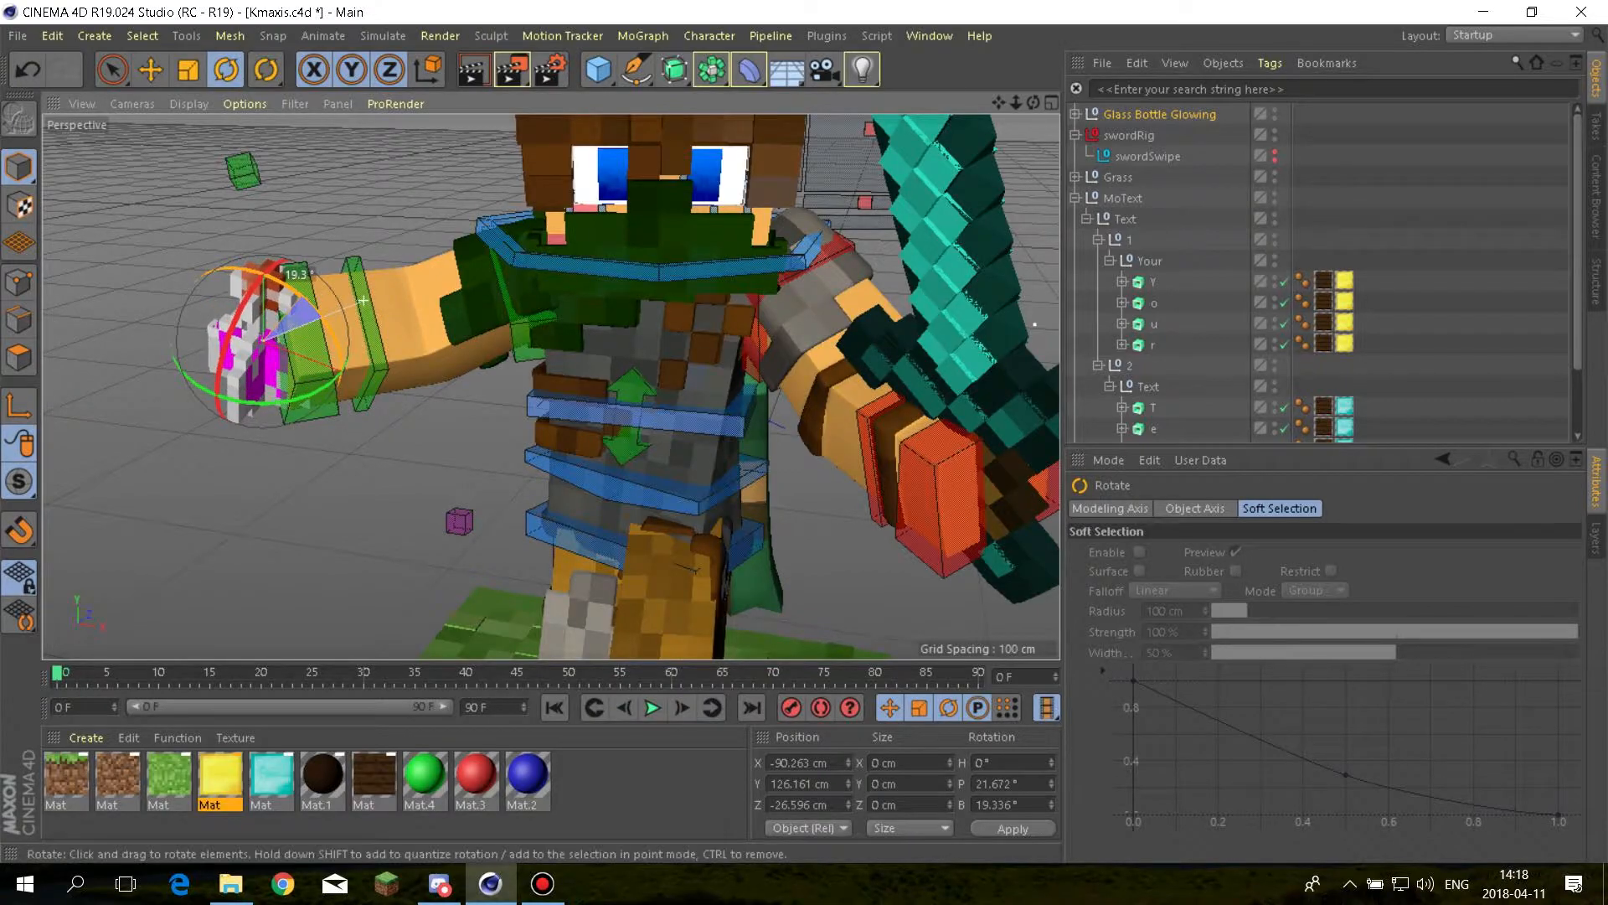
{"action": "key", "text": "e"}
{"action": "left_click_drag", "start_coordinate": [264, 364], "coordinate": [262, 366]}
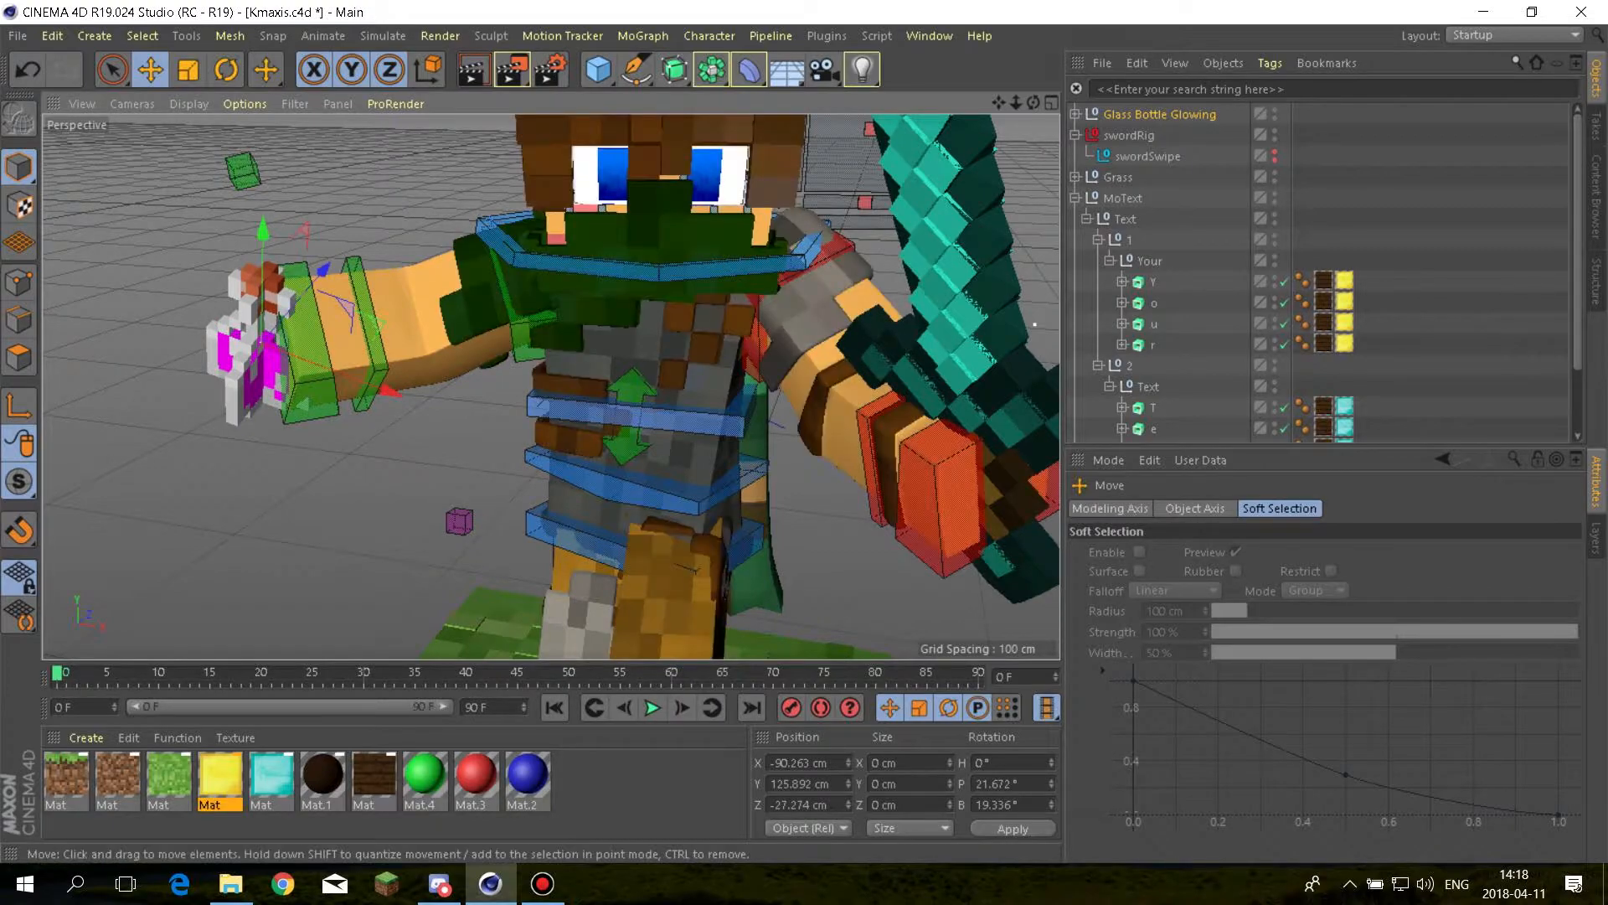
Duplicate the Glass Bottle Glowing object
{"action": "scroll", "coordinate": [1001, 189], "scroll_direction": "down", "scroll_amount": 5}
{"action": "left_click_drag", "start_coordinate": [1034, 102], "coordinate": [700, 121]}
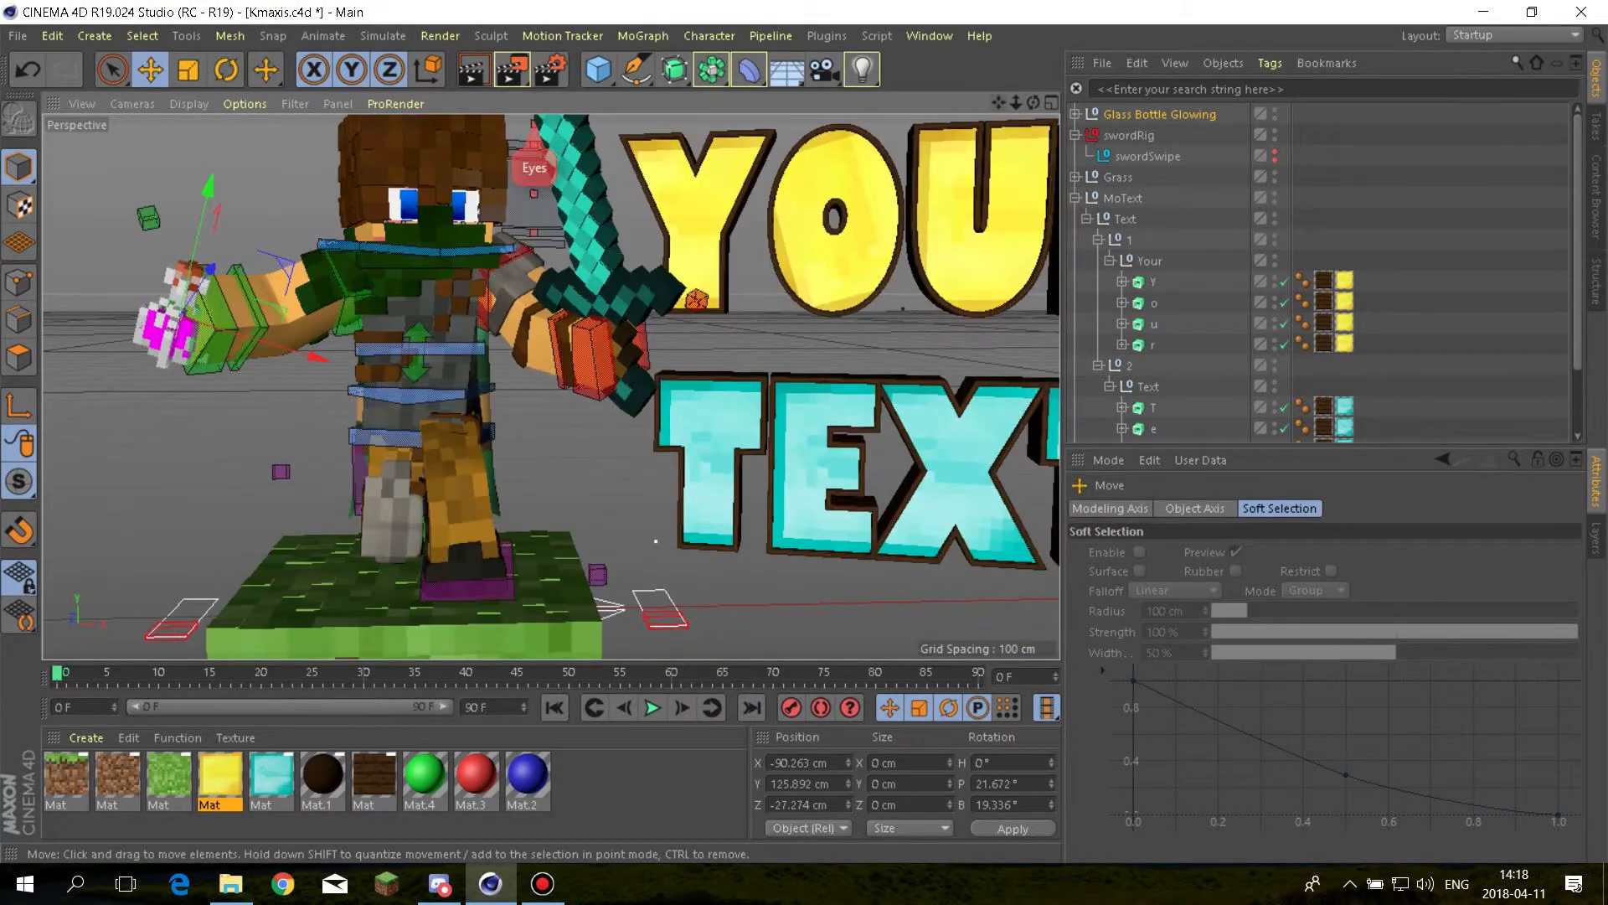
{"action": "scroll", "coordinate": [741, 256], "scroll_direction": "down", "scroll_amount": 3}
{"action": "left_click_drag", "start_coordinate": [999, 102], "coordinate": [853, 144]}
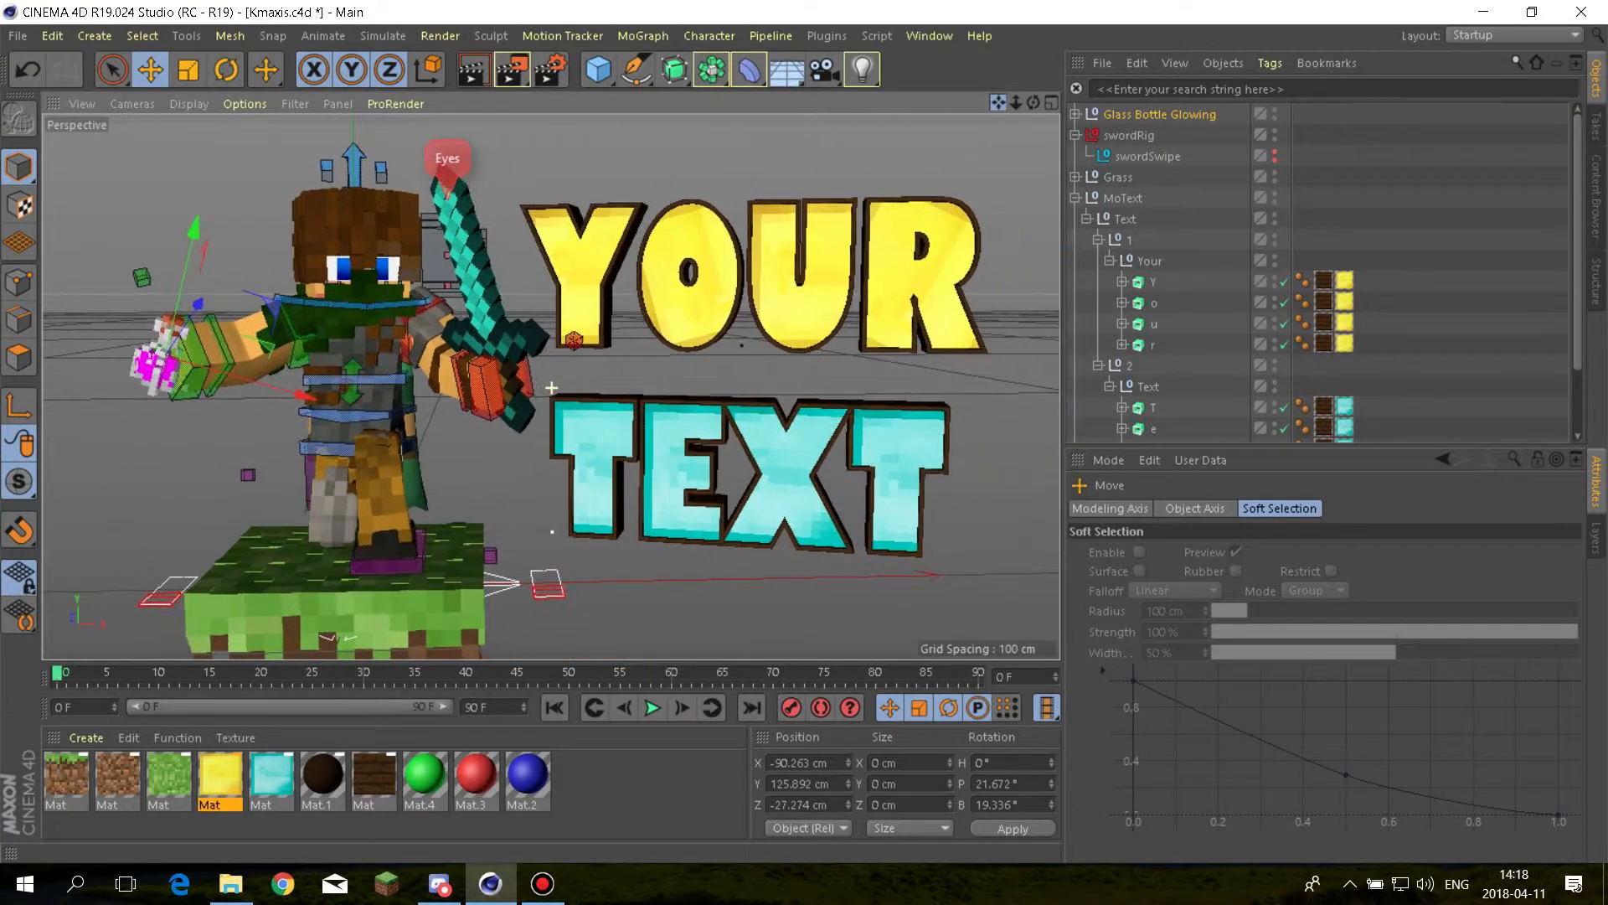
{"action": "left_click", "coordinate": [1415, 117]}
{"action": "left_click", "coordinate": [1160, 114]}
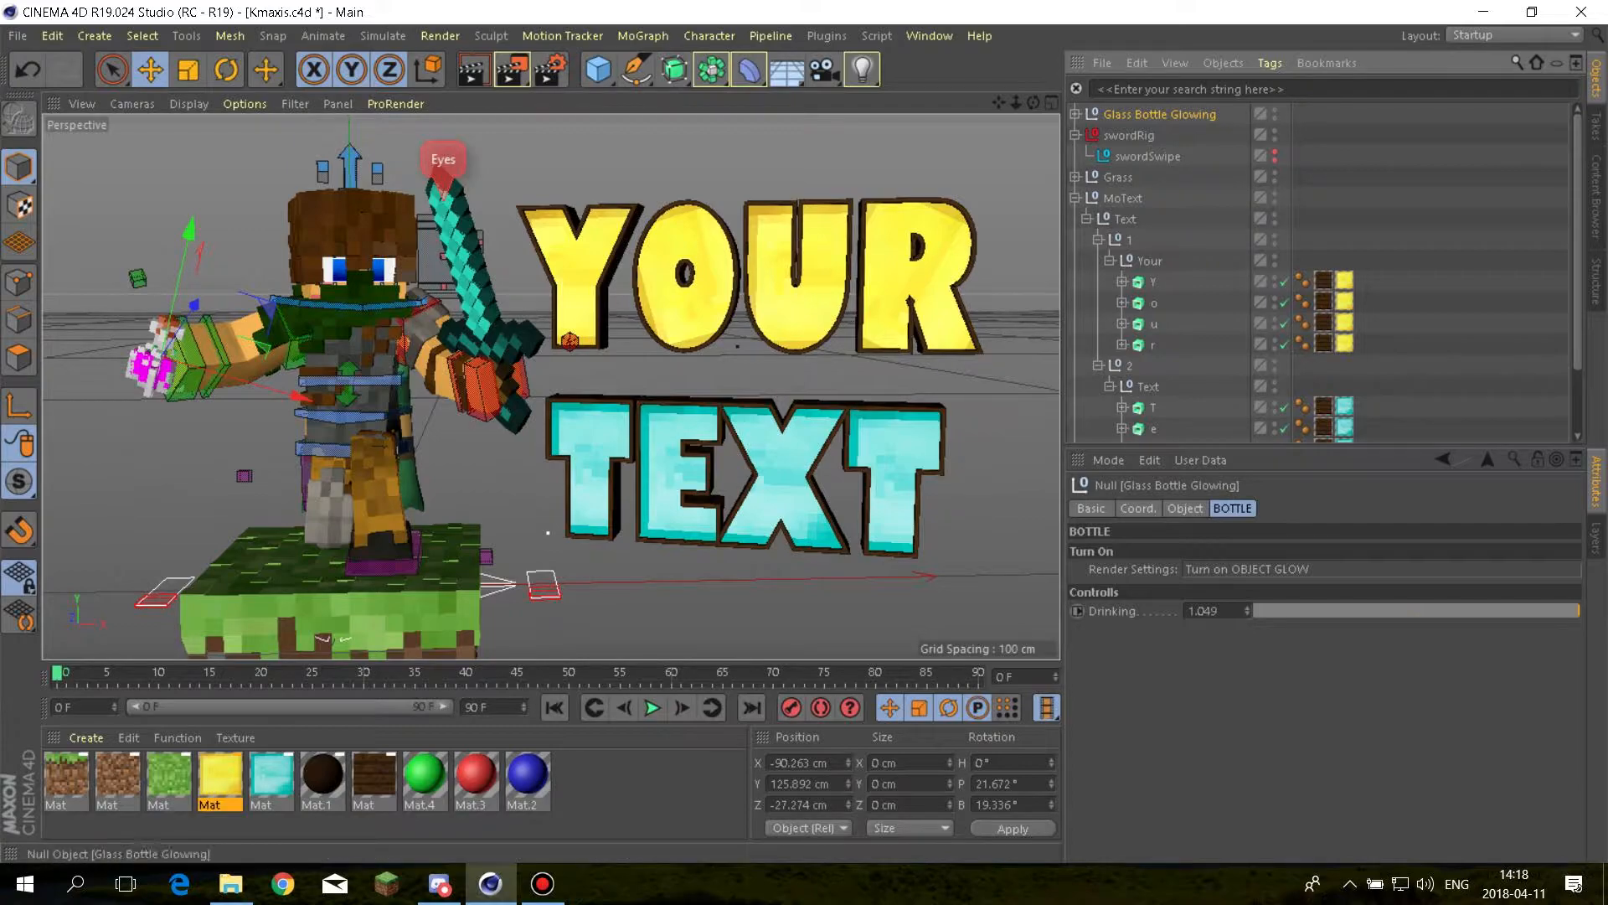
{"action": "double_click", "coordinate": [1160, 113]}
{"action": "key", "text": "Return"}
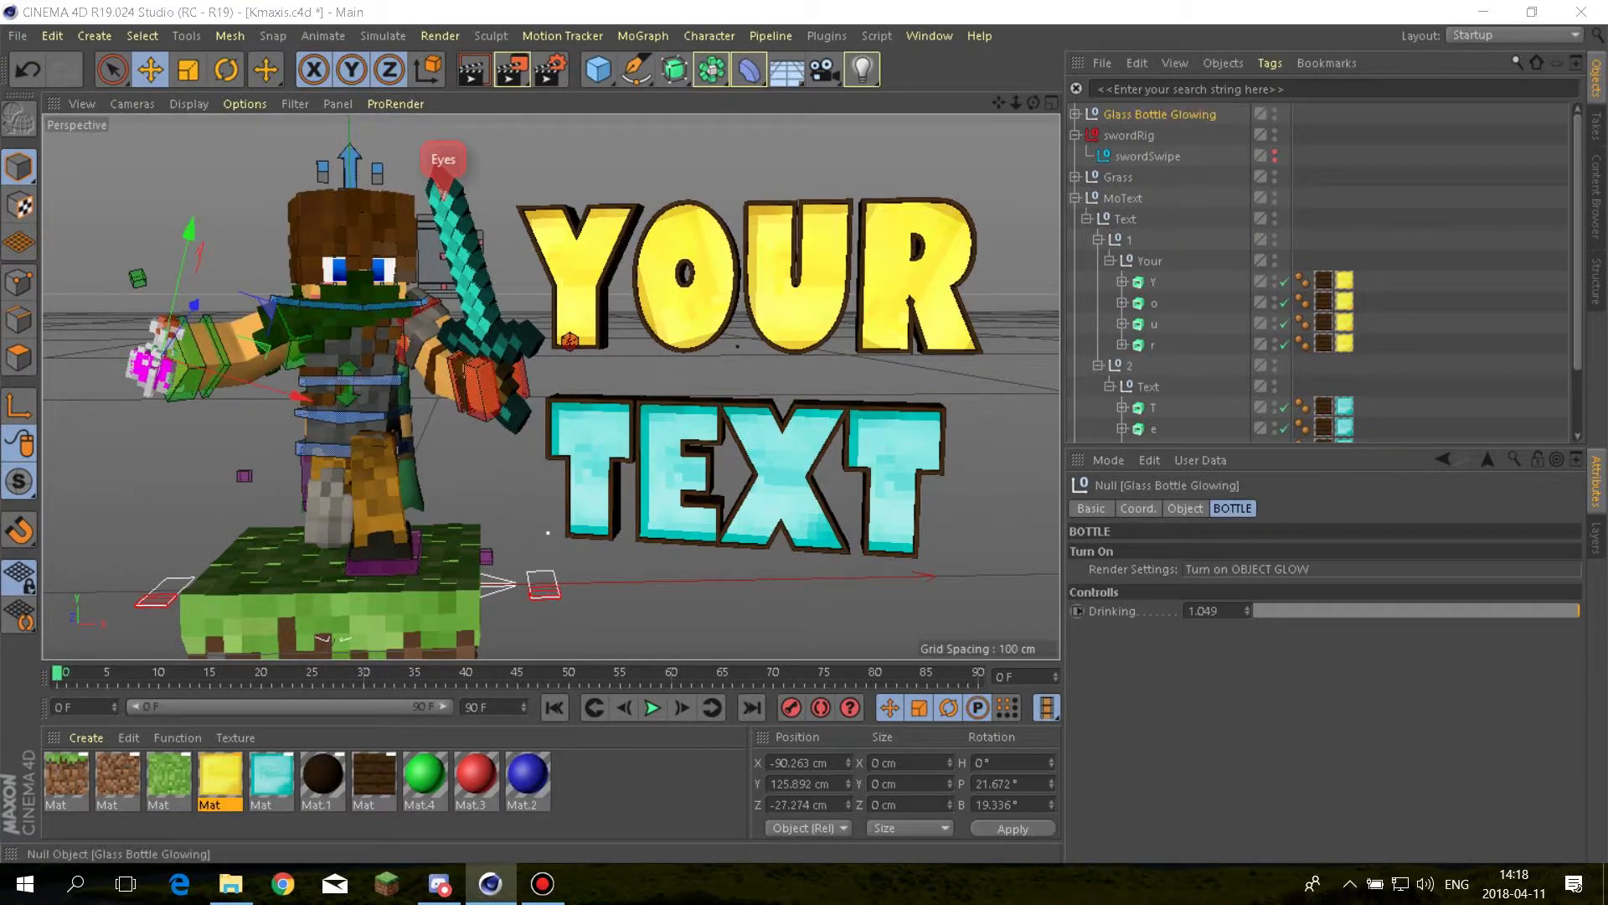
{"action": "left_click", "coordinate": [1147, 156]}
{"action": "left_click", "coordinate": [1161, 114]}
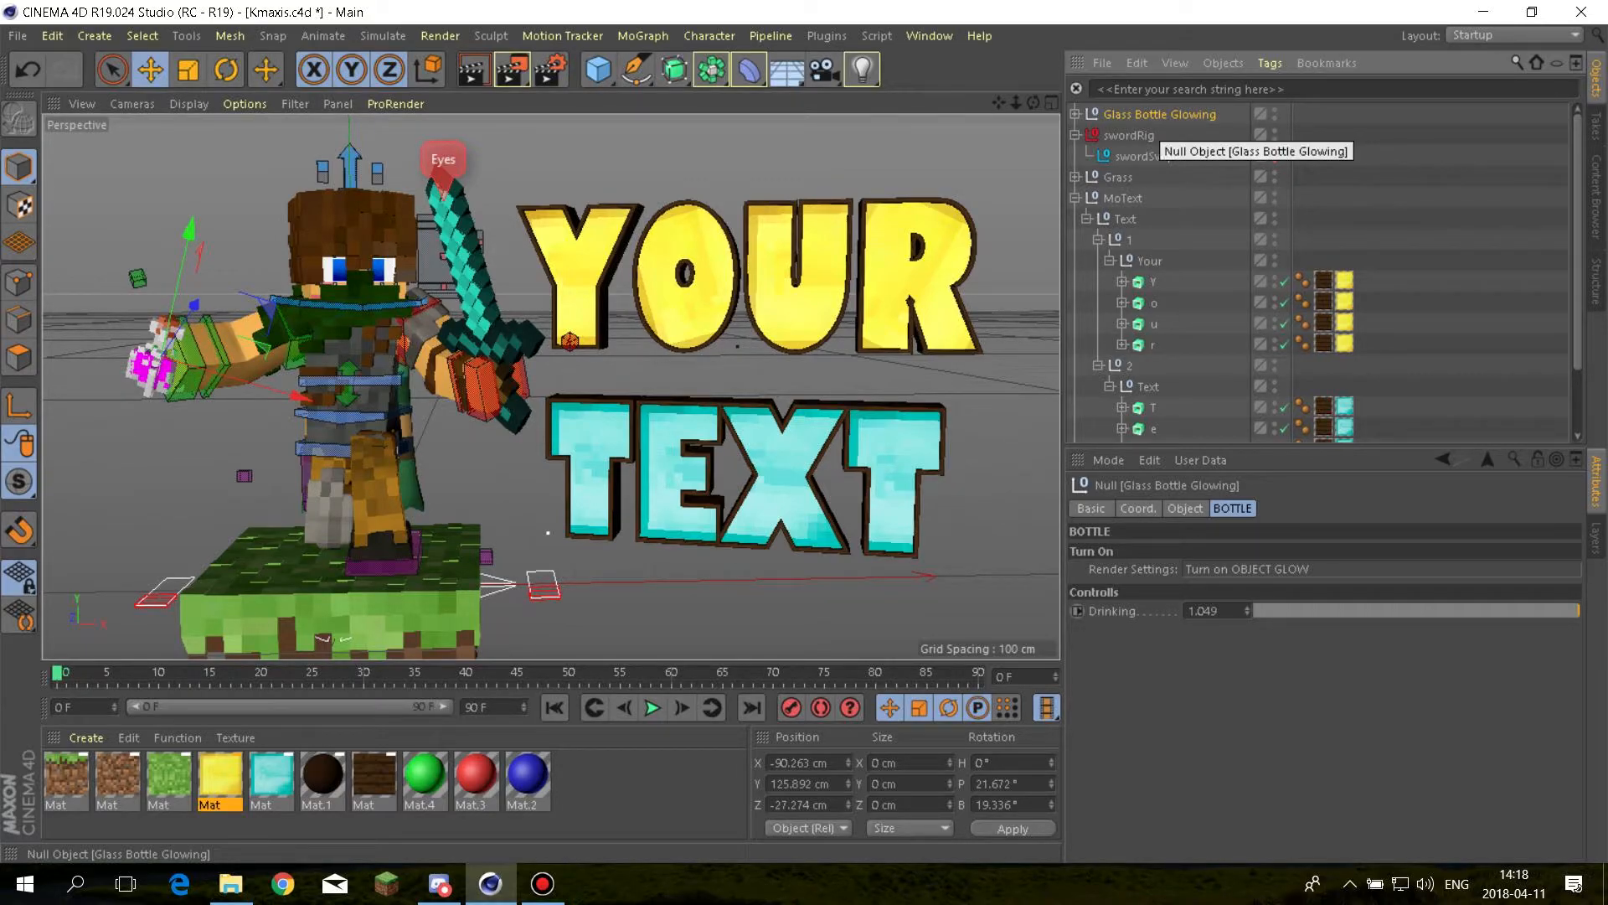
{"action": "key", "text": "ctrl+v"}
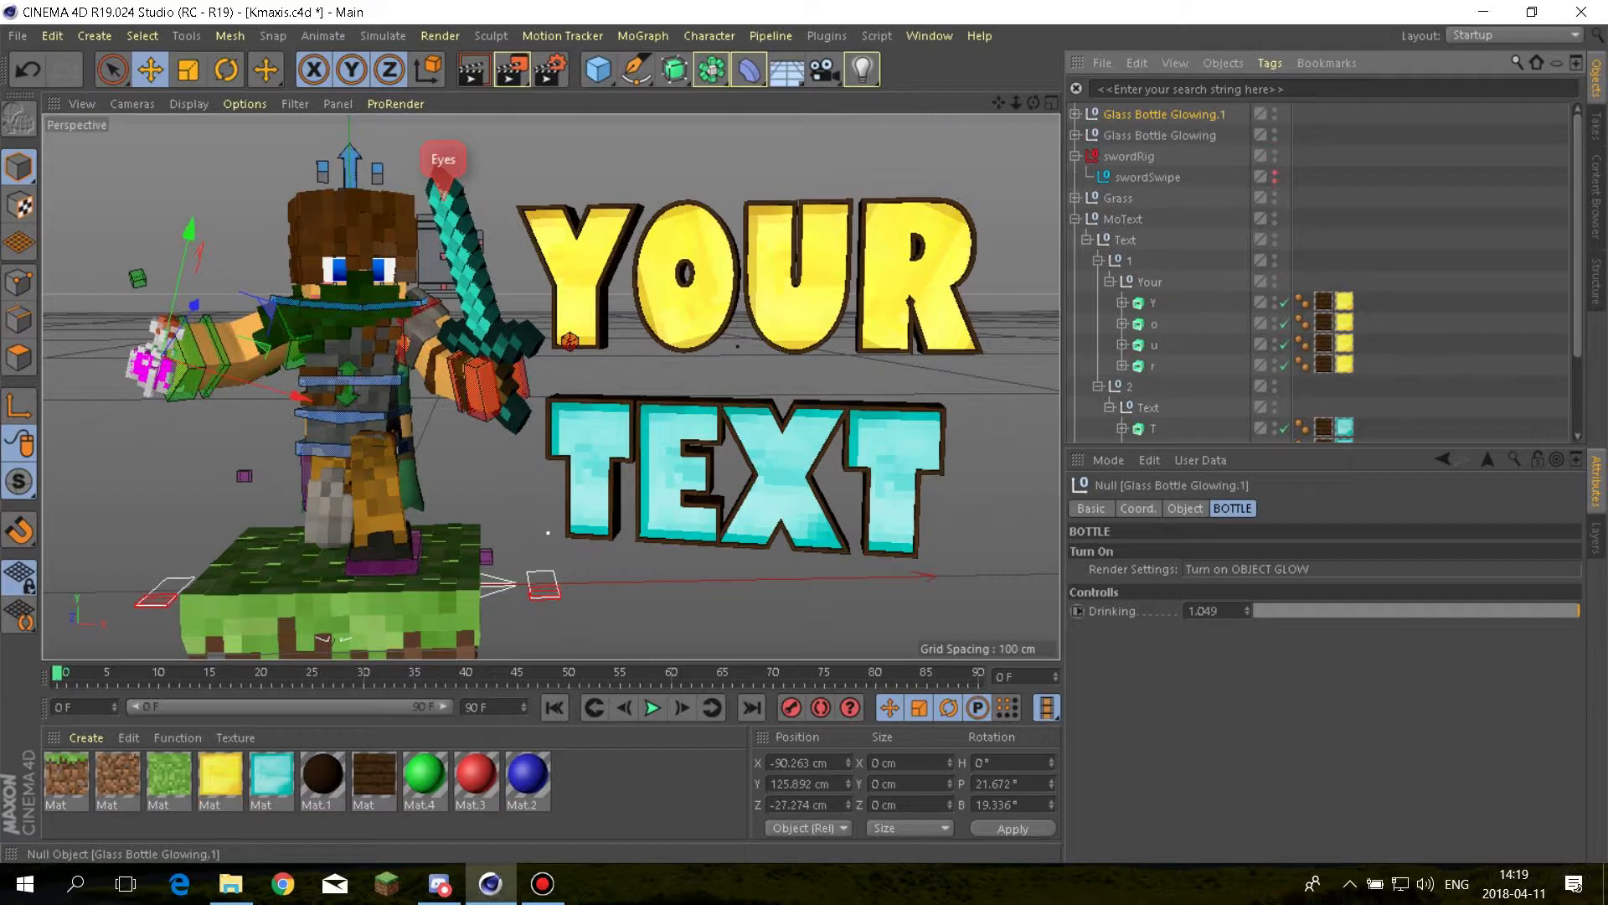
Move the bottle copy above the R of "YOUR" at about X 357.4, Y 216.2, Z 4.3 cm, rotated to about H 40.4°, P 33.4°, B -8.8°
{"action": "left_click_drag", "start_coordinate": [176, 335], "coordinate": [1032, 198]}
{"action": "key", "text": "r"}
{"action": "double_click", "coordinate": [1229, 114]}
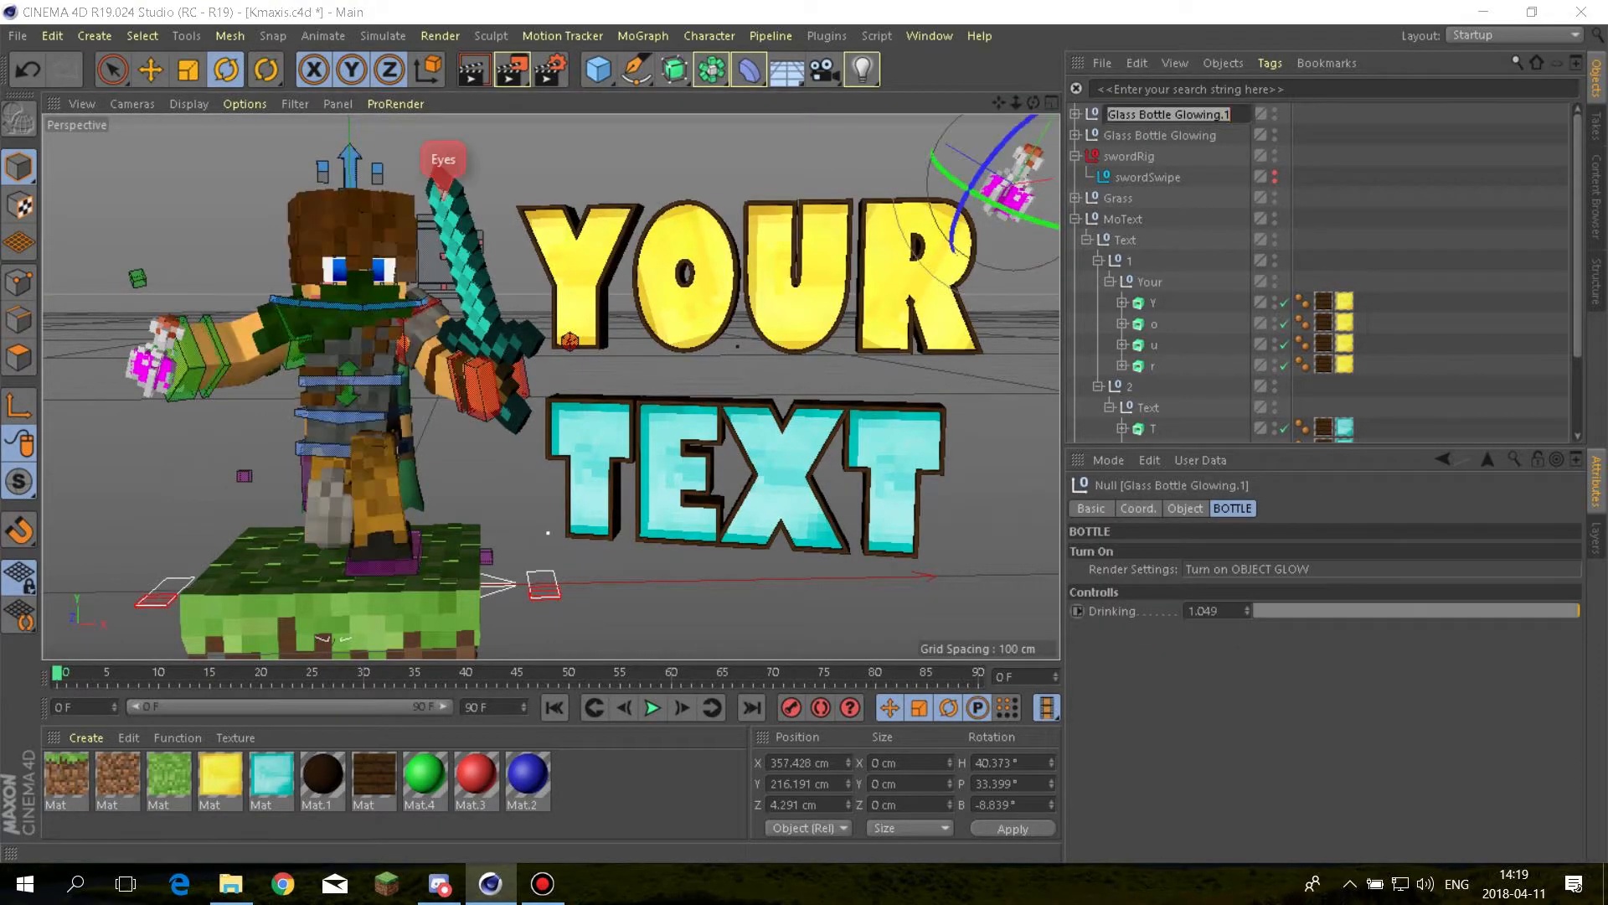
{"action": "key", "text": "Return"}
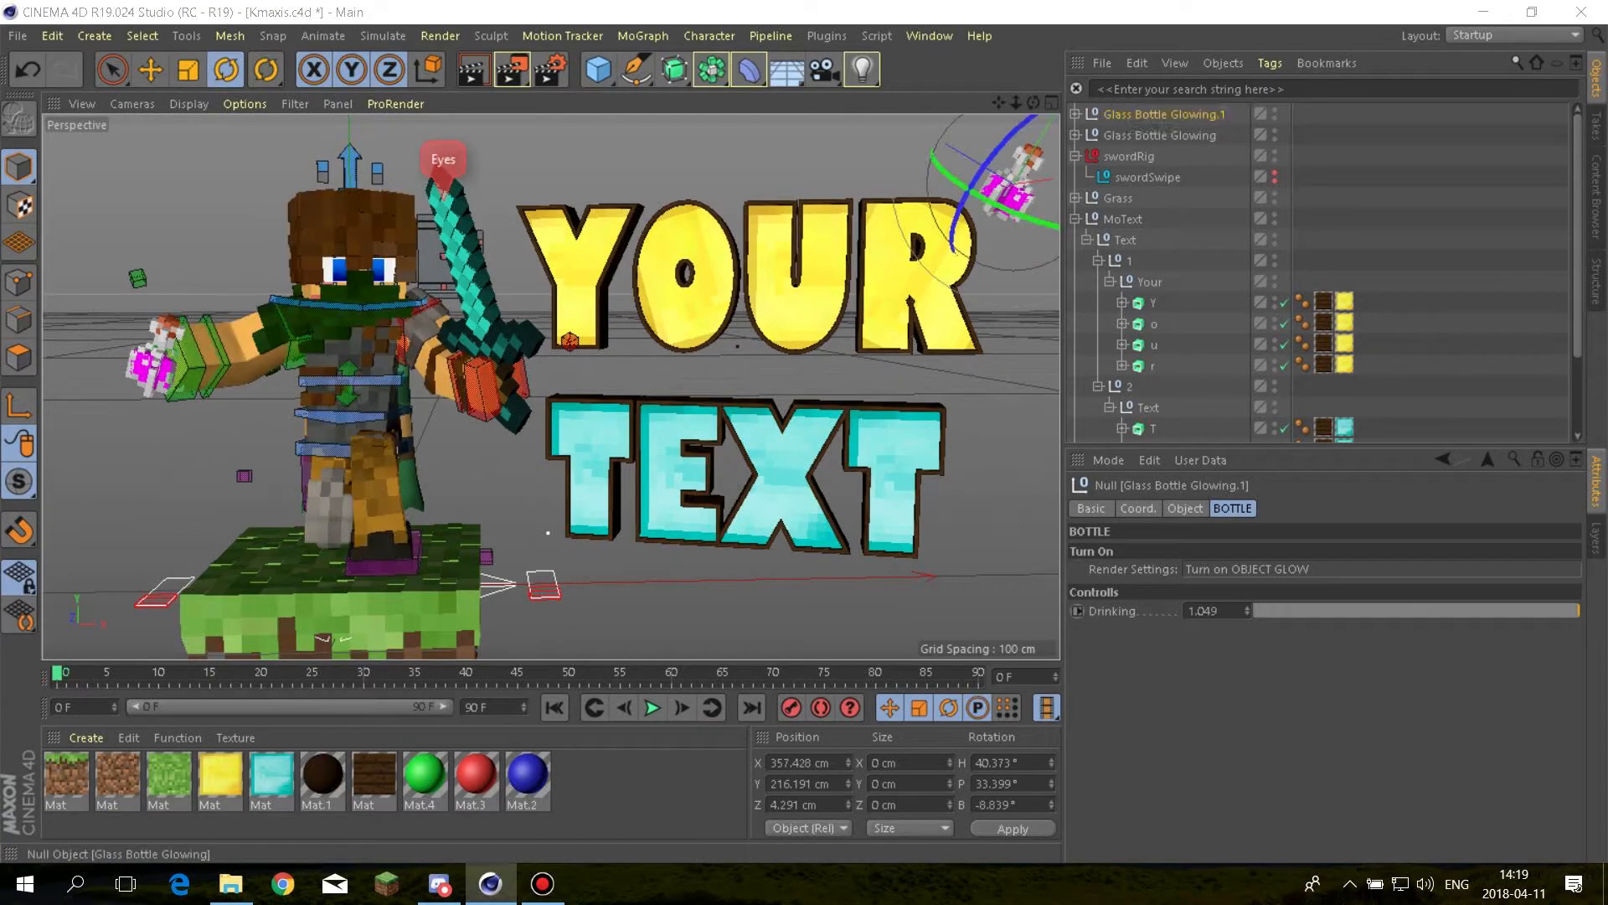
Duplicate the bottle above the text, shift the new copy beside it and rotate it to about H -110.4°, P 42°, B 44.7°
{"action": "key", "text": "ctrl+v"}
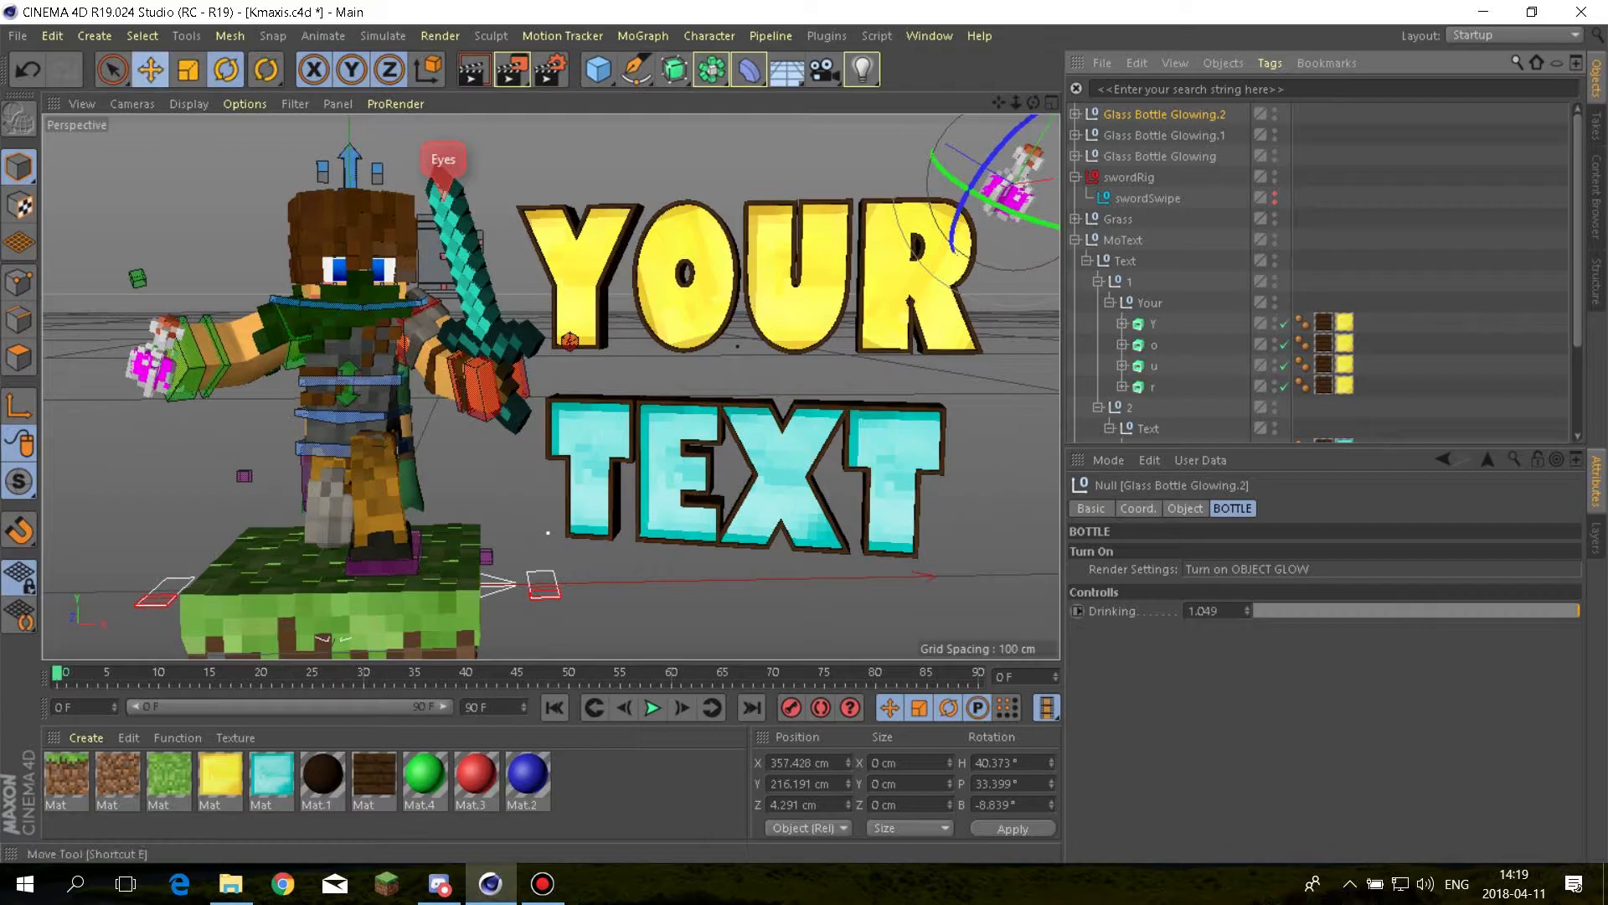
{"action": "left_click", "coordinate": [150, 70]}
{"action": "mouse_move", "coordinate": [931, 134]}
{"action": "left_mouse_down"}
{"action": "mouse_move", "coordinate": [864, 94]}
{"action": "mouse_move", "coordinate": [939, 160]}
{"action": "left_mouse_up"}
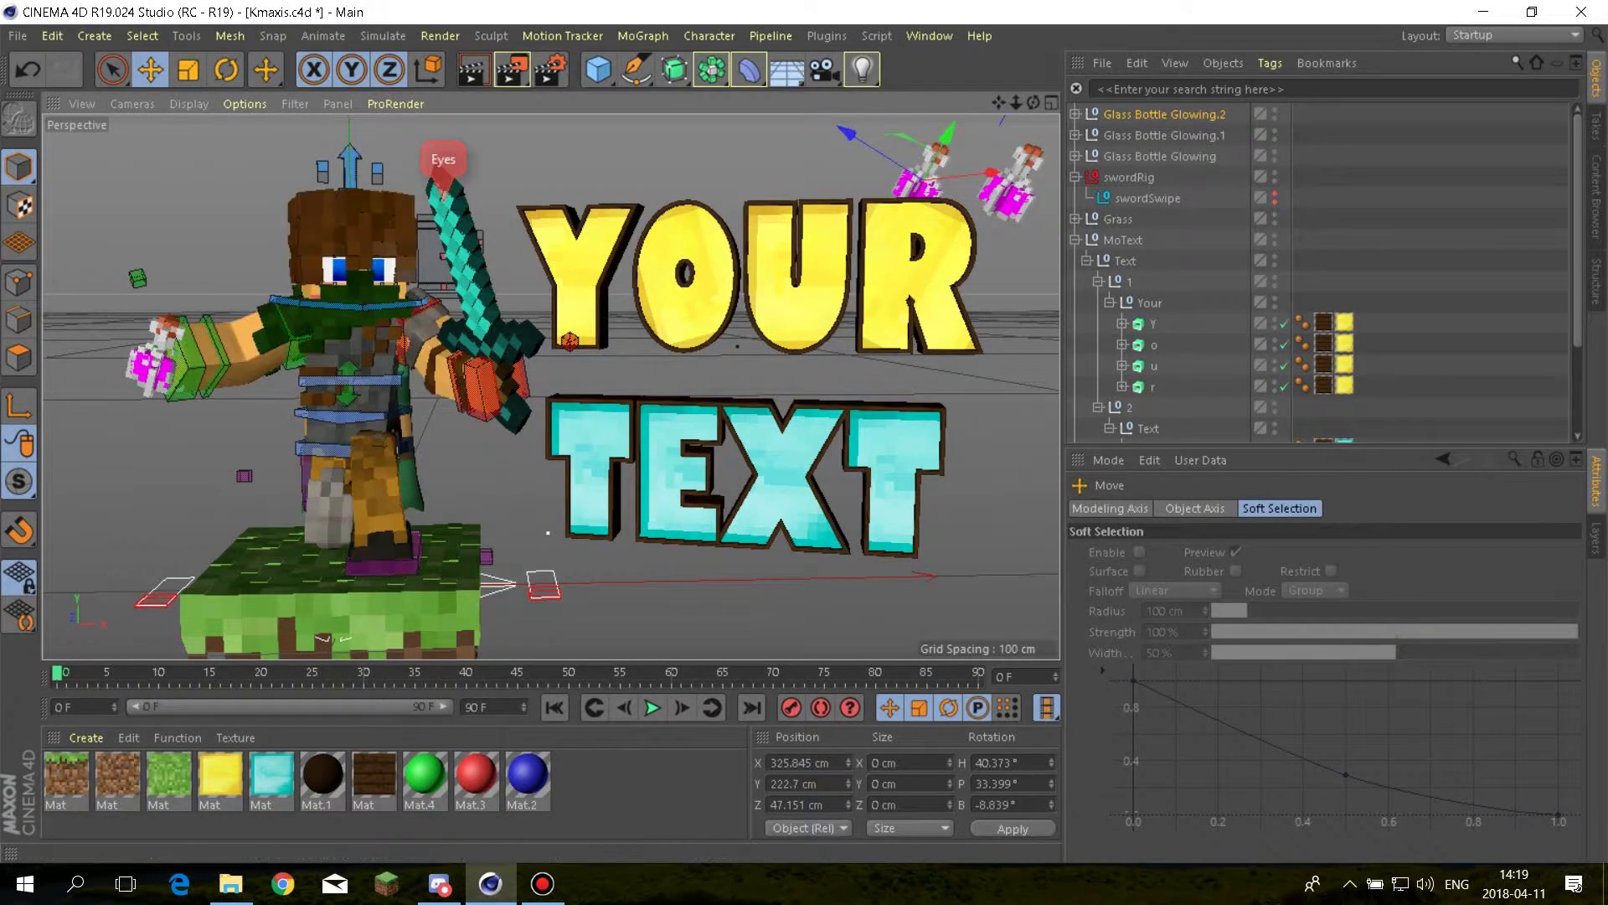
{"action": "key", "text": "r"}
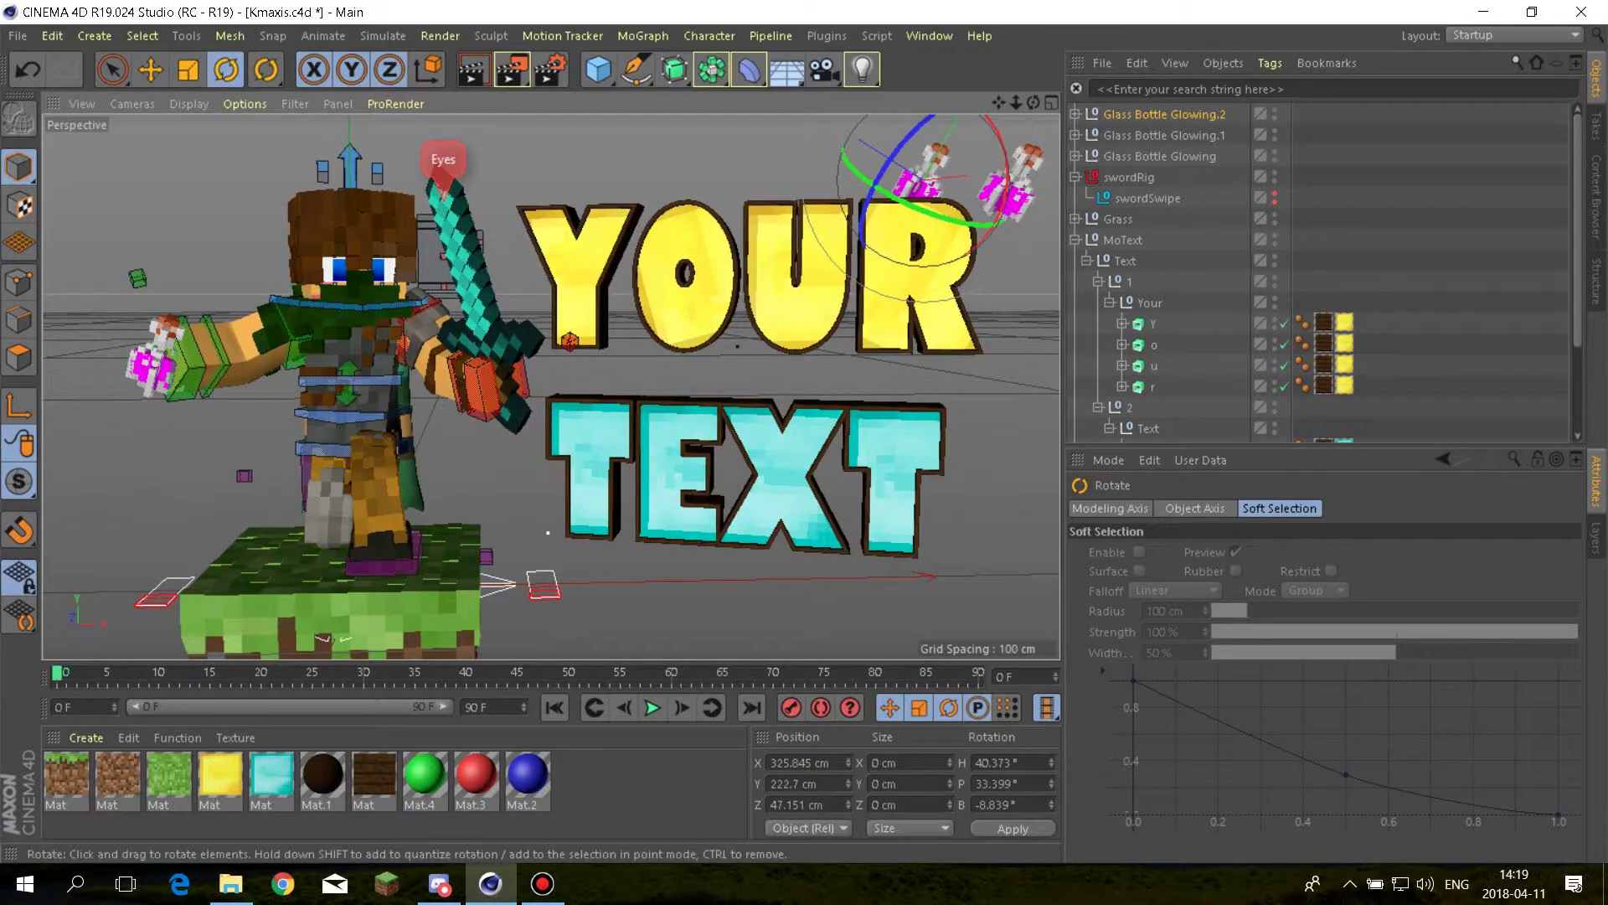
{"action": "left_click_drag", "start_coordinate": [931, 186], "coordinate": [811, 197]}
{"action": "key", "text": "e"}
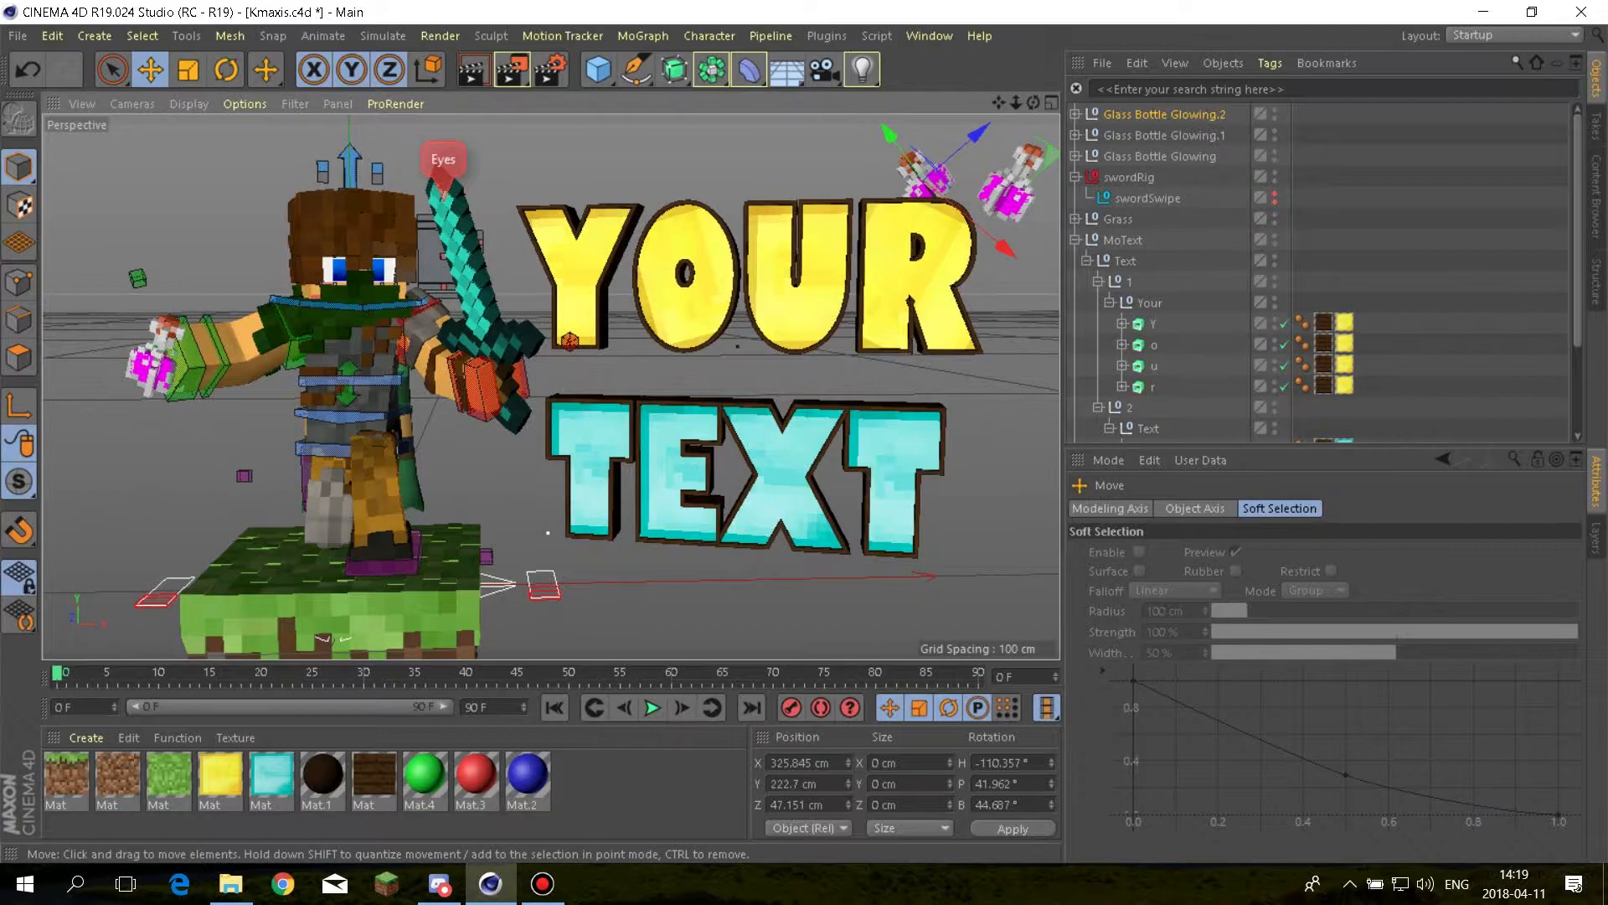
Move the second bottle copy down beside the grass block at about X 115.6, Y -5.2 and Z 26.8 cm
{"action": "left_click_drag", "start_coordinate": [924, 180], "coordinate": [992, 323]}
{"action": "left_click_drag", "start_coordinate": [921, 243], "coordinate": [796, 506]}
{"action": "left_click_drag", "start_coordinate": [687, 564], "coordinate": [774, 496]}
{"action": "left_click_drag", "start_coordinate": [663, 591], "coordinate": [557, 568]}
{"action": "left_click_drag", "start_coordinate": [581, 624], "coordinate": [587, 639]}
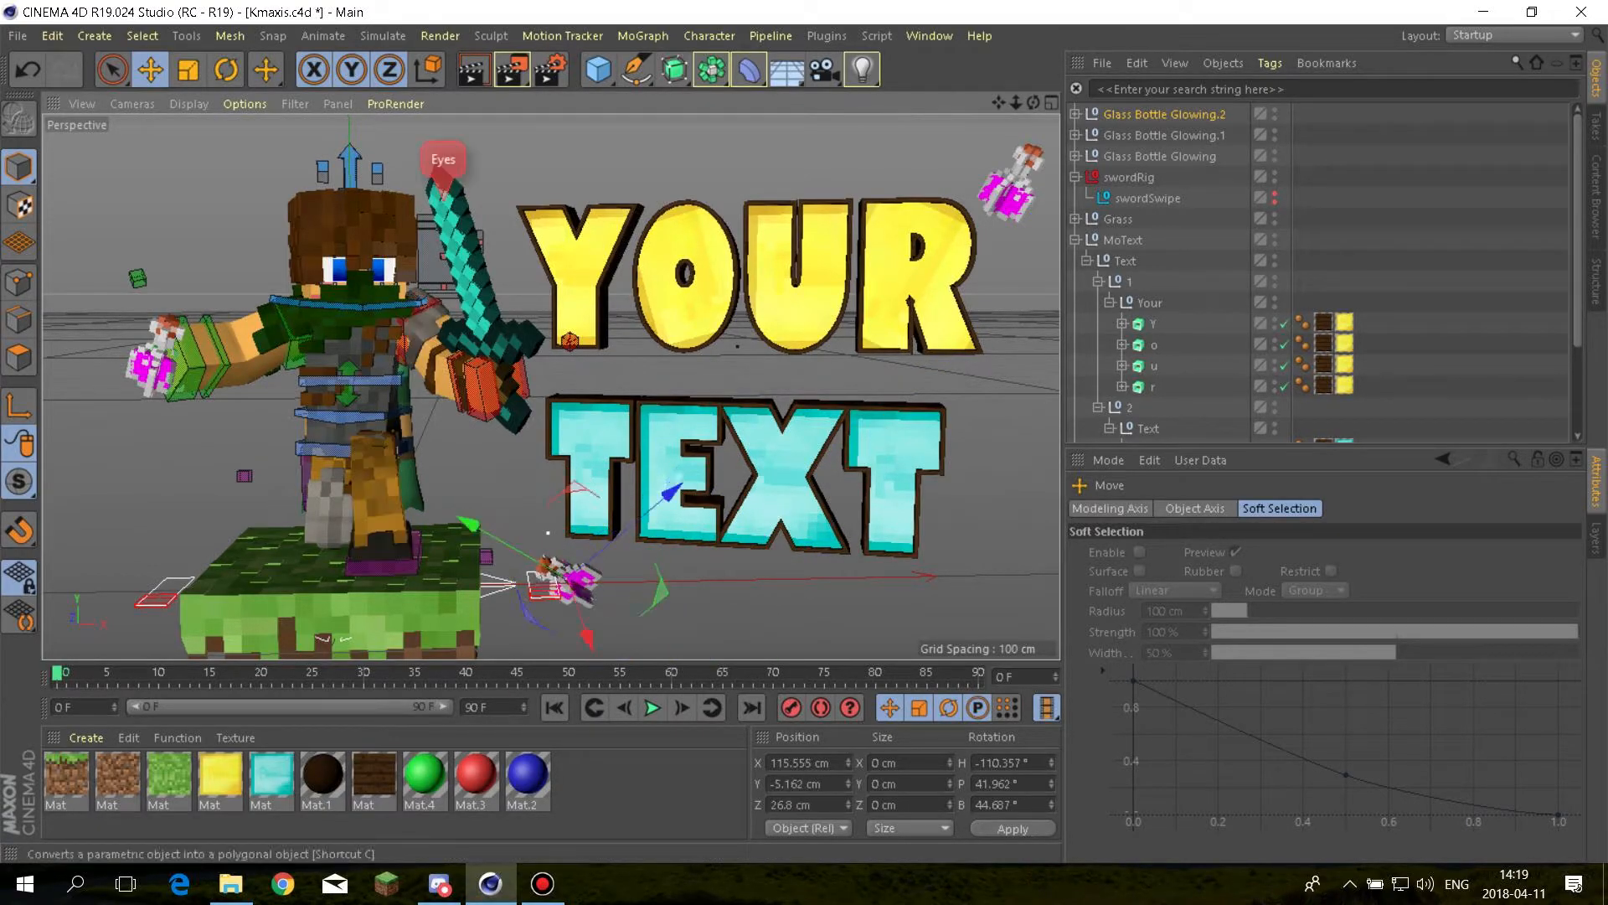
Duplicate the Glass Bottle Glowing object in the character's hand and raise the copy above the outstretched arm
{"action": "left_click", "coordinate": [1159, 156]}
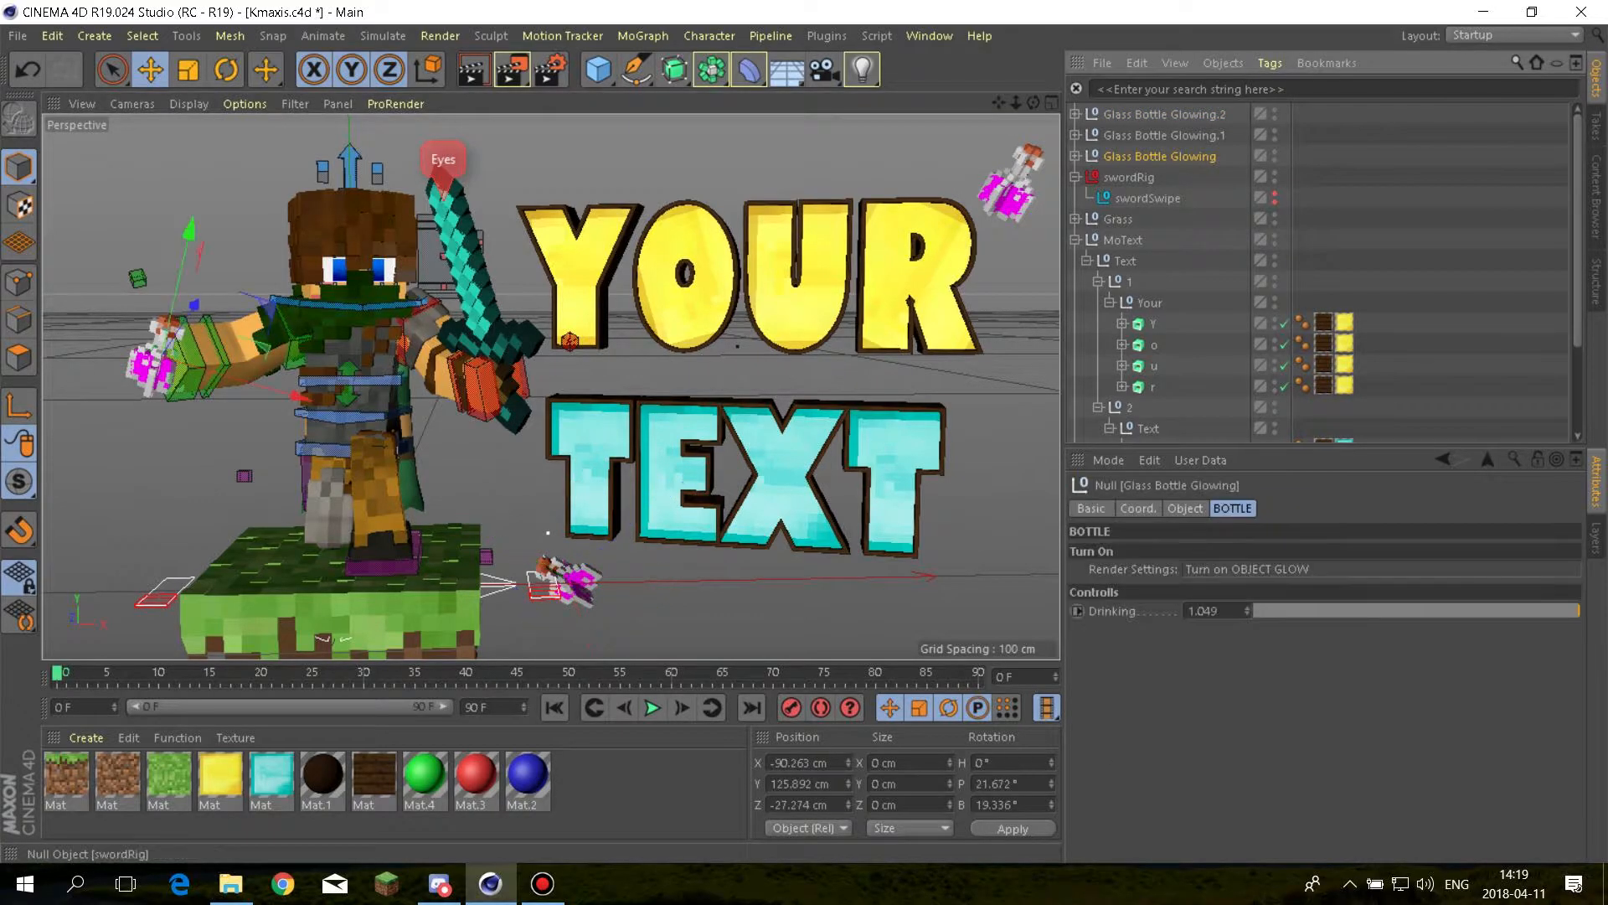
{"action": "key", "text": "ctrl+c"}
{"action": "key", "text": "ctrl+v"}
{"action": "left_click_drag", "start_coordinate": [184, 228], "coordinate": [216, 122]}
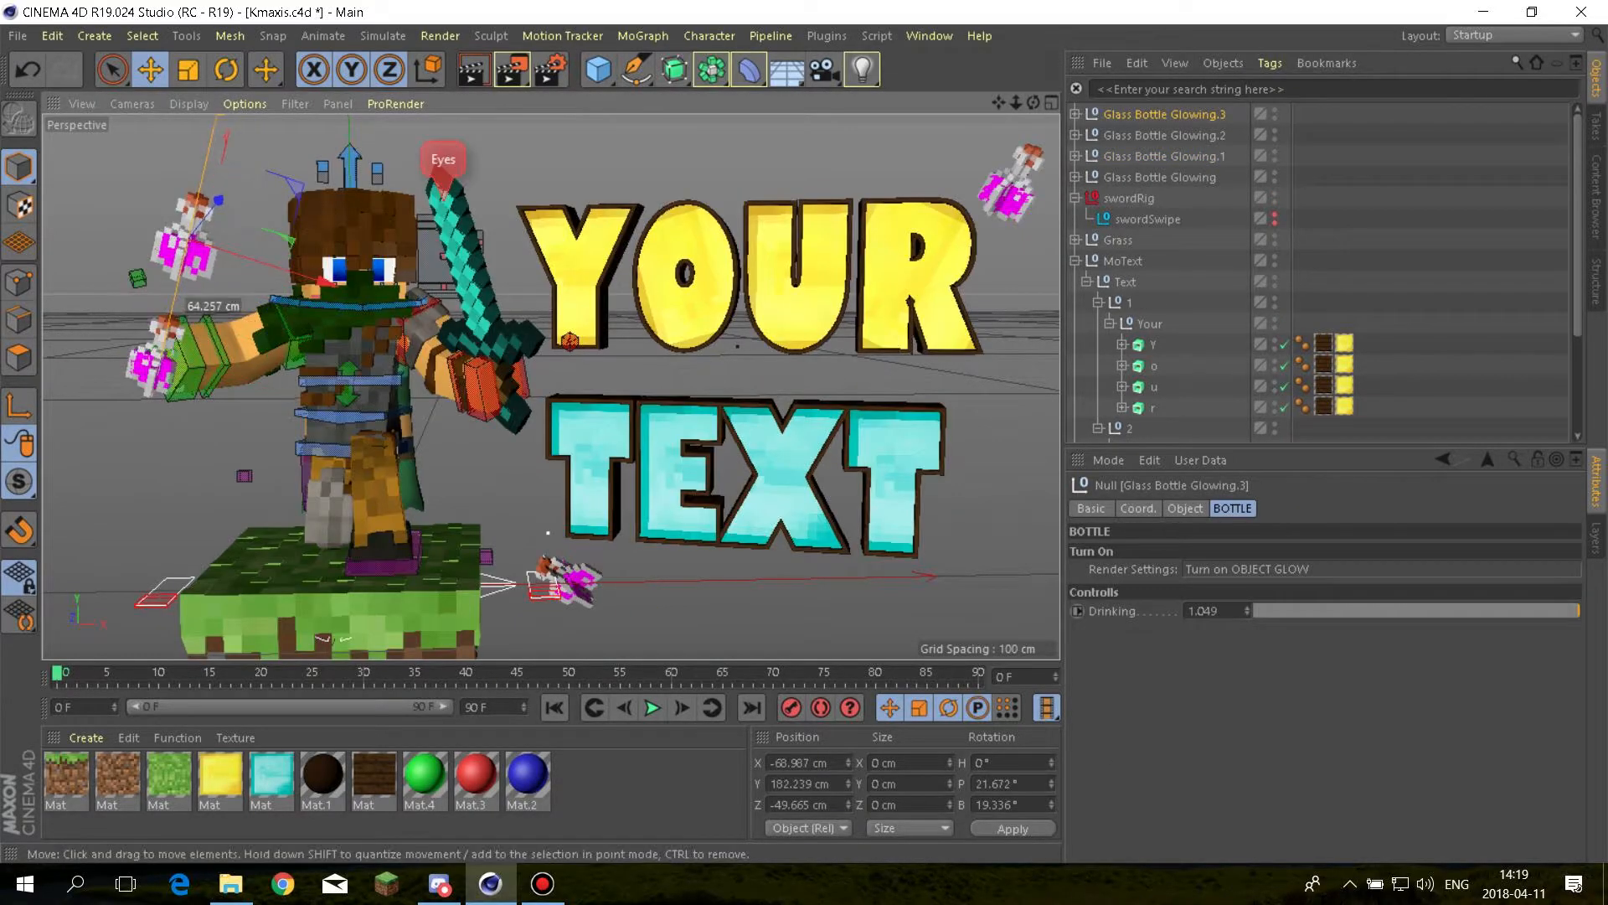
Move the raised bottle copy to about X -129, Y 201.8, Z 143.3 cm and rotate it to about H -75.9°, P 0.2°, B 58.3°
{"action": "left_click_drag", "start_coordinate": [329, 283], "coordinate": [294, 273]}
{"action": "mouse_move", "coordinate": [189, 190]}
{"action": "left_mouse_down"}
{"action": "mouse_move", "coordinate": [242, 131]}
{"action": "mouse_move", "coordinate": [203, 203]}
{"action": "left_mouse_up"}
{"action": "left_click_drag", "start_coordinate": [313, 296], "coordinate": [273, 302], "text": "alt"}
{"action": "left_click_drag", "start_coordinate": [303, 184], "coordinate": [346, 147]}
{"action": "left_click_drag", "start_coordinate": [303, 136], "coordinate": [294, 182]}
{"action": "left_click_drag", "start_coordinate": [419, 268], "coordinate": [388, 258]}
{"action": "key", "text": "r"}
{"action": "left_click_drag", "start_coordinate": [228, 194], "coordinate": [210, 278]}
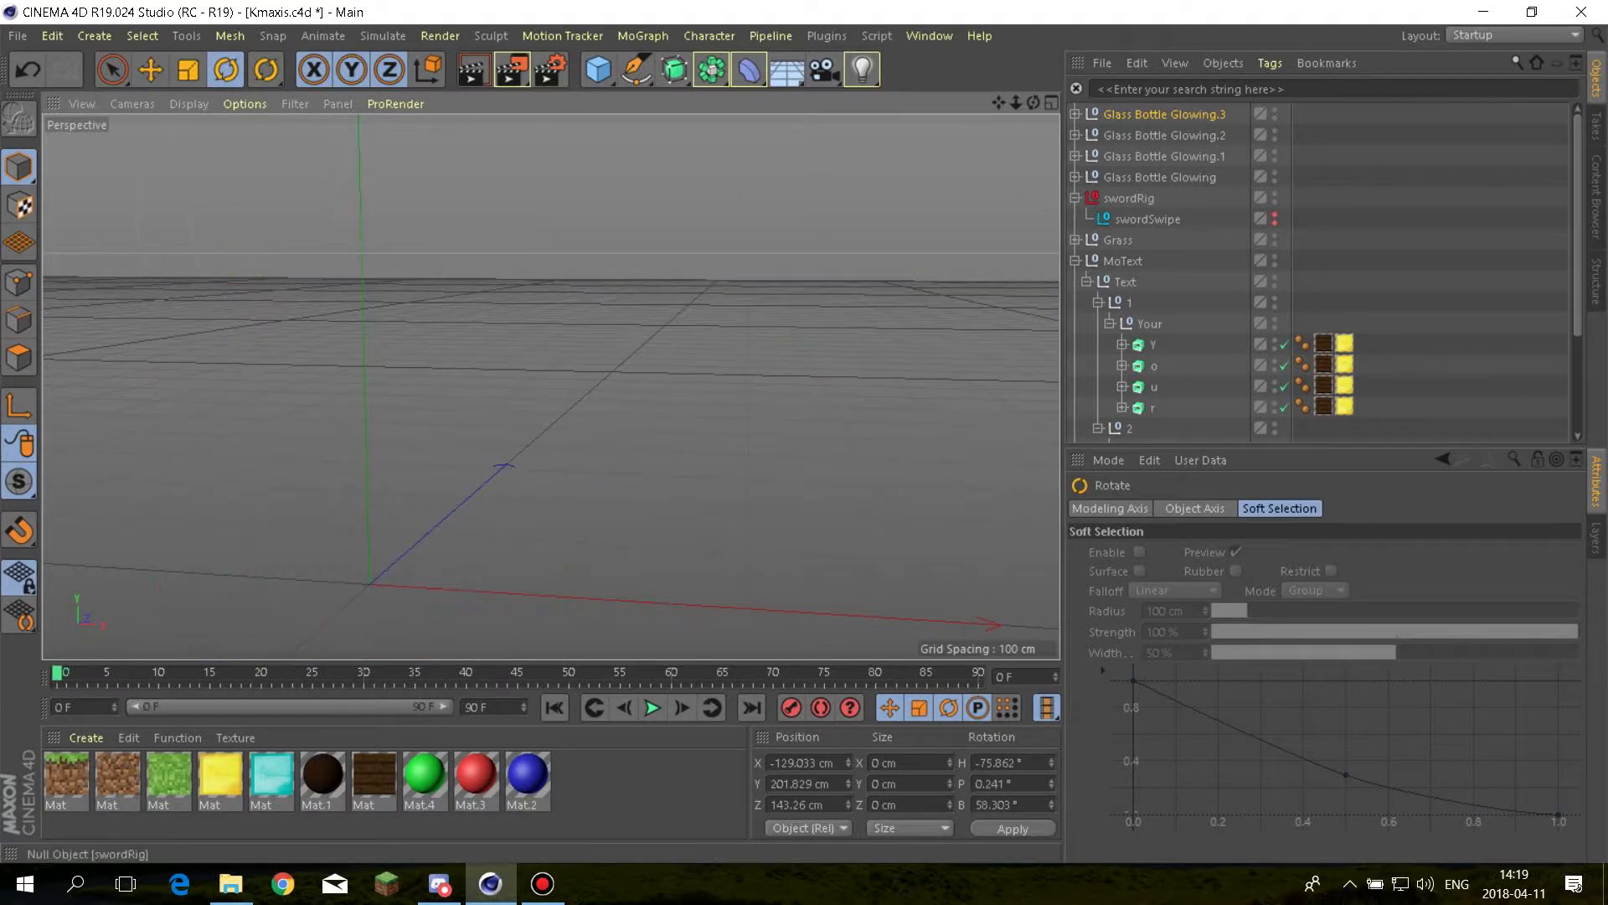
{"action": "left_click_drag", "start_coordinate": [578, 339], "coordinate": [666, 345], "text": "alt"}
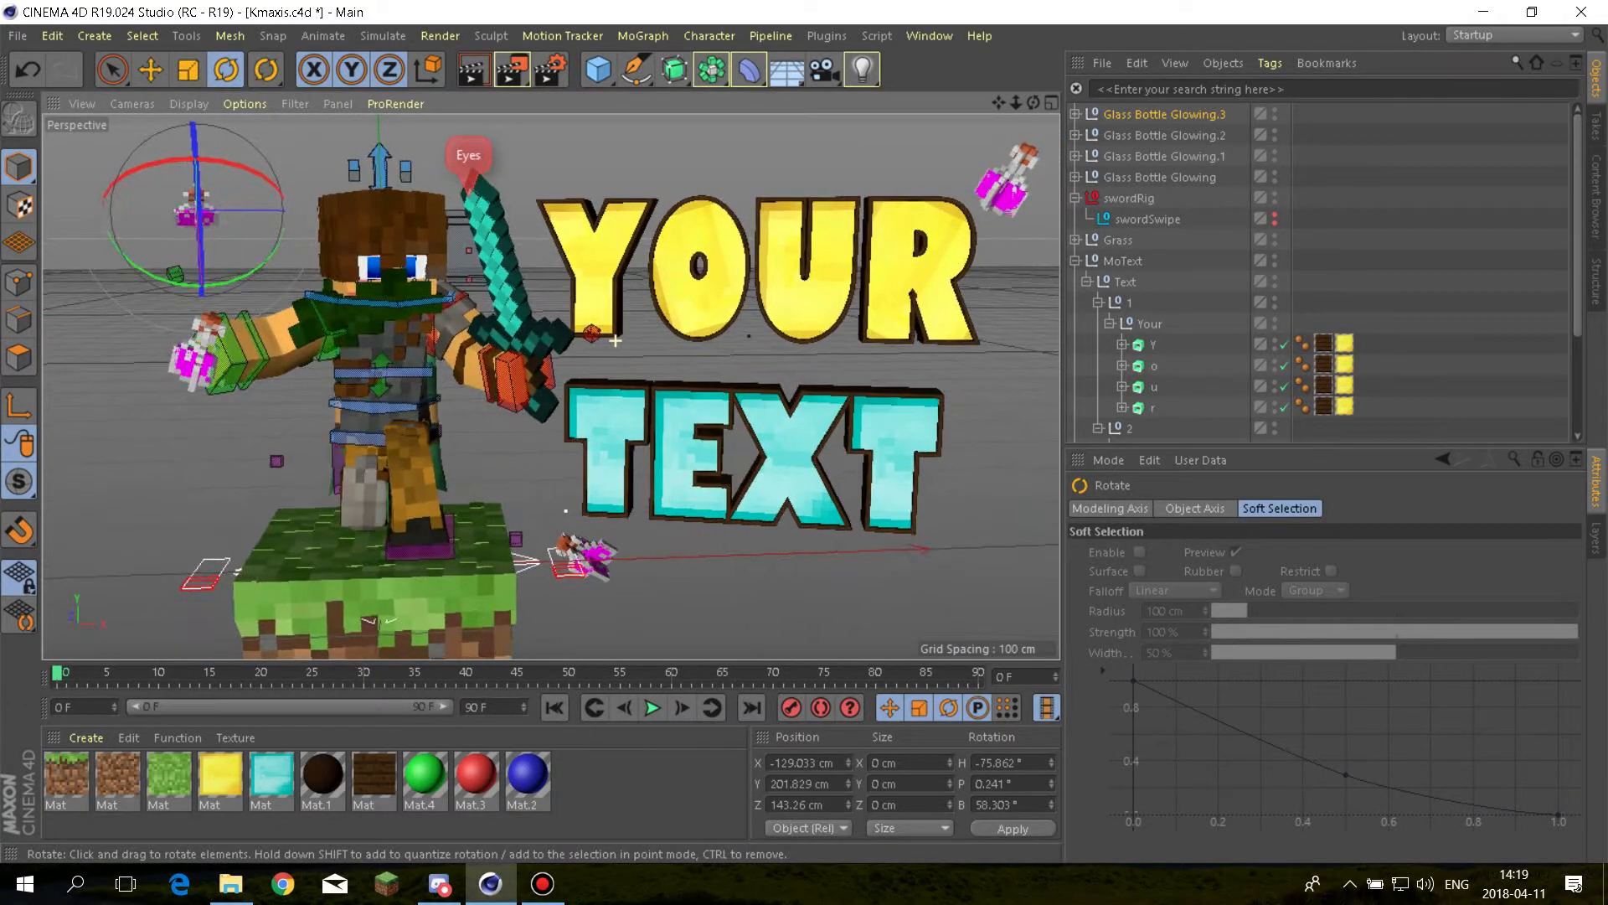
Add a camera rolled to about B -10.2° and frame the scene through it from about X 62.2, Y 193.4, Z -562.1 cm
{"action": "left_click", "coordinate": [777, 308]}
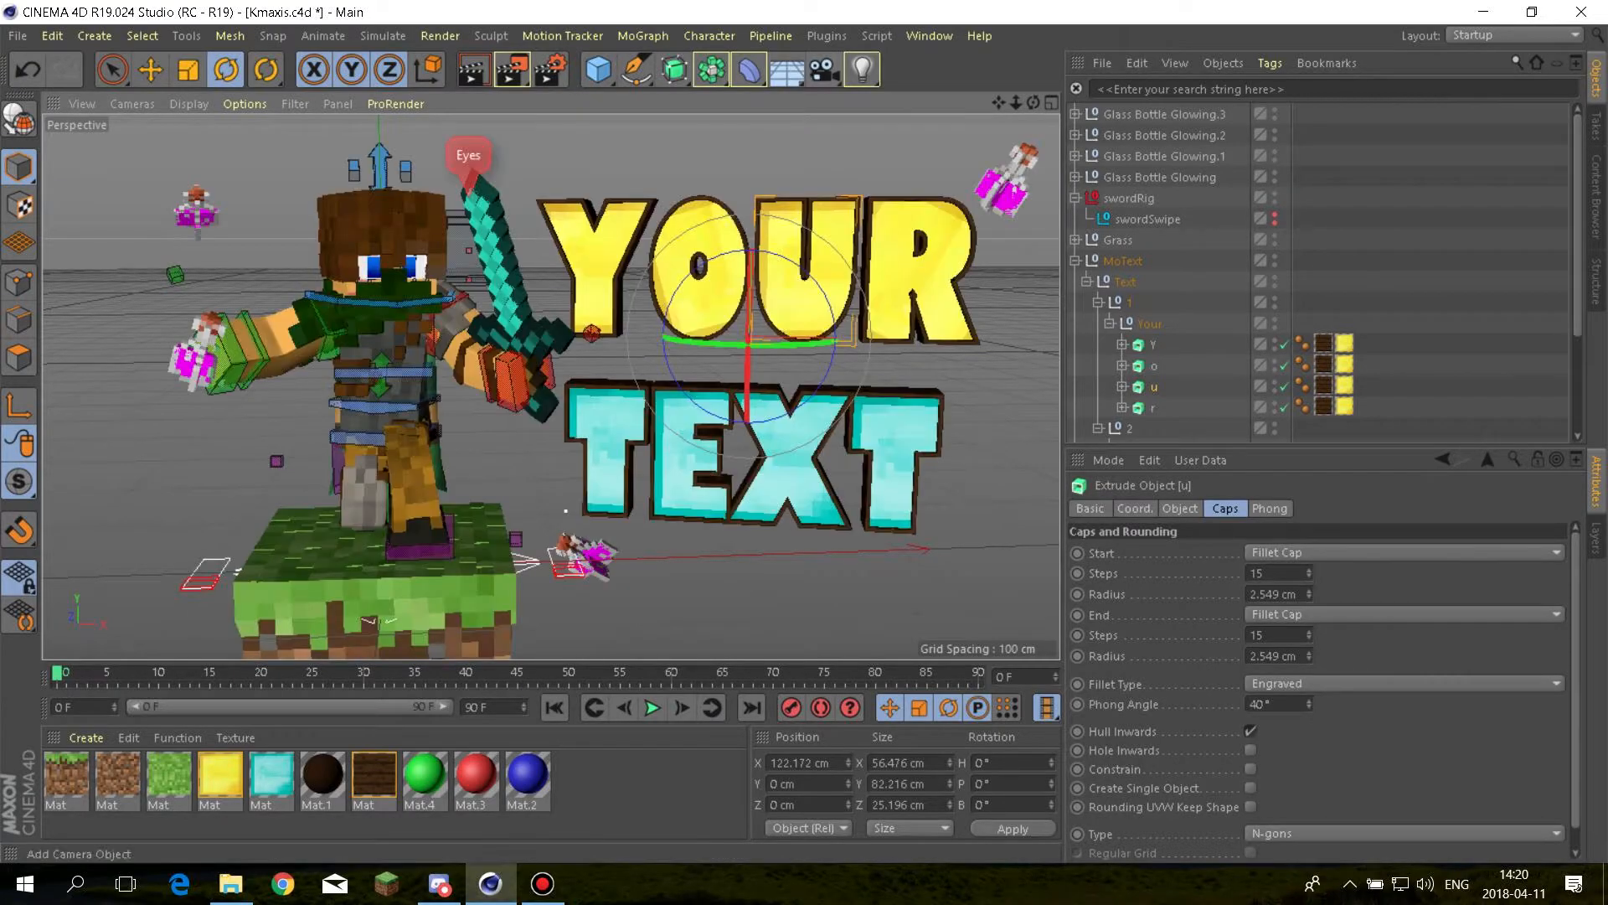
{"action": "left_click", "coordinate": [825, 70]}
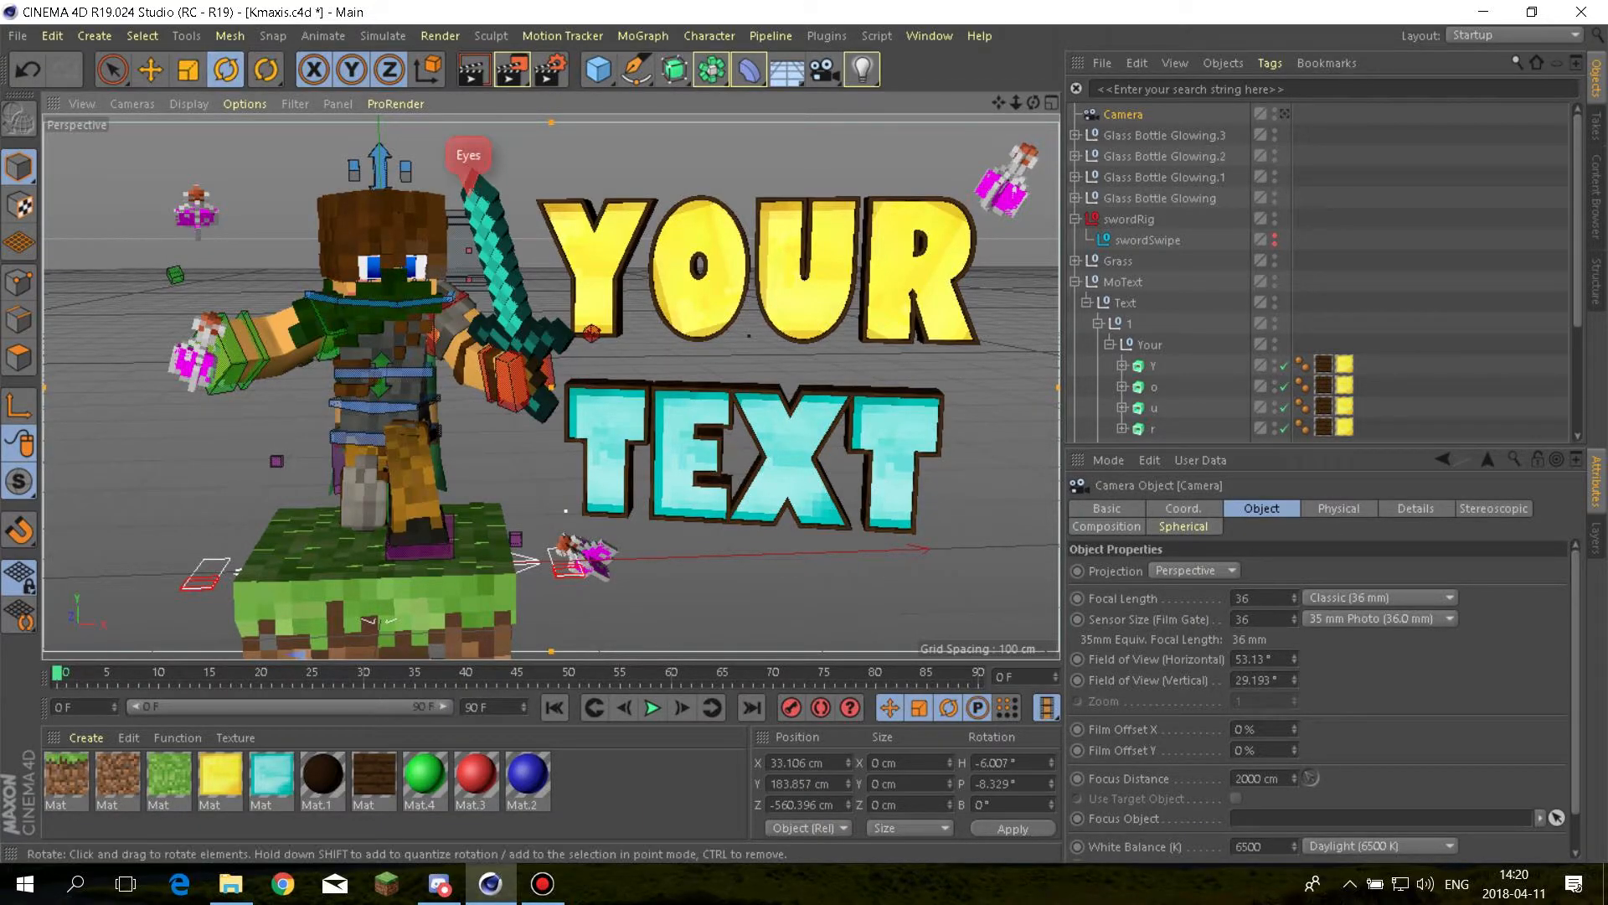
{"action": "left_click_drag", "start_coordinate": [754, 578], "coordinate": [708, 577]}
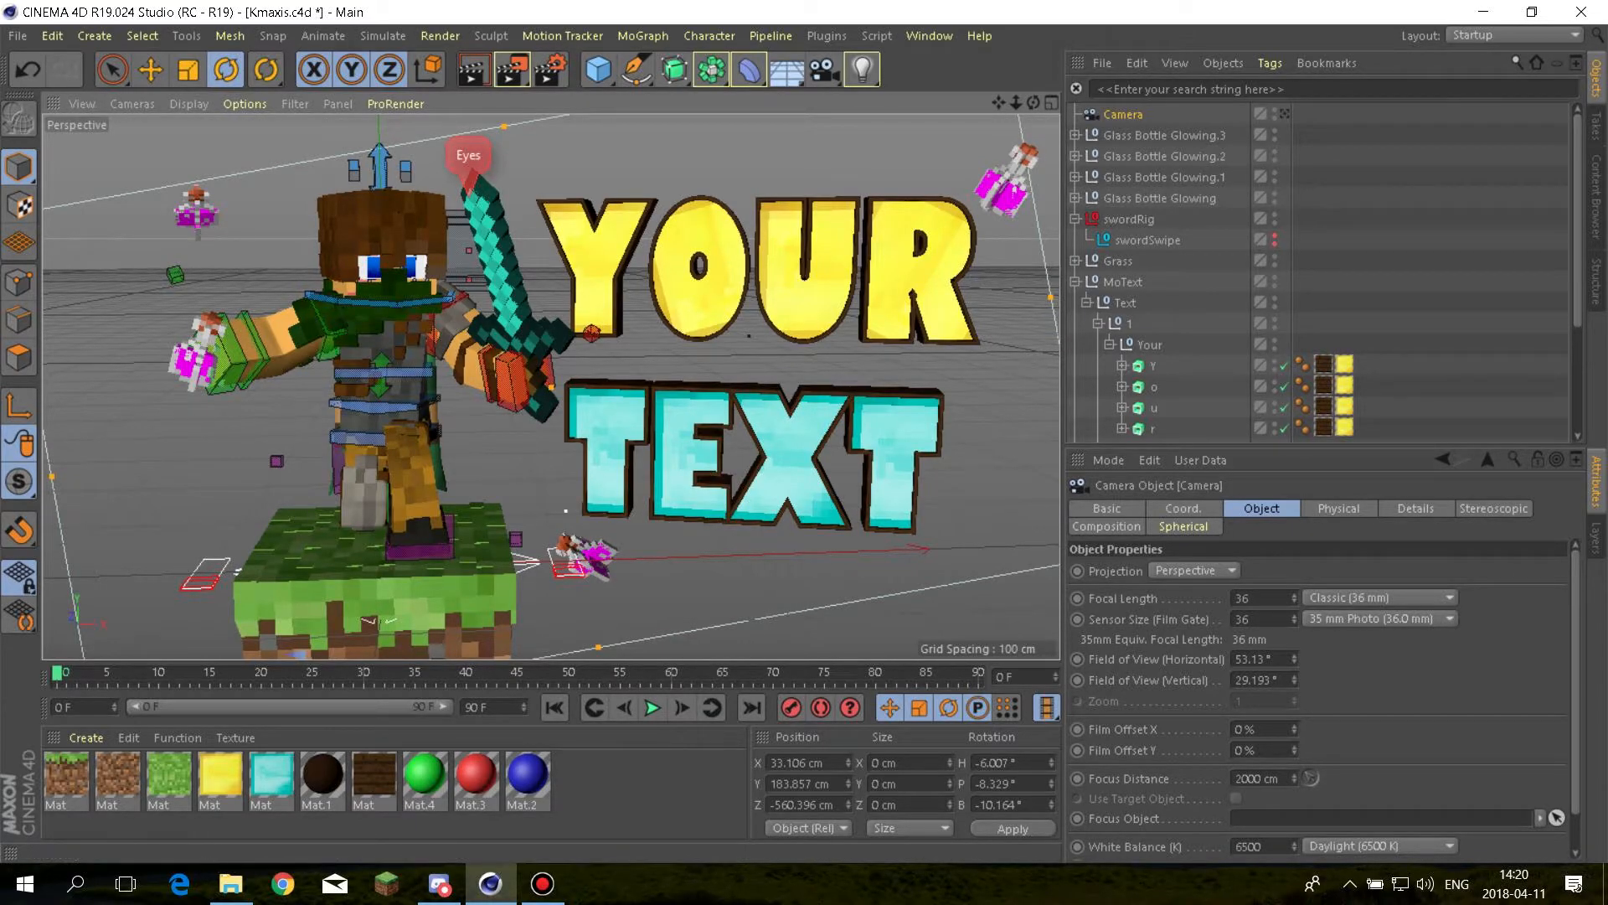
{"action": "left_click", "coordinate": [1285, 114]}
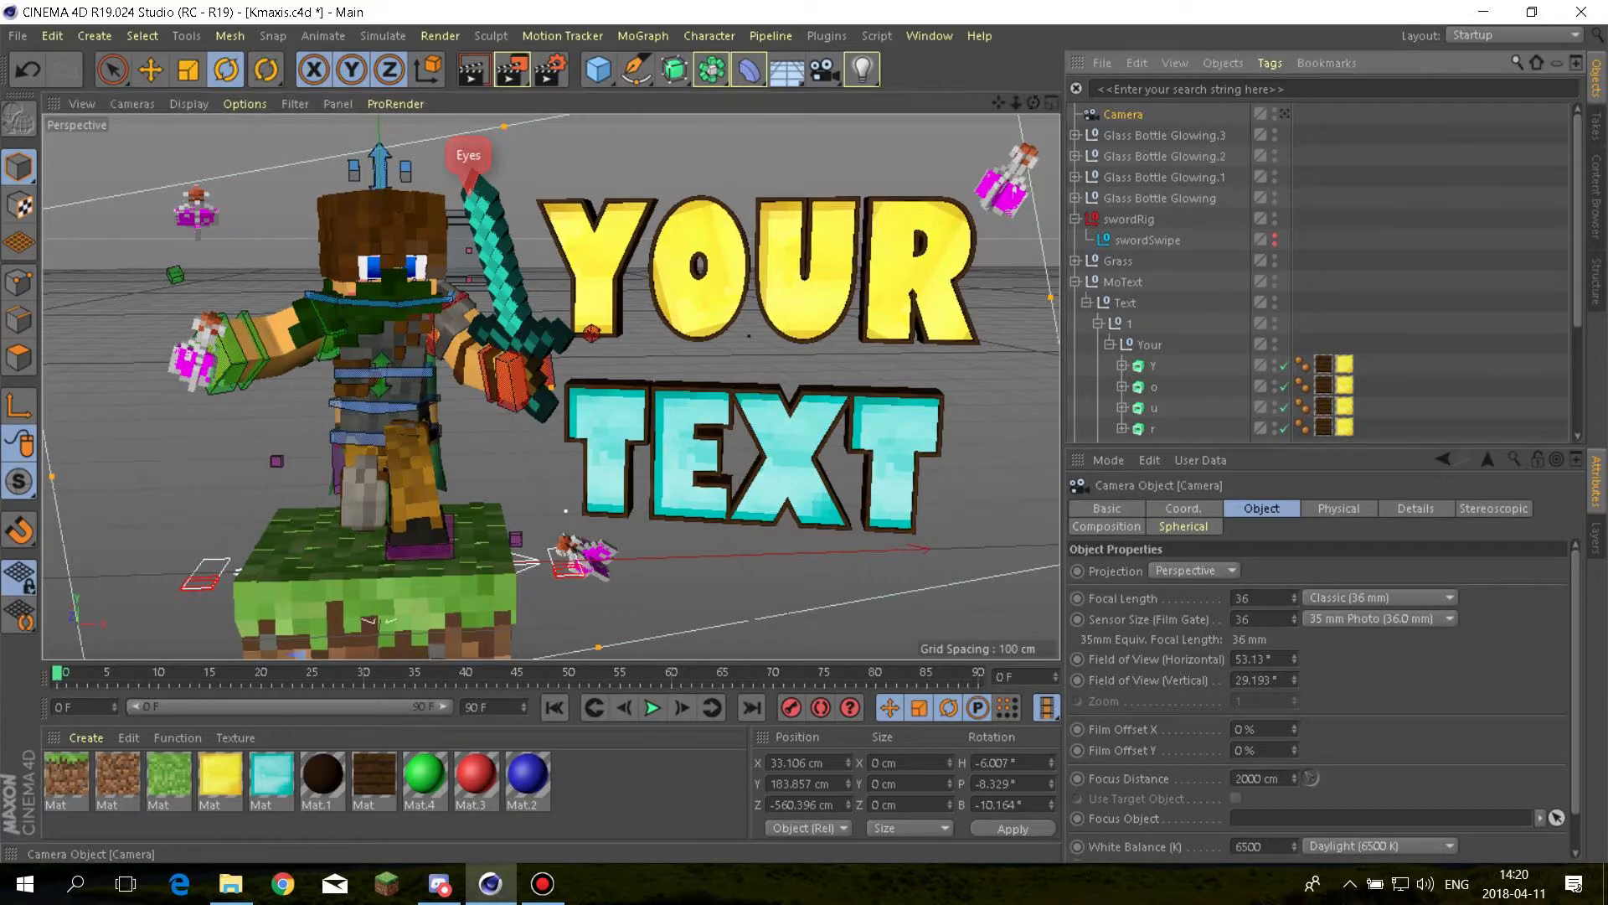
{"action": "left_click_drag", "start_coordinate": [999, 102], "coordinate": [948, 107]}
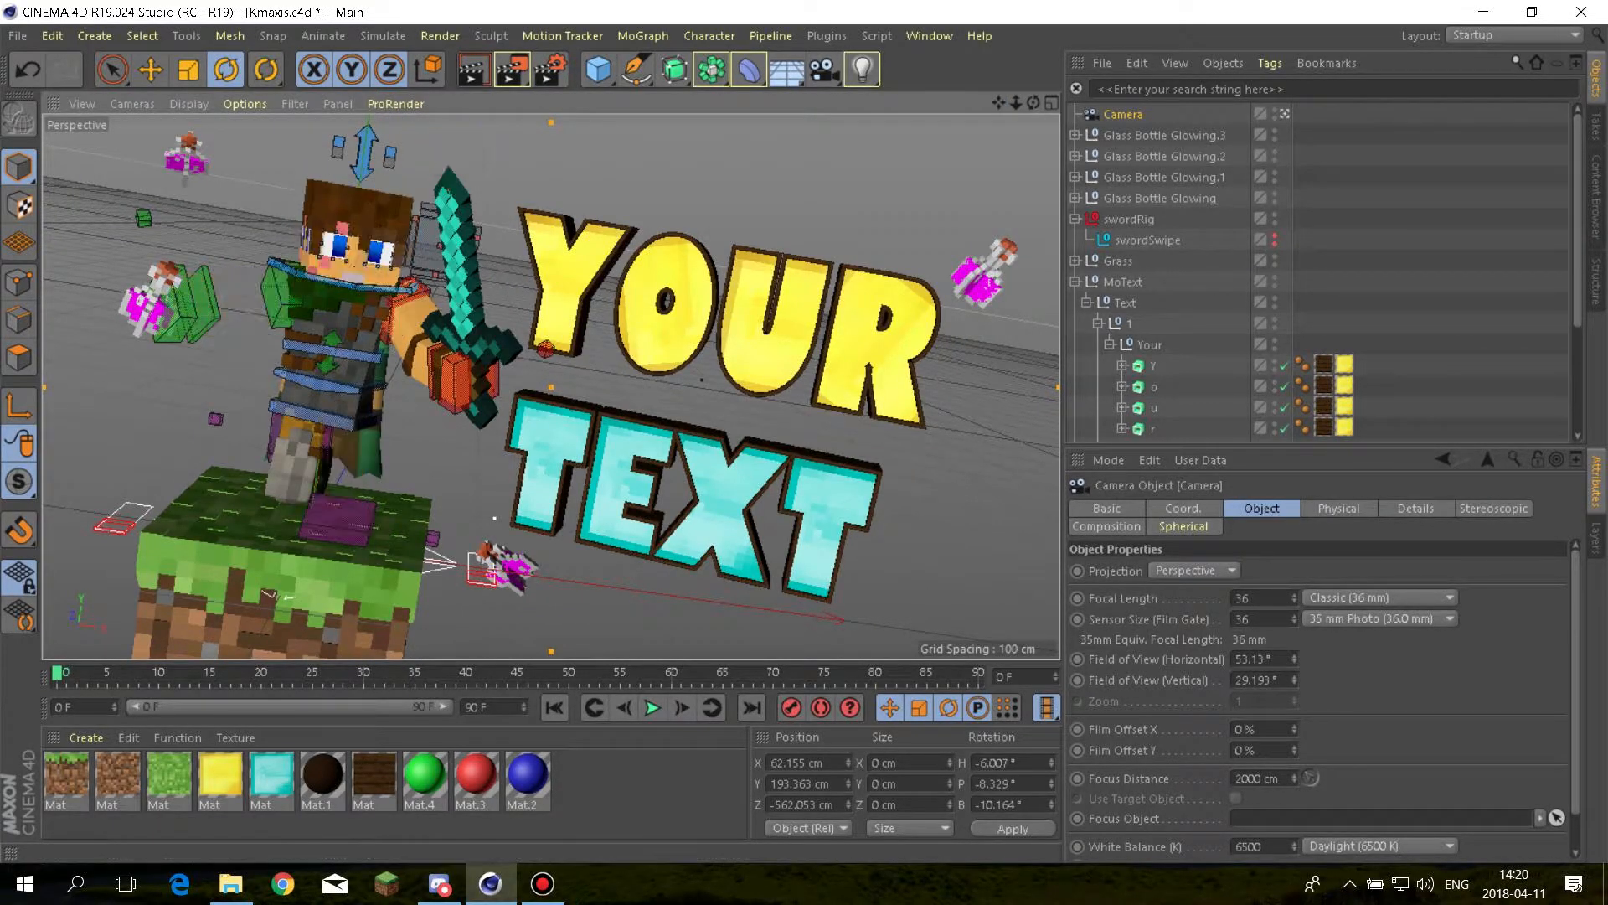
Set the render output height to 1080 pixels
{"action": "left_click", "coordinate": [550, 69]}
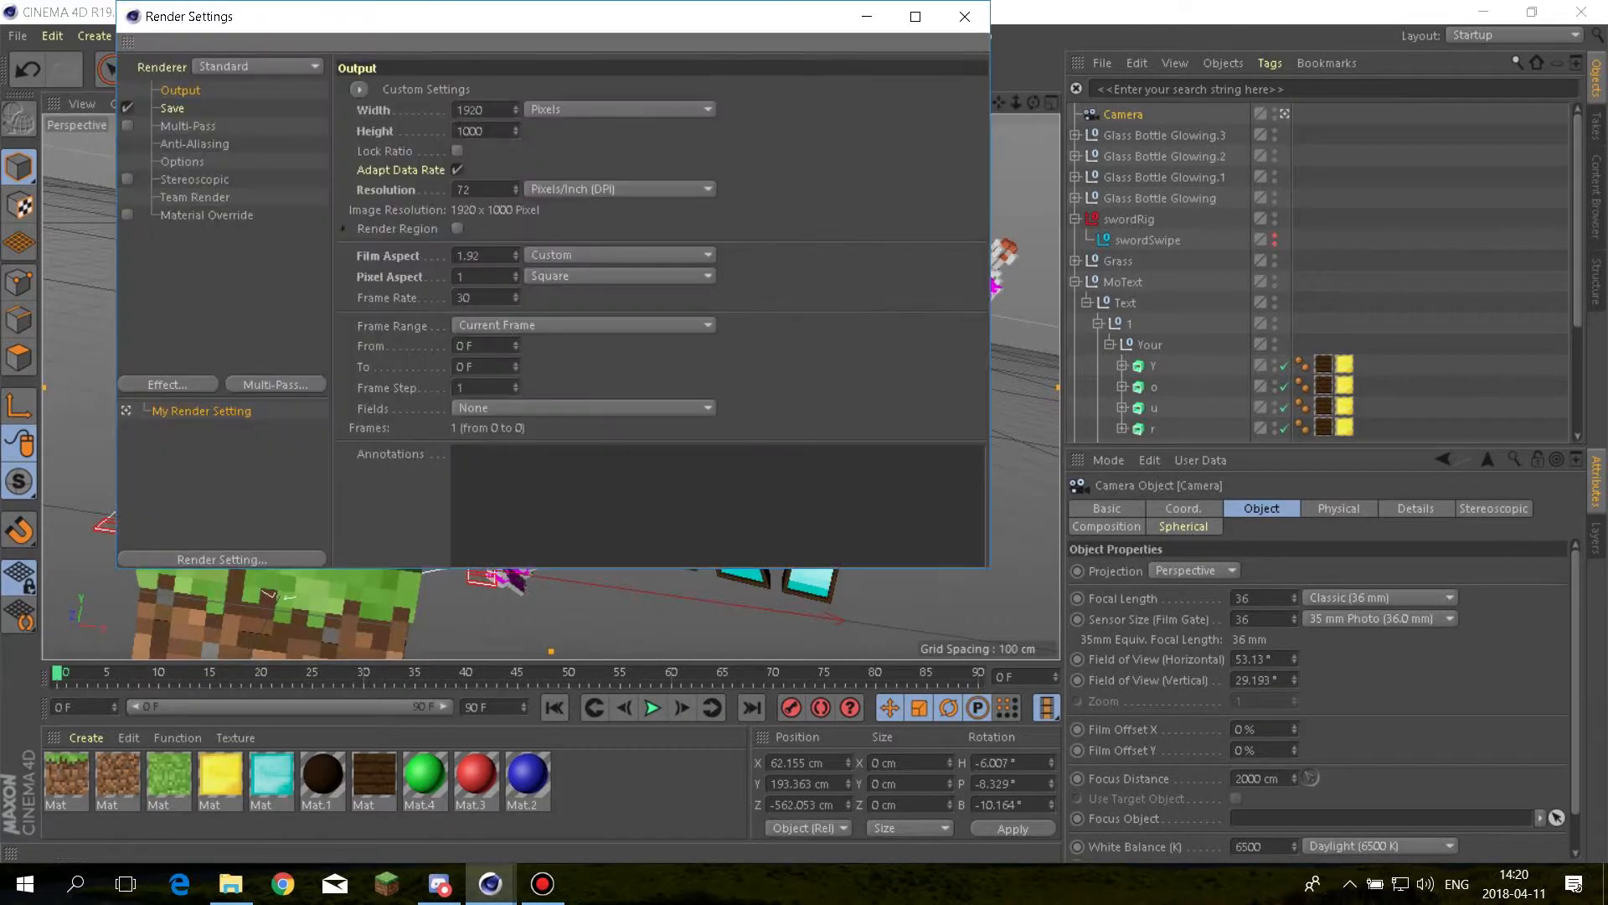
{"action": "left_click", "coordinate": [173, 108]}
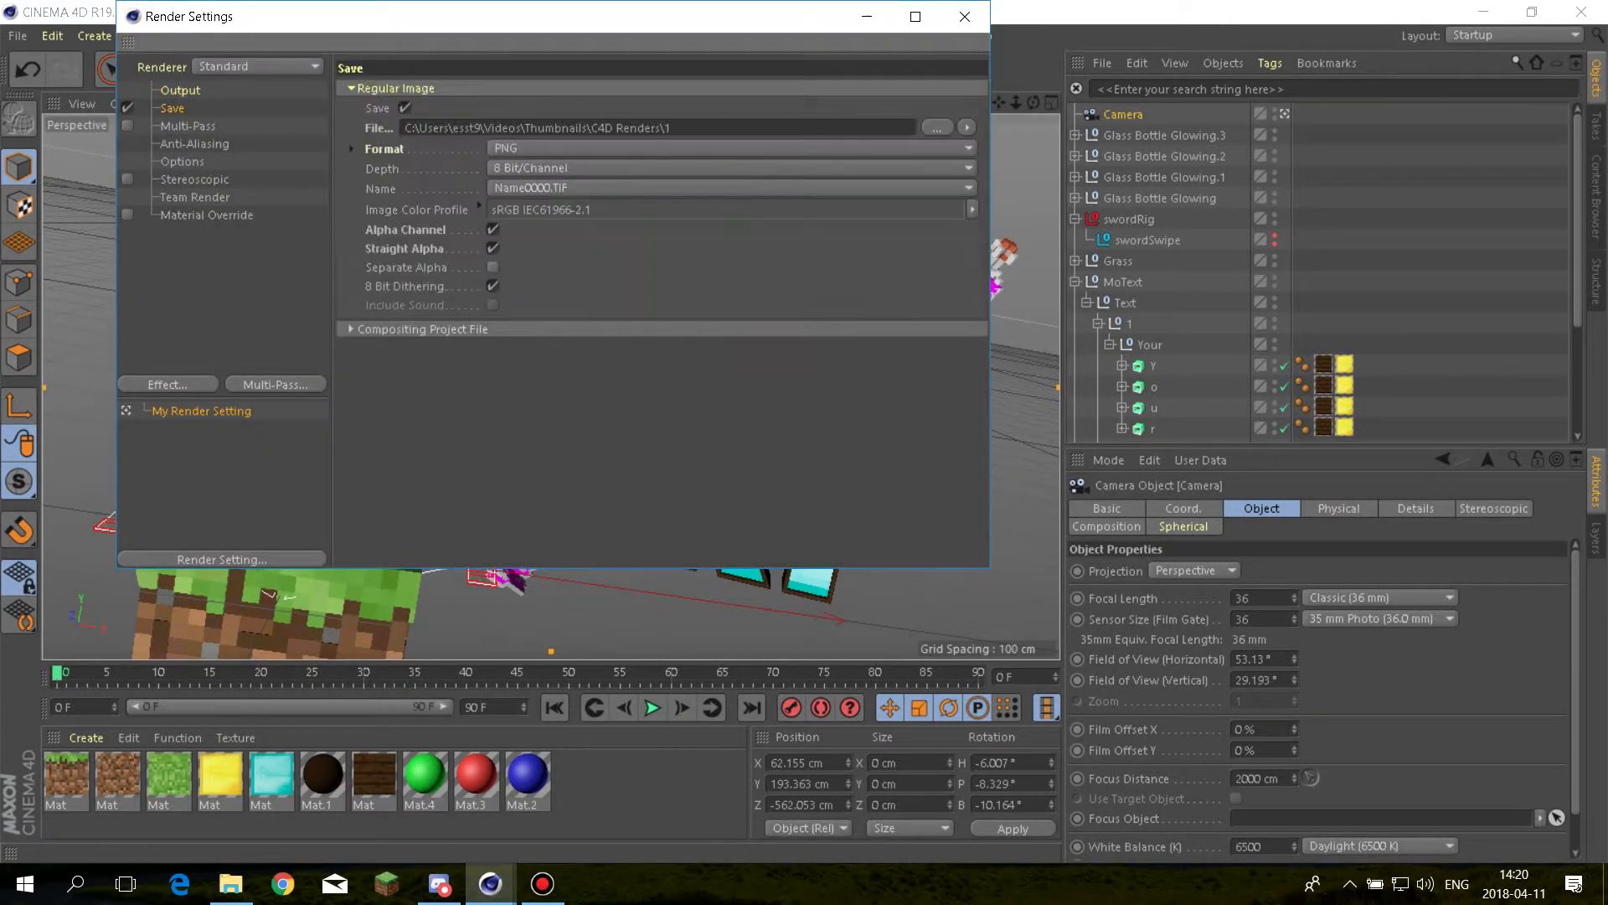
{"action": "left_click", "coordinate": [180, 90]}
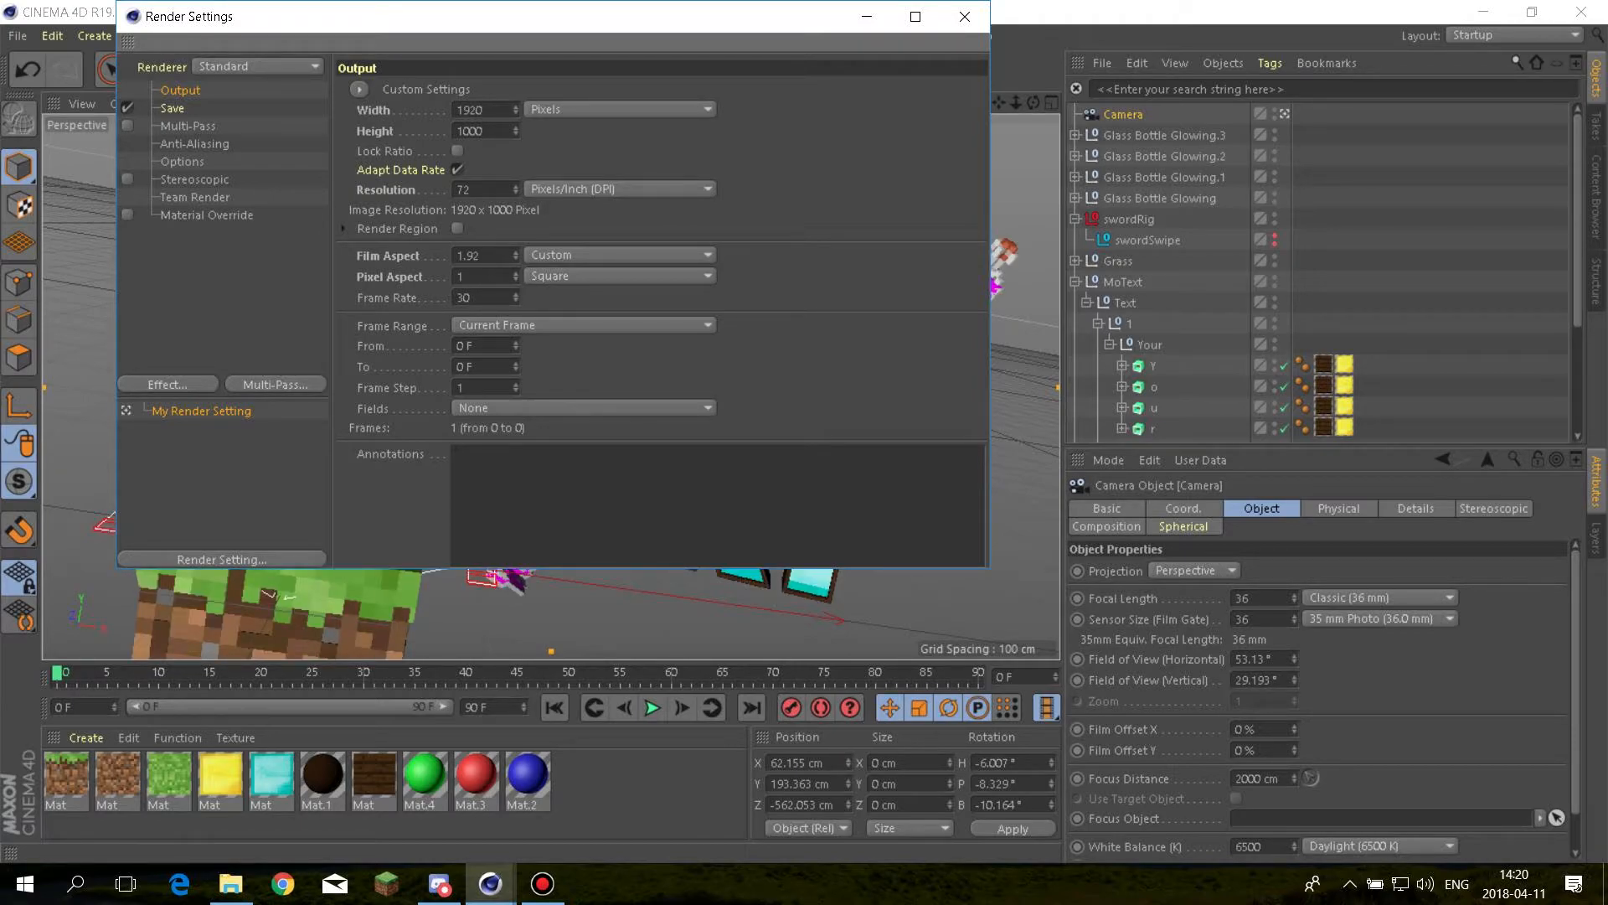
{"action": "key", "text": "BackSpace"}
{"action": "key", "text": "BackSpace"}
{"action": "type", "text": "80"}
{"action": "key", "text": "Return"}
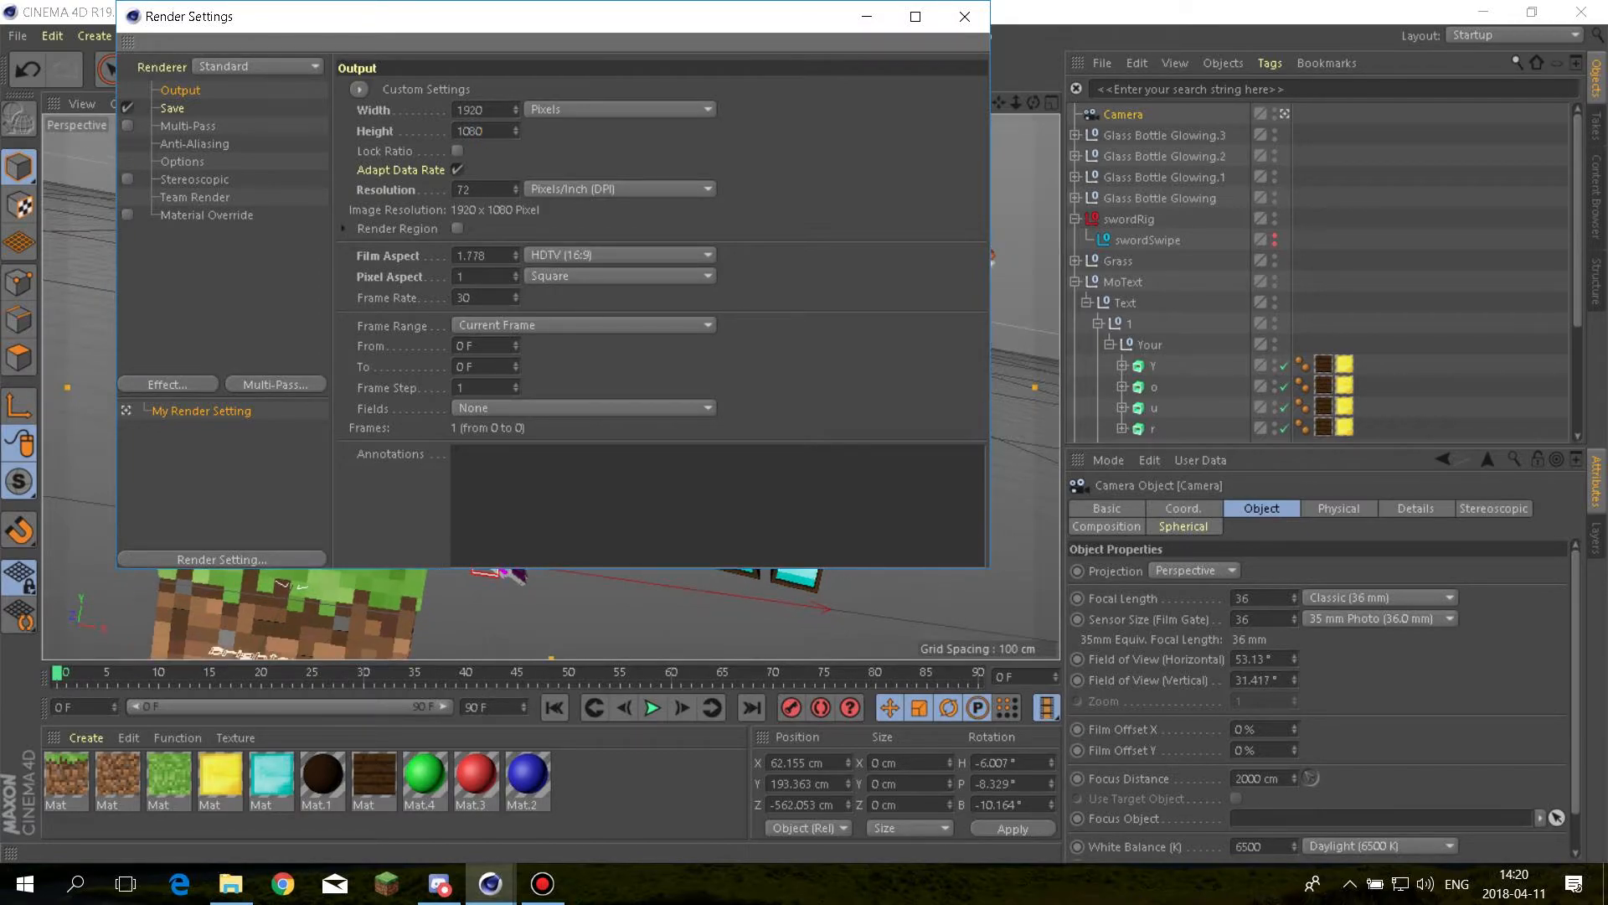
{"action": "left_click", "coordinate": [173, 108]}
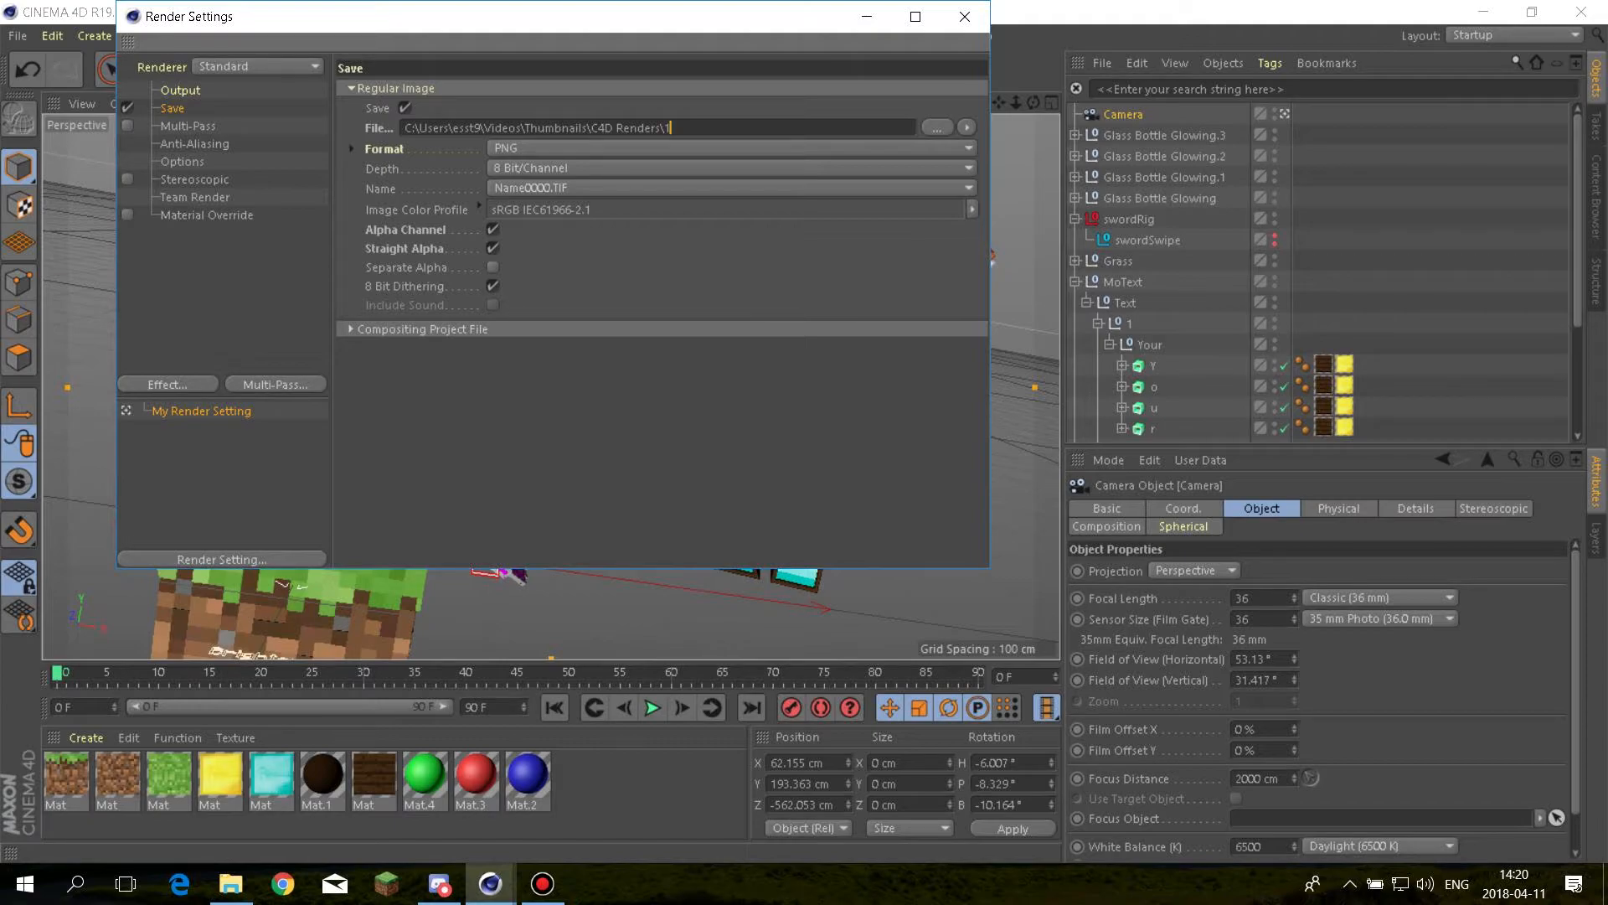
{"action": "left_click", "coordinate": [937, 127]}
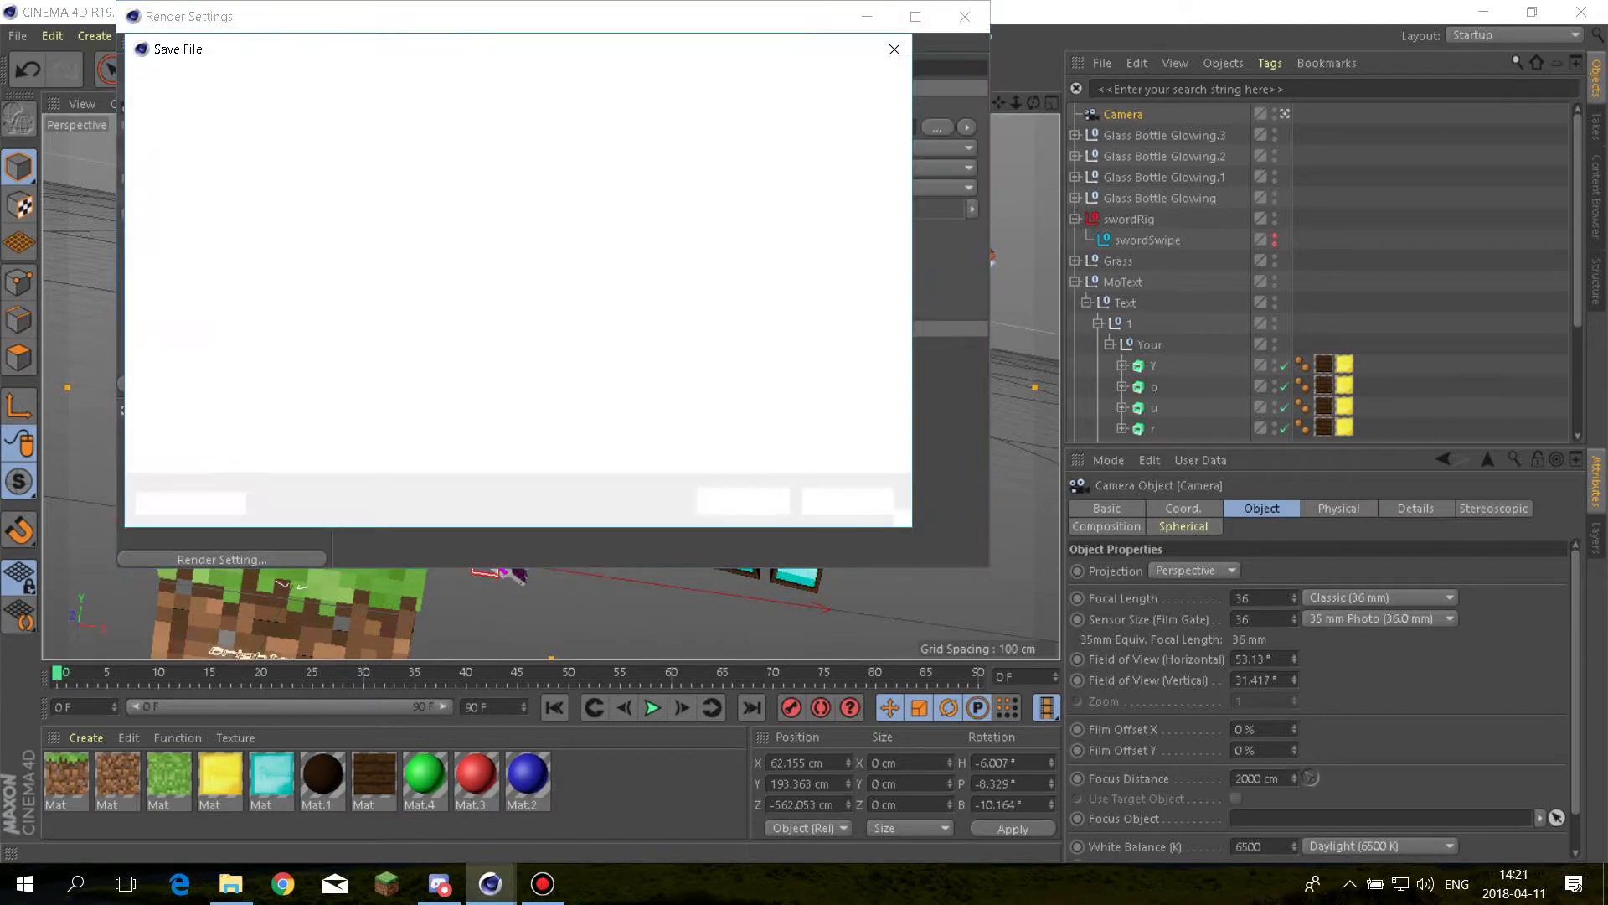
{"action": "left_click", "coordinate": [895, 49]}
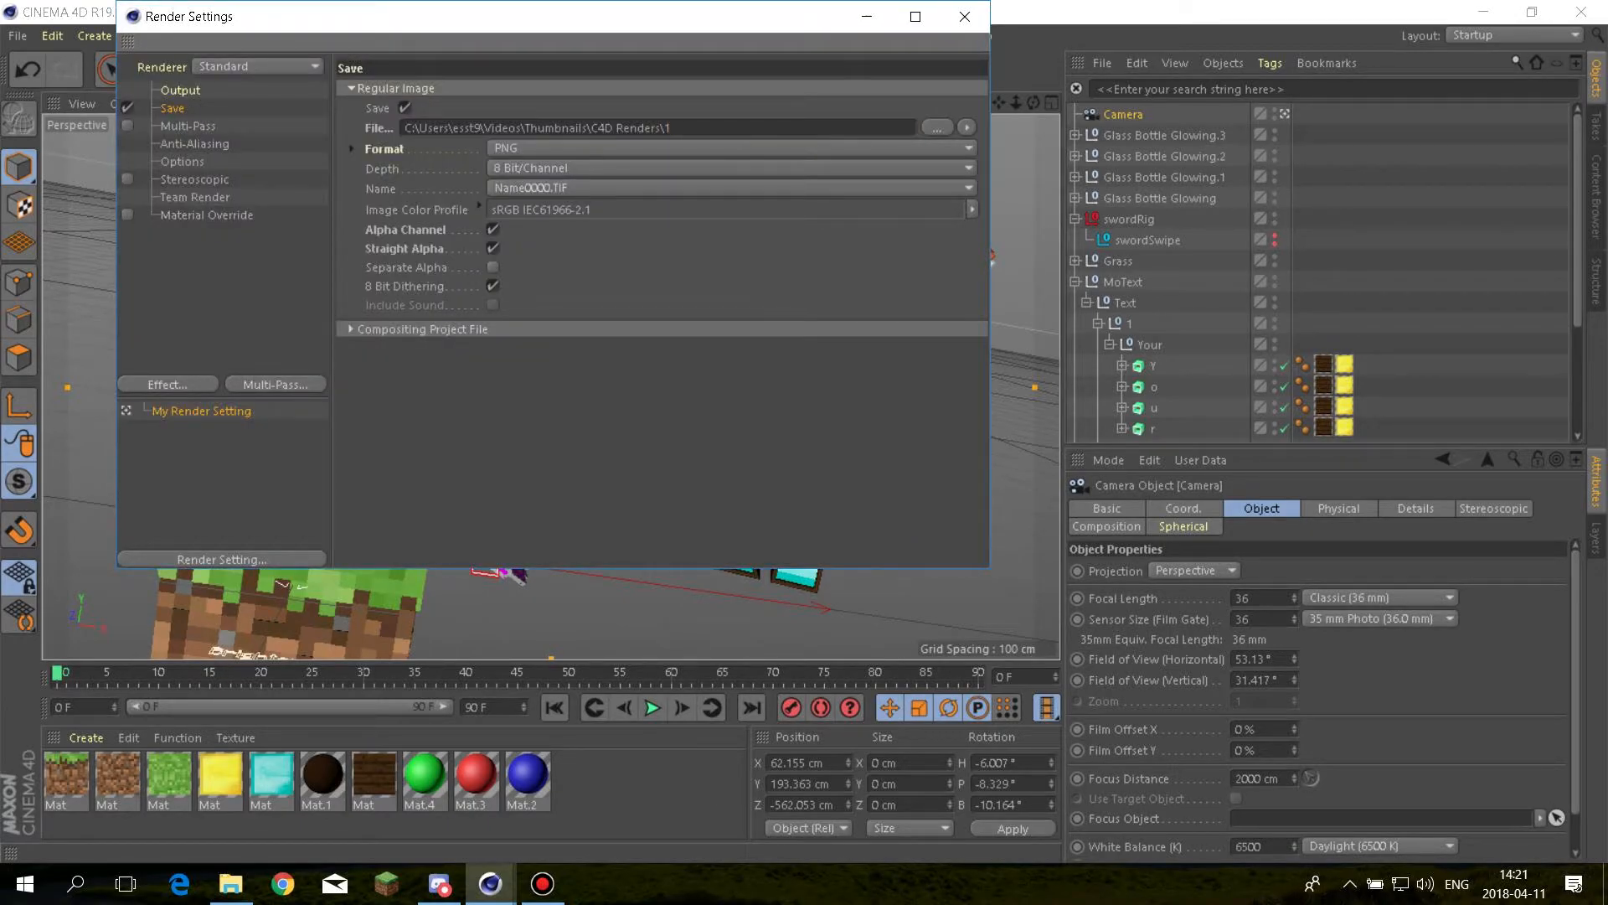
Review the render settings categories, including the Anti-Aliasing, Options and Save settings
{"action": "left_click", "coordinate": [188, 127]}
{"action": "key", "text": "Down"}
{"action": "key", "text": "Down"}
{"action": "key", "text": "Down"}
{"action": "key", "text": "Down"}
{"action": "key", "text": "Down"}
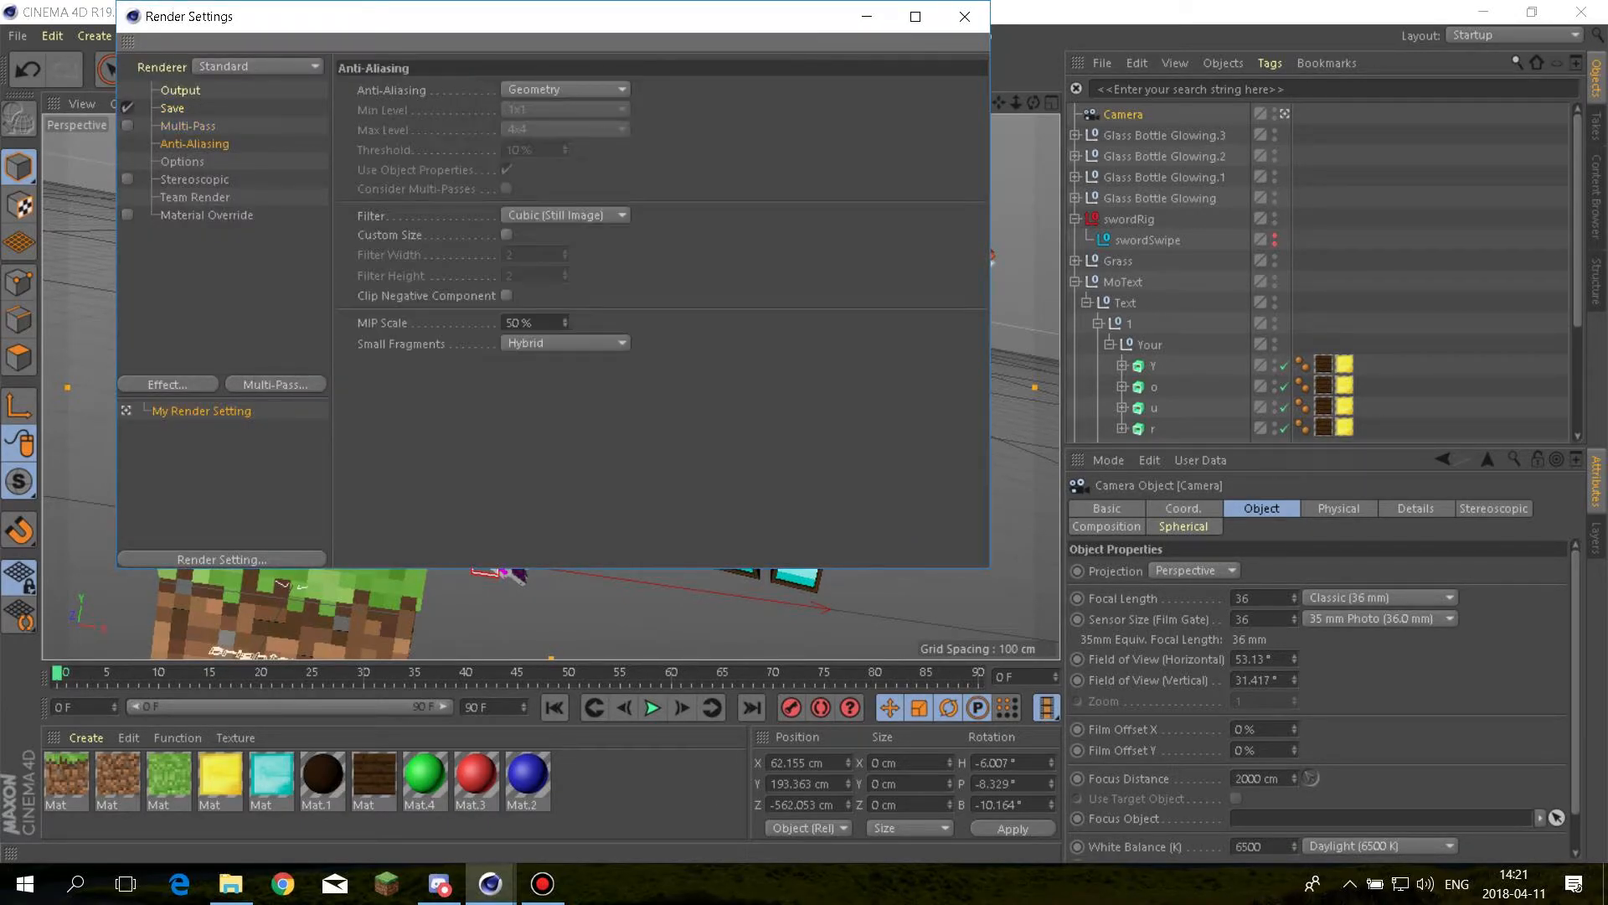
{"action": "key", "text": "Up"}
{"action": "key", "text": "Up"}
{"action": "key", "text": "Up"}
{"action": "key", "text": "Up"}
{"action": "key", "text": "Up"}
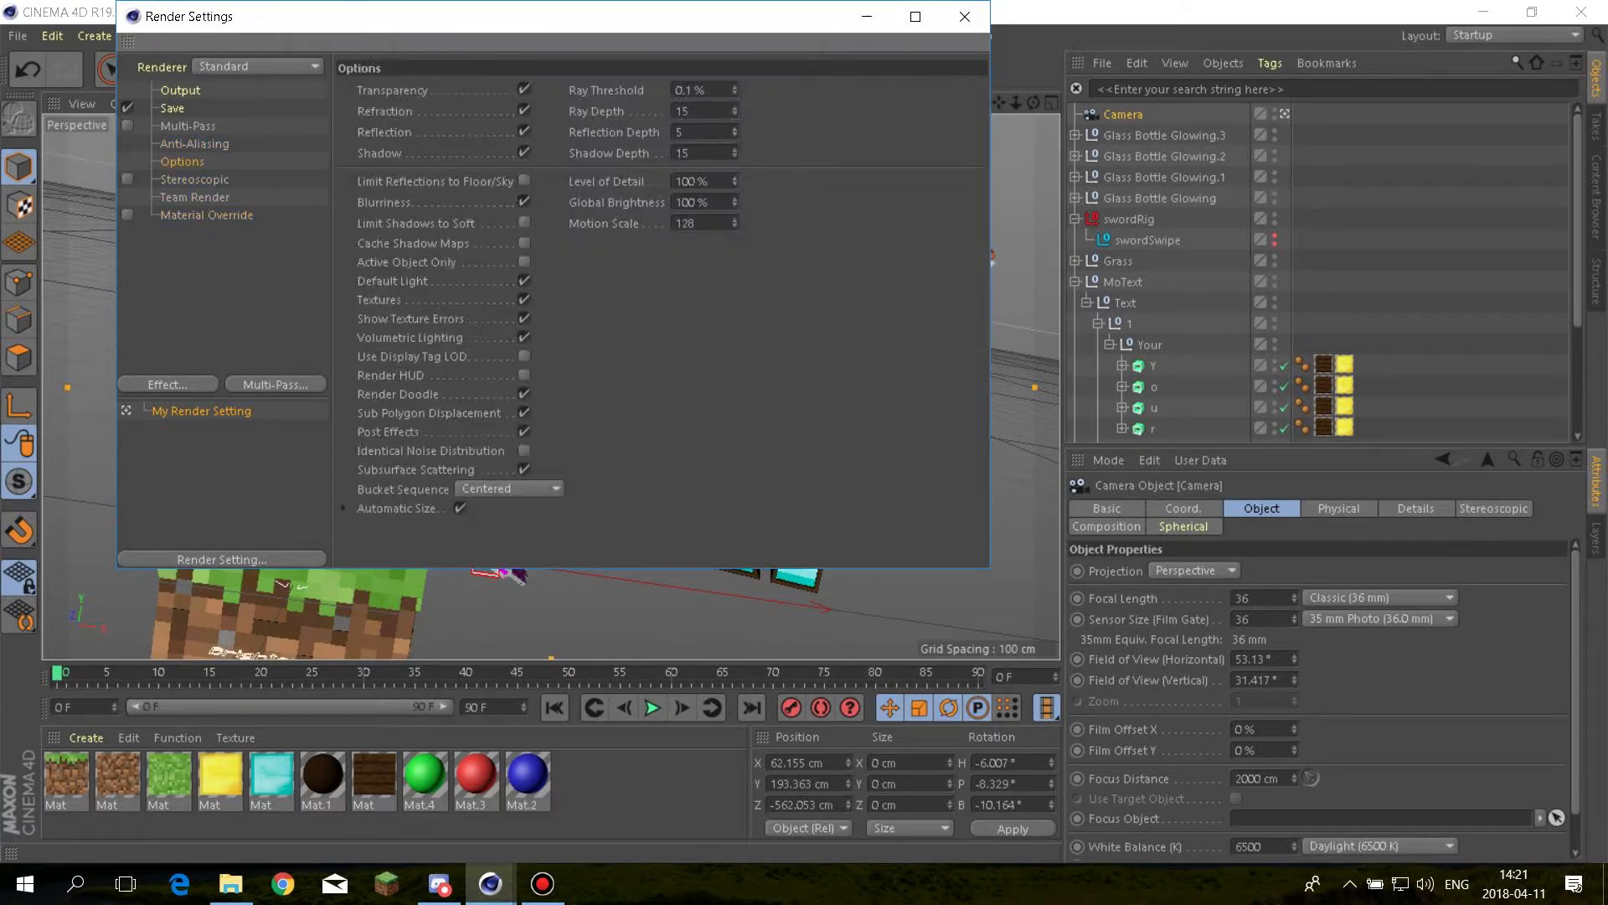
{"action": "key", "text": "Down"}
{"action": "key", "text": "Down"}
{"action": "key", "text": "Down"}
{"action": "key", "text": "Up"}
{"action": "key", "text": "Up"}
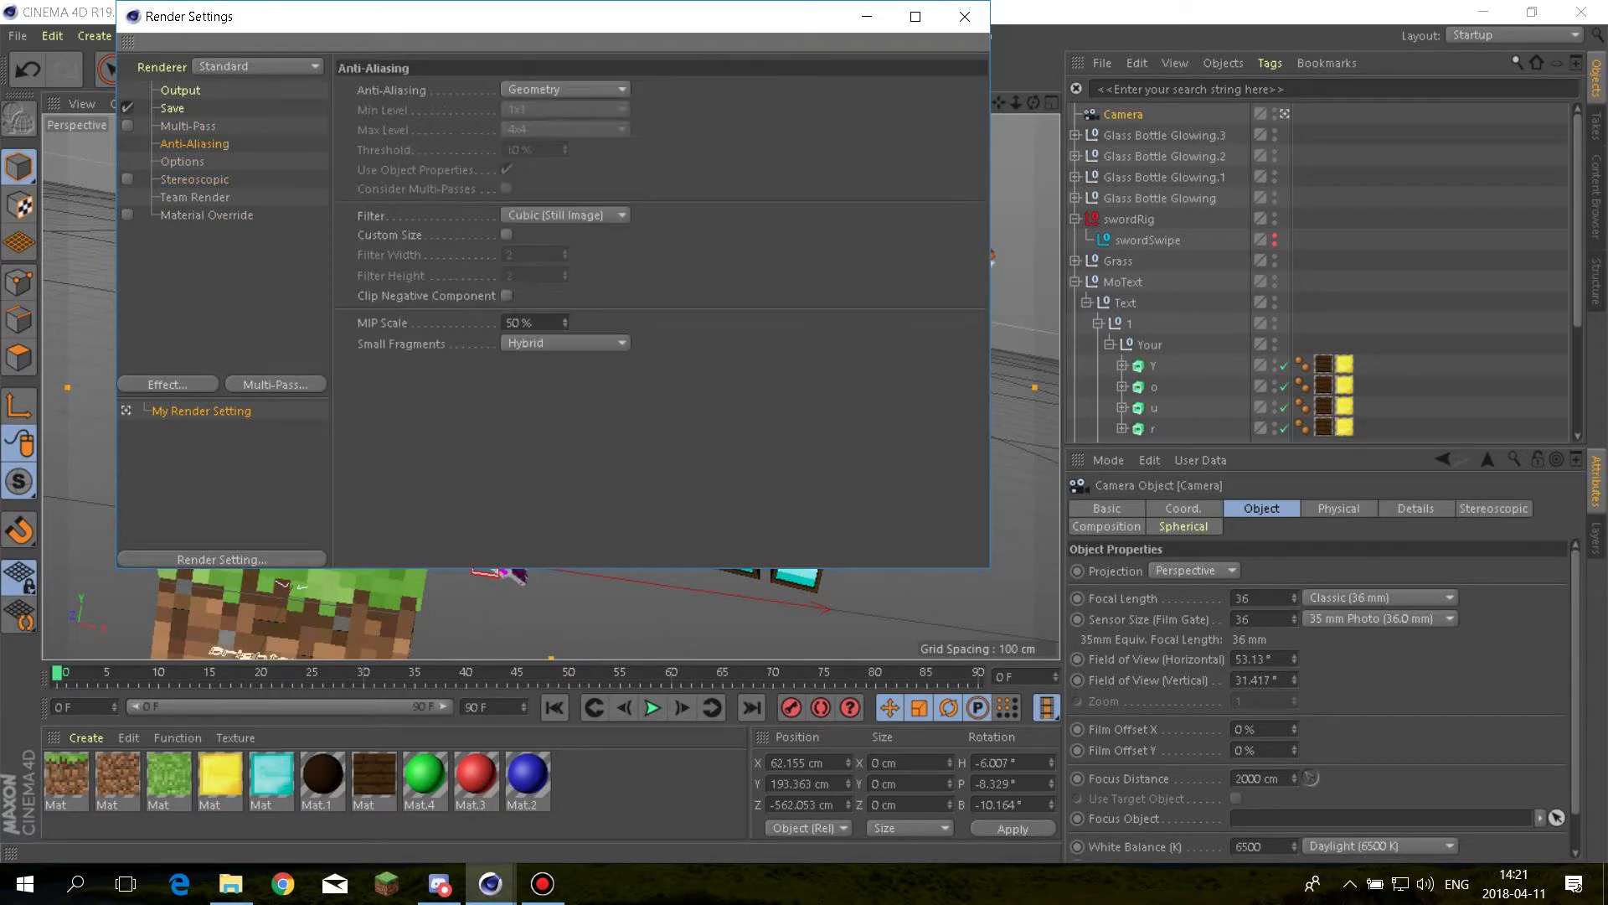
{"action": "key", "text": "Up"}
{"action": "key", "text": "Up"}
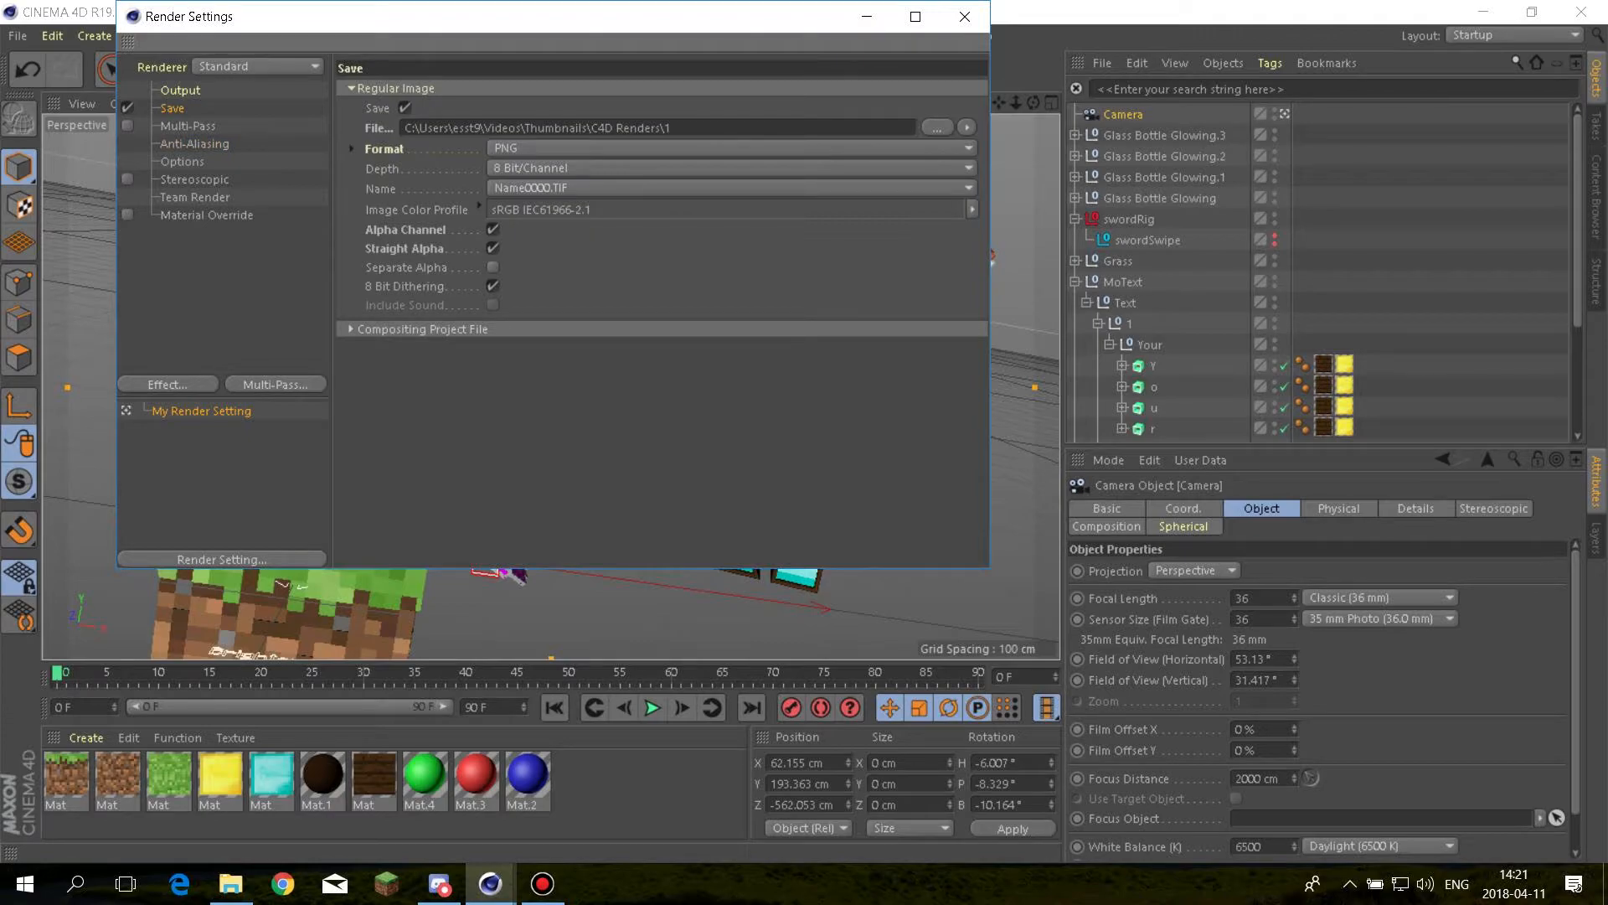
Replace the render's output file name with Toturial and close the render settings
{"action": "key", "text": "BackSpace"}
{"action": "type", "text": "Toturial"}
{"action": "left_click", "coordinate": [964, 16]}
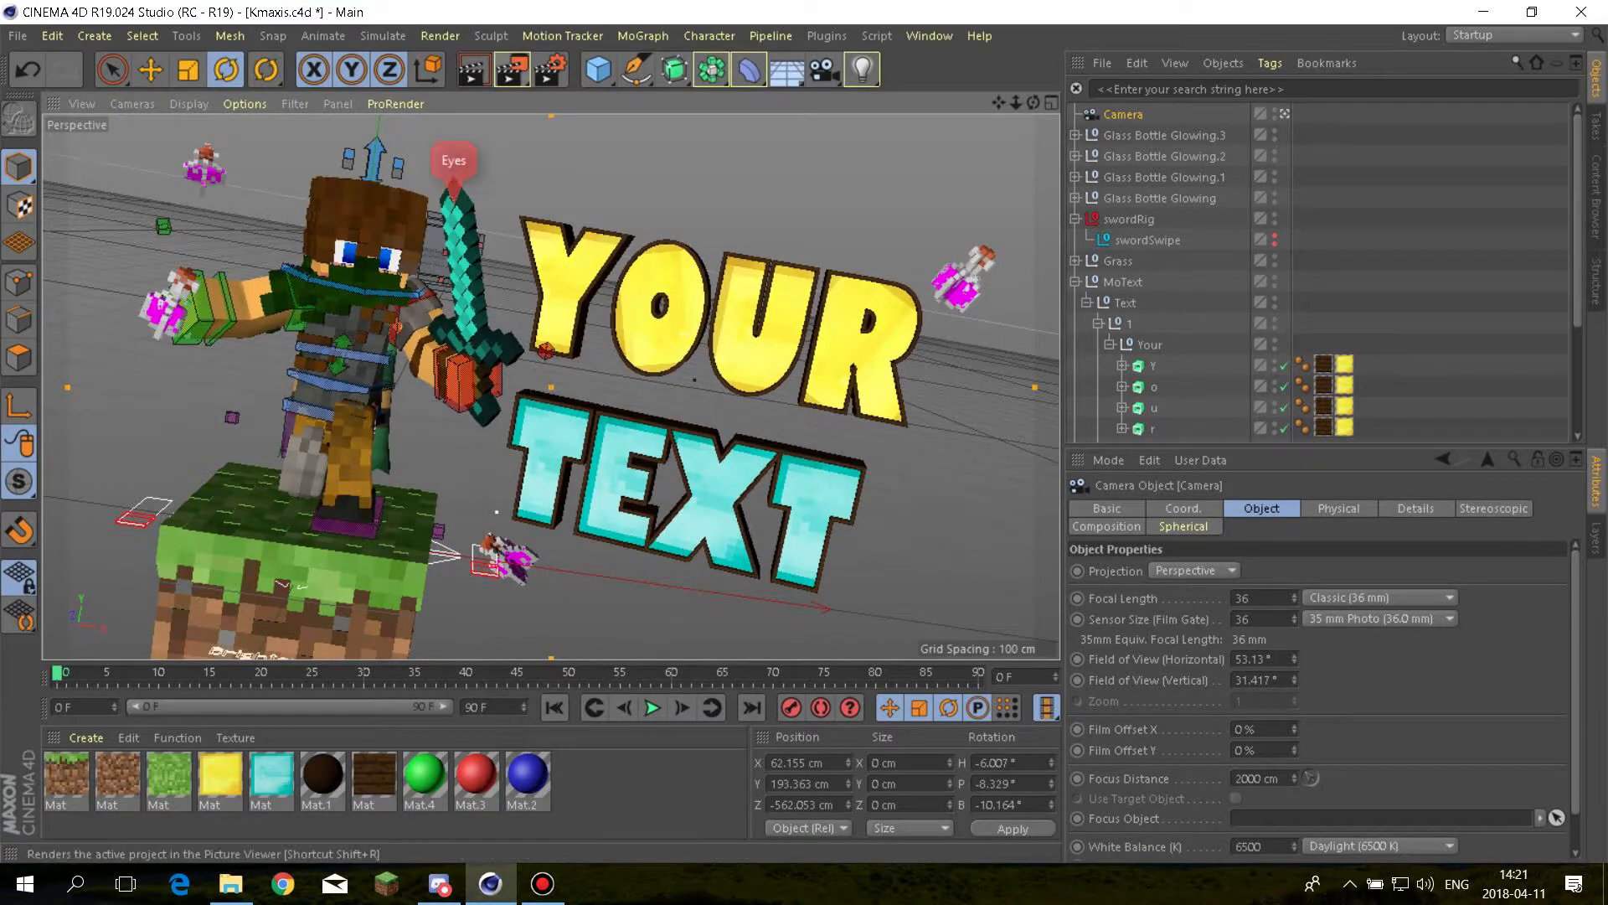
Render the scene to the Picture Viewer, continuing despite the missing Skin.png textures
{"action": "left_click", "coordinate": [512, 69]}
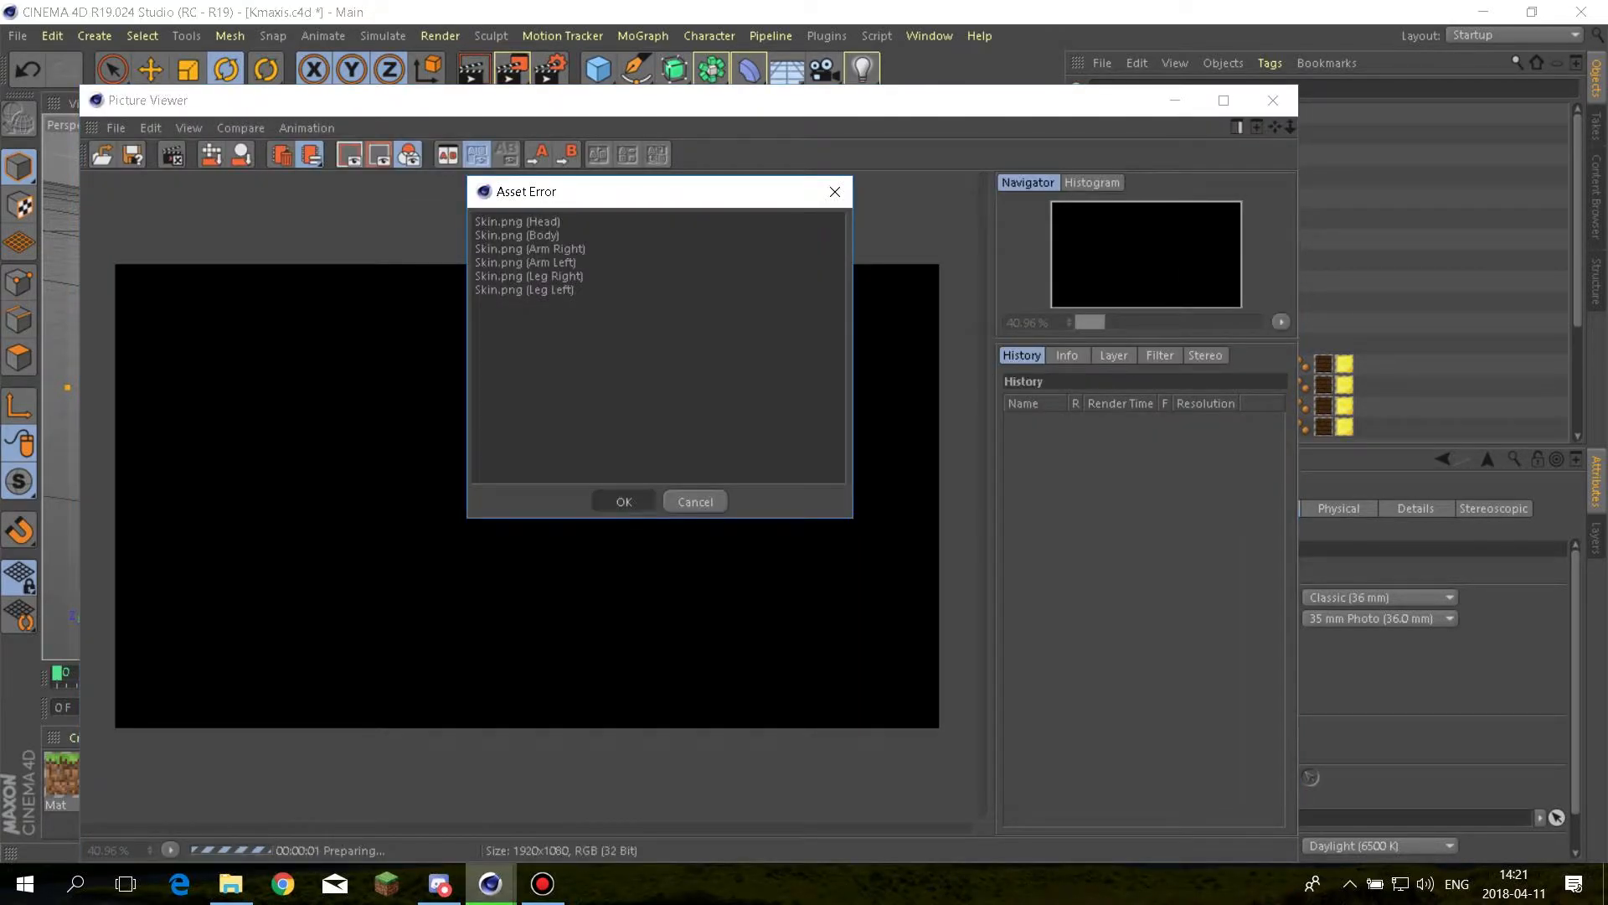
{"action": "key", "text": "Return"}
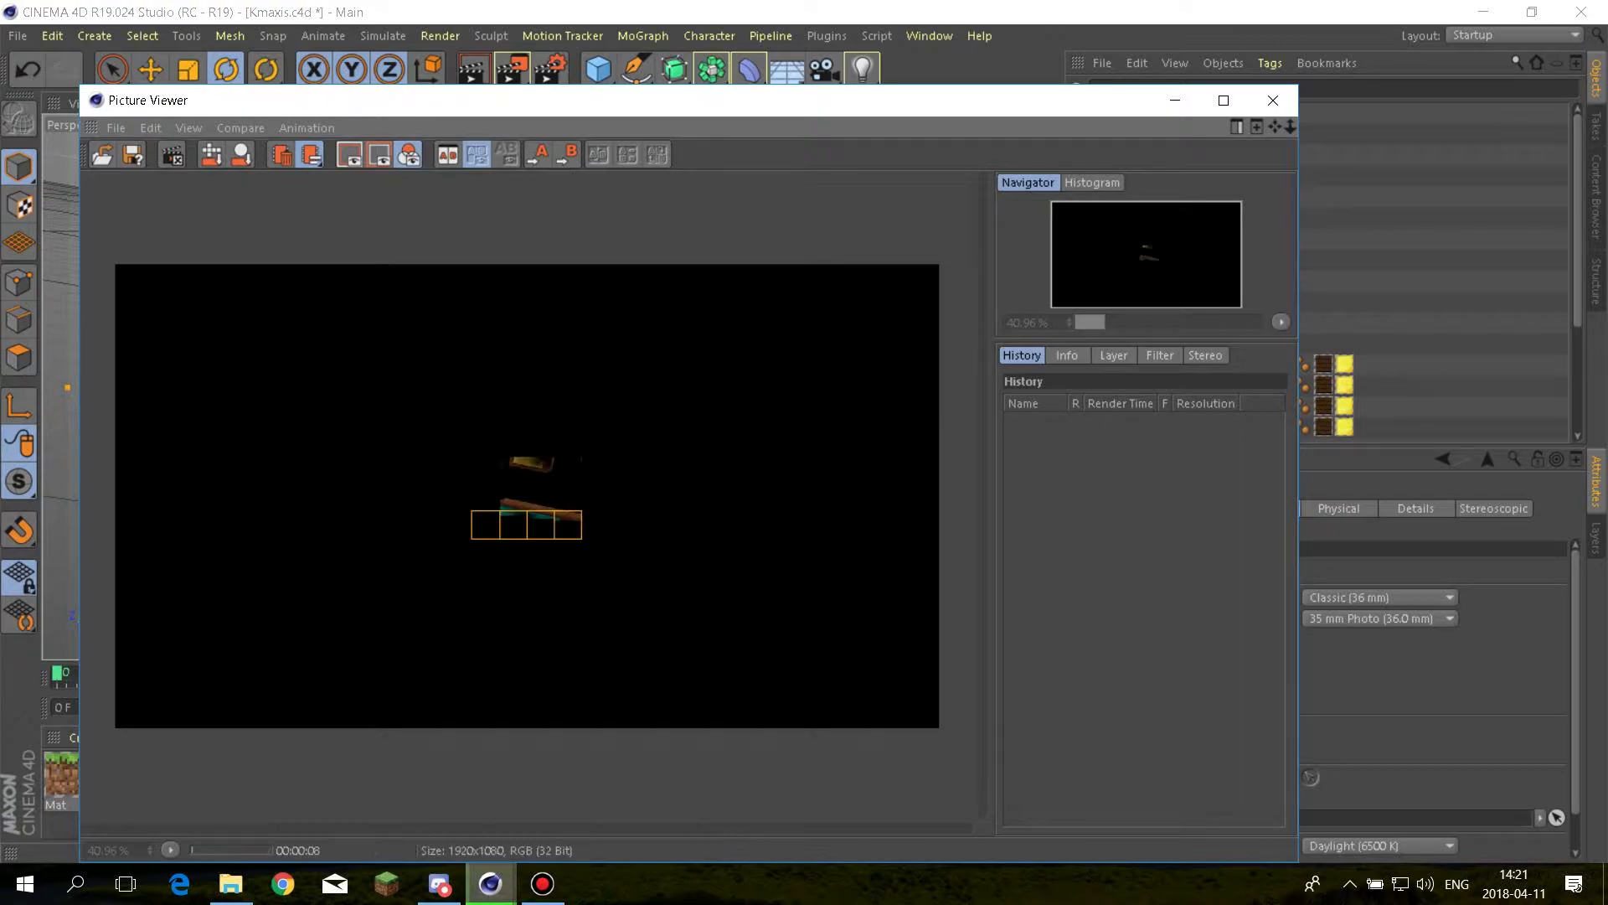
{"action": "scroll", "coordinate": [527, 496], "scroll_direction": "down", "scroll_amount": 1}
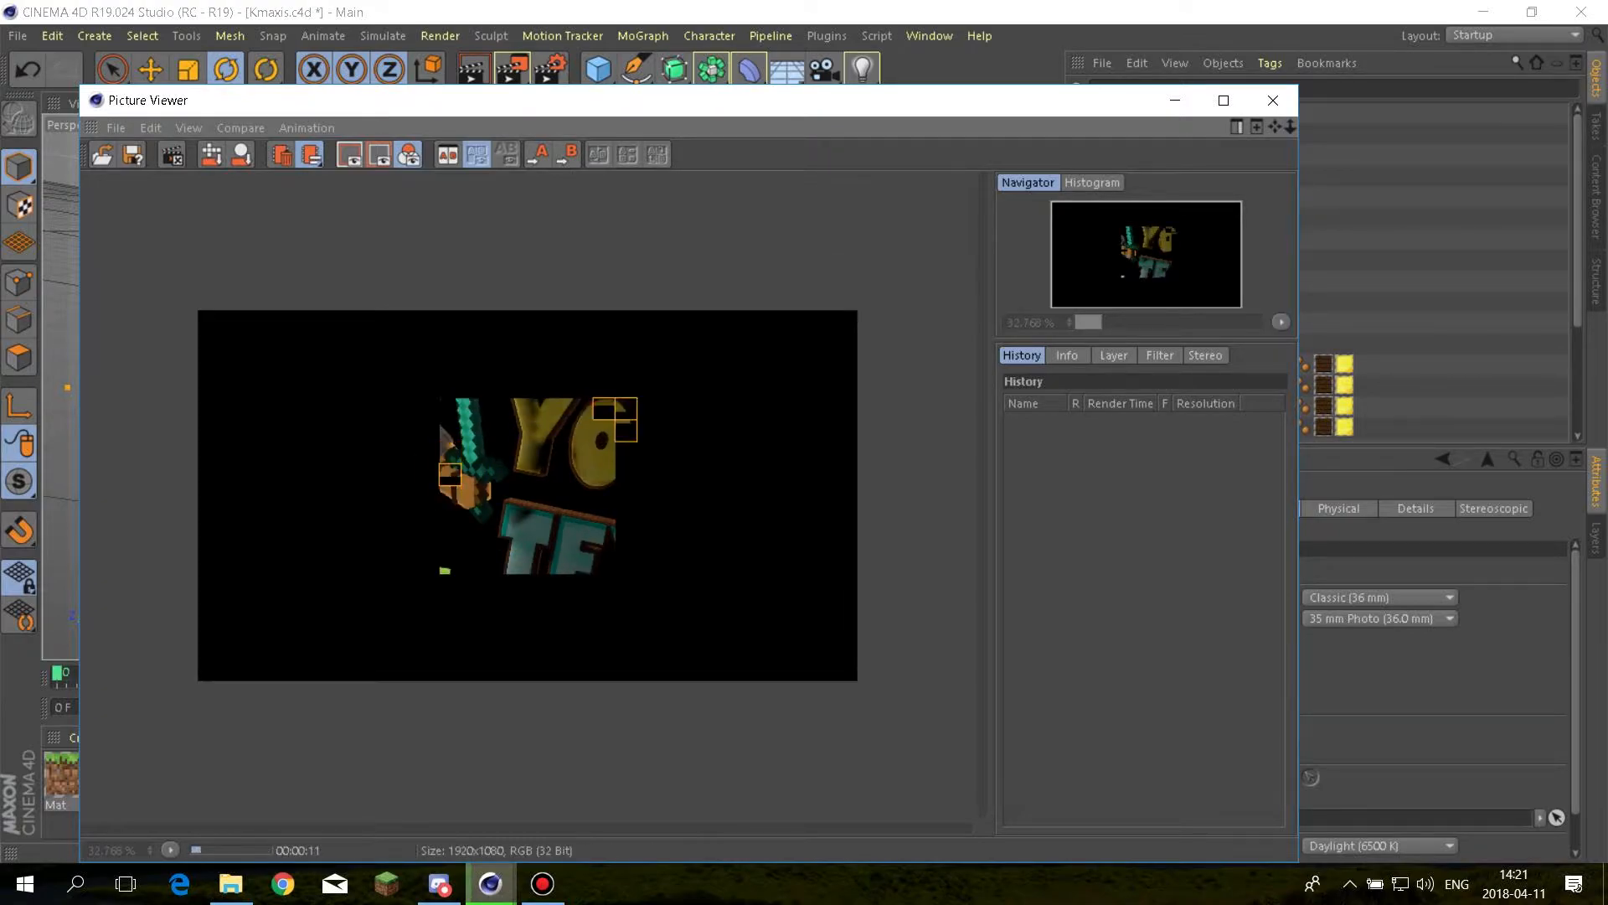
{"action": "scroll", "coordinate": [527, 496], "scroll_direction": "up", "scroll_amount": 2}
{"action": "scroll", "coordinate": [527, 495], "scroll_direction": "down", "scroll_amount": 1}
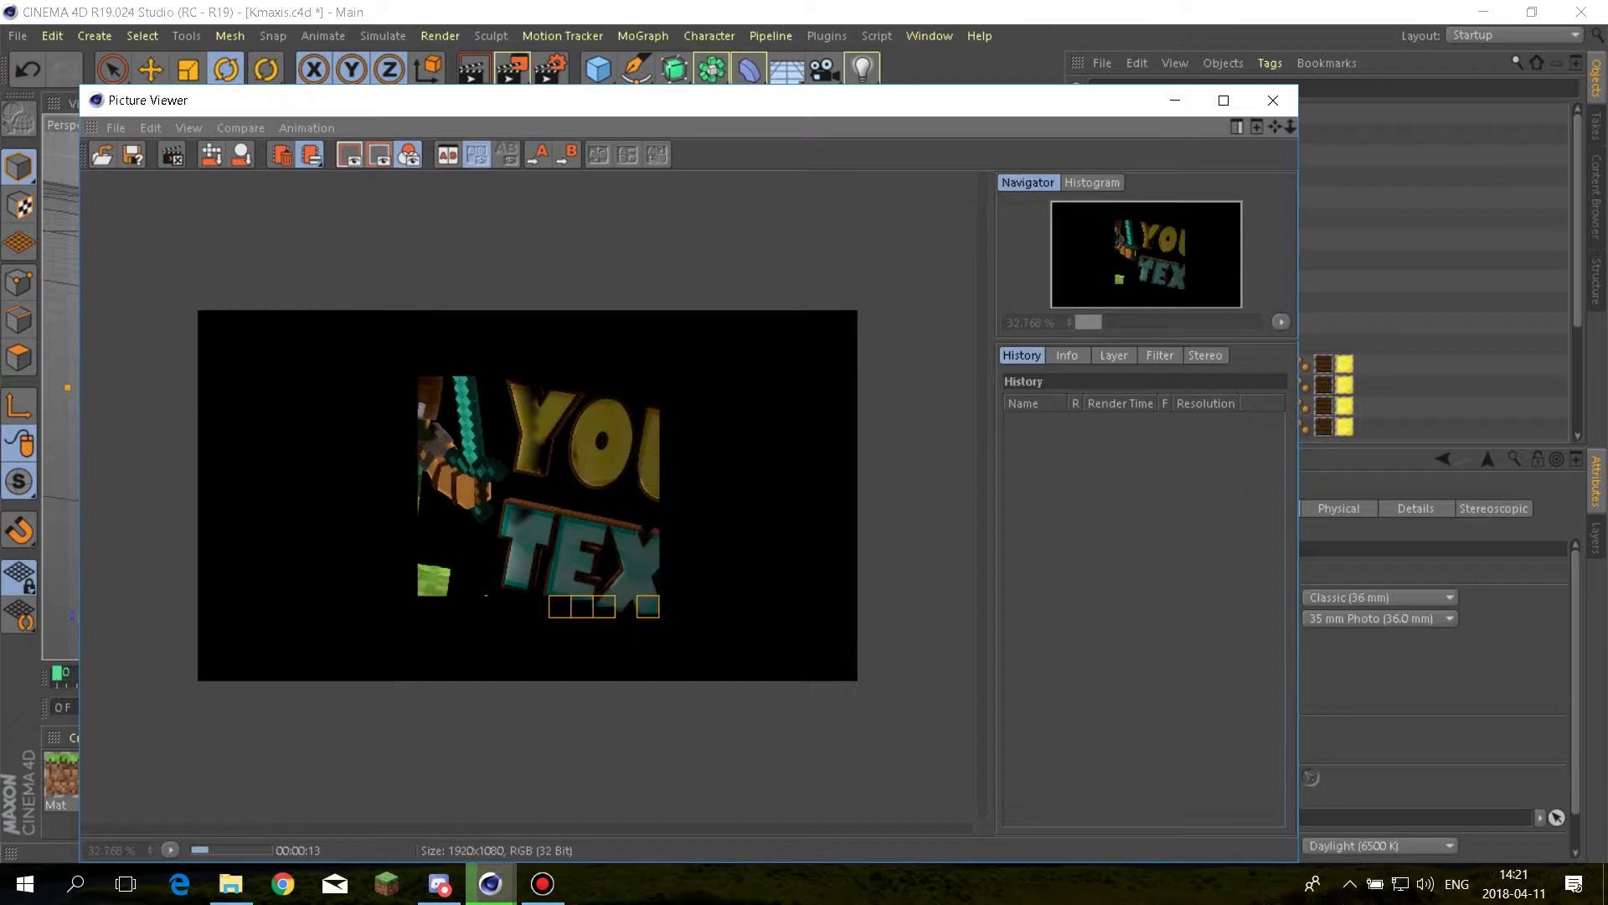
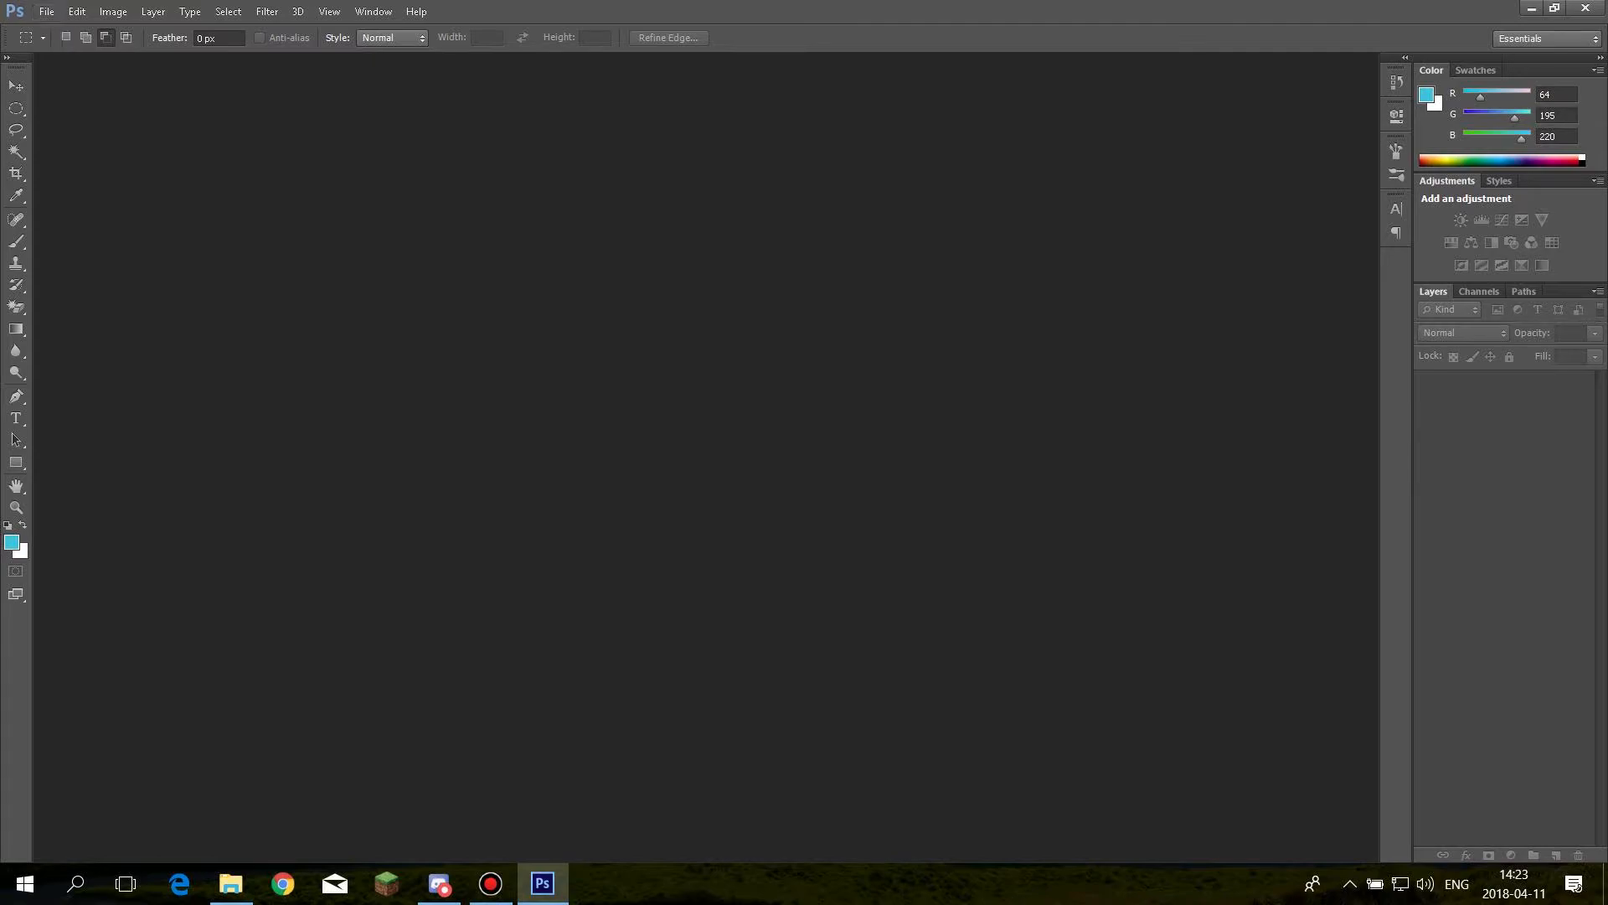
Open ShaDowZz_25K_Pack.psd from the CC Packs folder in Photoshop, accepting the missing fonts
{"action": "left_click", "coordinate": [230, 883]}
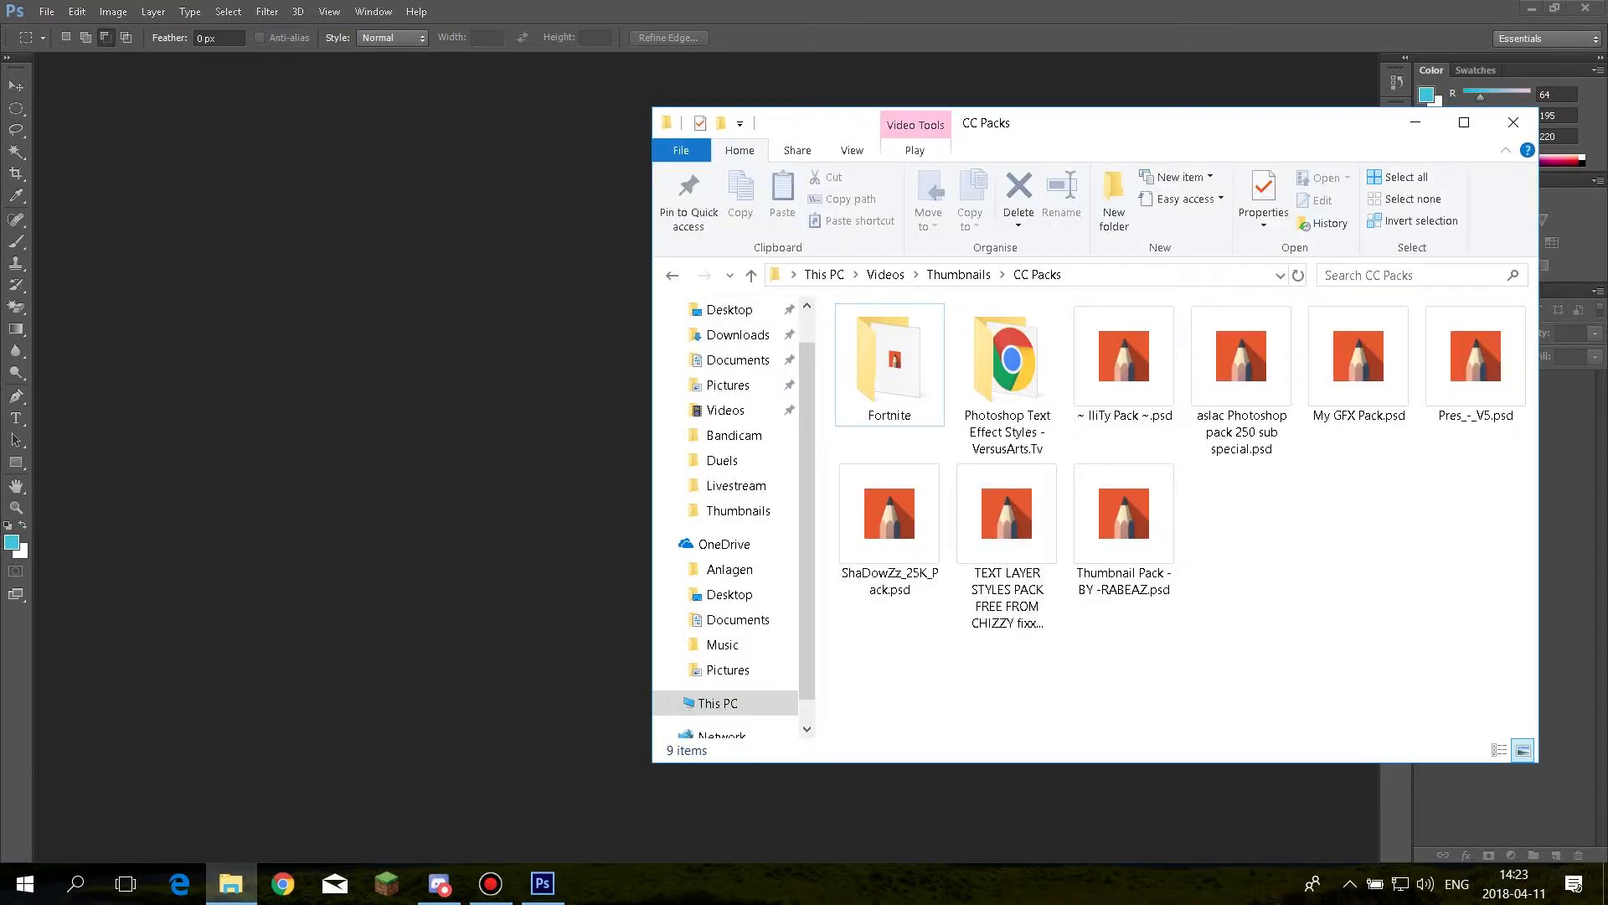
{"action": "left_click", "coordinate": [1241, 369]}
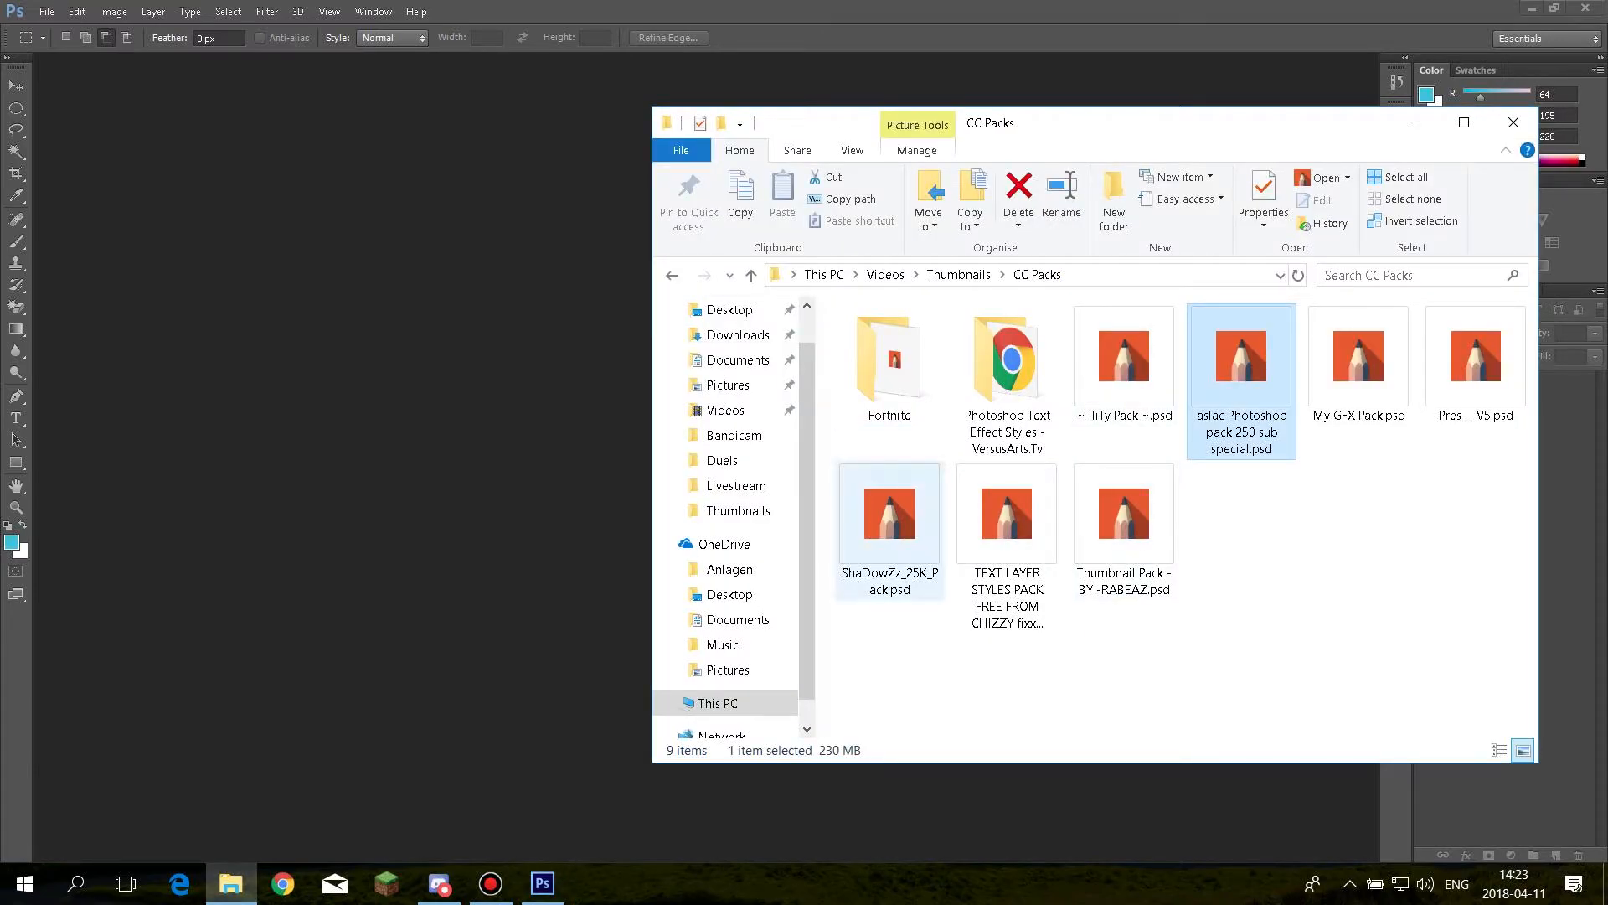
{"action": "left_click", "coordinate": [890, 530]}
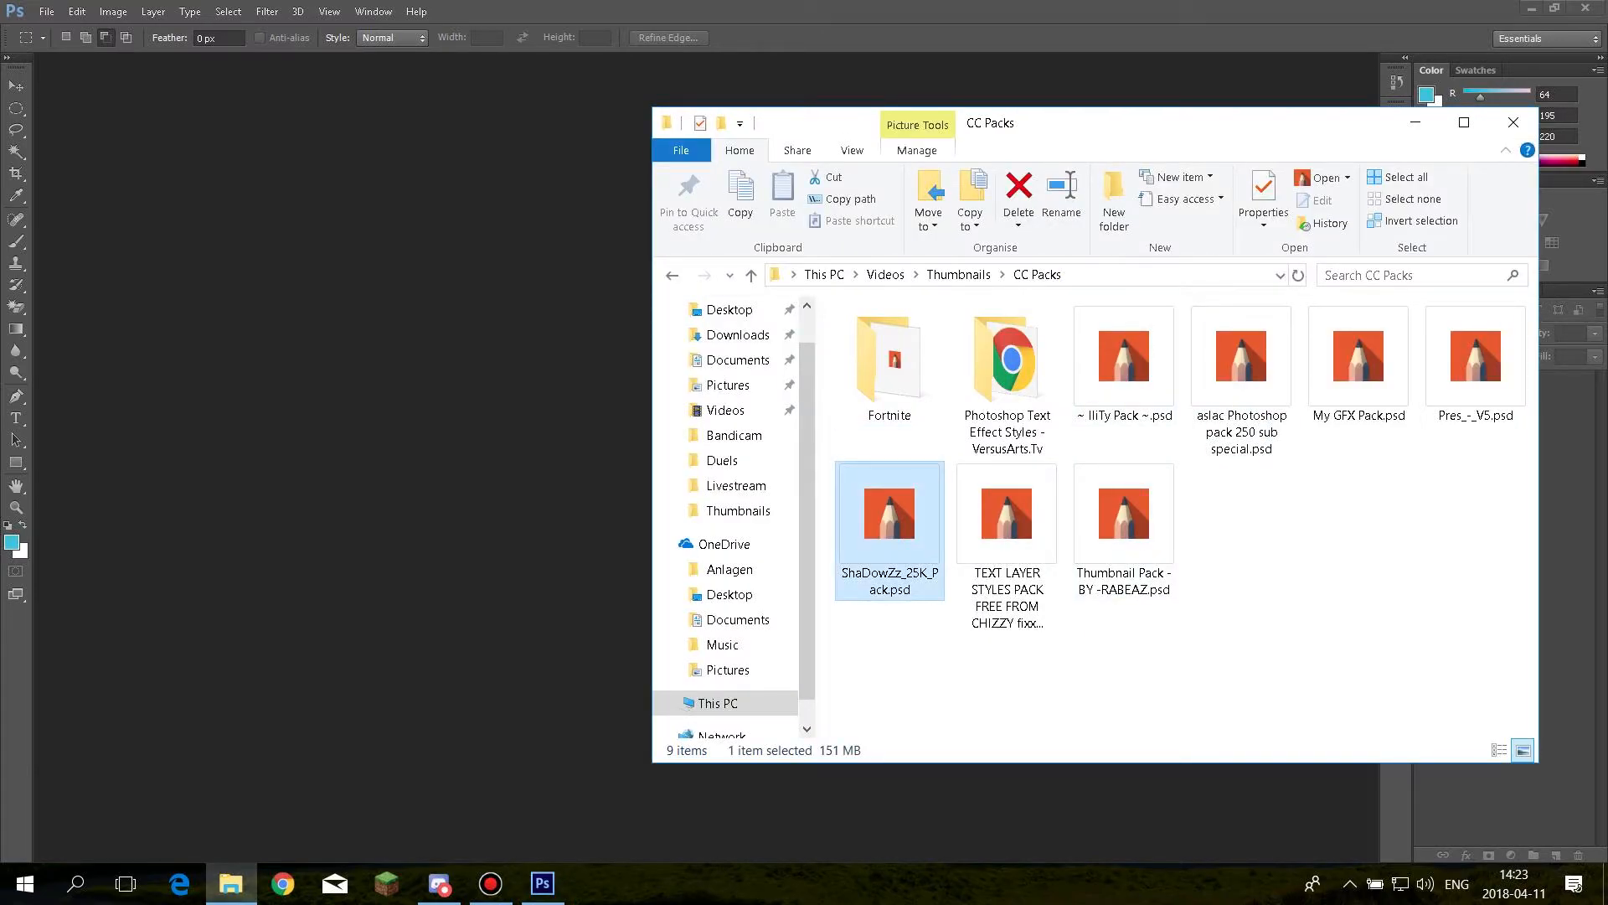
{"action": "left_click_drag", "start_coordinate": [890, 530], "coordinate": [545, 473]}
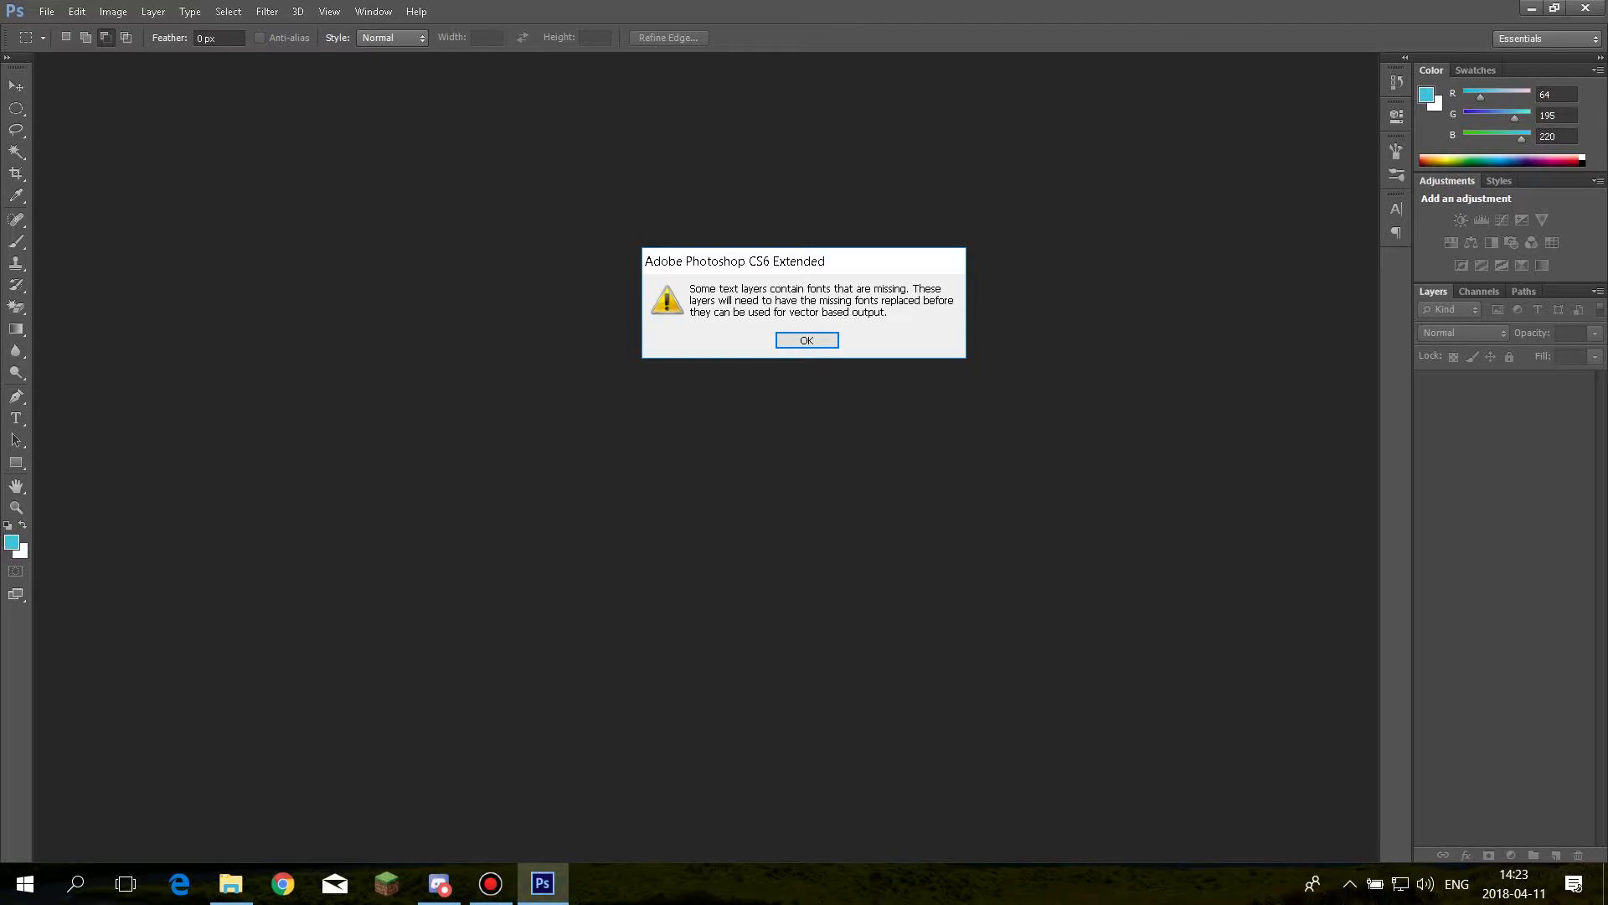
{"action": "key", "text": "Return"}
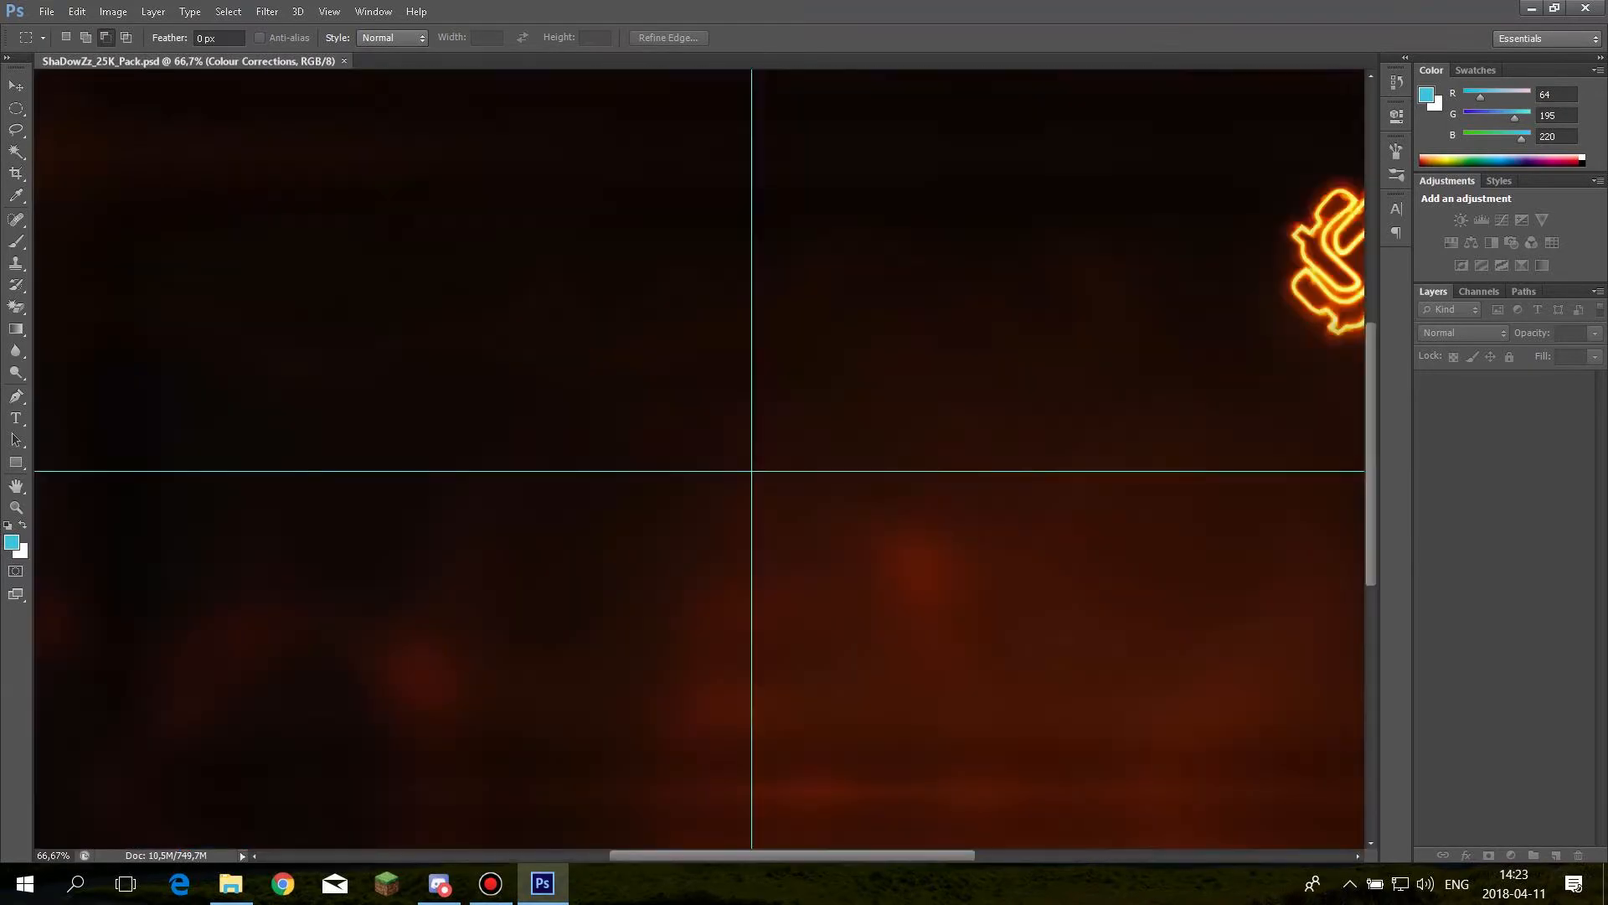
Close the floating Timeline in the opened pack document
{"action": "left_click", "coordinate": [46, 12]}
{"action": "left_click", "coordinate": [46, 12]}
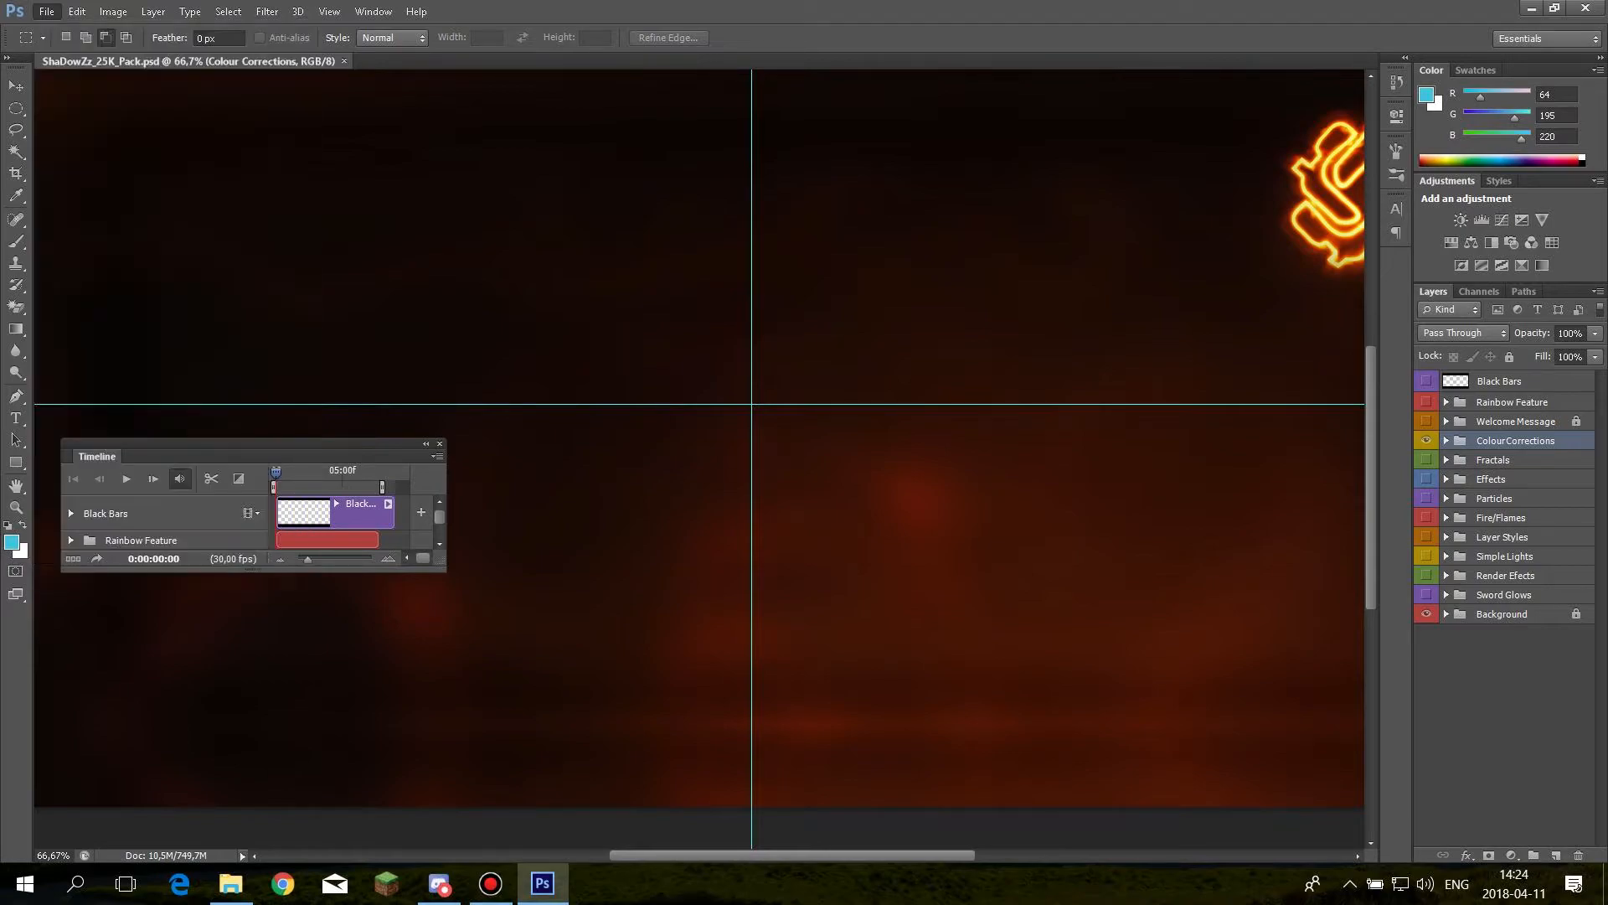
{"action": "left_click", "coordinate": [440, 444]}
{"action": "scroll", "coordinate": [700, 459], "scroll_direction": "down", "scroll_amount": 2}
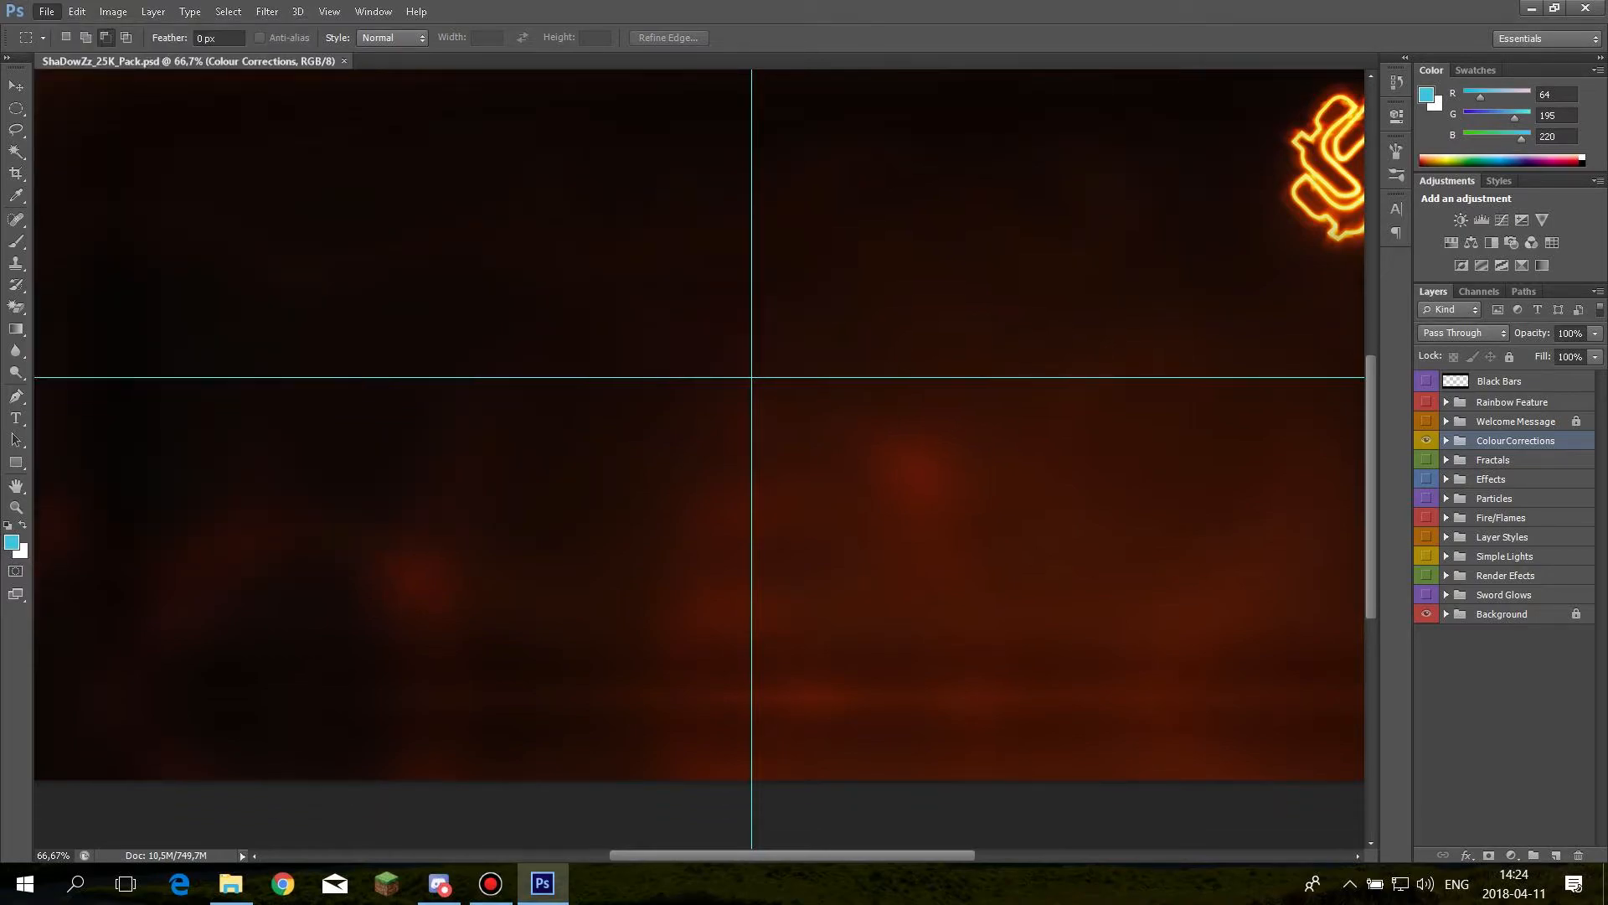
Select the Black Bars layer and make it visible
{"action": "key", "text": "ctrl+minus"}
{"action": "key", "text": "ctrl+minus"}
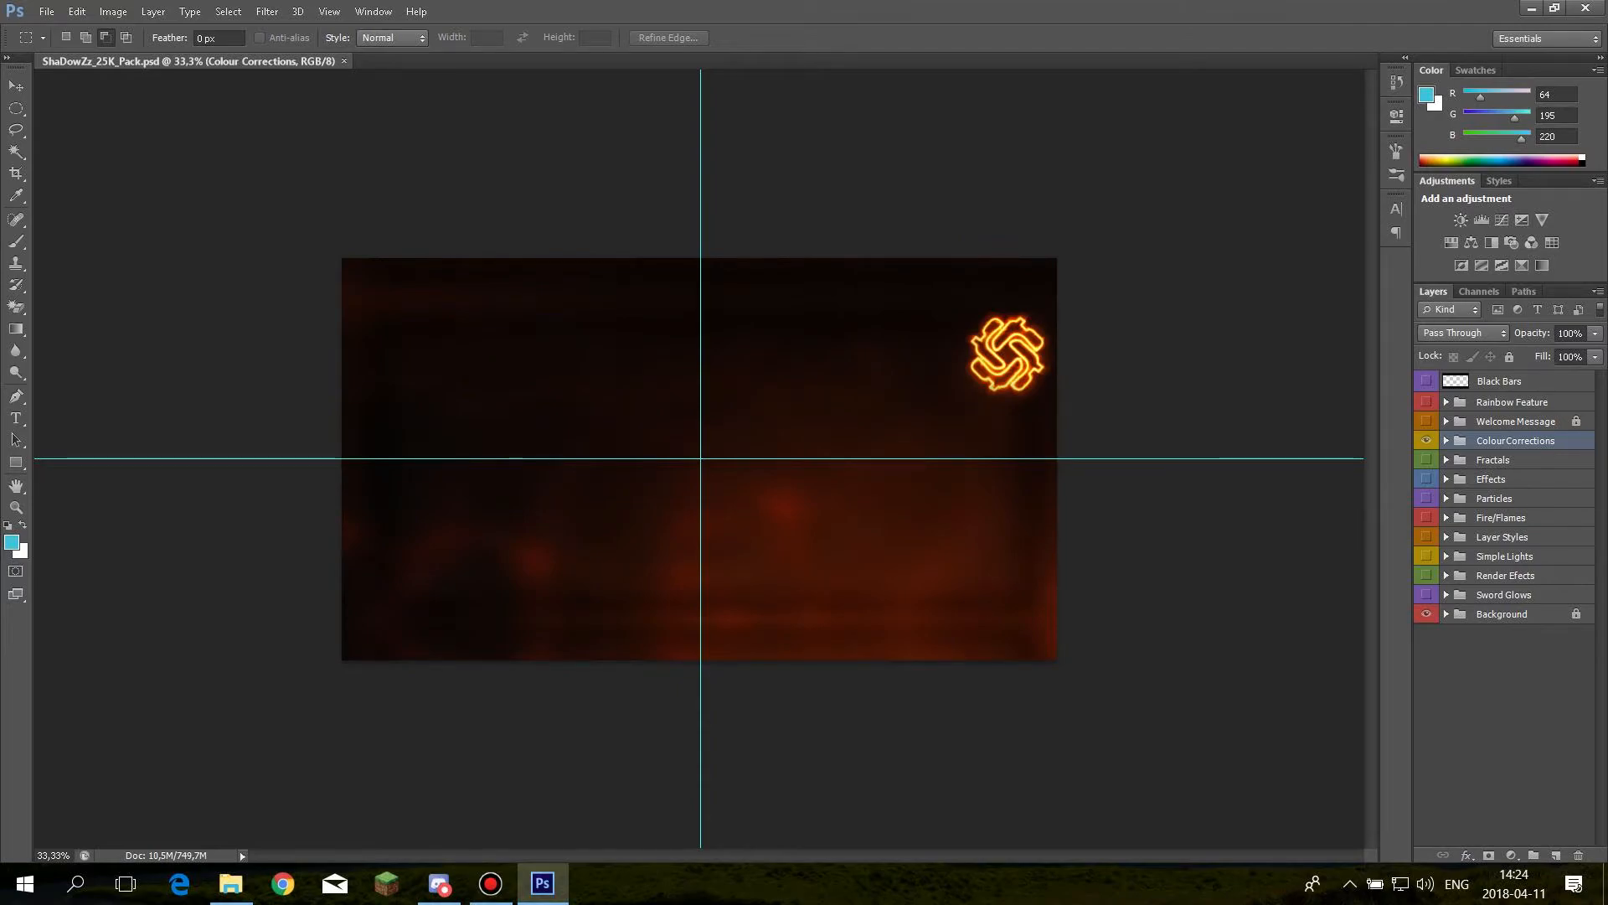
{"action": "left_click", "coordinate": [1499, 381]}
{"action": "left_click", "coordinate": [1427, 381]}
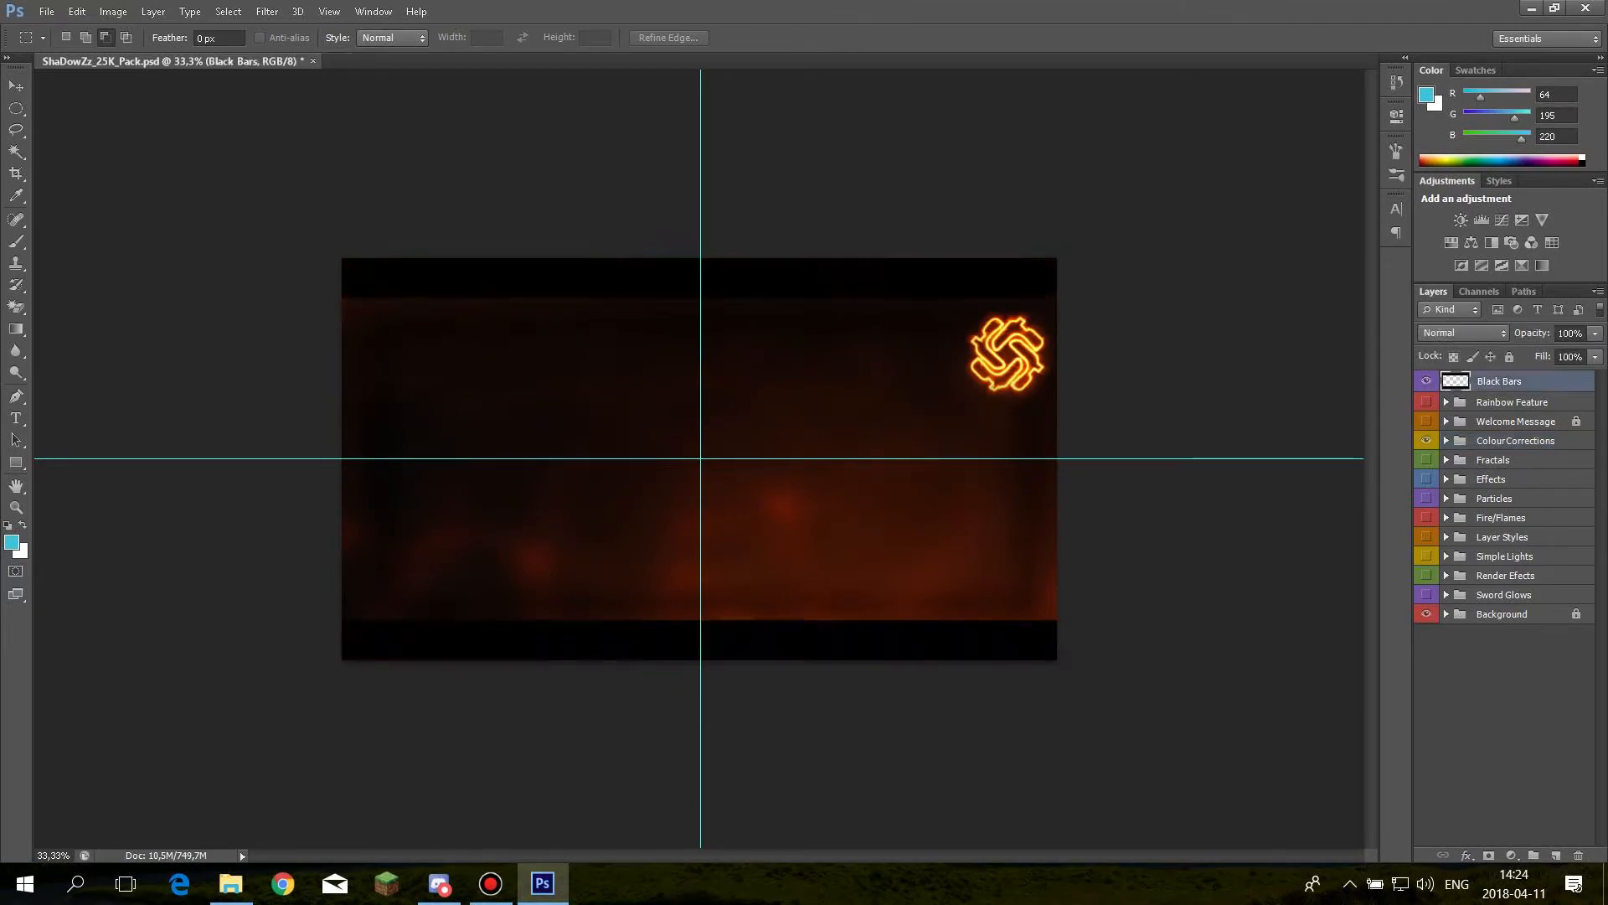
Show the Rainbow Feature group and hide the Colour Corrections group in the pack document
{"action": "left_click", "coordinate": [1426, 401]}
{"action": "left_click", "coordinate": [1427, 440]}
Duplicate the Colour Corrections group, named Colour Corrections, into a new document called Toturial
{"action": "left_click", "coordinate": [1505, 440]}
{"action": "right_click", "coordinate": [1505, 440]}
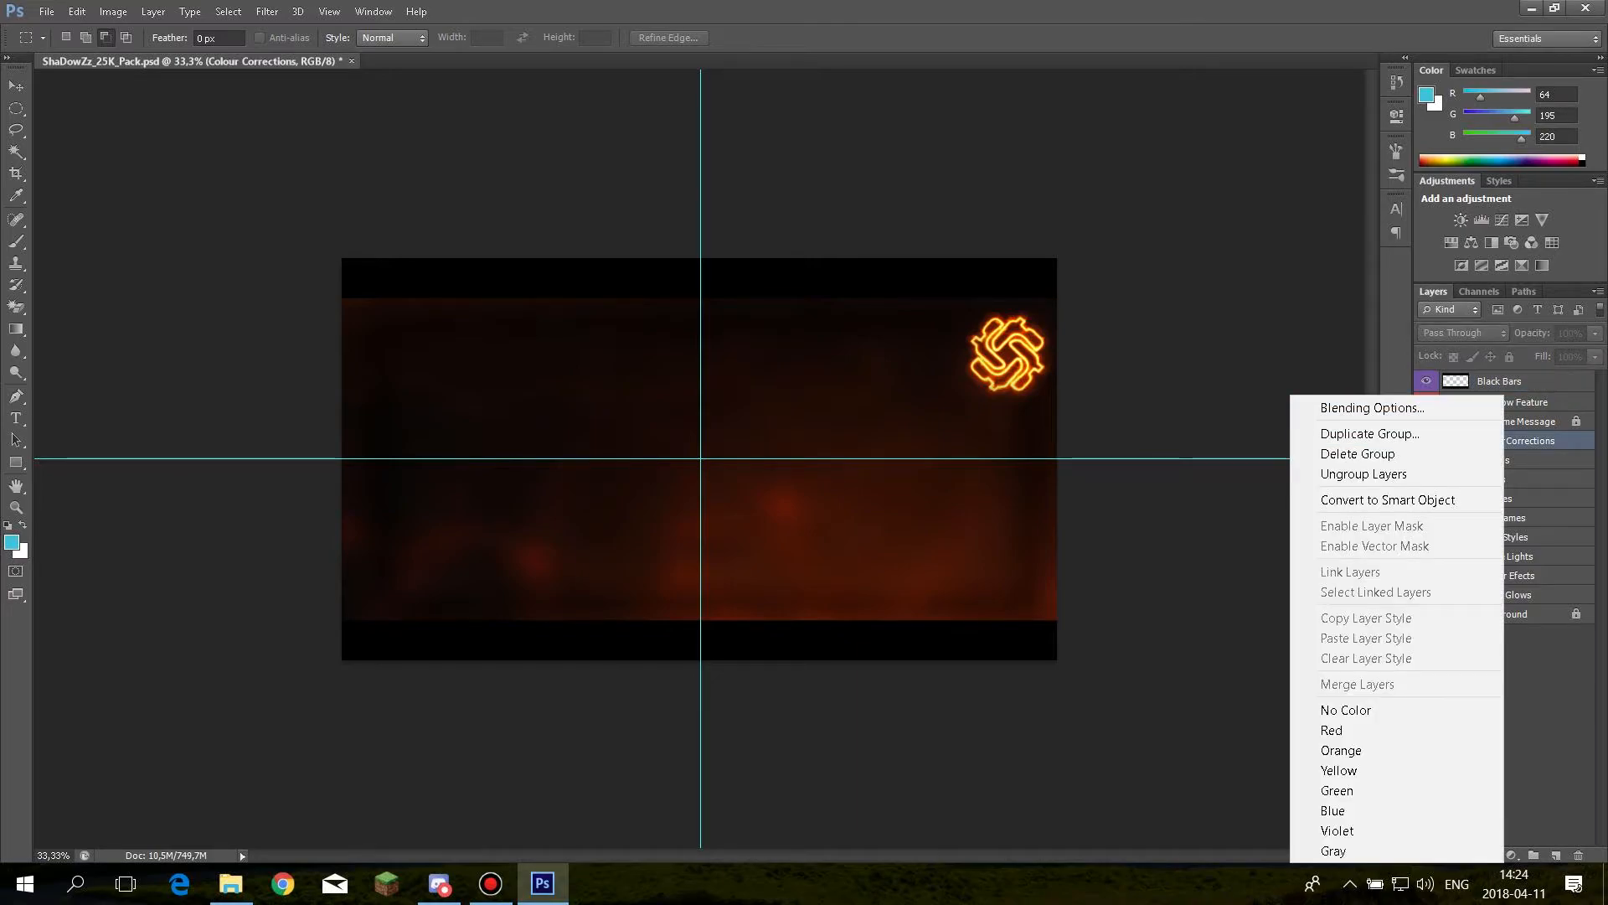
{"action": "left_click", "coordinate": [1370, 434]}
{"action": "left_click_drag", "start_coordinate": [670, 381], "coordinate": [290, 443]}
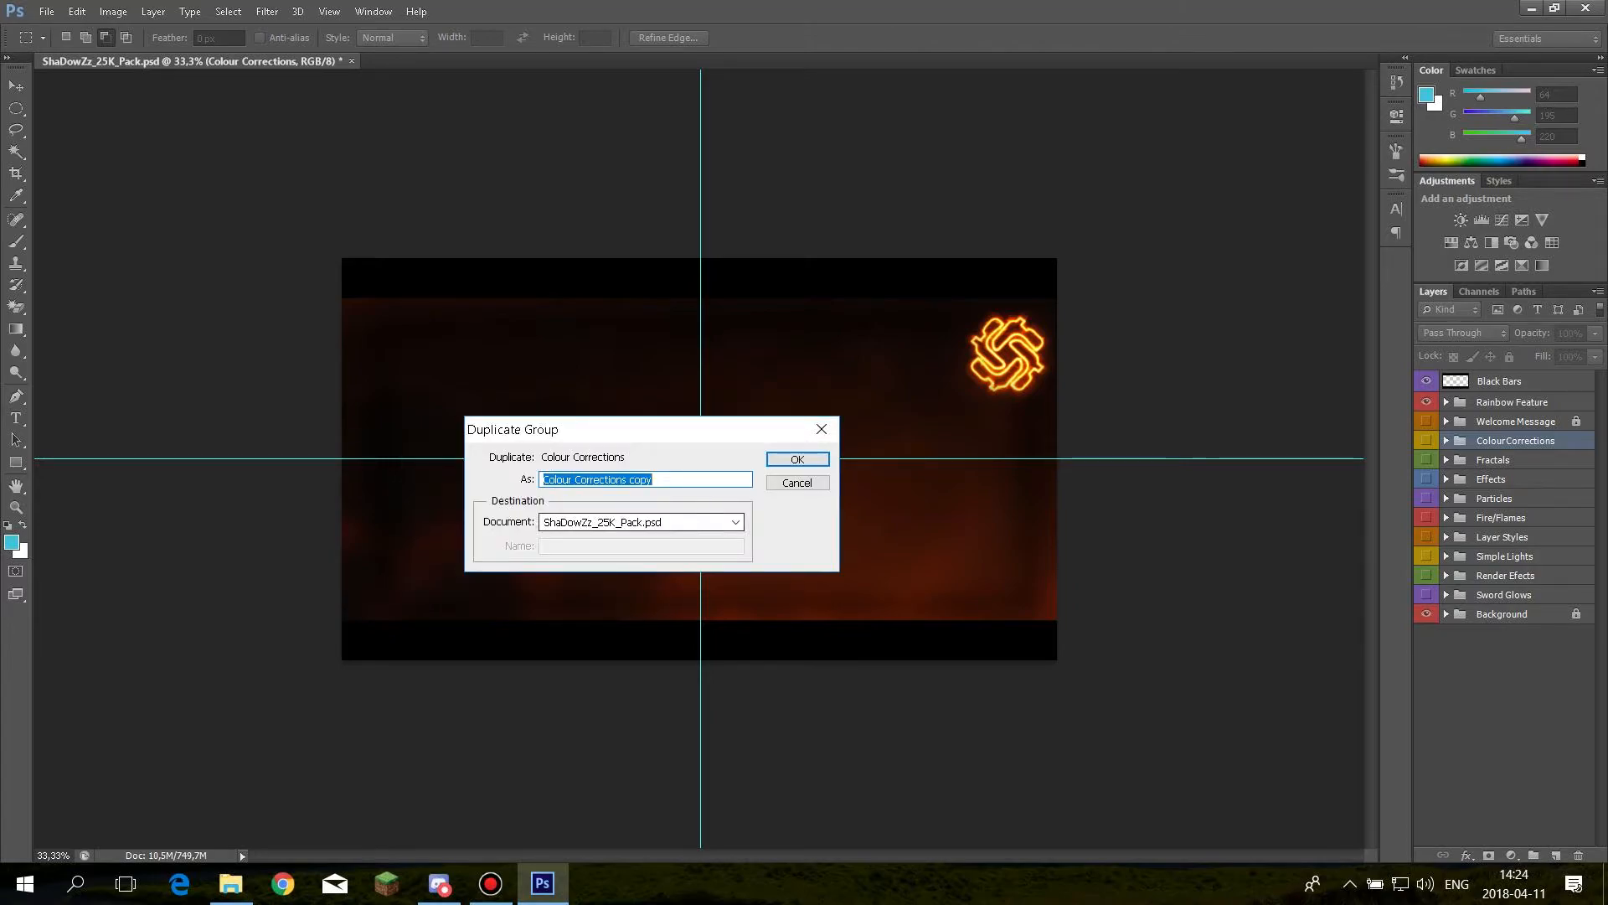
{"action": "left_click", "coordinate": [641, 522]}
{"action": "left_click", "coordinate": [587, 550]}
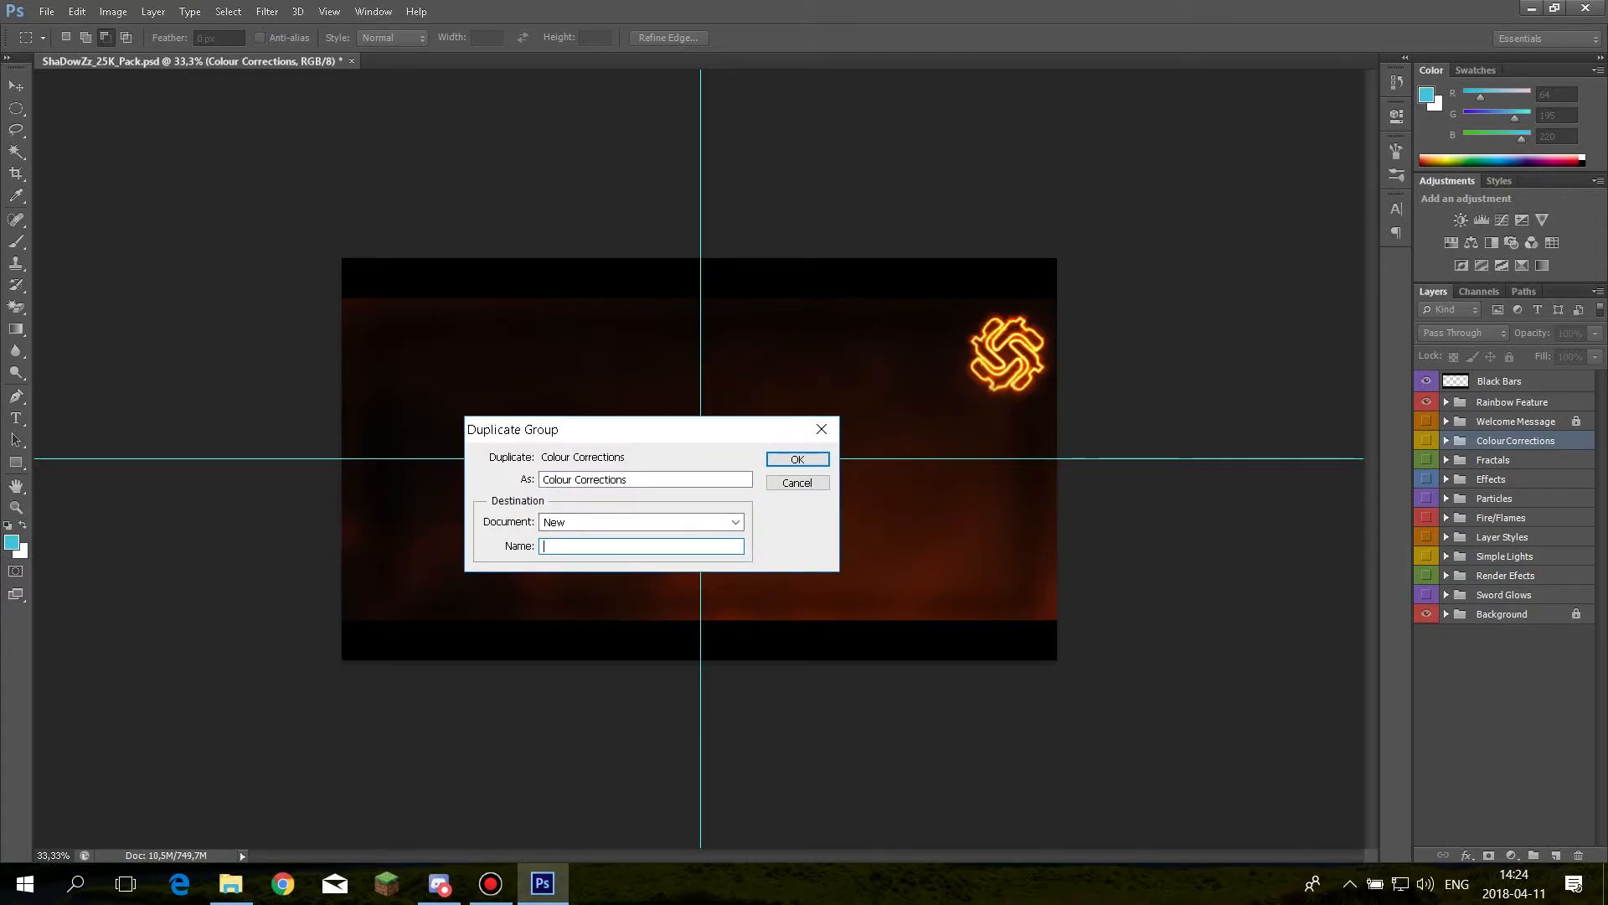
{"action": "type", "text": "Toturial"}
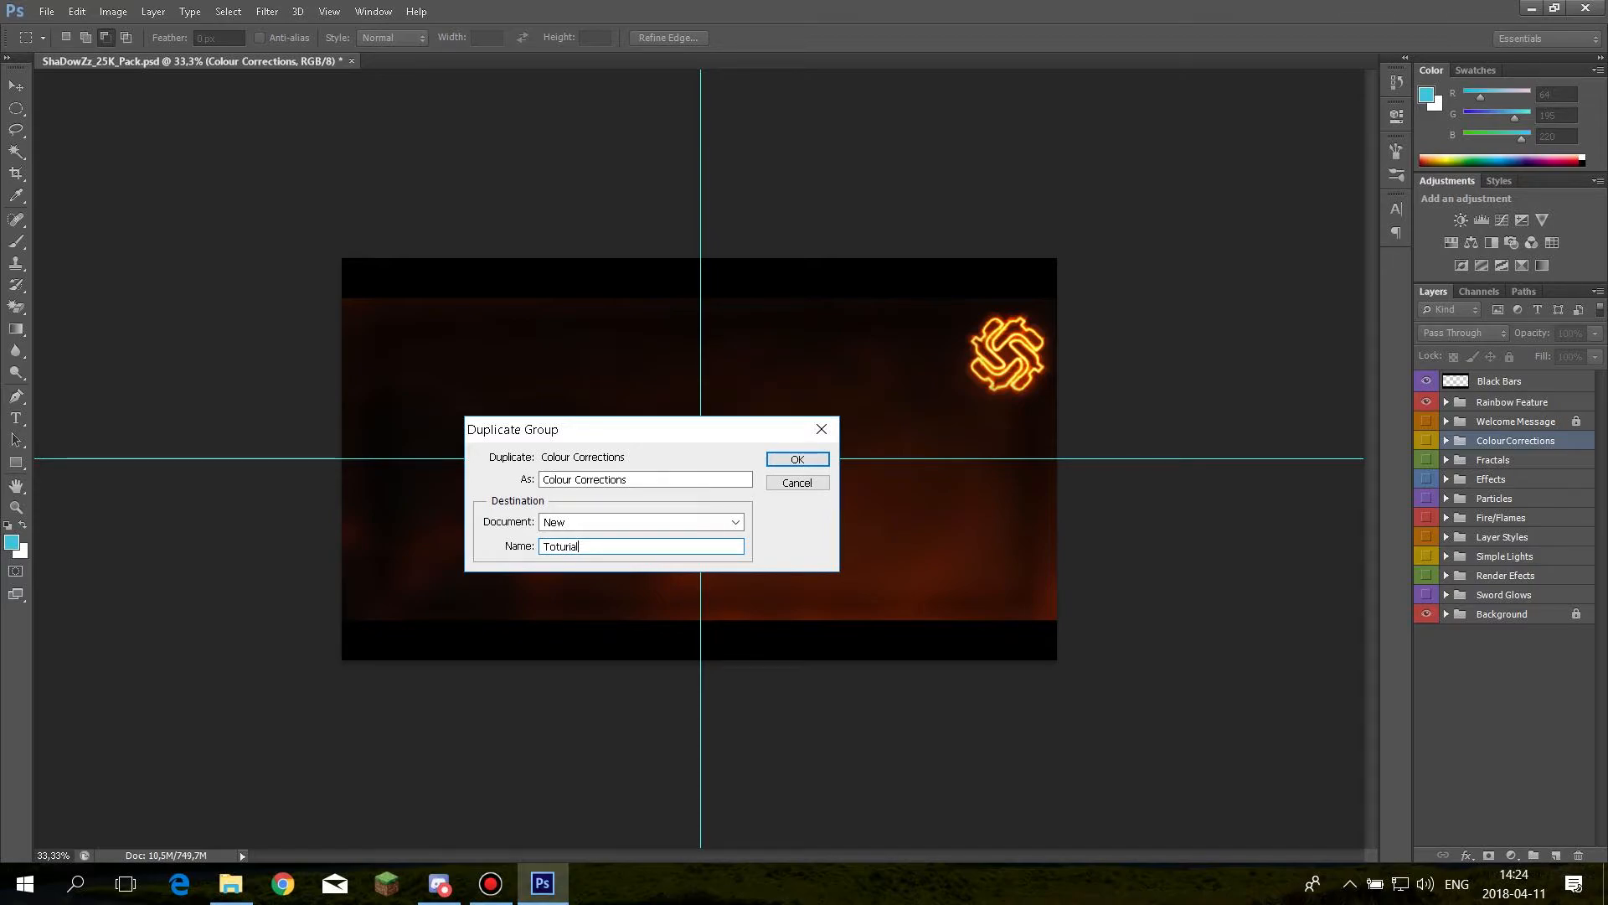
{"action": "key", "text": "Return"}
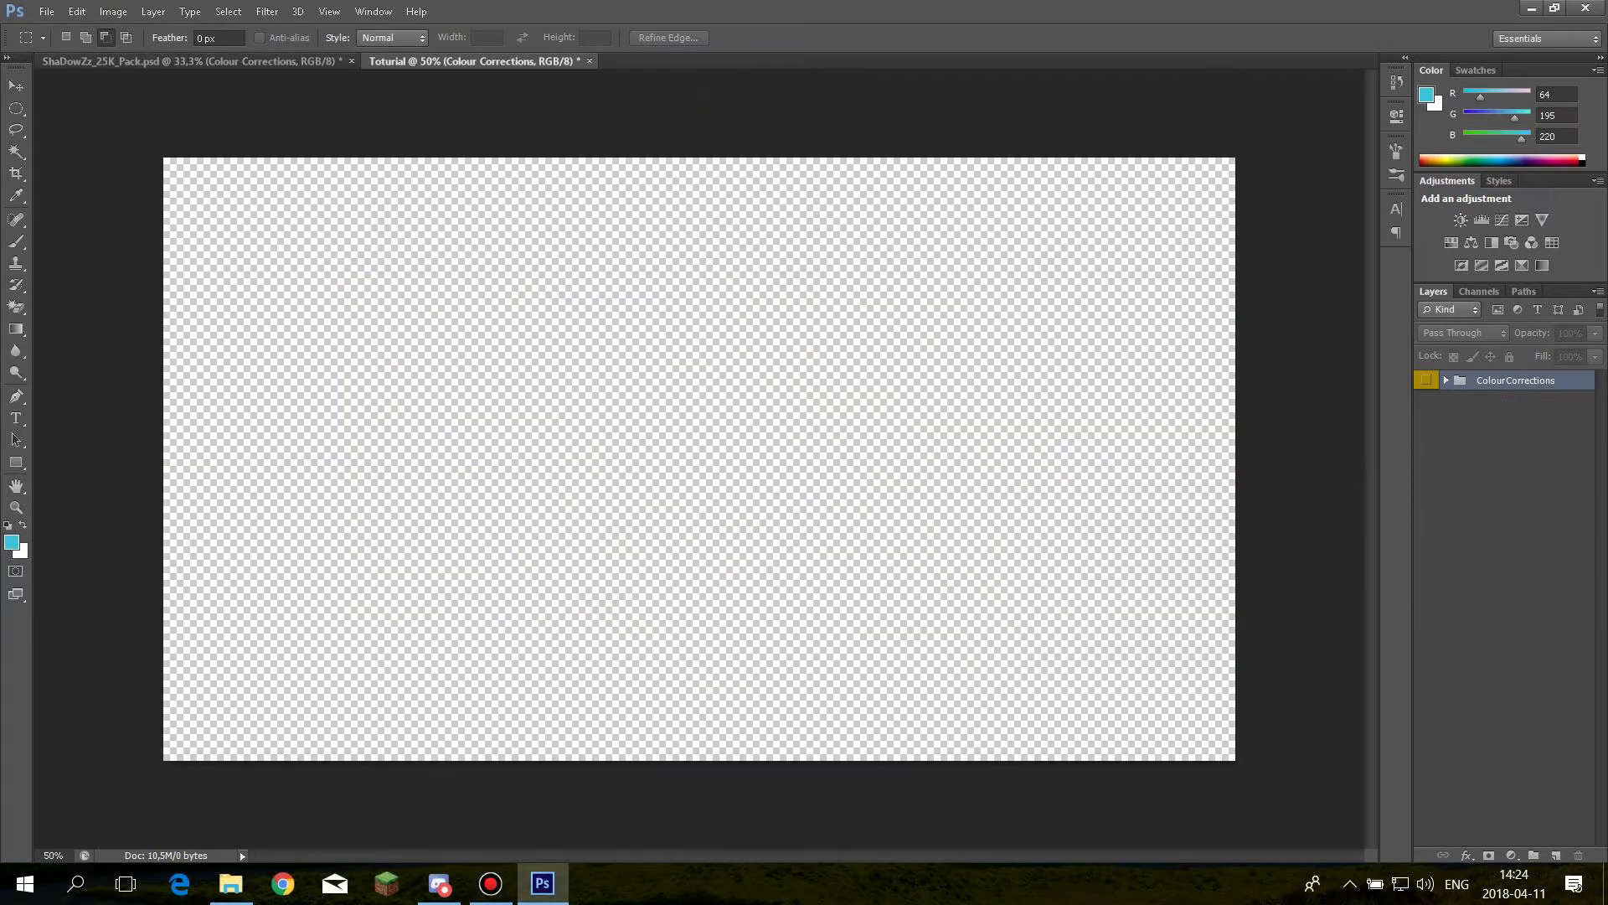
Resize the Toturial document's image to 1920 pixels wide with constrained proportions
{"action": "left_click", "coordinate": [194, 62]}
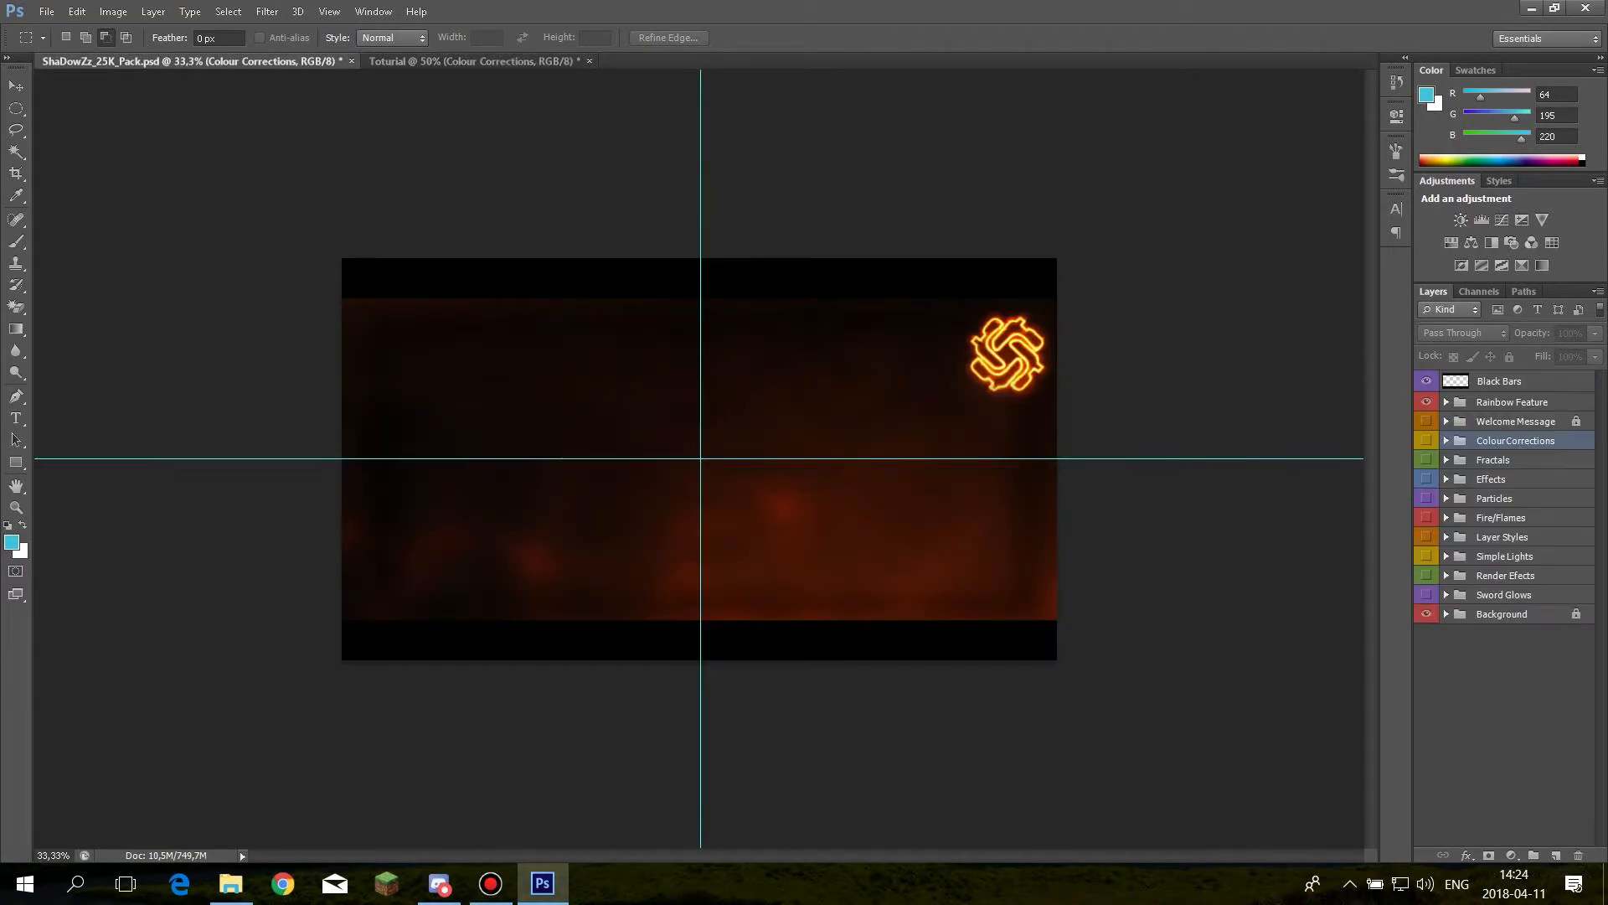
{"action": "key", "text": "ctrl+Tab"}
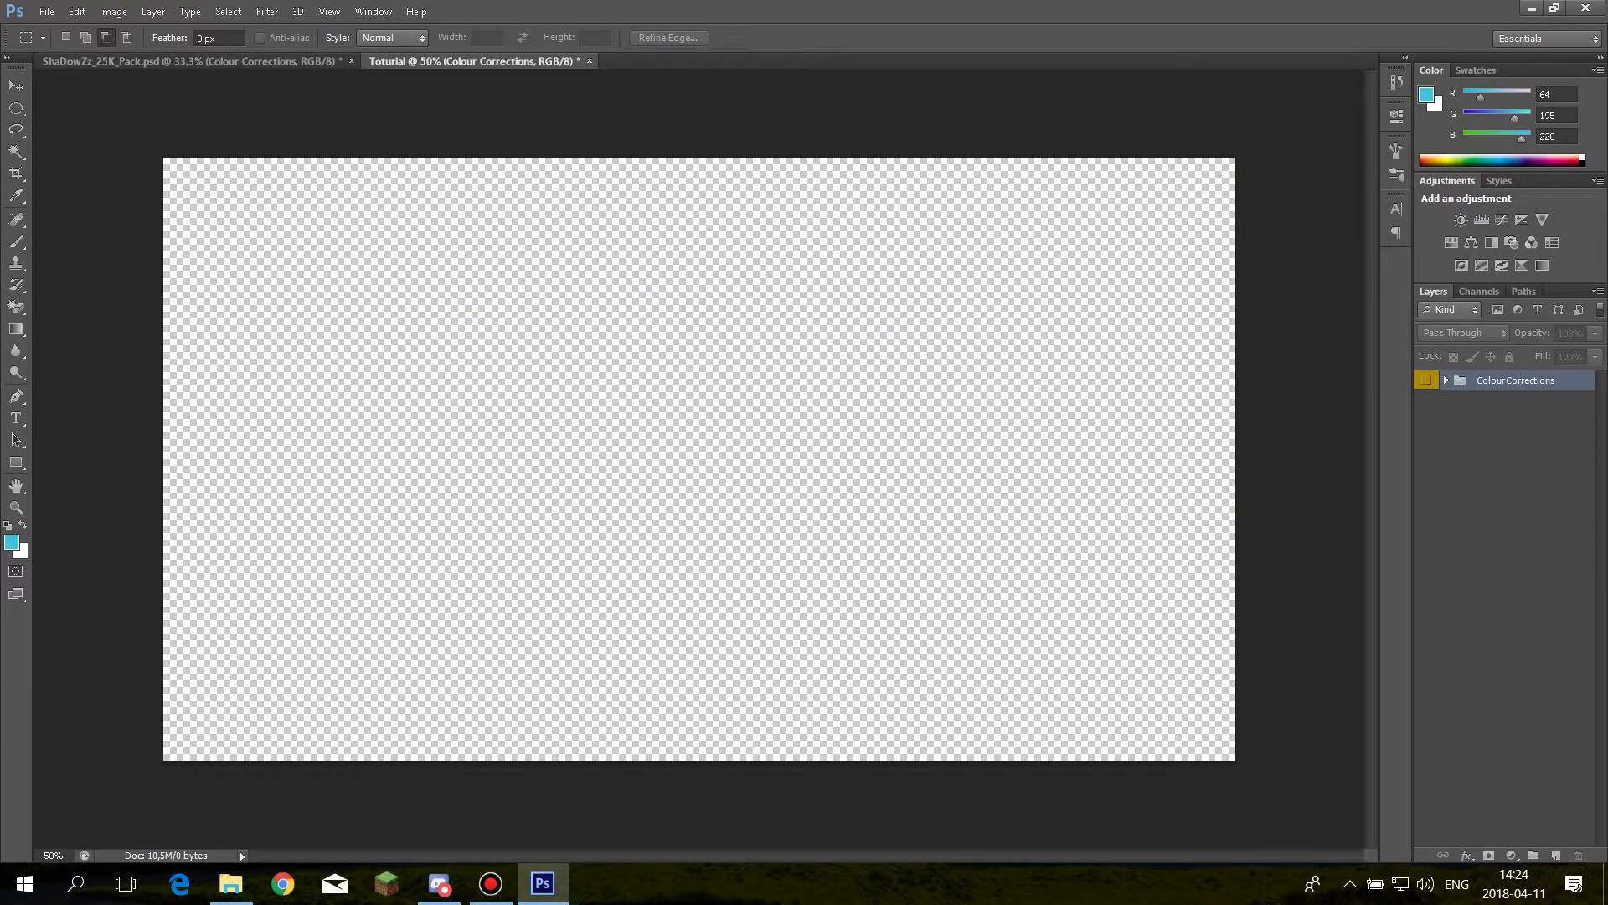
{"action": "left_click", "coordinate": [113, 12]}
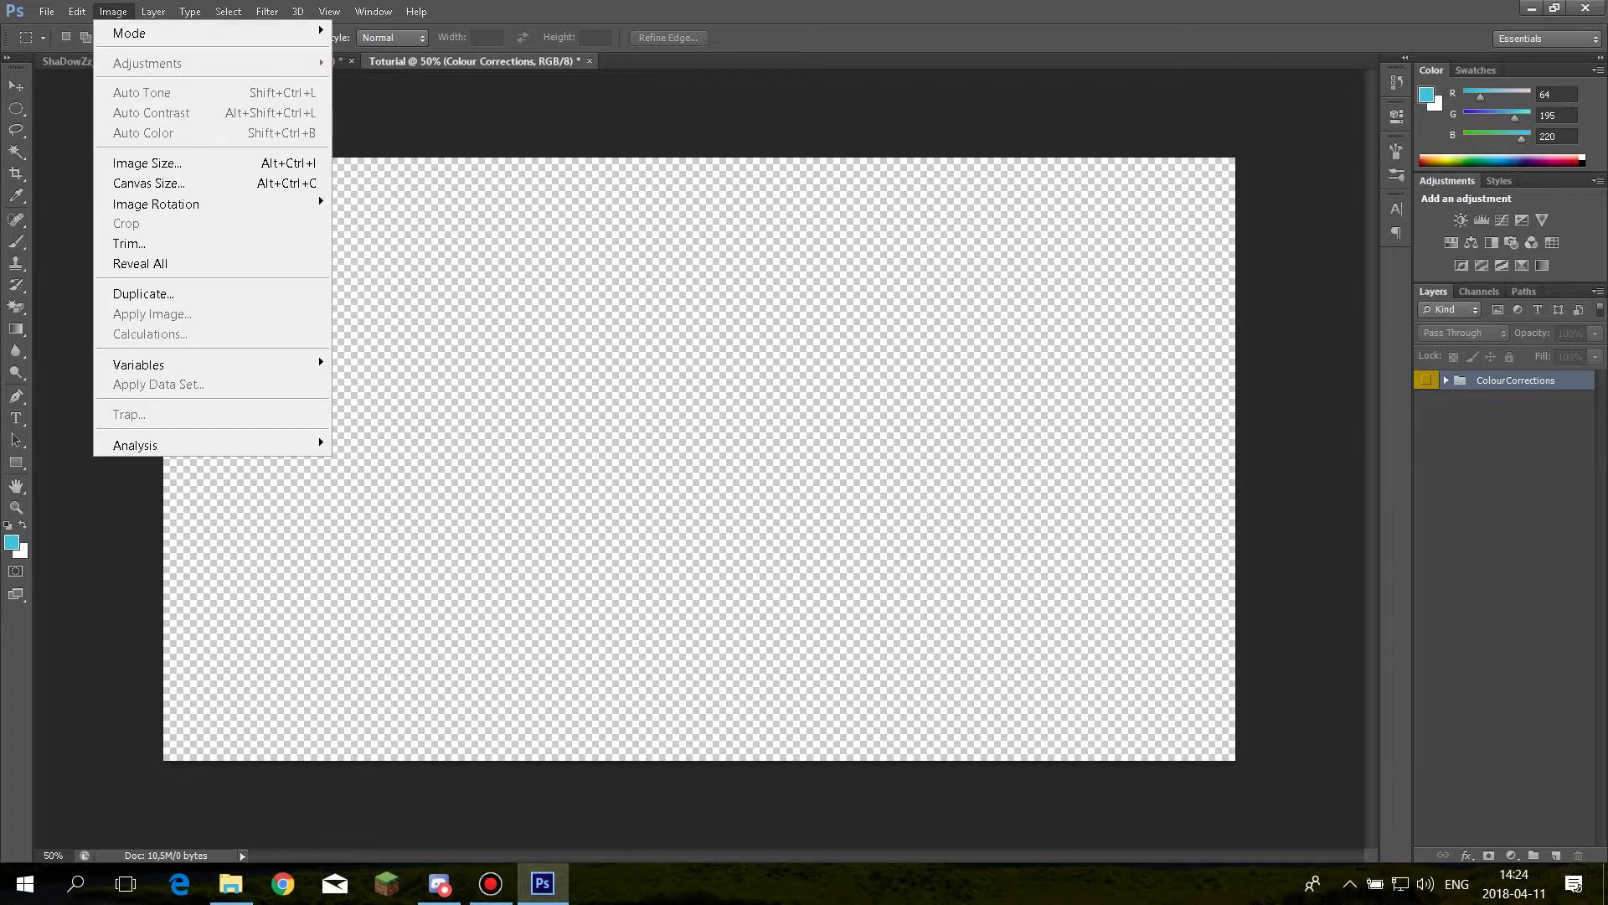
{"action": "left_click", "coordinate": [146, 162]}
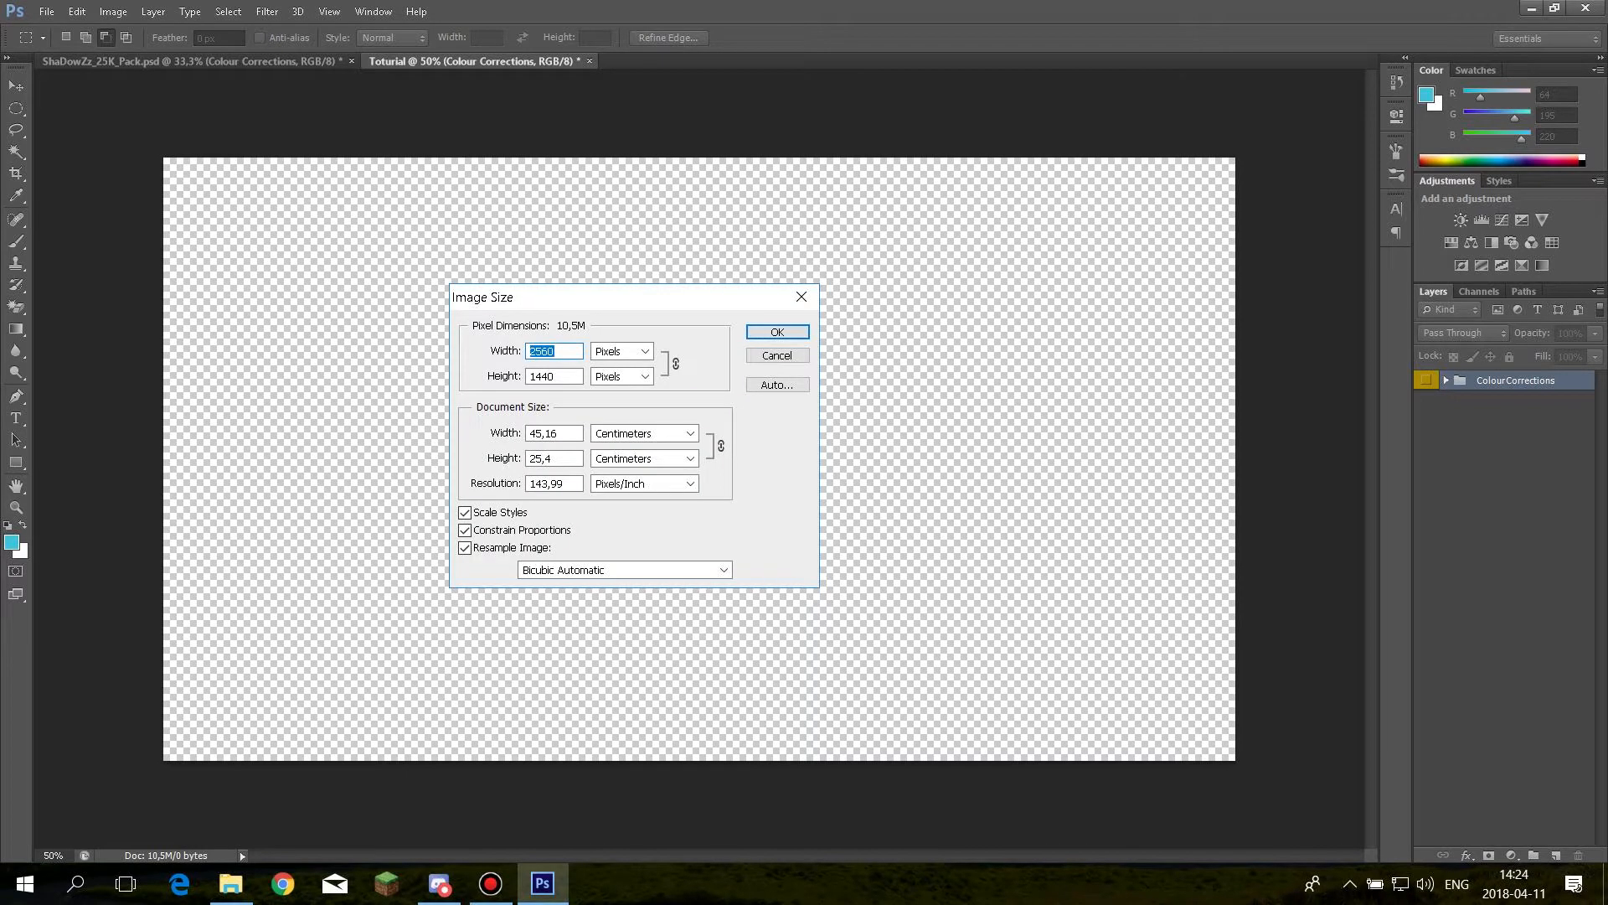
{"action": "type", "text": "1920"}
{"action": "key", "text": "Return"}
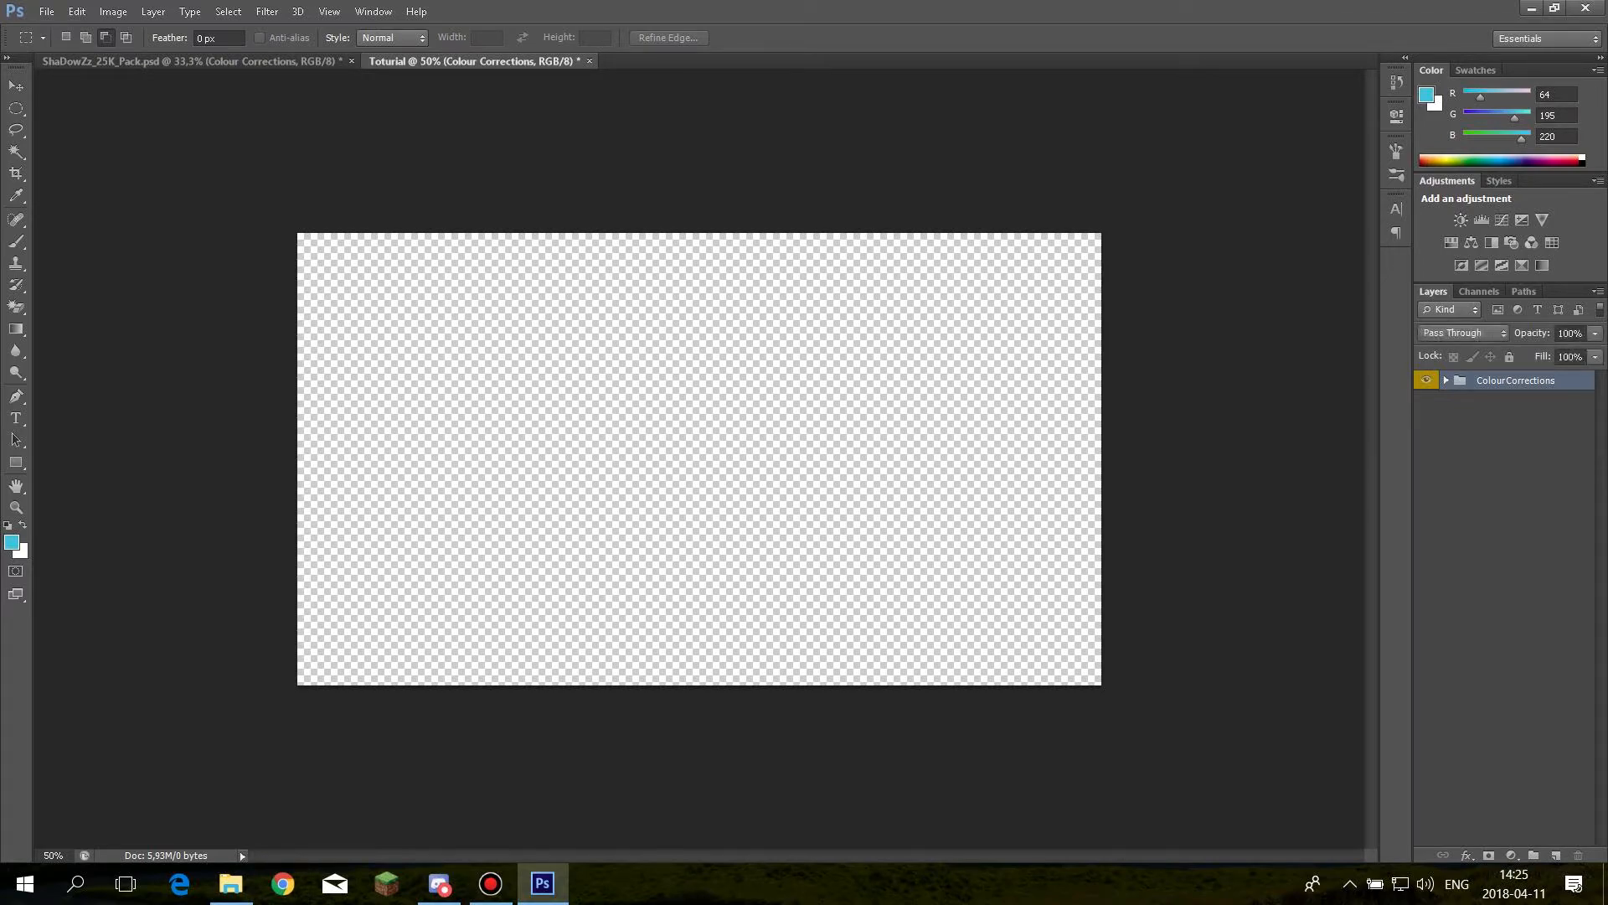
Look through the numbered subgroups inside the Colour Corrections group and collapse the group again
{"action": "left_click", "coordinate": [1446, 380]}
{"action": "scroll", "coordinate": [1504, 609], "scroll_direction": "down", "scroll_amount": 9}
{"action": "scroll", "coordinate": [1504, 608], "scroll_direction": "up", "scroll_amount": 8}
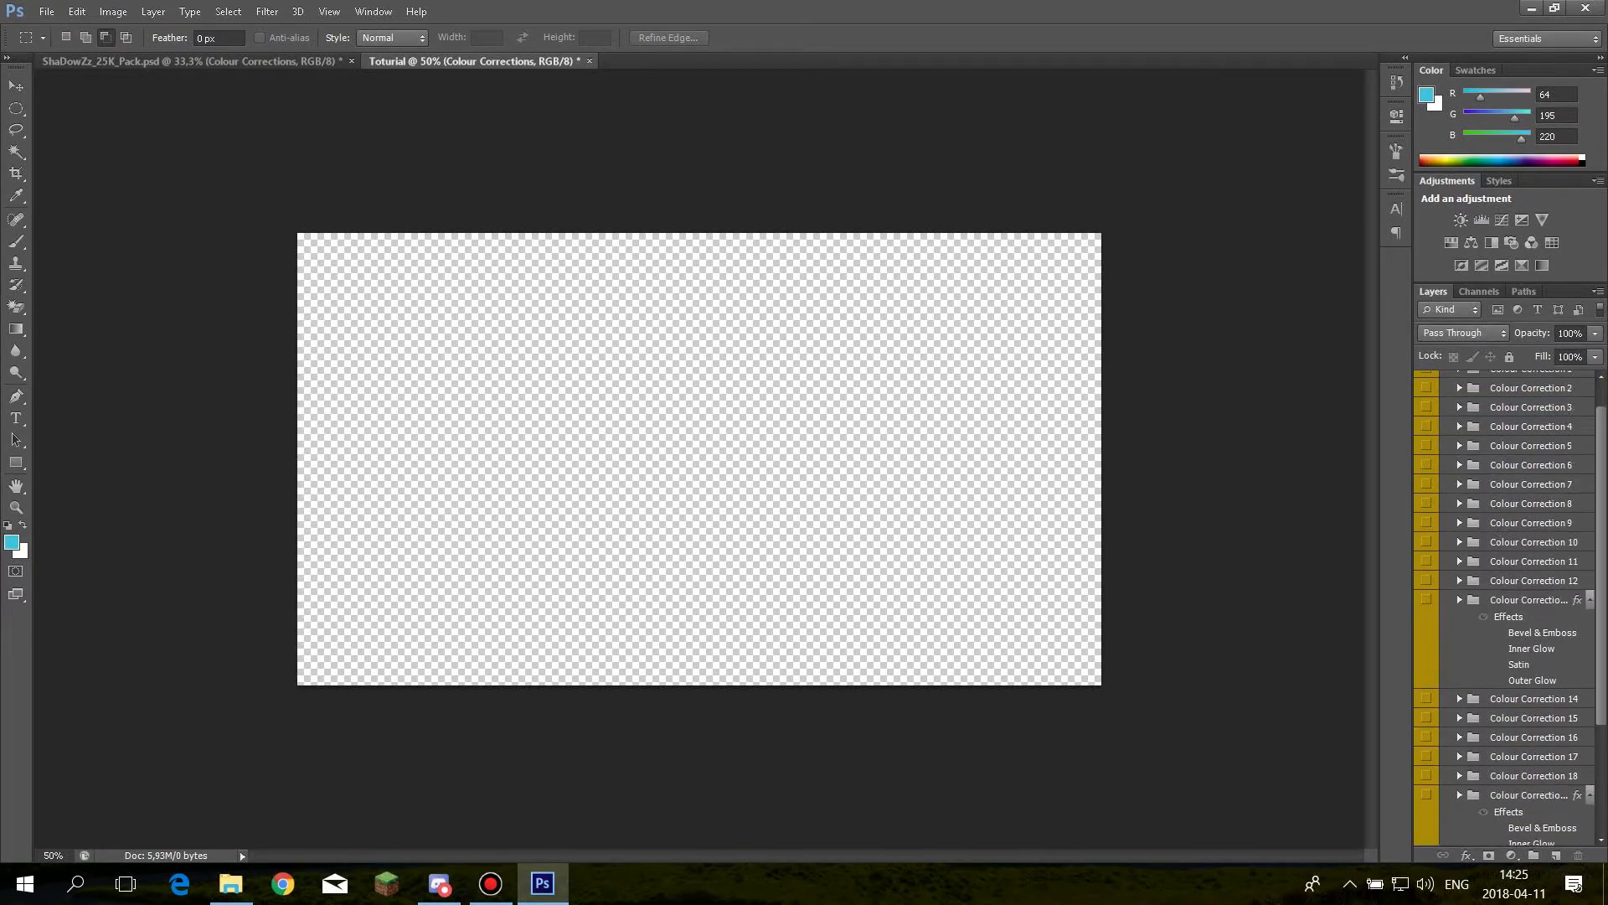
{"action": "scroll", "coordinate": [1504, 609], "scroll_direction": "up", "scroll_amount": 2}
{"action": "scroll", "coordinate": [1504, 608], "scroll_direction": "down", "scroll_amount": 10}
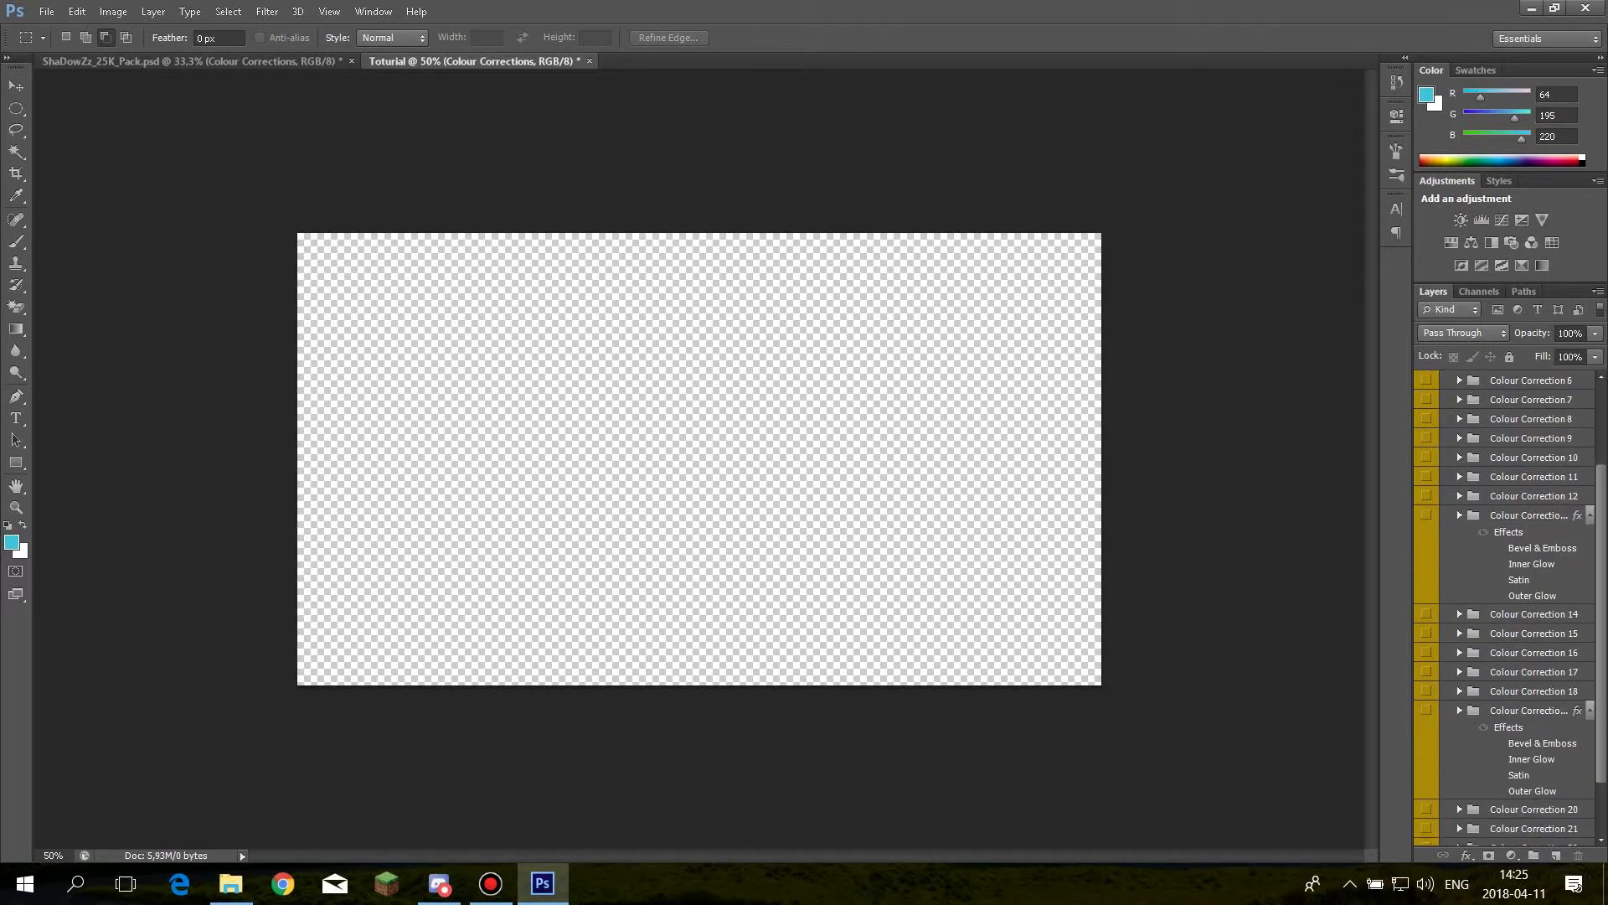
{"action": "scroll", "coordinate": [1504, 608], "scroll_direction": "up", "scroll_amount": 7}
{"action": "scroll", "coordinate": [1505, 608], "scroll_direction": "up", "scroll_amount": 3}
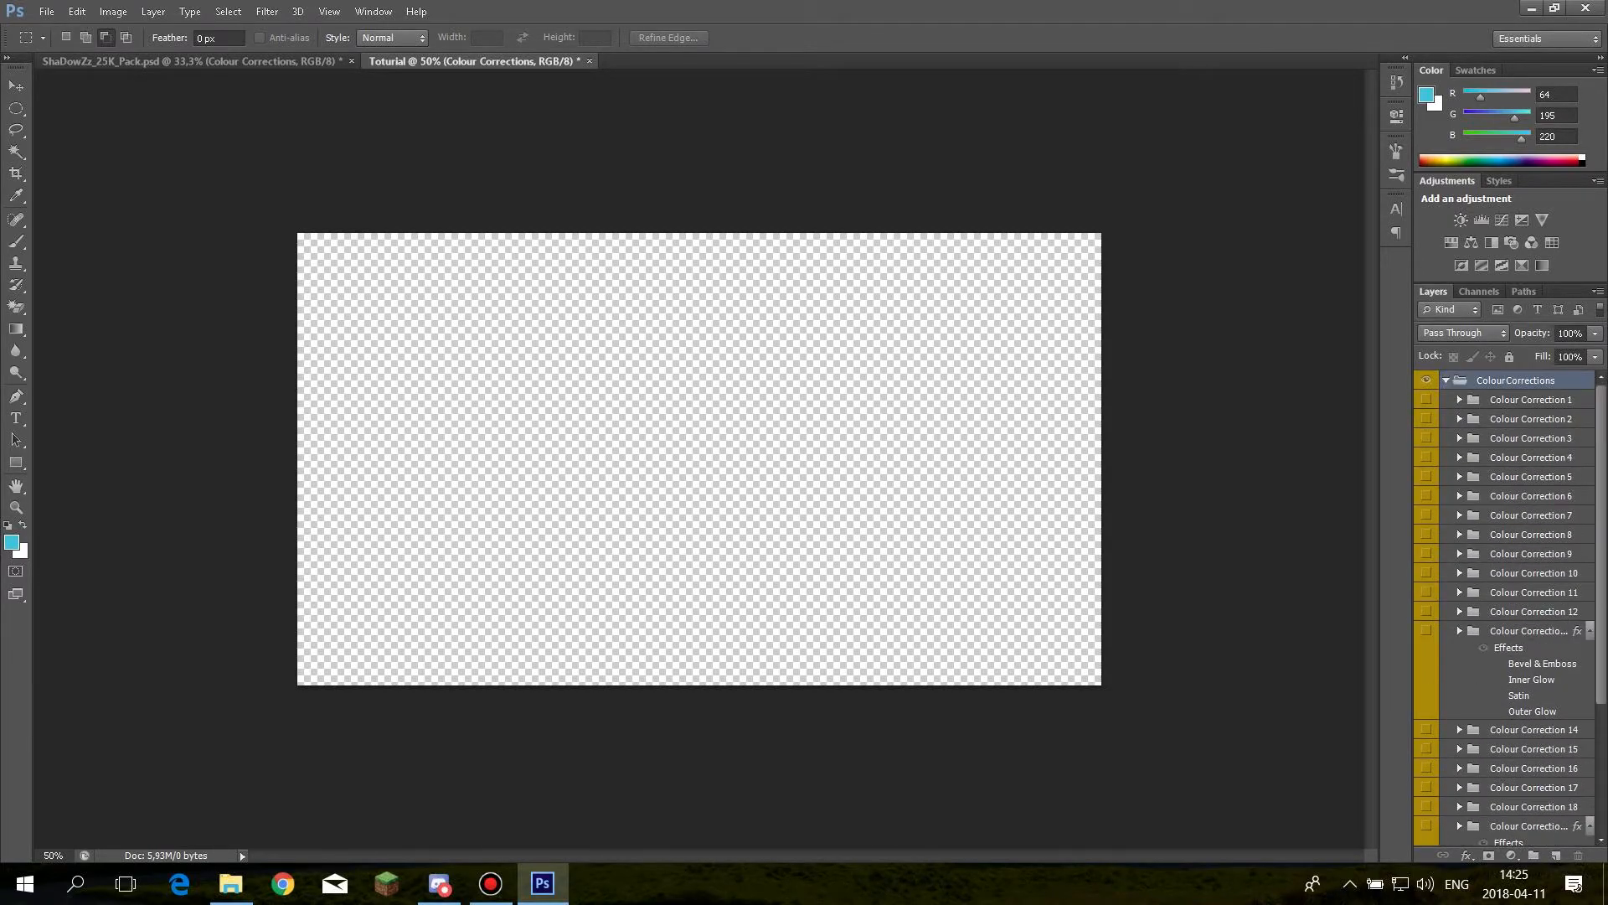
{"action": "left_click", "coordinate": [1446, 381]}
{"action": "left_click", "coordinate": [1427, 381]}
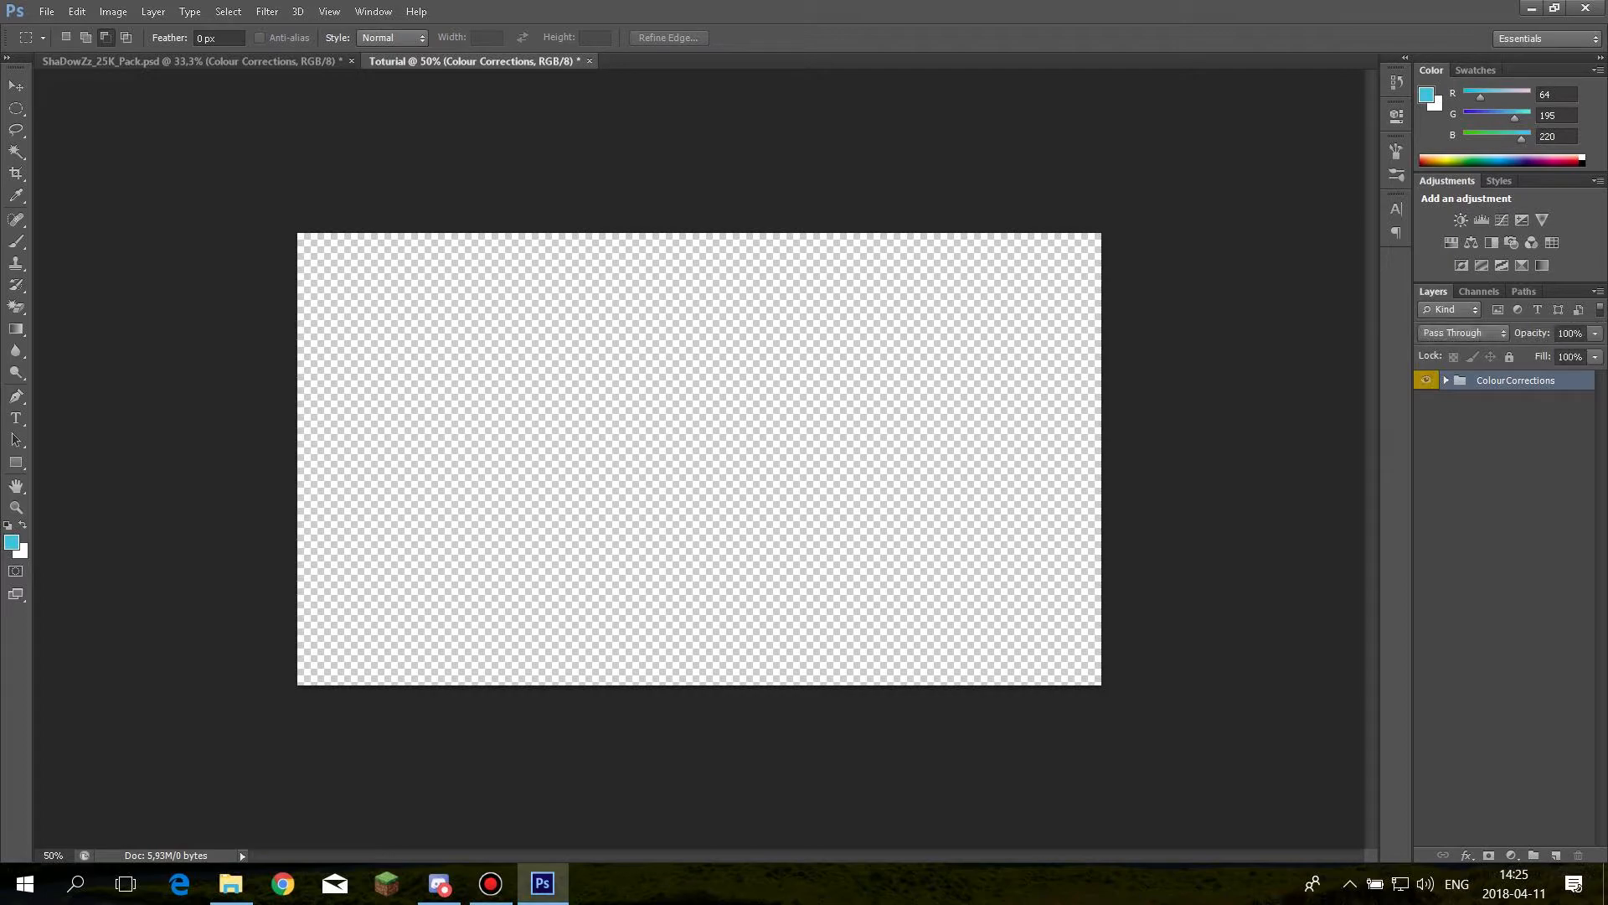
{"action": "left_click", "coordinate": [1446, 381]}
{"action": "scroll", "coordinate": [1504, 608], "scroll_direction": "down", "scroll_amount": 9}
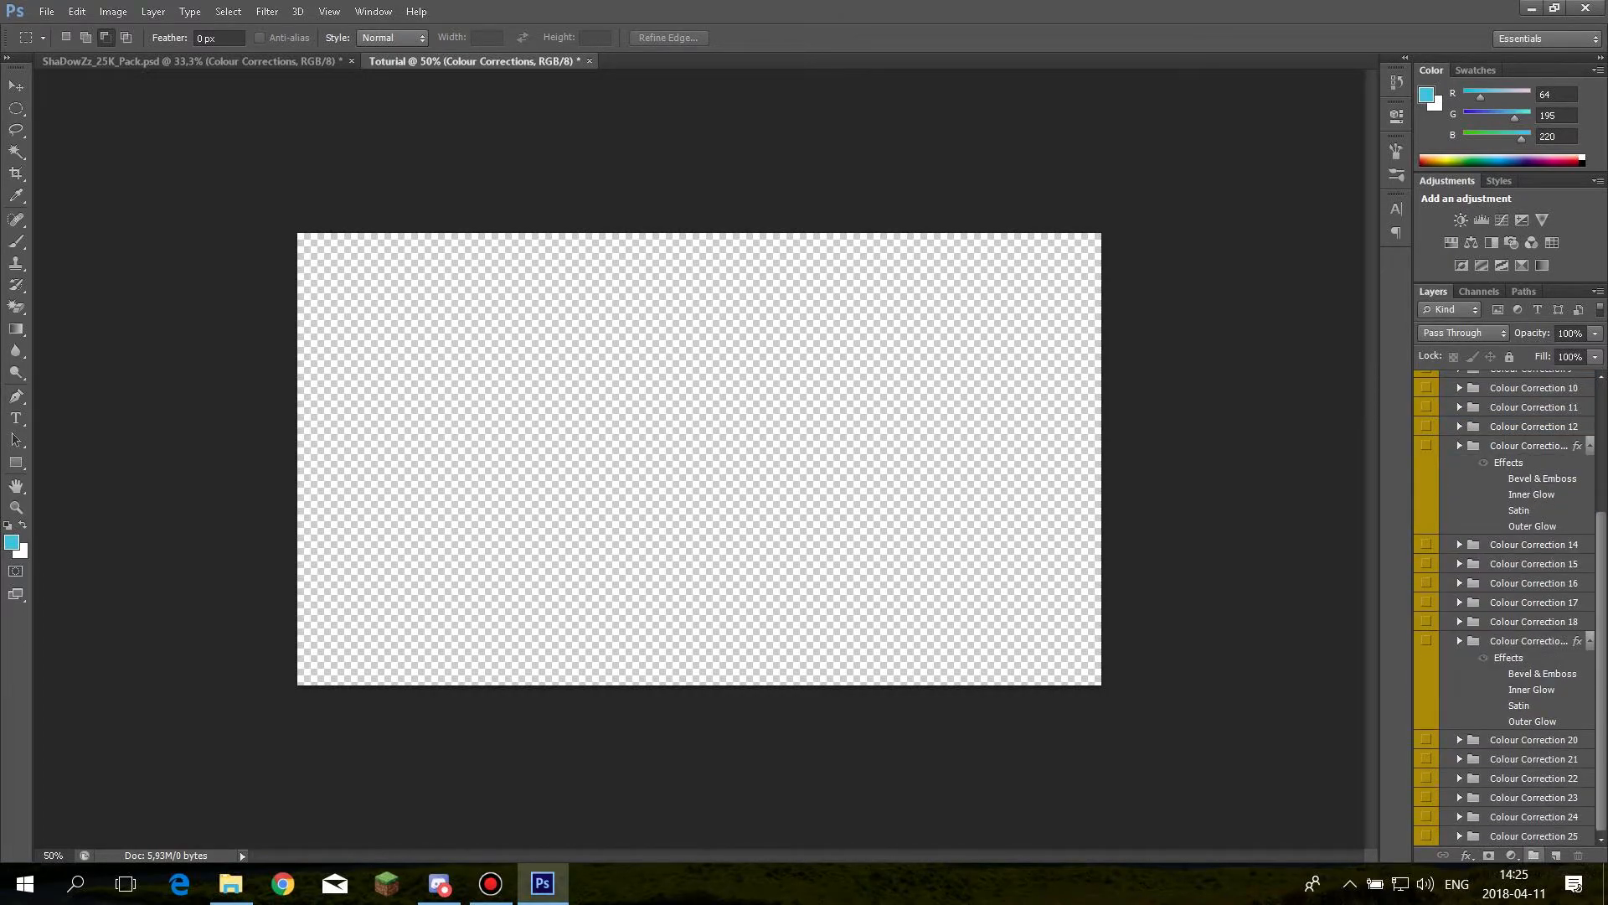
{"action": "left_click", "coordinate": [1534, 816]}
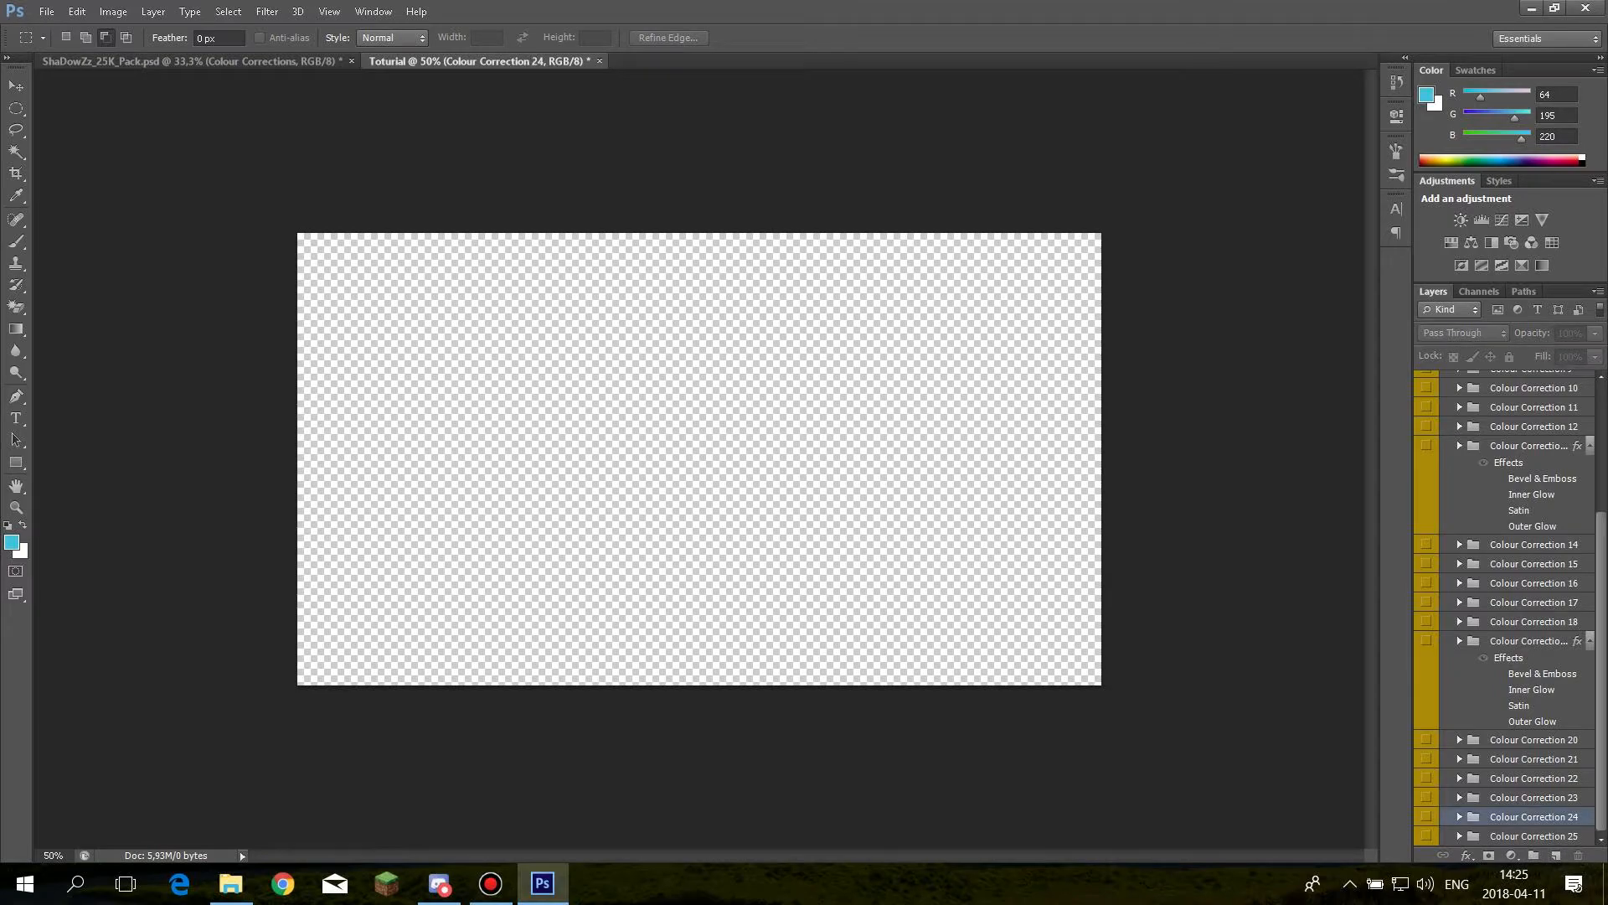
{"action": "scroll", "coordinate": [1505, 608], "scroll_direction": "up", "scroll_amount": 5}
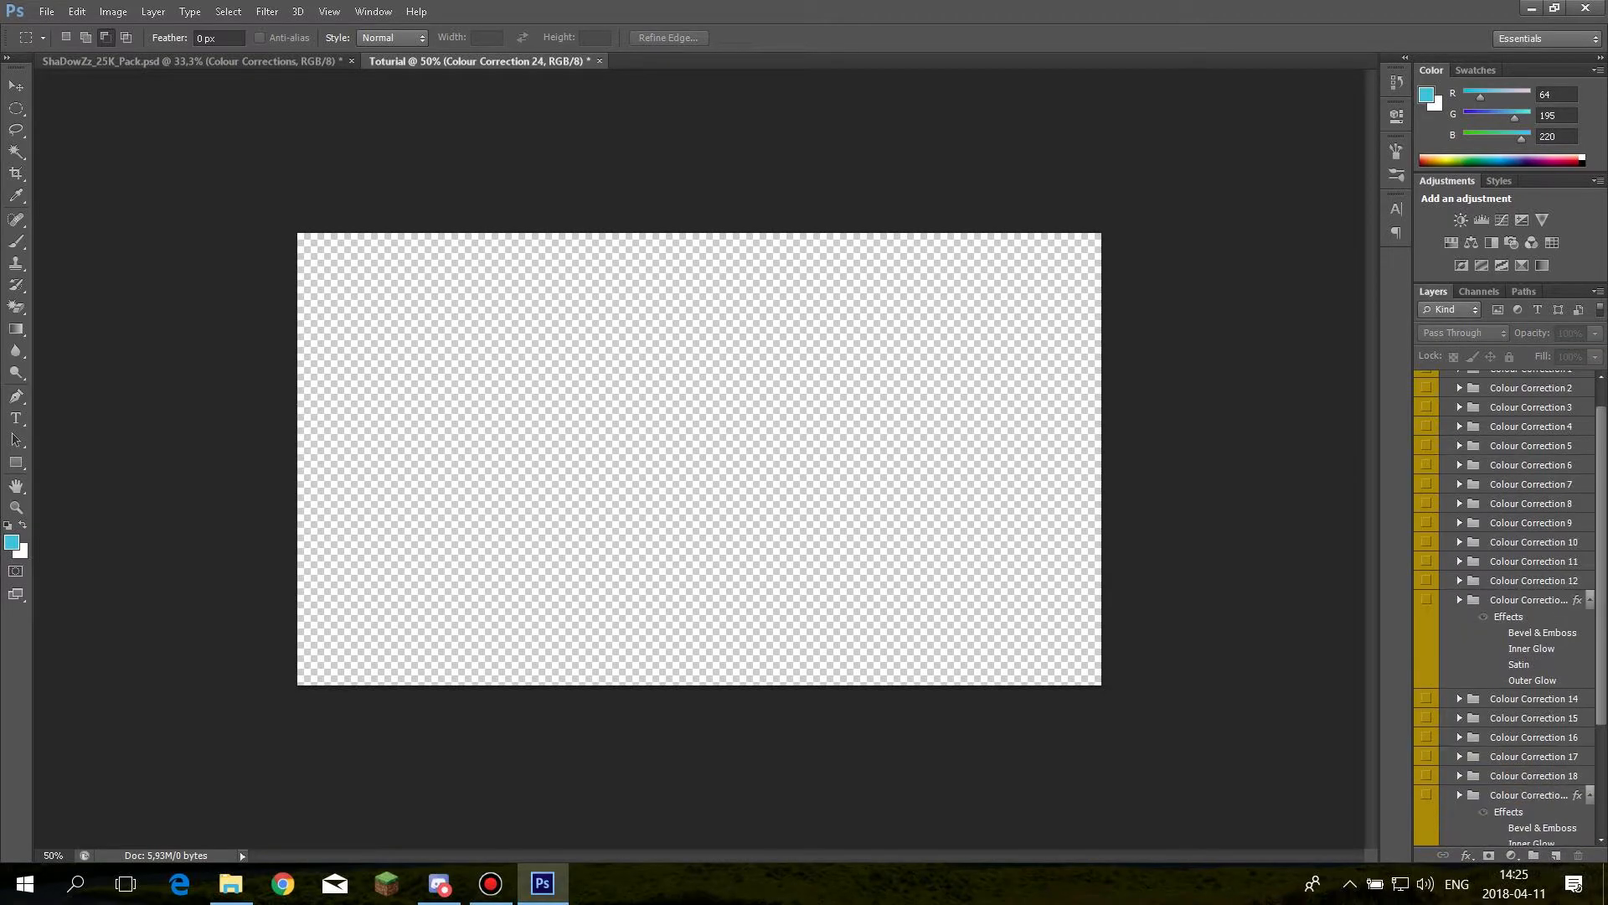
{"action": "left_click", "coordinate": [1446, 381]}
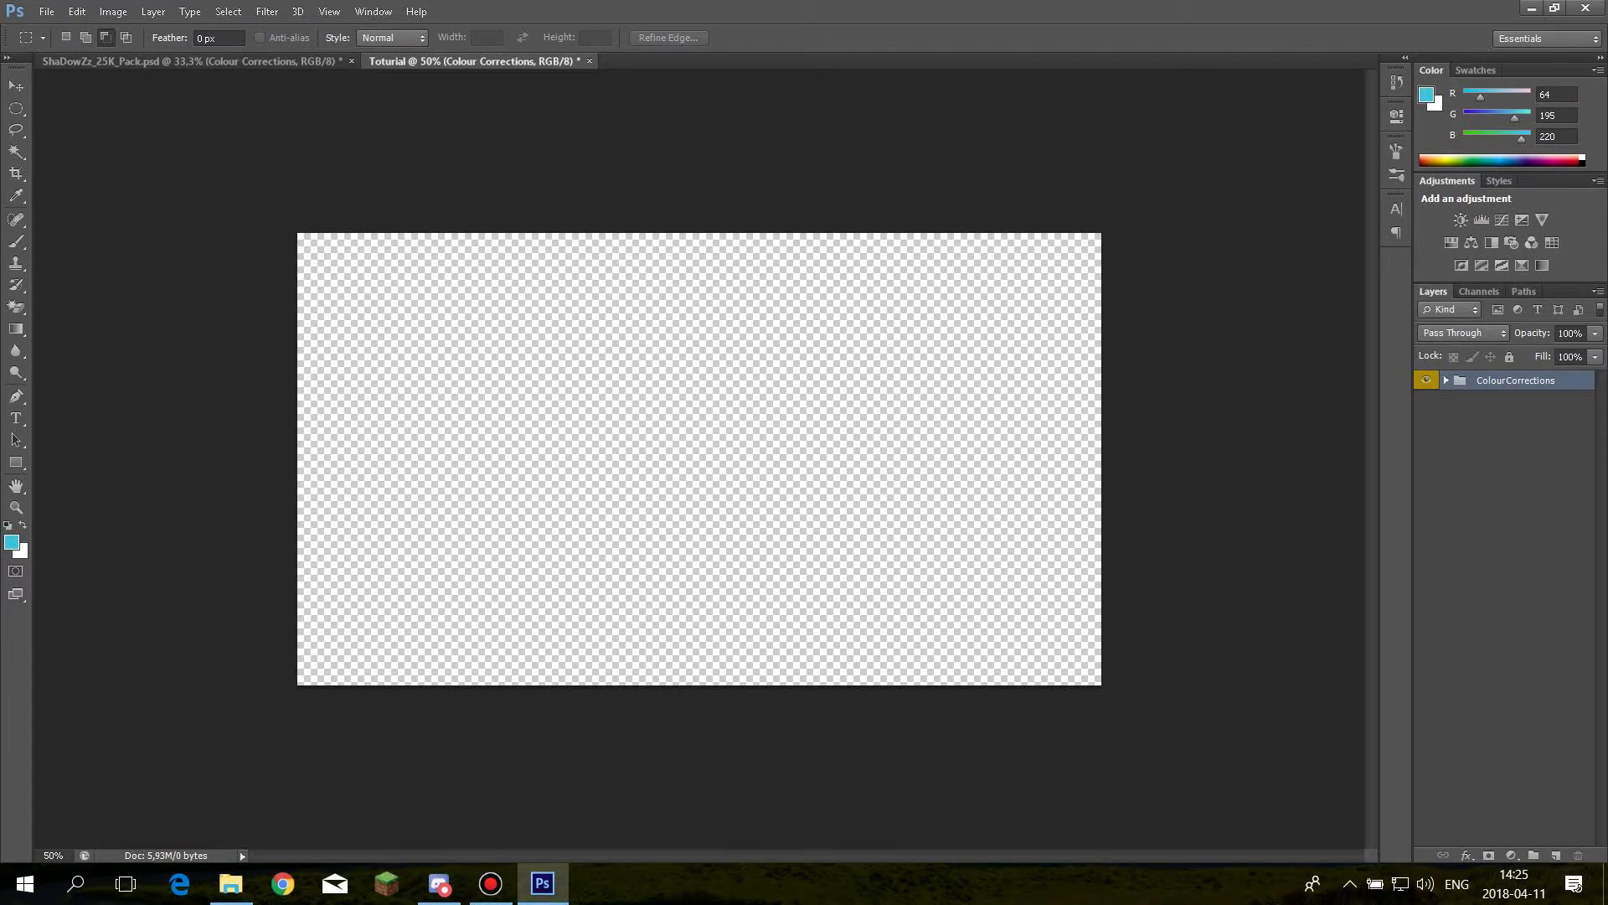
Place the 2018-01-07_19.41.04.png image from the Screenshots folder into the Toturial document as the background, filling the canvas
{"action": "left_click", "coordinate": [231, 884]}
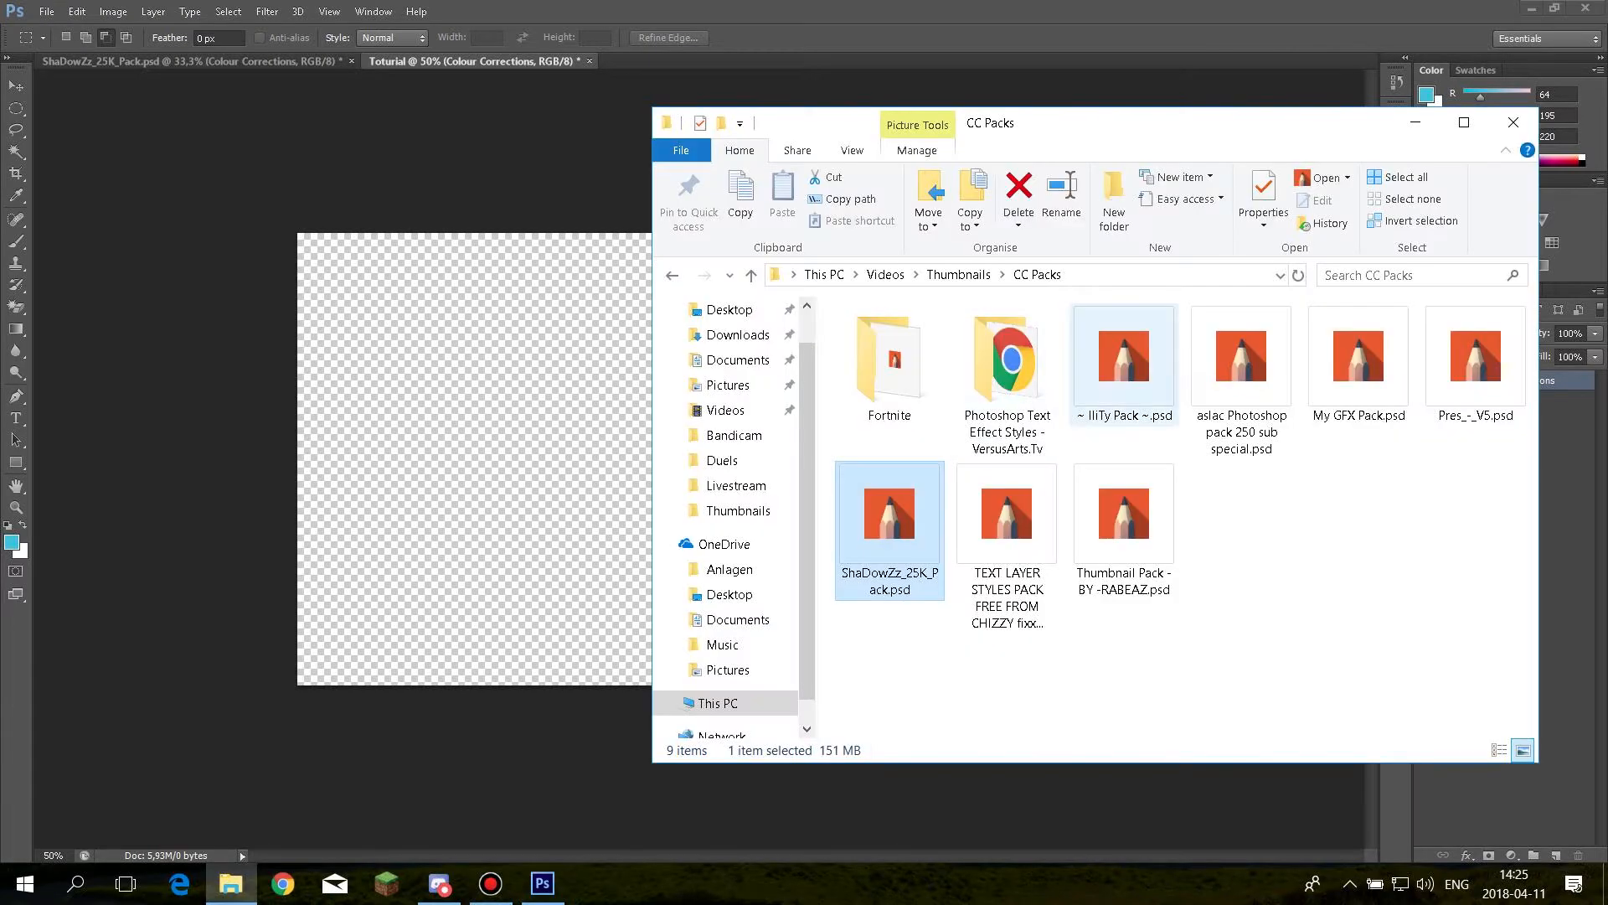
{"action": "left_click", "coordinate": [958, 274]}
{"action": "left_click", "coordinate": [1358, 365]}
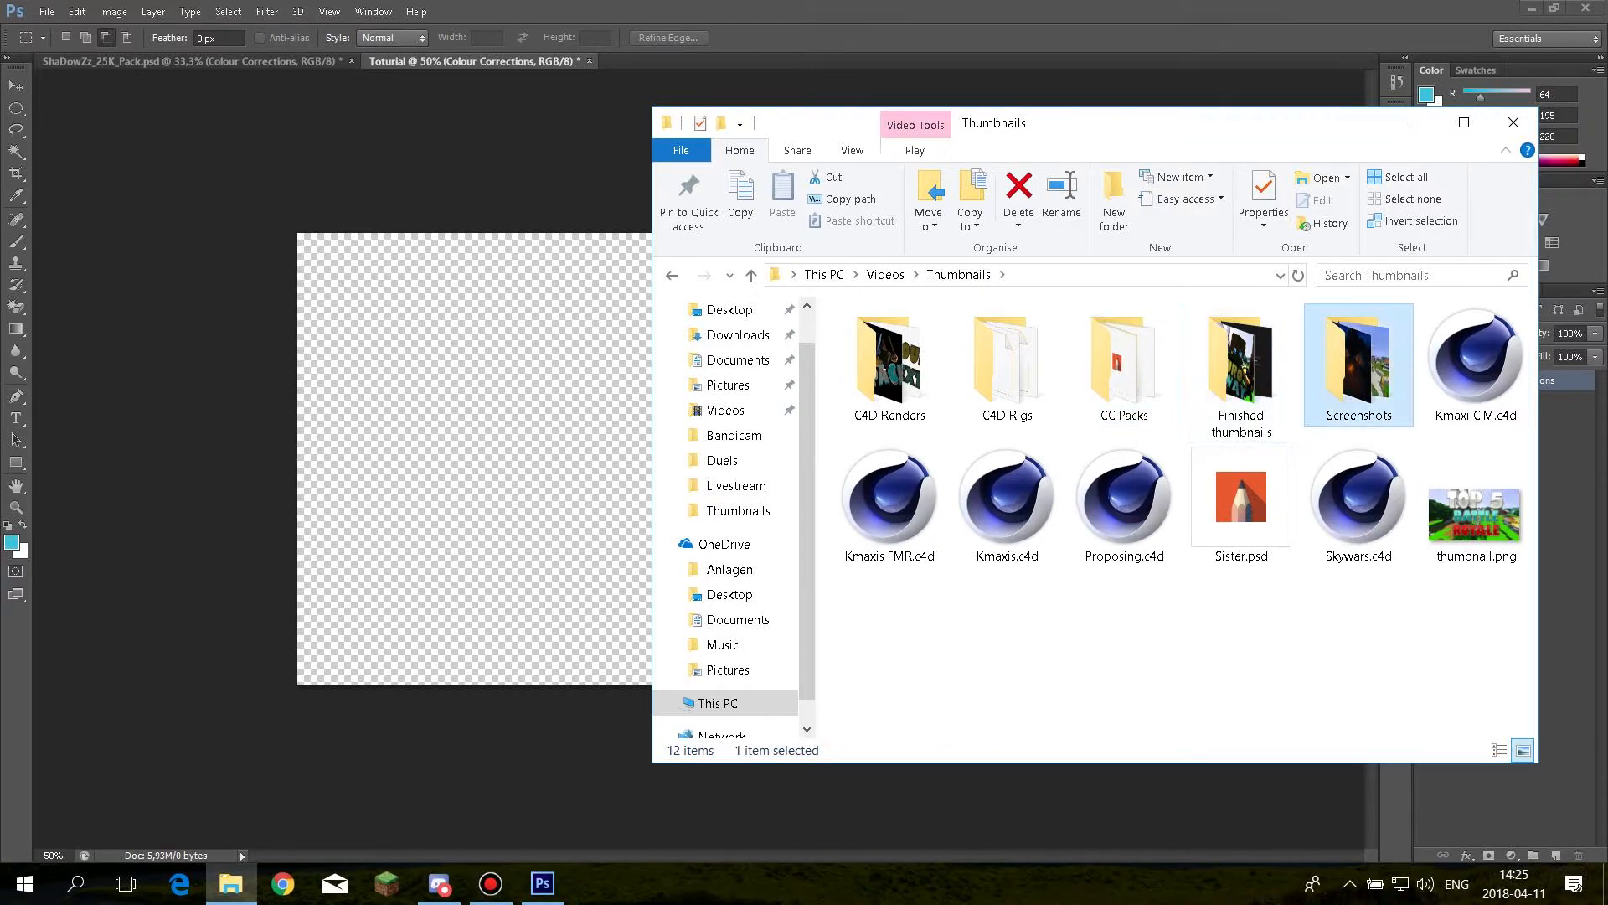
{"action": "double_click", "coordinate": [1359, 365]}
{"action": "mouse_move", "coordinate": [1005, 335]}
{"action": "left_mouse_down"}
{"action": "mouse_move", "coordinate": [972, 306]}
{"action": "mouse_move", "coordinate": [992, 316]}
{"action": "left_mouse_up"}
{"action": "left_click_drag", "start_coordinate": [888, 339], "coordinate": [520, 423]}
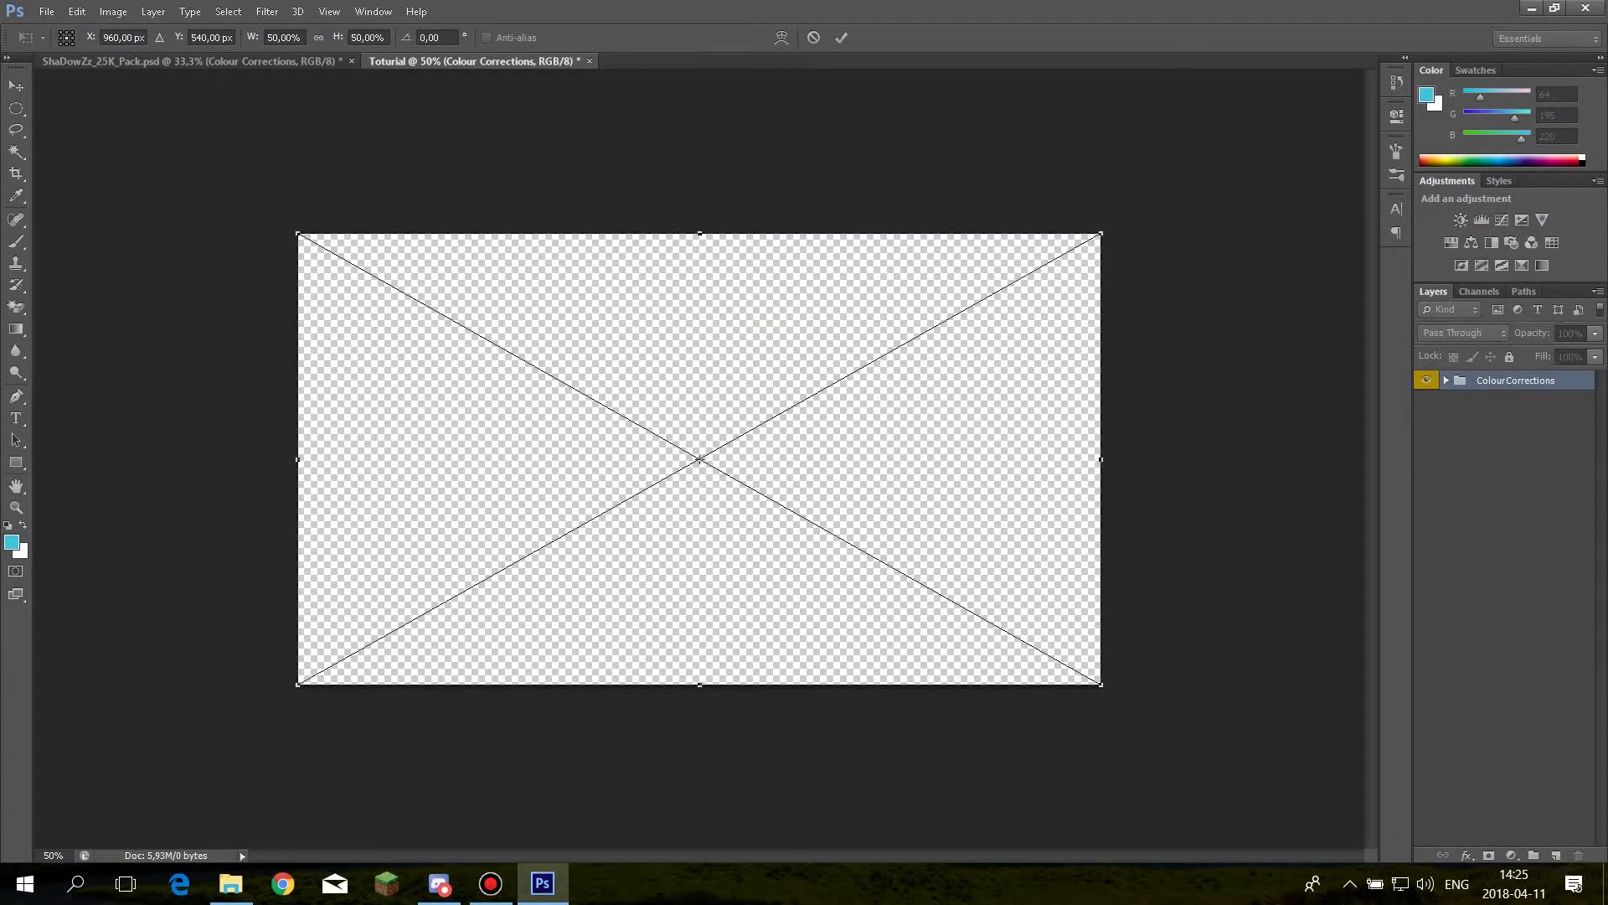
{"action": "left_click", "coordinate": [841, 38]}
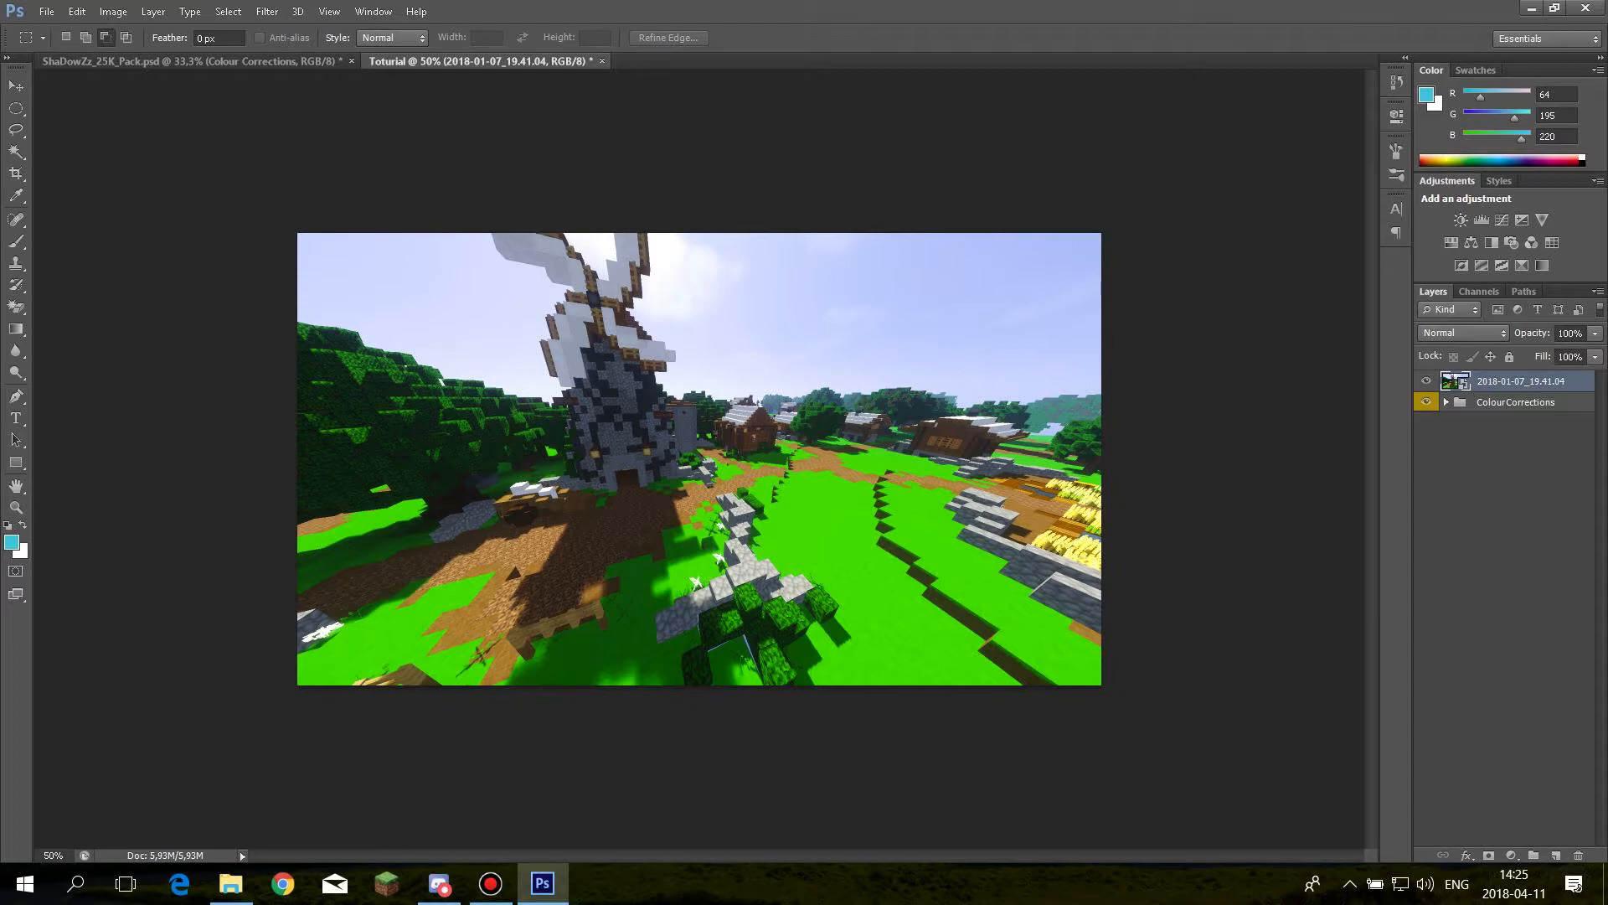
Place the Toturial character-and-text render from the C4D Renders folder above the background screenshot, filling the canvas
{"action": "left_click", "coordinate": [231, 884]}
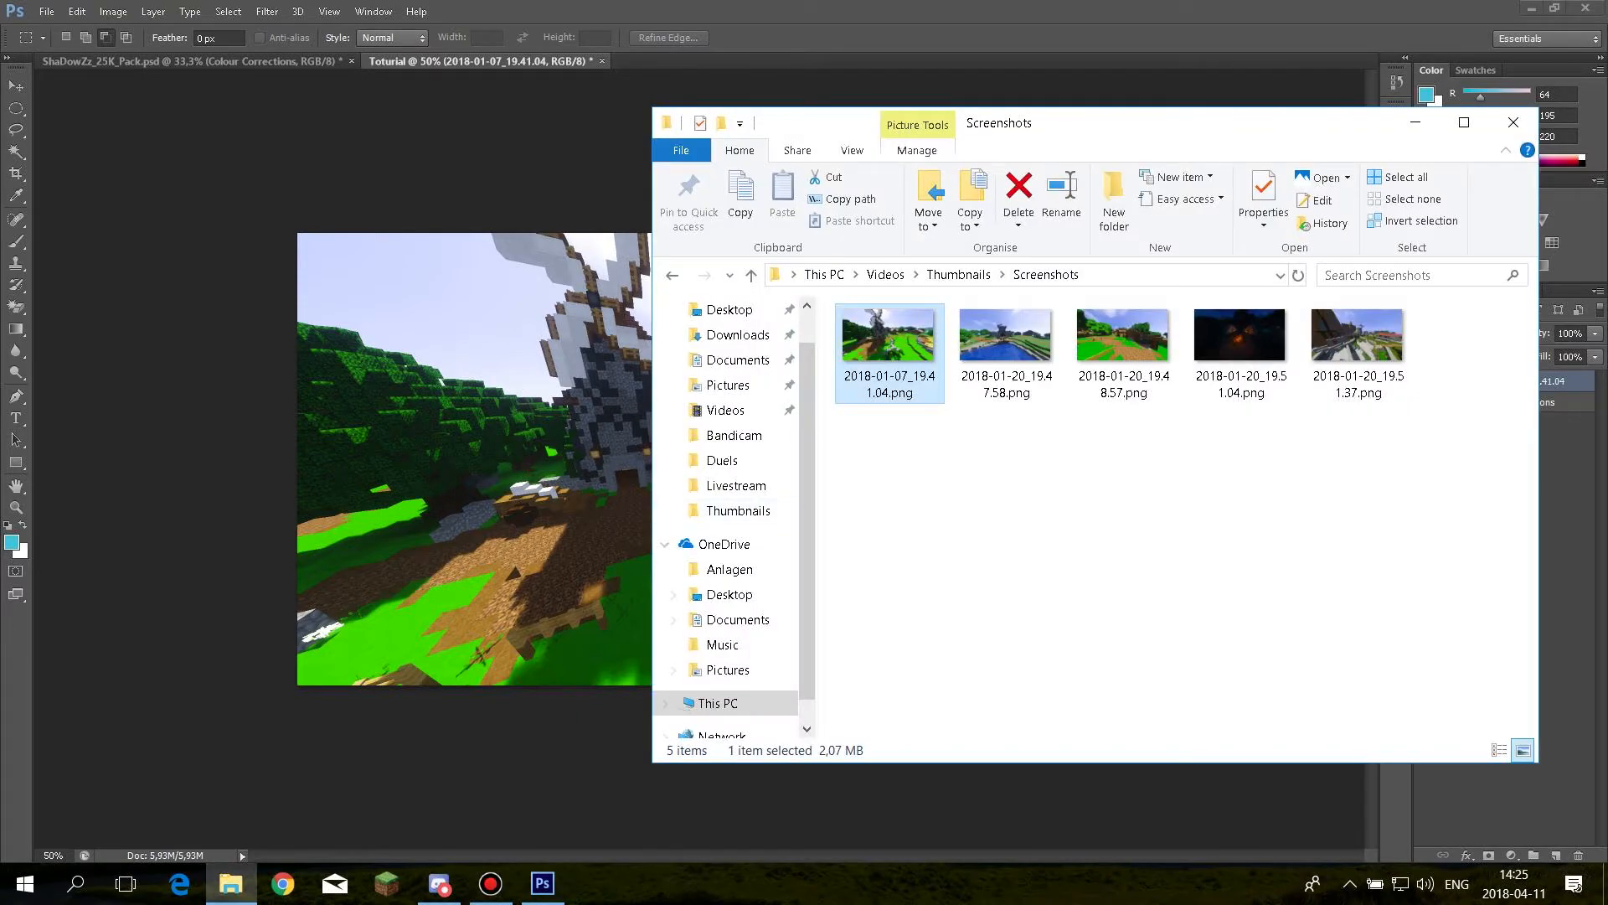
{"action": "left_click", "coordinate": [959, 275]}
{"action": "double_click", "coordinate": [890, 343]}
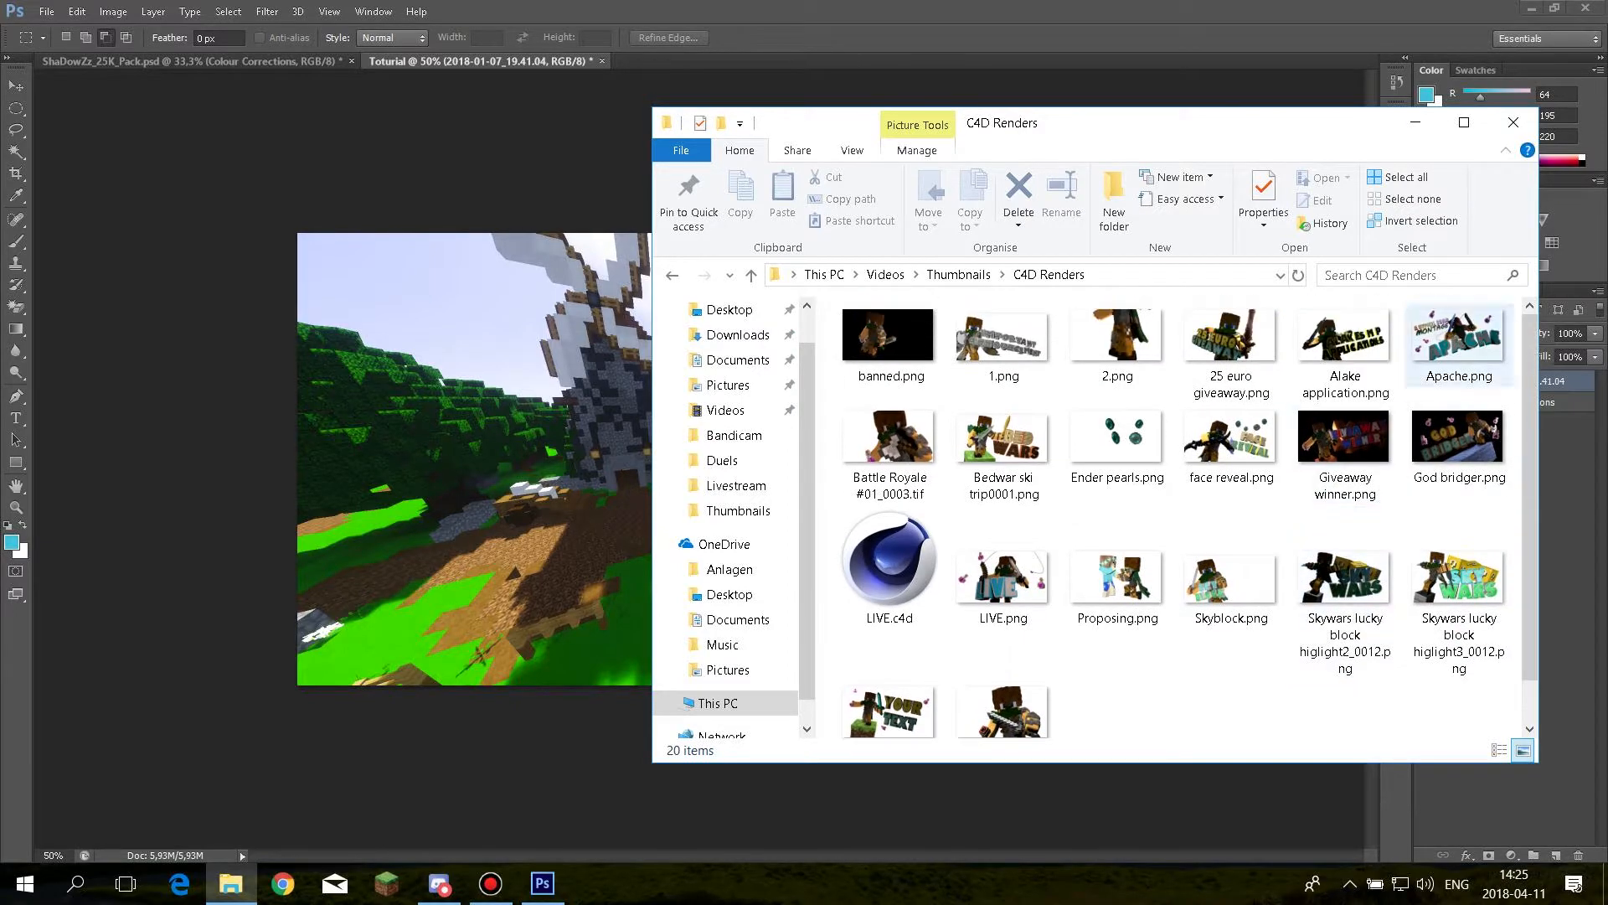
{"action": "scroll", "coordinate": [1003, 452], "scroll_direction": "down", "scroll_amount": 1}
{"action": "left_click_drag", "start_coordinate": [889, 674], "coordinate": [872, 795]}
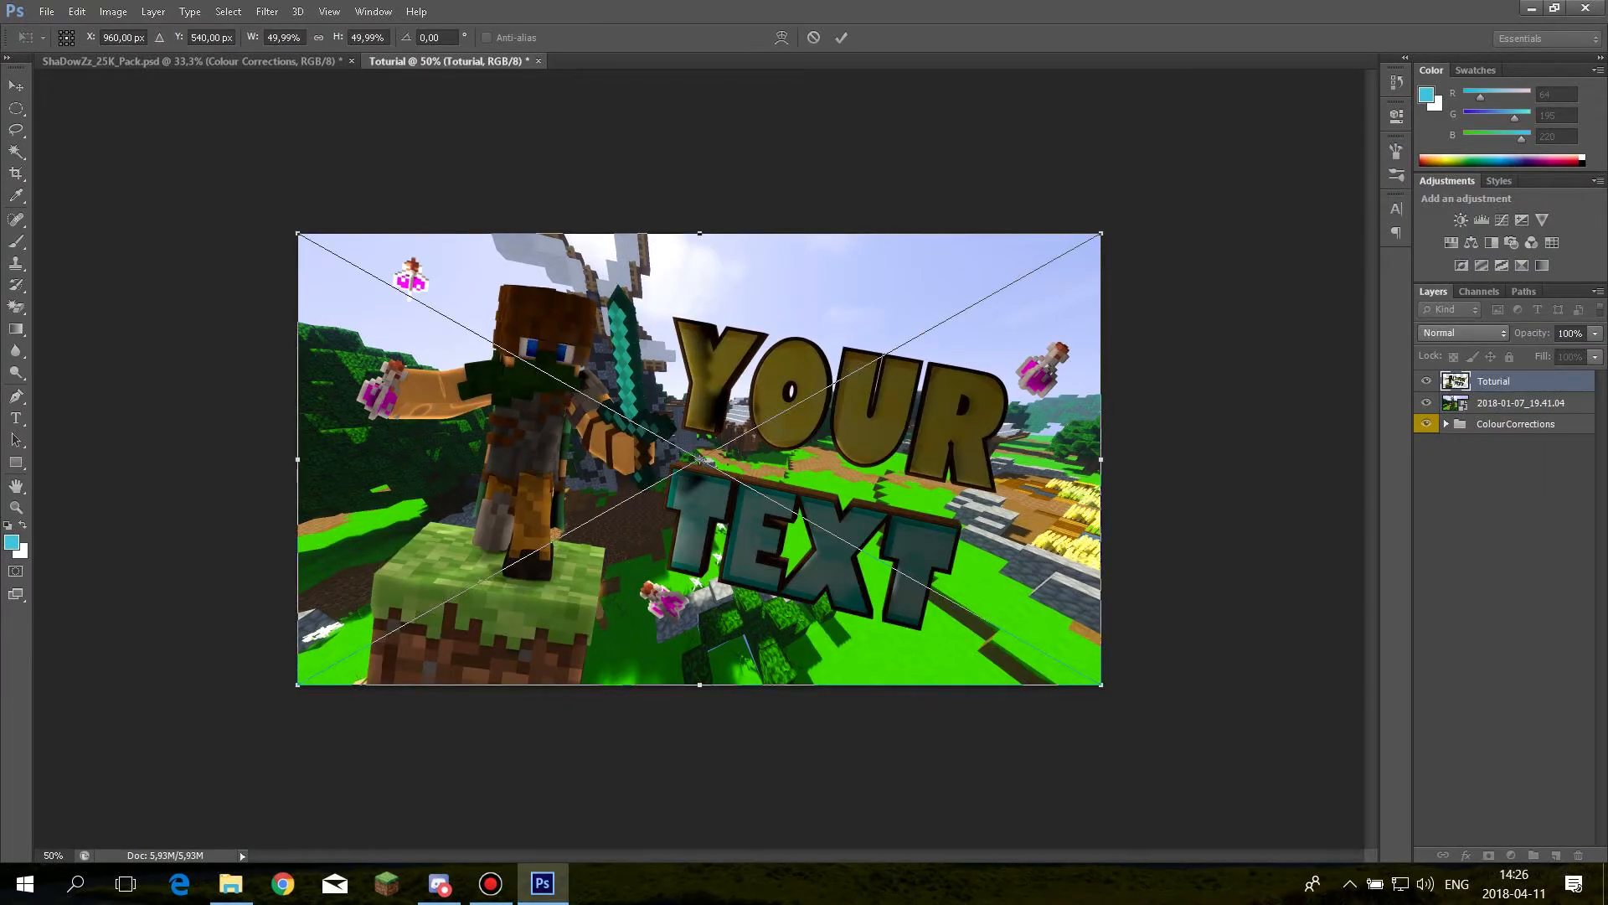
{"action": "left_click", "coordinate": [841, 37]}
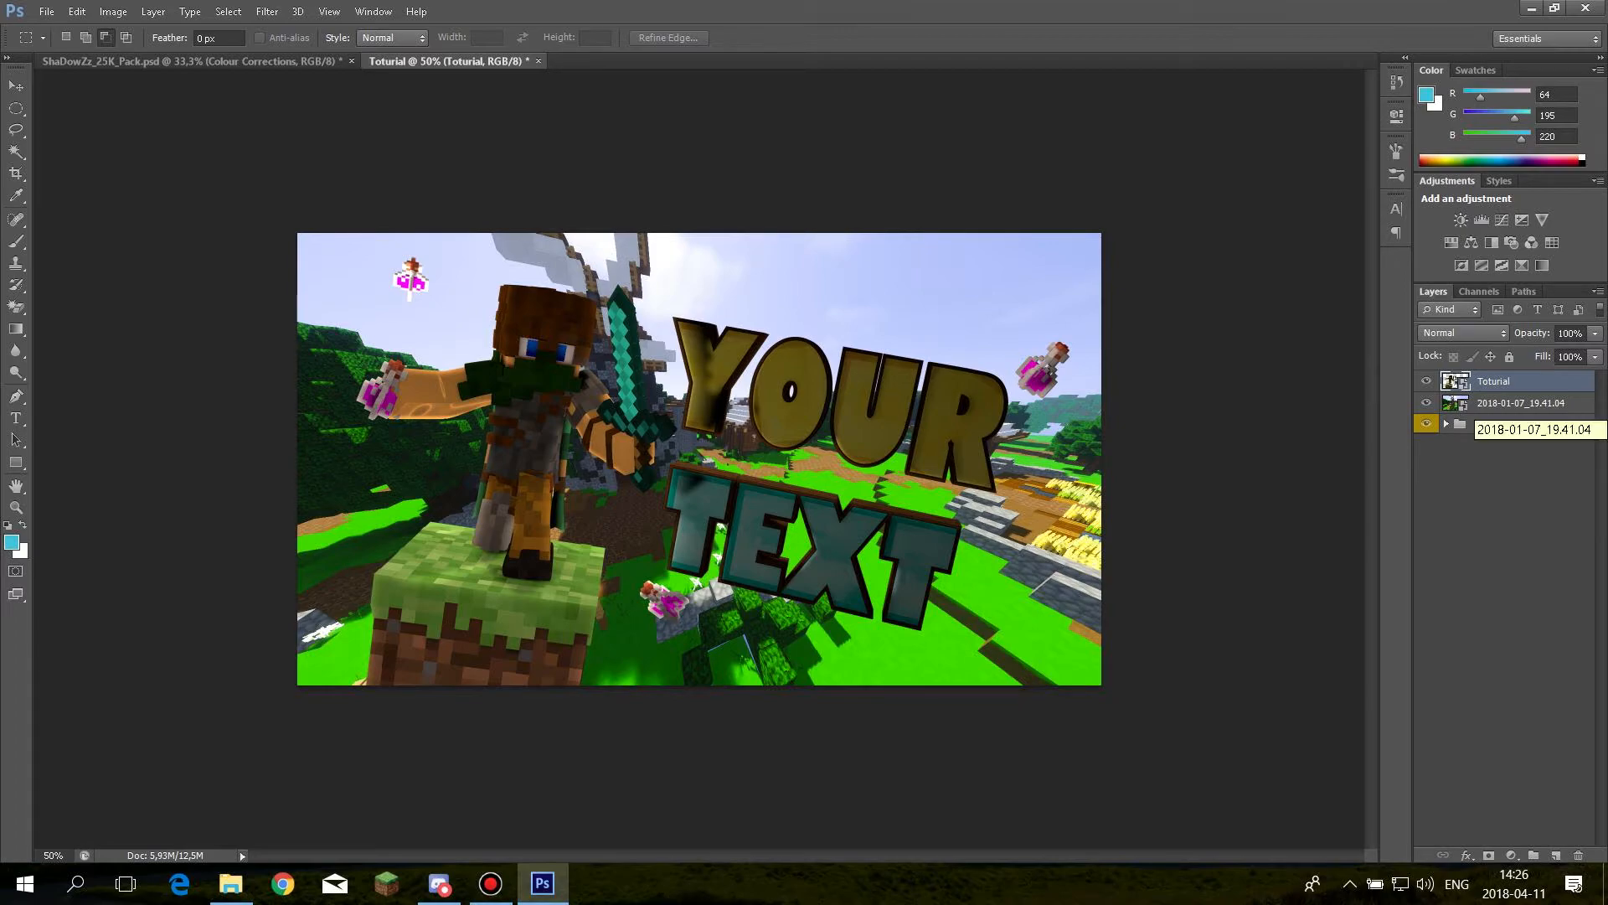
Apply a Gaussian Blur with a 7,4 pixel radius to the 2018-01-07_19.41.04 background layer
{"action": "left_click", "coordinate": [1456, 402]}
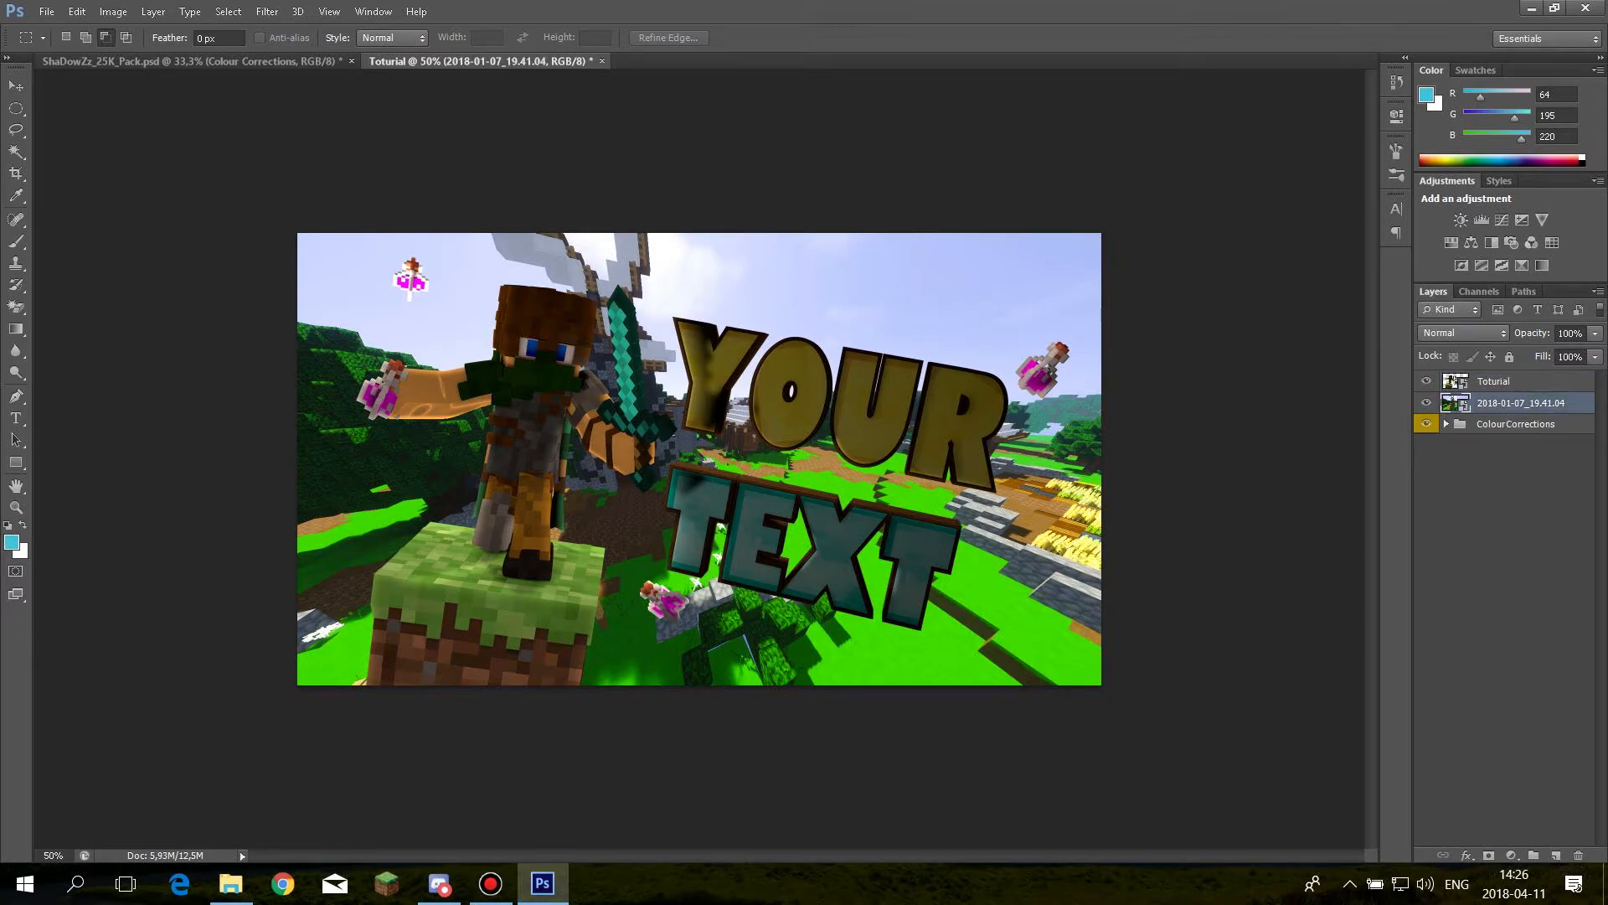
{"action": "left_click", "coordinate": [267, 11]}
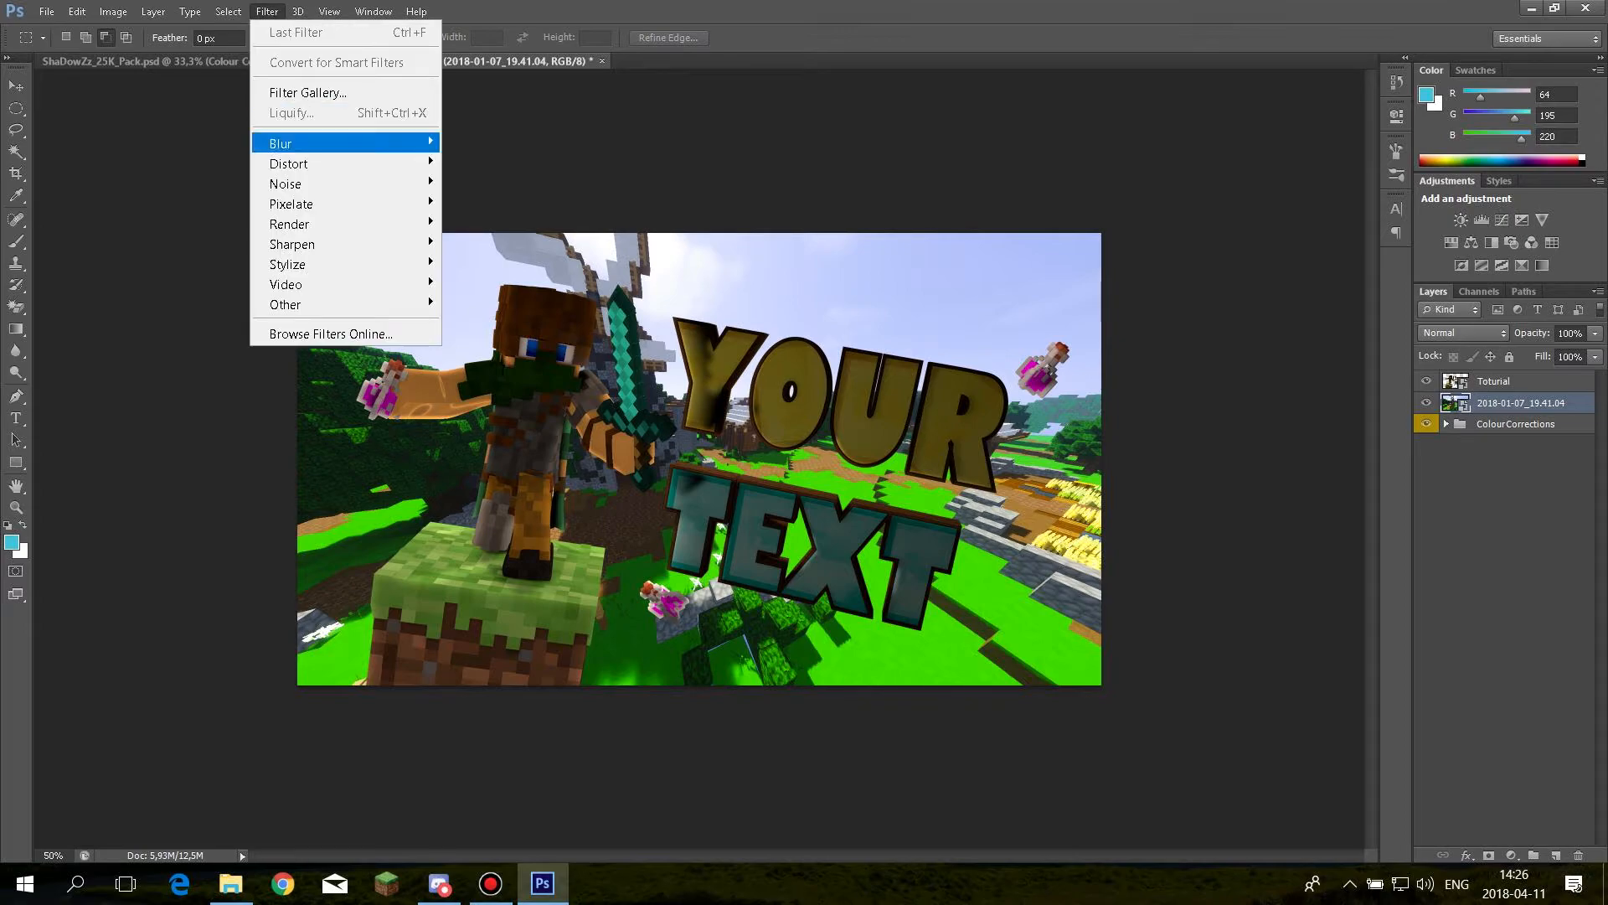
{"action": "left_click", "coordinate": [502, 272]}
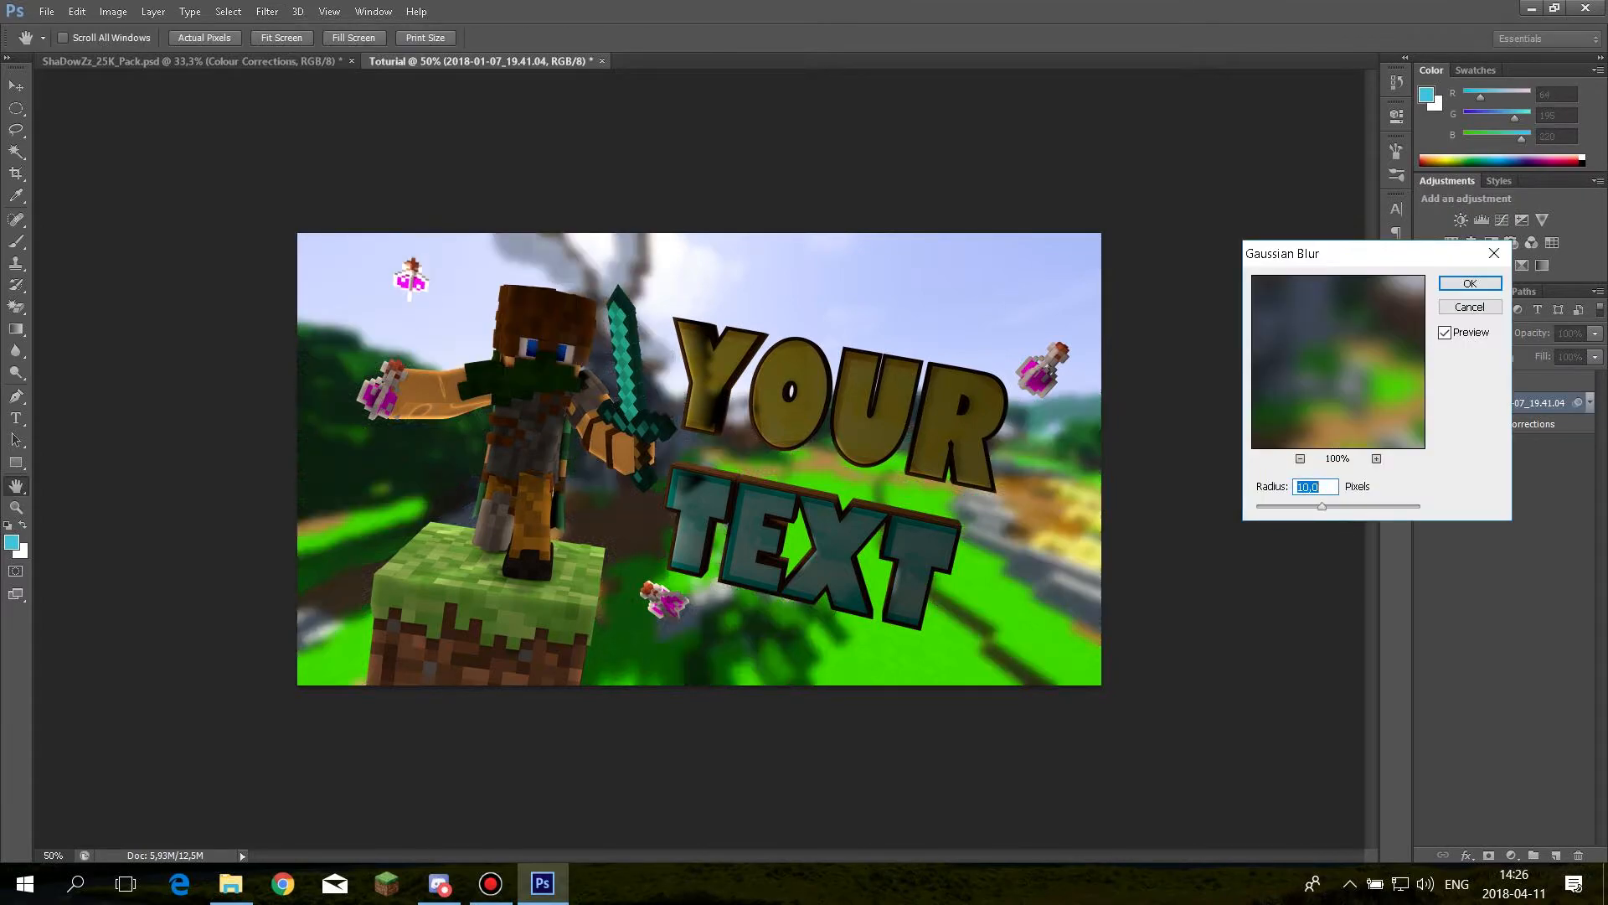
{"action": "type", "text": "4,1"}
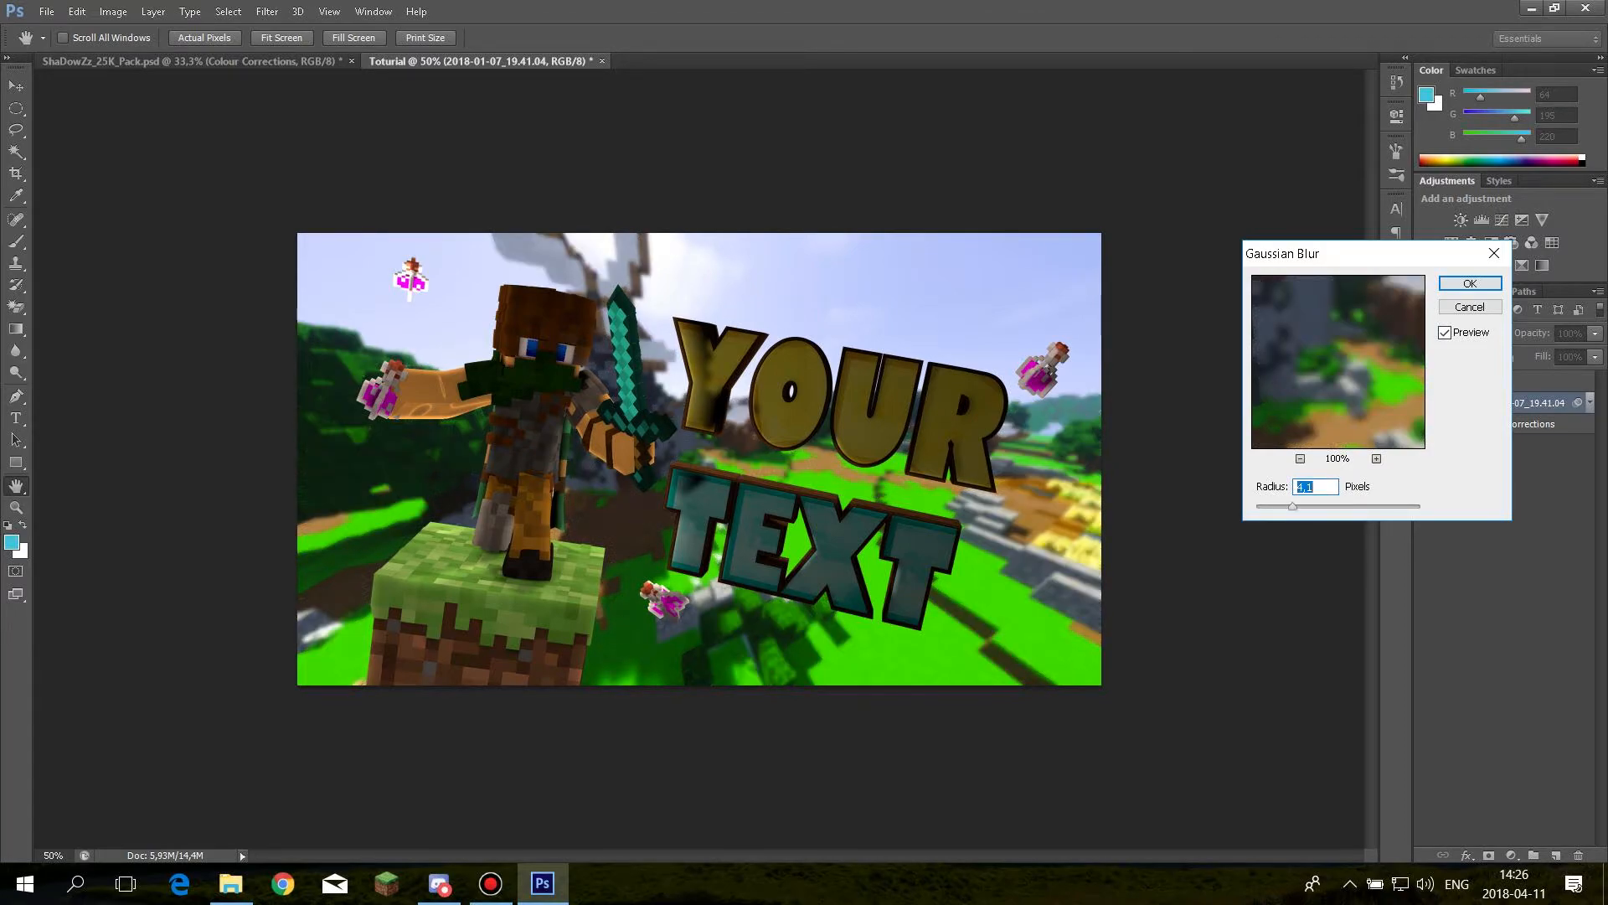
{"action": "type", "text": "94,9"}
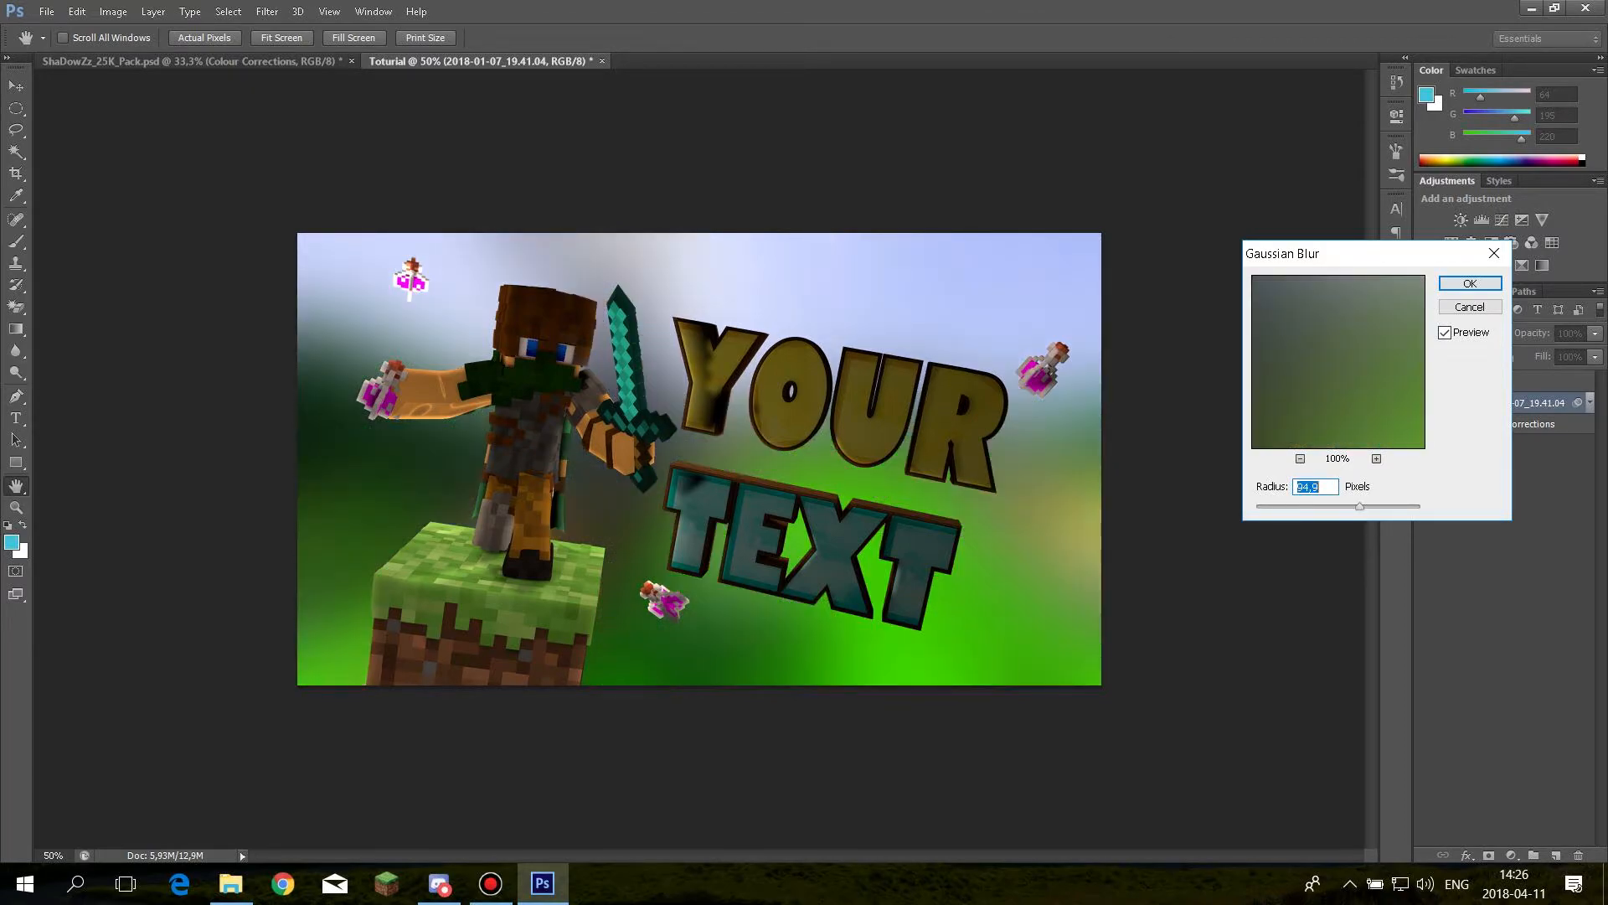
{"action": "left_click_drag", "start_coordinate": [1359, 507], "coordinate": [1311, 506]}
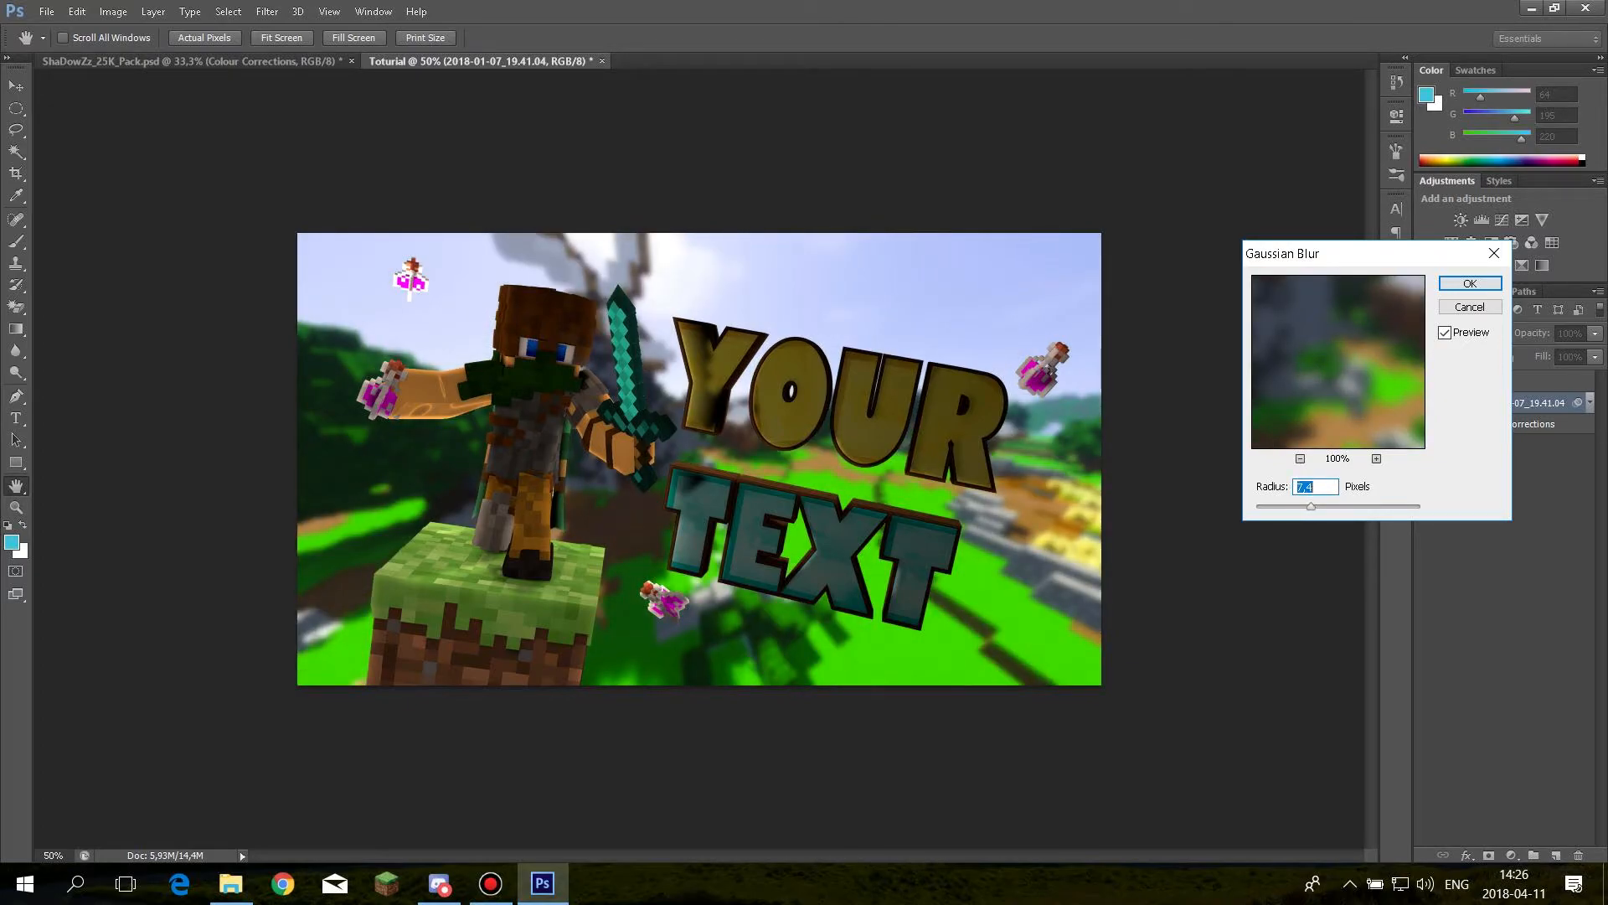
{"action": "left_click", "coordinate": [1470, 283]}
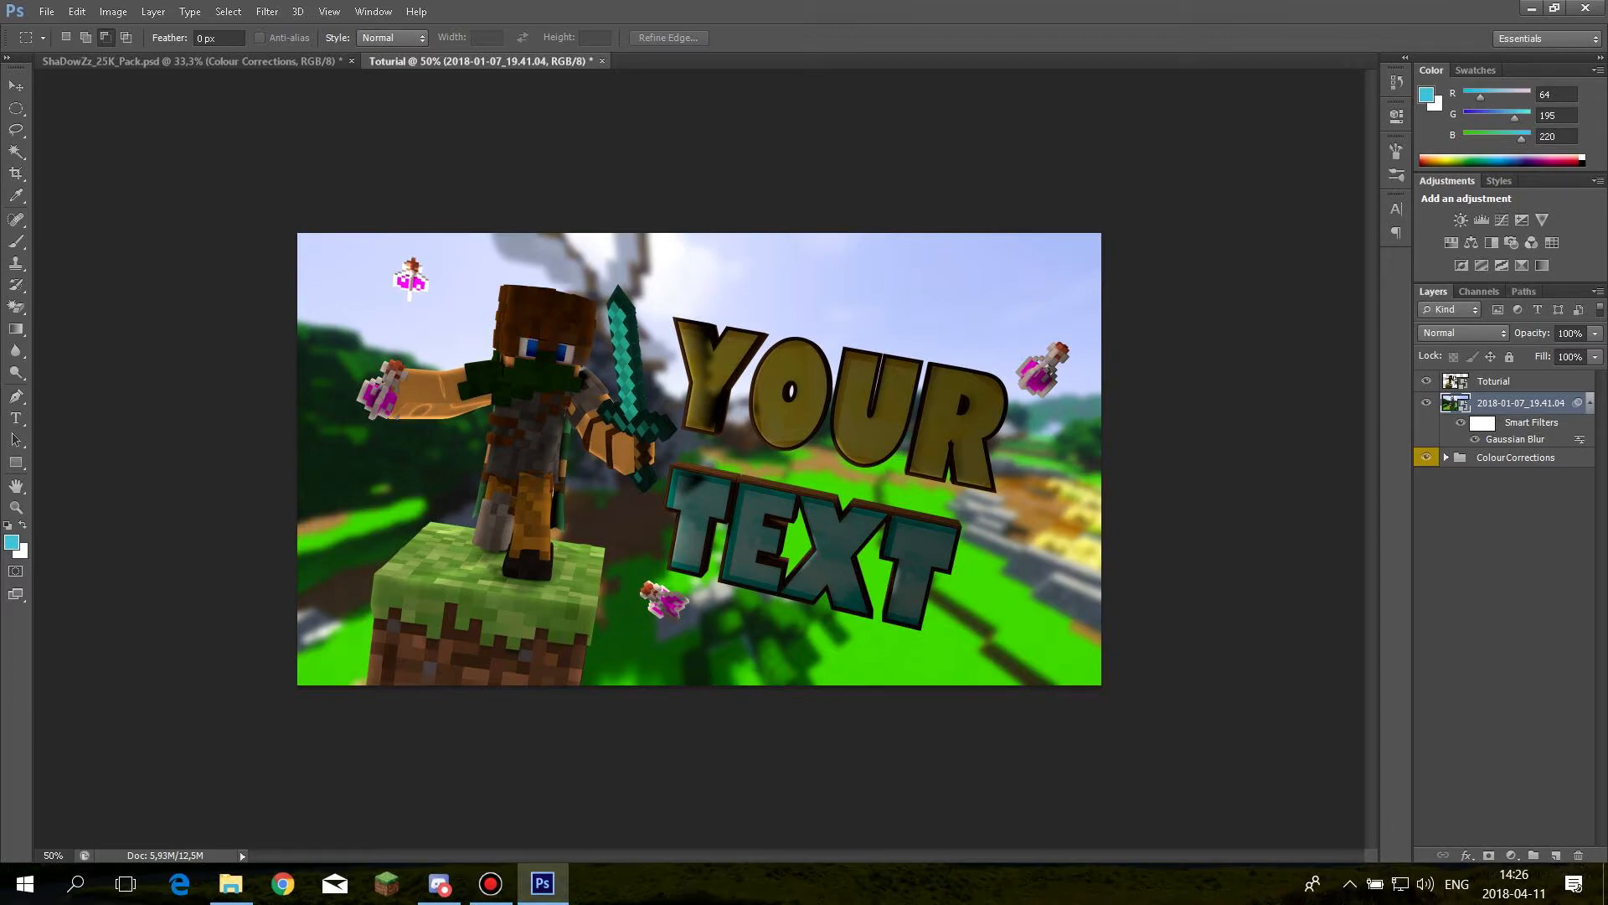
Switch to the ShaDowZz_25K_Pack.psd document, then show and expand its Render Effects group
{"action": "left_click", "coordinate": [1454, 381]}
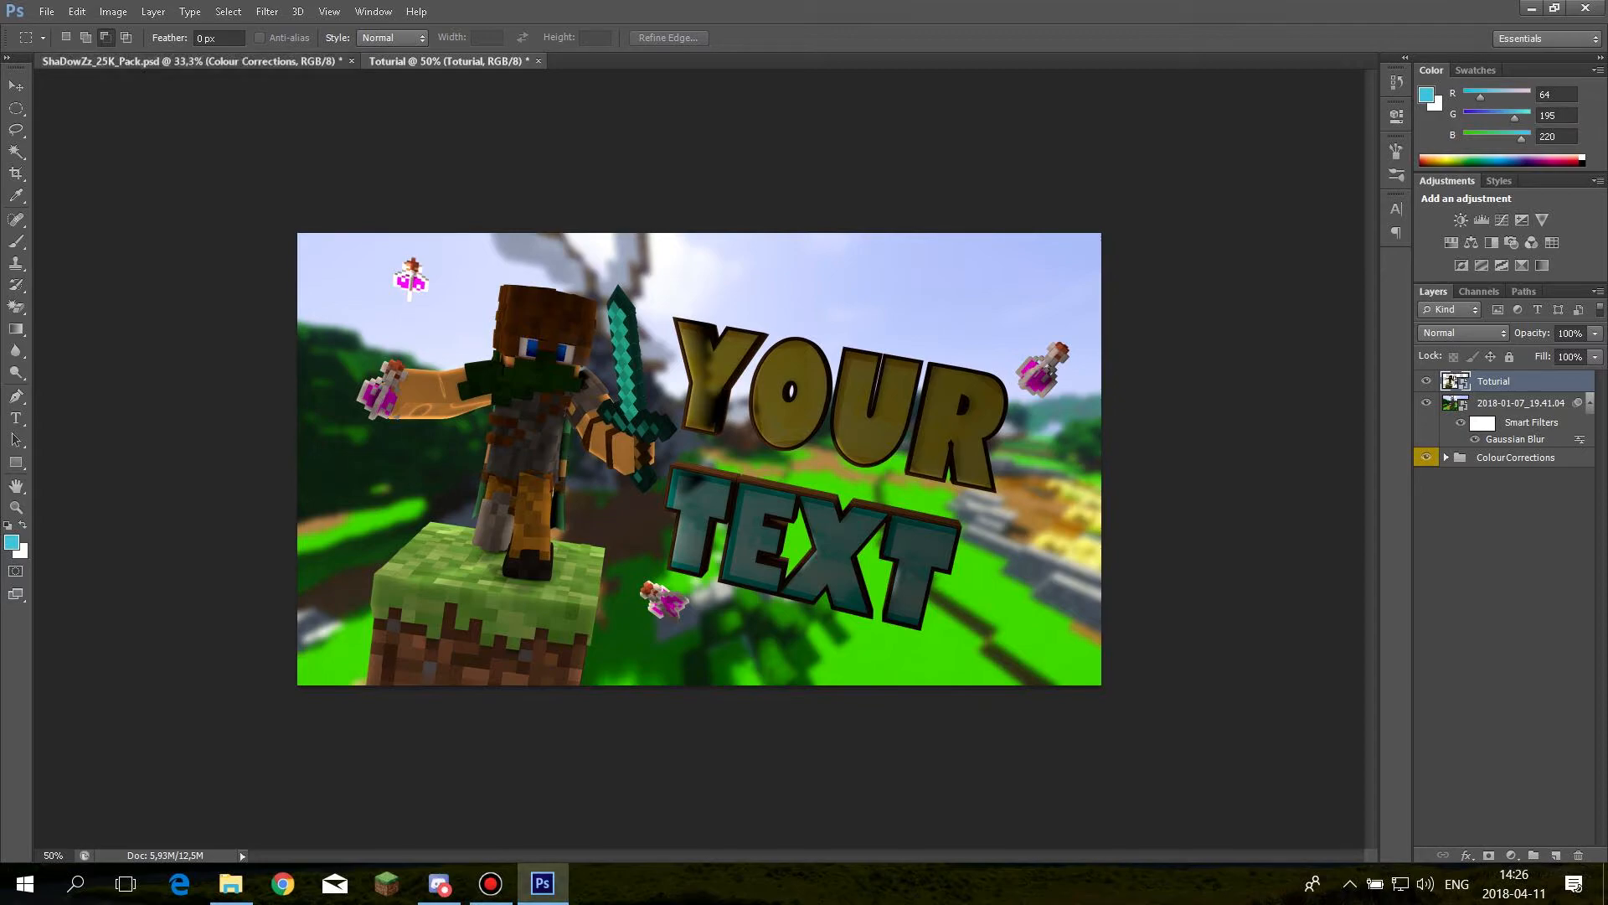
{"action": "left_click", "coordinate": [191, 61]}
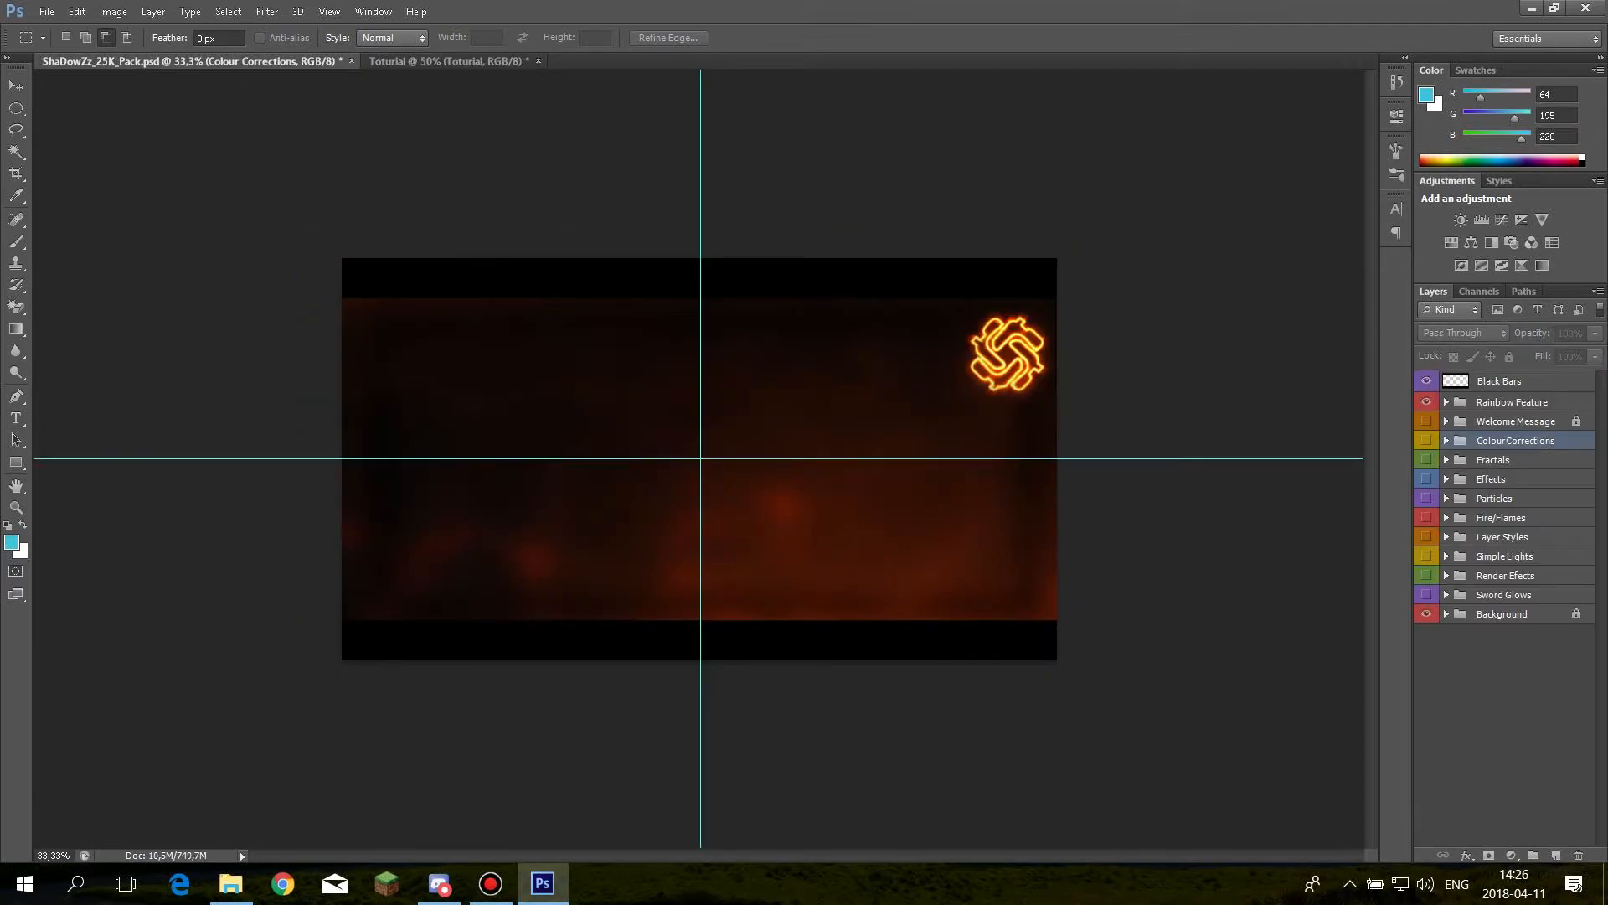
{"action": "left_click", "coordinate": [1426, 574]}
{"action": "left_click", "coordinate": [1446, 575]}
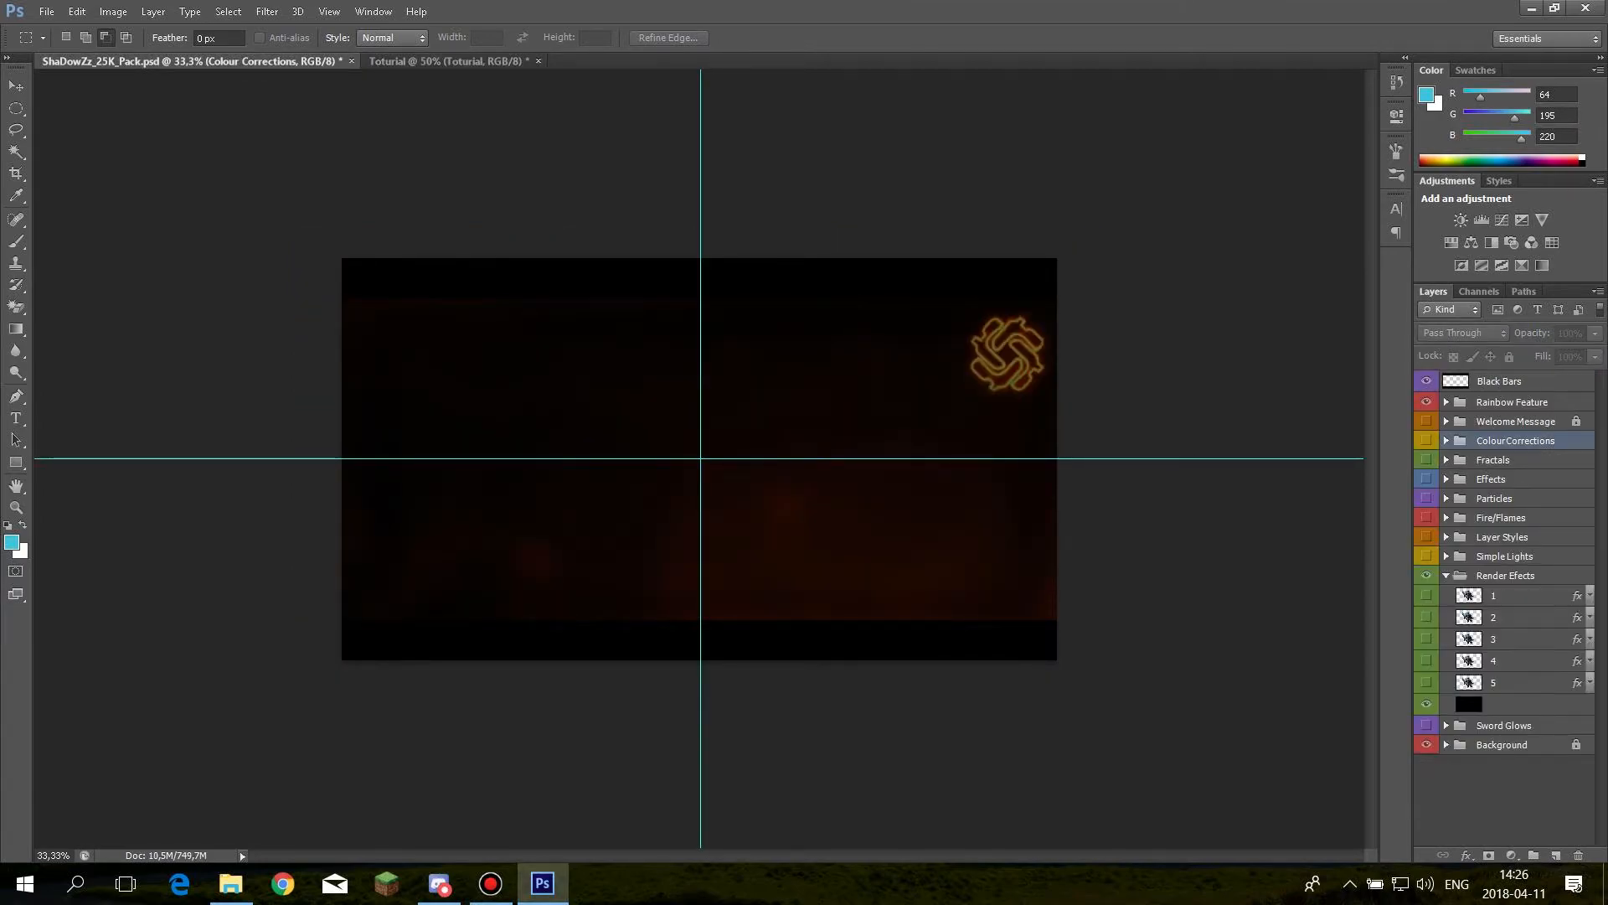
Preview the numbered layers 1, 2 and 3 of the Render Effects group one at a time
{"action": "left_click", "coordinate": [1427, 595]}
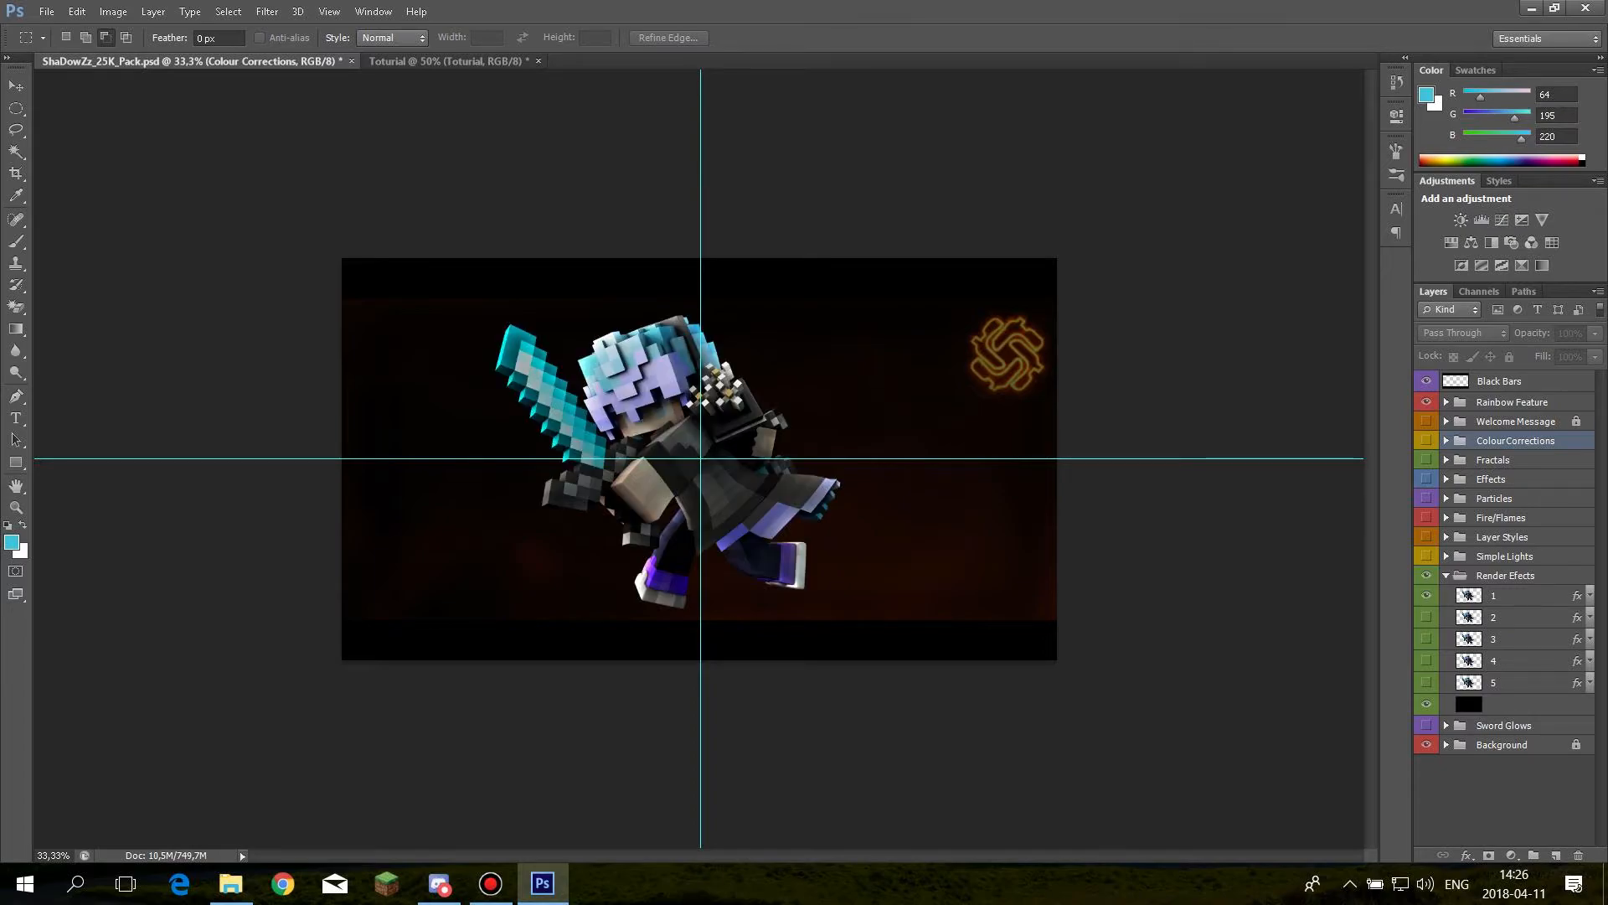
{"action": "left_click", "coordinate": [1427, 595]}
{"action": "left_click", "coordinate": [1427, 617]}
{"action": "left_click", "coordinate": [1427, 618]}
{"action": "left_click", "coordinate": [1426, 617]}
{"action": "left_click", "coordinate": [1426, 618]}
{"action": "left_click", "coordinate": [1426, 639]}
{"action": "left_click", "coordinate": [1427, 639]}
{"action": "left_click", "coordinate": [1426, 639]}
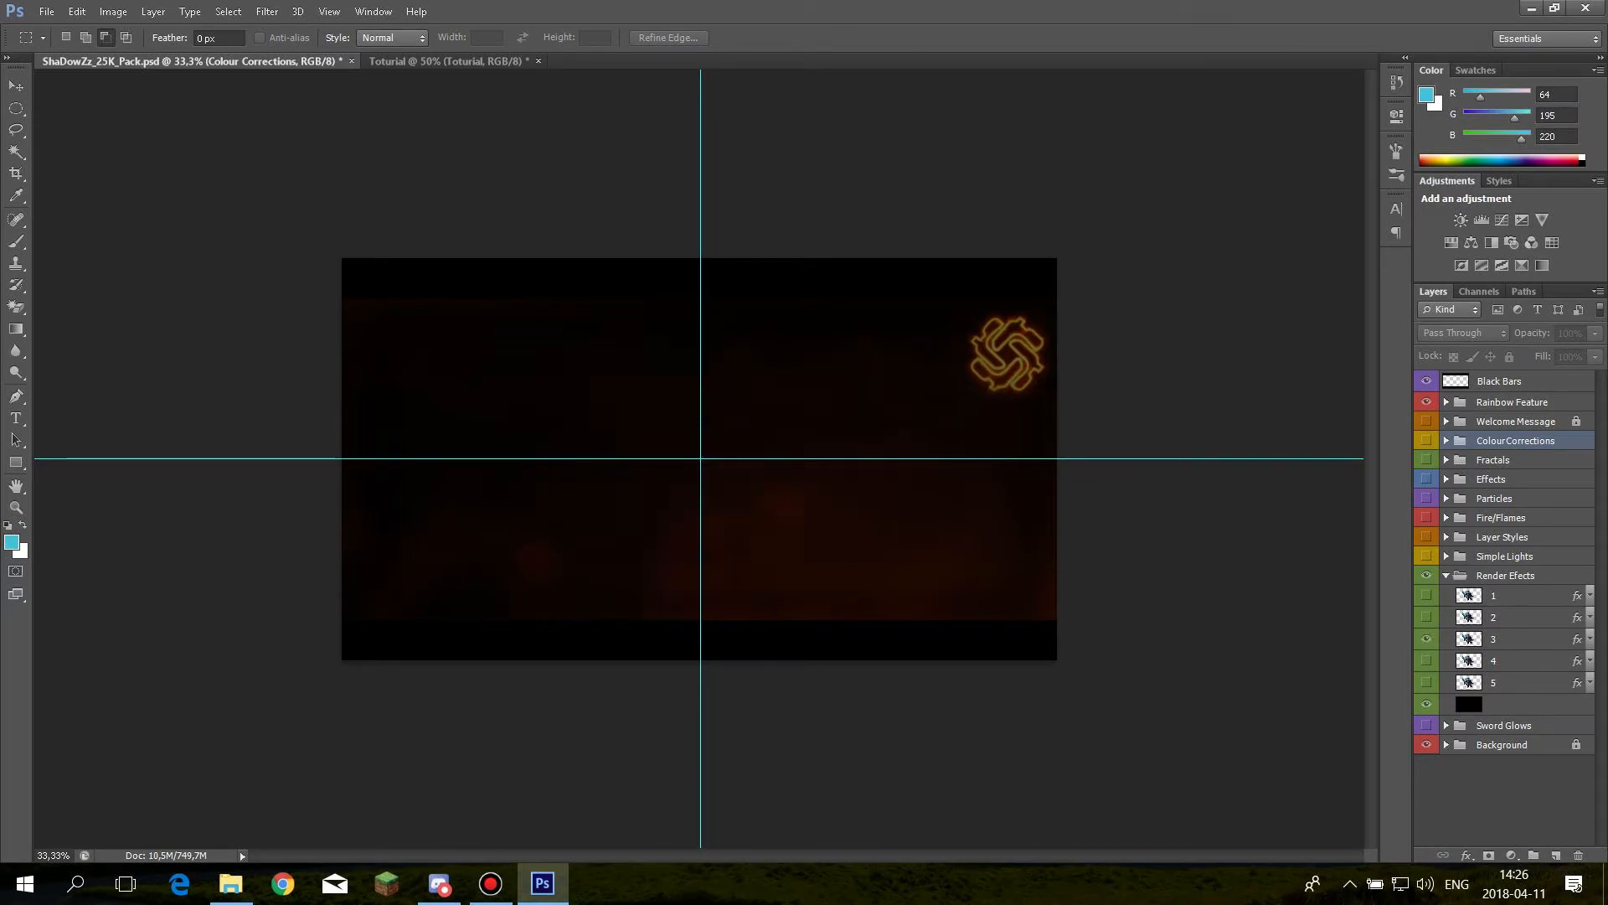
{"action": "left_click", "coordinate": [1427, 639]}
Copy the layer style of Render Effects layer 3 and paste it onto the Toturial layer in the thumbnail document
{"action": "right_click", "coordinate": [1508, 639]}
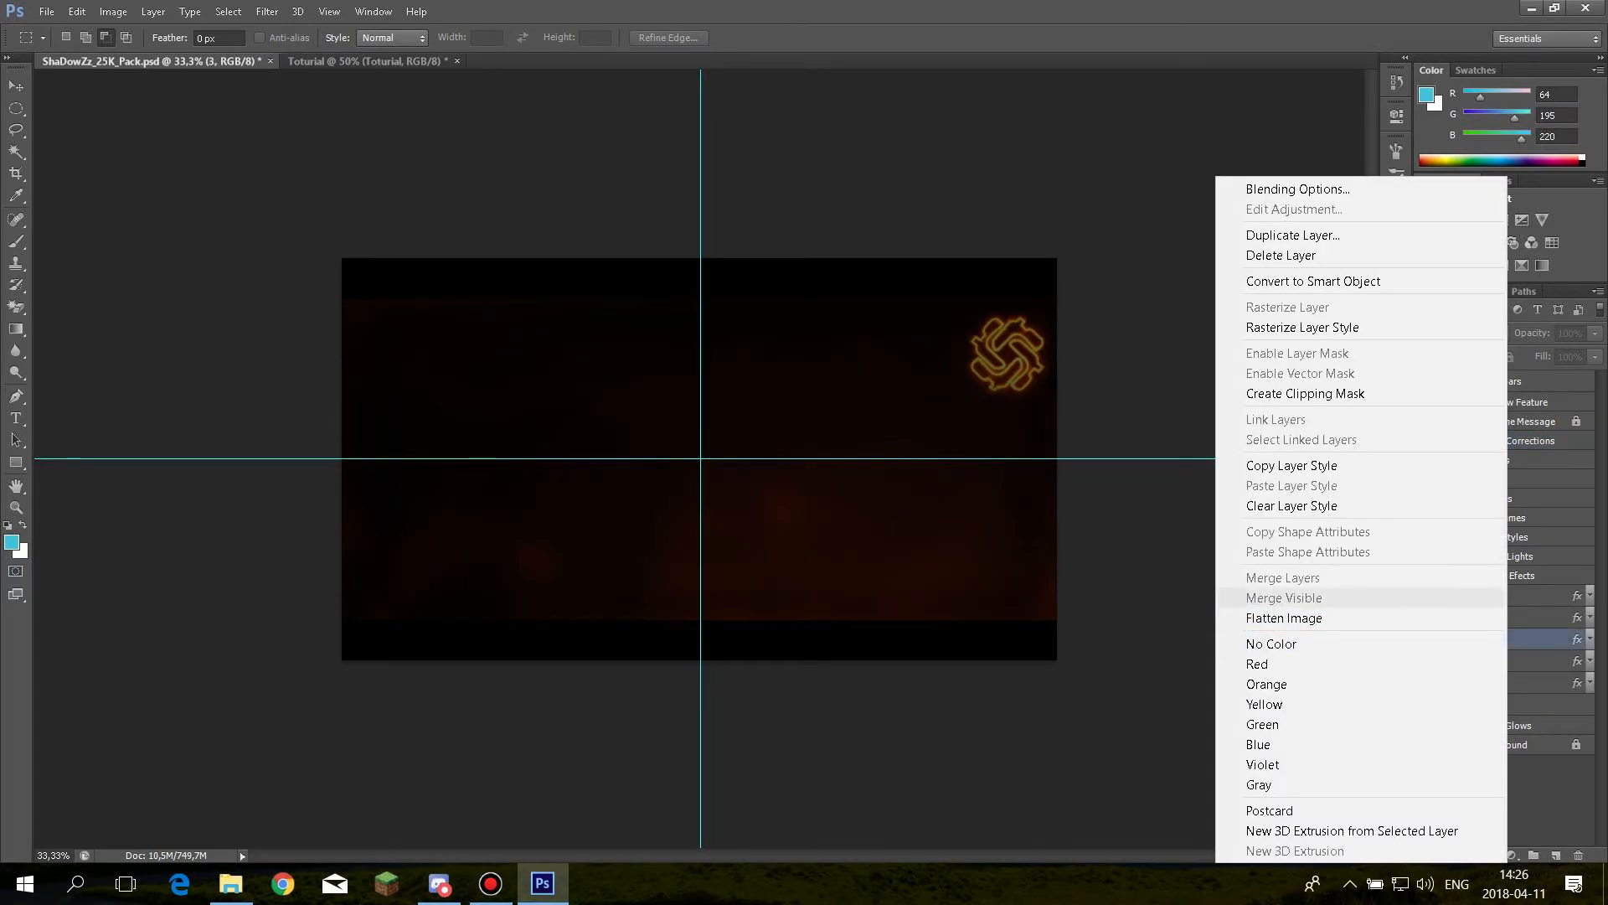
{"action": "left_click", "coordinate": [1526, 639]}
{"action": "left_click", "coordinate": [1426, 639]}
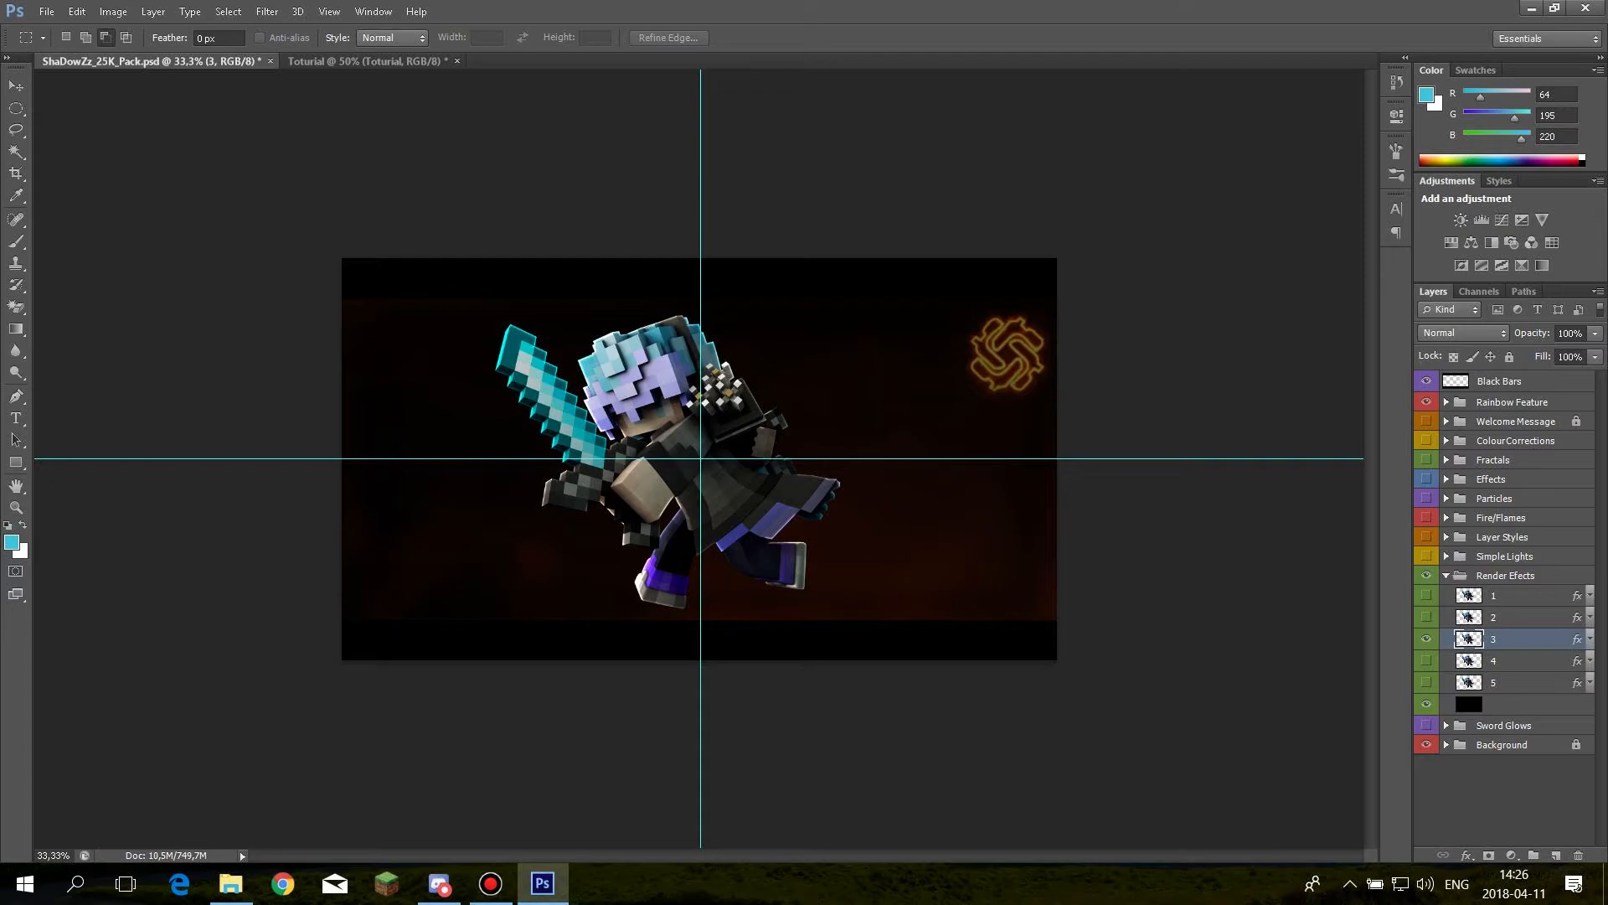
{"action": "right_click", "coordinate": [1499, 639]}
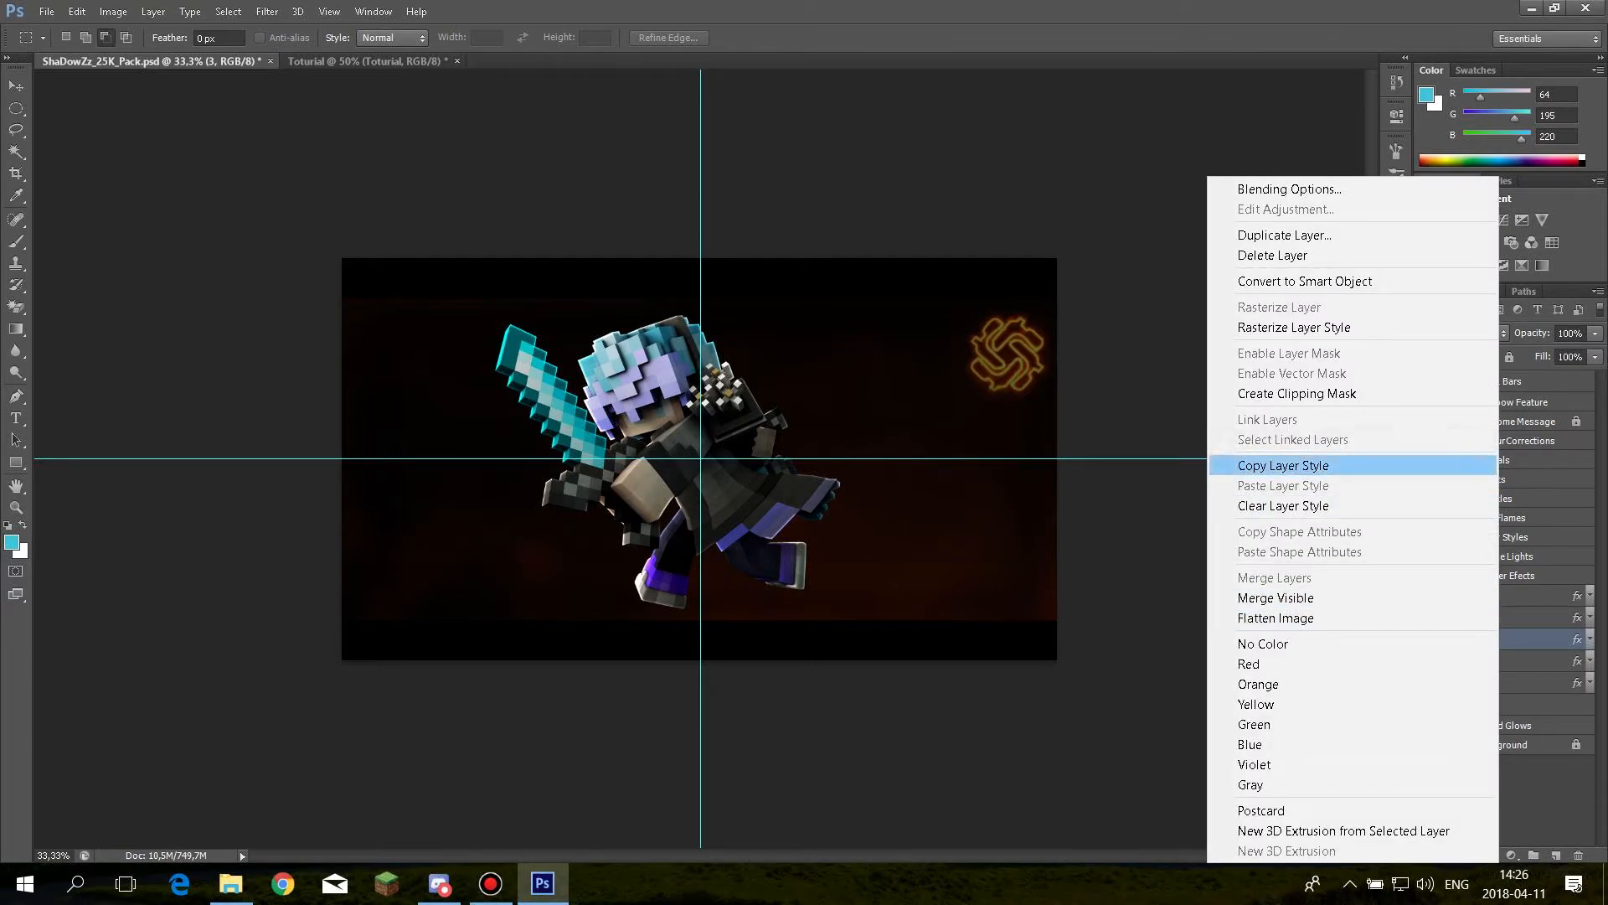
{"action": "left_click", "coordinate": [1283, 464]}
{"action": "left_click", "coordinate": [365, 62]}
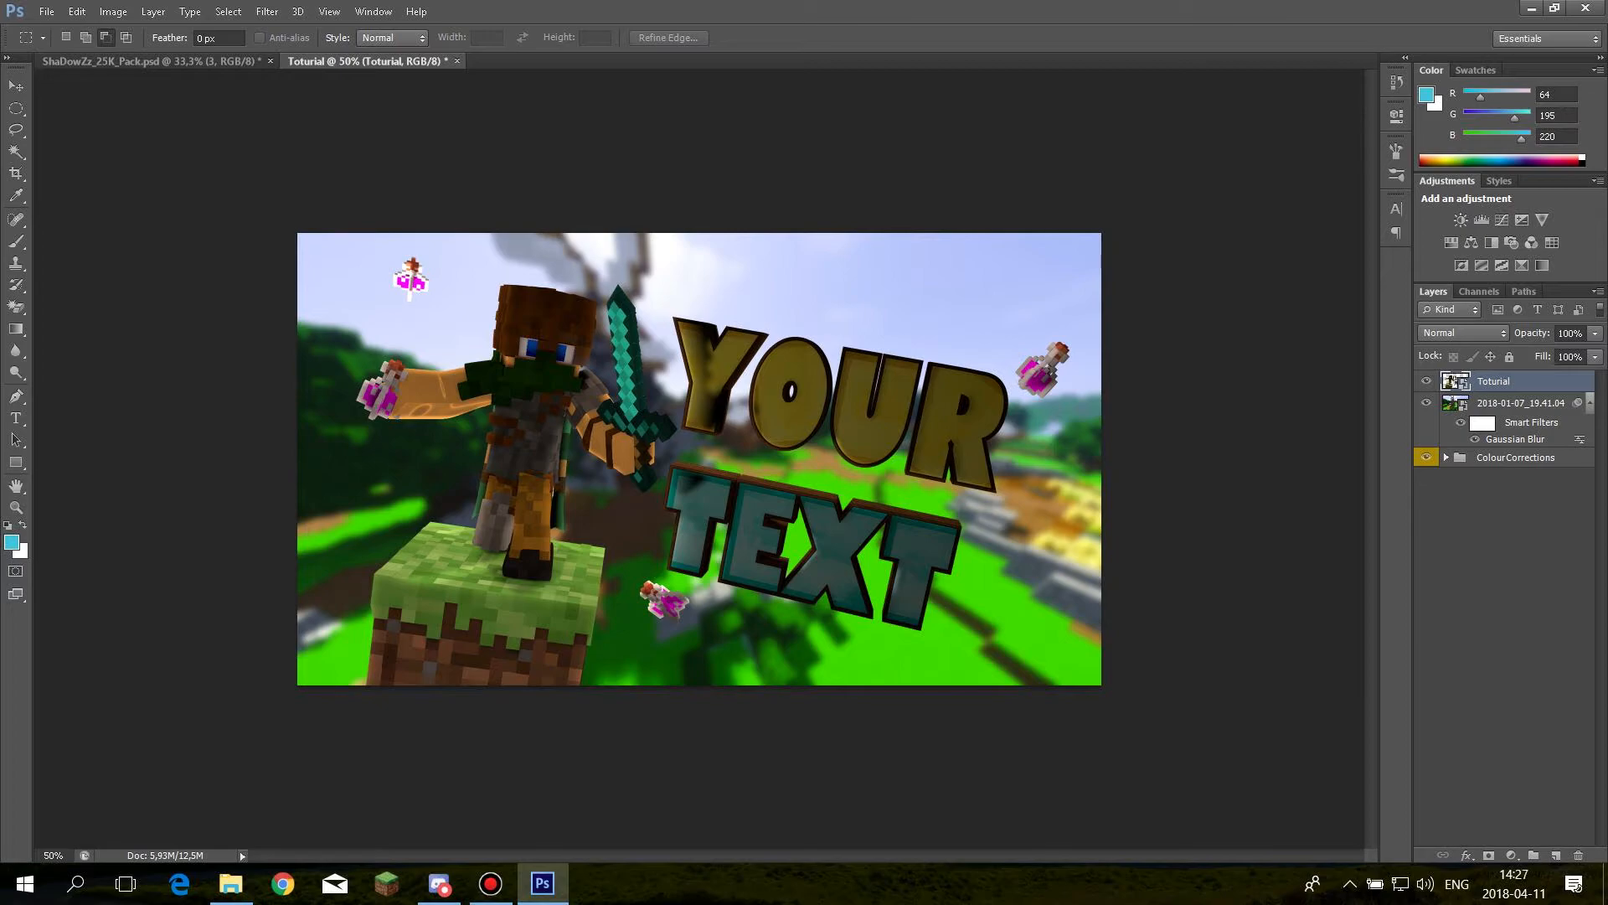
{"action": "left_click", "coordinate": [1426, 381]}
{"action": "left_click", "coordinate": [1426, 381]}
{"action": "right_click", "coordinate": [1507, 381]}
{"action": "left_click", "coordinate": [1340, 531]}
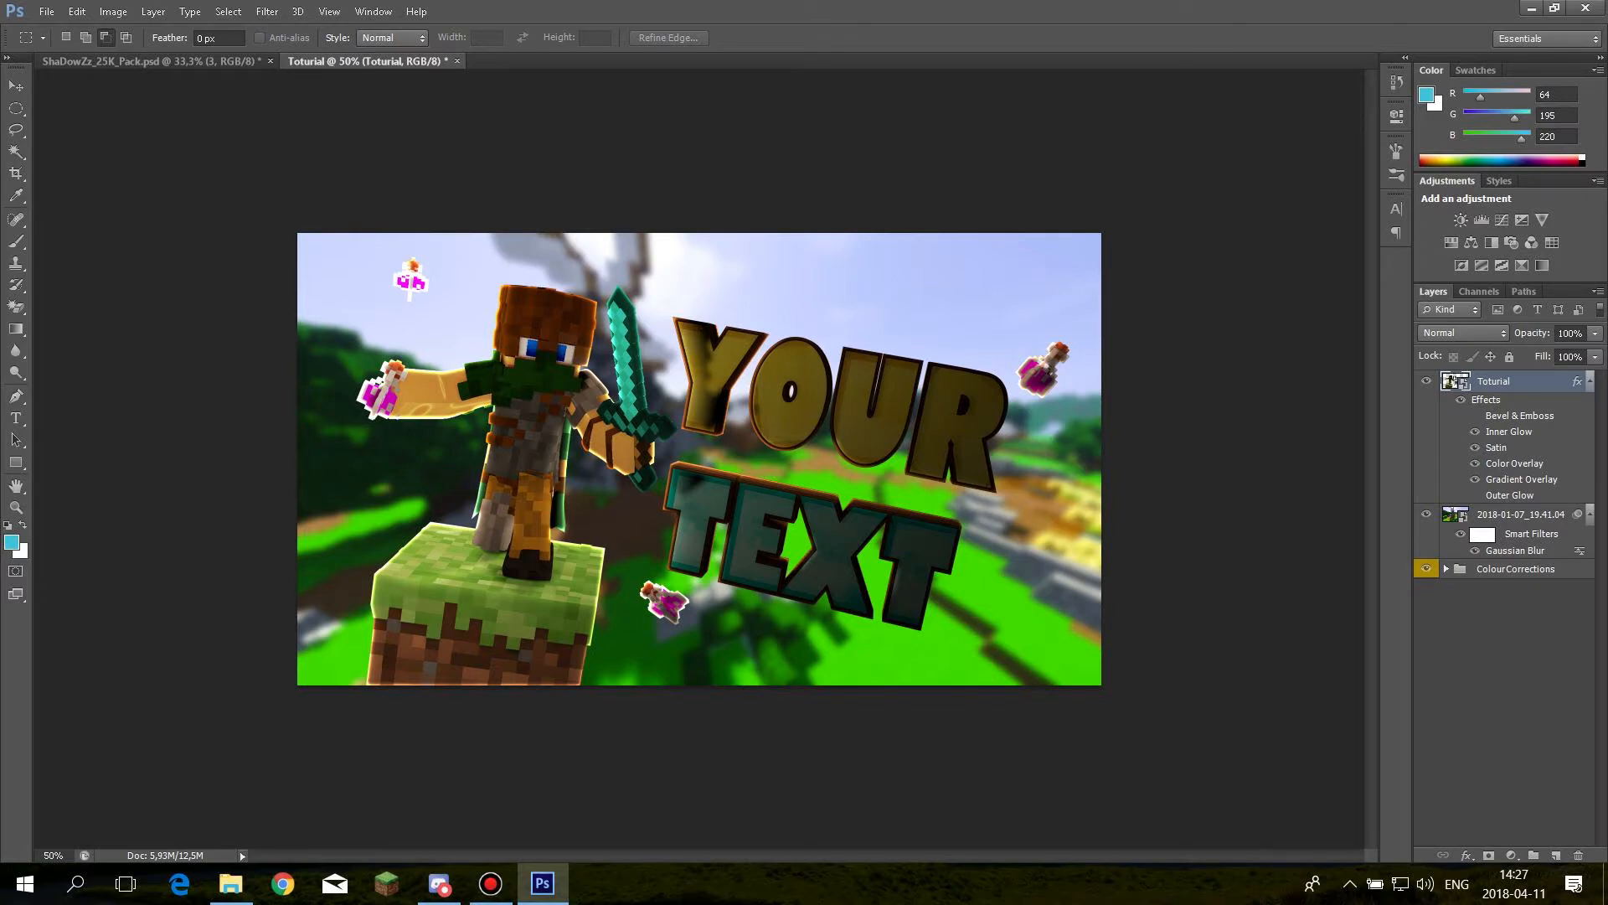
Duplicate the Toturial layer and apply Glowing Edges to the copy with edge width 2, edge brightness 6 and smoothness 5
{"action": "double_click", "coordinate": [1494, 381]}
{"action": "left_click", "coordinate": [1495, 381]}
{"action": "key", "text": "Return"}
{"action": "key", "text": "ctrl+j"}
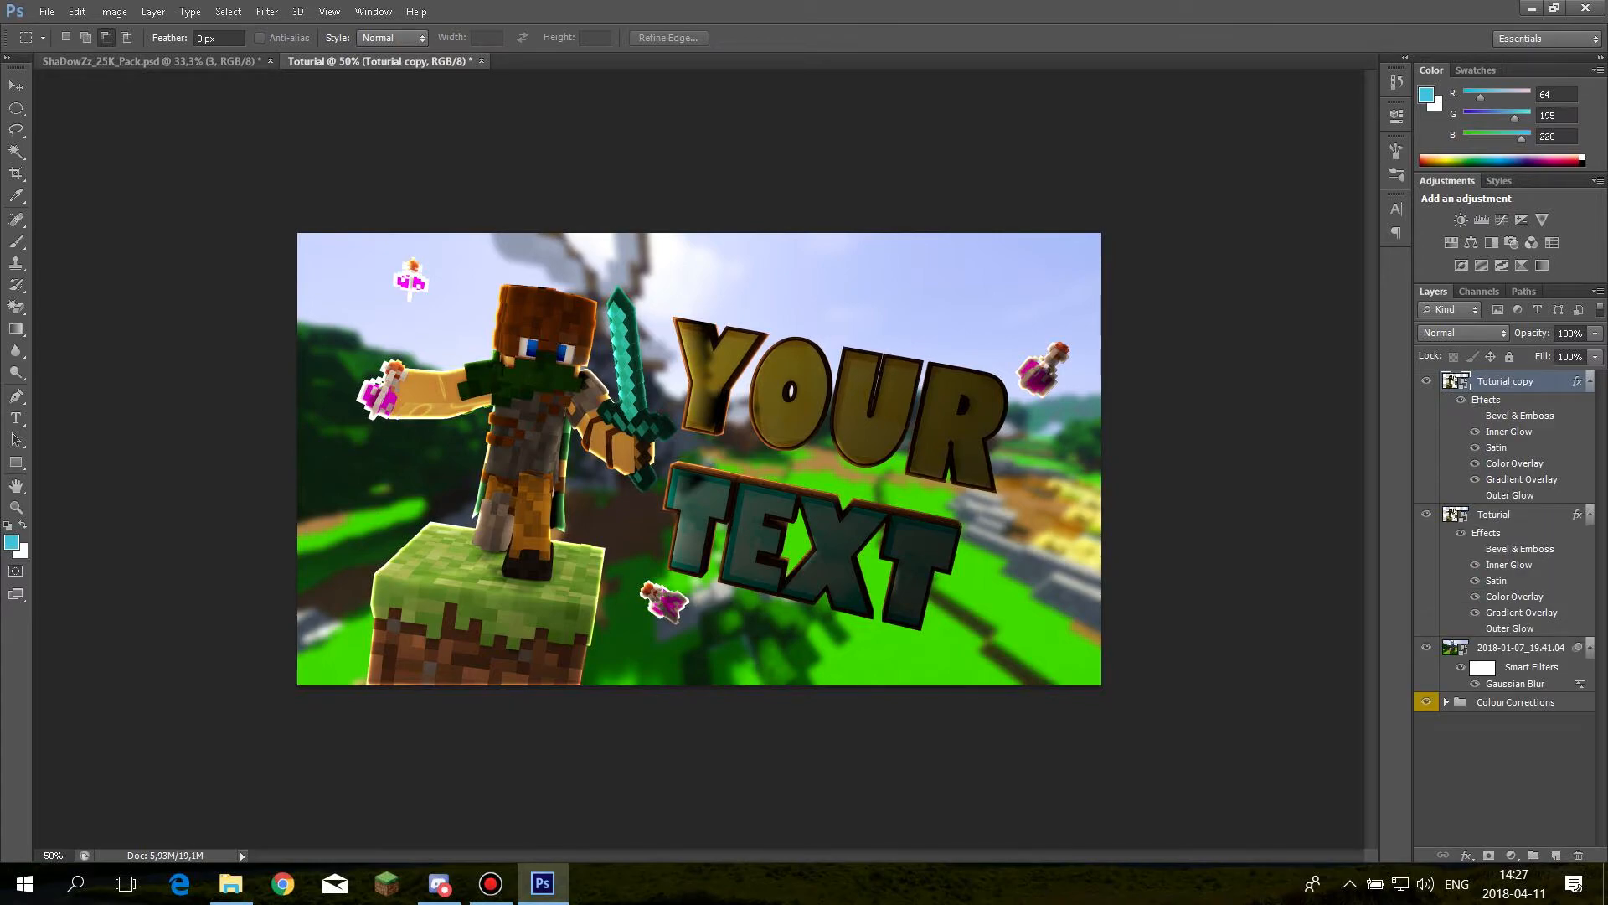
{"action": "left_click", "coordinate": [267, 11]}
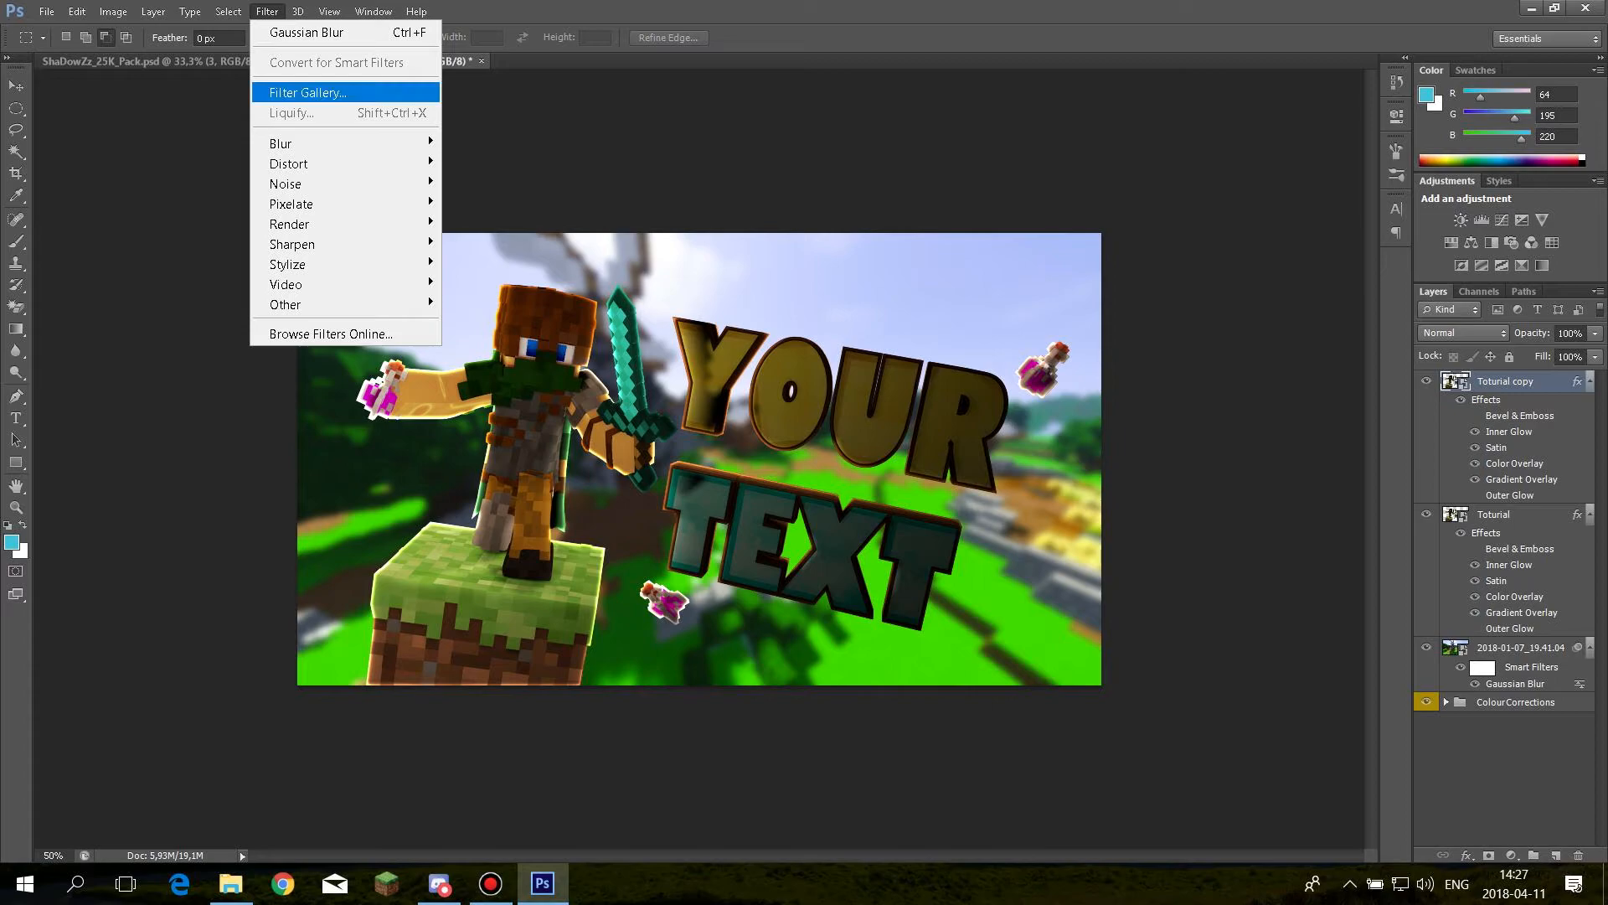
{"action": "left_click", "coordinate": [307, 92]}
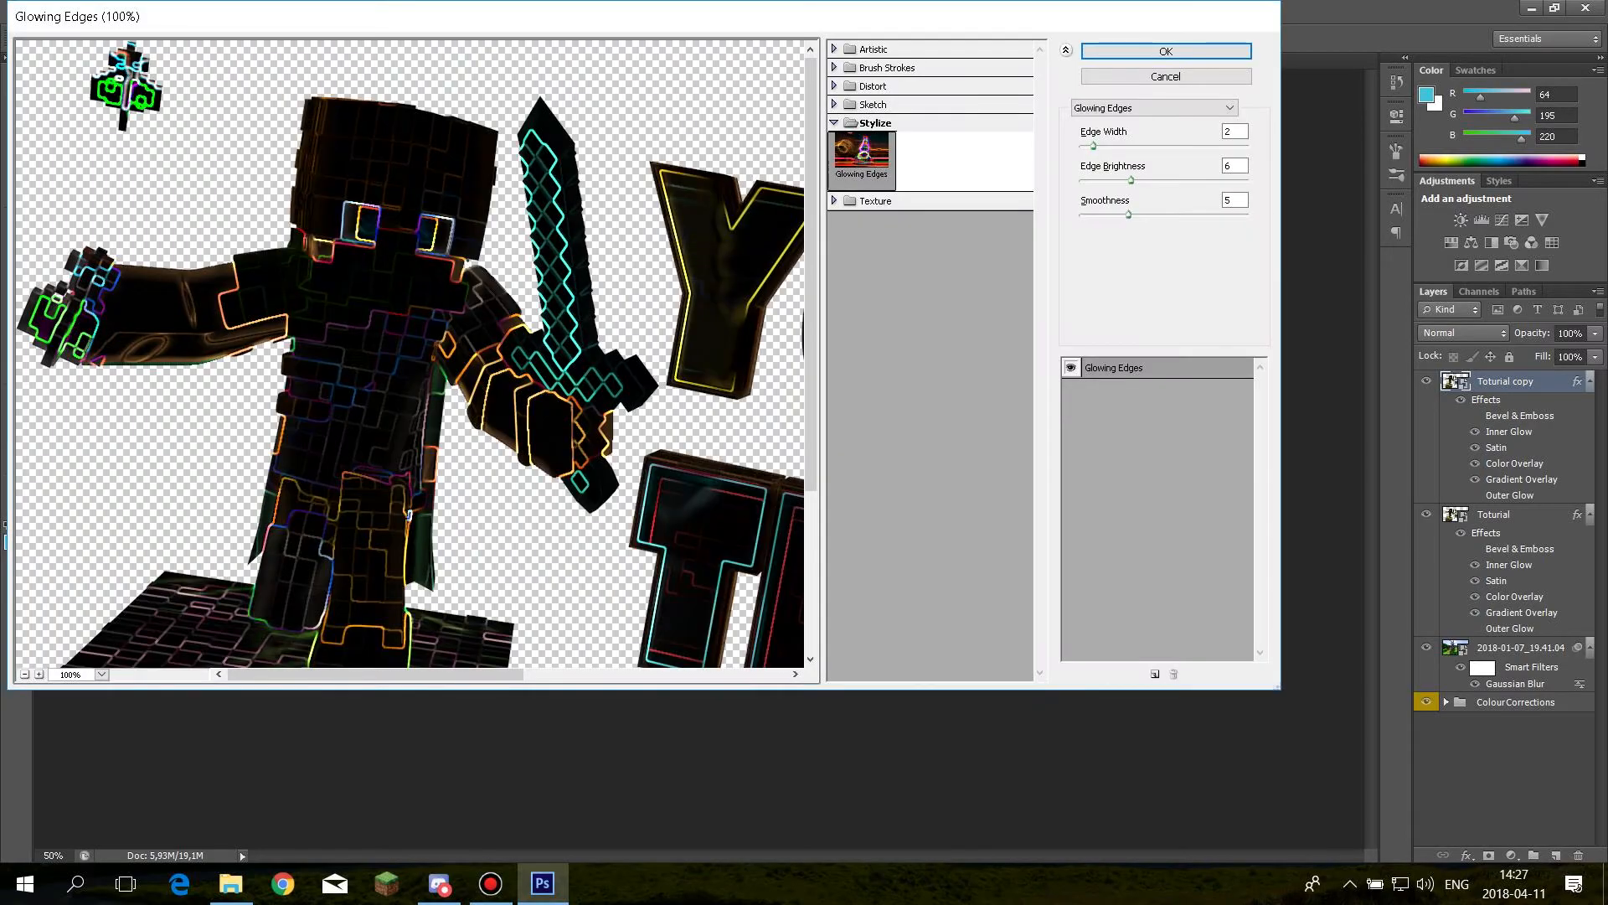
{"action": "left_click_drag", "start_coordinate": [409, 515], "coordinate": [408, 435]}
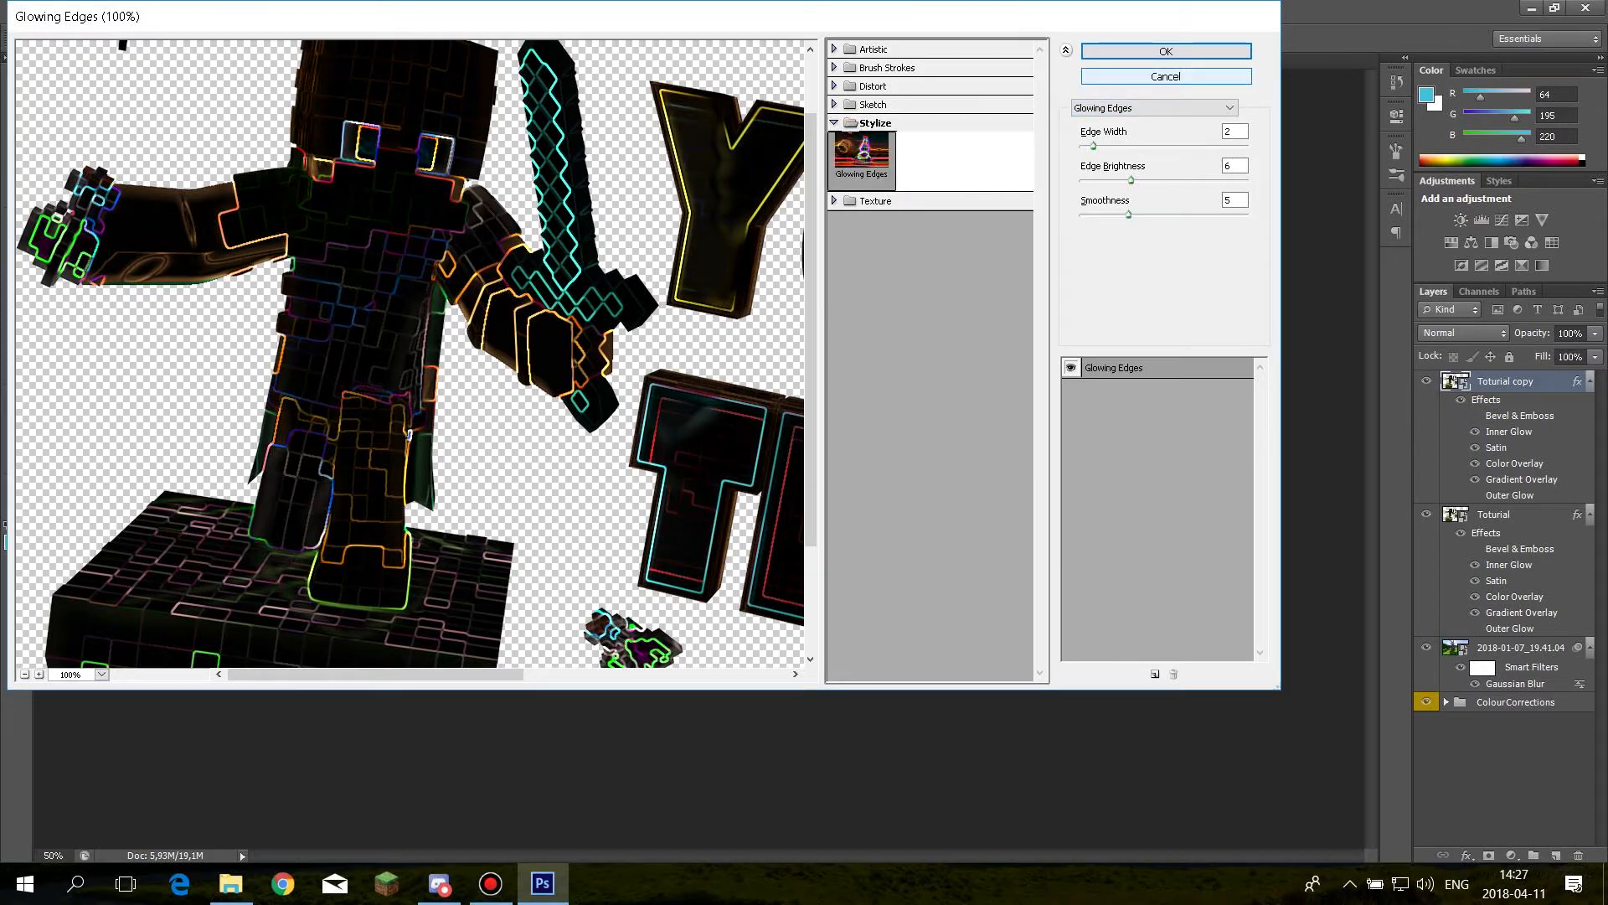
{"action": "key", "text": "Return"}
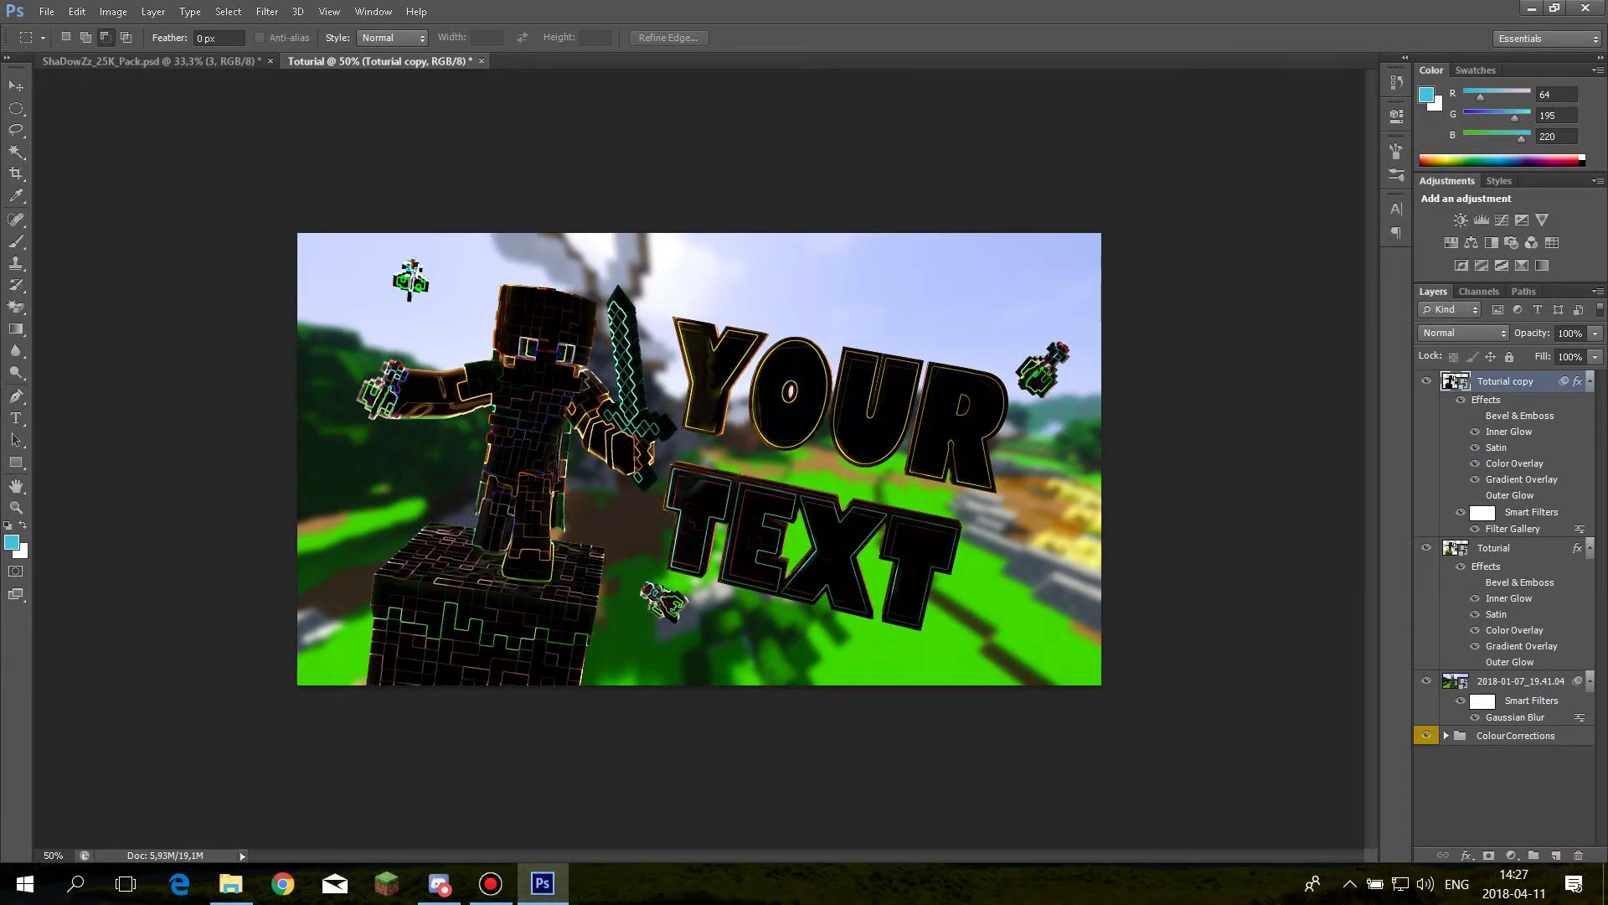
Set the Glowing Edges copy to 25% opacity and the Overlay blend mode, trying Linear Dodge (Add) first
{"action": "left_click", "coordinate": [1595, 332]}
{"action": "left_click_drag", "start_coordinate": [1595, 353], "coordinate": [1532, 353]}
{"action": "left_click", "coordinate": [1463, 332]}
{"action": "left_click", "coordinate": [1474, 553]}
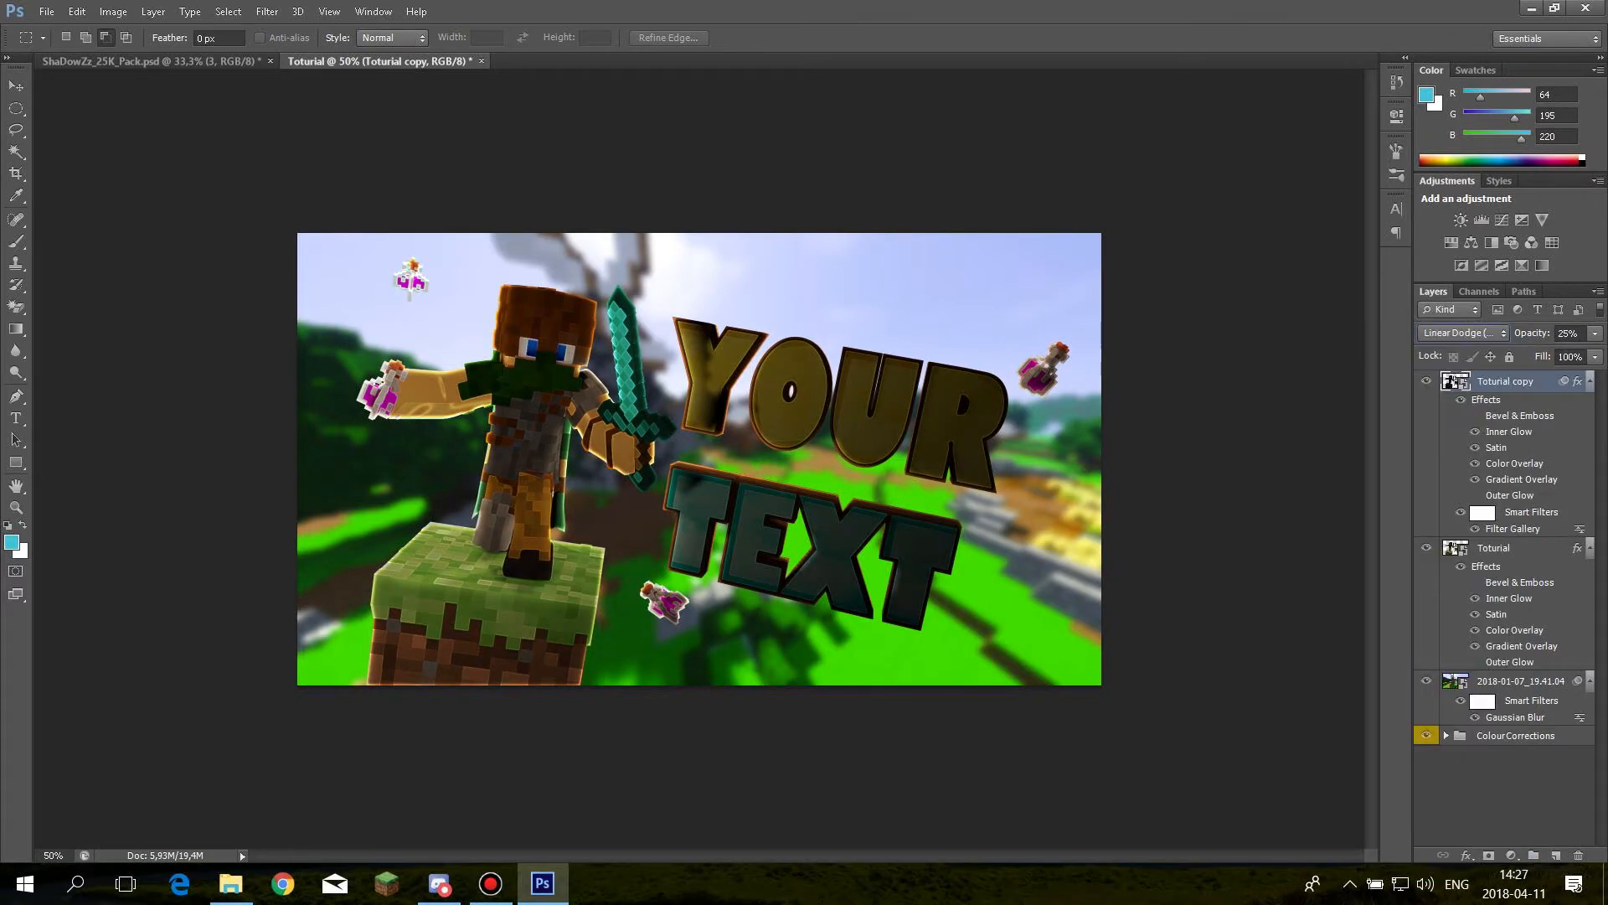
{"action": "left_click", "coordinate": [1463, 332]}
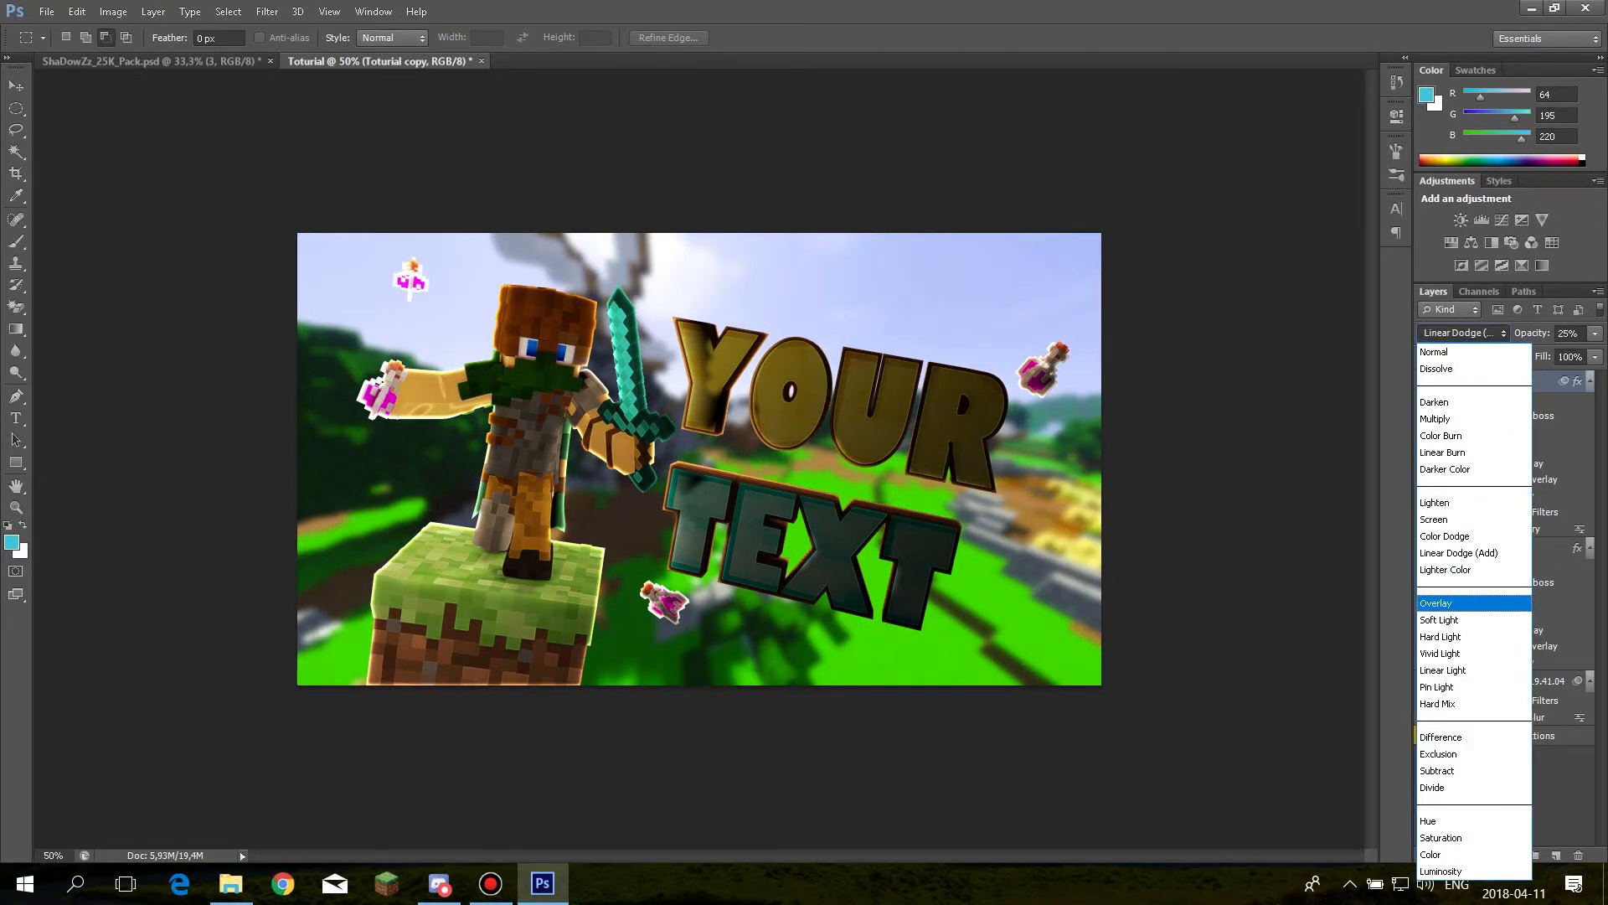
{"action": "left_click", "coordinate": [1474, 603]}
{"action": "left_click", "coordinate": [1595, 333]}
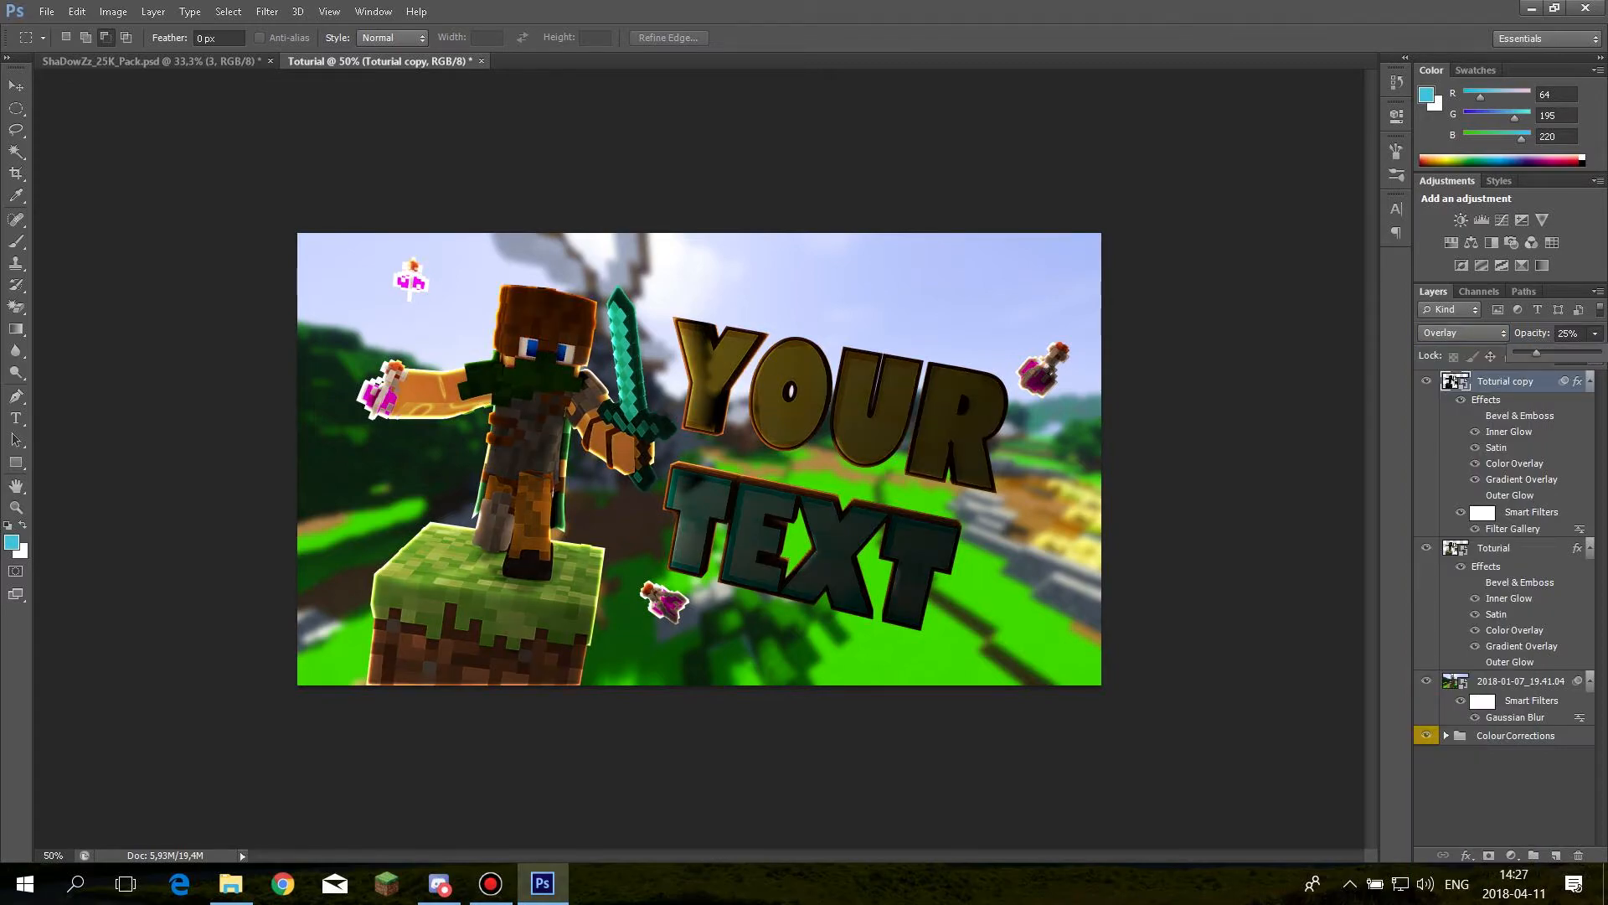
Duplicate the Toturial layer again and apply Plastic Wrap with highlight strength 15, detail 9 and smoothness 7
{"action": "left_click", "coordinate": [1453, 381]}
{"action": "left_click", "coordinate": [1453, 549]}
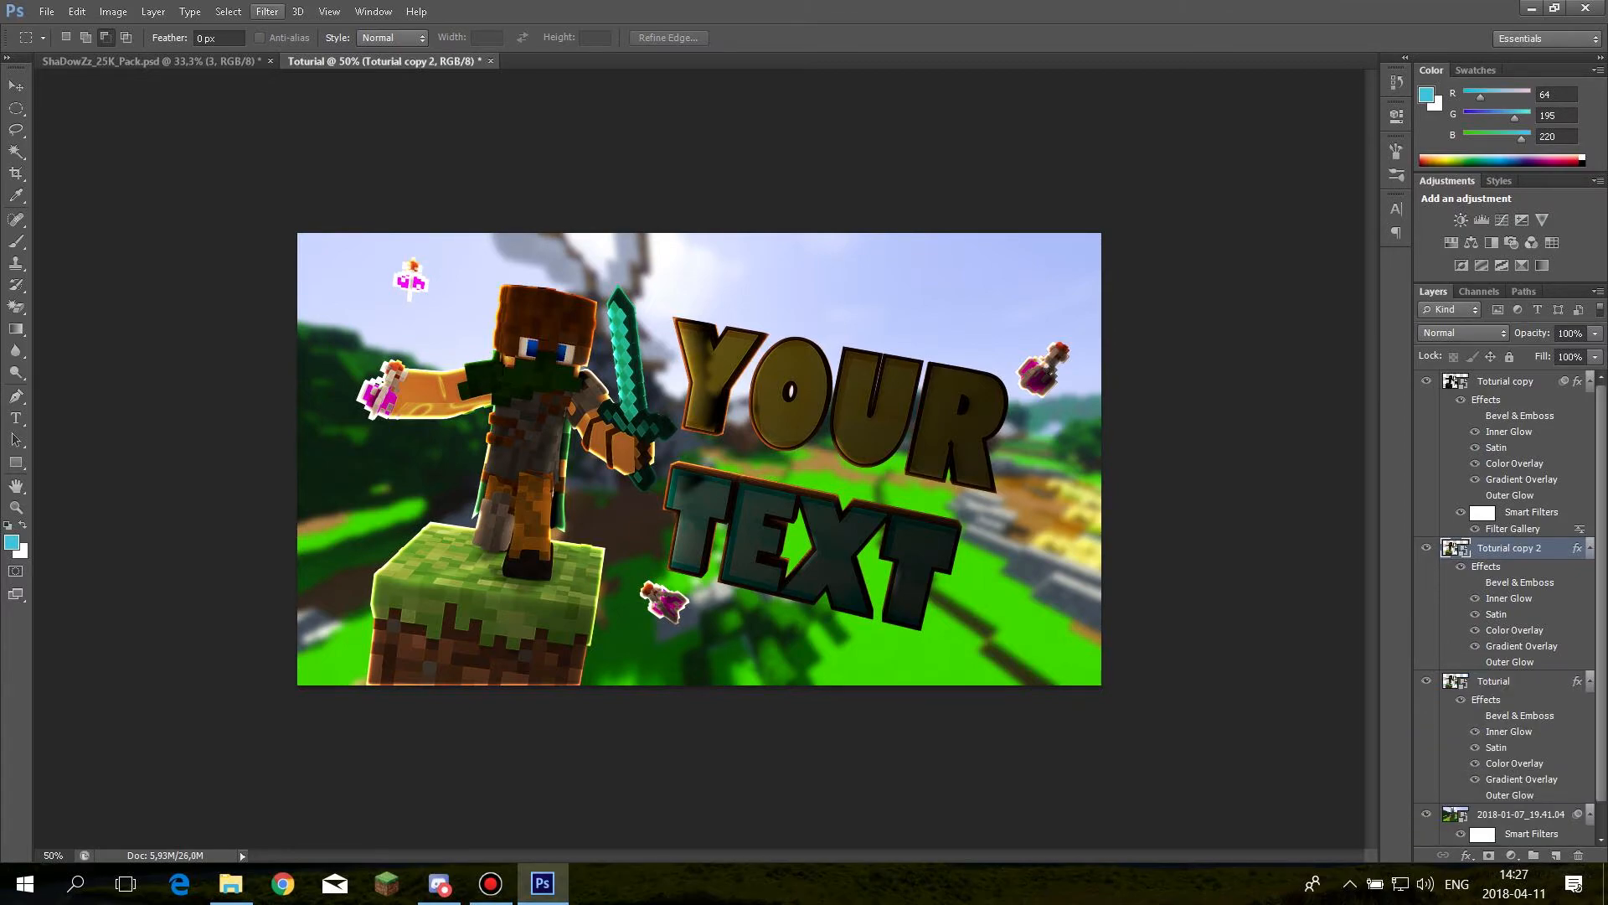
{"action": "left_click", "coordinate": [268, 11]}
{"action": "left_click", "coordinate": [285, 93]}
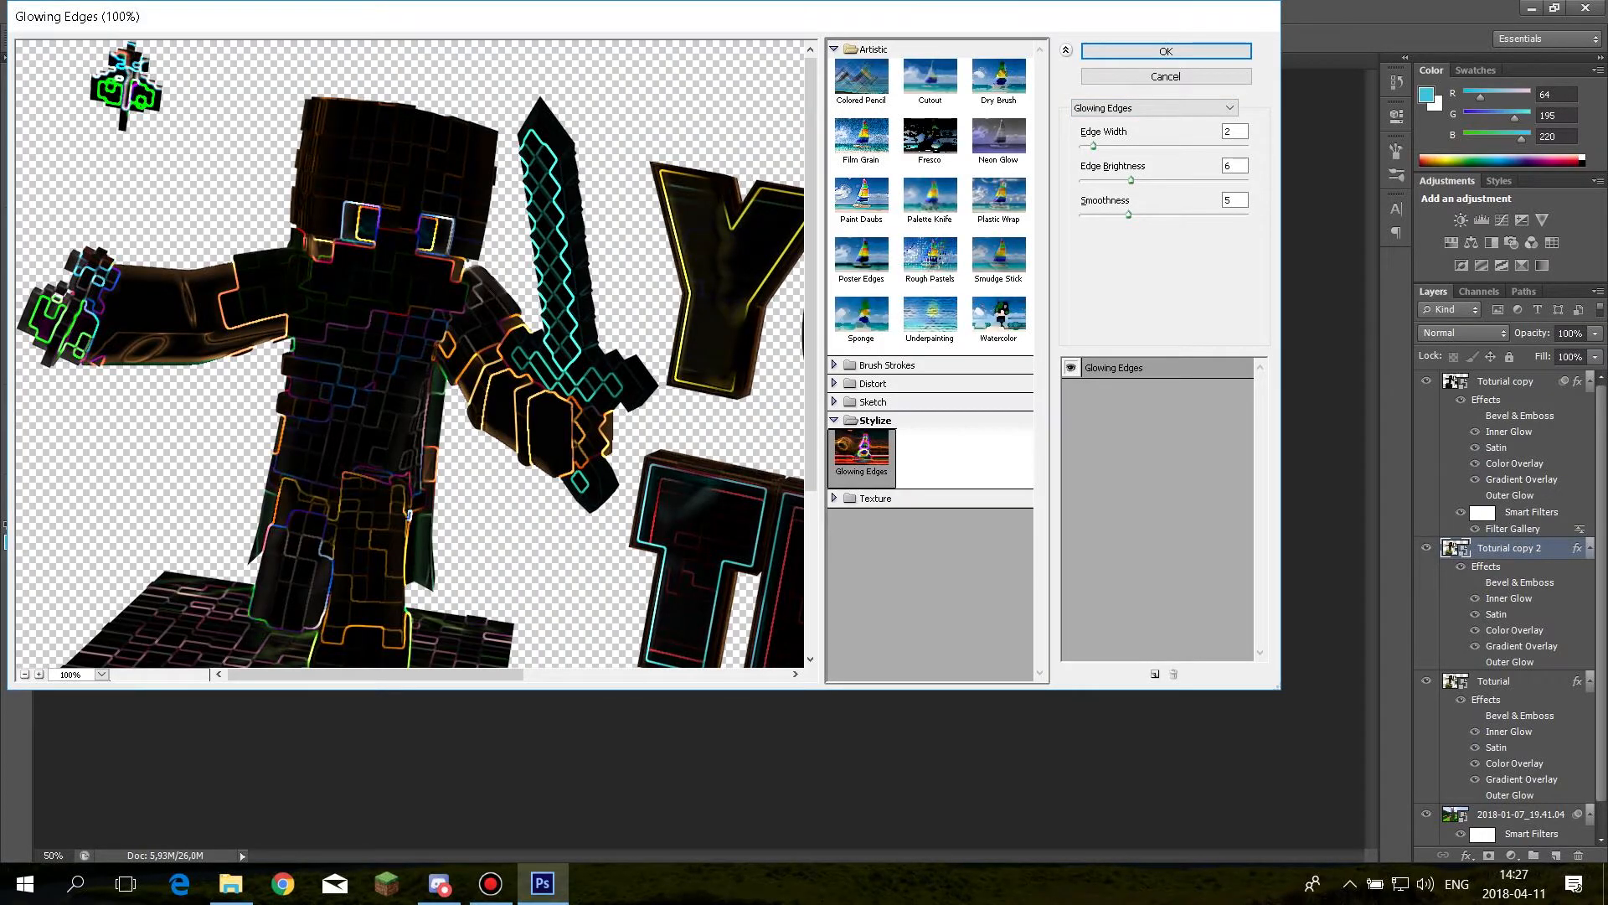
{"action": "left_click", "coordinate": [998, 197]}
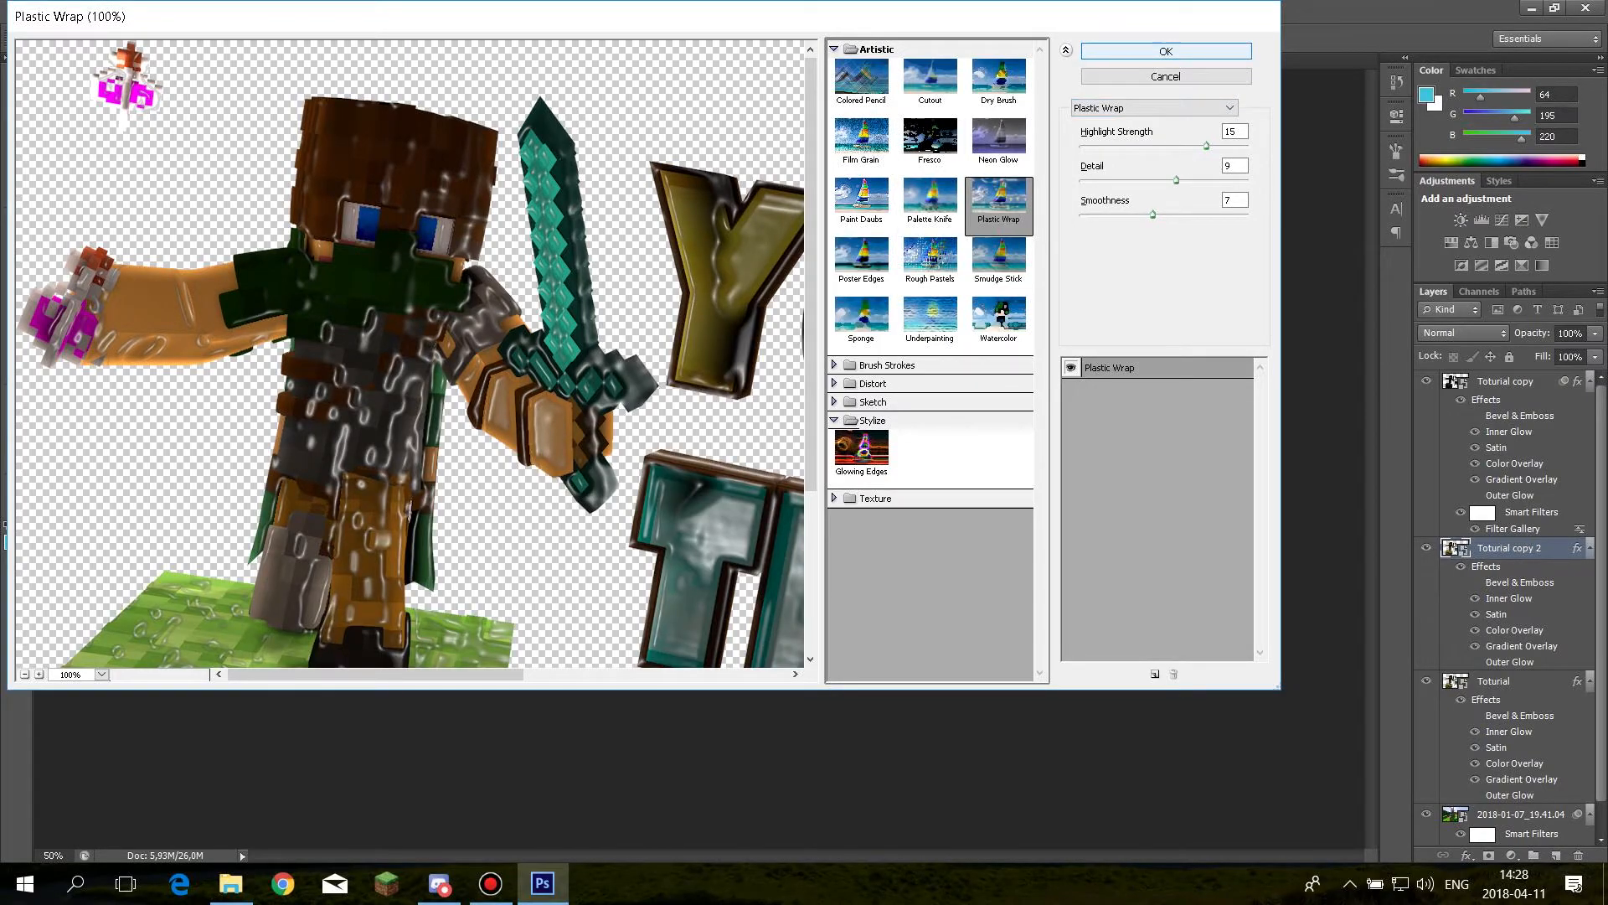
{"action": "key", "text": "Return"}
Compare blend modes on the Plastic Wrap copy, then set it to Overlay at 10% opacity
{"action": "left_click", "coordinate": [1462, 333]}
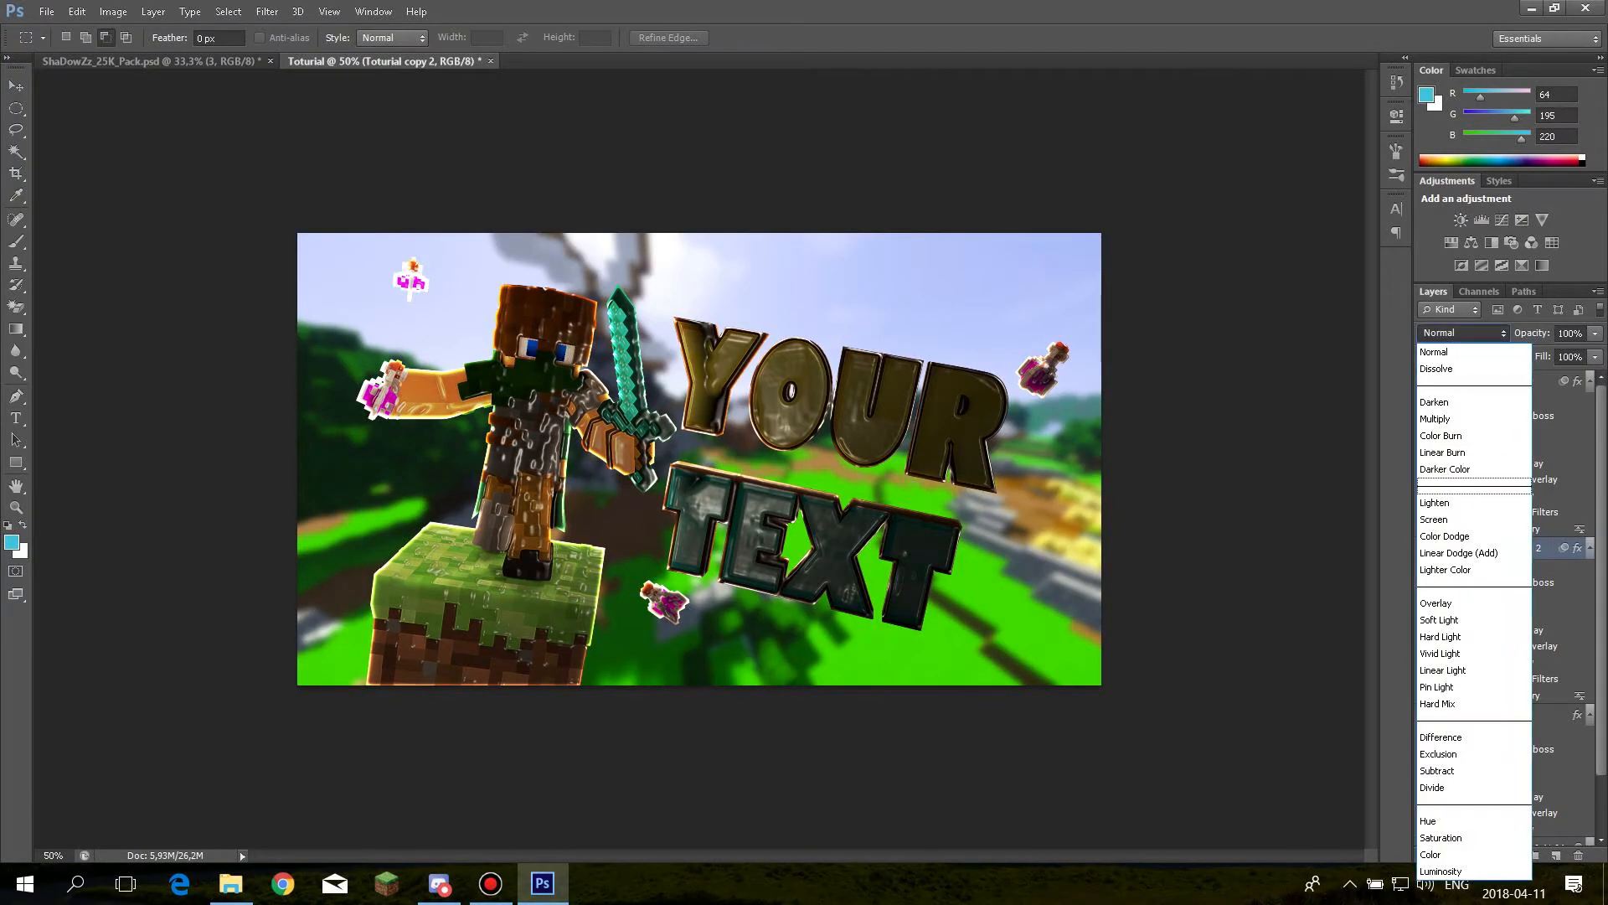
{"action": "left_click", "coordinate": [1458, 552]}
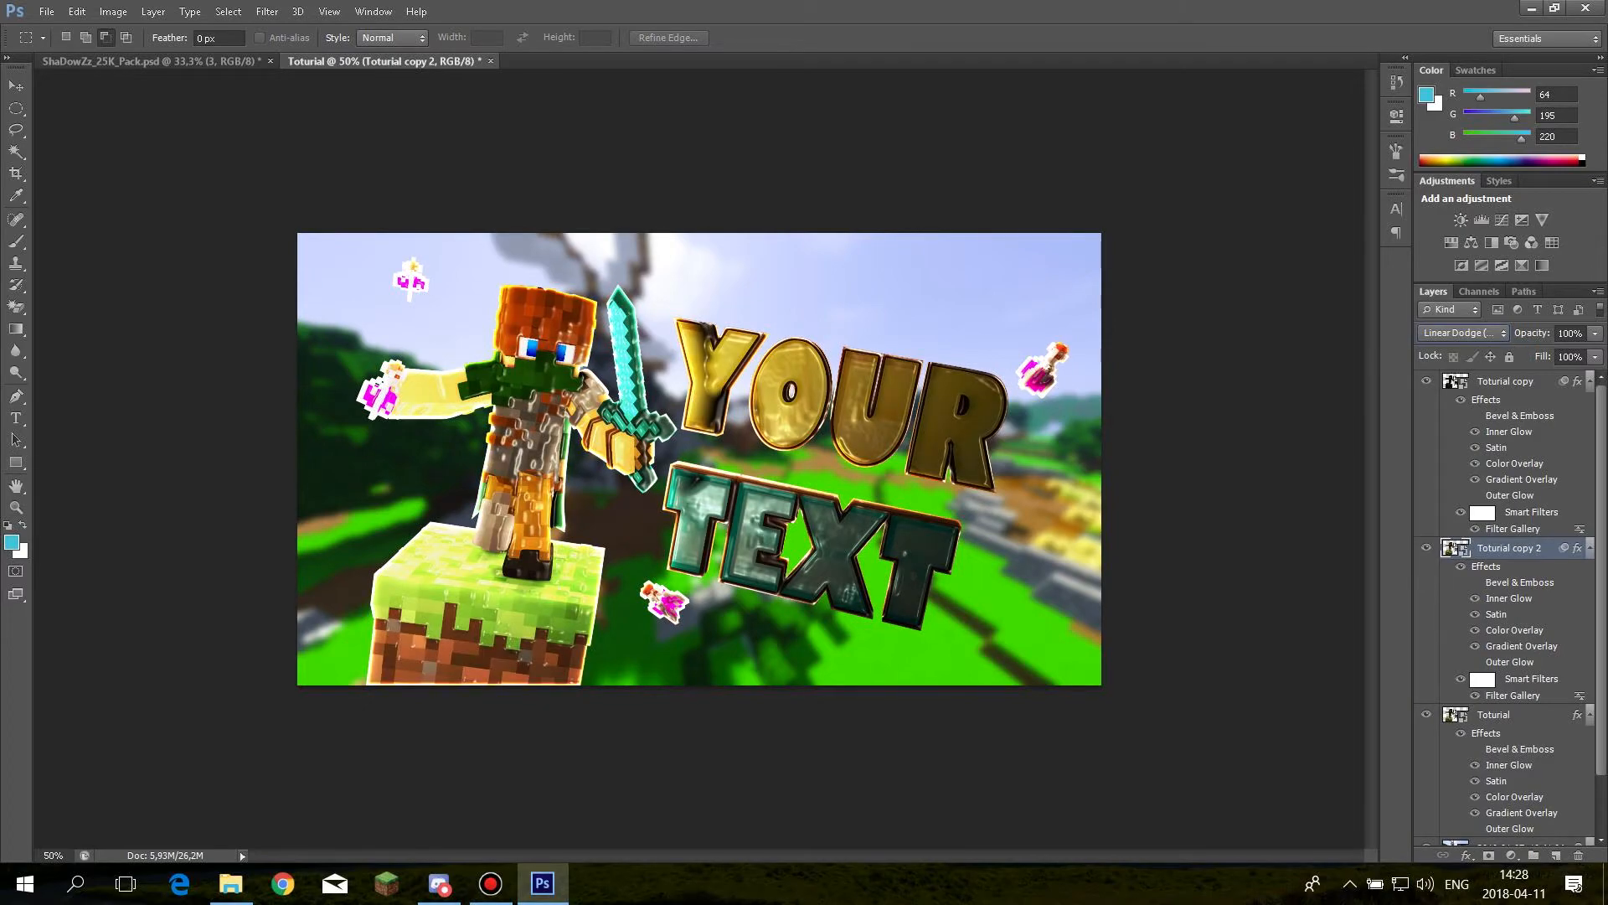
{"action": "left_click", "coordinate": [1461, 333]}
{"action": "left_click", "coordinate": [1459, 603]}
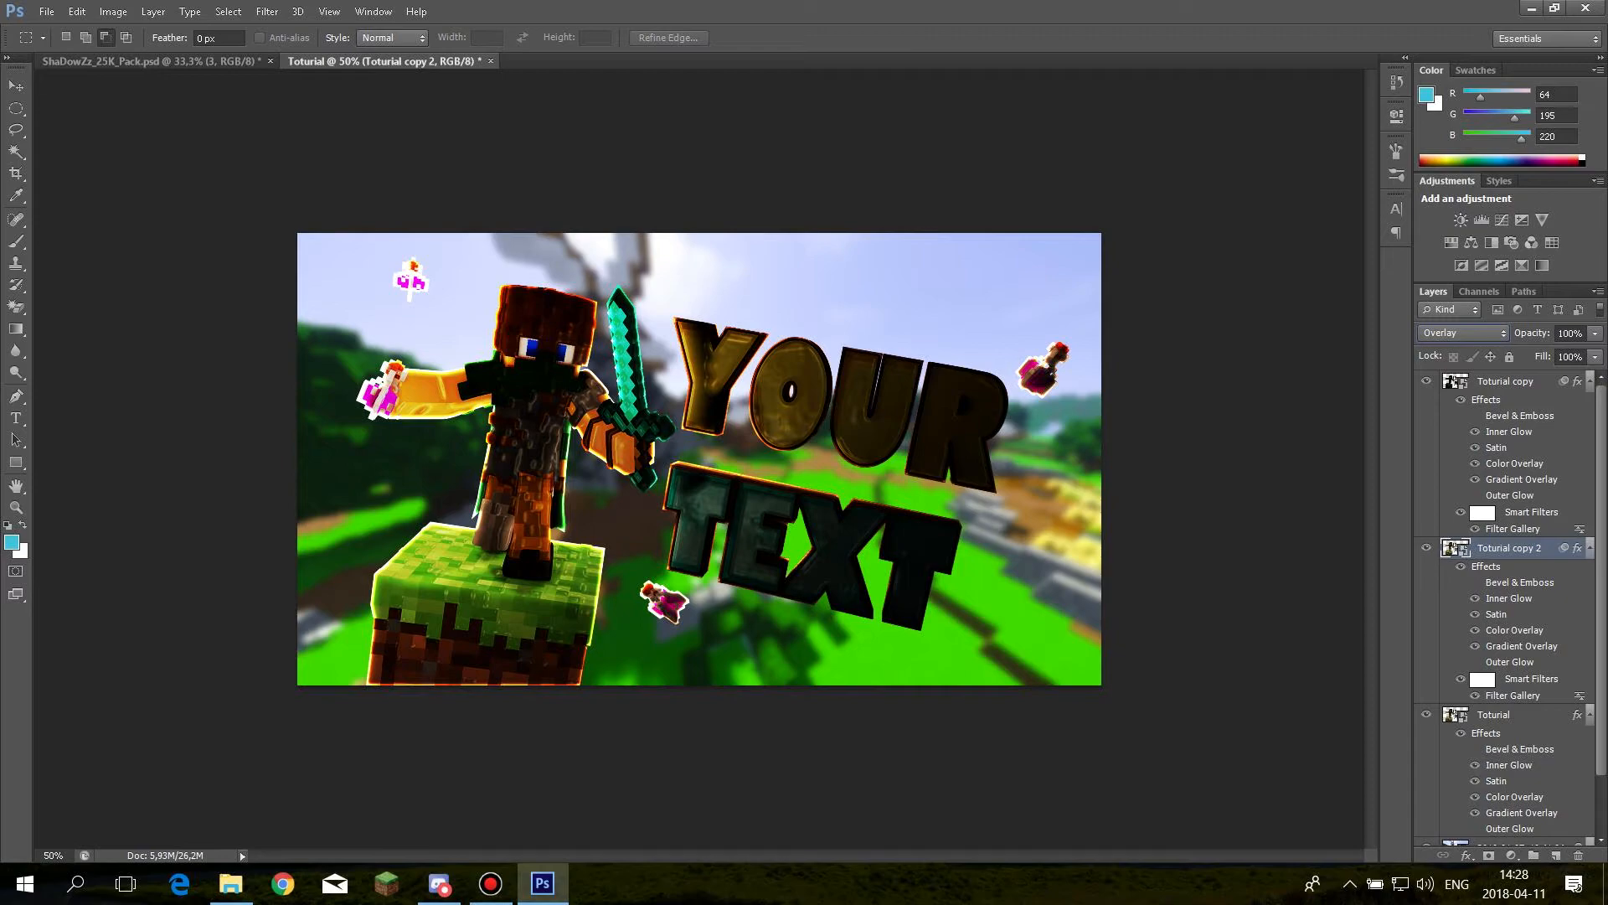
{"action": "left_click", "coordinate": [1595, 333]}
{"action": "left_click_drag", "start_coordinate": [1595, 352], "coordinate": [1526, 353]}
{"action": "left_click", "coordinate": [1462, 333]}
{"action": "left_click", "coordinate": [1461, 553]}
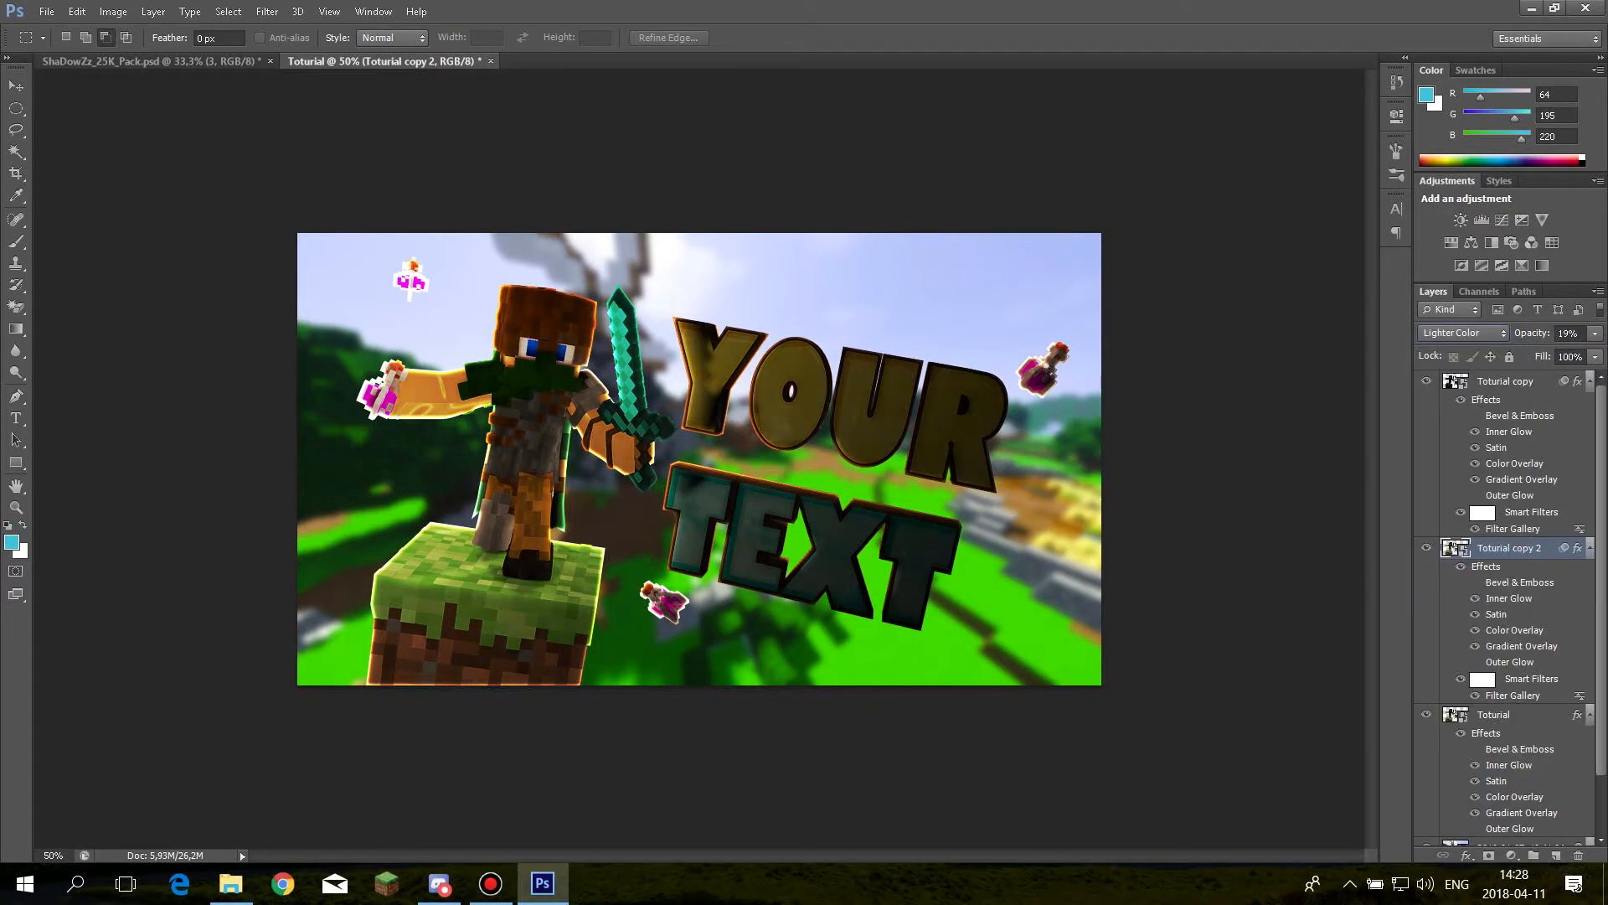
{"action": "left_click", "coordinate": [1595, 333]}
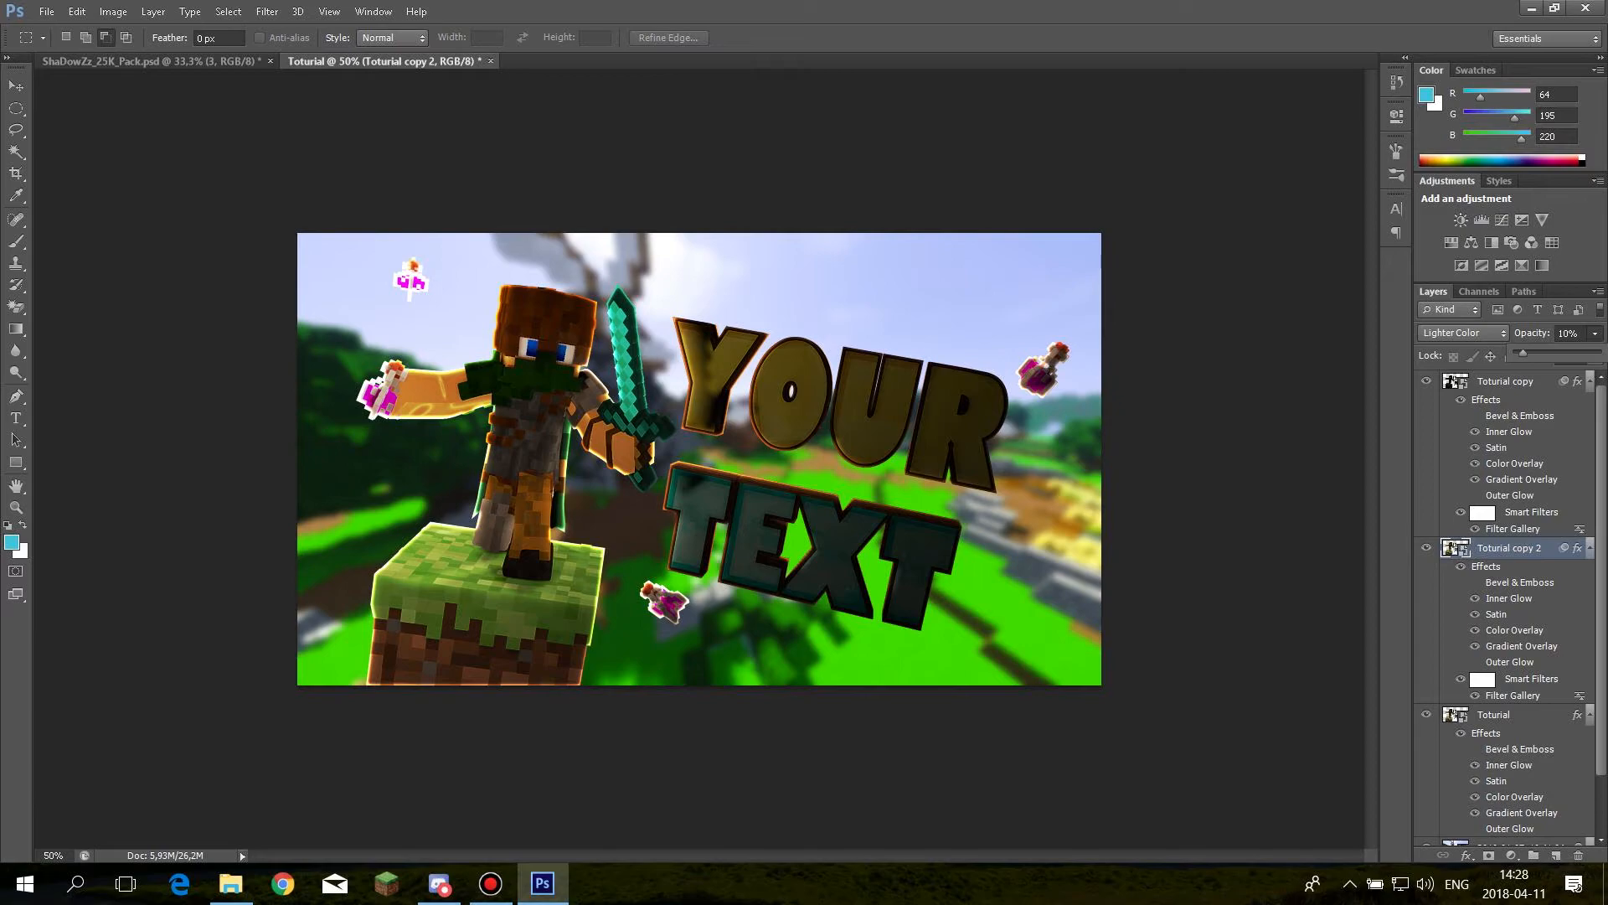
{"action": "left_click", "coordinate": [1462, 332]}
{"action": "left_click", "coordinate": [1462, 603]}
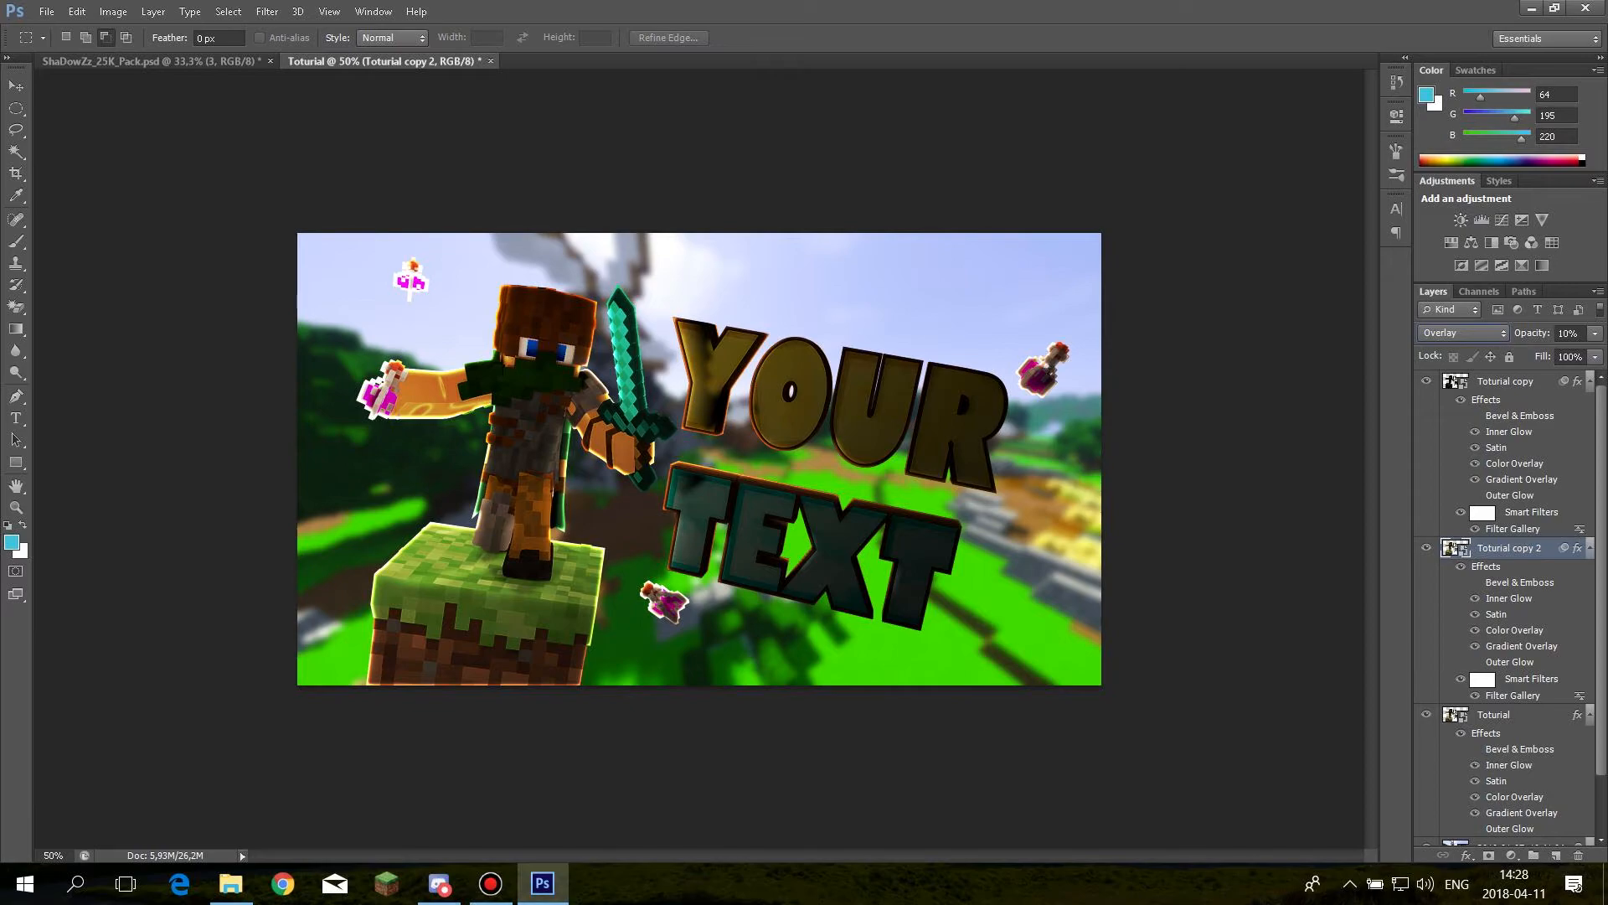
Try a slightly different opacity on the Glowing Edges layer, Toturial copy
{"action": "left_click", "coordinate": [1454, 381]}
{"action": "left_click", "coordinate": [1595, 332]}
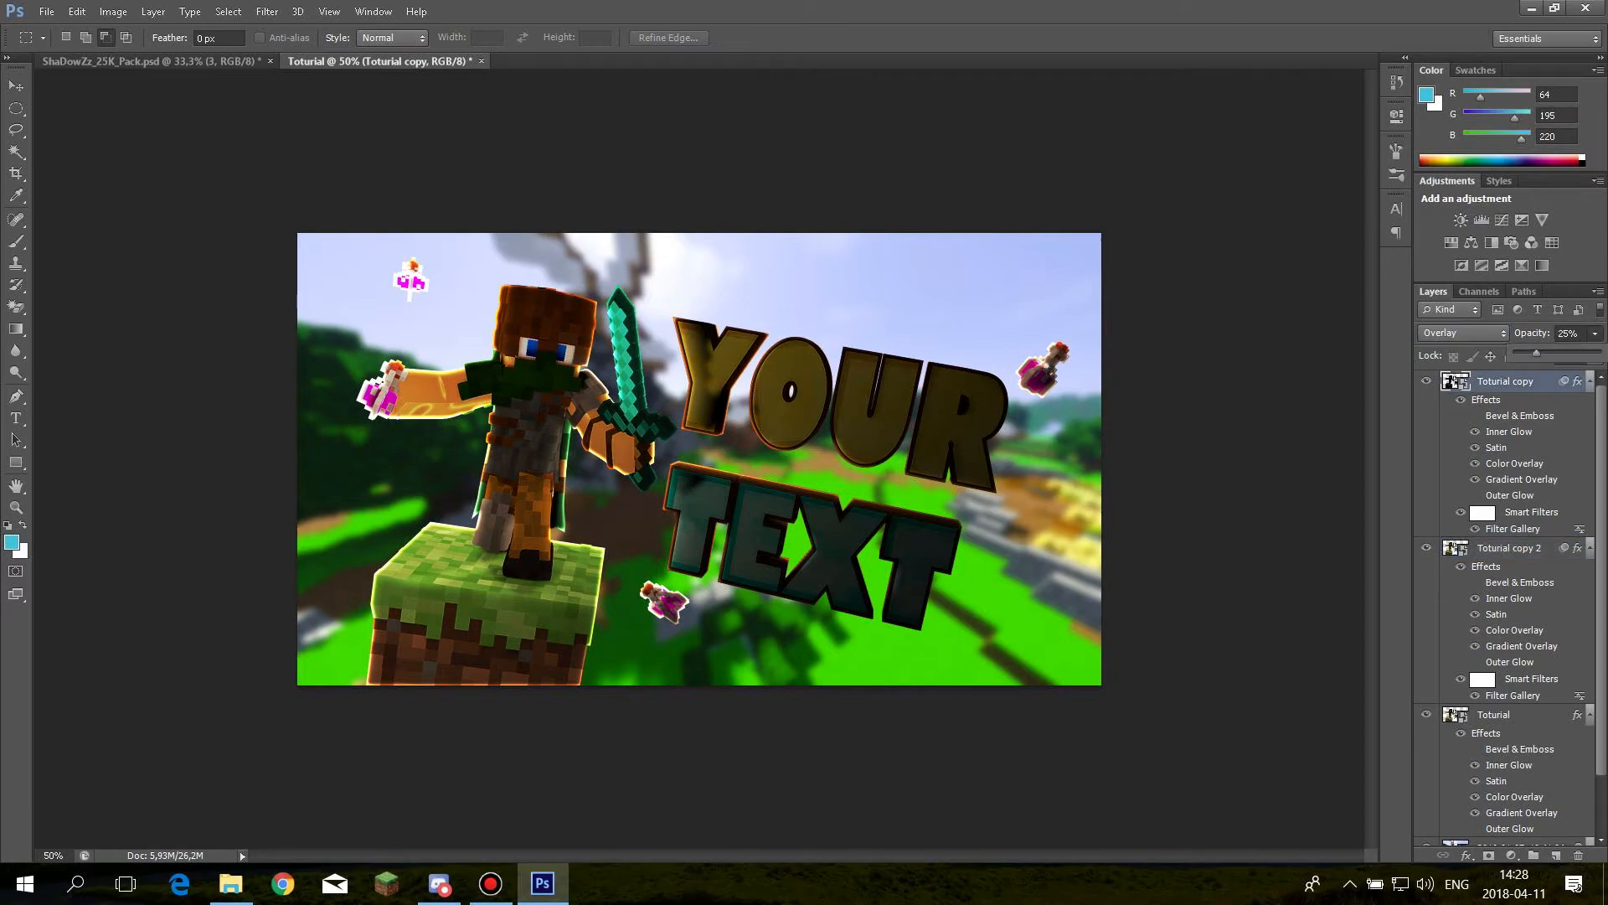
{"action": "mouse_move", "coordinate": [1536, 353]}
{"action": "left_mouse_down"}
{"action": "mouse_move", "coordinate": [1598, 353]}
{"action": "mouse_move", "coordinate": [1540, 352]}
{"action": "left_mouse_up"}
{"action": "key", "text": "Return"}
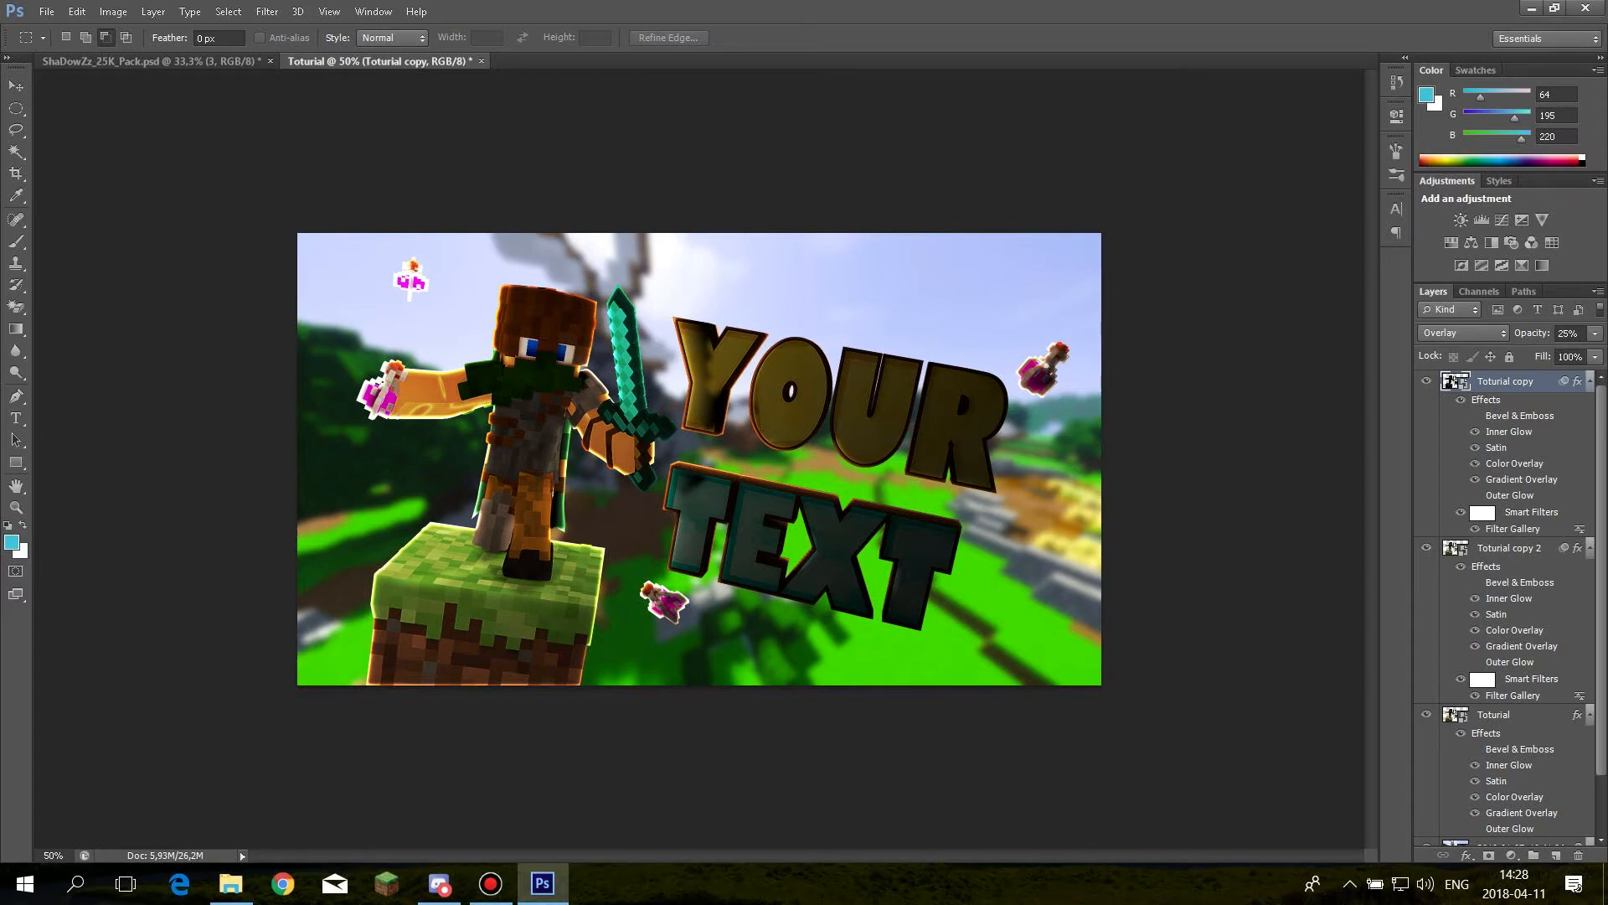
{"action": "scroll", "coordinate": [1453, 381], "scroll_direction": "down", "scroll_amount": 2}
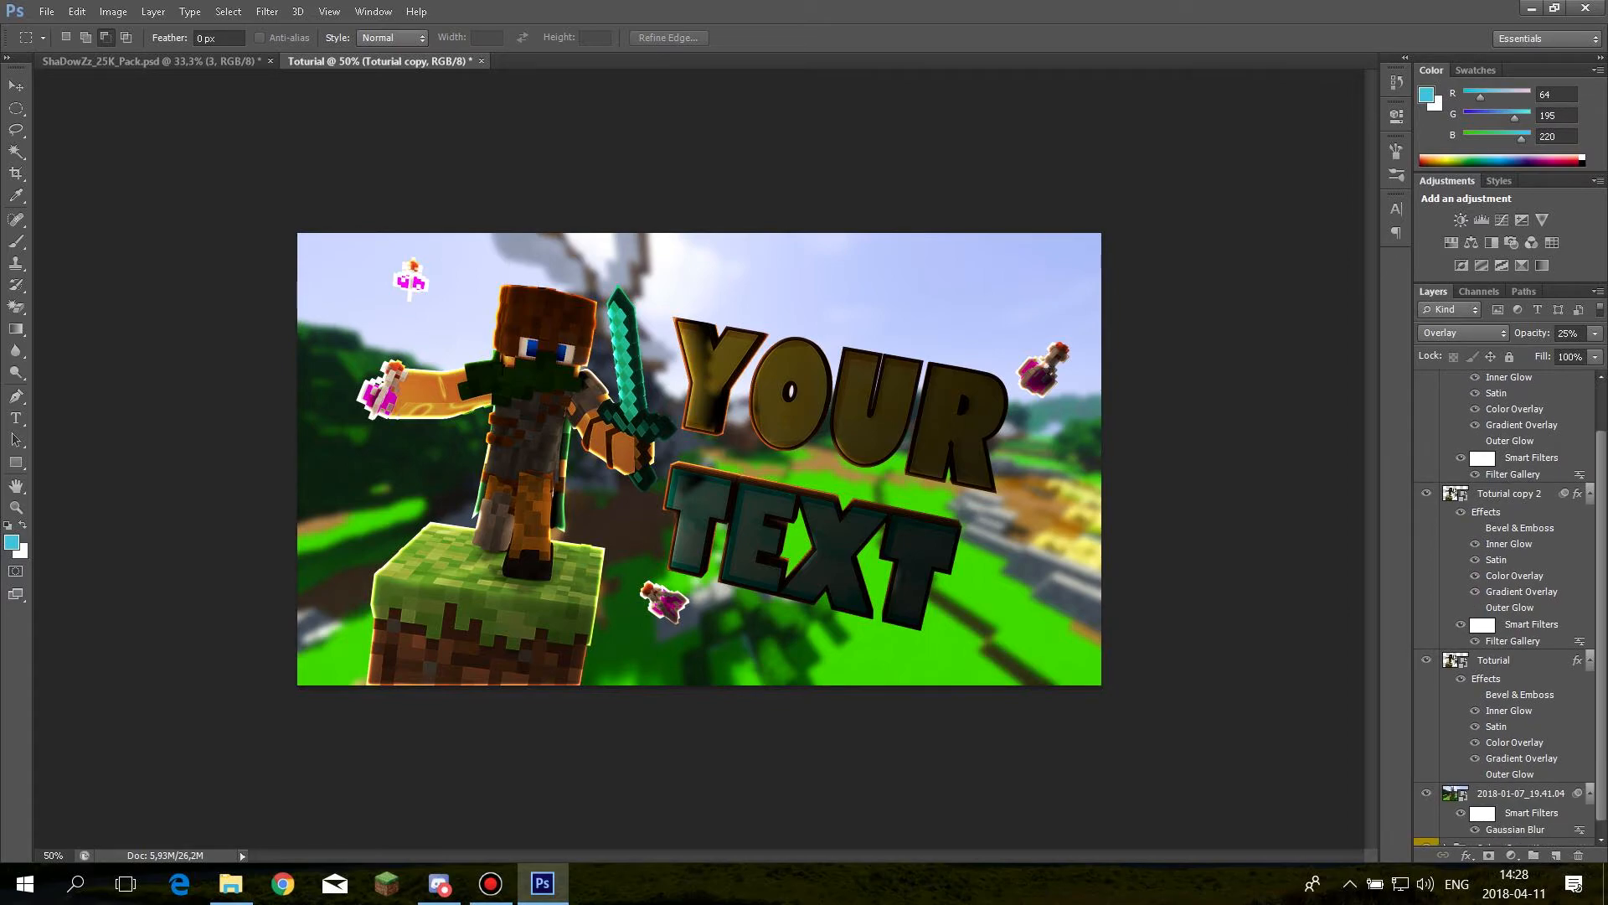
{"action": "scroll", "coordinate": [1508, 609], "scroll_direction": "down", "scroll_amount": 1}
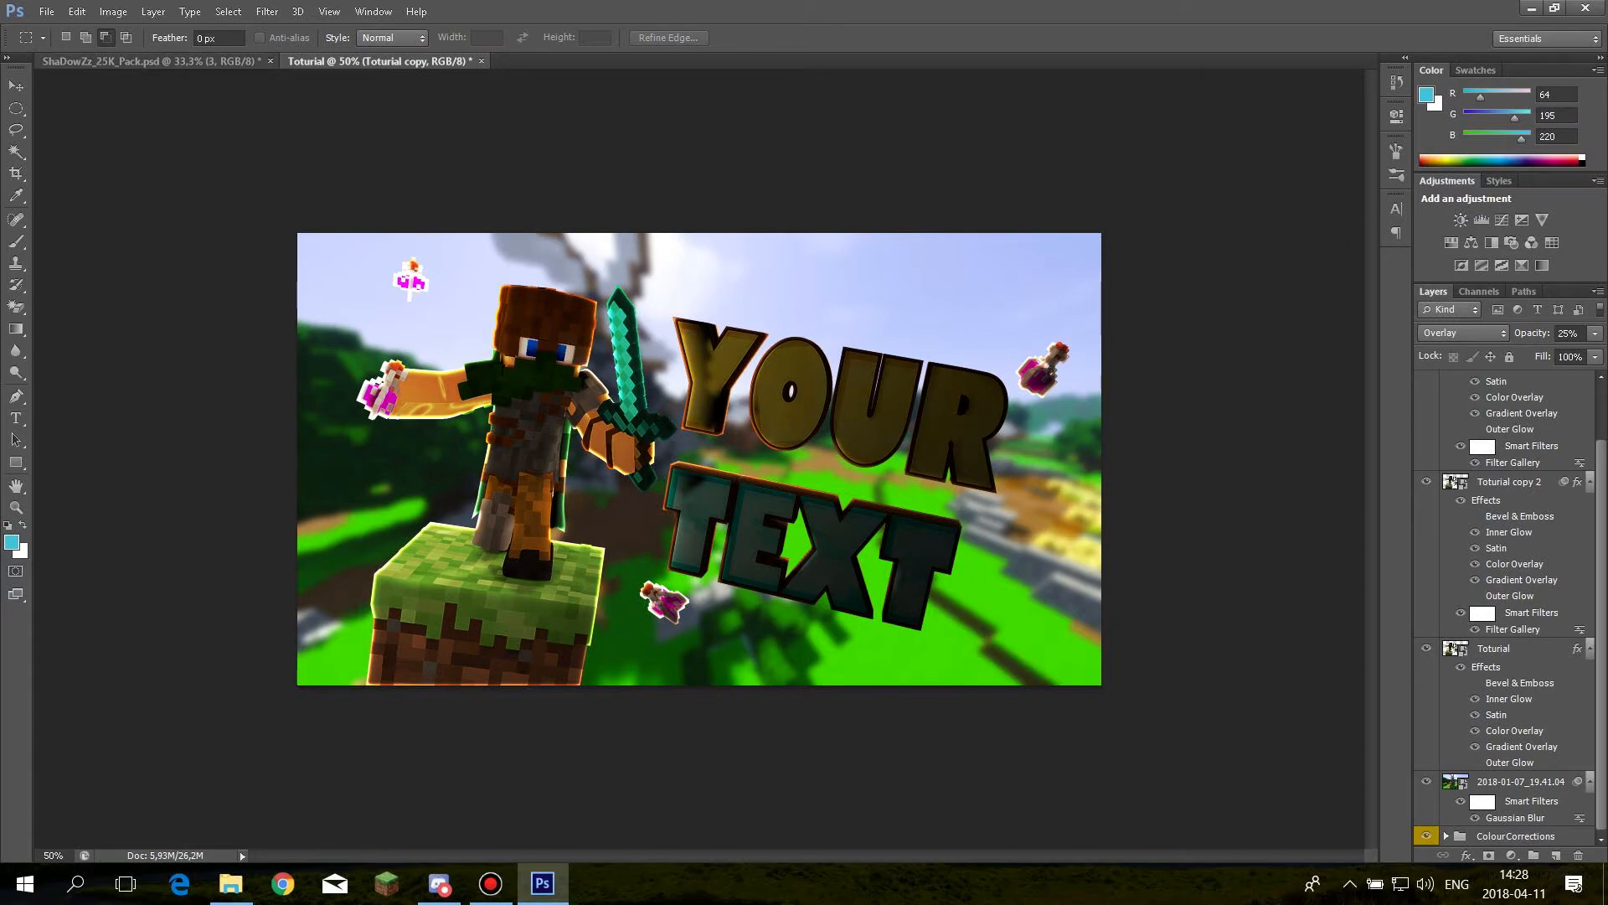
In ShaDowZz_25K_Pack.psd, hide and collapse the Render Effects group, and show and expand the Sword Glows group
{"action": "left_click", "coordinate": [150, 61]}
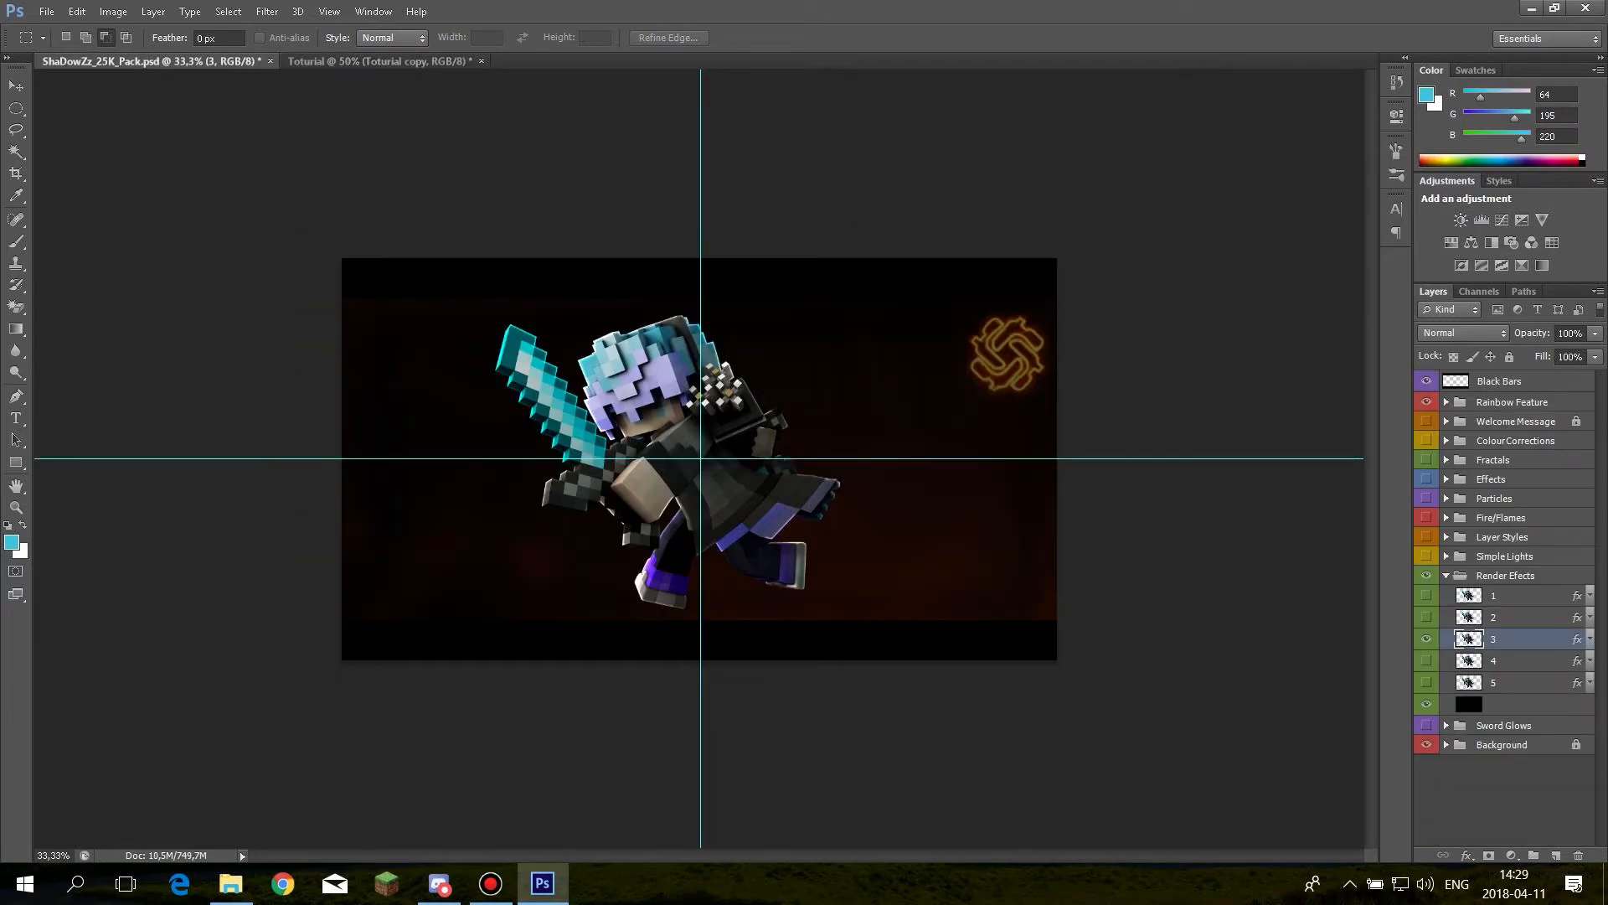
{"action": "left_click", "coordinate": [1426, 725]}
{"action": "left_click", "coordinate": [1427, 576]}
{"action": "left_click", "coordinate": [1447, 575]}
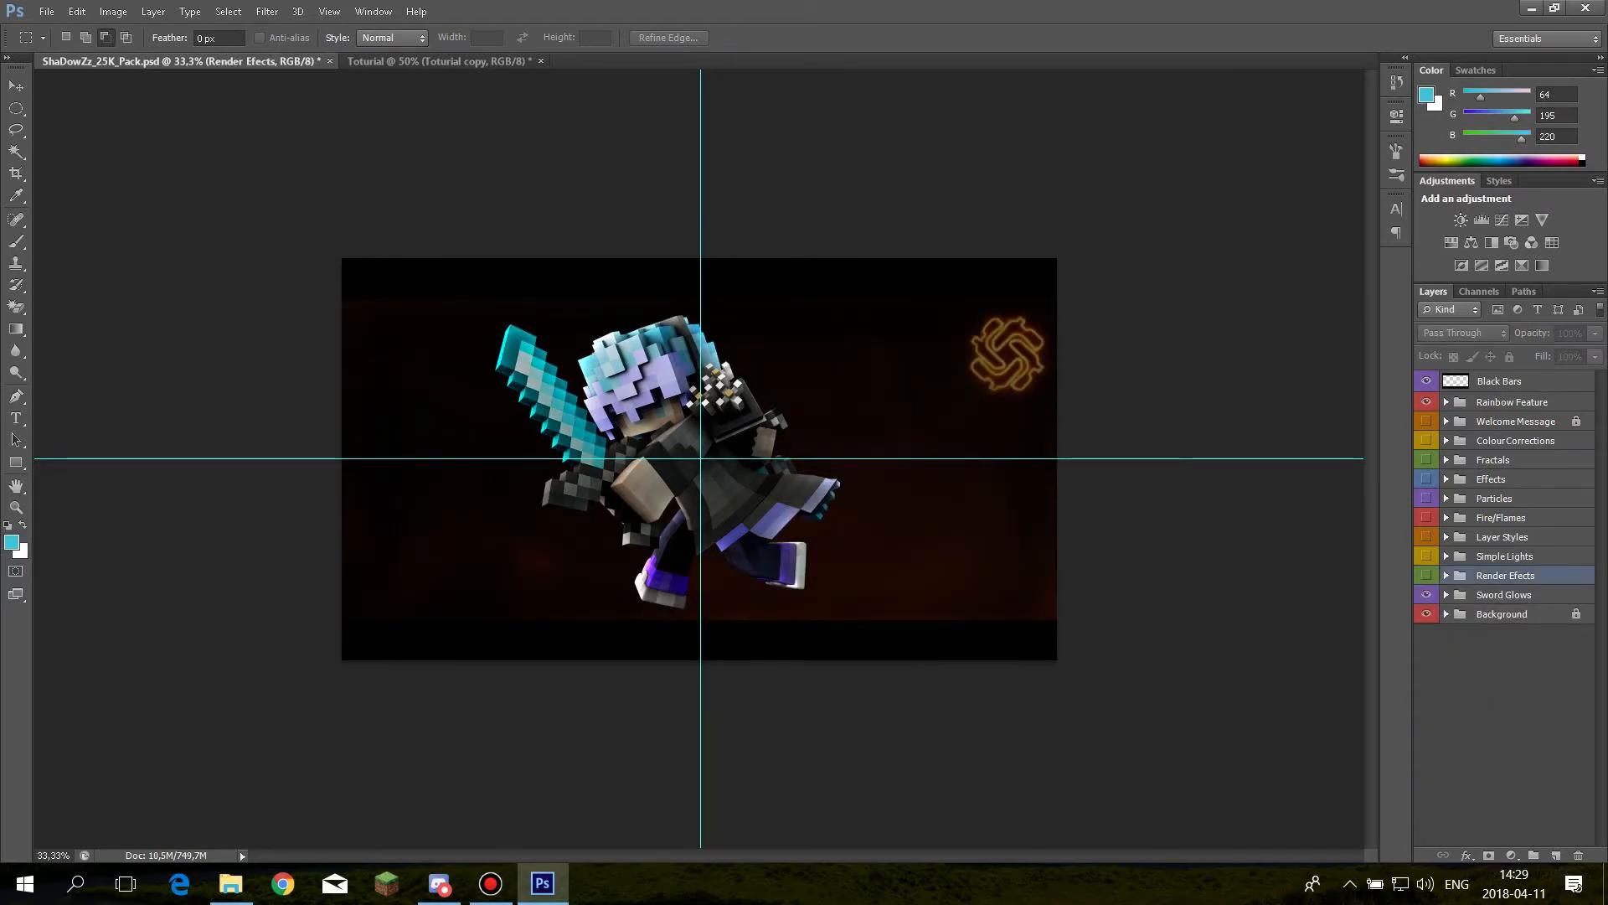
{"action": "left_click", "coordinate": [1504, 594]}
{"action": "left_click", "coordinate": [1446, 595]}
Show and select glow group 1 inside the Sword Glows group of ShaDowZz_25K_Pack.psd
{"action": "left_click", "coordinate": [1426, 613]}
{"action": "left_click", "coordinate": [1426, 614]}
{"action": "left_click", "coordinate": [1427, 614]}
{"action": "left_click", "coordinate": [1493, 614]}
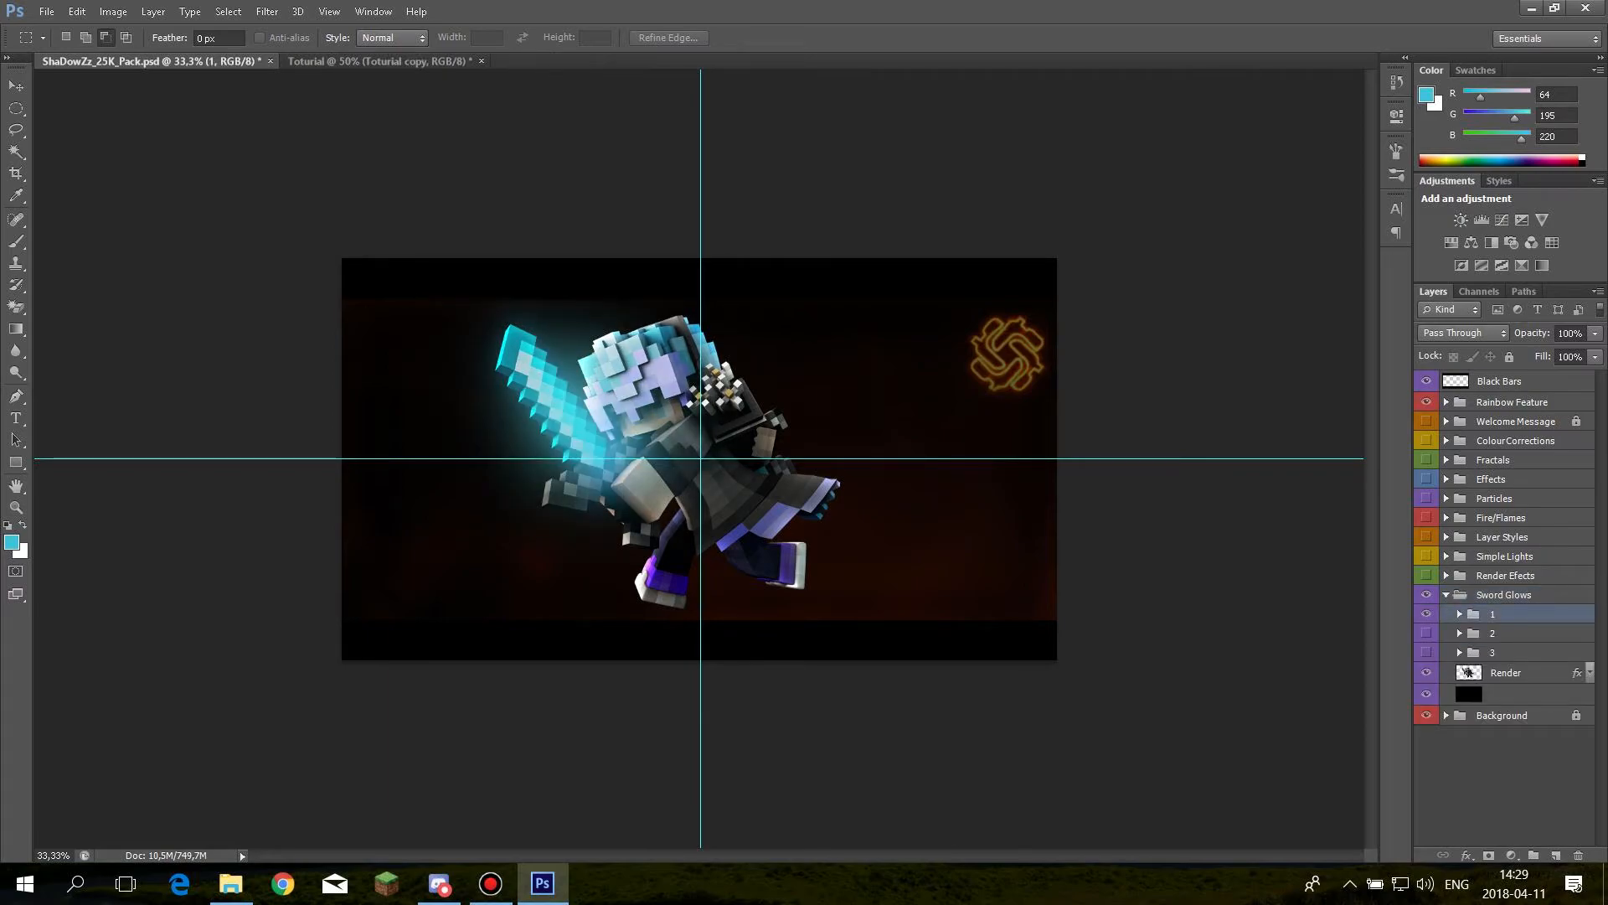
Compare sword glow groups 1, 2 and 3 by visibility, leaving group 1 shown together with the Render layer
{"action": "left_click", "coordinate": [1426, 614]}
{"action": "left_click", "coordinate": [1426, 633]}
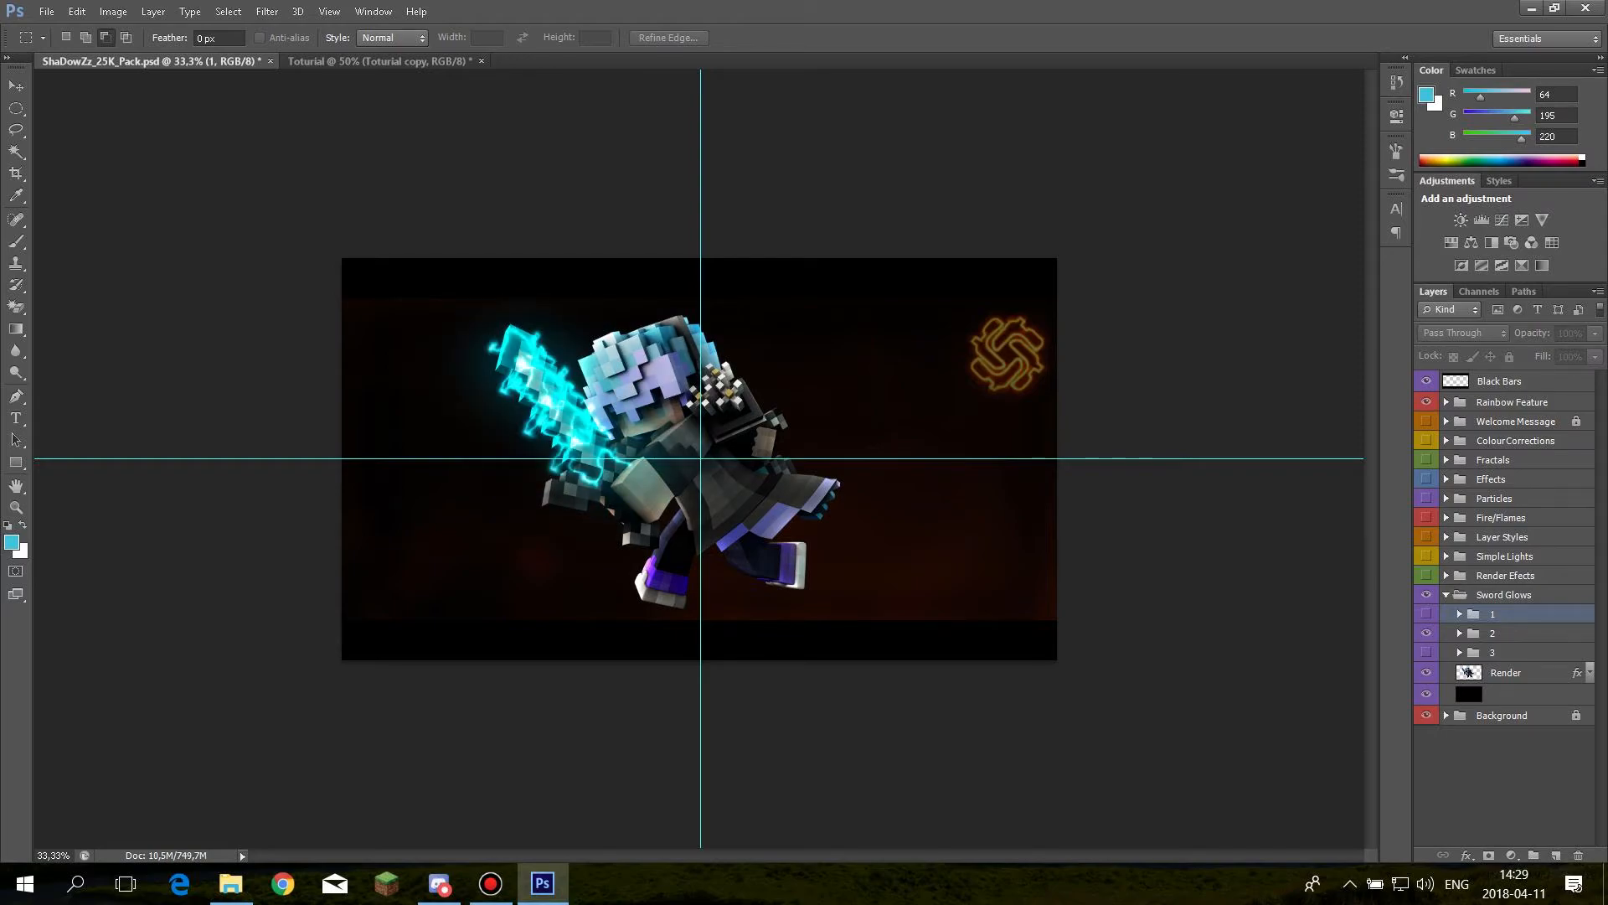
{"action": "left_click", "coordinate": [1427, 634]}
{"action": "left_click", "coordinate": [1426, 653]}
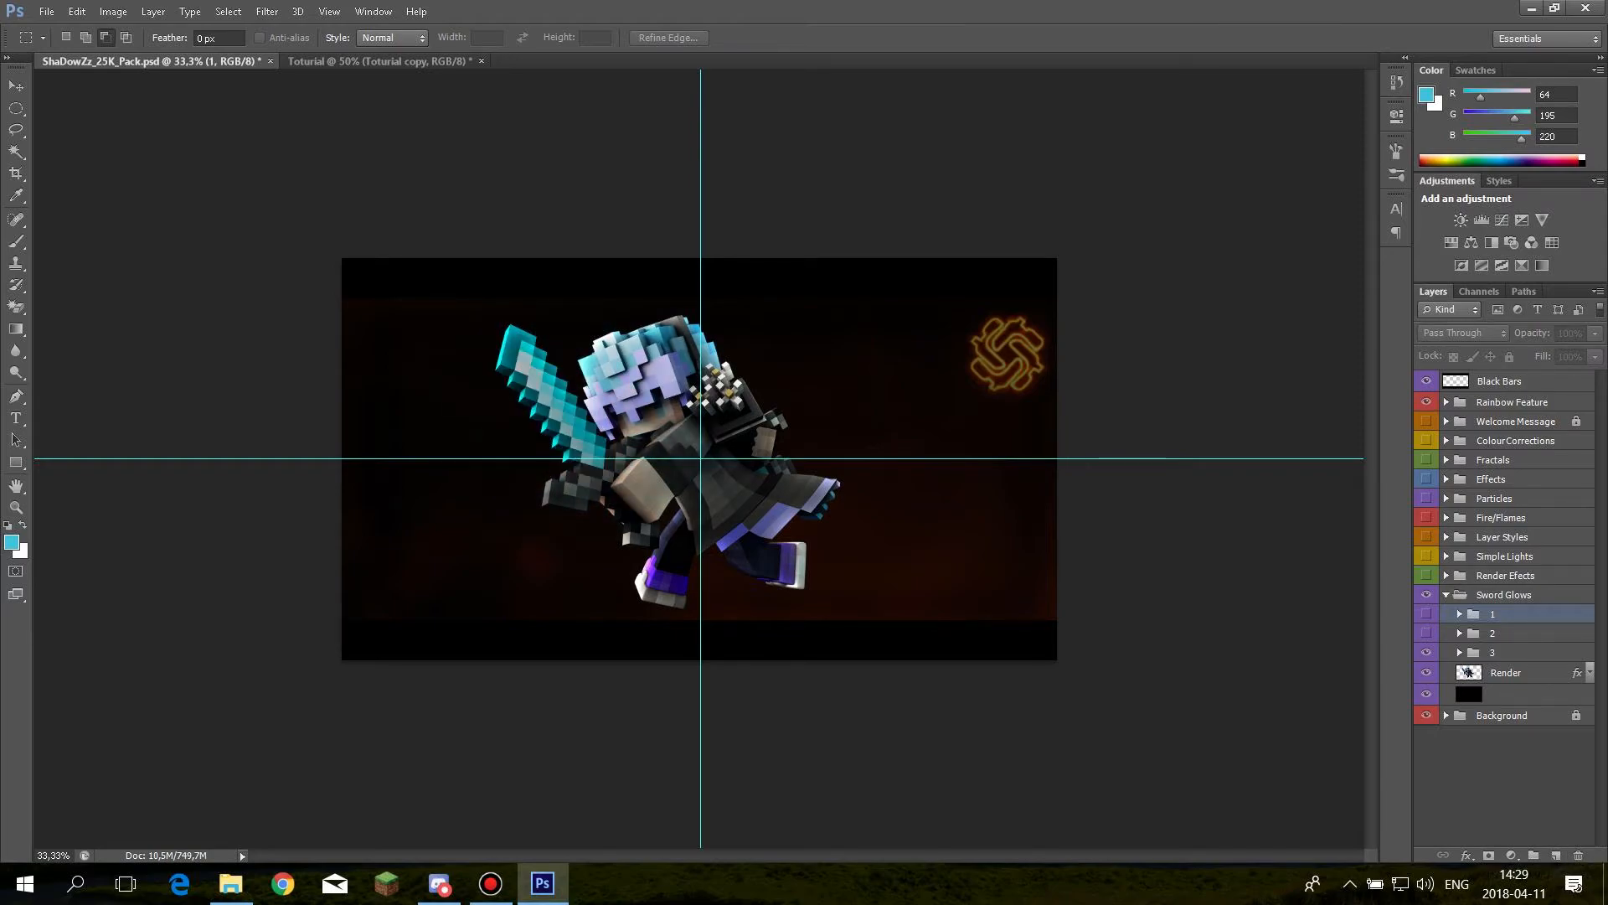
{"action": "left_click", "coordinate": [1427, 672]}
{"action": "left_click", "coordinate": [1426, 653]}
{"action": "left_click", "coordinate": [1427, 614]}
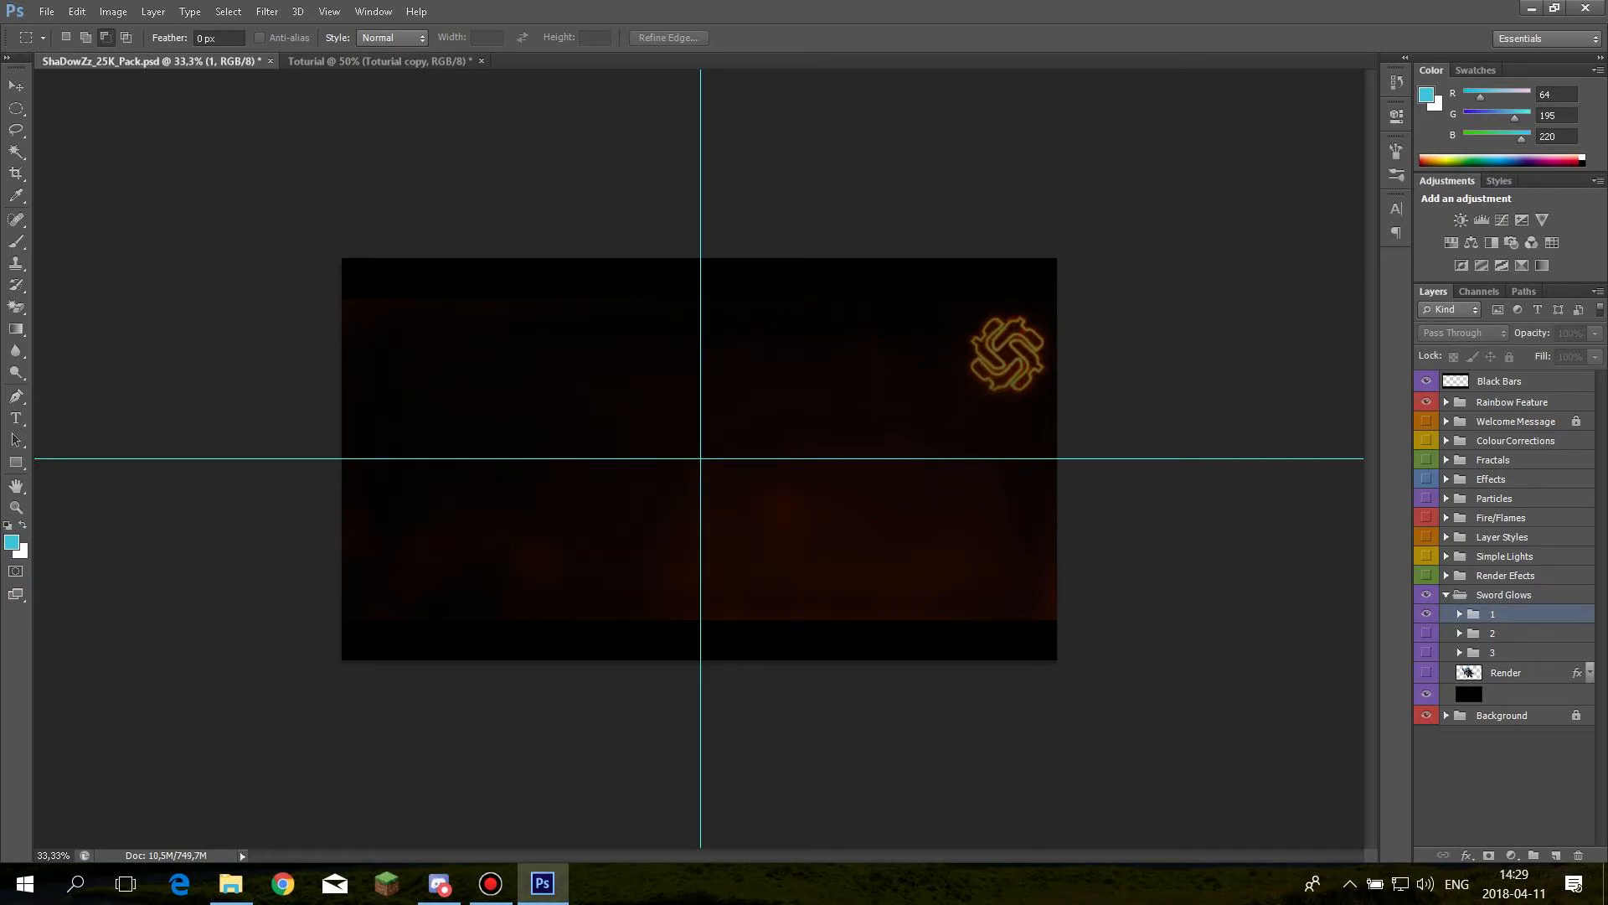
{"action": "left_click", "coordinate": [1426, 672]}
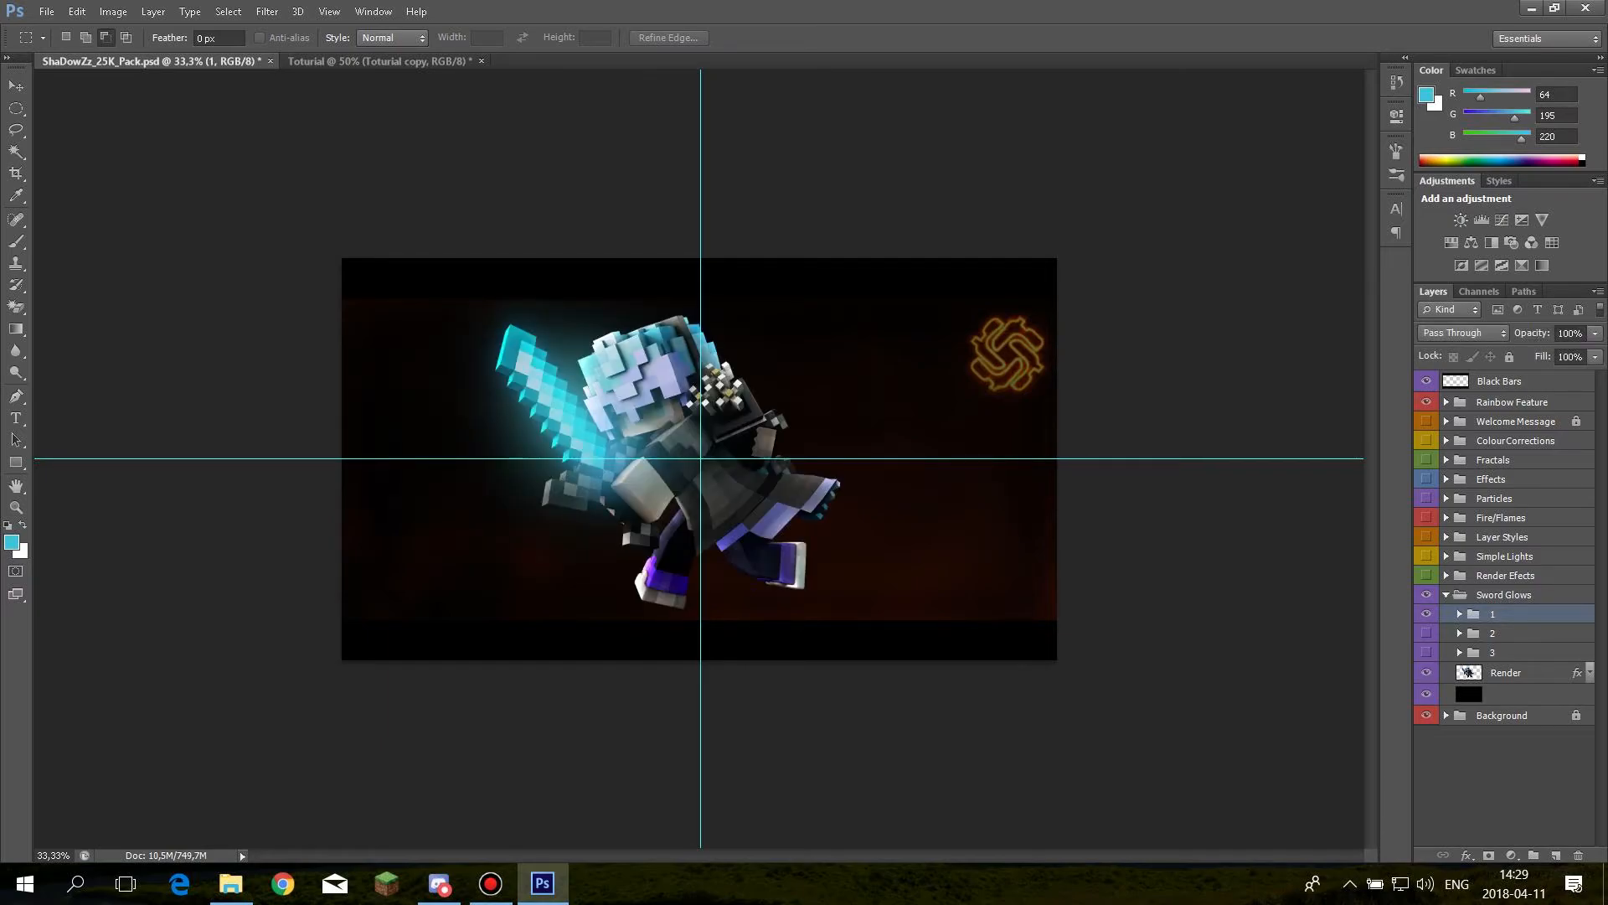
Duplicate sword glow group 1 into the Toturial document
{"action": "right_click", "coordinate": [1518, 617]}
{"action": "left_click", "coordinate": [1249, 327]}
{"action": "right_click", "coordinate": [1517, 614]}
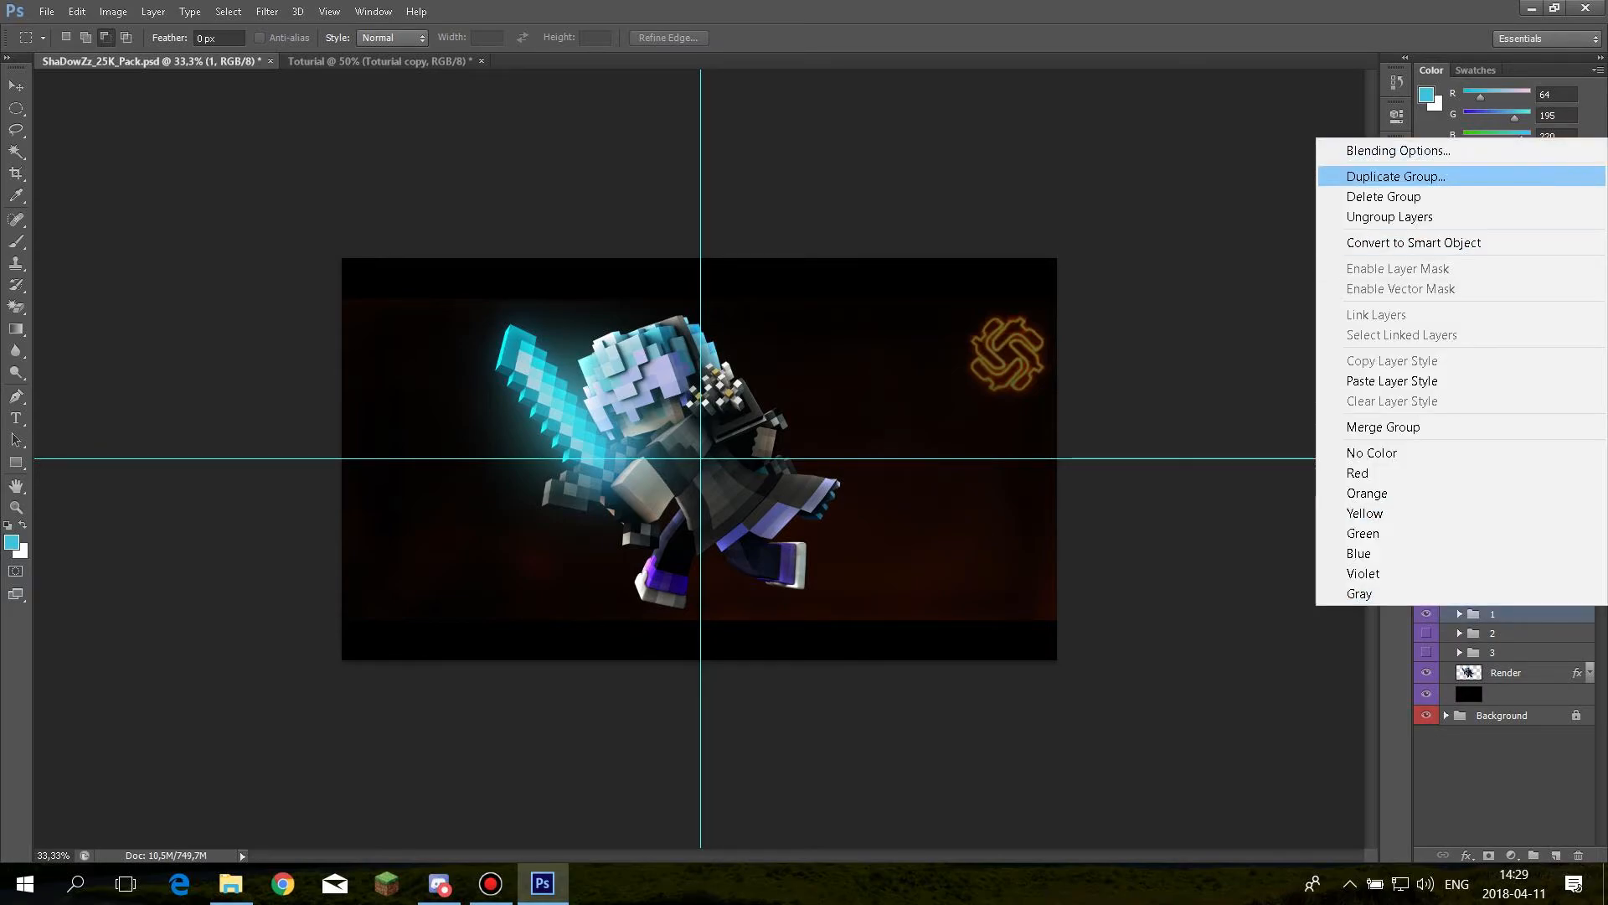
{"action": "left_click", "coordinate": [1382, 174]}
{"action": "left_click", "coordinate": [642, 521]}
{"action": "left_click", "coordinate": [620, 550]}
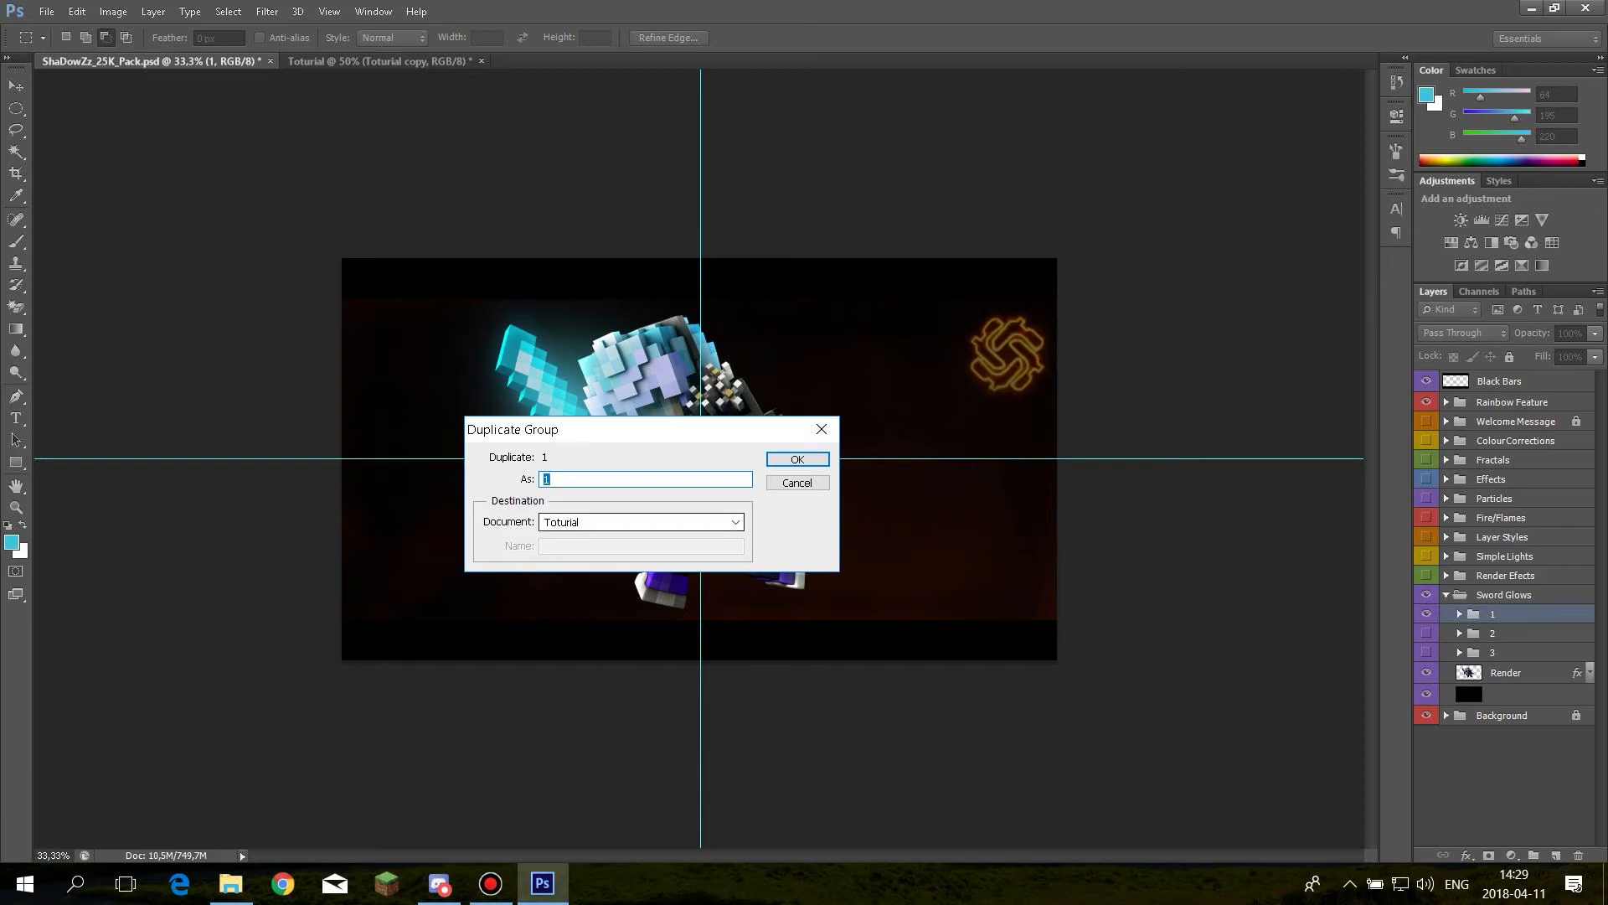
{"action": "key", "text": "Return"}
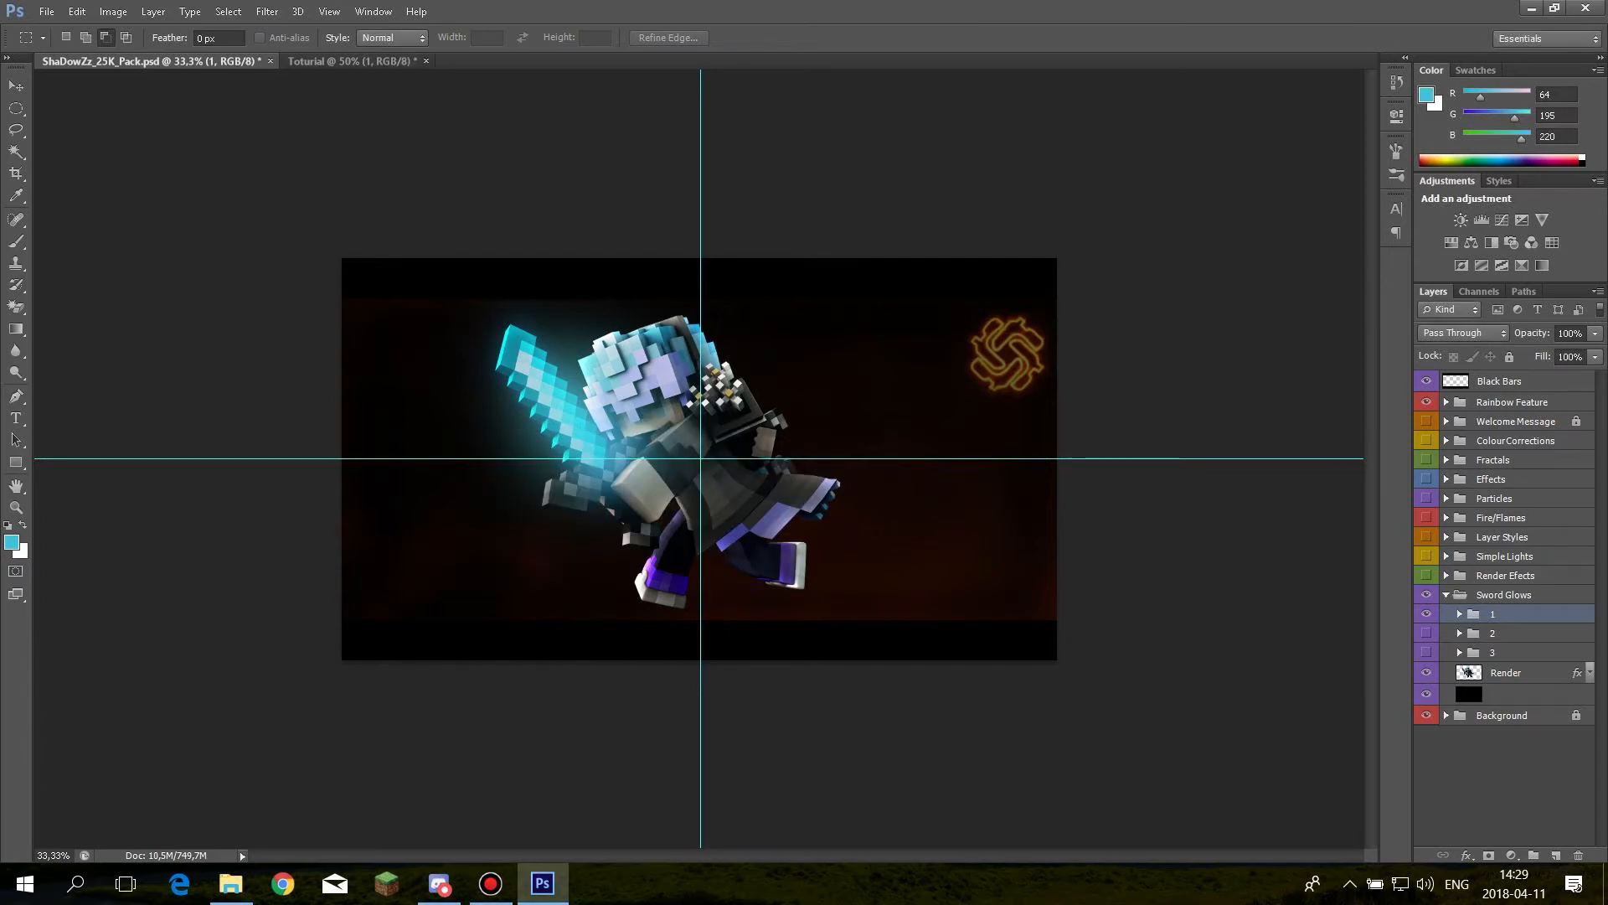
In Toturial, free-transform group 1 over the character's sword, scaling it to about 70% width and 76% height and rotating it about 35°
{"action": "left_click", "coordinate": [360, 62]}
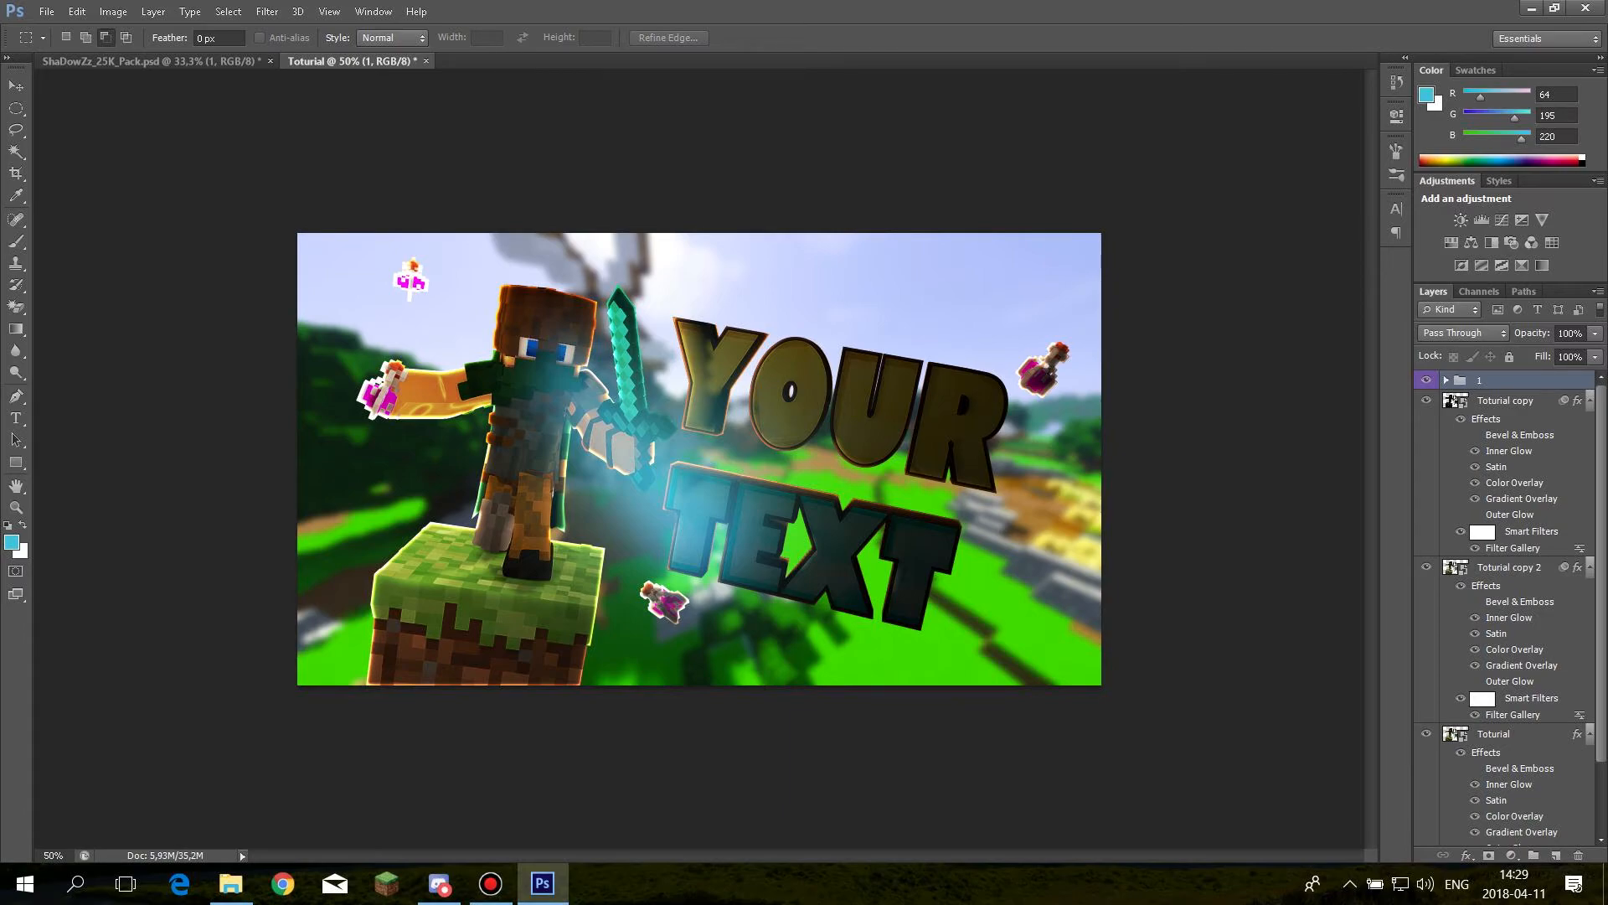
{"action": "key", "text": "ctrl+t"}
{"action": "left_click_drag", "start_coordinate": [379, 381], "coordinate": [402, 278]}
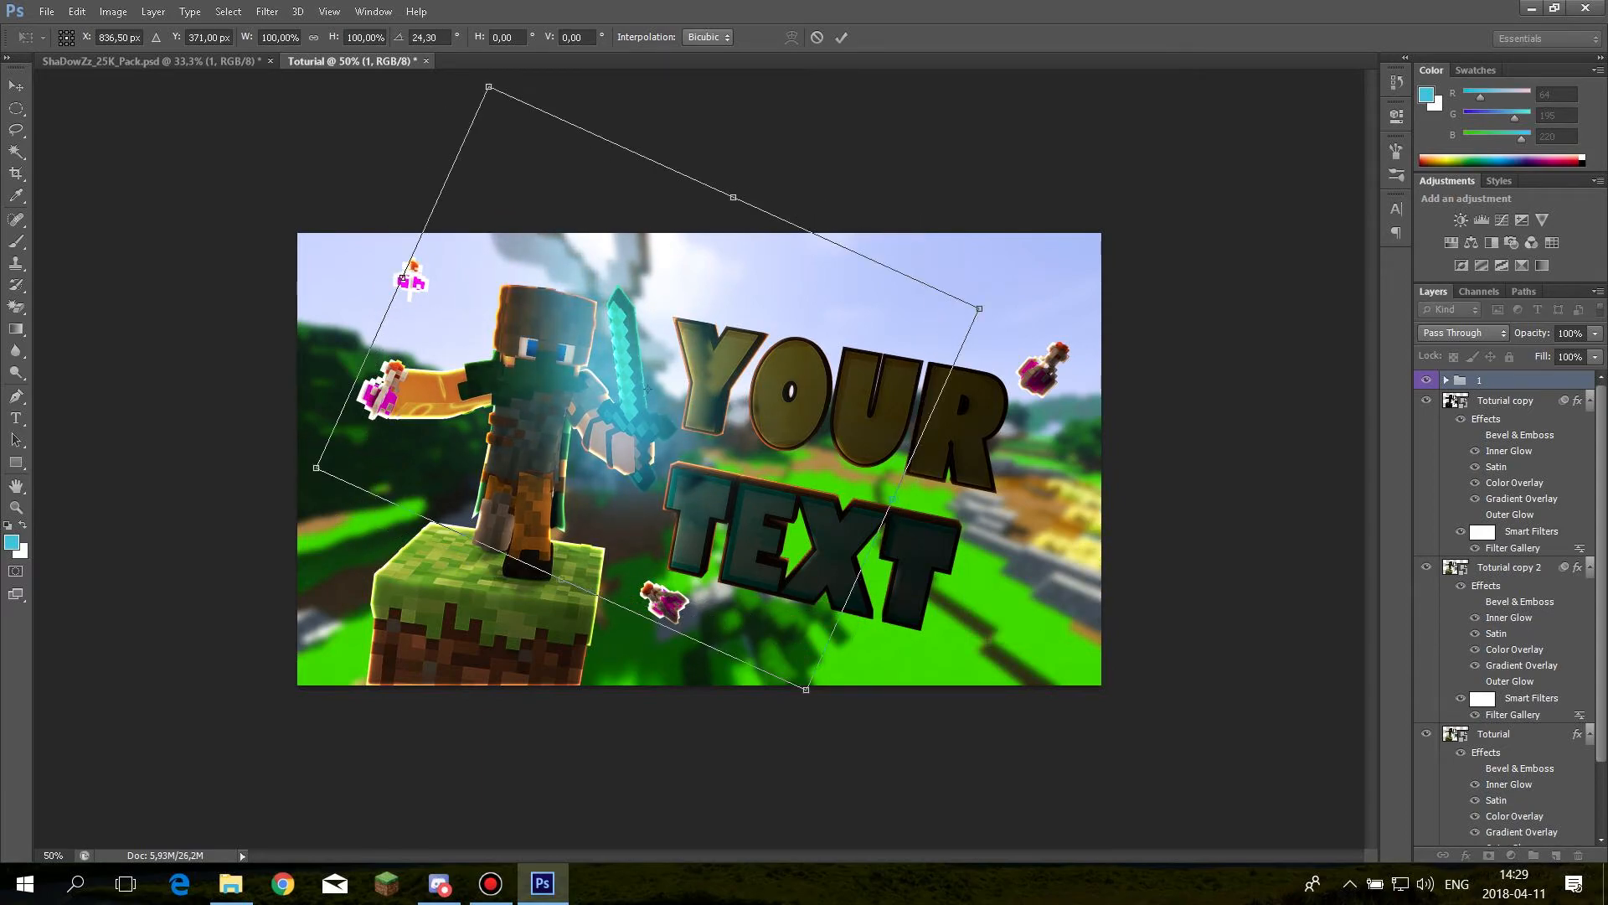
{"action": "left_click_drag", "start_coordinate": [979, 309], "coordinate": [856, 303], "text": "shift"}
{"action": "left_click_drag", "start_coordinate": [655, 393], "coordinate": [696, 384]}
{"action": "left_click_drag", "start_coordinate": [898, 327], "coordinate": [769, 357], "text": "shift"}
{"action": "left_click_drag", "start_coordinate": [626, 407], "coordinate": [685, 393]}
{"action": "left_click_drag", "start_coordinate": [896, 382], "coordinate": [896, 433]}
{"action": "left_click_drag", "start_coordinate": [833, 385], "coordinate": [861, 418]}
{"action": "key", "text": "ctrl+z"}
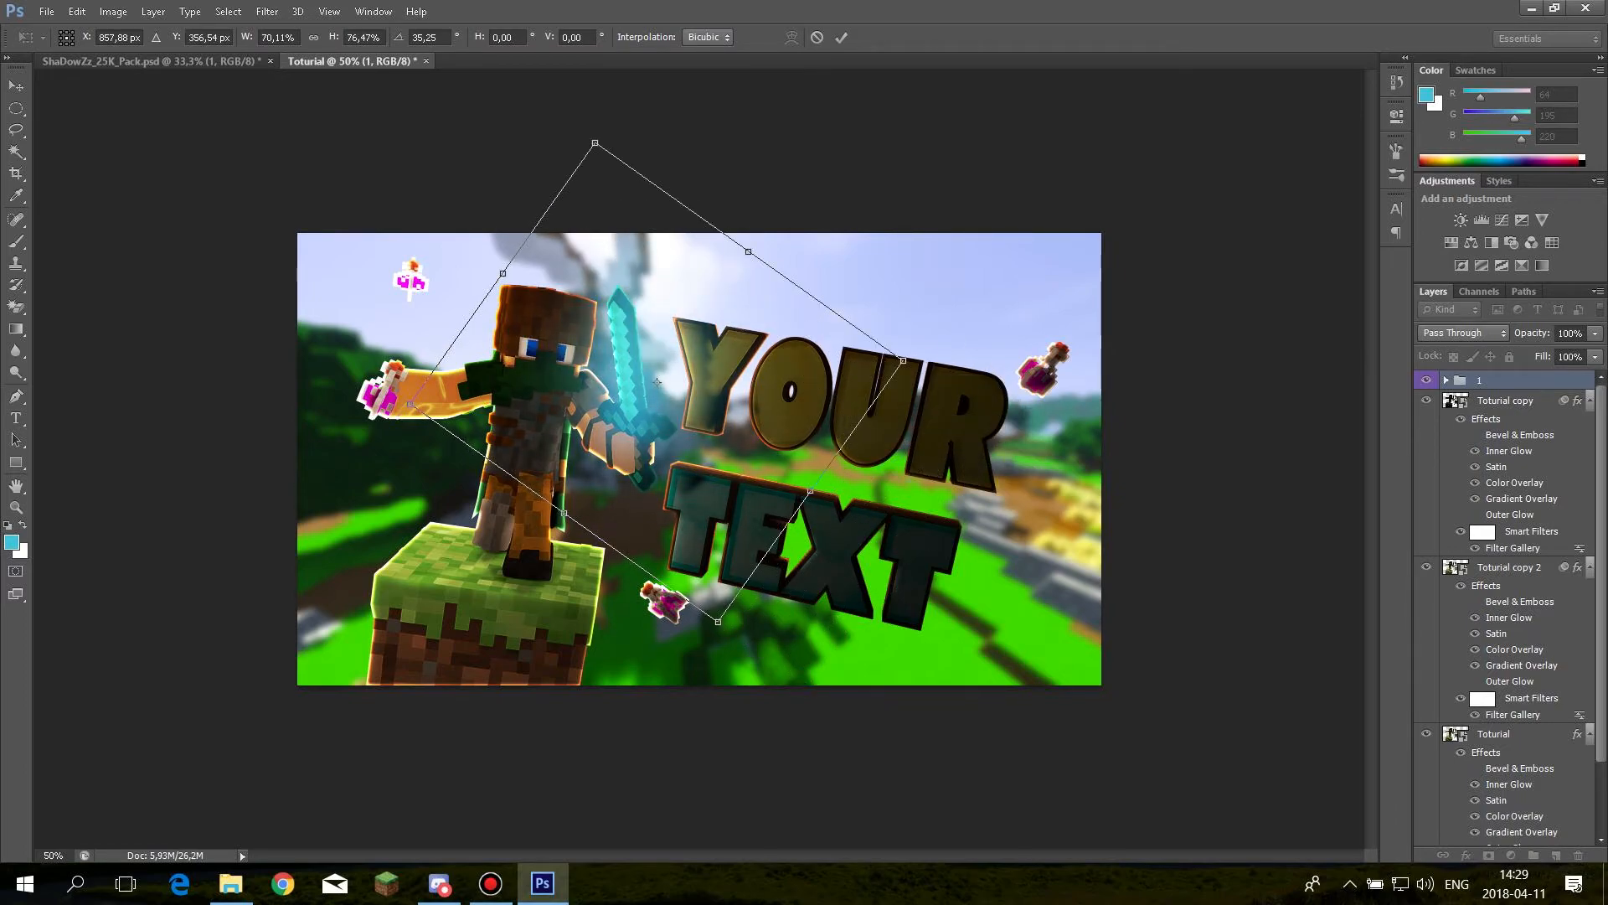
Refine the glow's fit on the sword to about 52% width, 67% height and 27.5° rotation, and apply the transform
{"action": "left_click_drag", "start_coordinate": [903, 360], "coordinate": [855, 364], "text": "shift"}
{"action": "left_click_drag", "start_coordinate": [762, 402], "coordinate": [774, 391]}
{"action": "left_click_drag", "start_coordinate": [854, 527], "coordinate": [869, 505]}
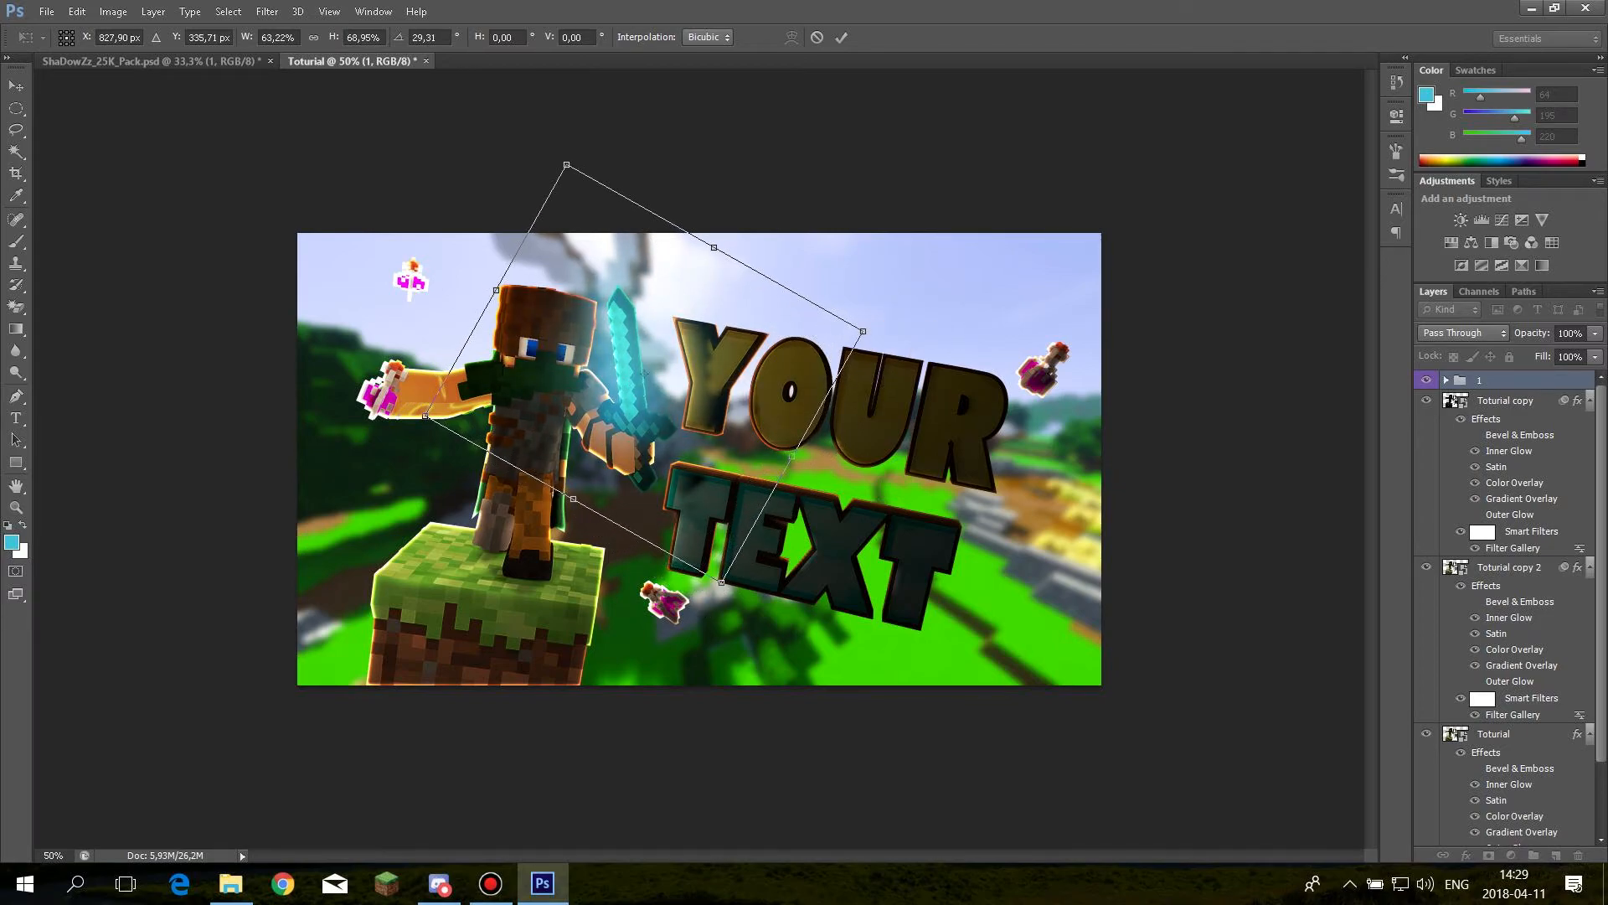
{"action": "left_click_drag", "start_coordinate": [863, 332], "coordinate": [825, 322]}
{"action": "mouse_move", "coordinate": [560, 348]}
{"action": "left_mouse_down"}
{"action": "mouse_move", "coordinate": [588, 347]}
{"action": "mouse_move", "coordinate": [570, 350]}
{"action": "left_mouse_up"}
{"action": "left_click_drag", "start_coordinate": [766, 444], "coordinate": [747, 434]}
{"action": "left_click_drag", "start_coordinate": [623, 391], "coordinate": [642, 395]}
{"action": "left_click_drag", "start_coordinate": [839, 501], "coordinate": [866, 448]}
{"action": "mouse_move", "coordinate": [673, 423]}
{"action": "left_mouse_down"}
{"action": "mouse_move", "coordinate": [677, 408]}
{"action": "mouse_move", "coordinate": [676, 434]}
{"action": "left_mouse_up"}
{"action": "left_click_drag", "start_coordinate": [876, 523], "coordinate": [840, 569]}
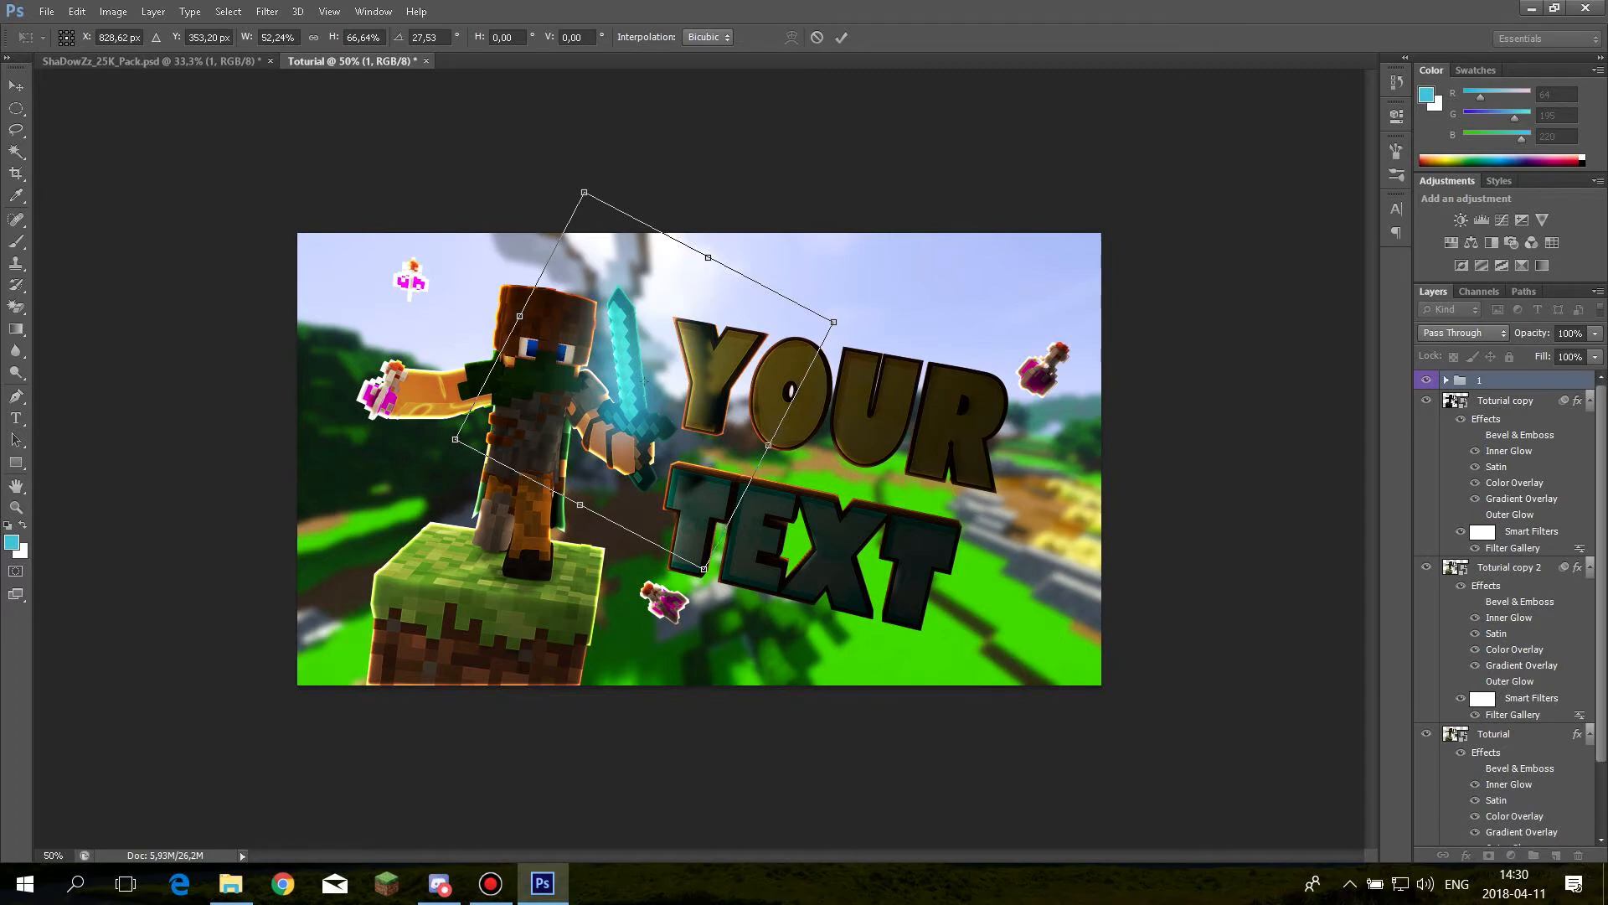
{"action": "key", "text": "Return"}
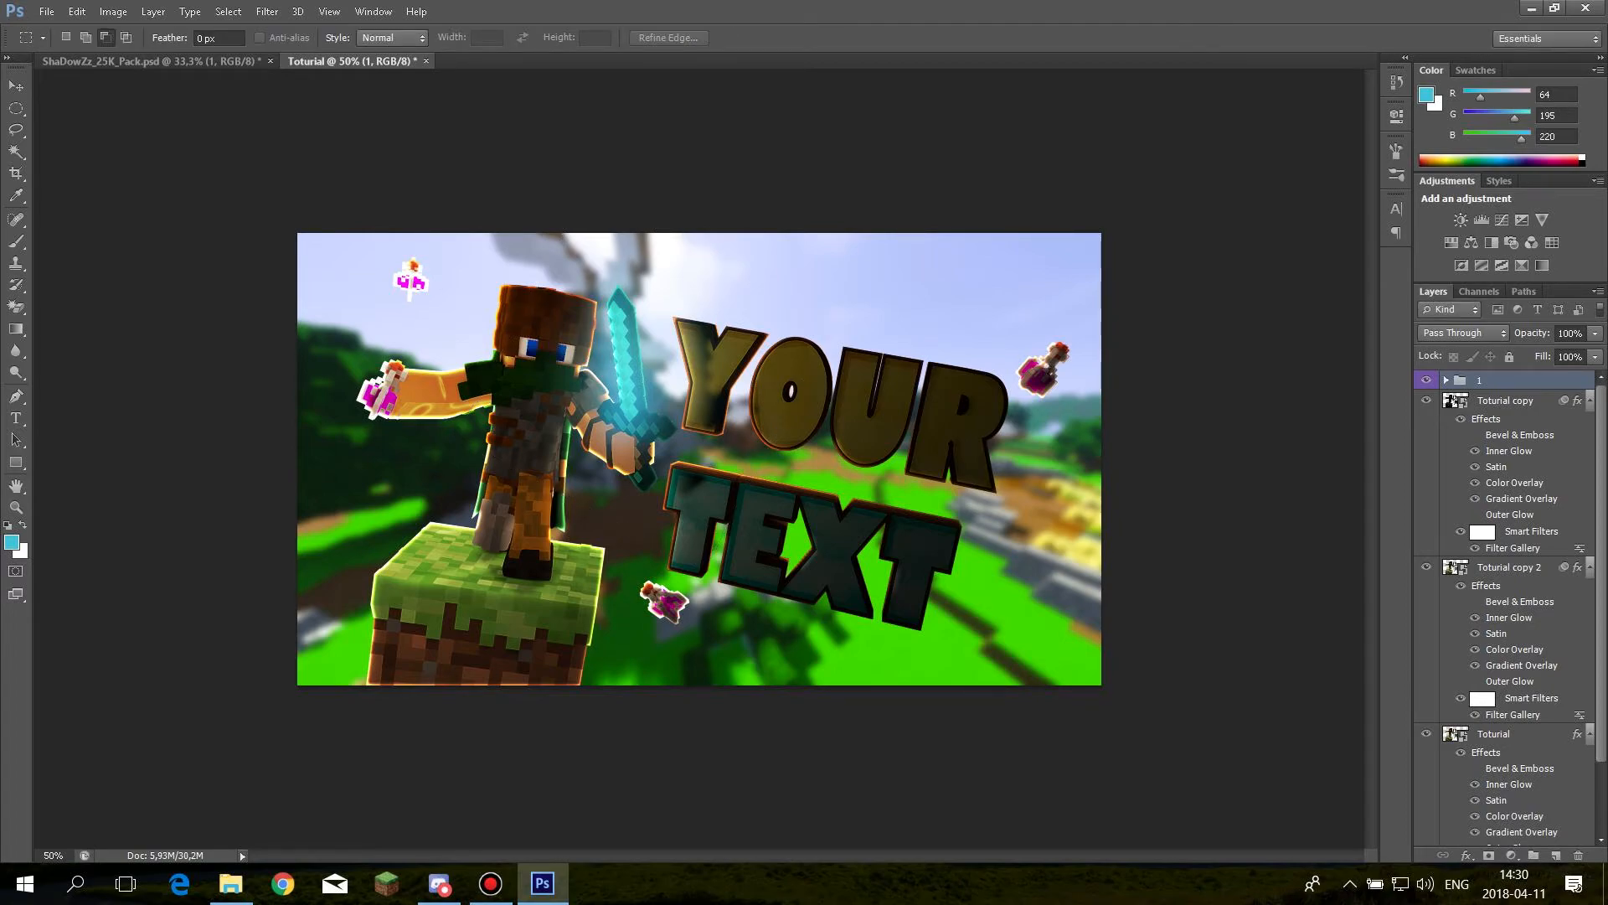
Open ~ IliTy Pack ~.psd from the Thumbnails > CC Packs folder as a separate Photoshop document
{"action": "left_click", "coordinate": [230, 883]}
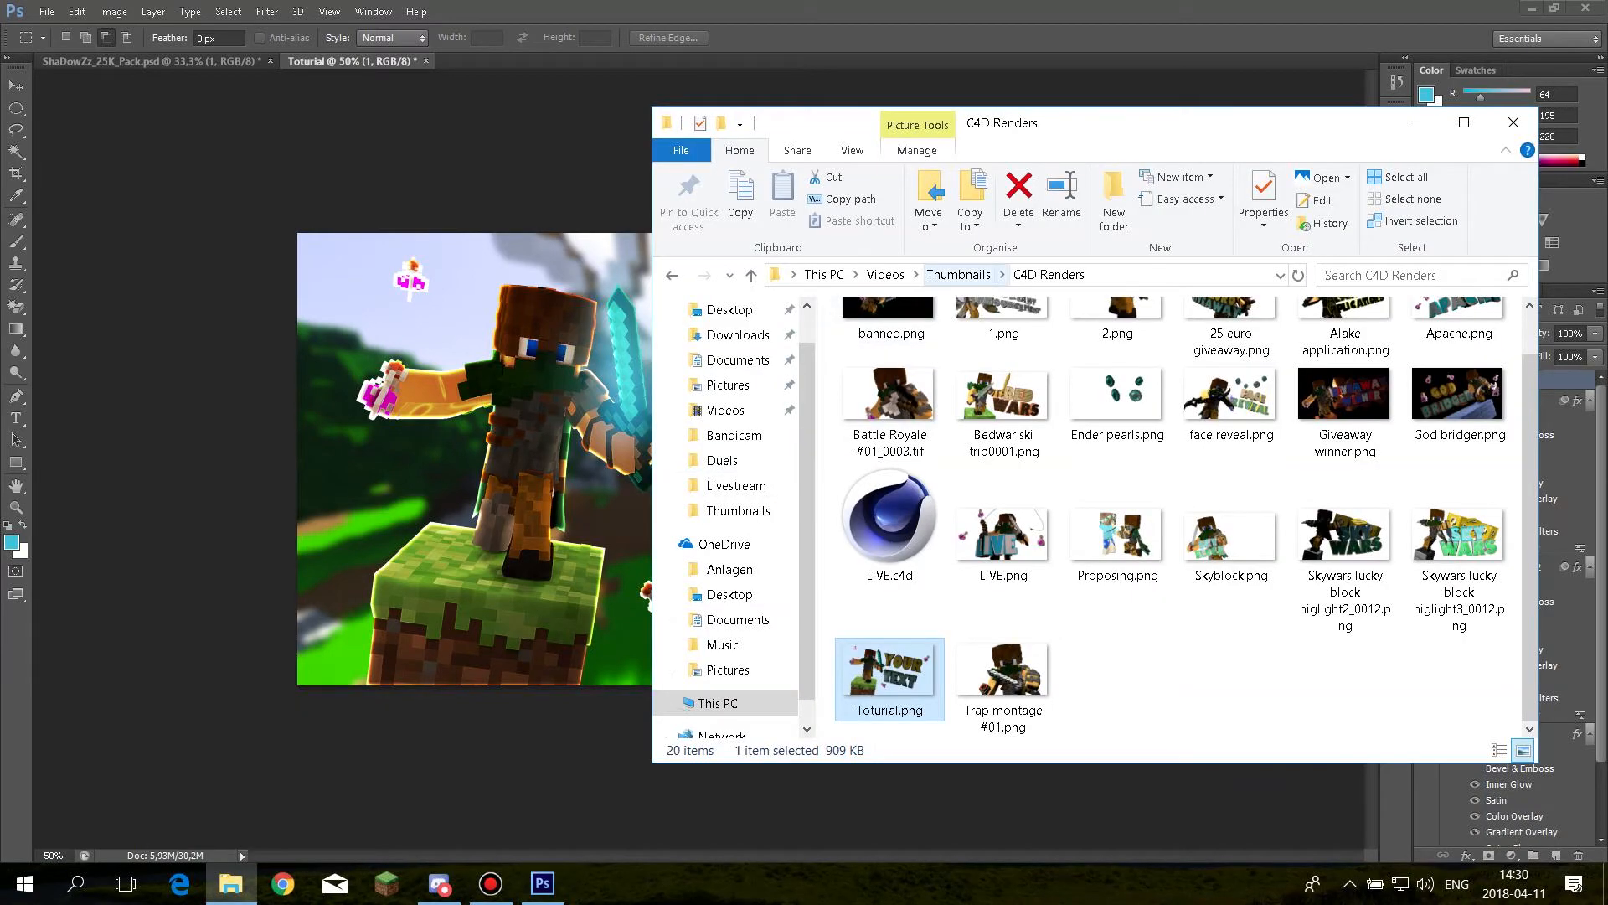
{"action": "left_click", "coordinate": [958, 274]}
{"action": "double_click", "coordinate": [1124, 360]}
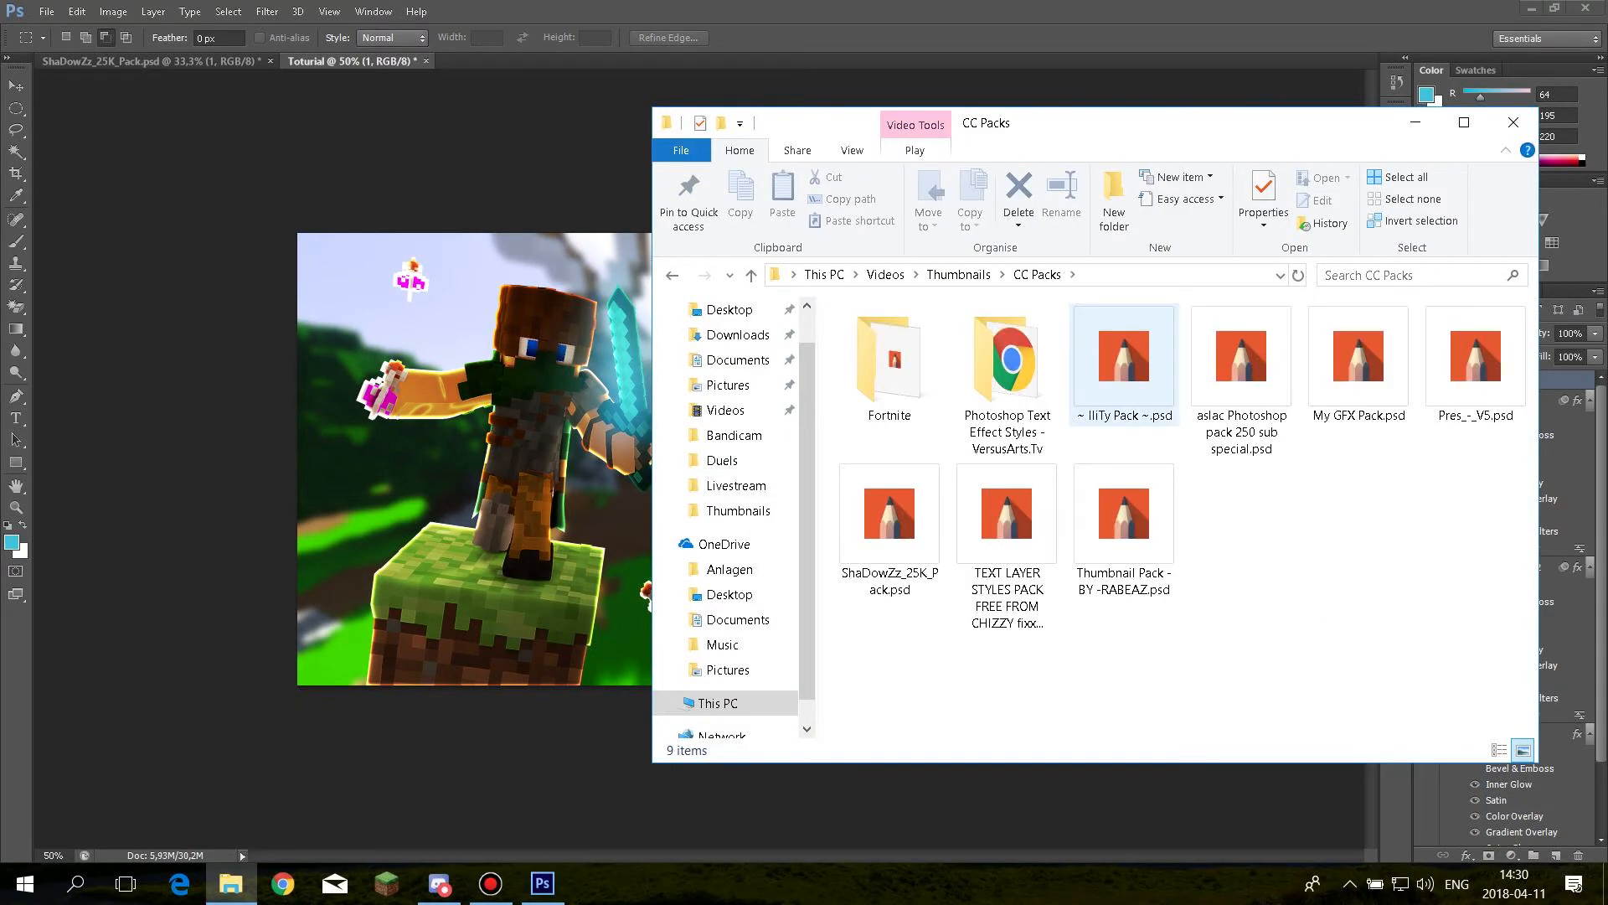
{"action": "left_click", "coordinate": [1124, 360]}
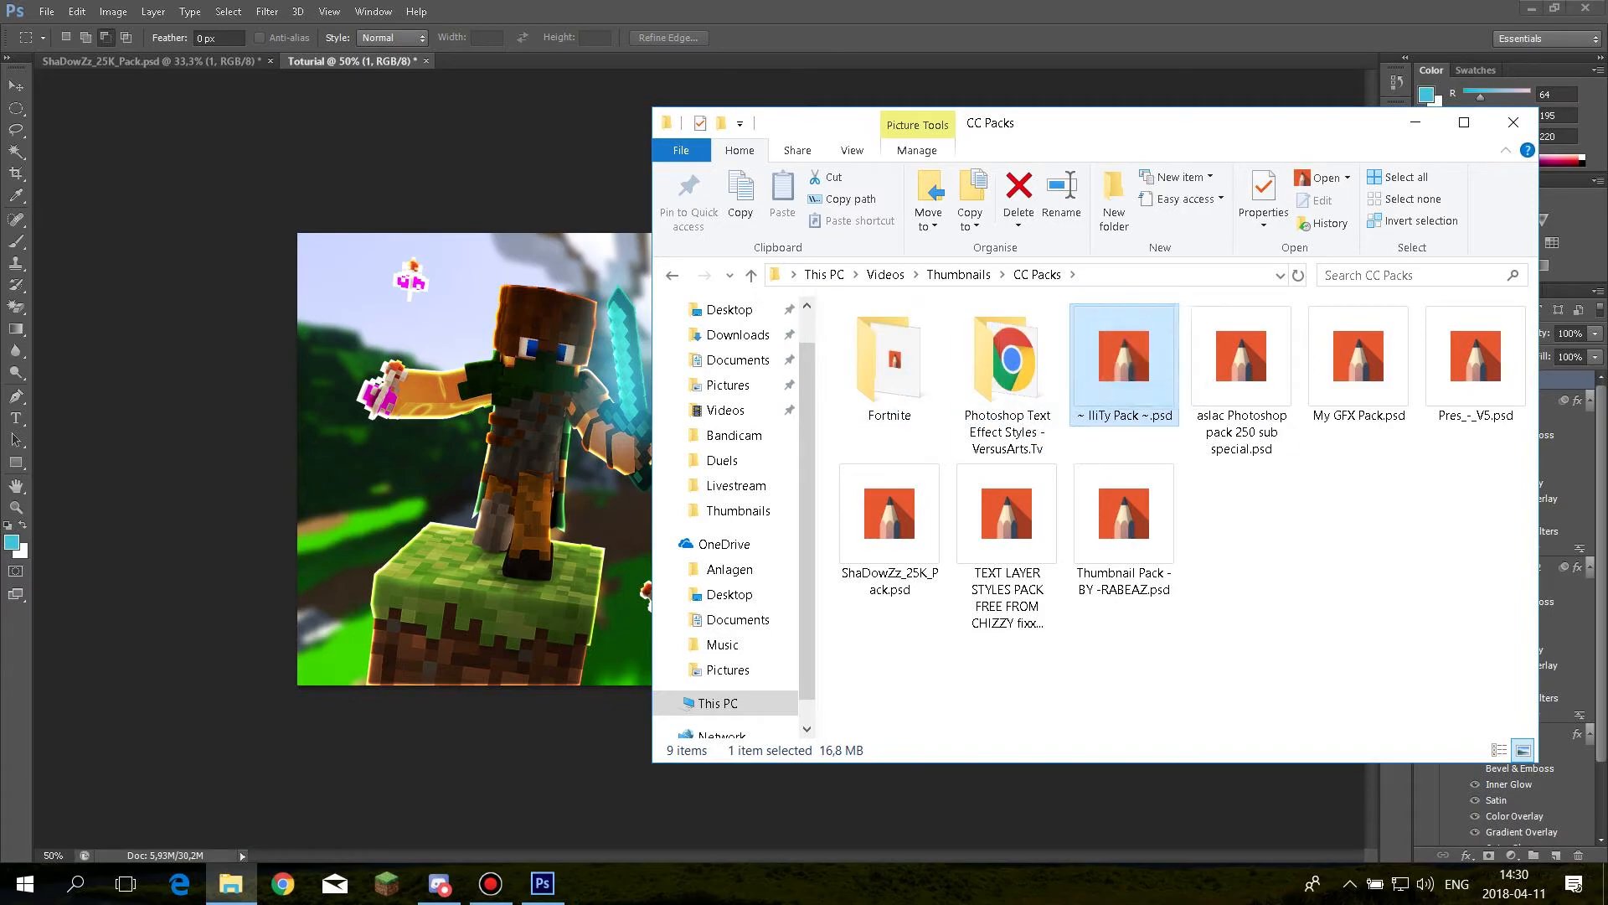
{"action": "left_click_drag", "start_coordinate": [1124, 360], "coordinate": [510, 63]}
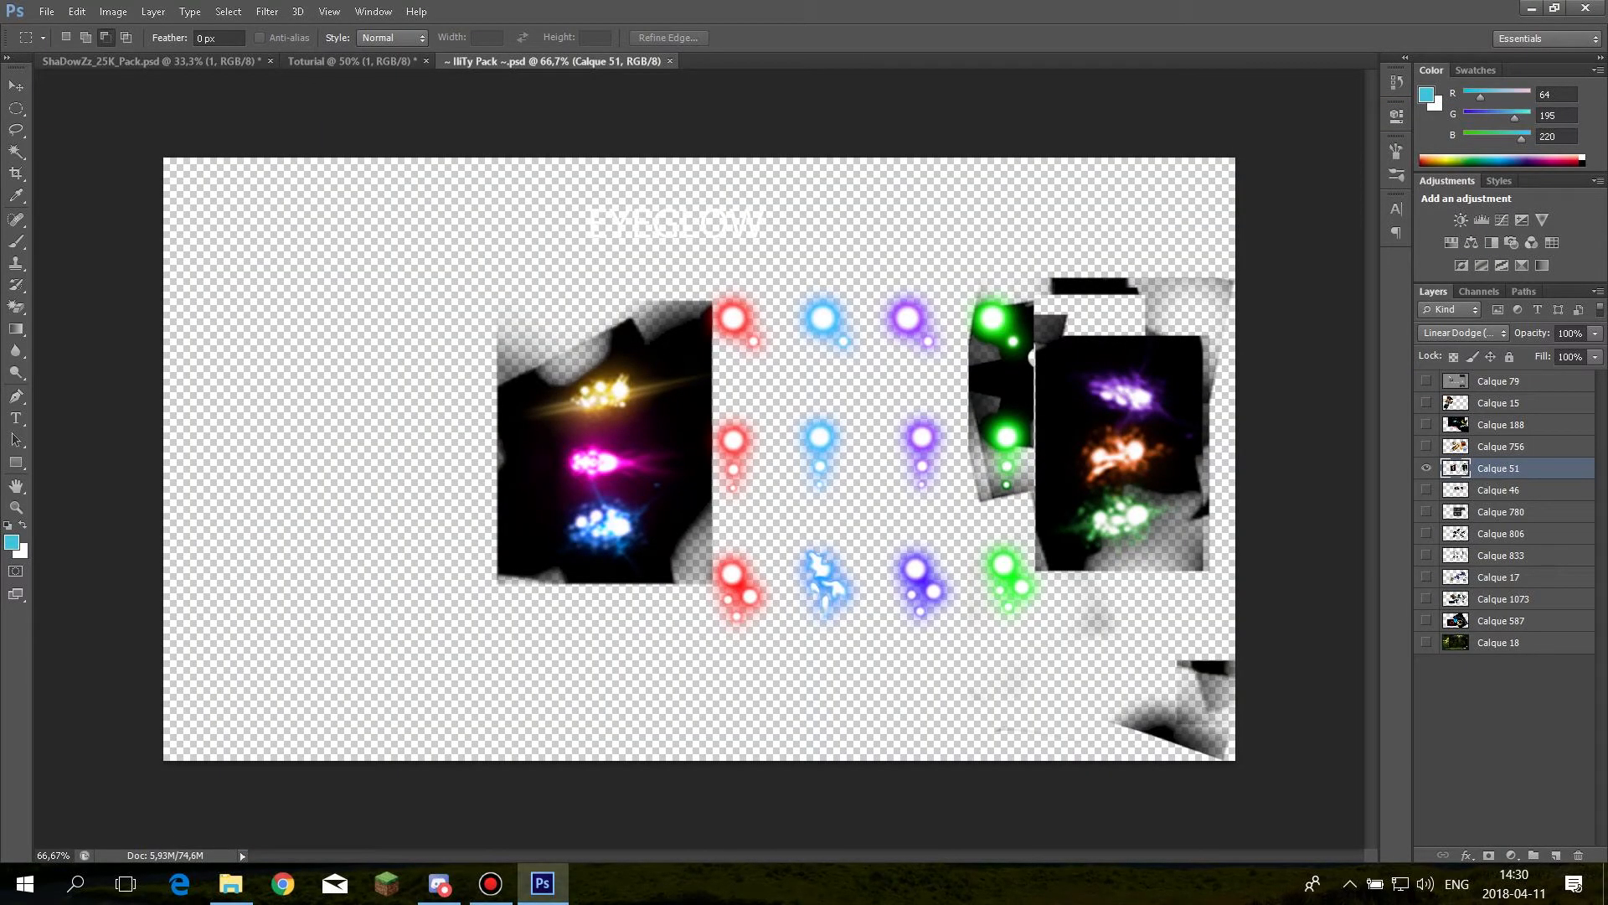
Preview the pack's instruction layer Calque 79, and leave only the Calque 15 frame and Calque 18 background shown
{"action": "left_click", "coordinate": [1427, 643]}
{"action": "left_click", "coordinate": [1426, 381]}
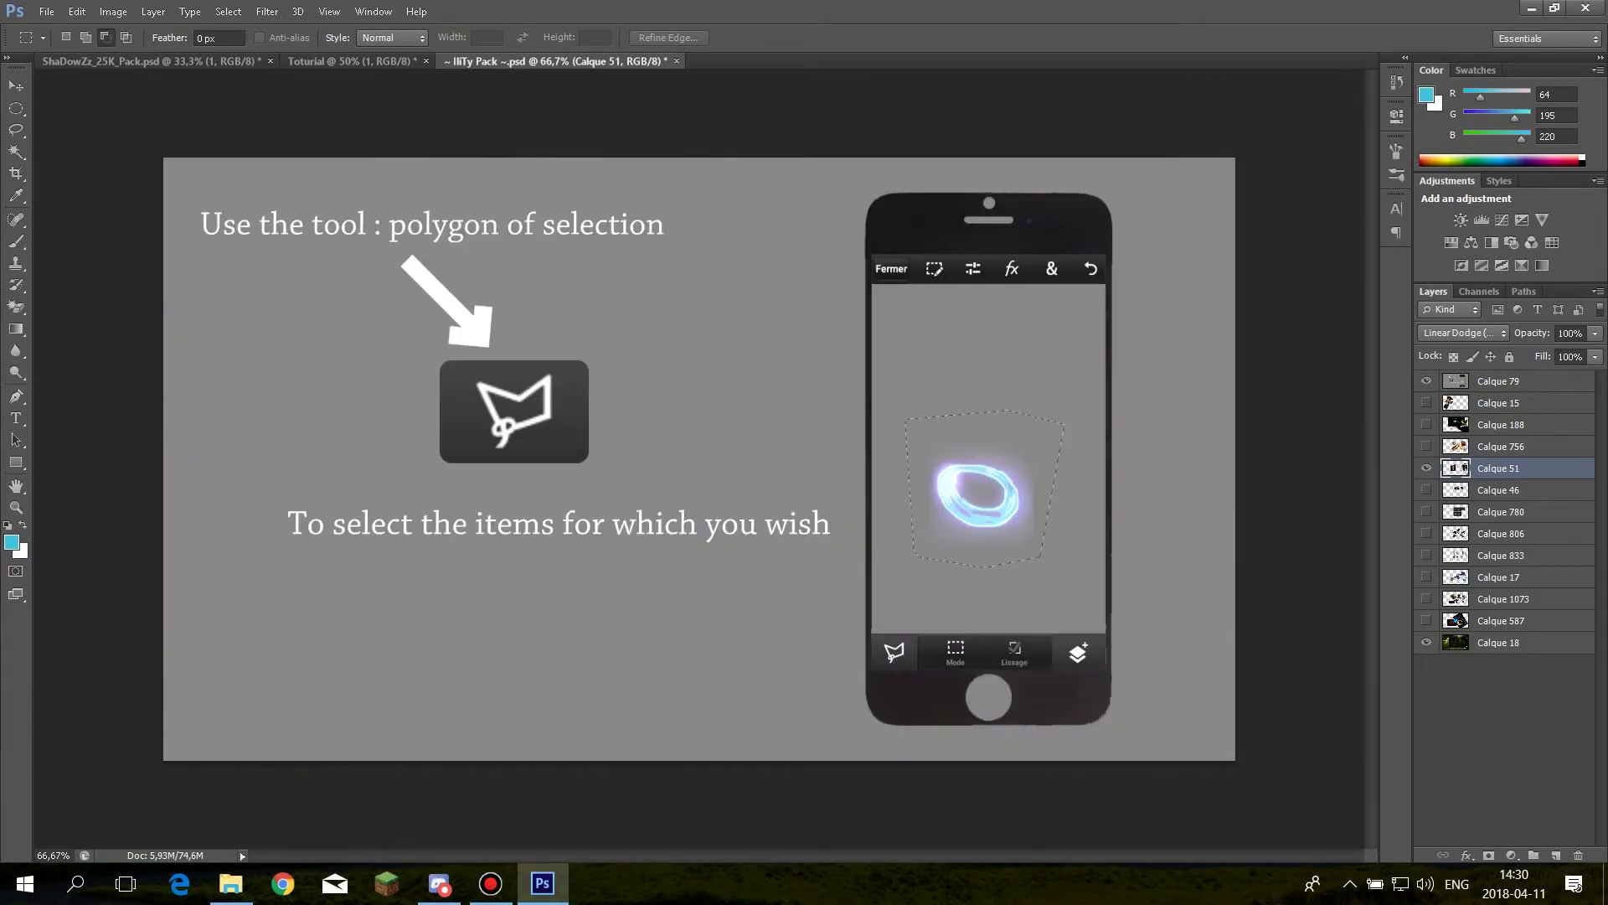
{"action": "left_click", "coordinate": [1427, 468]}
{"action": "left_click", "coordinate": [1426, 403]}
{"action": "left_click", "coordinate": [1426, 381]}
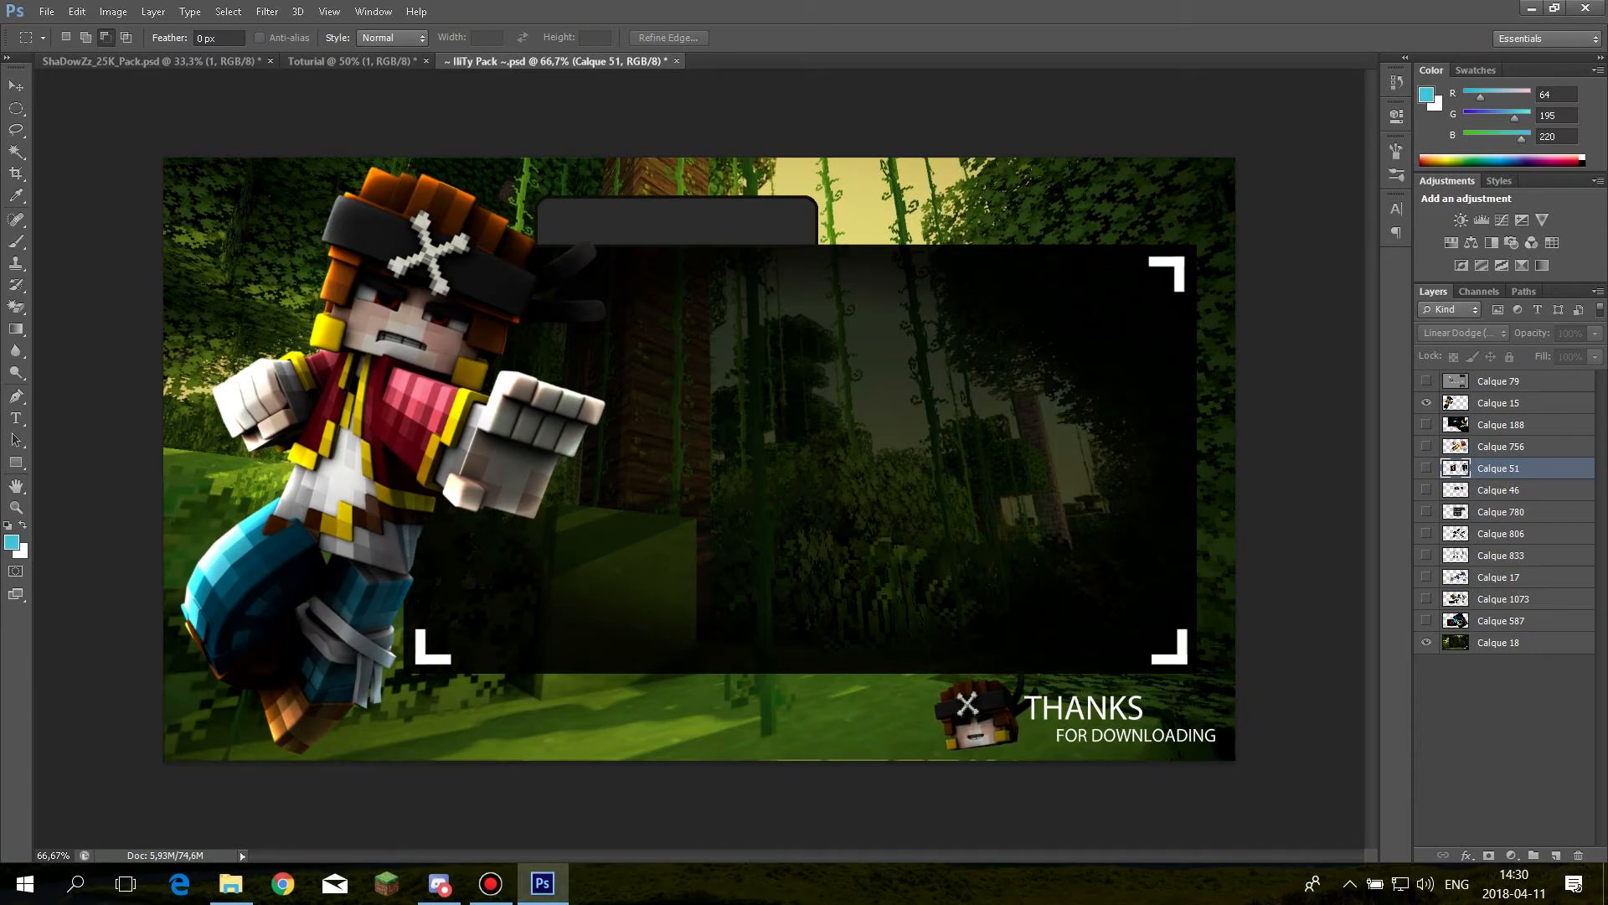
Preview Calque 46, 780, 756 and 51 against the pack background, leaving only the eye glow layer Calque 51 shown
{"action": "left_click", "coordinate": [1426, 490]}
{"action": "left_click", "coordinate": [1426, 490]}
{"action": "left_click", "coordinate": [1427, 512]}
{"action": "left_click", "coordinate": [1426, 511]}
{"action": "left_click", "coordinate": [1426, 447]}
{"action": "left_click", "coordinate": [1426, 446]}
{"action": "left_click", "coordinate": [1426, 468]}
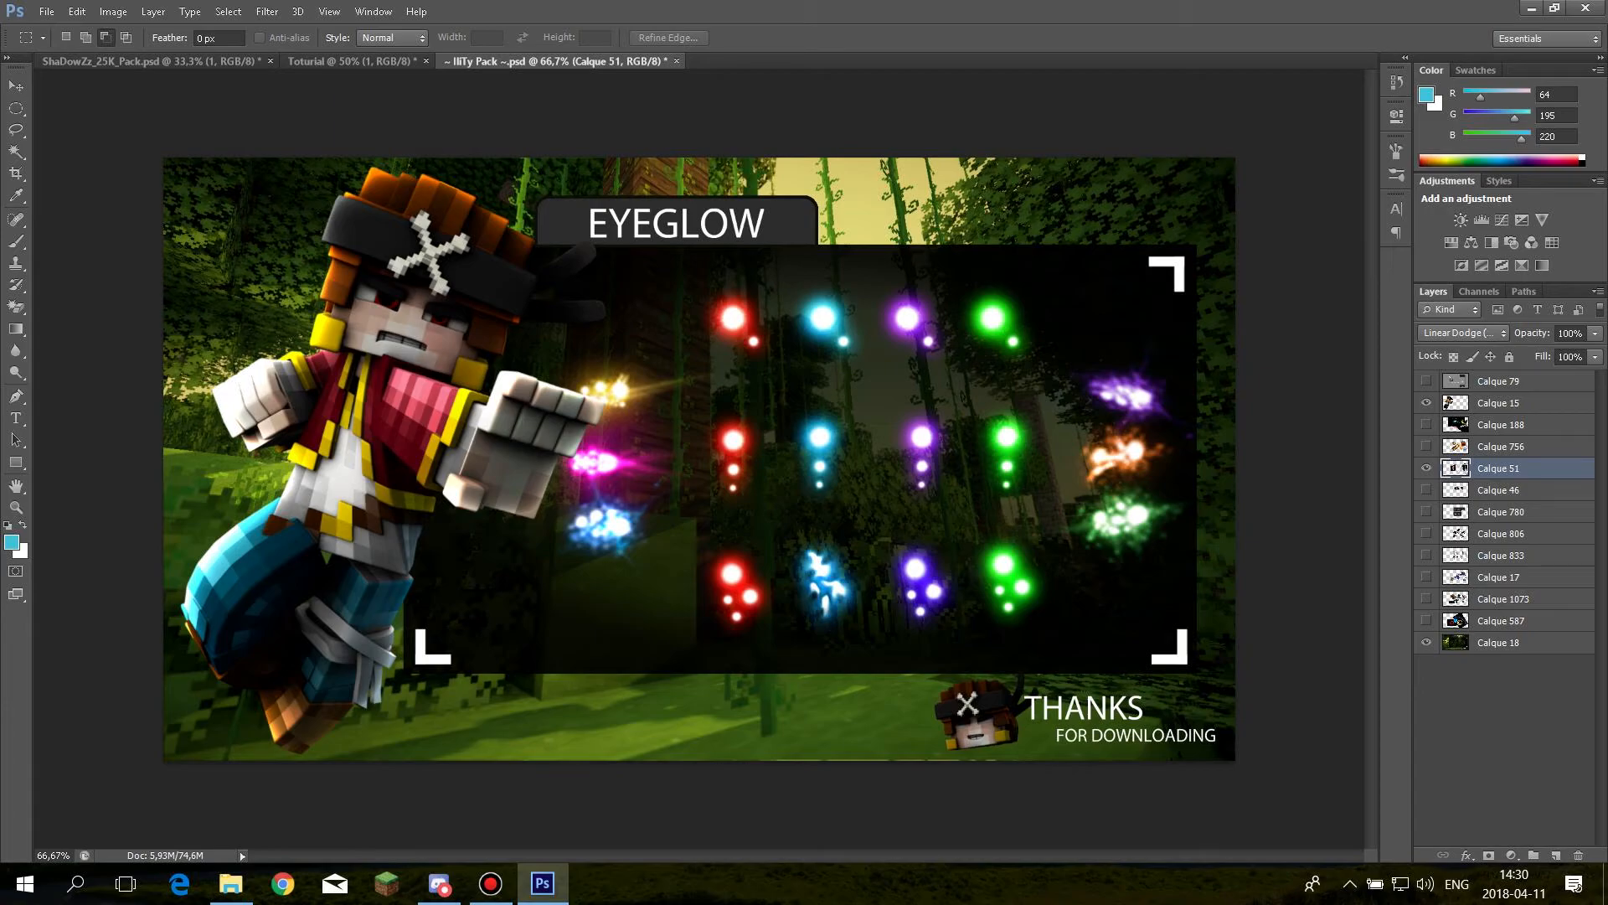
{"action": "left_click", "coordinate": [1427, 403]}
{"action": "left_click", "coordinate": [1427, 643]}
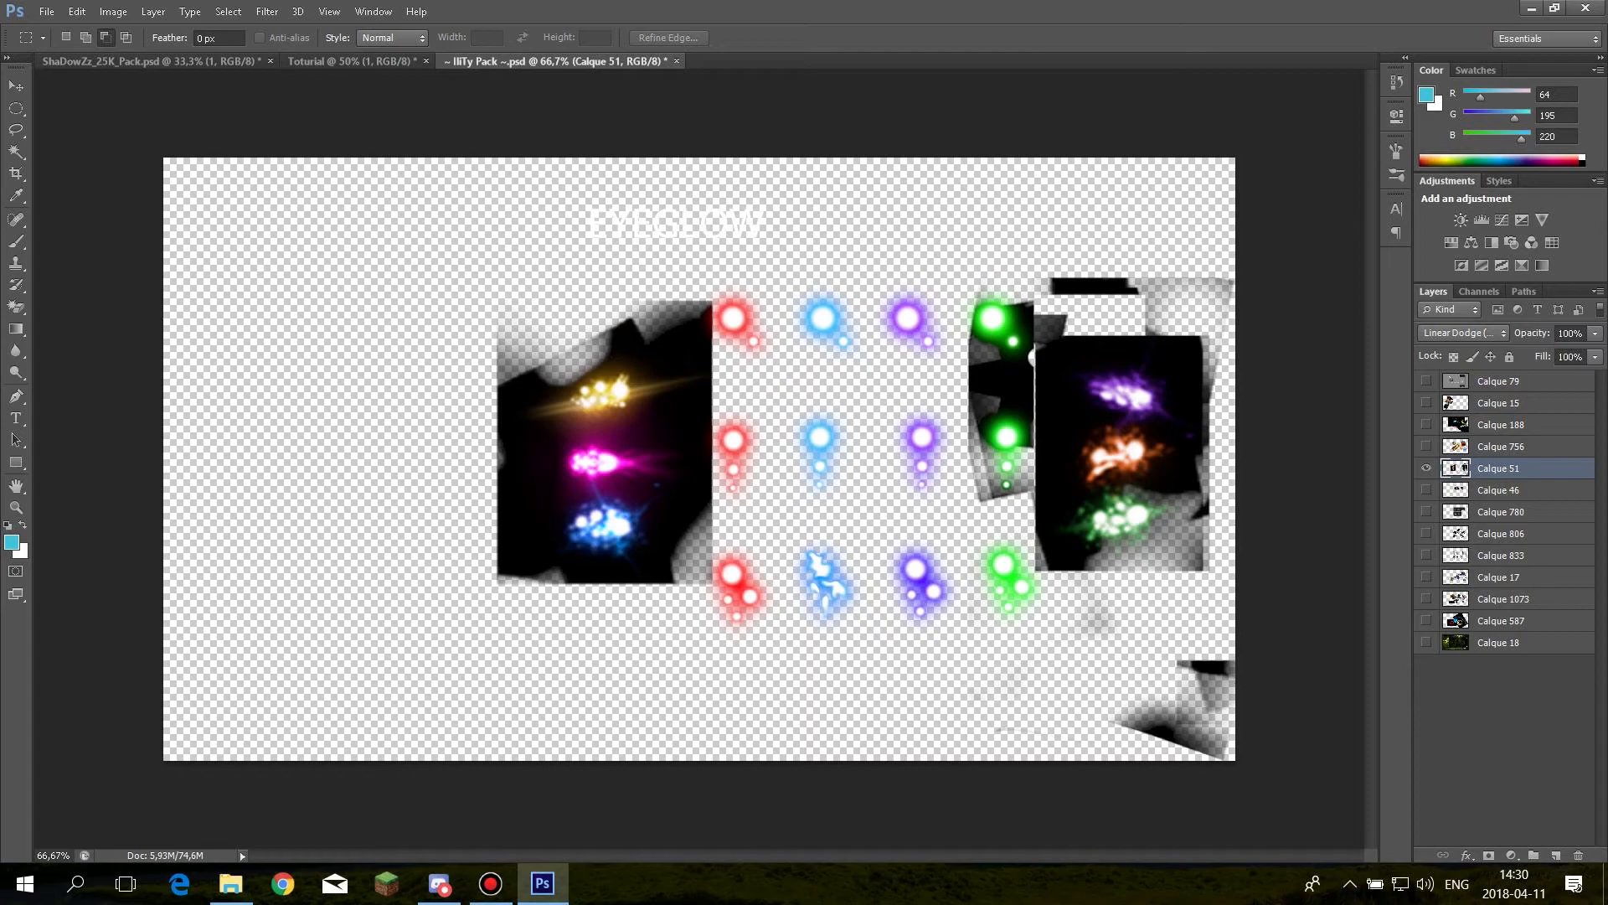
Try bringing a tightly lassoed middle blue eye glow into the Toturial document, and delete the resulting layer
{"action": "key", "text": "l"}
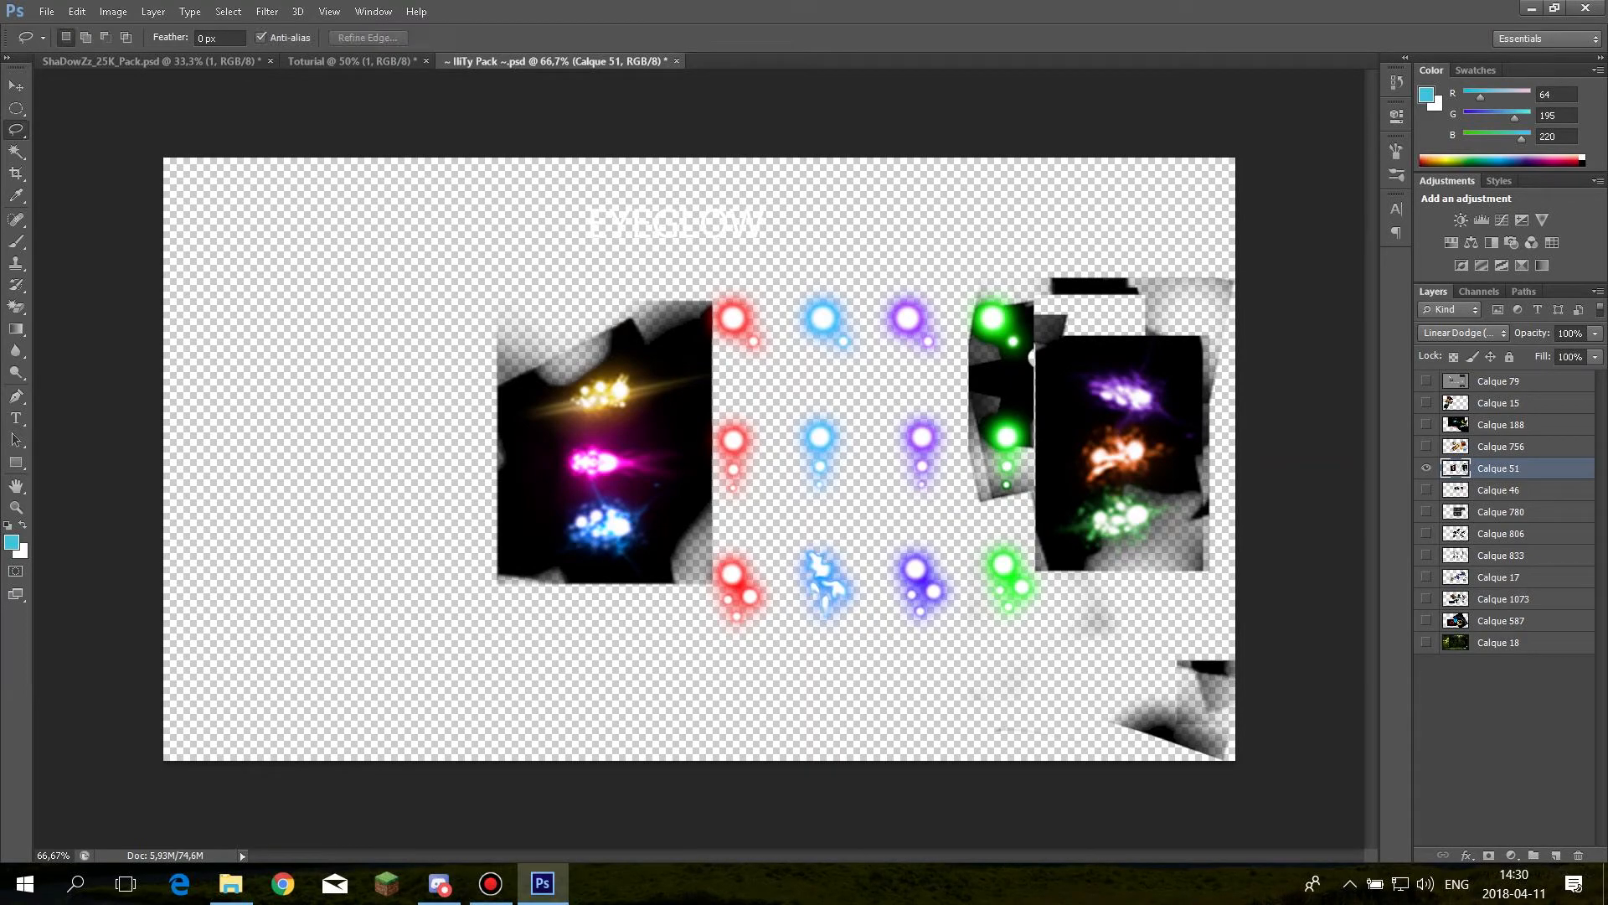
{"action": "mouse_move", "coordinate": [800, 404]}
{"action": "left_mouse_down"}
{"action": "mouse_move", "coordinate": [805, 475]}
{"action": "mouse_move", "coordinate": [848, 482]}
{"action": "mouse_move", "coordinate": [817, 402]}
{"action": "mouse_move", "coordinate": [800, 403]}
{"action": "left_mouse_up"}
{"action": "key", "text": "v"}
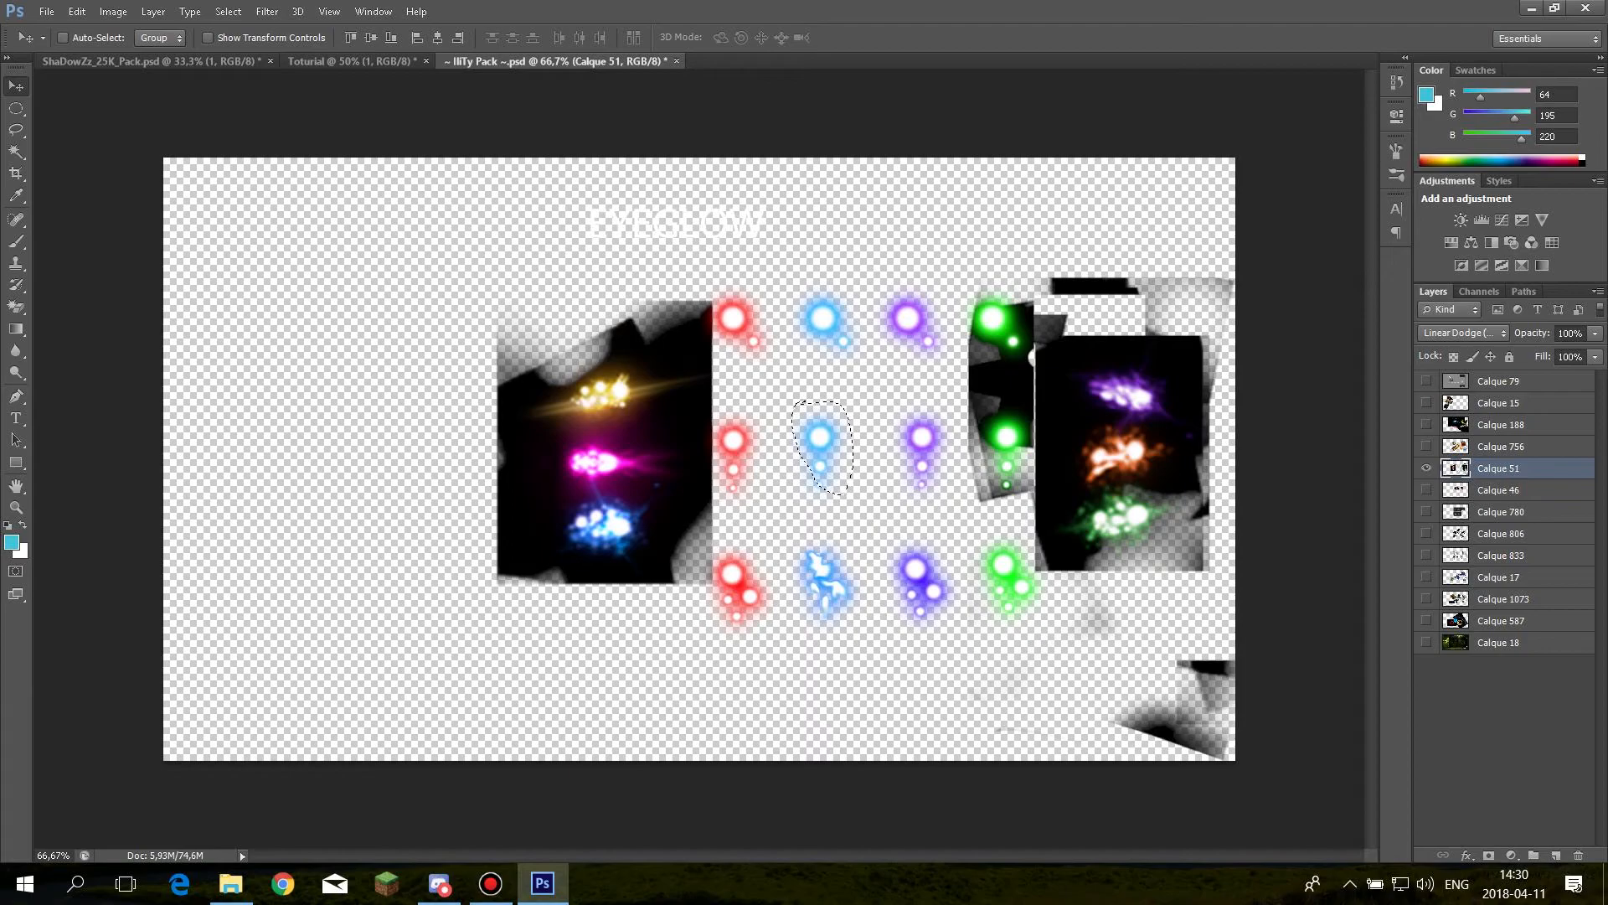
{"action": "mouse_move", "coordinate": [822, 446]}
{"action": "left_mouse_down"}
{"action": "mouse_move", "coordinate": [467, 138]}
{"action": "mouse_move", "coordinate": [330, 107]}
{"action": "mouse_move", "coordinate": [352, 62]}
{"action": "mouse_move", "coordinate": [523, 423]}
{"action": "left_mouse_up"}
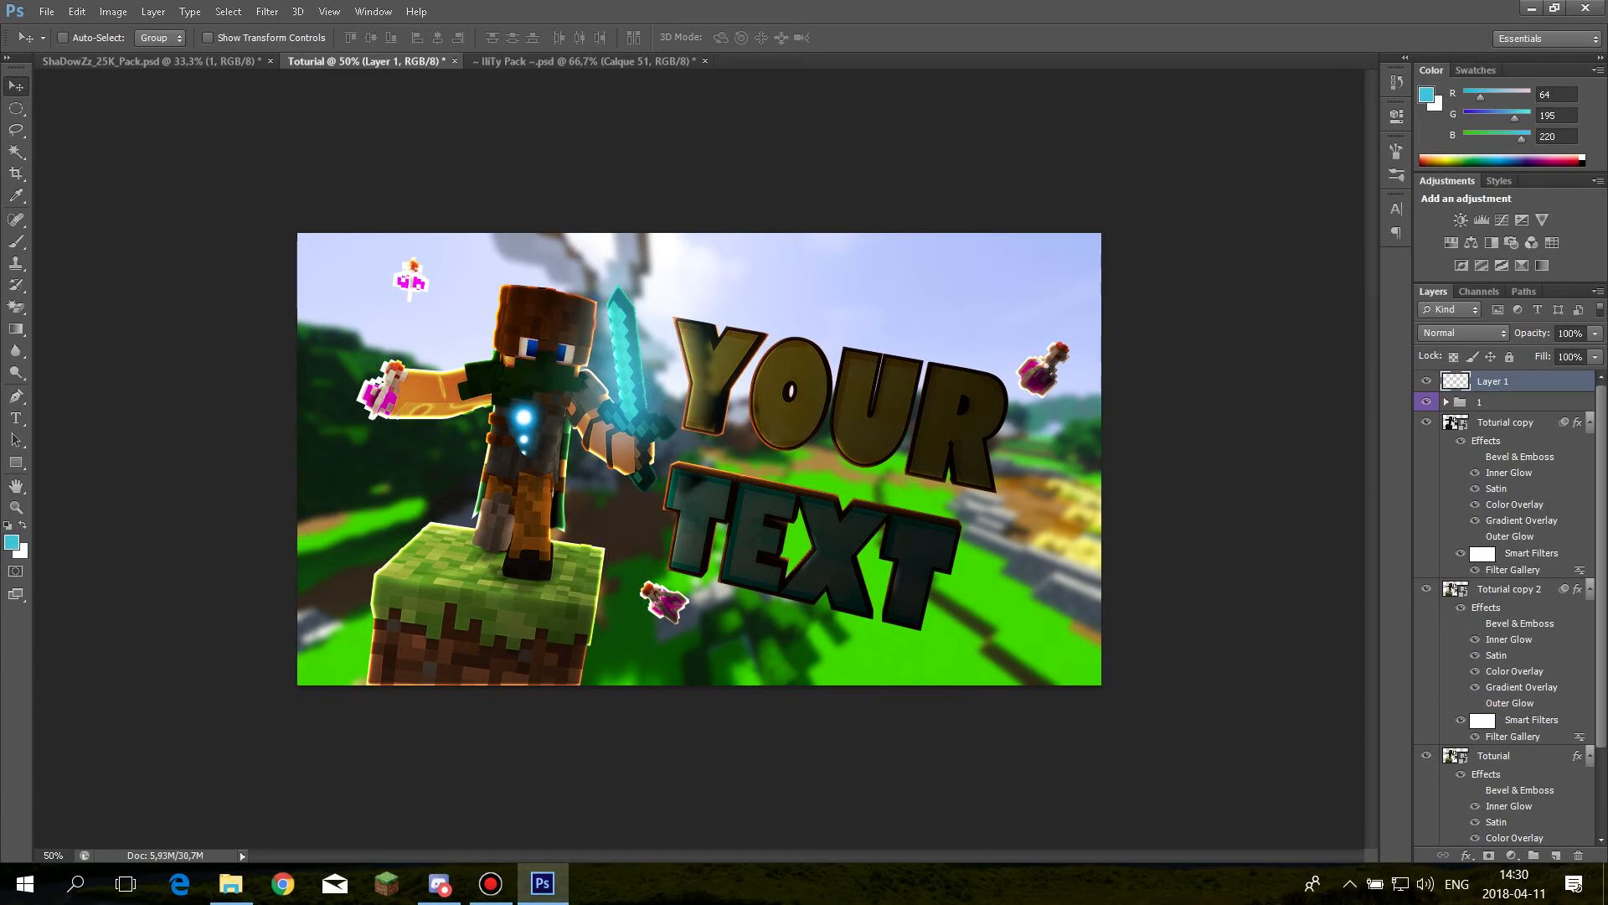
{"action": "key", "text": "ctrl+plus"}
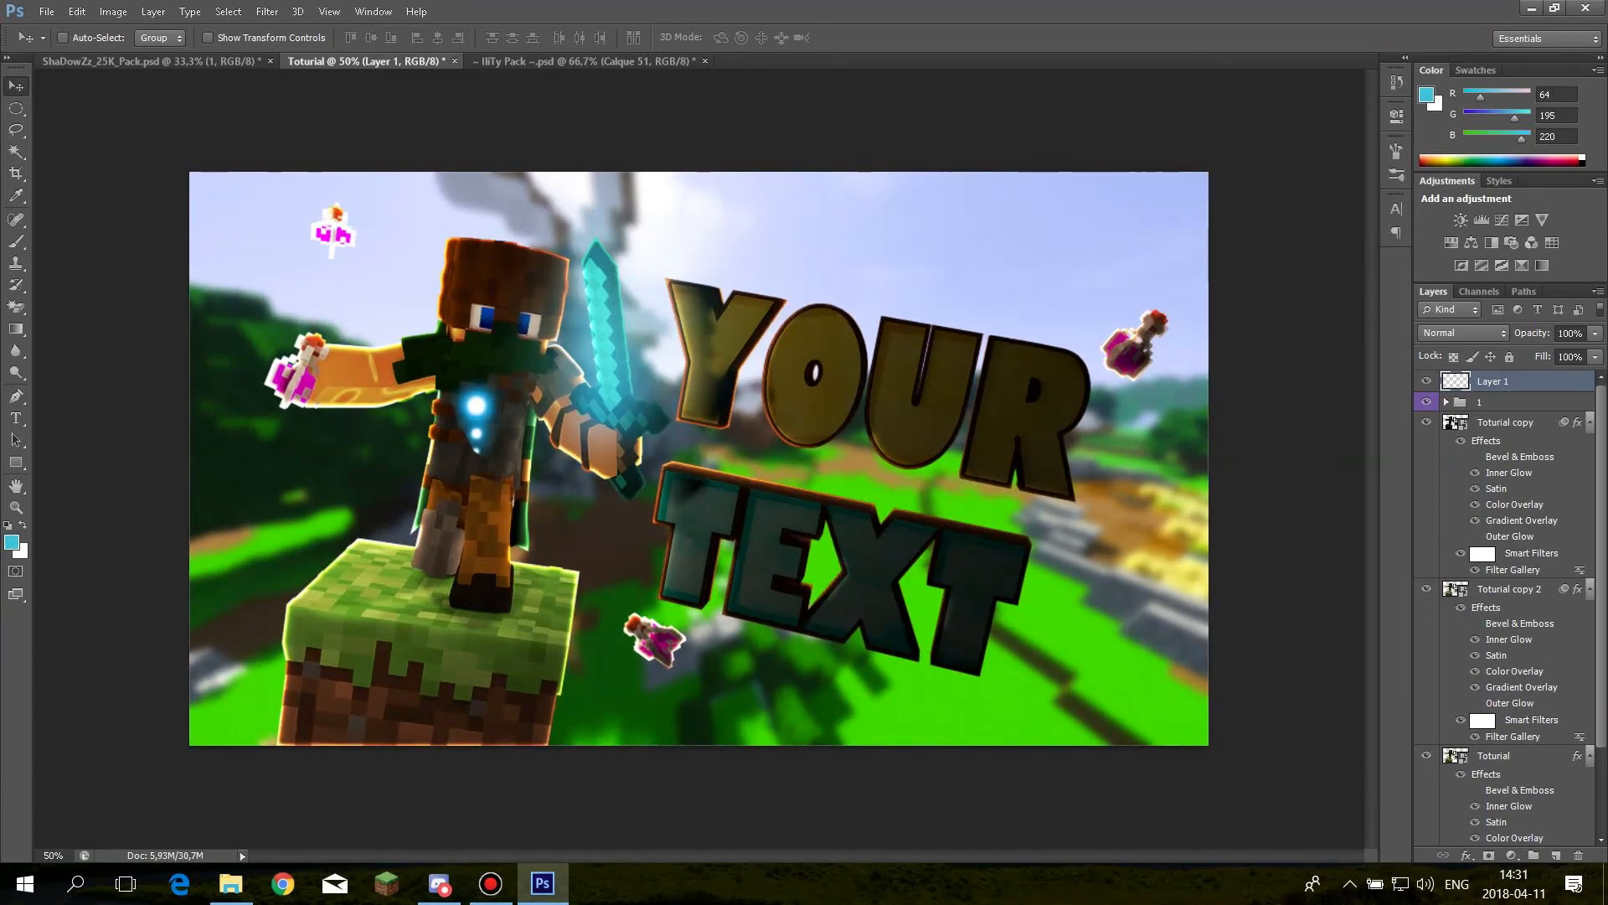
{"action": "key", "text": "Delete"}
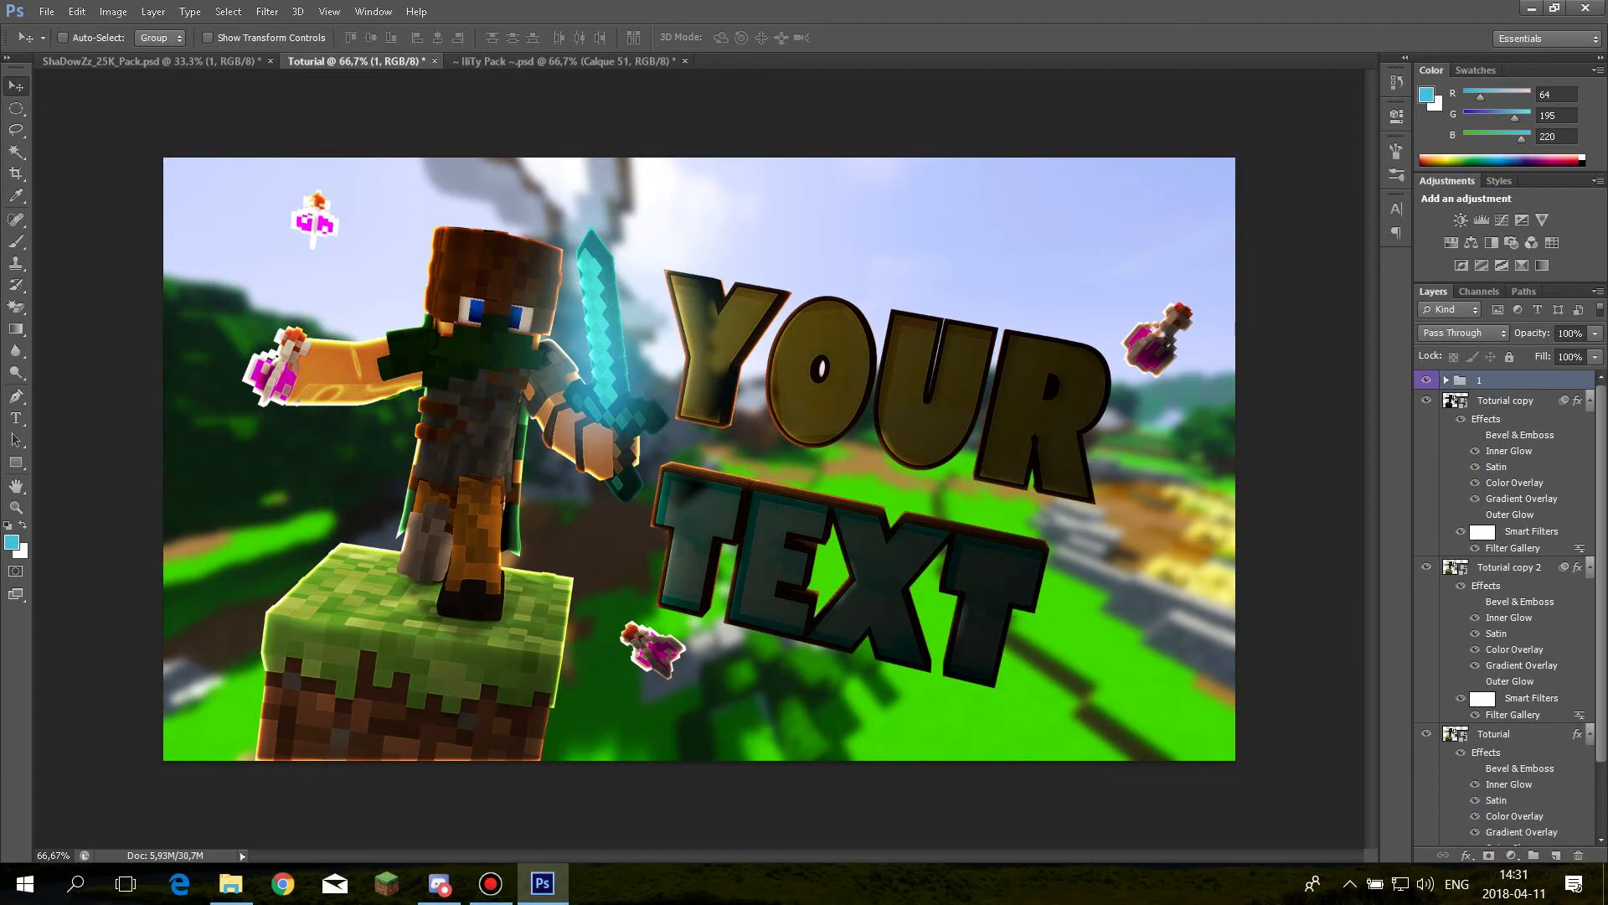
Lasso the middle blue eye glow with a wider margin and copy it onto the character's face in Toturial
{"action": "left_click", "coordinate": [569, 62]}
{"action": "key", "text": "l"}
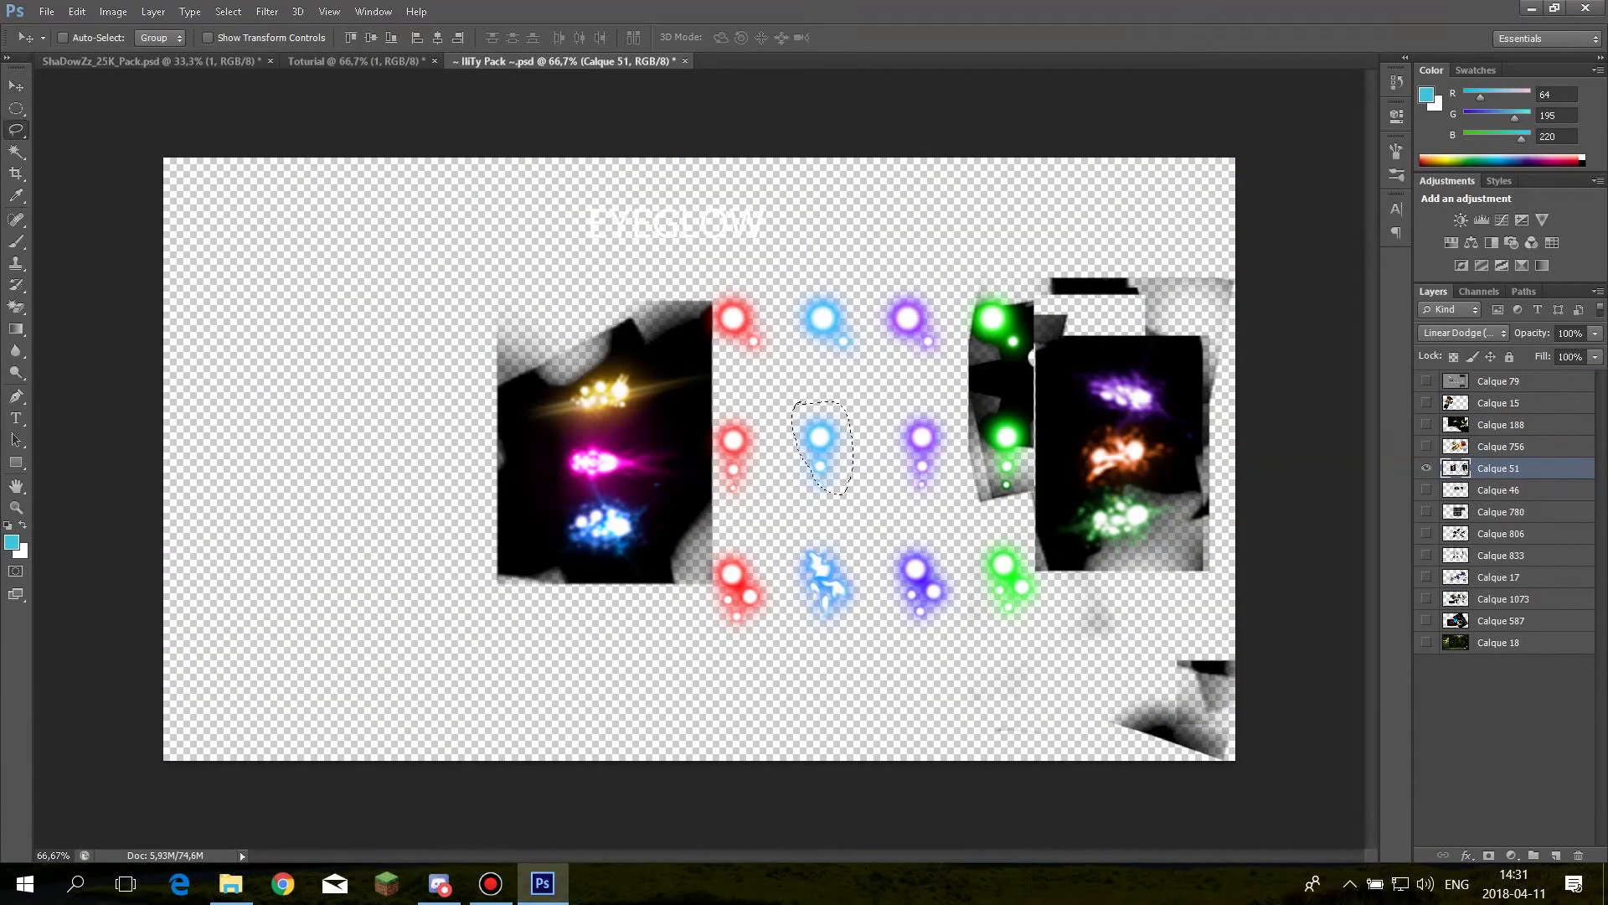
{"action": "mouse_move", "coordinate": [828, 374]}
{"action": "left_mouse_down"}
{"action": "mouse_move", "coordinate": [788, 400]}
{"action": "mouse_move", "coordinate": [782, 480]}
{"action": "mouse_move", "coordinate": [805, 524]}
{"action": "mouse_move", "coordinate": [861, 503]}
{"action": "mouse_move", "coordinate": [825, 375]}
{"action": "left_mouse_up"}
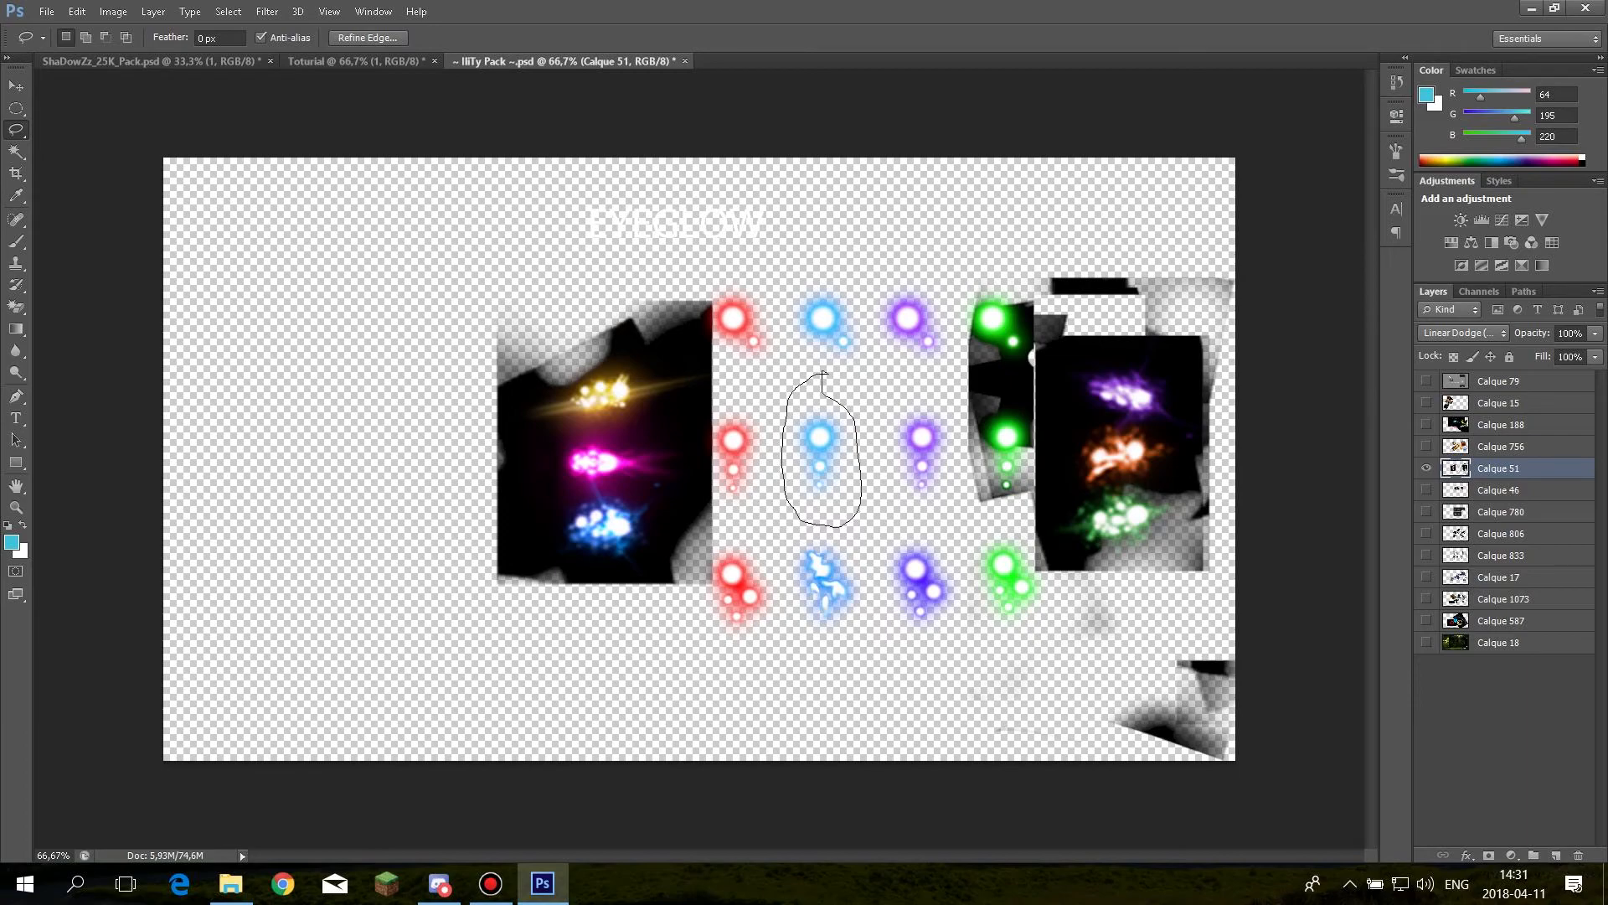
{"action": "key", "text": "v"}
{"action": "left_click_drag", "start_coordinate": [819, 465], "coordinate": [501, 322]}
Reposition the blue glow between the character's eyes with Free Transform and apply it
{"action": "key", "text": "ctrl+t"}
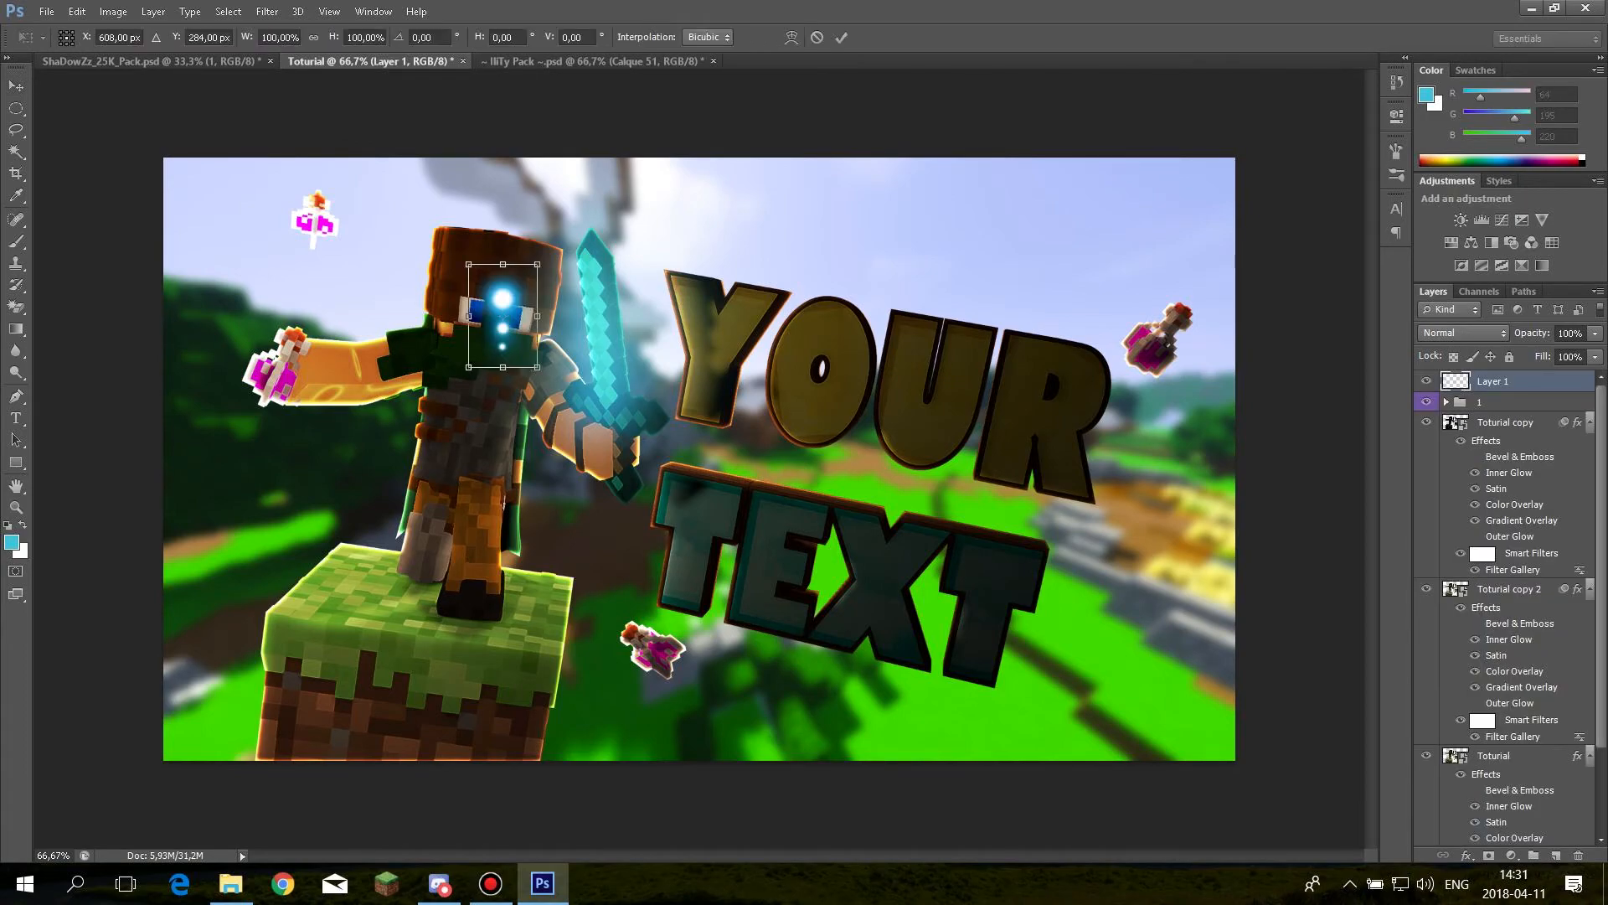
{"action": "scroll", "coordinate": [701, 464], "scroll_direction": "up", "scroll_amount": 3, "text": "alt"}
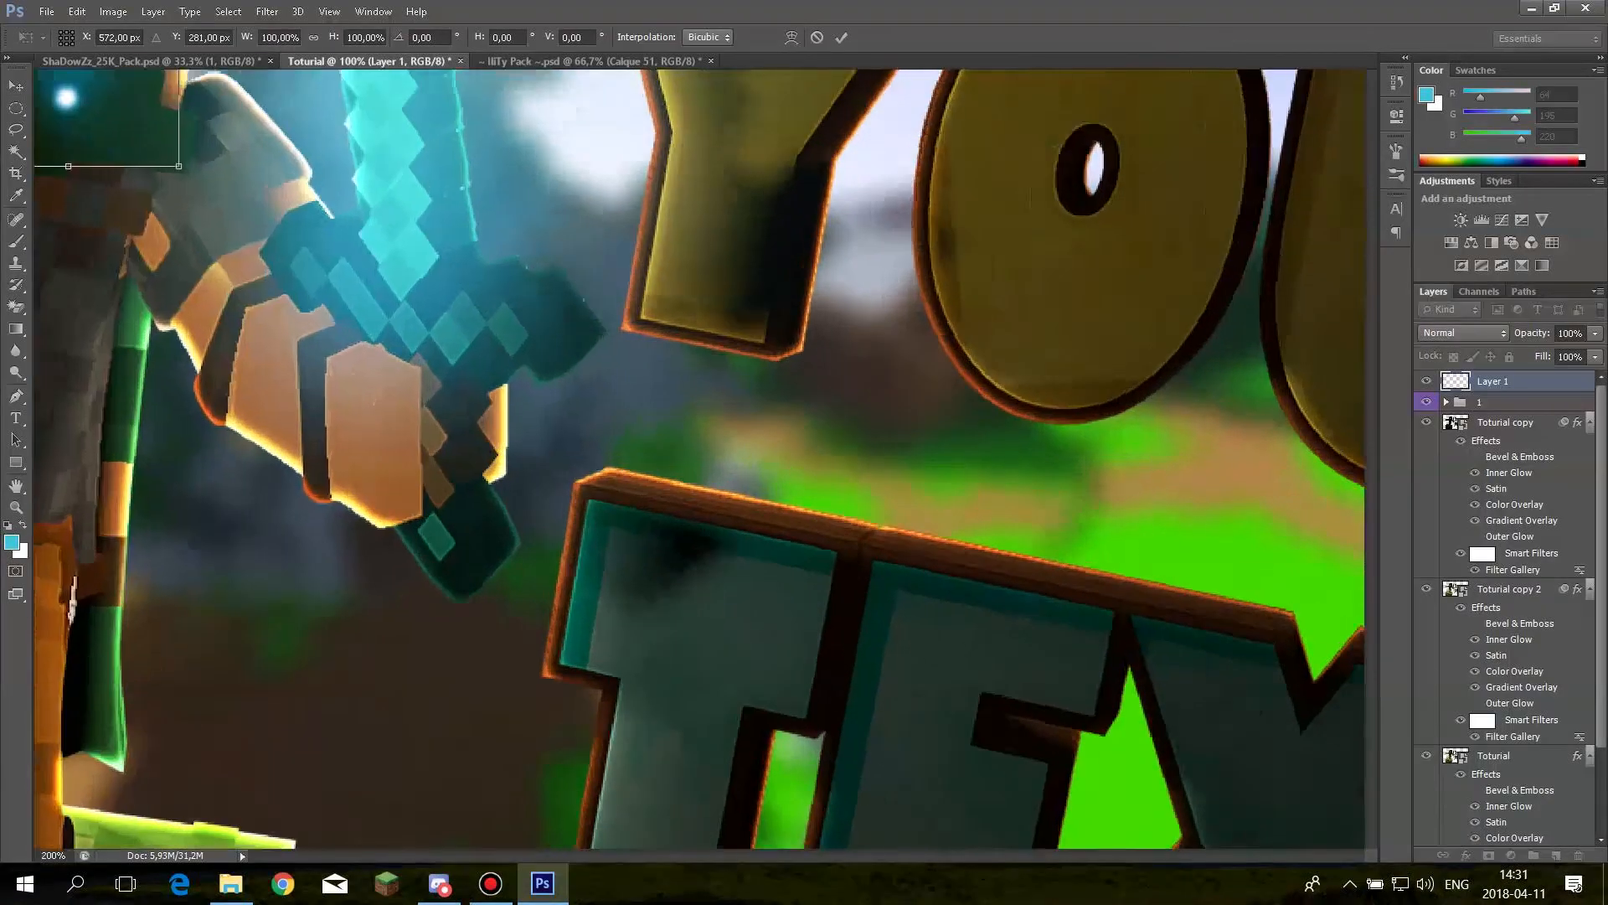
{"action": "scroll", "coordinate": [700, 459], "scroll_direction": "left", "scroll_amount": 12}
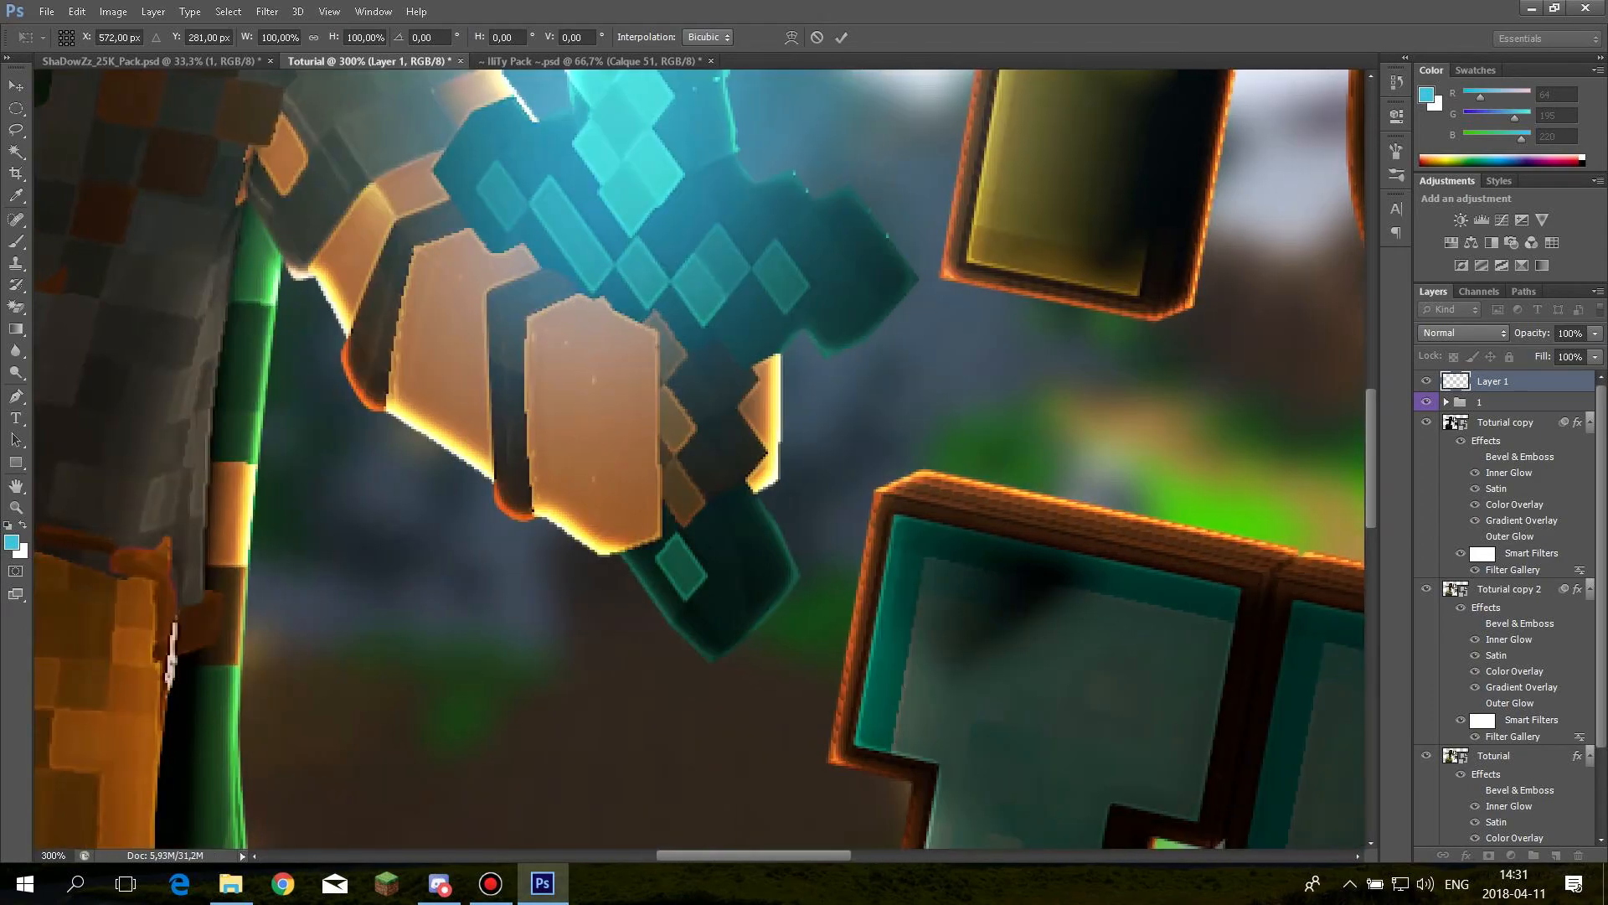
{"action": "scroll", "coordinate": [700, 459], "scroll_direction": "up", "scroll_amount": 3}
{"action": "scroll", "coordinate": [779, 277], "scroll_direction": "up", "scroll_amount": 4}
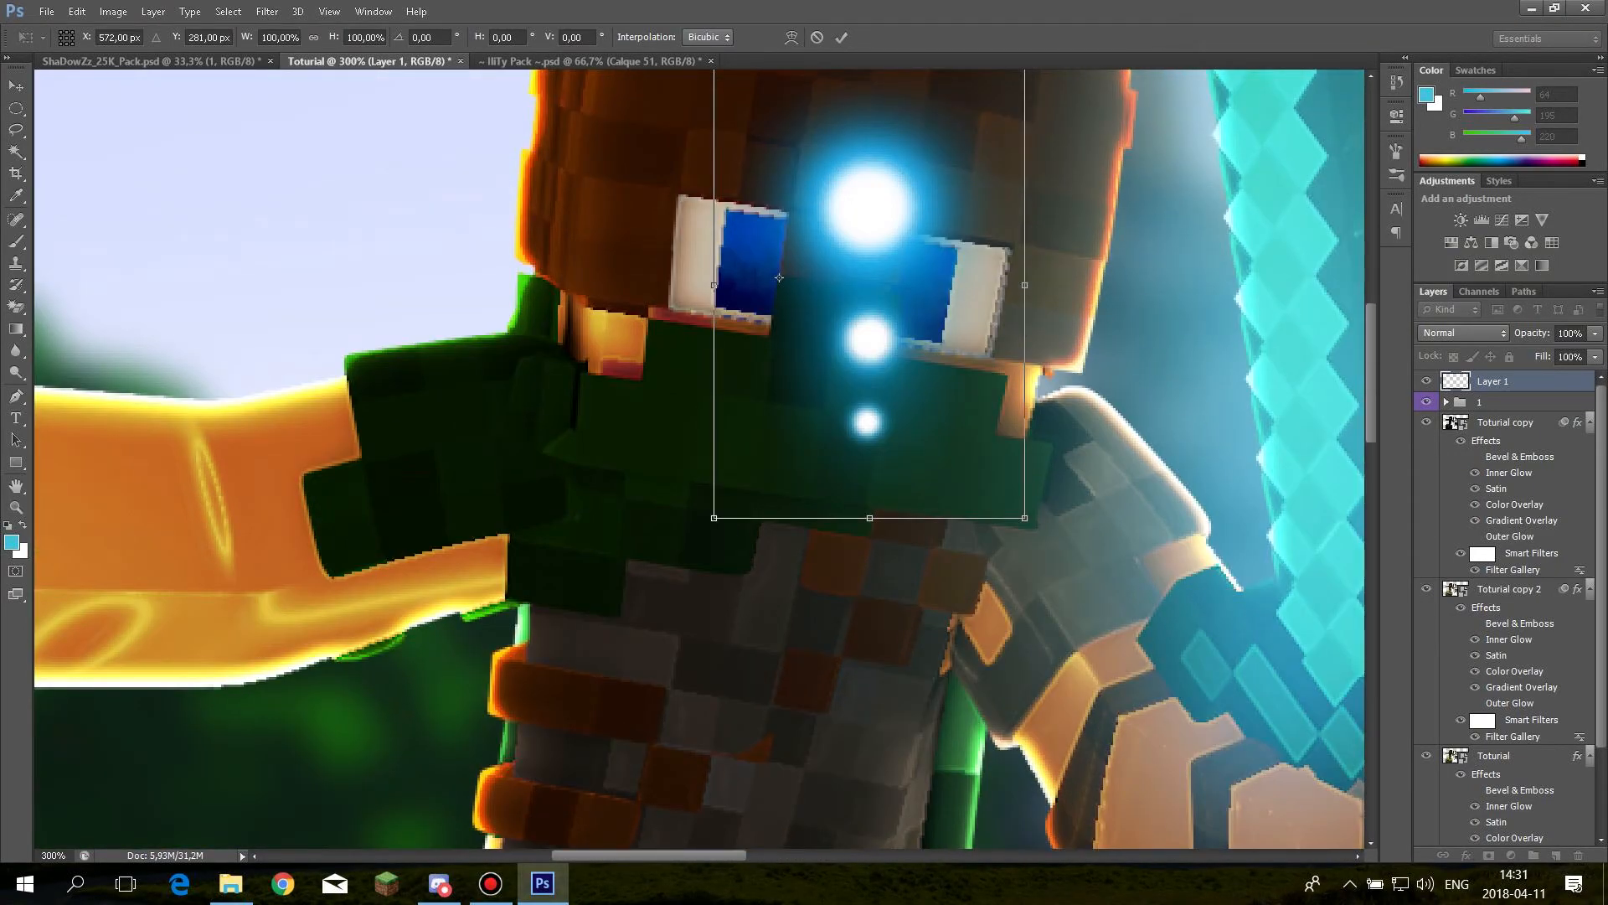
{"action": "key", "text": "Return"}
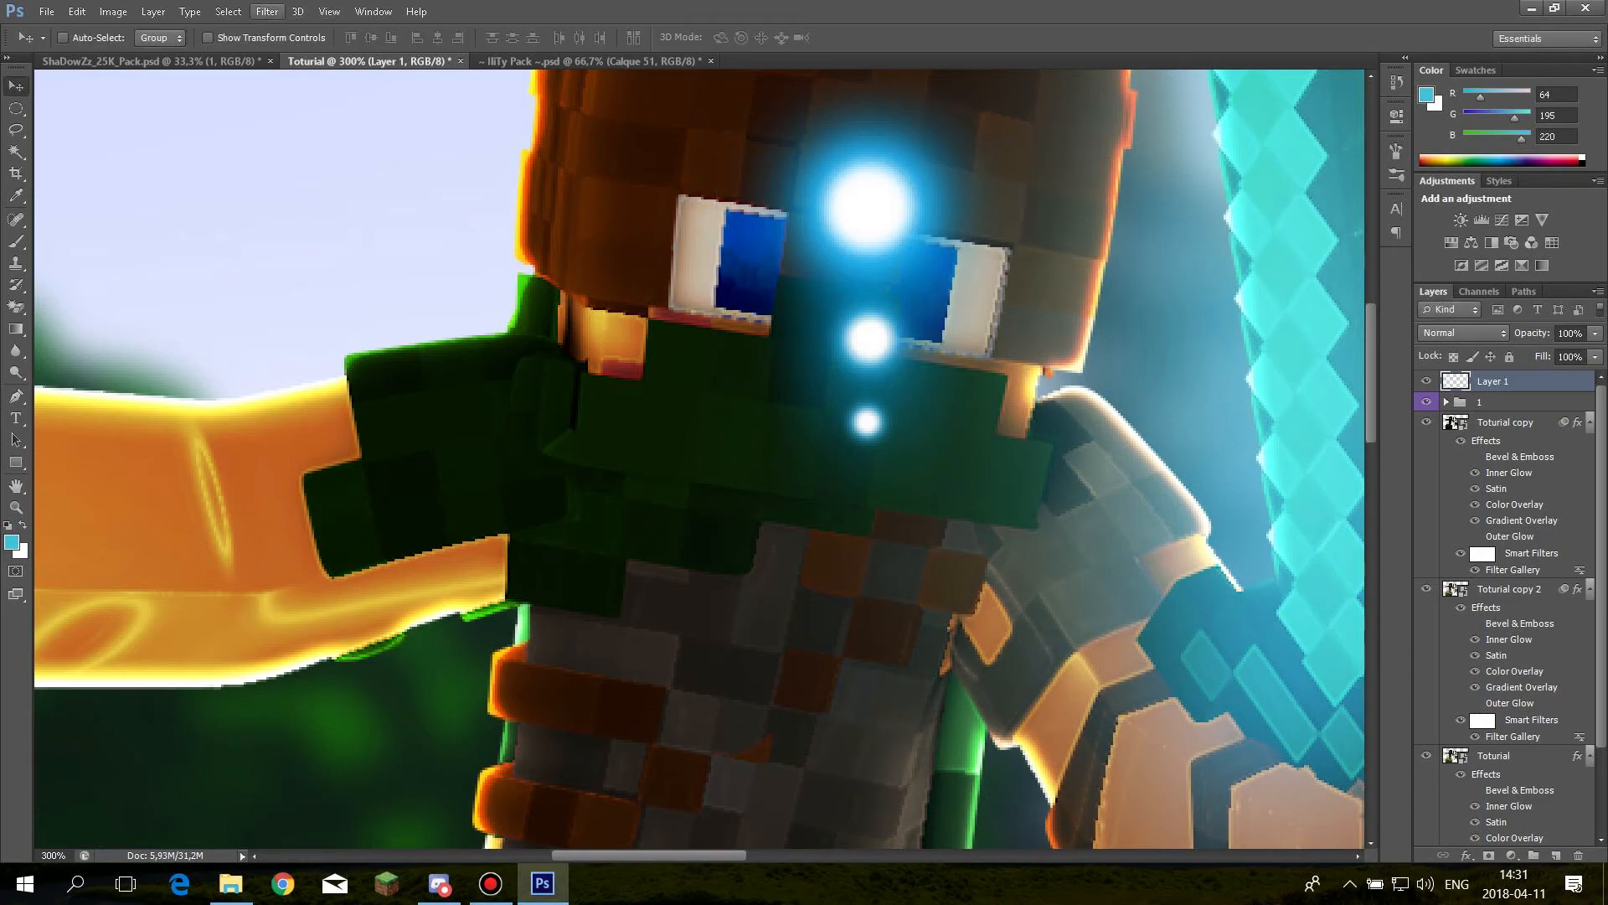
Open the blue glow layer in Liquify and warp its round spots into a curved shape with a brush size of 50
{"action": "left_click", "coordinate": [268, 12]}
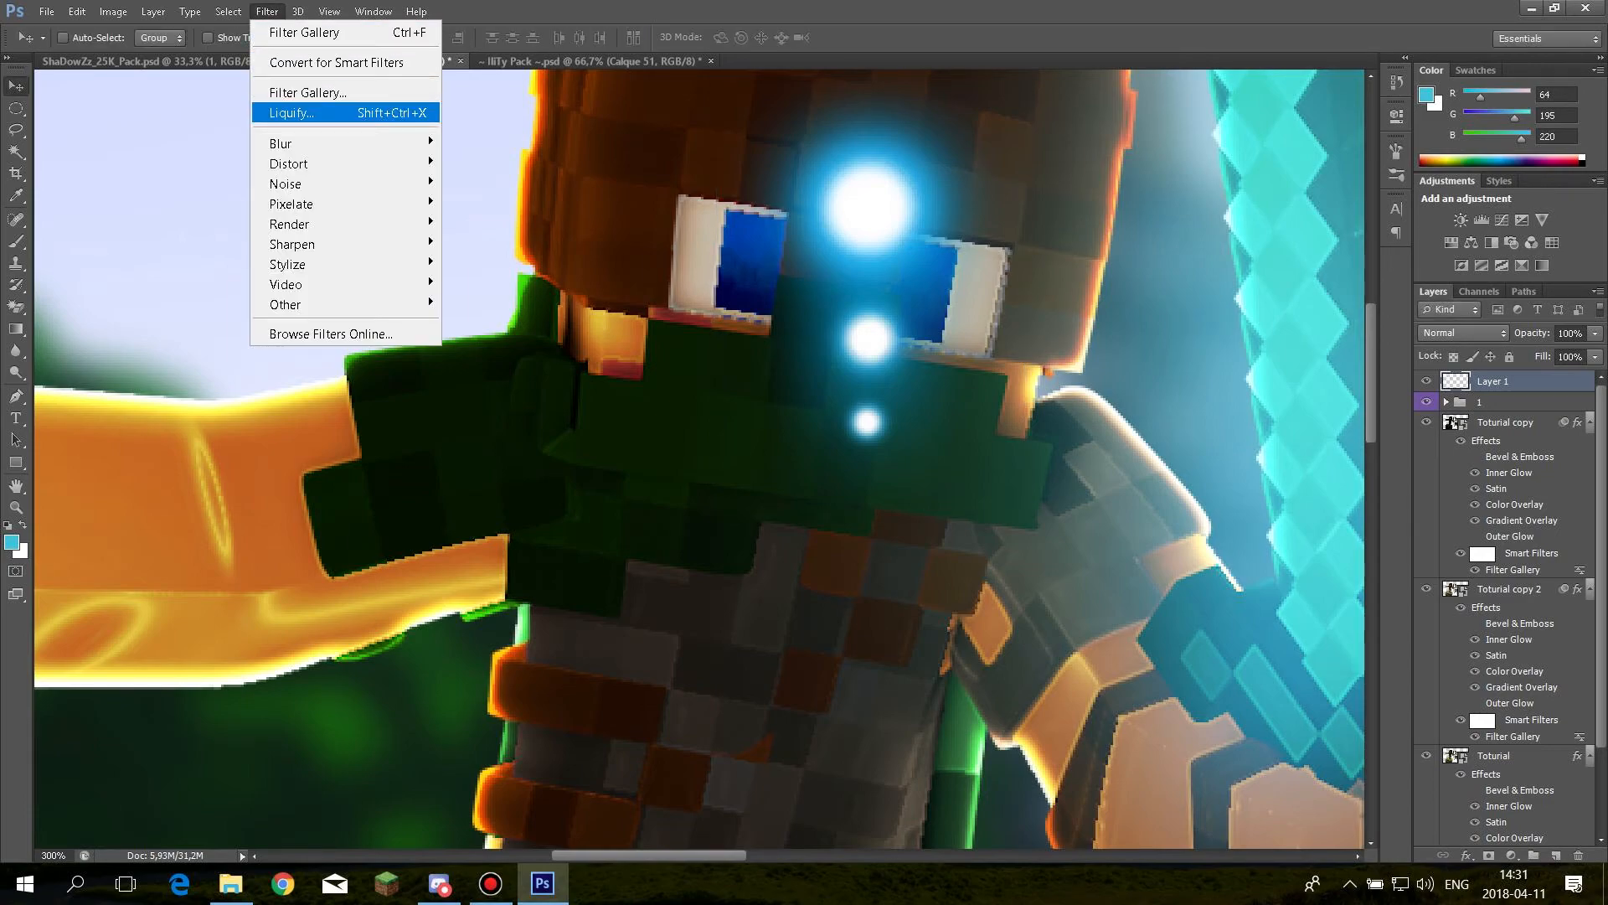
{"action": "left_click", "coordinate": [293, 113]}
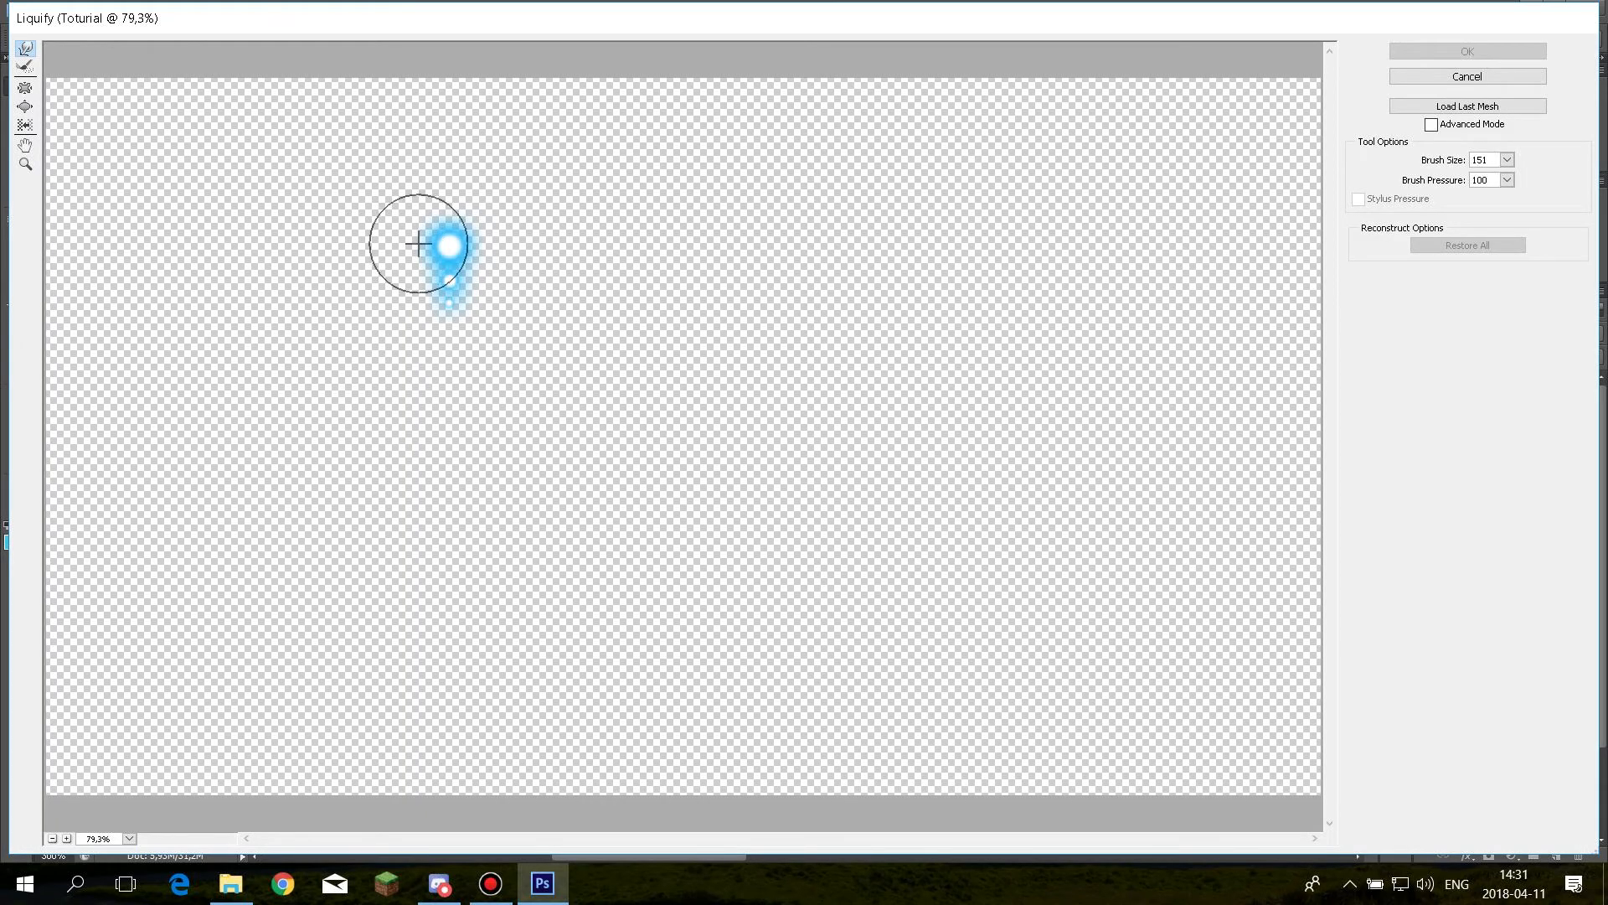
{"action": "key", "text": "ctrl+plus"}
{"action": "key", "text": "ctrl+plus"}
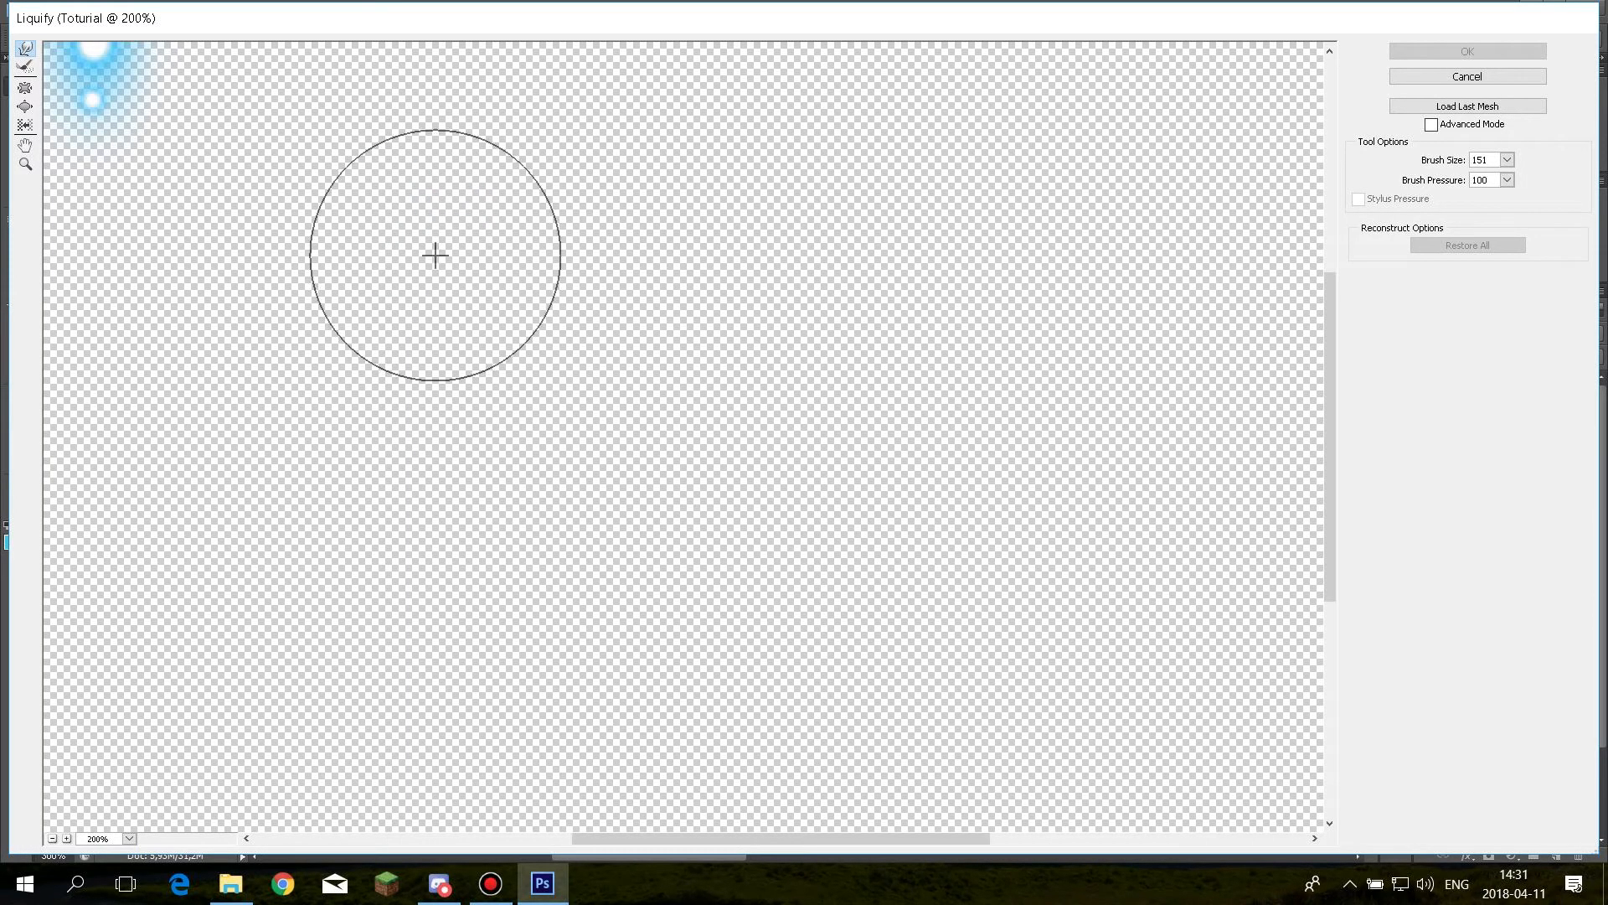
{"action": "scroll", "coordinate": [435, 254], "scroll_direction": "up", "scroll_amount": 5}
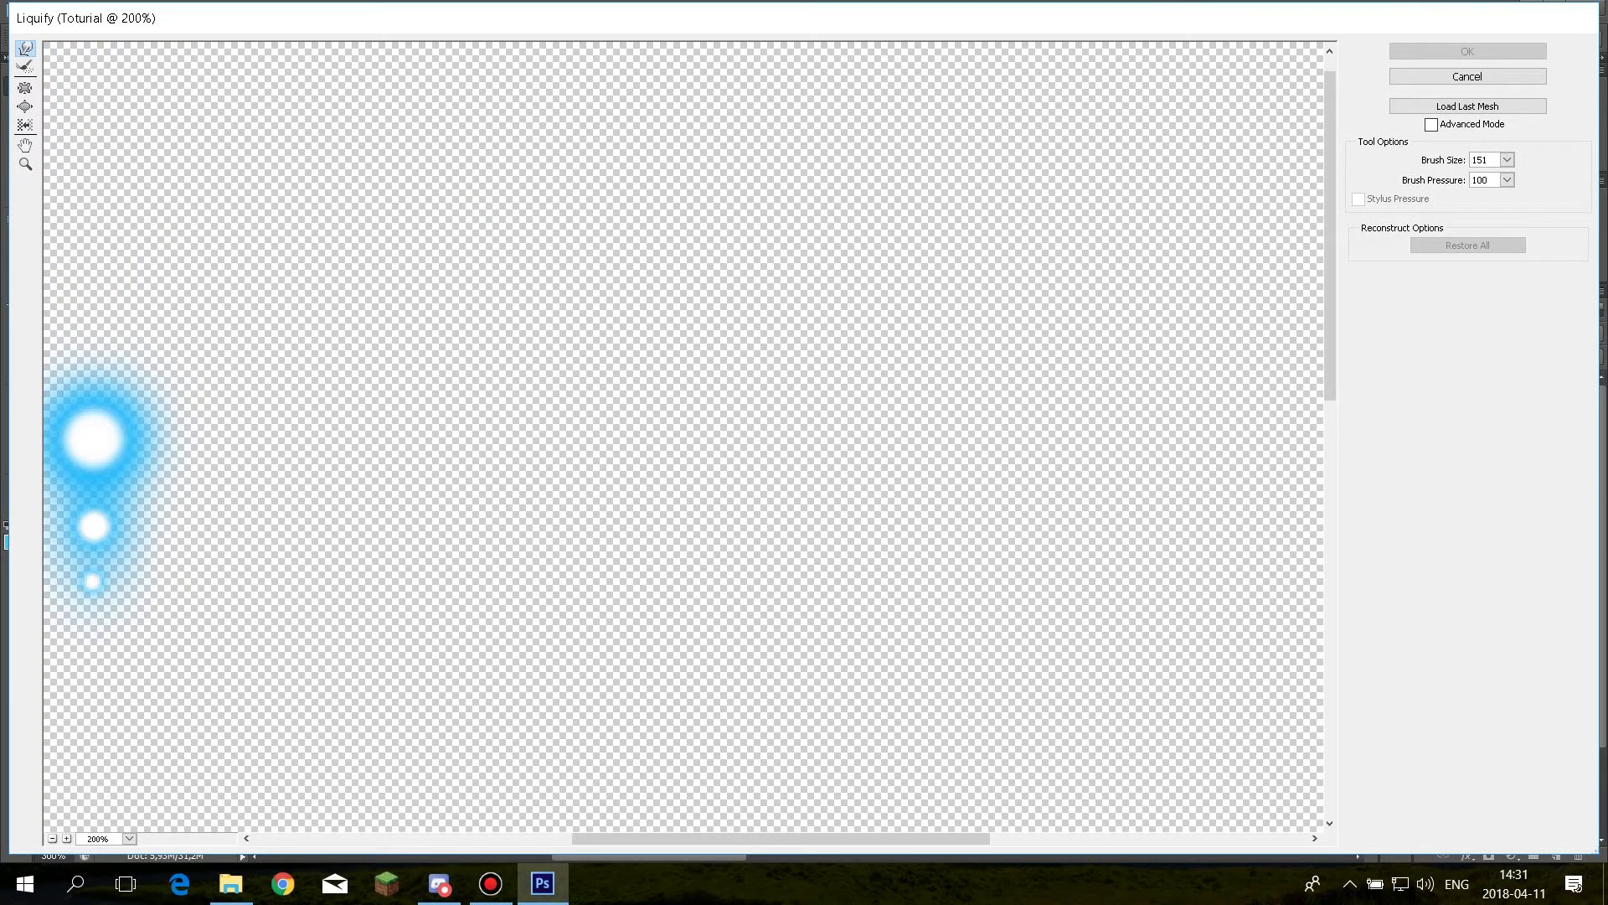
{"action": "left_click_drag", "start_coordinate": [927, 837], "coordinate": [855, 837]}
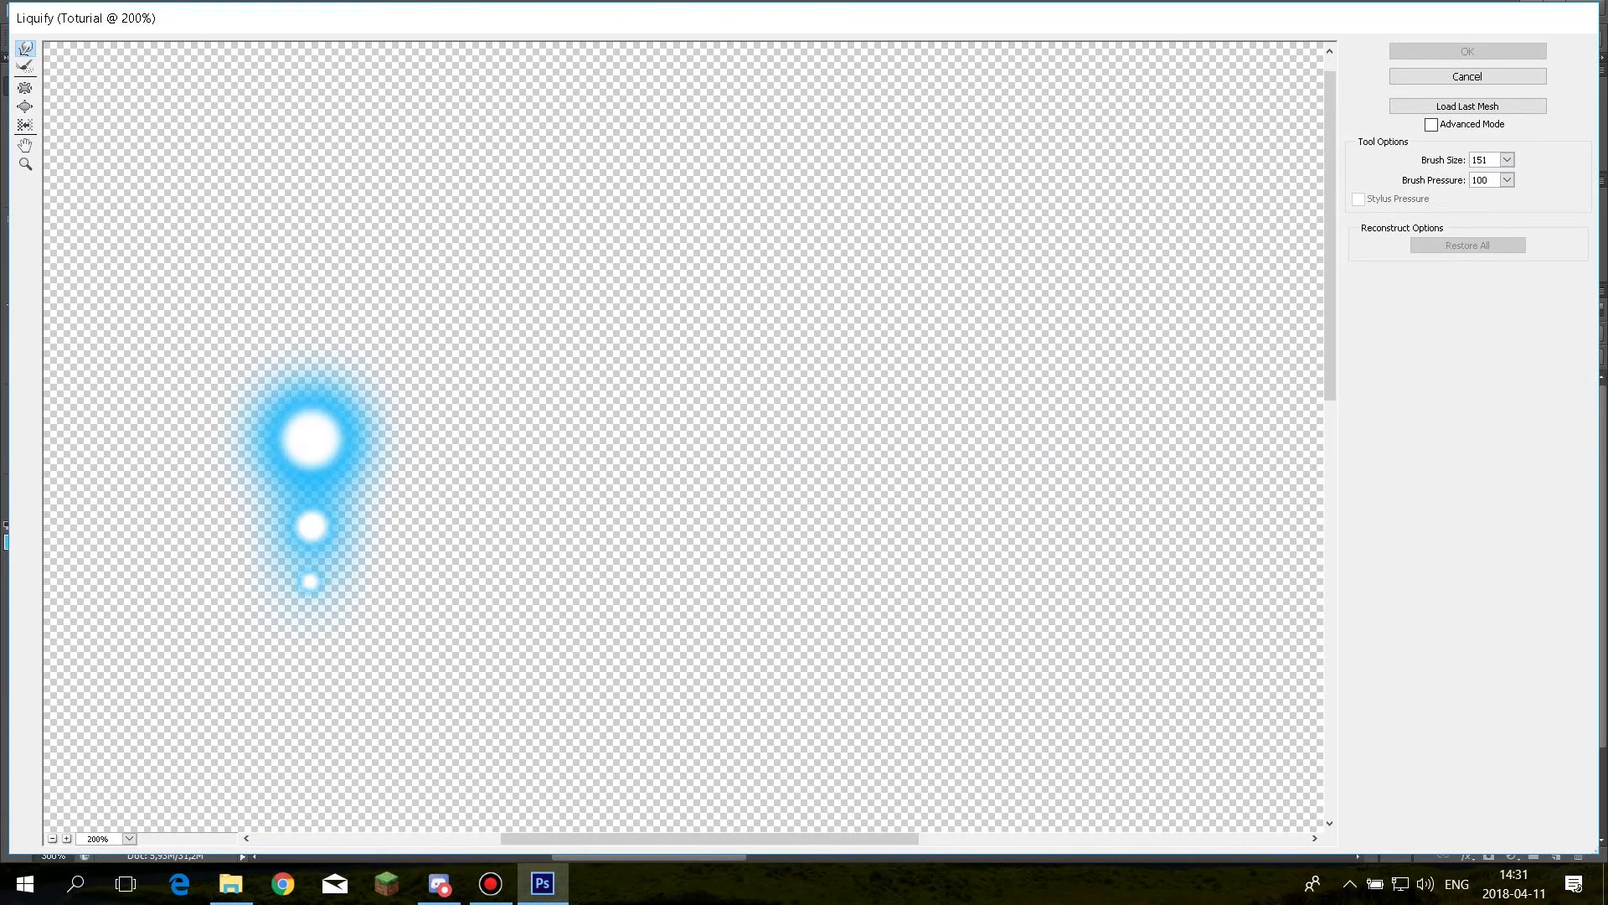
{"action": "left_click", "coordinate": [1507, 159]}
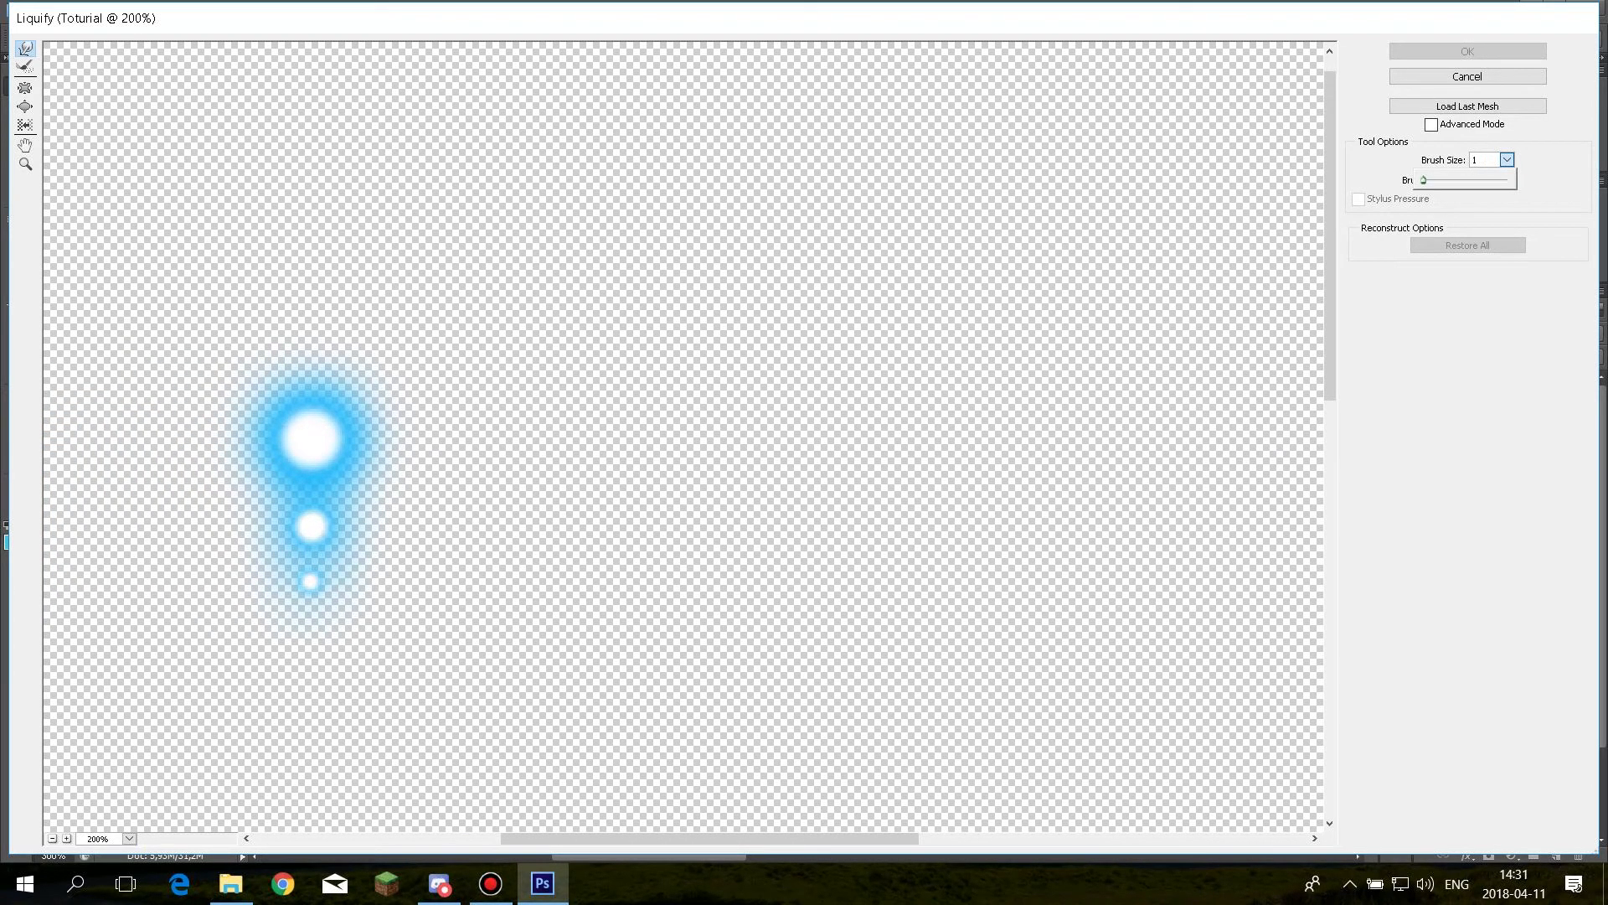
{"action": "left_click", "coordinate": [1481, 160]}
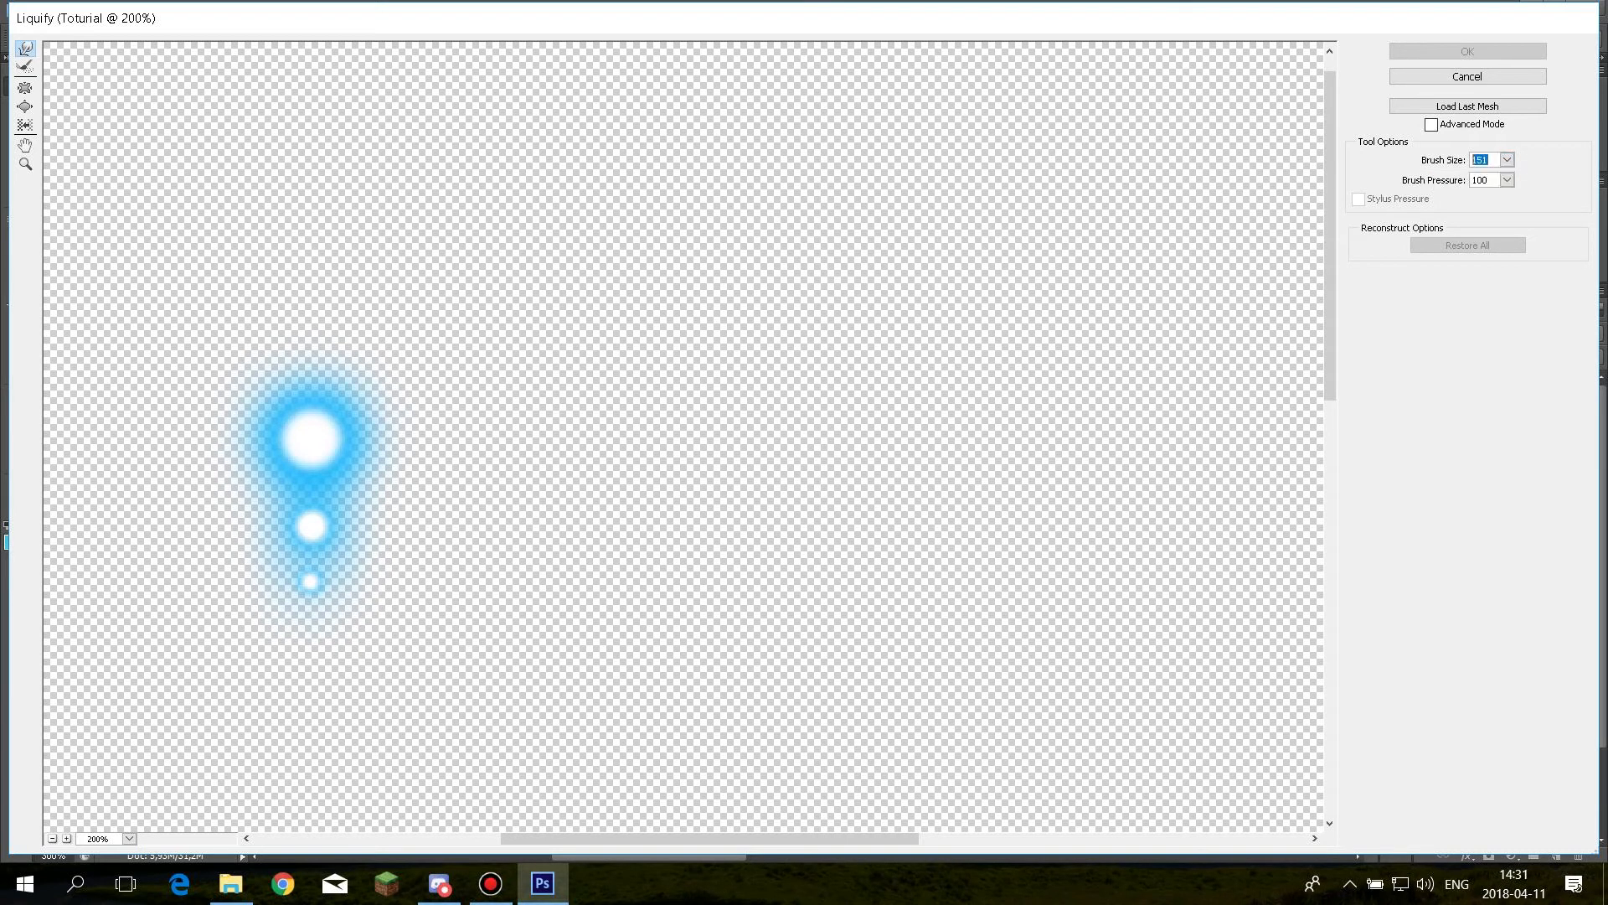
{"action": "type", "text": "50"}
{"action": "mouse_move", "coordinate": [309, 432]}
{"action": "left_mouse_down"}
{"action": "mouse_move", "coordinate": [349, 404]}
{"action": "mouse_move", "coordinate": [287, 395]}
{"action": "left_mouse_up"}
{"action": "left_click_drag", "start_coordinate": [345, 495], "coordinate": [338, 479]}
{"action": "left_click_drag", "start_coordinate": [311, 571], "coordinate": [295, 502]}
{"action": "left_click_drag", "start_coordinate": [332, 571], "coordinate": [314, 551]}
{"action": "mouse_move", "coordinate": [313, 450]}
{"action": "left_mouse_down"}
{"action": "mouse_move", "coordinate": [307, 483]}
{"action": "mouse_move", "coordinate": [321, 444]}
{"action": "left_mouse_up"}
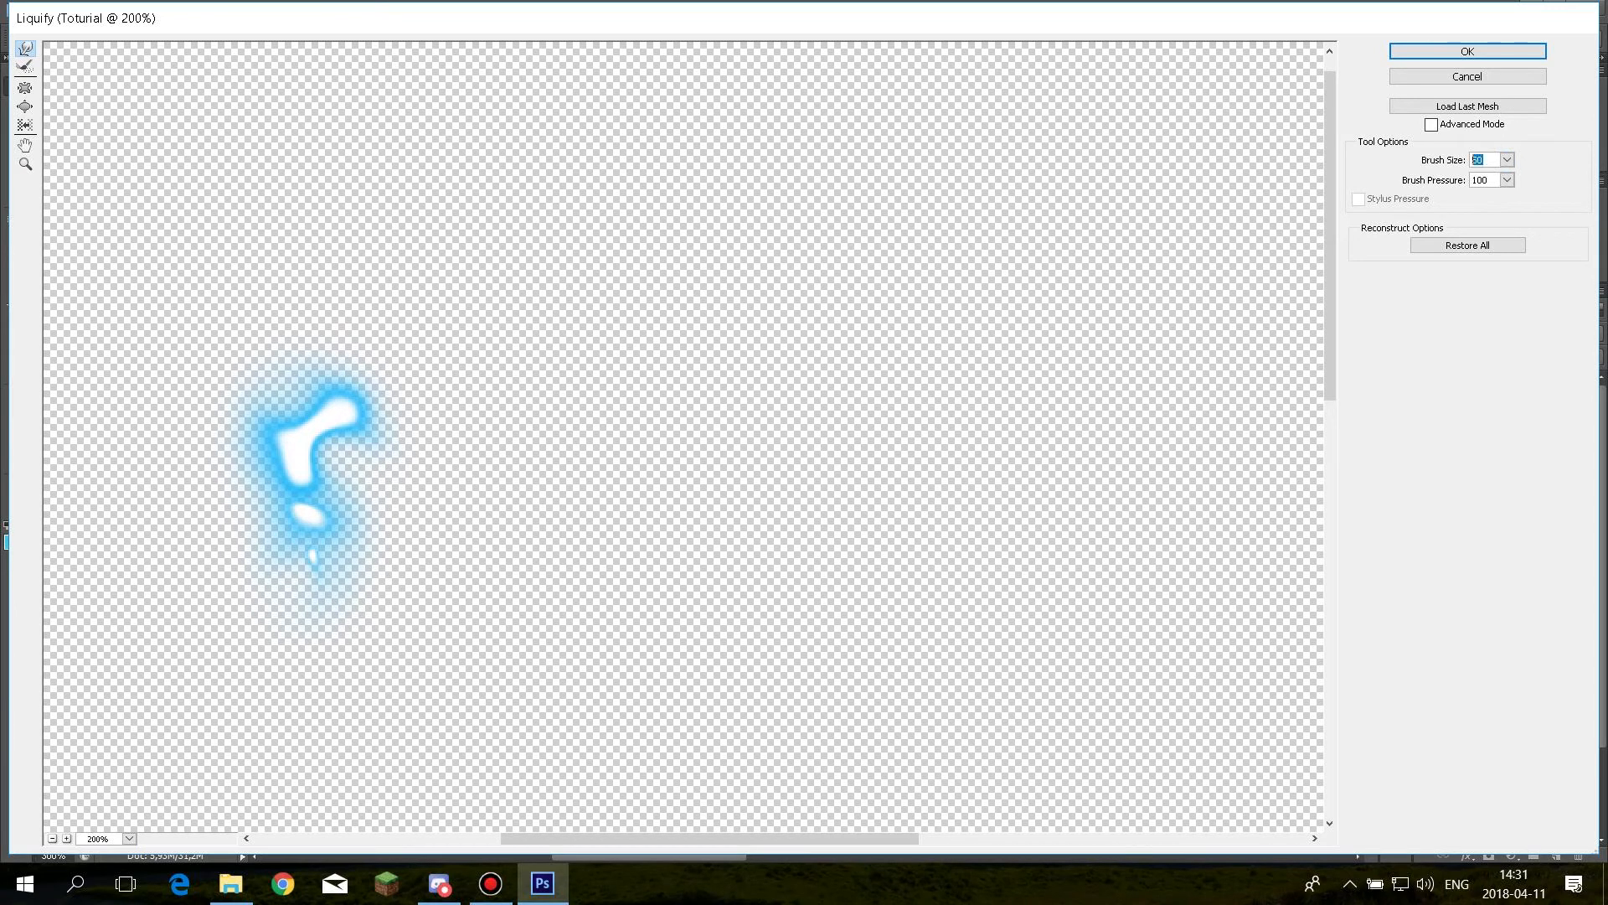
Refine the warped glow into thin, flame-like streaks with a Liquify brush size of 30 and apply the filter
{"action": "type", "text": "30"}
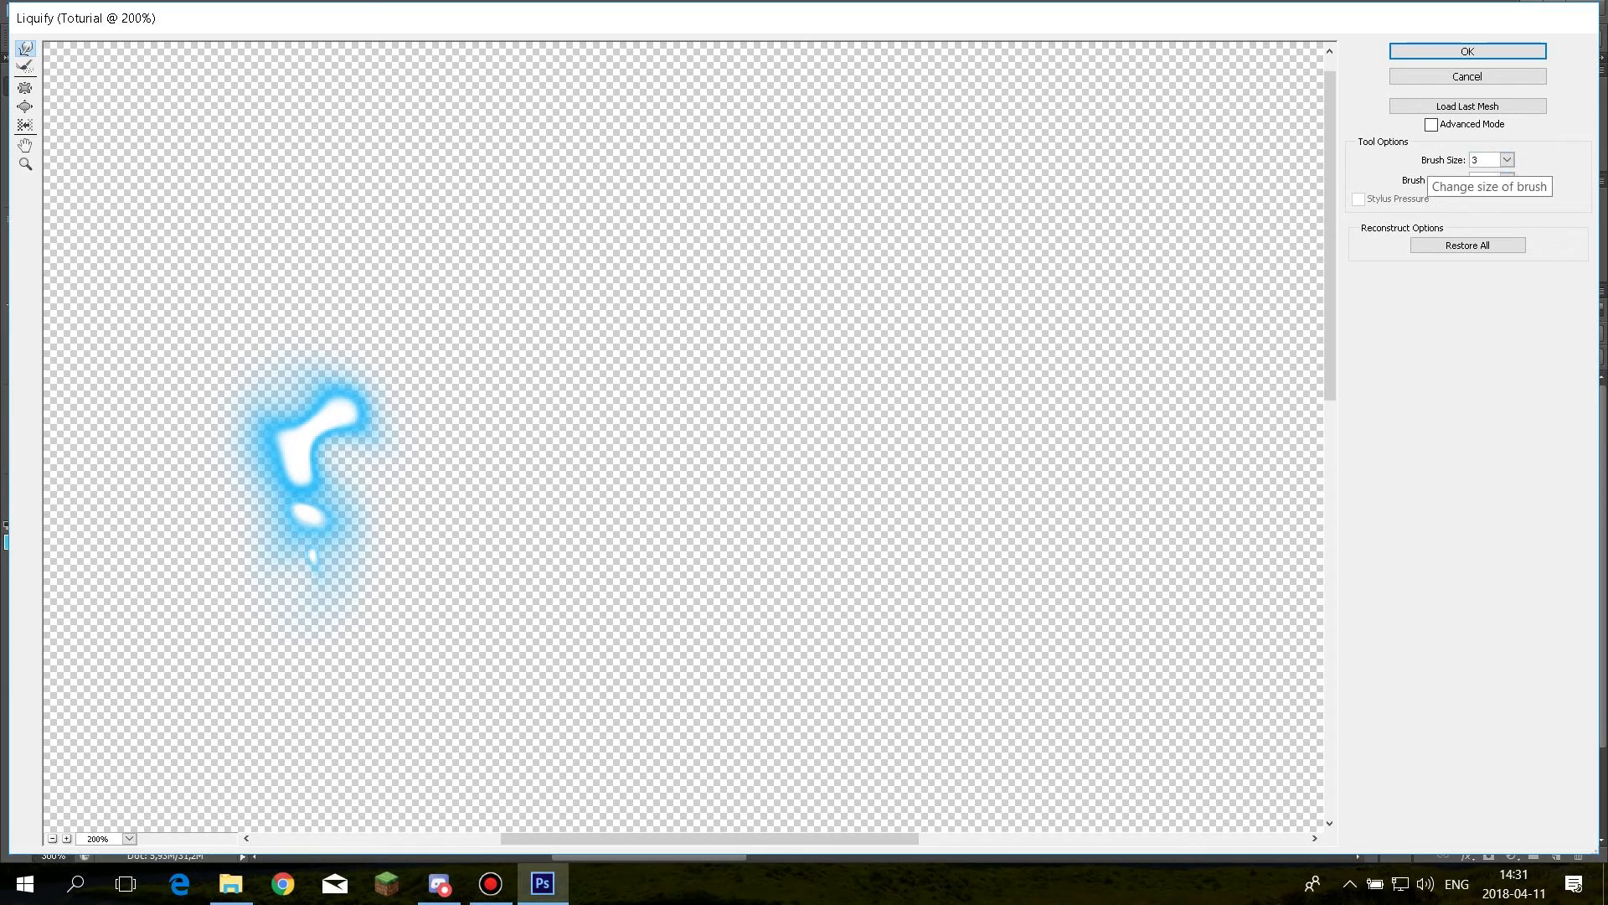
{"action": "mouse_move", "coordinate": [316, 413]}
{"action": "left_mouse_down"}
{"action": "mouse_move", "coordinate": [315, 434]}
{"action": "mouse_move", "coordinate": [355, 424]}
{"action": "mouse_move", "coordinate": [341, 392]}
{"action": "mouse_move", "coordinate": [324, 414]}
{"action": "mouse_move", "coordinate": [337, 517]}
{"action": "mouse_move", "coordinate": [302, 482]}
{"action": "mouse_move", "coordinate": [284, 575]}
{"action": "mouse_move", "coordinate": [316, 561]}
{"action": "mouse_move", "coordinate": [302, 402]}
{"action": "mouse_move", "coordinate": [310, 560]}
{"action": "mouse_move", "coordinate": [341, 425]}
{"action": "mouse_move", "coordinate": [323, 460]}
{"action": "mouse_move", "coordinate": [312, 443]}
{"action": "mouse_move", "coordinate": [357, 411]}
{"action": "mouse_move", "coordinate": [305, 431]}
{"action": "mouse_move", "coordinate": [363, 391]}
{"action": "mouse_move", "coordinate": [285, 548]}
{"action": "mouse_move", "coordinate": [381, 452]}
{"action": "mouse_move", "coordinate": [319, 438]}
{"action": "mouse_move", "coordinate": [327, 395]}
{"action": "mouse_move", "coordinate": [357, 391]}
{"action": "mouse_move", "coordinate": [298, 535]}
{"action": "mouse_move", "coordinate": [287, 442]}
{"action": "mouse_move", "coordinate": [274, 467]}
{"action": "mouse_move", "coordinate": [269, 531]}
{"action": "mouse_move", "coordinate": [314, 435]}
{"action": "mouse_move", "coordinate": [342, 425]}
{"action": "mouse_move", "coordinate": [309, 567]}
{"action": "mouse_move", "coordinate": [283, 420]}
{"action": "mouse_move", "coordinate": [325, 457]}
{"action": "mouse_move", "coordinate": [294, 477]}
{"action": "mouse_move", "coordinate": [263, 435]}
{"action": "mouse_move", "coordinate": [244, 500]}
{"action": "mouse_move", "coordinate": [333, 560]}
{"action": "left_mouse_up"}
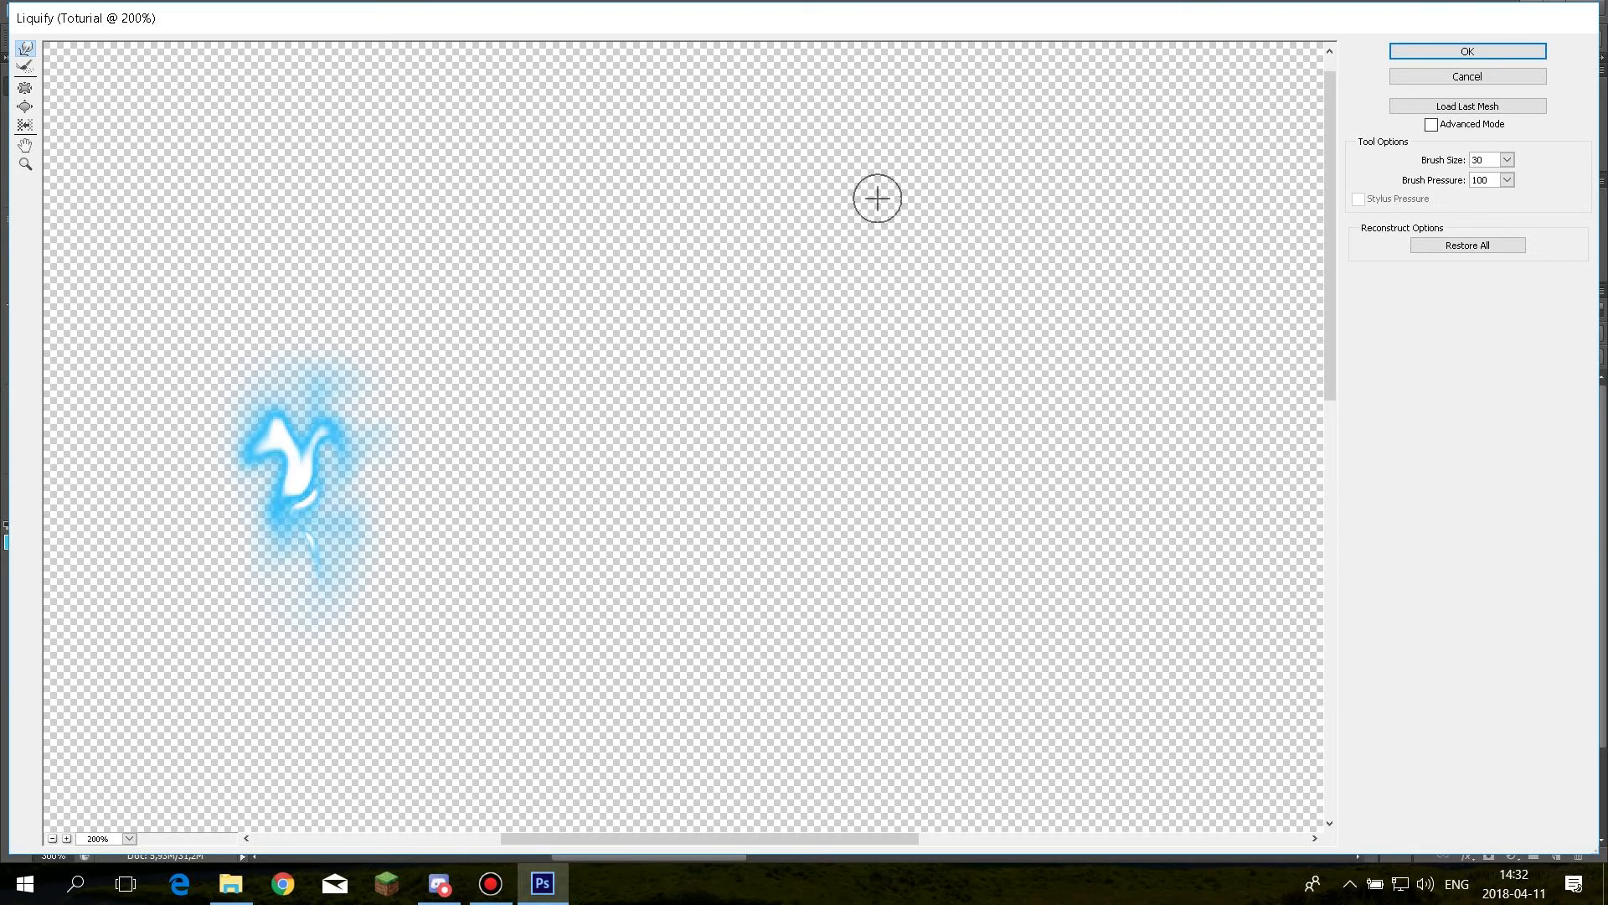
{"action": "left_click", "coordinate": [1468, 52]}
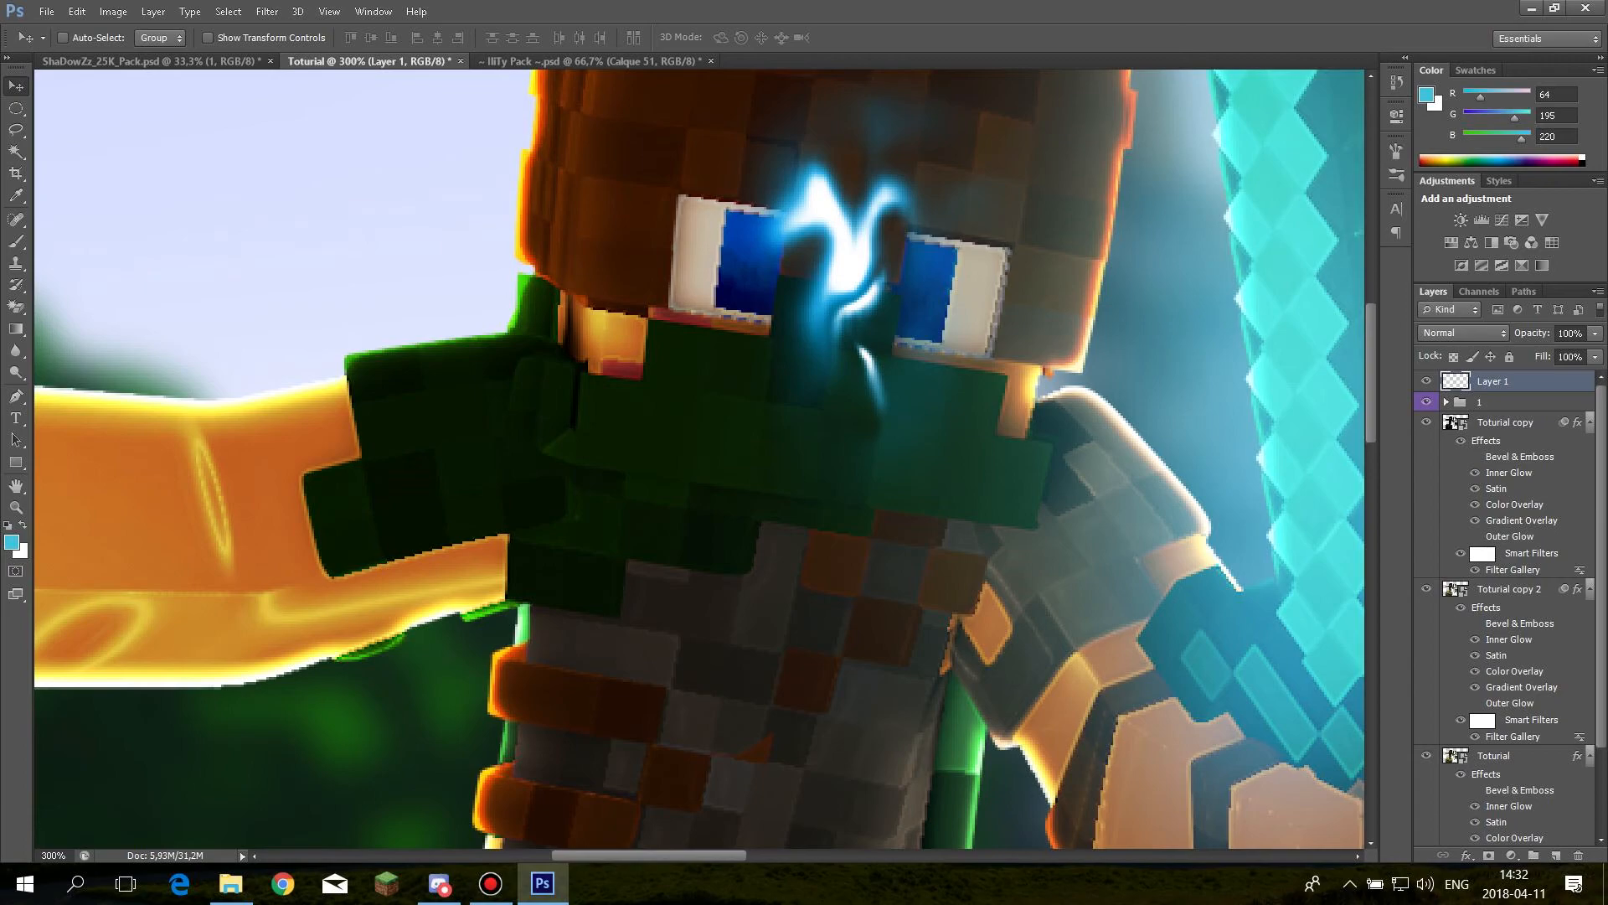
Scale the glow to about 33% width and 32% height, rotate it about 7.3°, and fit it over the iris farther from the sword
{"action": "key", "text": "ctrl+t"}
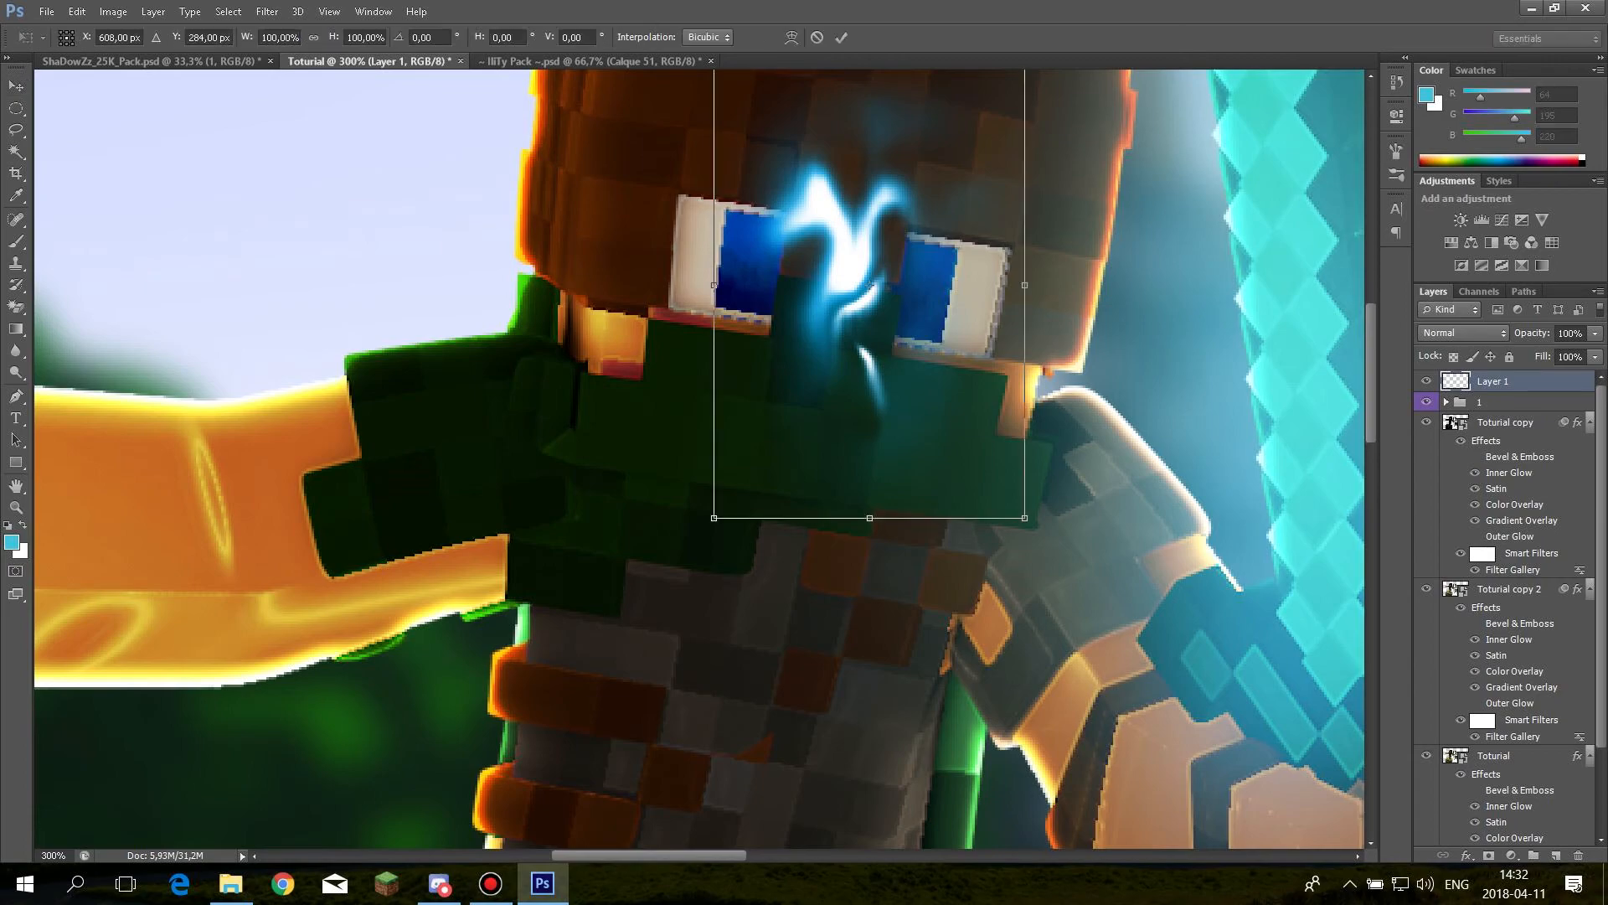
{"action": "left_click_drag", "start_coordinate": [880, 308], "coordinate": [764, 300]}
{"action": "left_click_drag", "start_coordinate": [919, 533], "coordinate": [738, 263], "text": "shift"}
{"action": "left_click_drag", "start_coordinate": [672, 196], "coordinate": [748, 310]}
{"action": "left_click_drag", "start_coordinate": [857, 279], "coordinate": [779, 290]}
{"action": "left_click_drag", "start_coordinate": [842, 174], "coordinate": [811, 199]}
{"action": "mouse_move", "coordinate": [754, 260]}
{"action": "left_mouse_down"}
{"action": "mouse_move", "coordinate": [767, 250]}
{"action": "mouse_move", "coordinate": [770, 271]}
{"action": "left_mouse_up"}
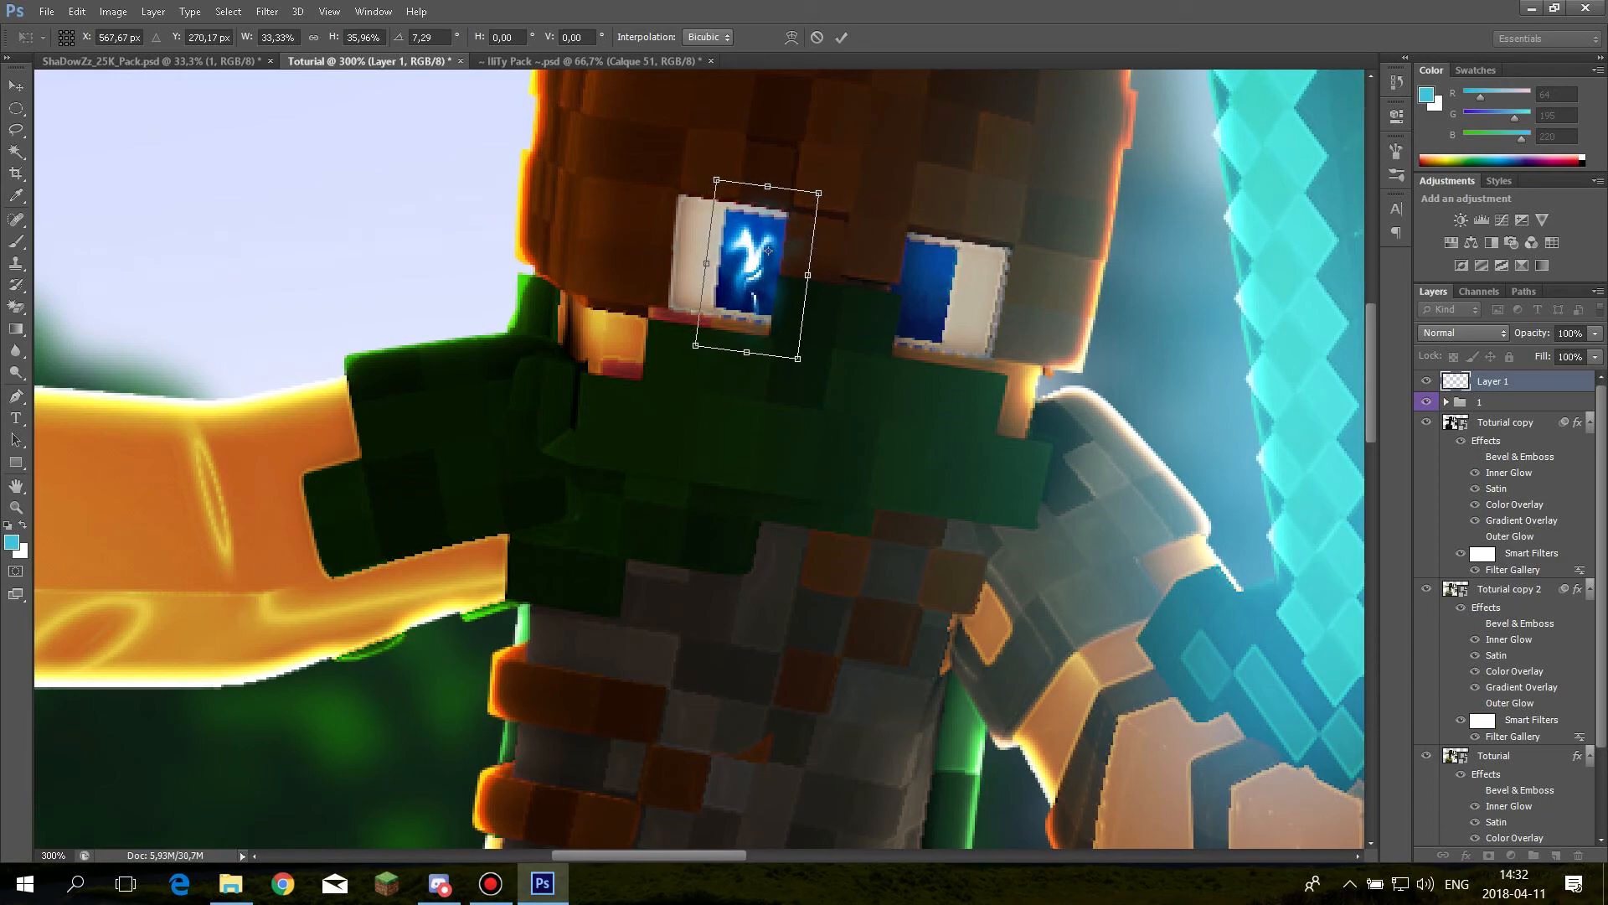
{"action": "left_click_drag", "start_coordinate": [746, 352], "coordinate": [749, 334]}
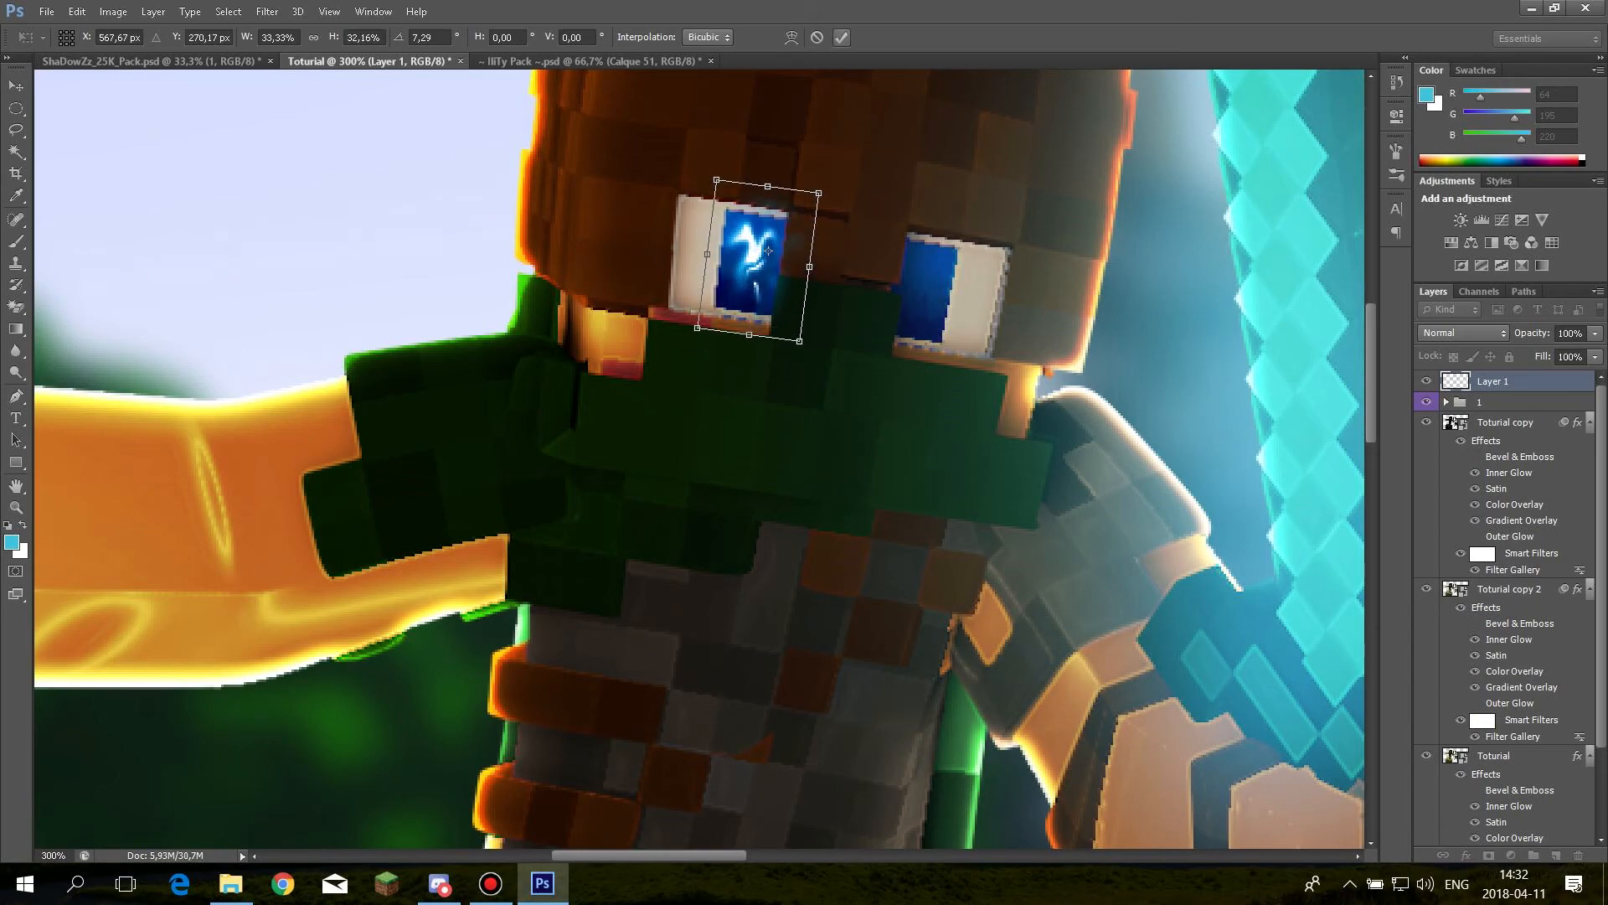
{"action": "left_click", "coordinate": [841, 36]}
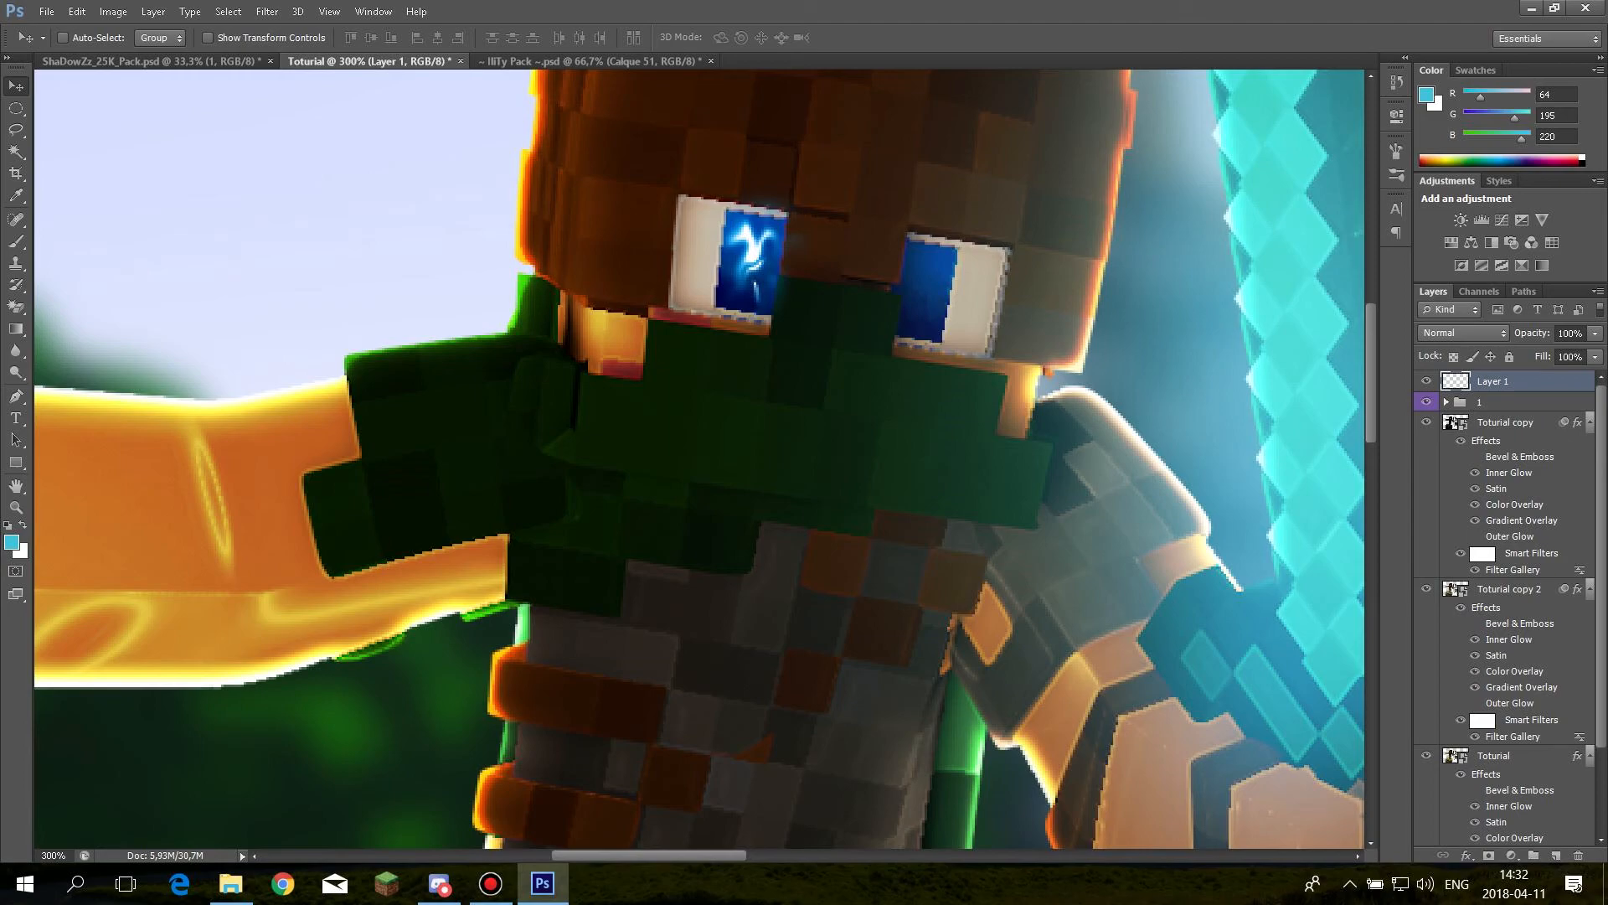
Duplicate the glow layer, place the copy over the iris nearer the sword, narrow it to fit, and apply the transform
{"action": "key", "text": "ctrl+j"}
{"action": "key", "text": "ctrl+t"}
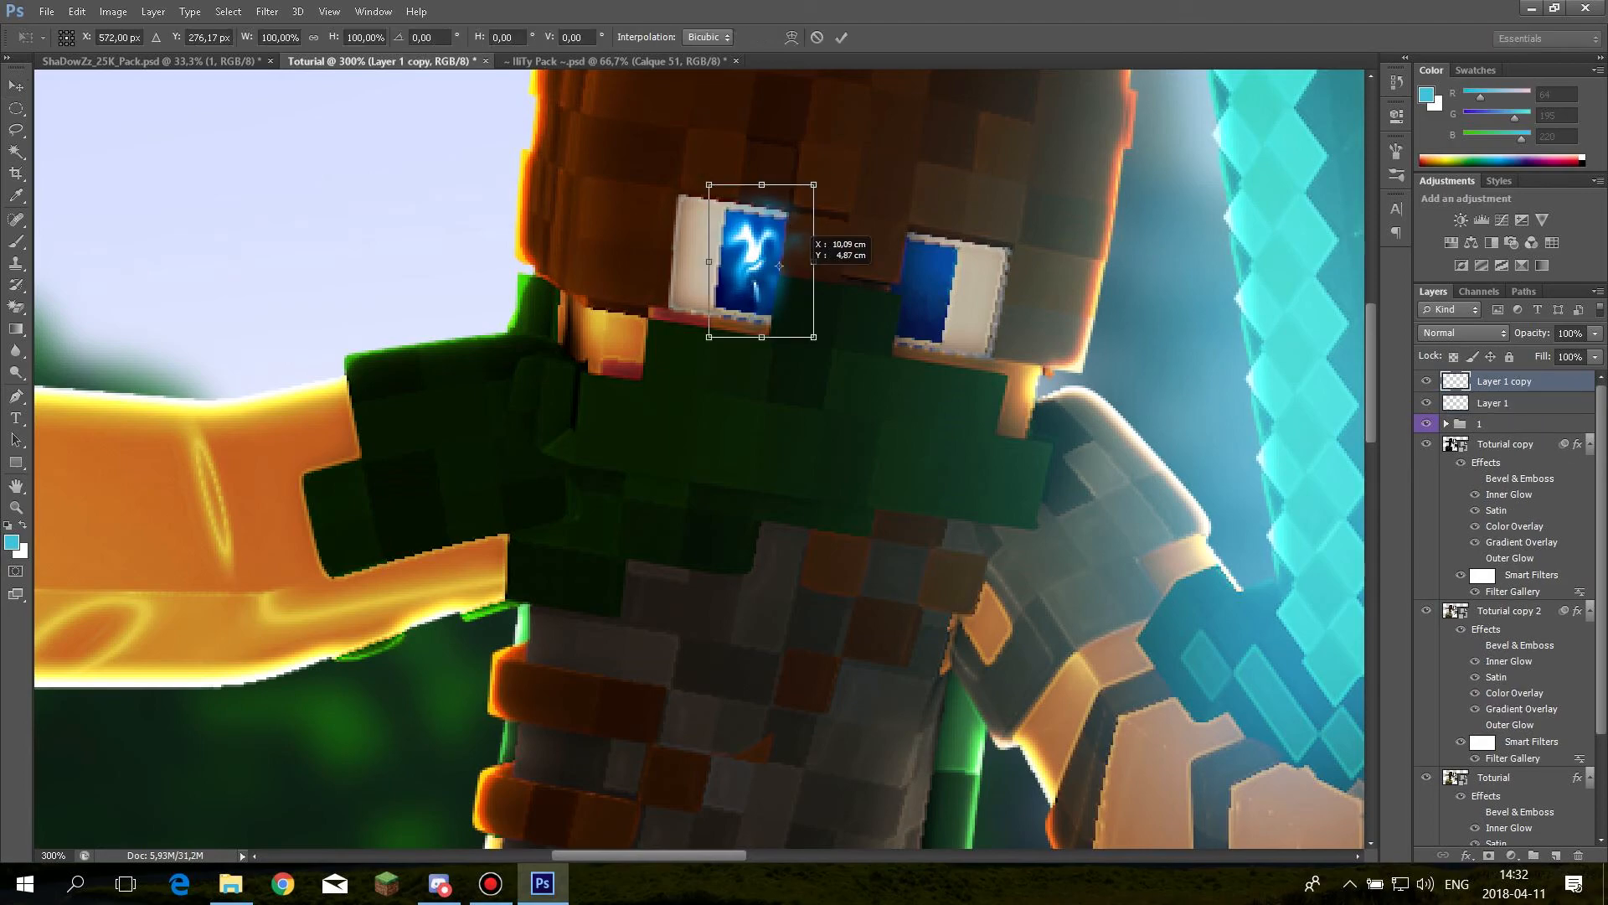
{"action": "left_click_drag", "start_coordinate": [765, 289], "coordinate": [936, 319]}
{"action": "scroll", "coordinate": [937, 319], "scroll_direction": "up", "scroll_amount": 1}
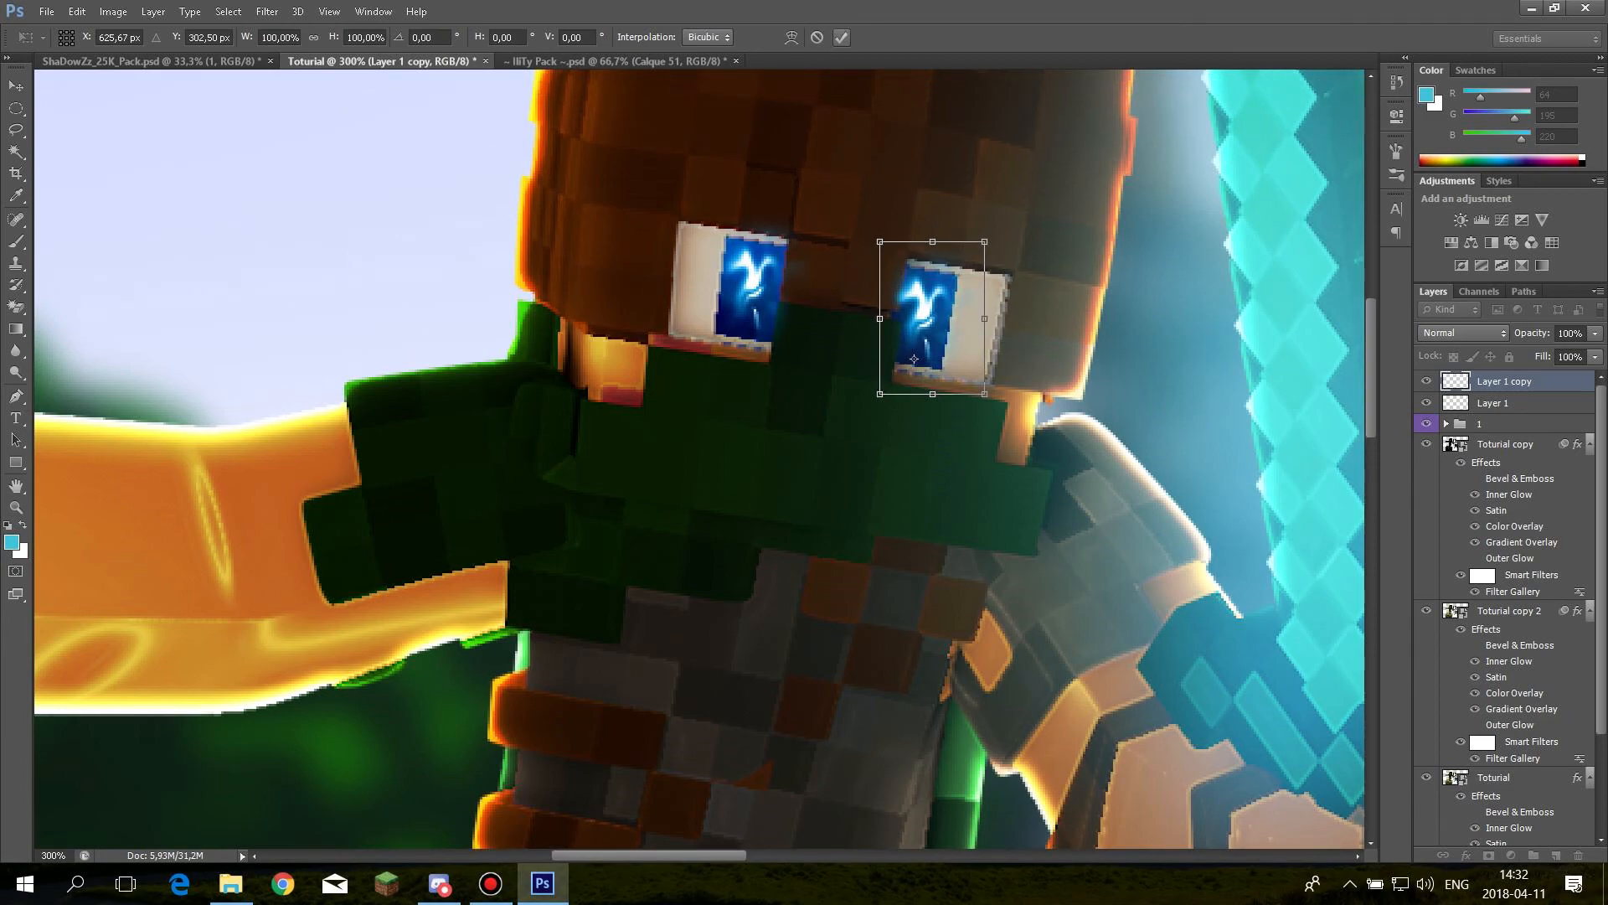
{"action": "left_click_drag", "start_coordinate": [879, 318], "coordinate": [943, 331]}
{"action": "left_click", "coordinate": [841, 37]}
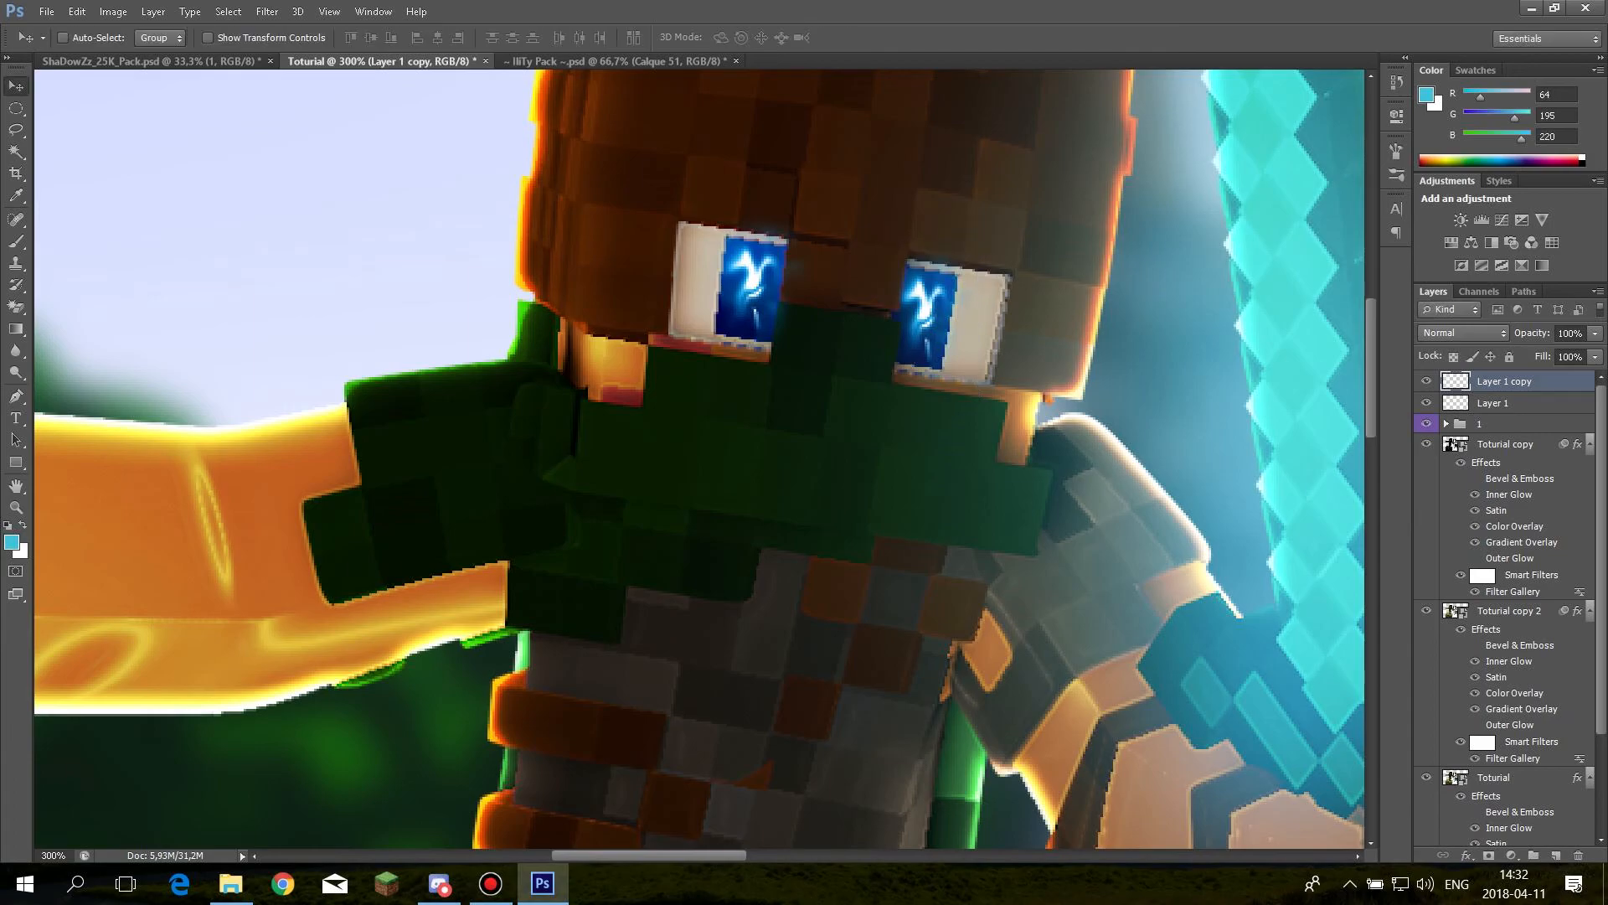
{"action": "key", "text": "ctrl+minus"}
{"action": "key", "text": "ctrl+minus"}
{"action": "key", "text": "ctrl+minus"}
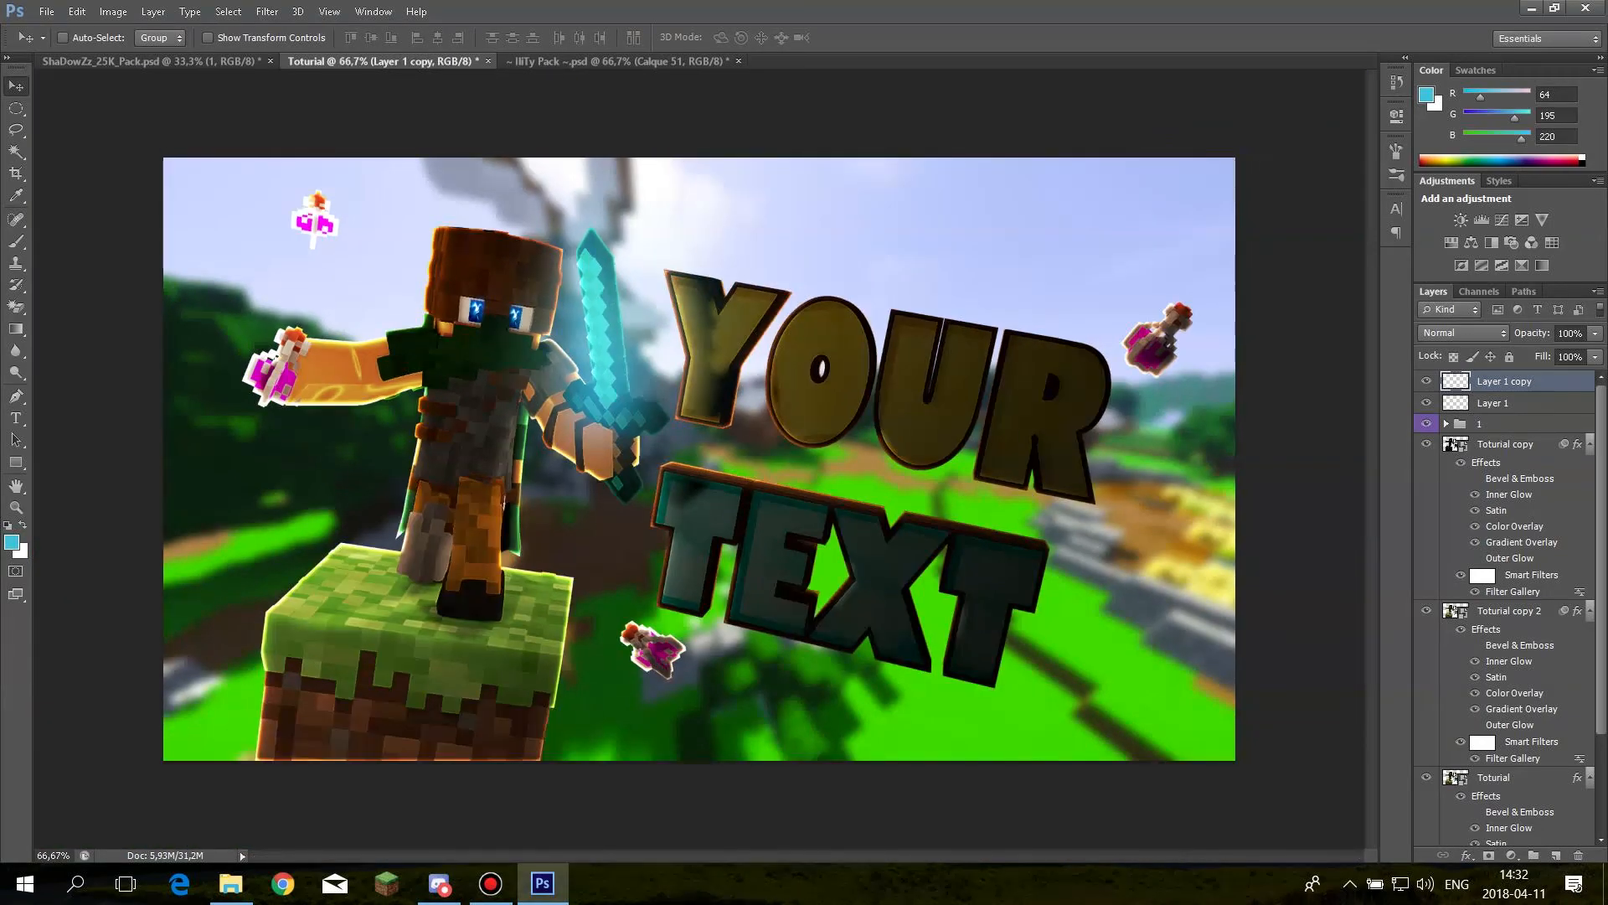